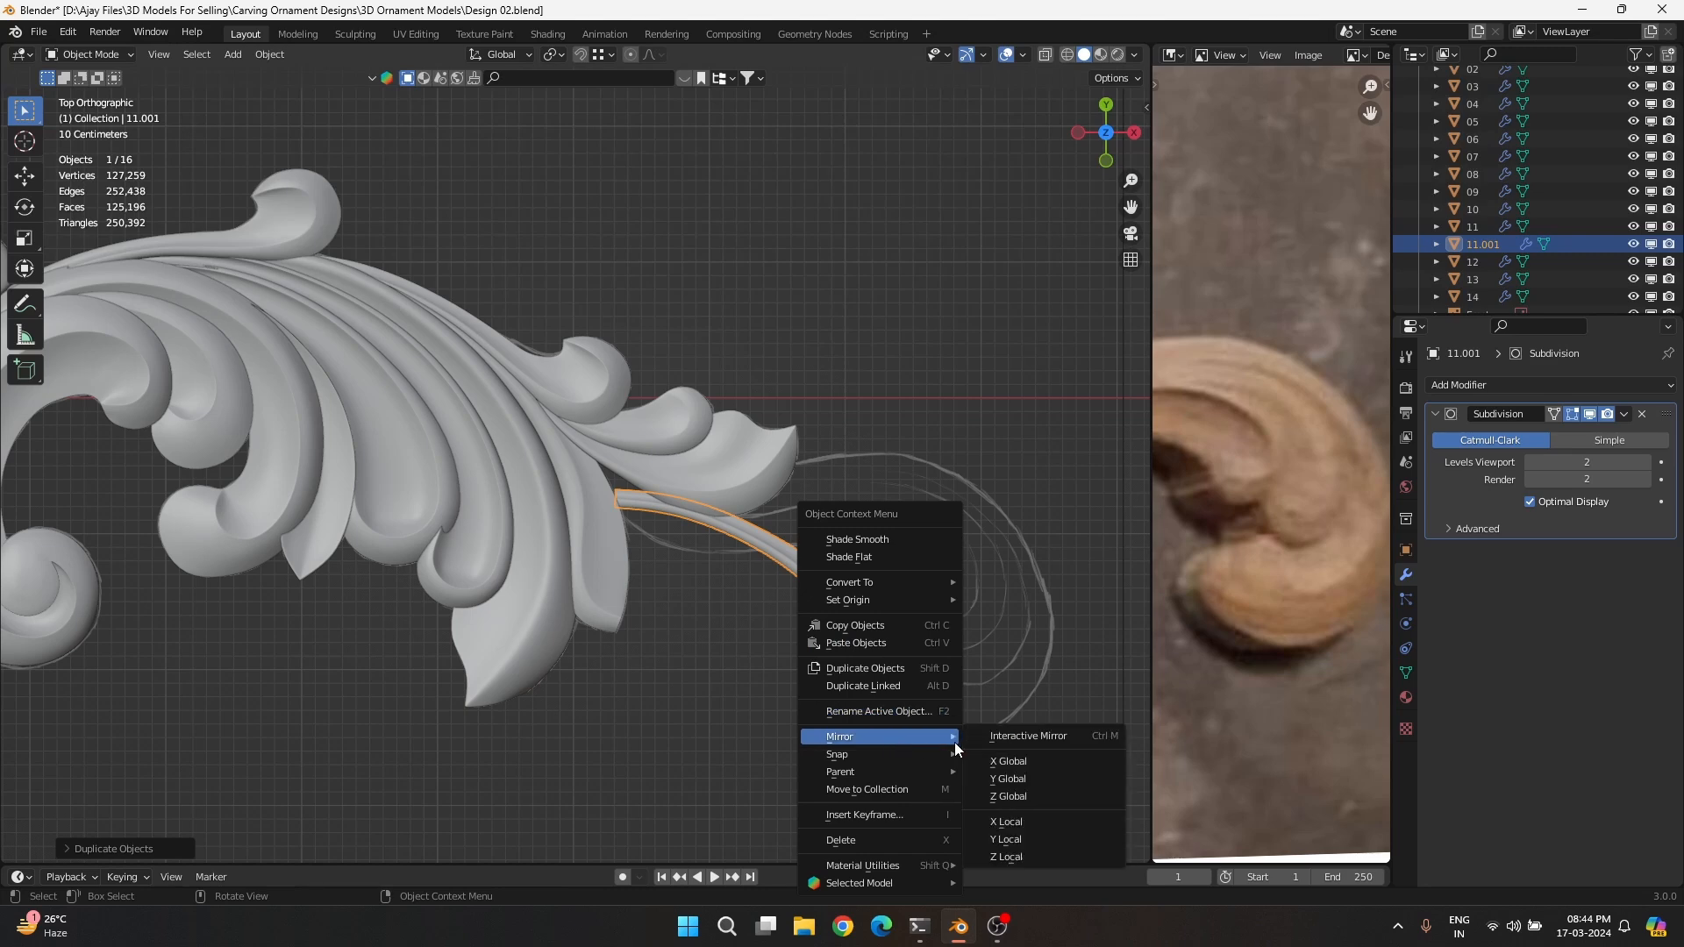
Mirror the duplicated leaf piece 11.001 along global Y and rotate it so its stem points toward the existing ornament
left_click(1013, 777)
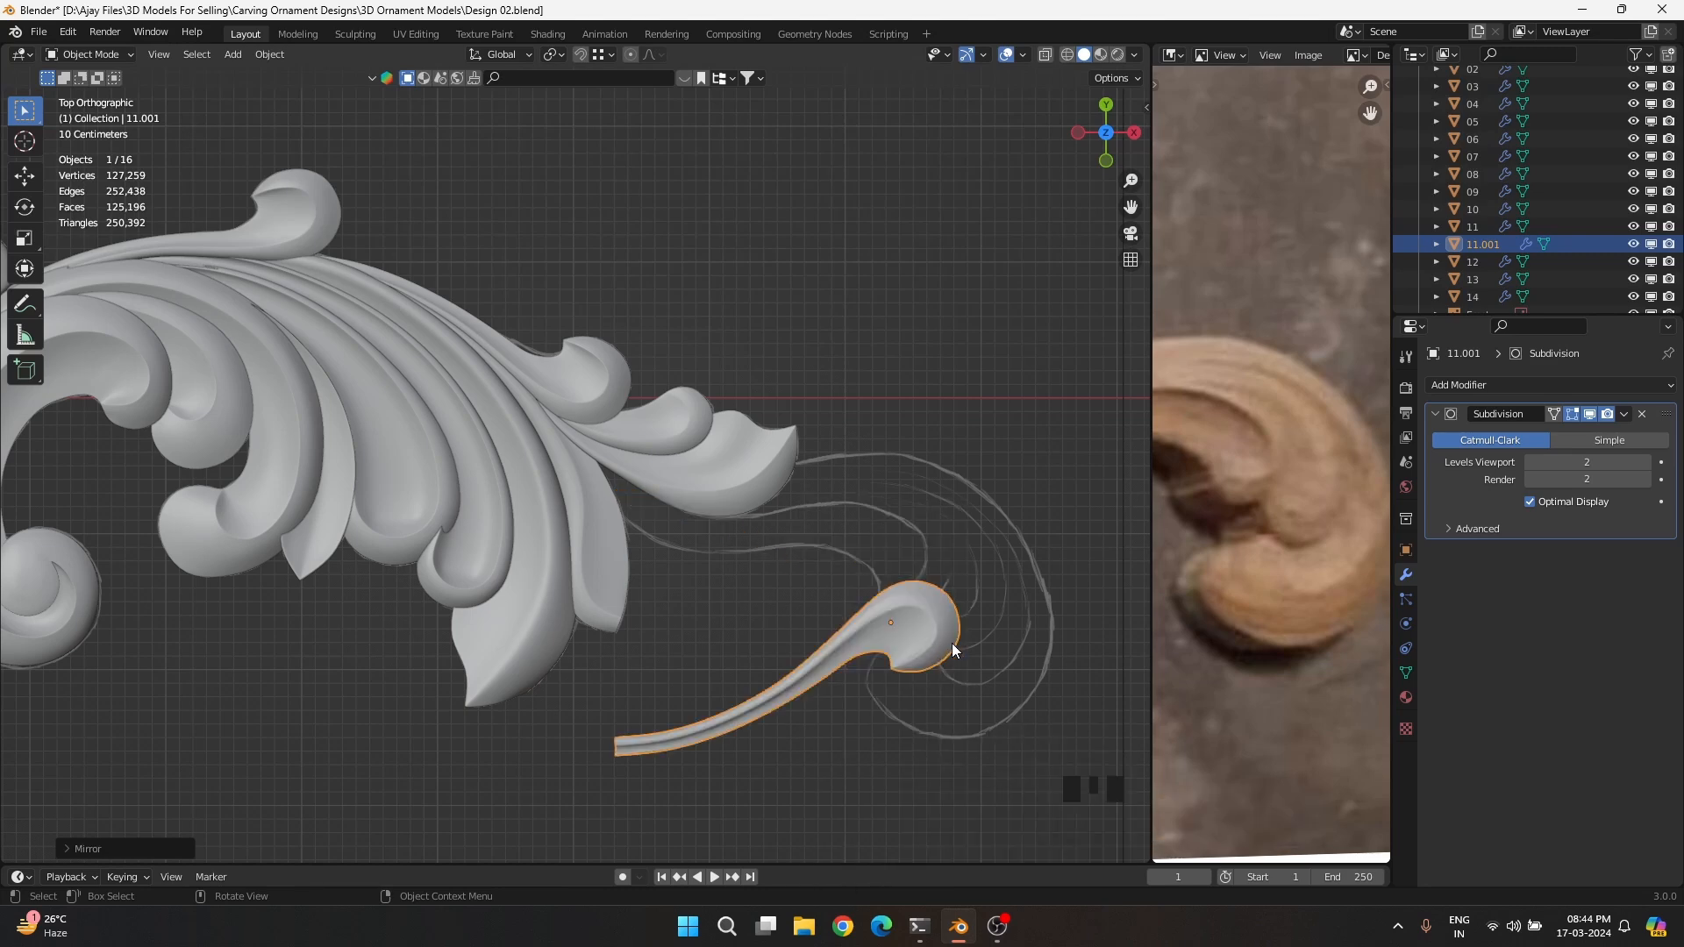
key("r")
left_click(922, 713)
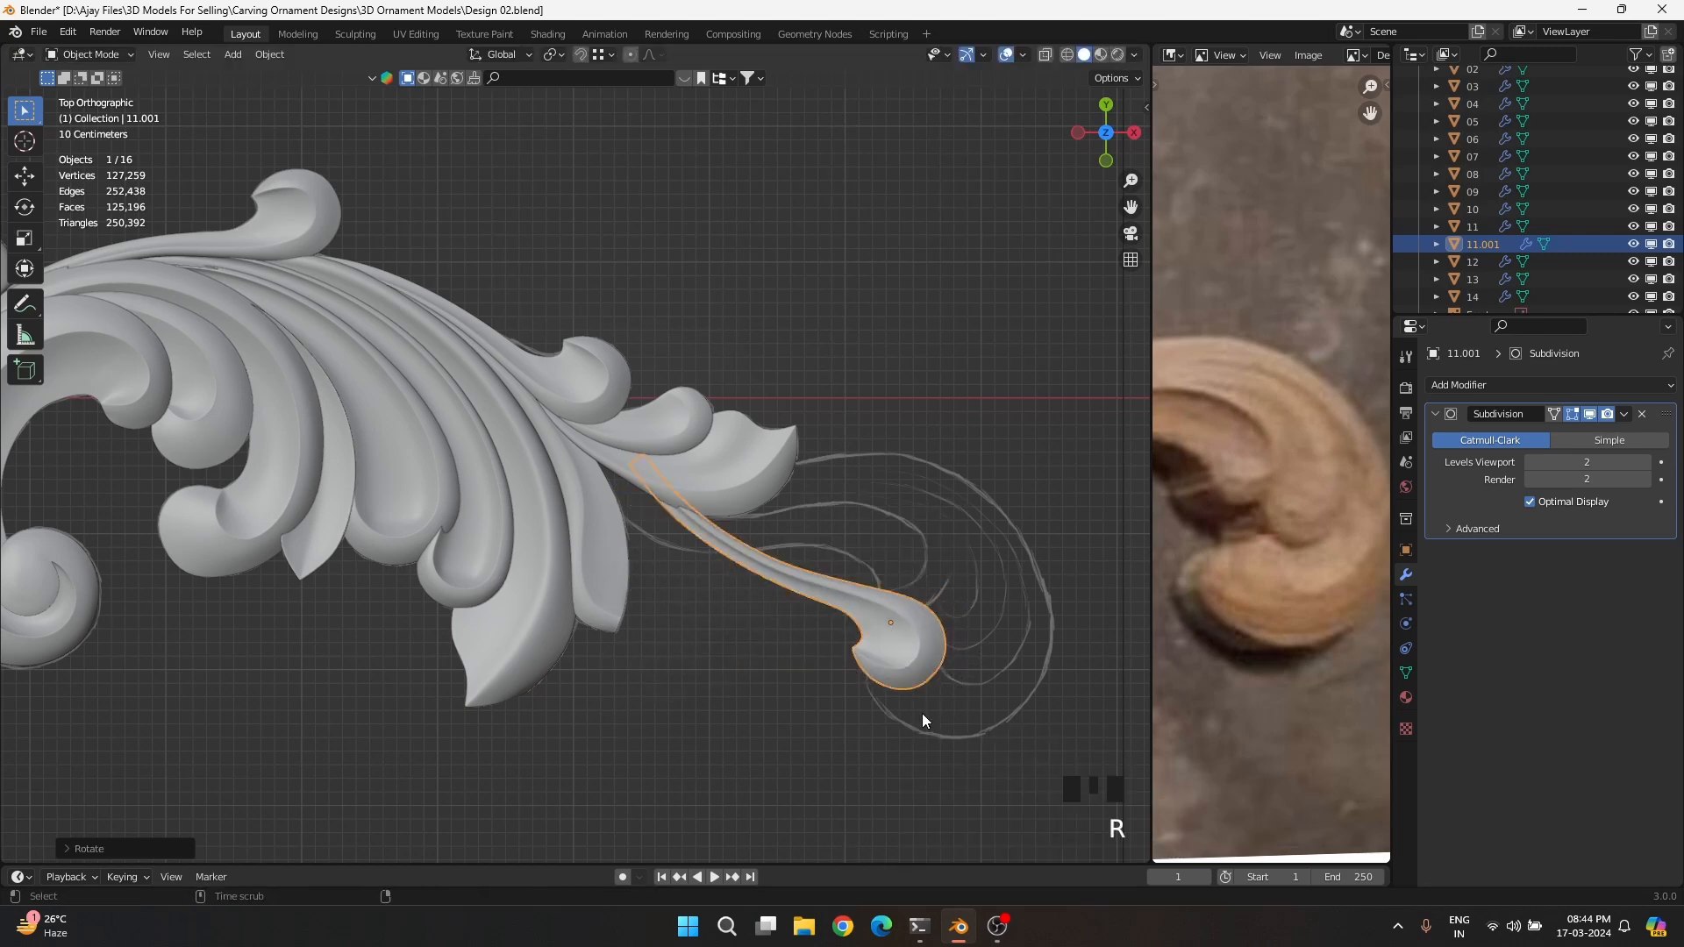
Turn off X-ray and show the viewport in wireframe, framed on the duplicated piece and the sketched scroll
key("alt+z")
scroll(959, 665, "up", 2)
middle_click_drag(960, 665, 552, 481, "shift")
scroll(637, 477, "up", 1)
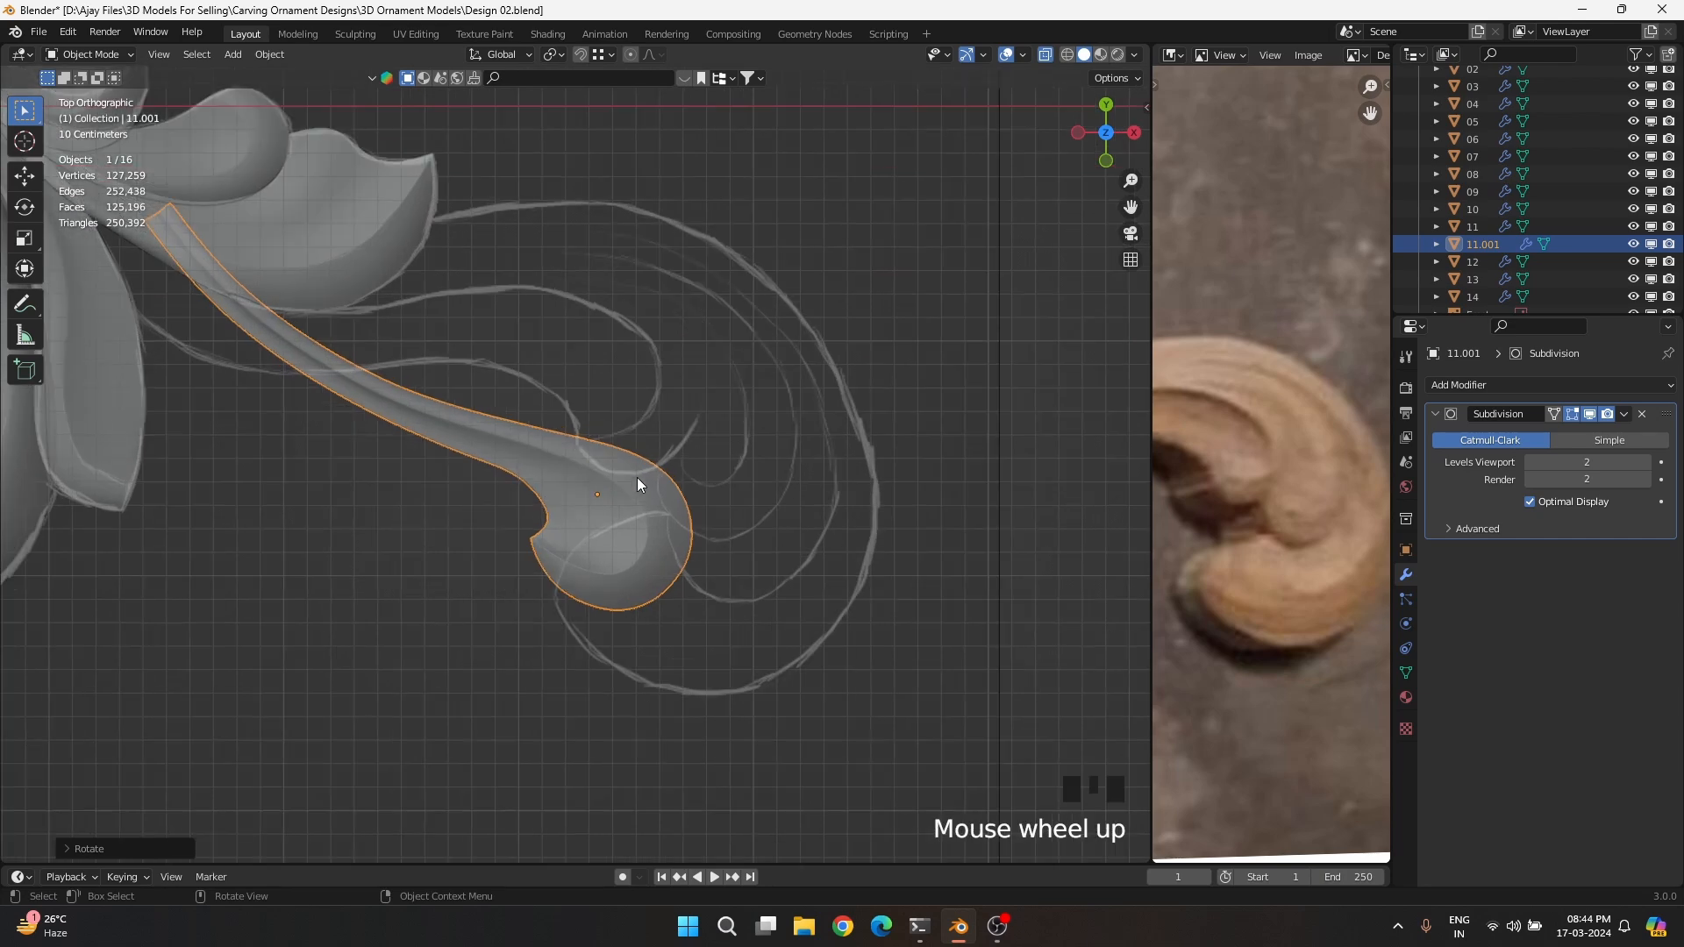
key("alt+z")
key("z")
left_click(512, 477)
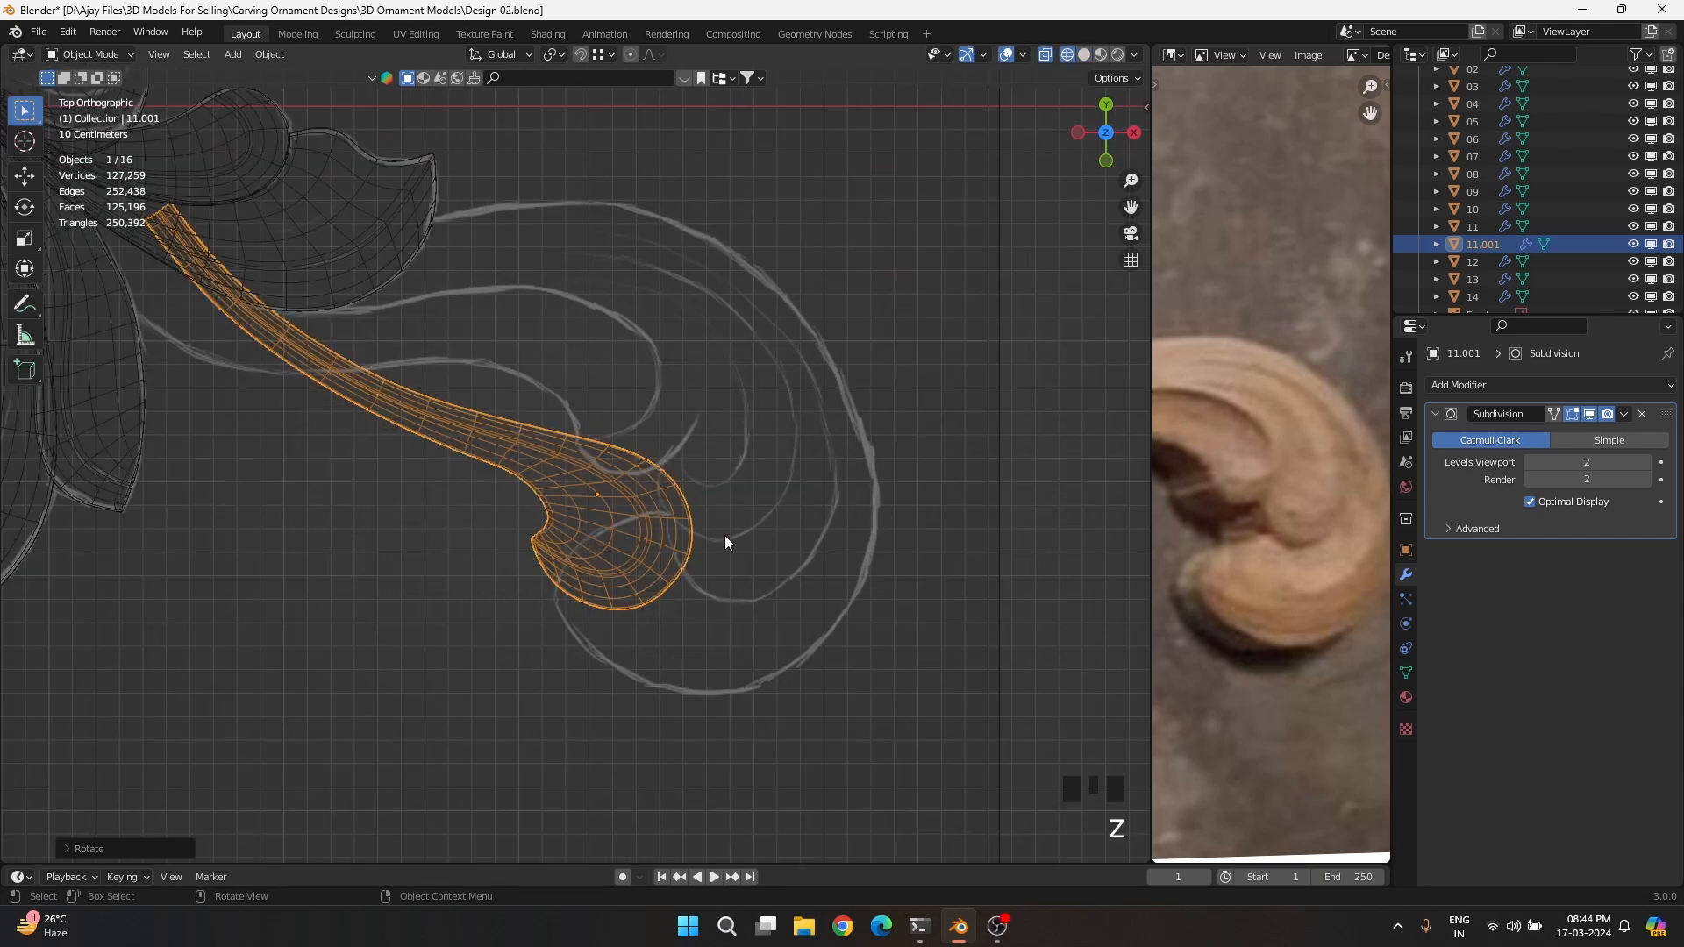
Move the duplicated piece onto the sketched inner curl and rotate it about 25 degrees counter-clockwise to follow the lines
key("g")
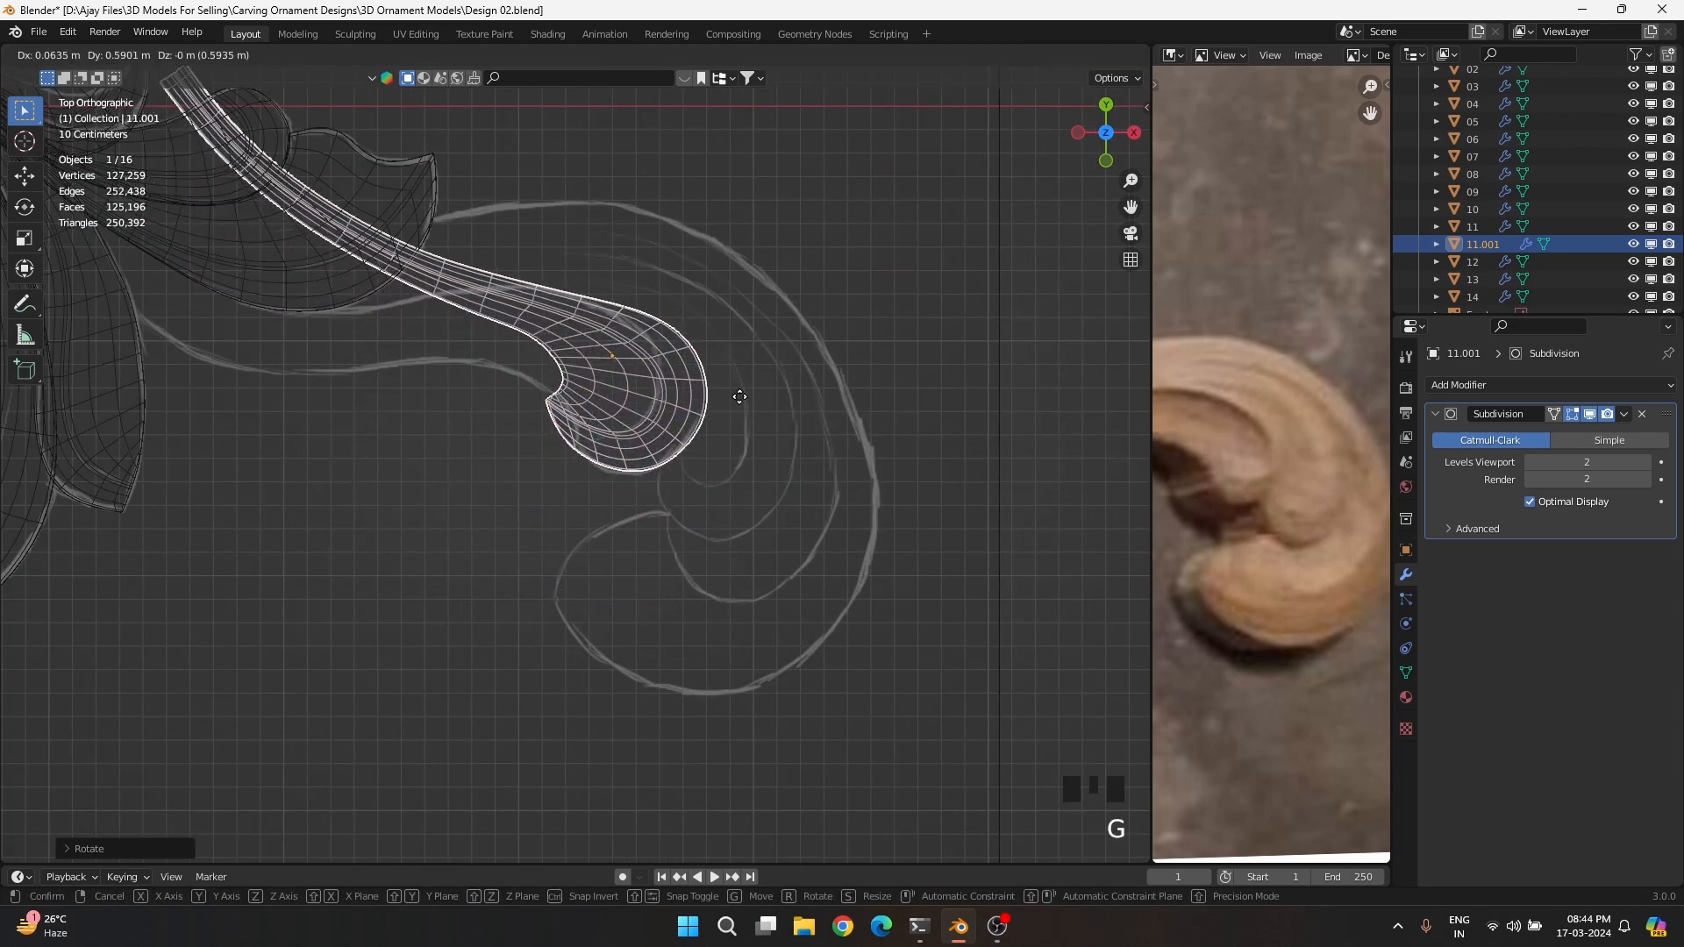
left_click(739, 396)
key("r")
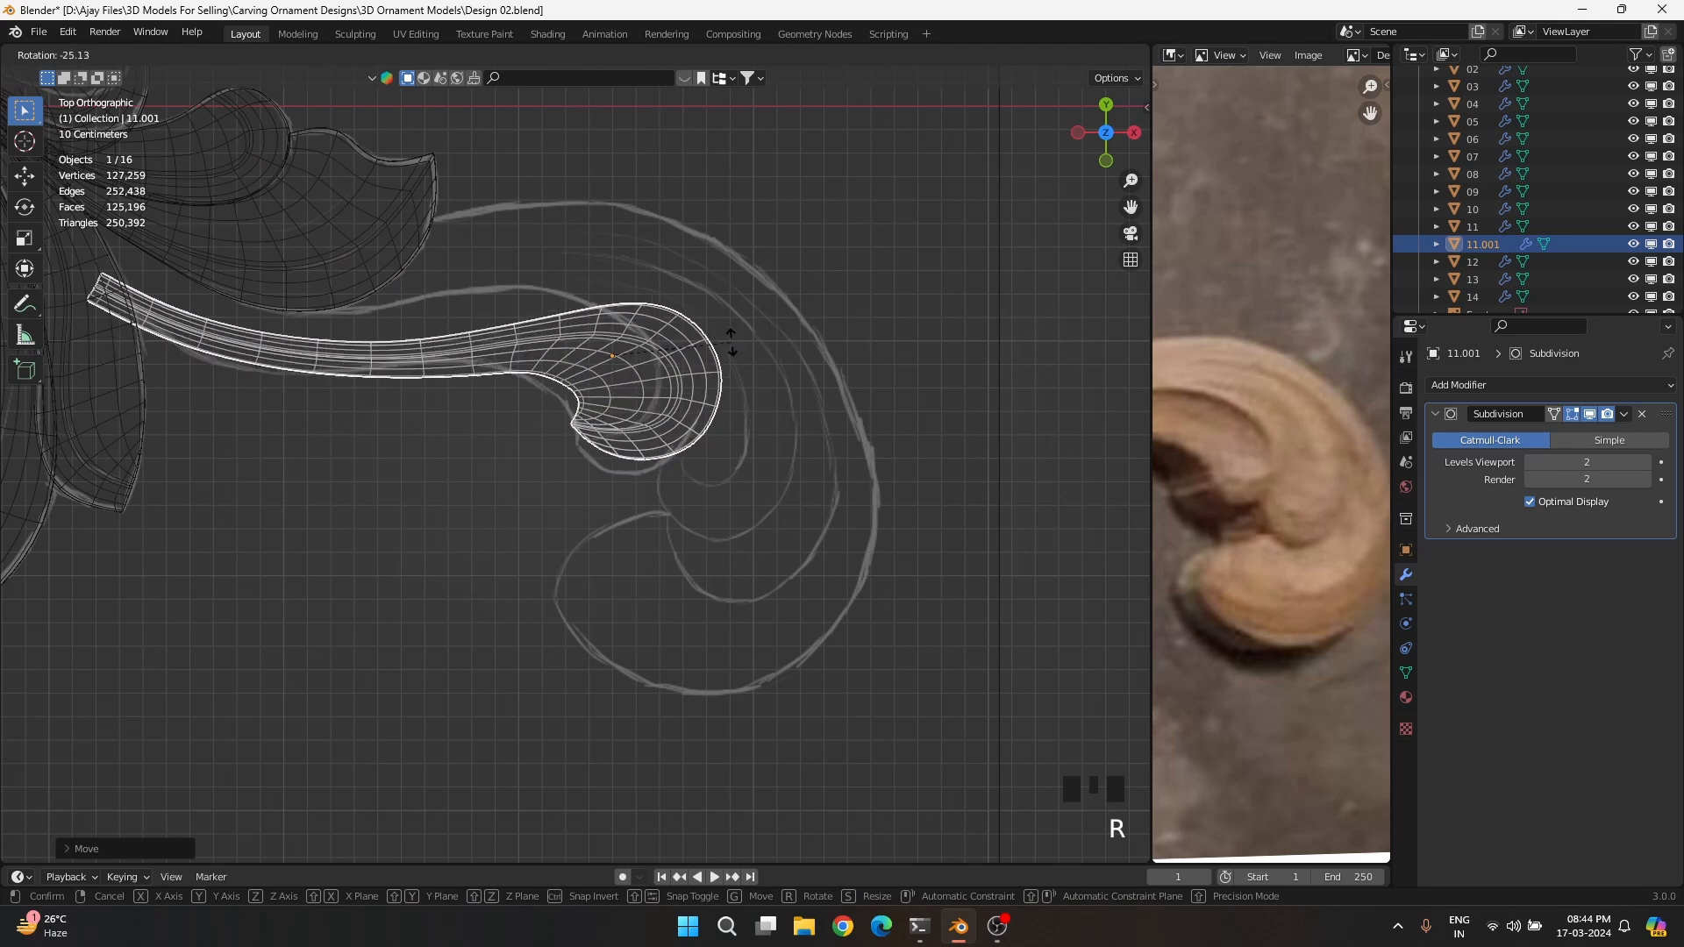
left_click(729, 347)
key("g")
left_click(721, 361)
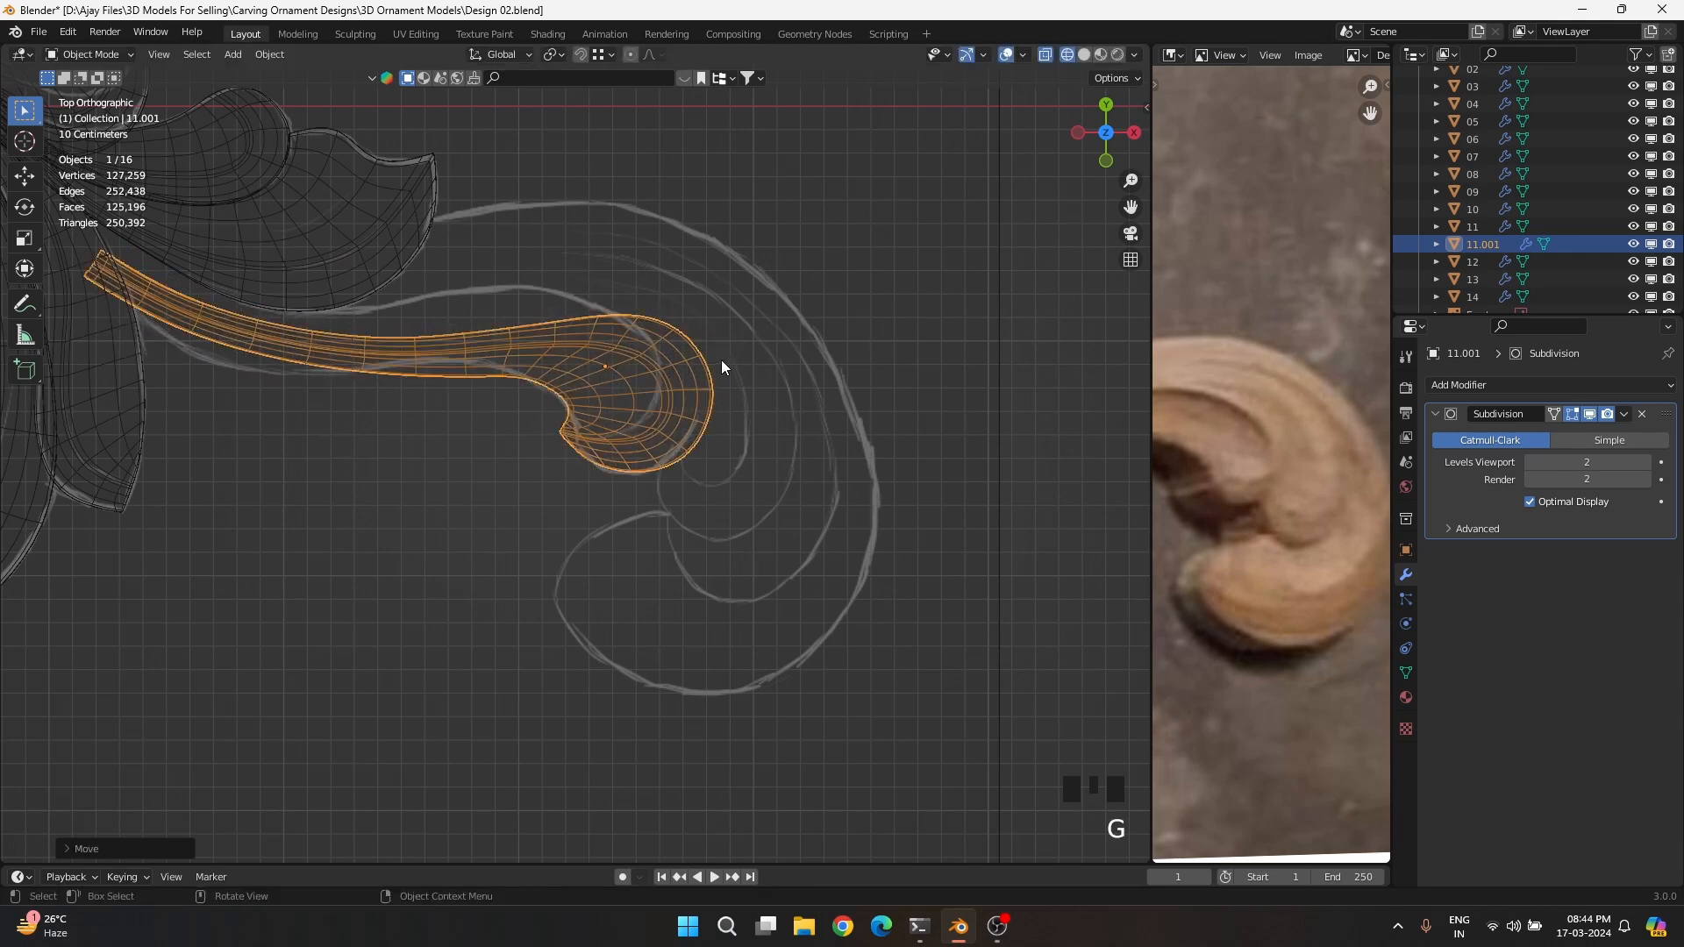
Remove the Subdivision modifier from 11.001 and delete the stem's vertices in Edit Mode, keeping only the curled head
left_click(1641, 415)
middle_click_drag(582, 491, 696, 583, "shift")
key("Tab")
left_click_drag(310, 311, 765, 544)
key("x")
left_click(765, 544)
middle_click_drag(765, 544, 543, 520, "shift")
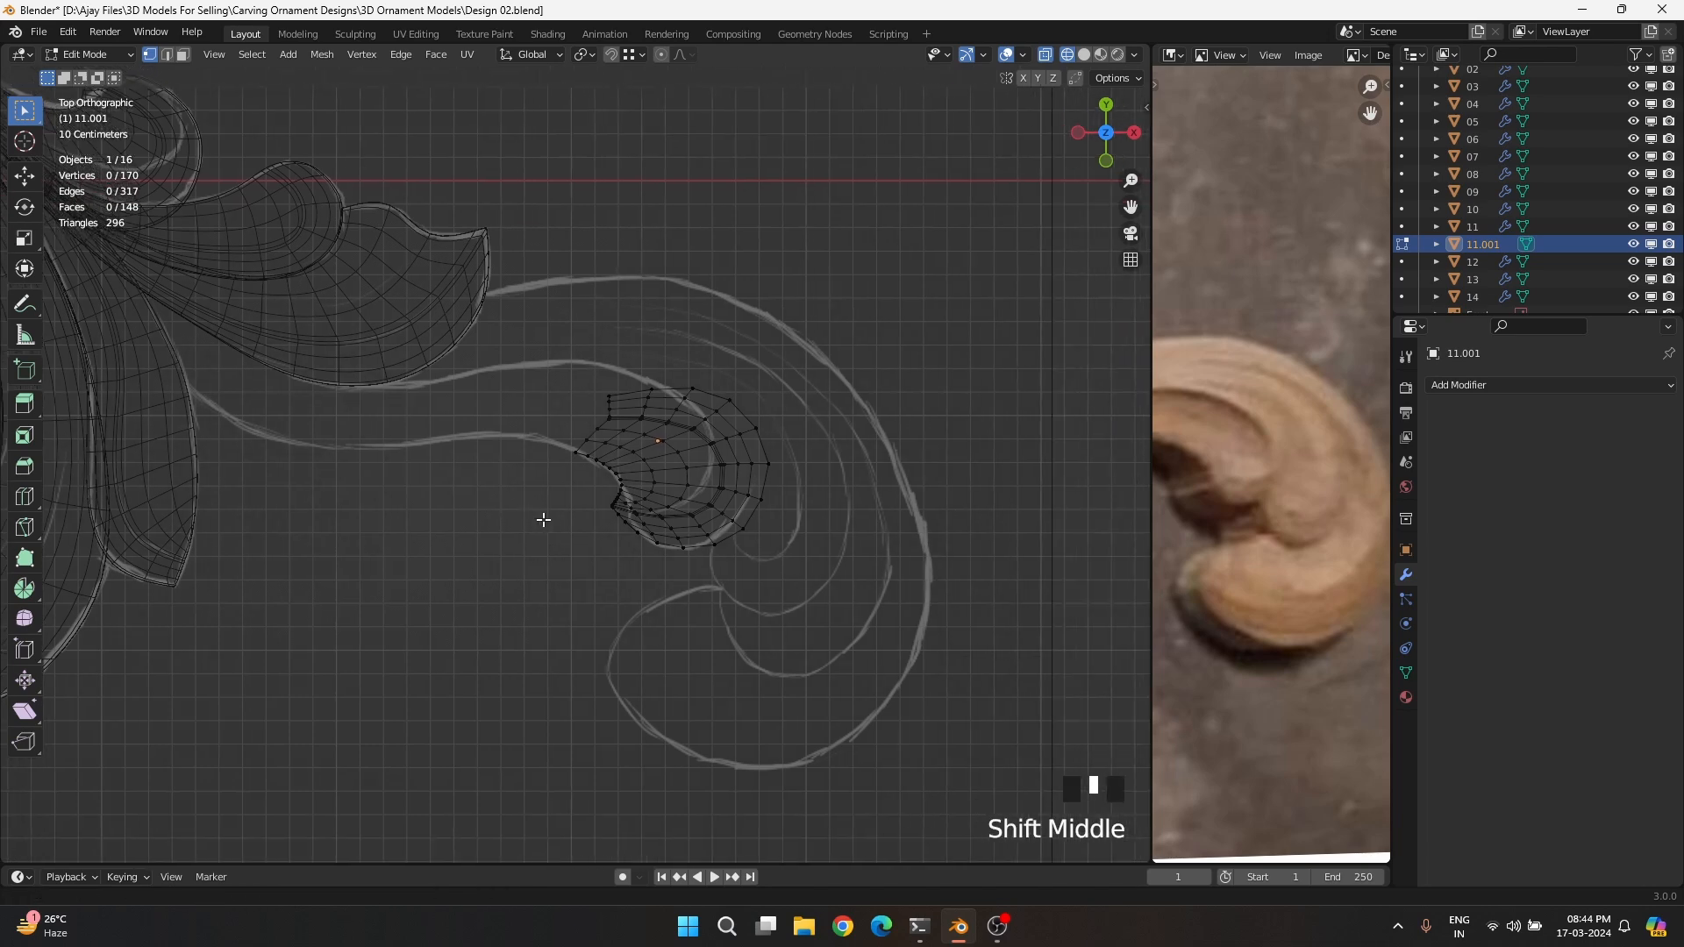
Dissolve two closely spaced edge loops that run along the curled head's inner ridge
scroll(737, 406, "up", 6)
left_click(777, 328)
left_click(787, 339)
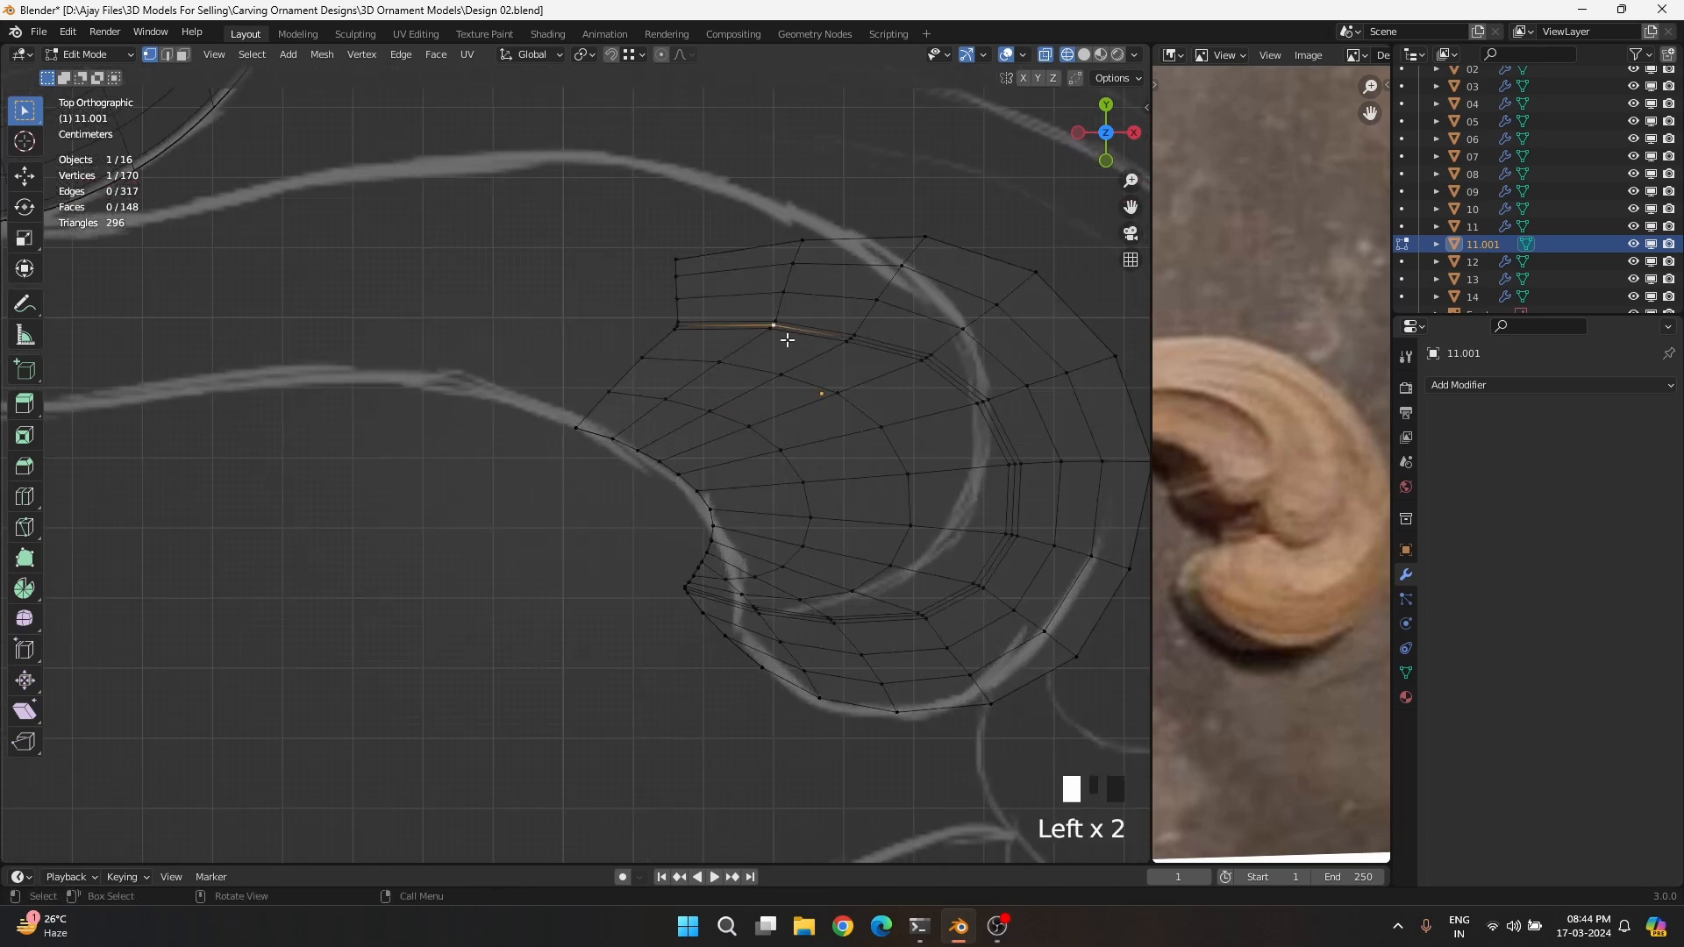
left_click(785, 341, "alt+shift")
key("x")
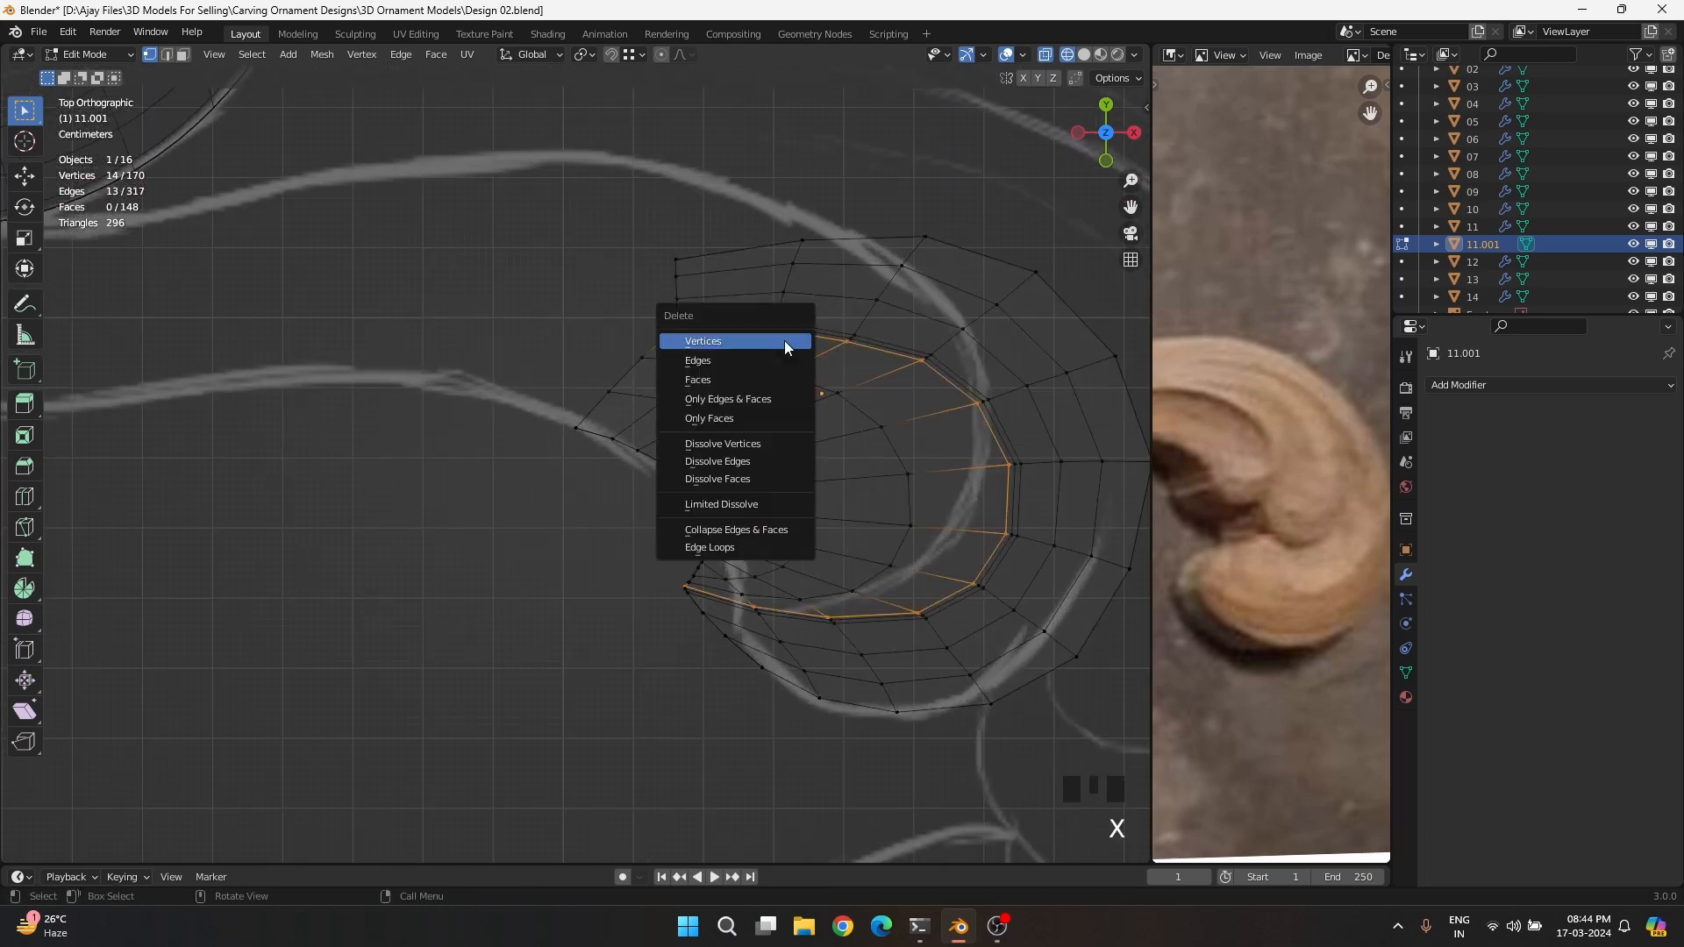
left_click(738, 461)
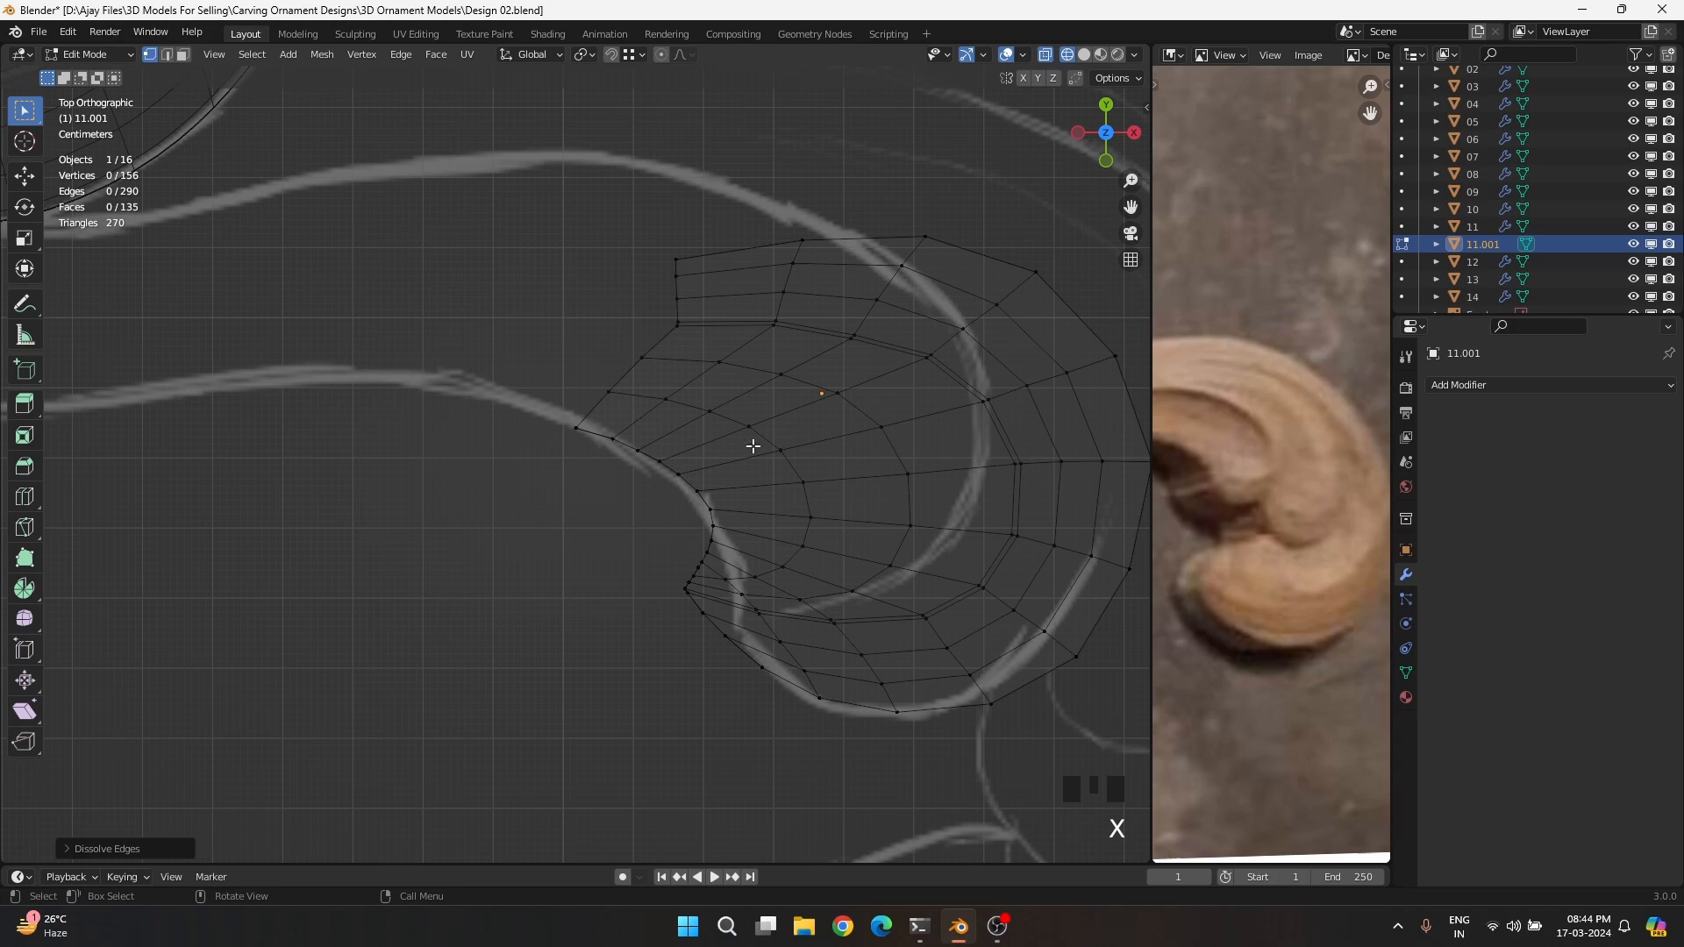
left_click(808, 322)
left_click(809, 322, "alt+shift")
key("x")
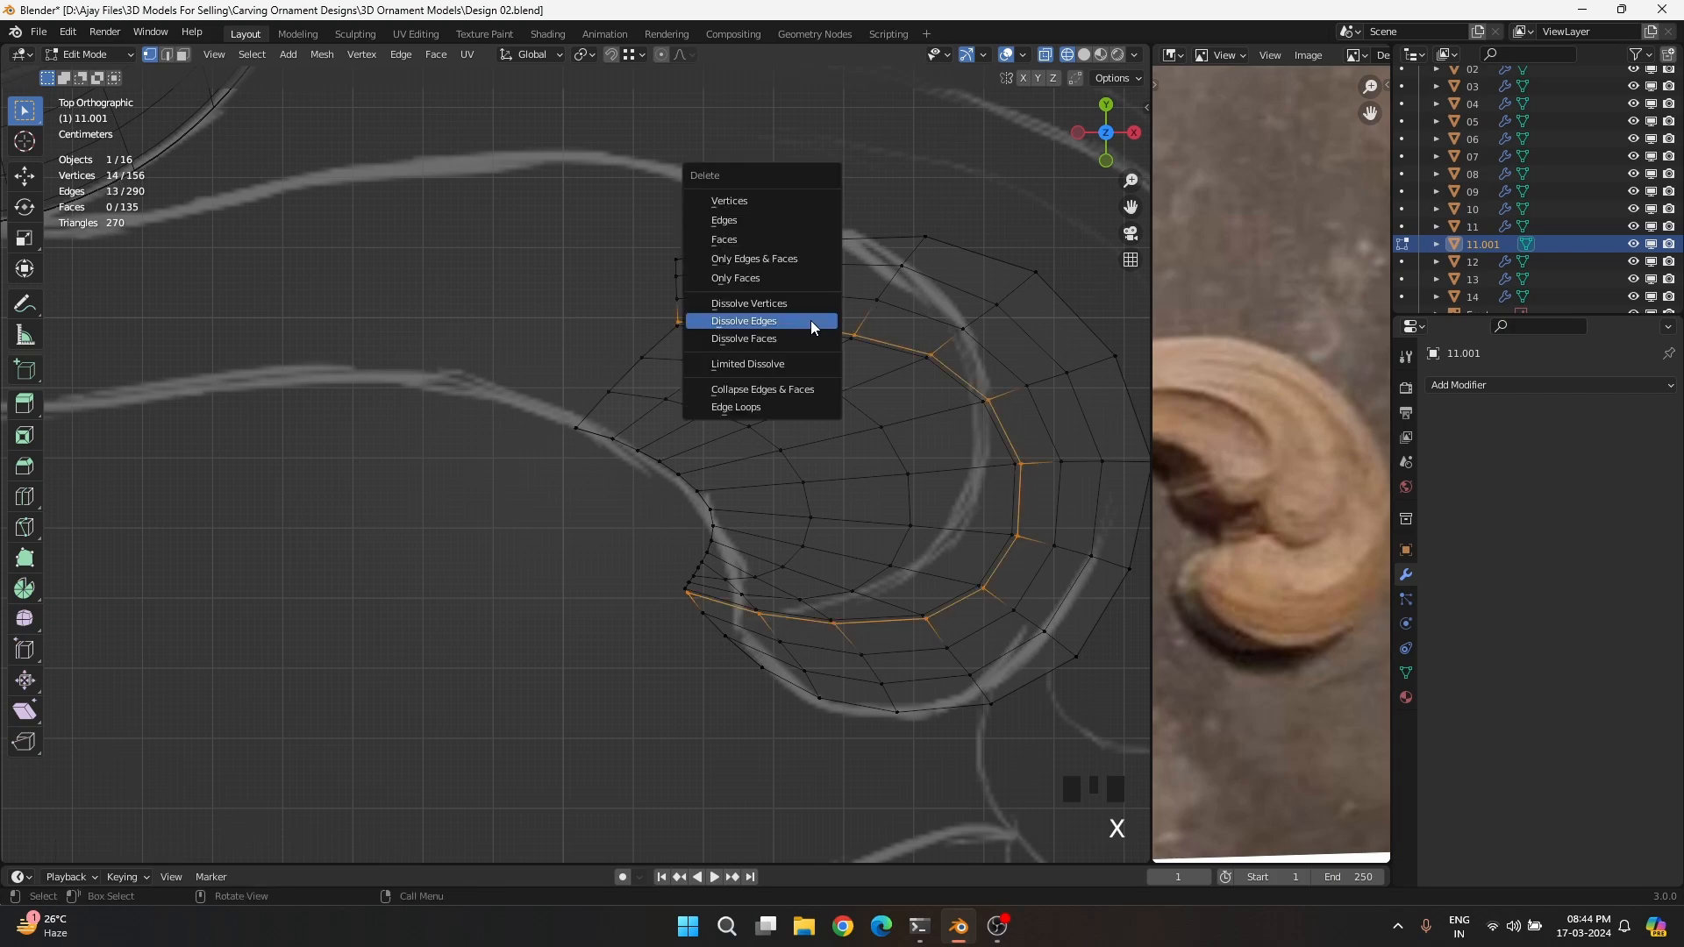
left_click(810, 321)
Dissolve the extra edge loop running just above the side wall around the curled head
middle_click_drag(821, 500, 807, 398, "shift")
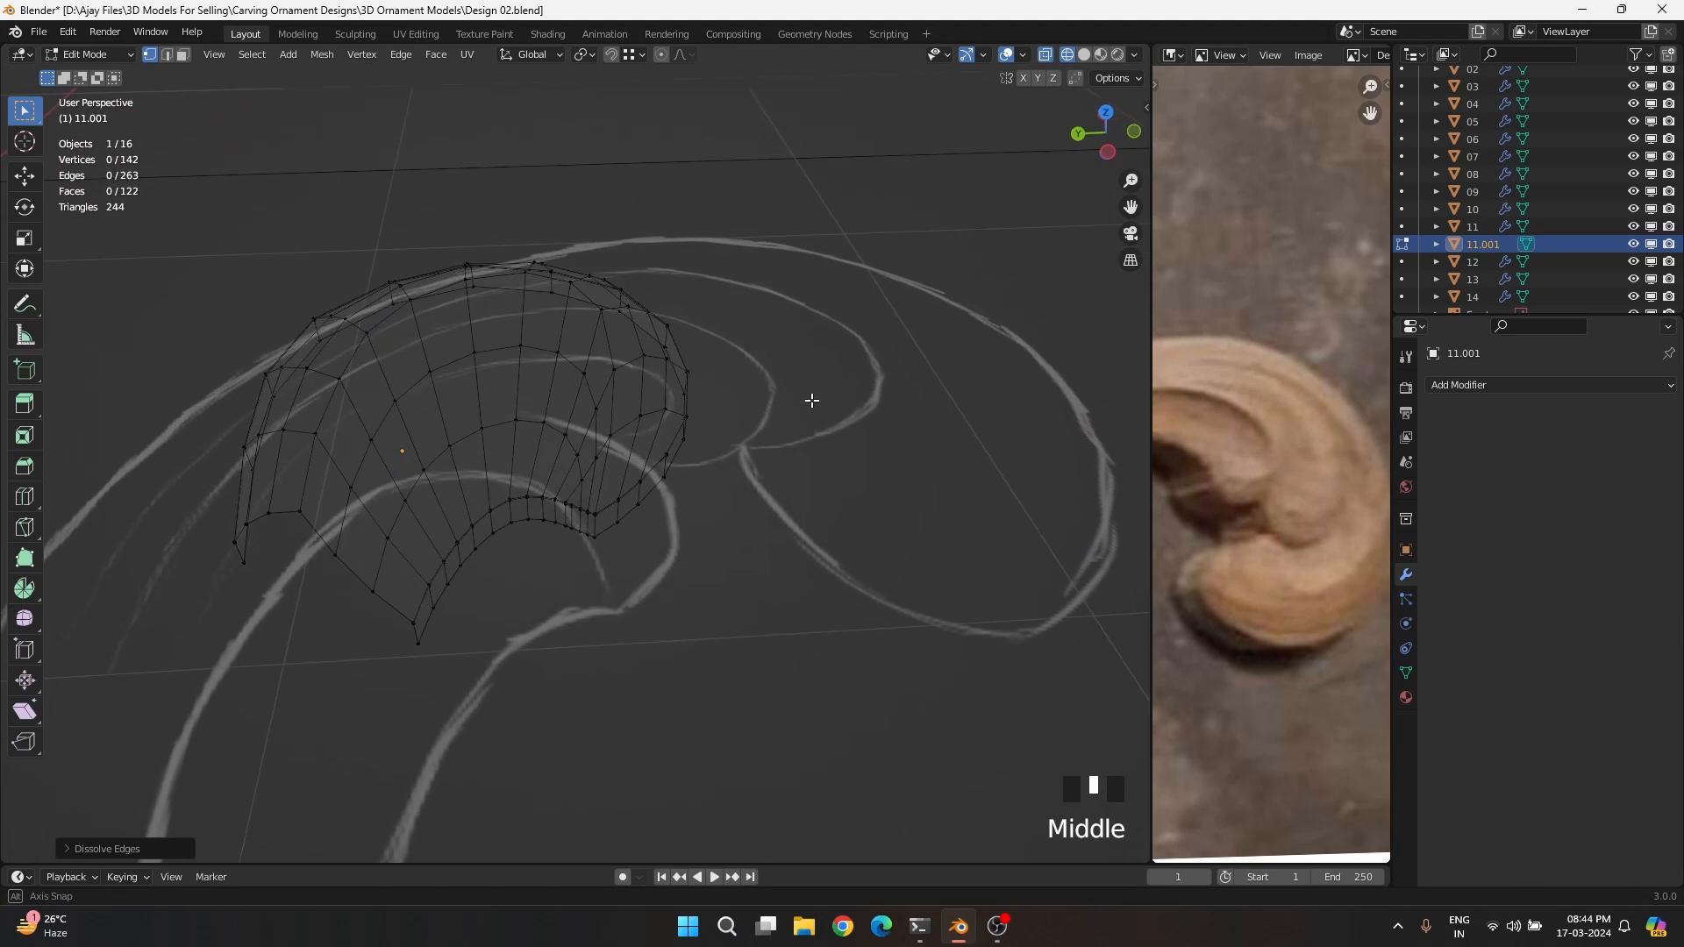
scroll(828, 392, "up", 7)
scroll(635, 668, "up", 1)
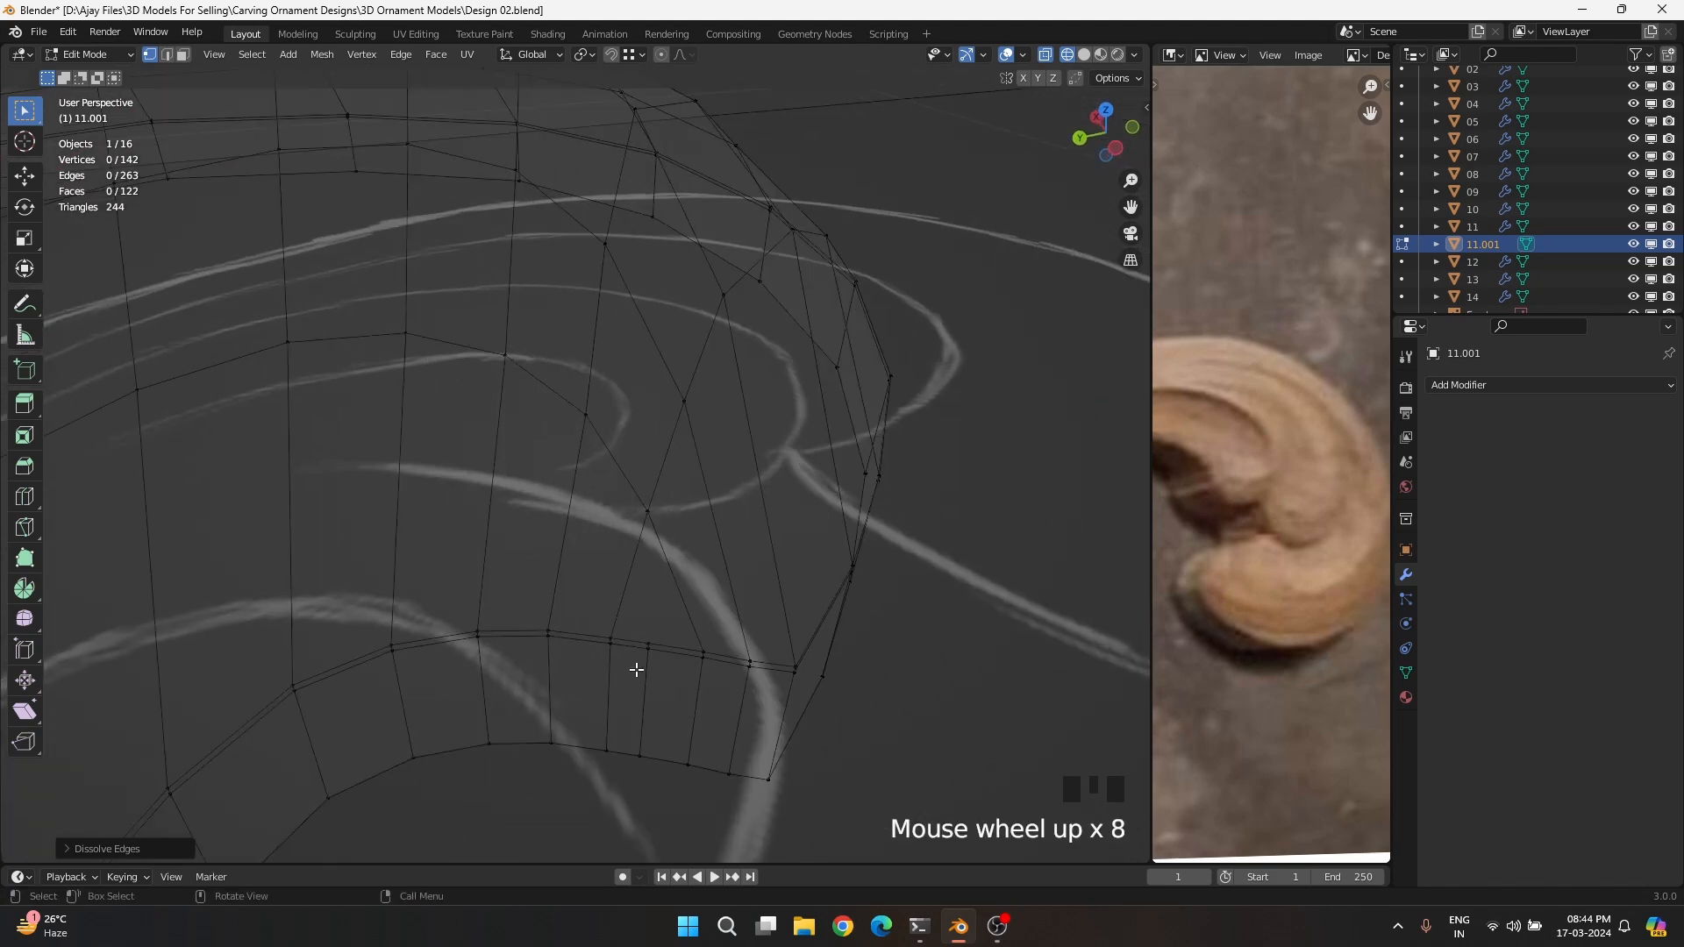
left_click(632, 662)
left_click(631, 662, "alt+shift")
key("x")
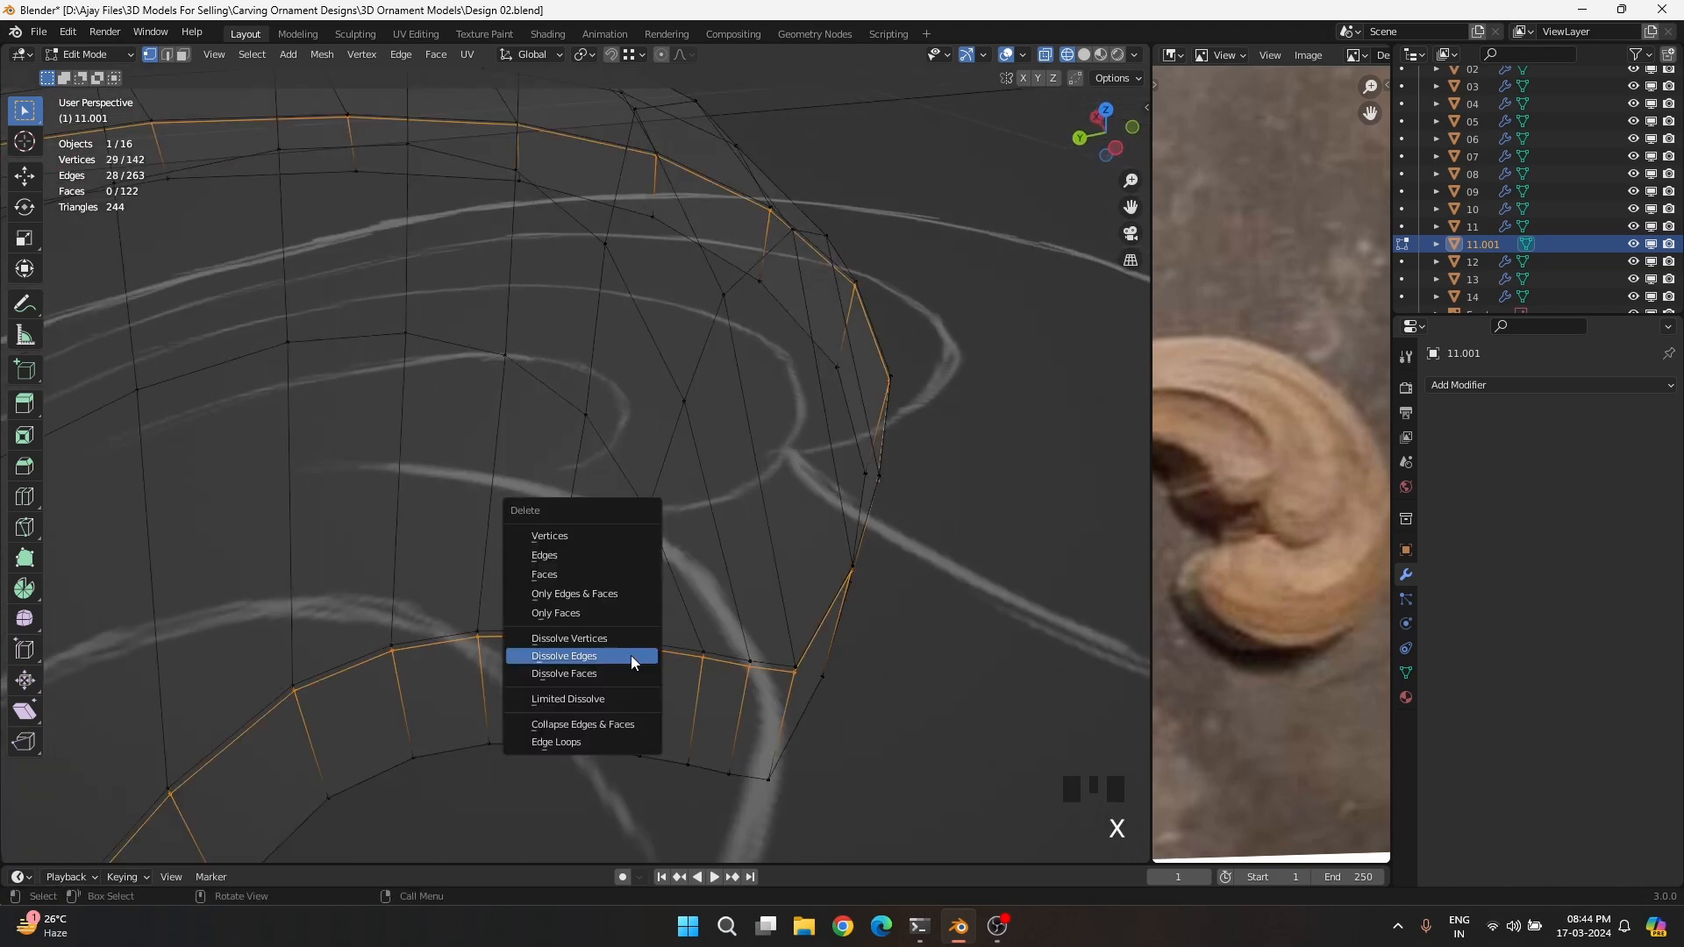
left_click(632, 662)
Merge the three crowded vertices on the side wall's upper edge into one, and likewise the three below them
left_click_drag(601, 627, 717, 673)
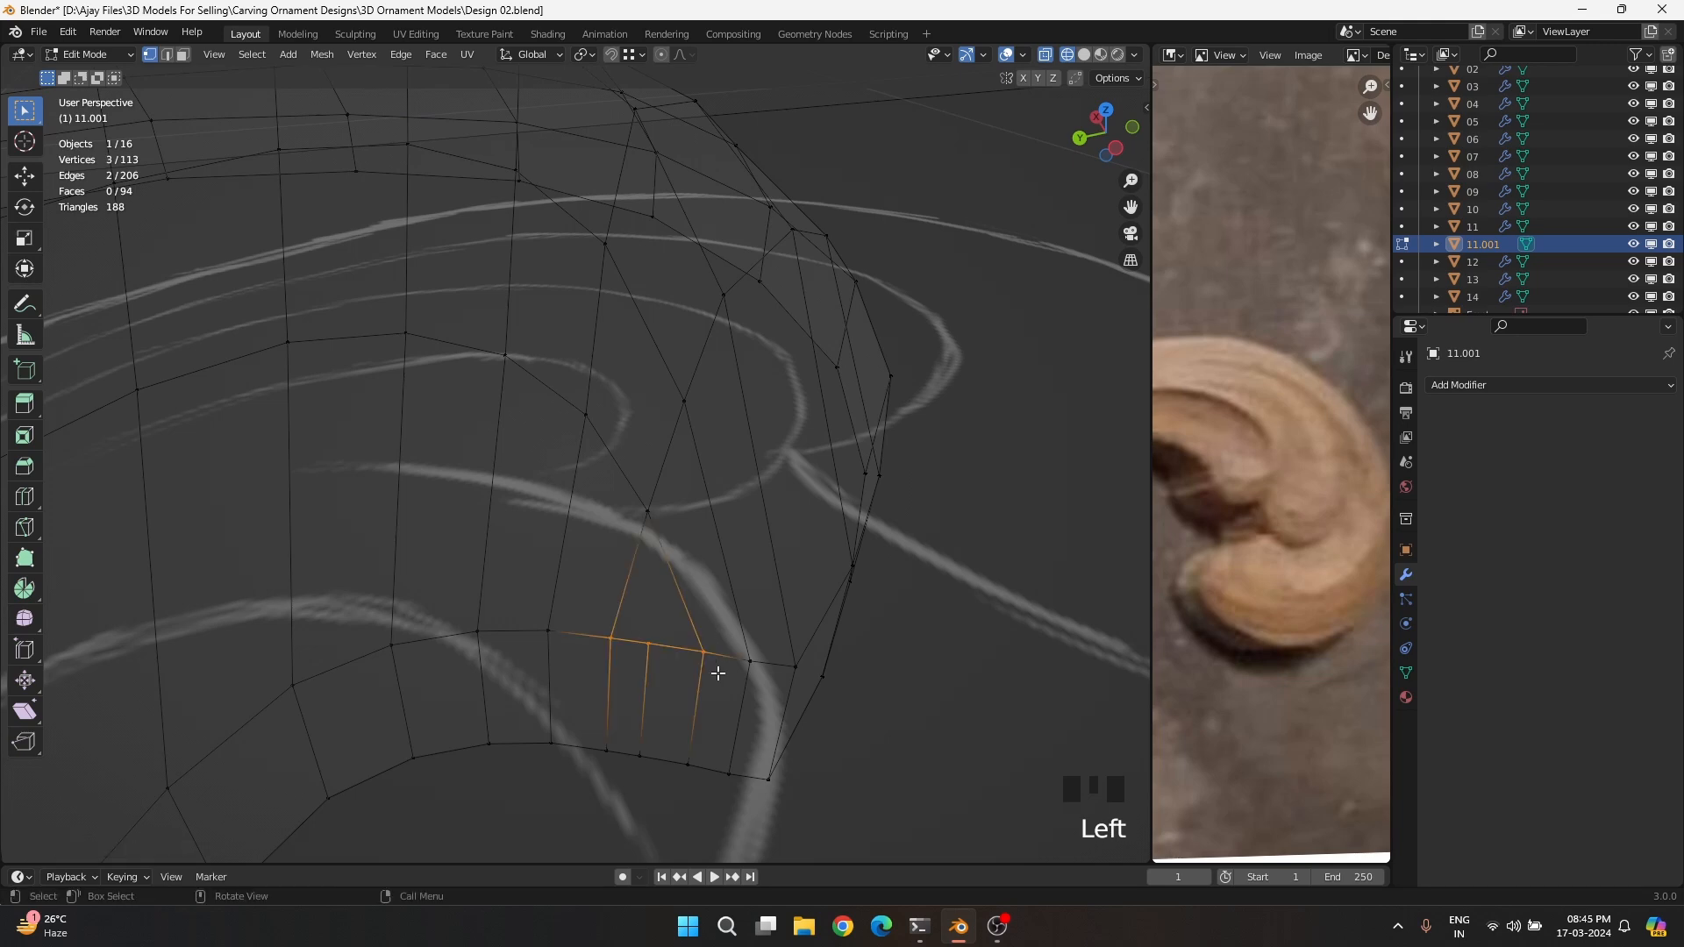
key("m")
left_click(717, 673)
left_click_drag(601, 720, 694, 814)
key("m")
left_click(695, 814)
scroll(634, 630, "down", 1)
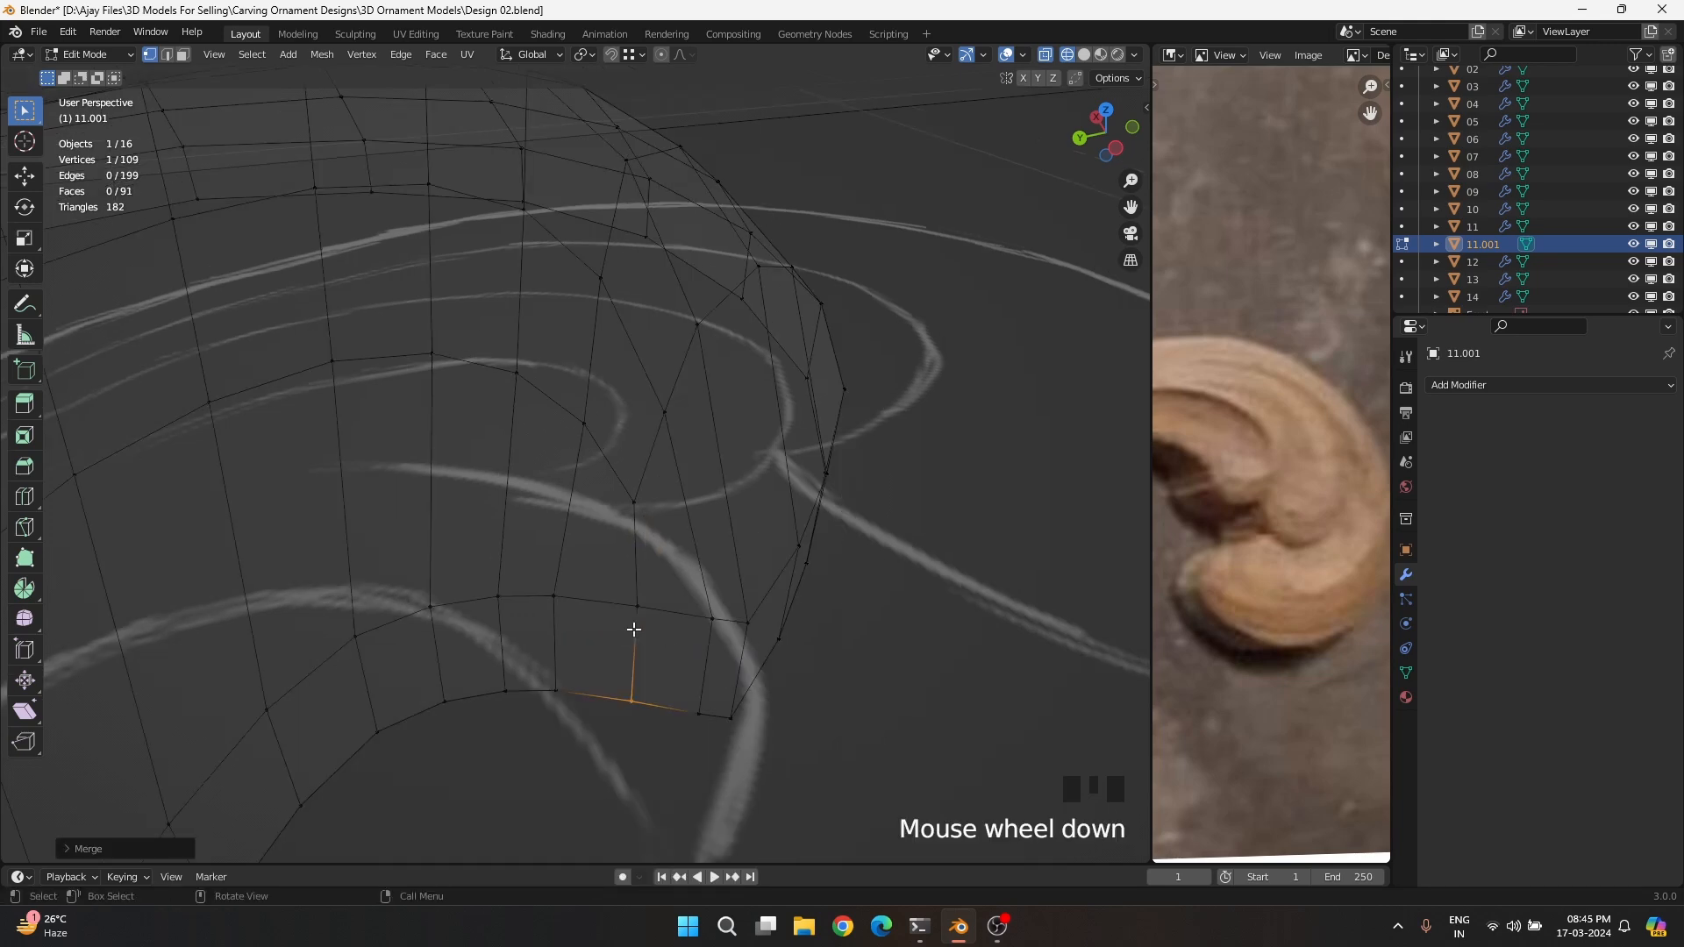
key("KP_7")
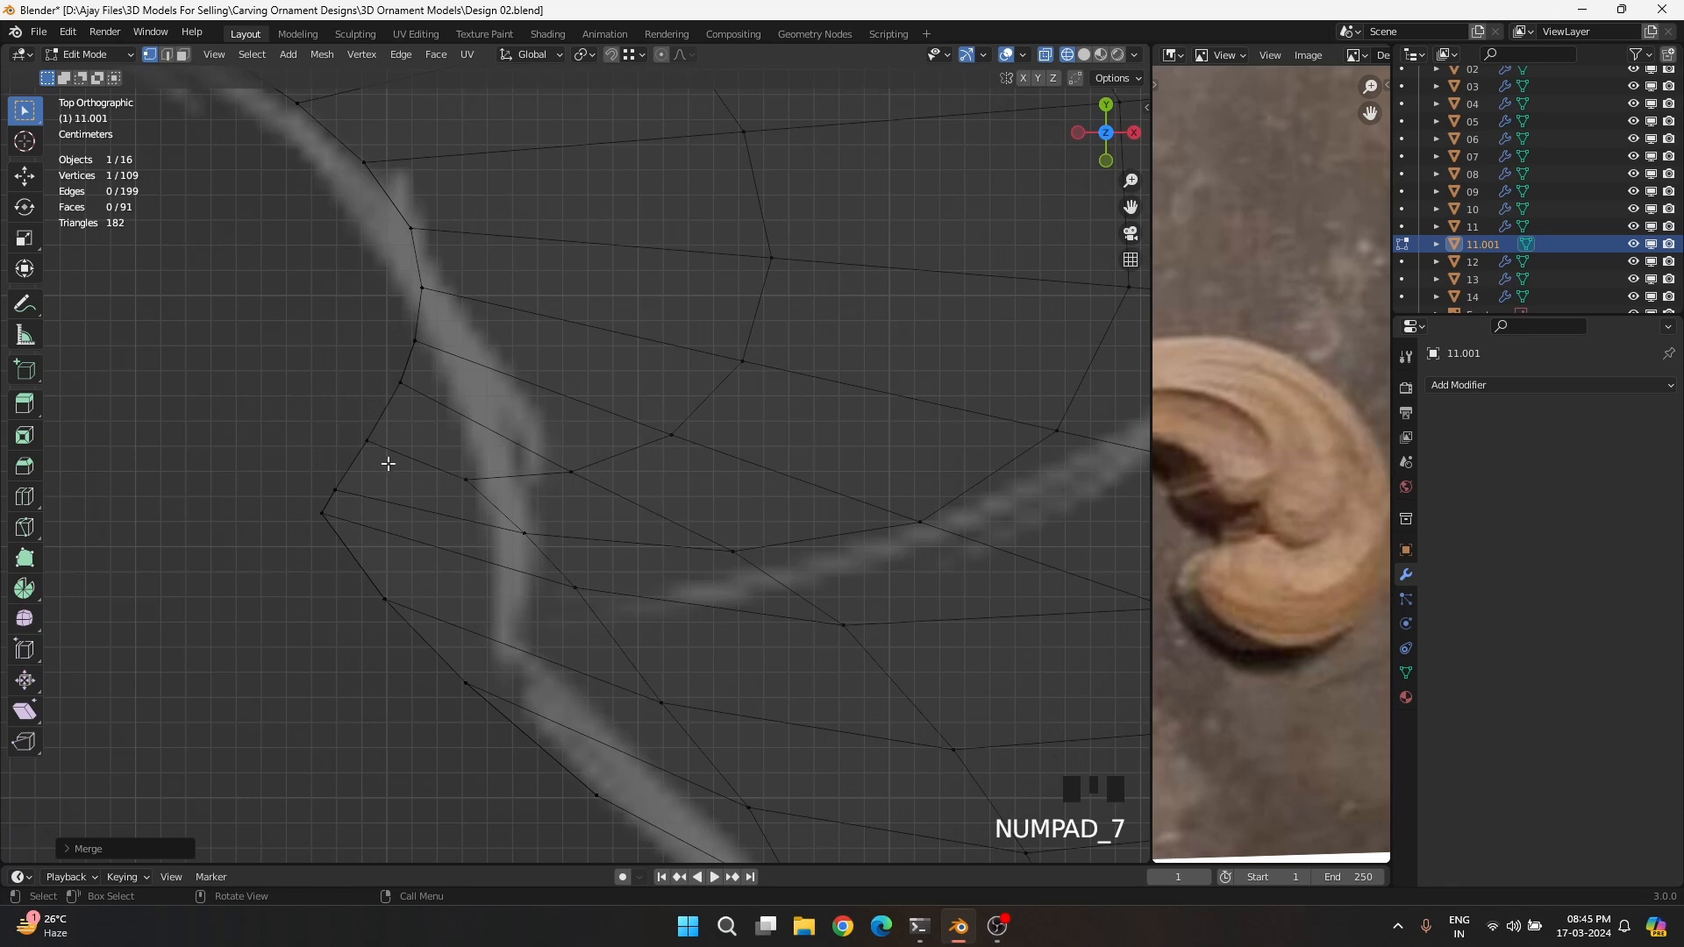
Select the whole head mesh, rotate it clockwise and move it so its lower edge follows the sketched curl
left_click_drag(314, 426, 404, 462)
scroll(404, 462, "down", 9)
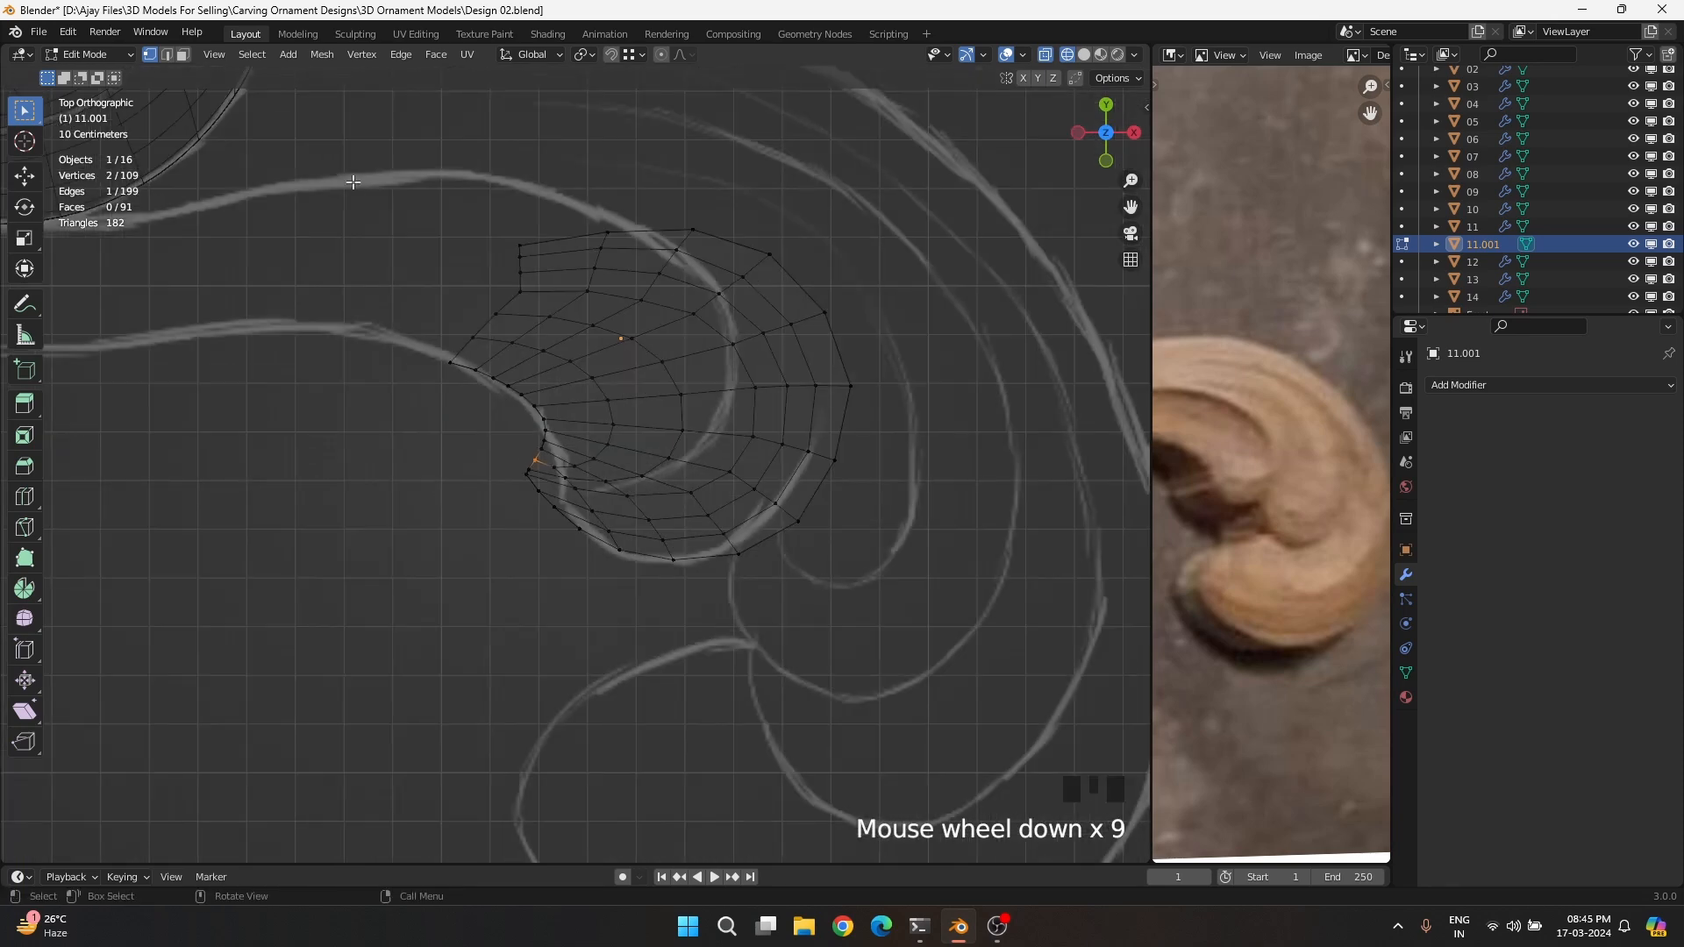
left_click_drag(370, 173, 886, 618)
key("g")
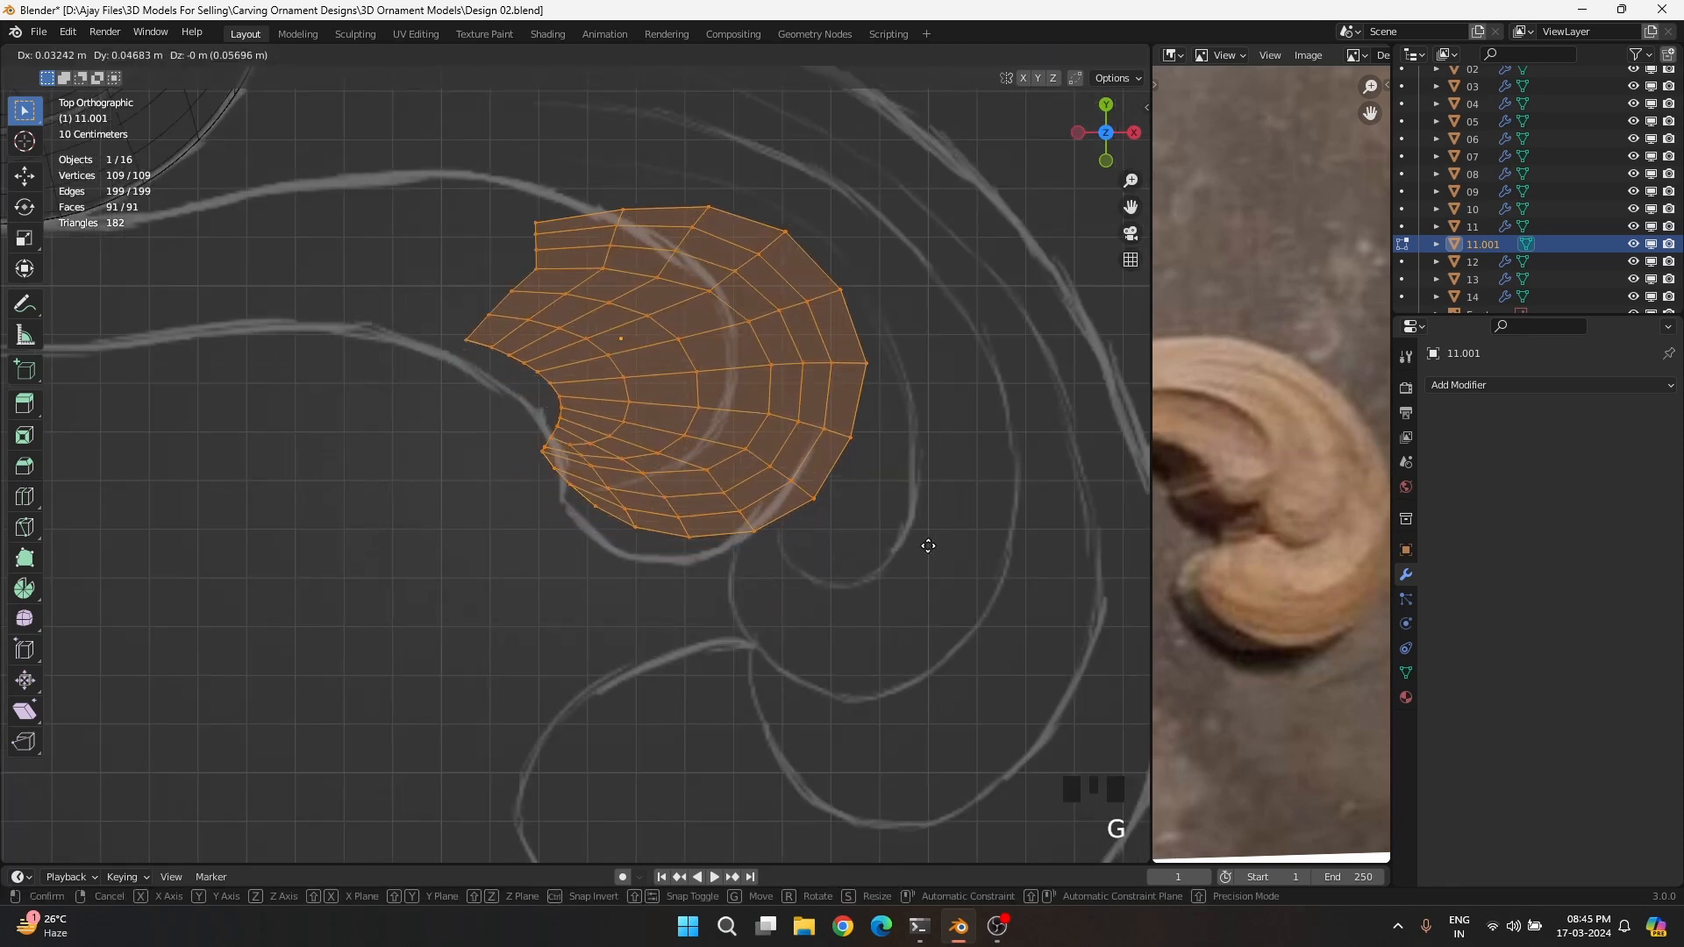
left_click(943, 600)
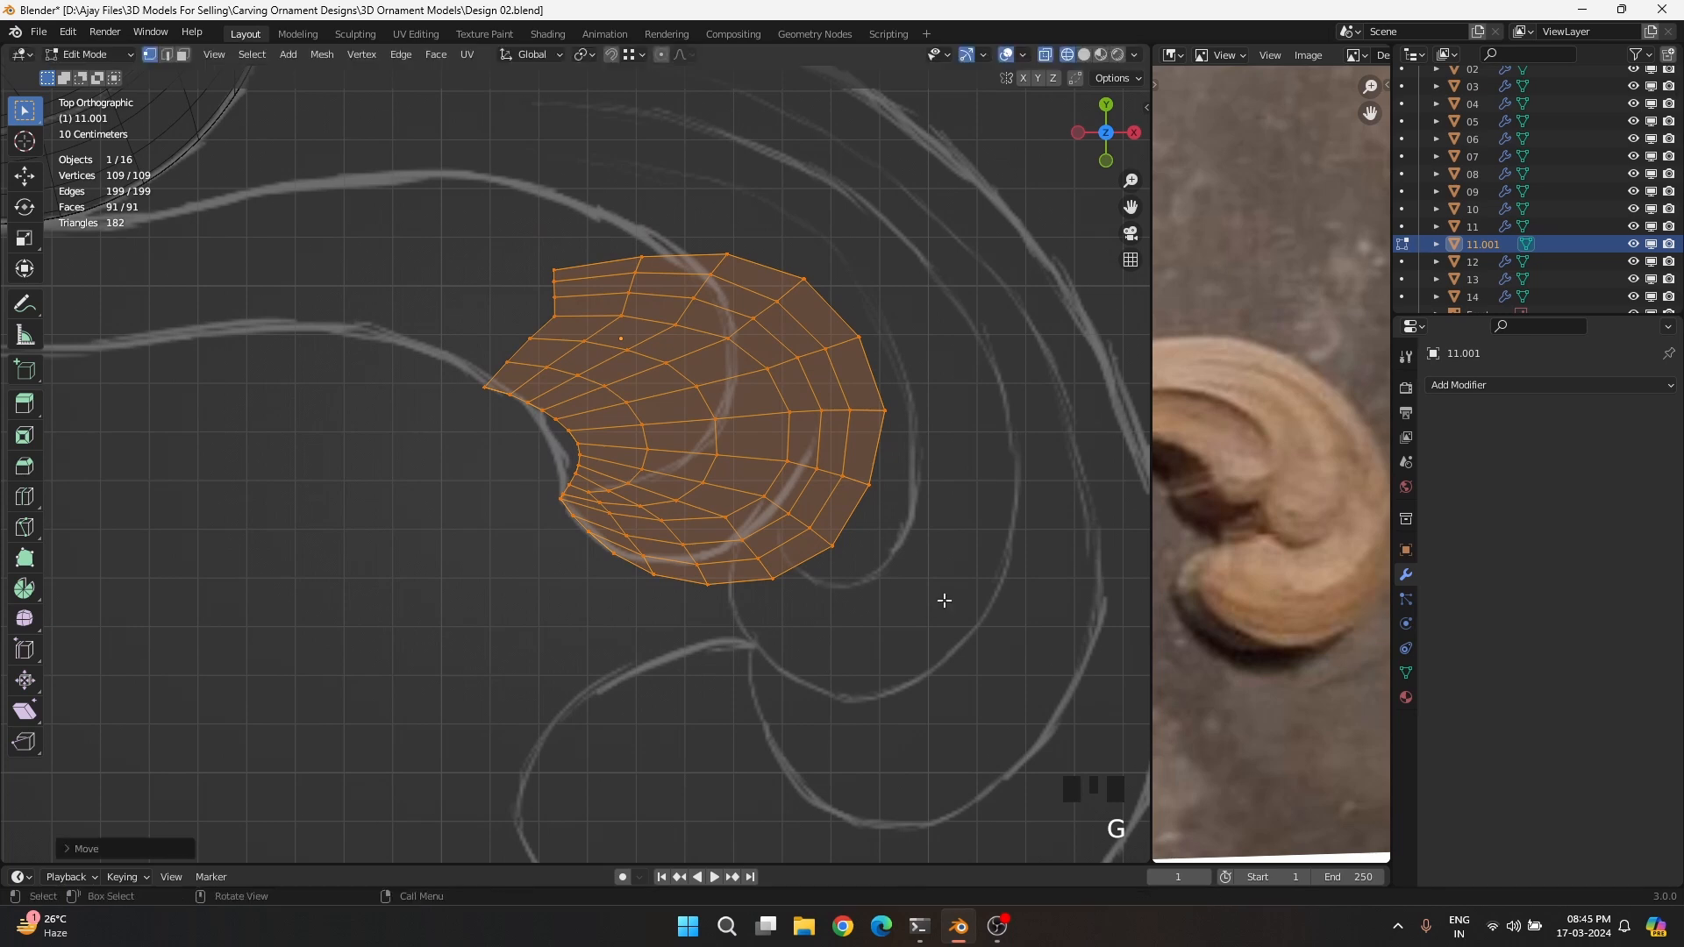
key("r")
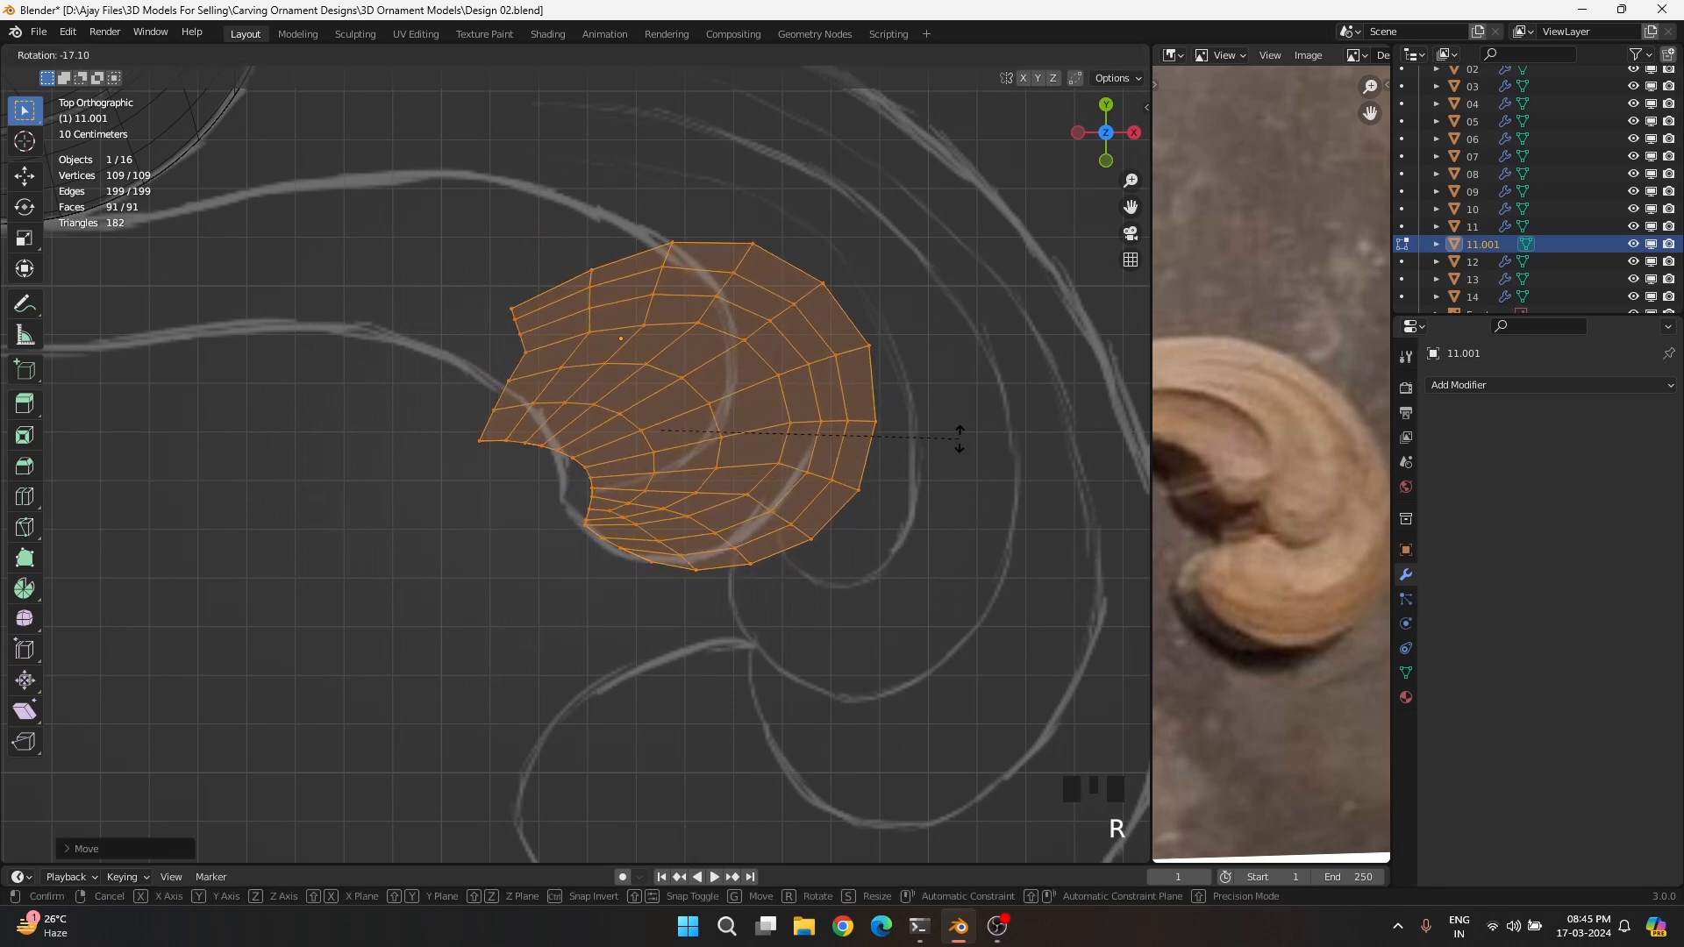
left_click(964, 481)
key("g")
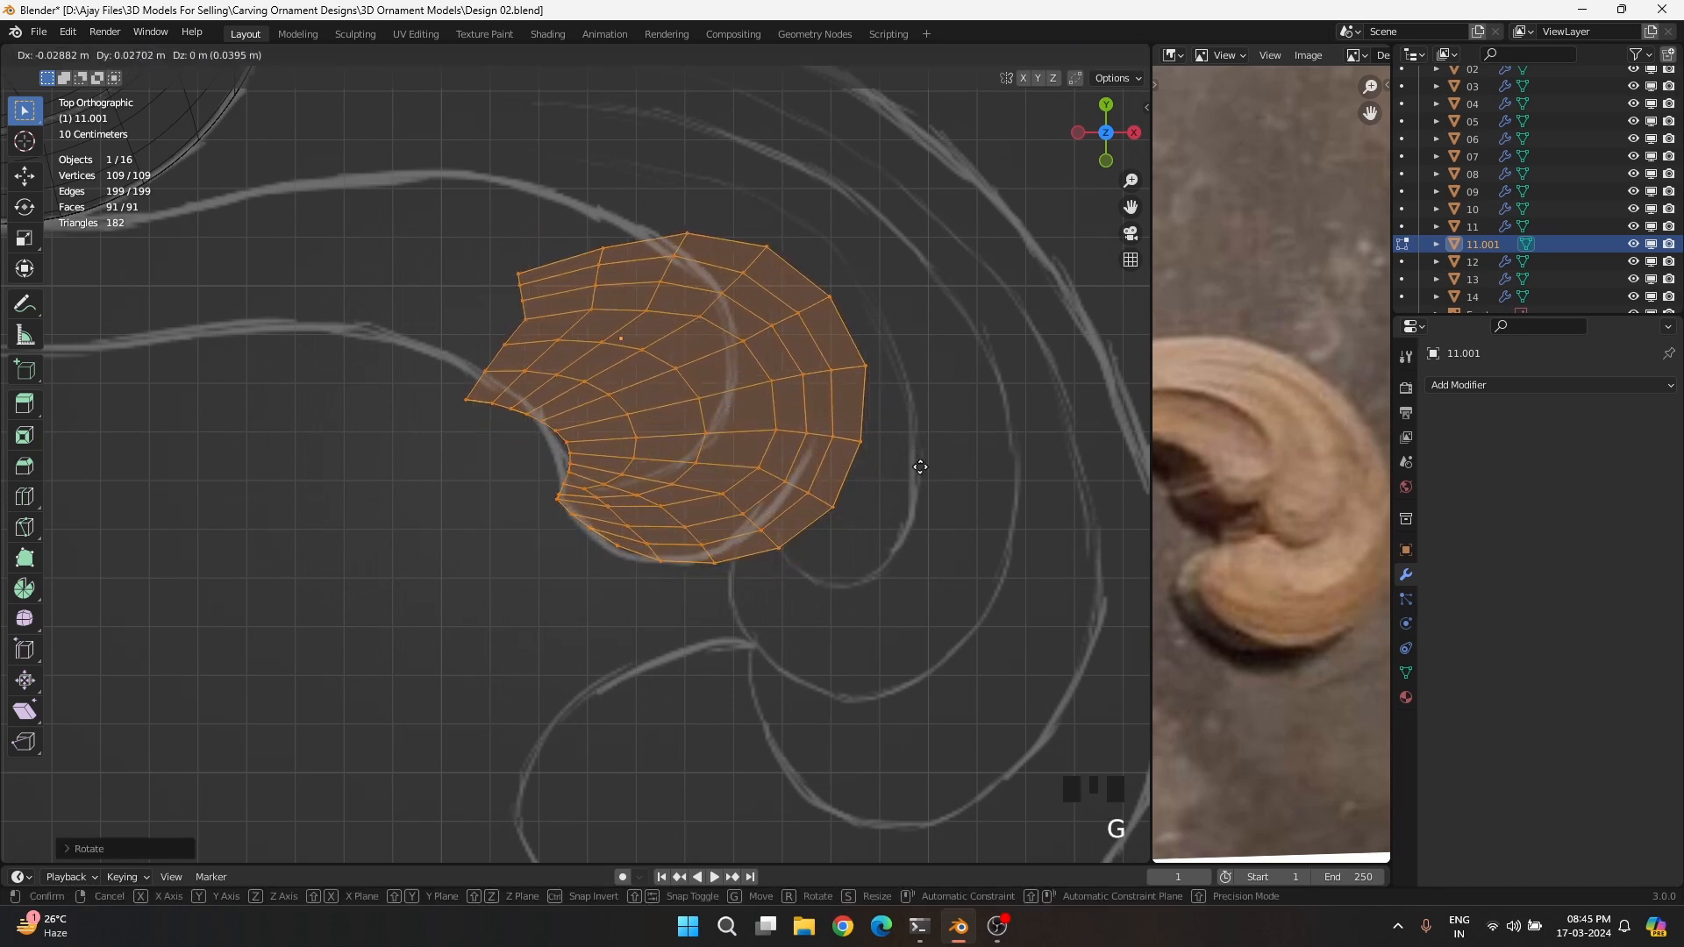
left_click(926, 475)
Shift the head's open-end vertices and the neighbouring upper outer columns upward to widen the curl along the sketch
left_click(733, 493)
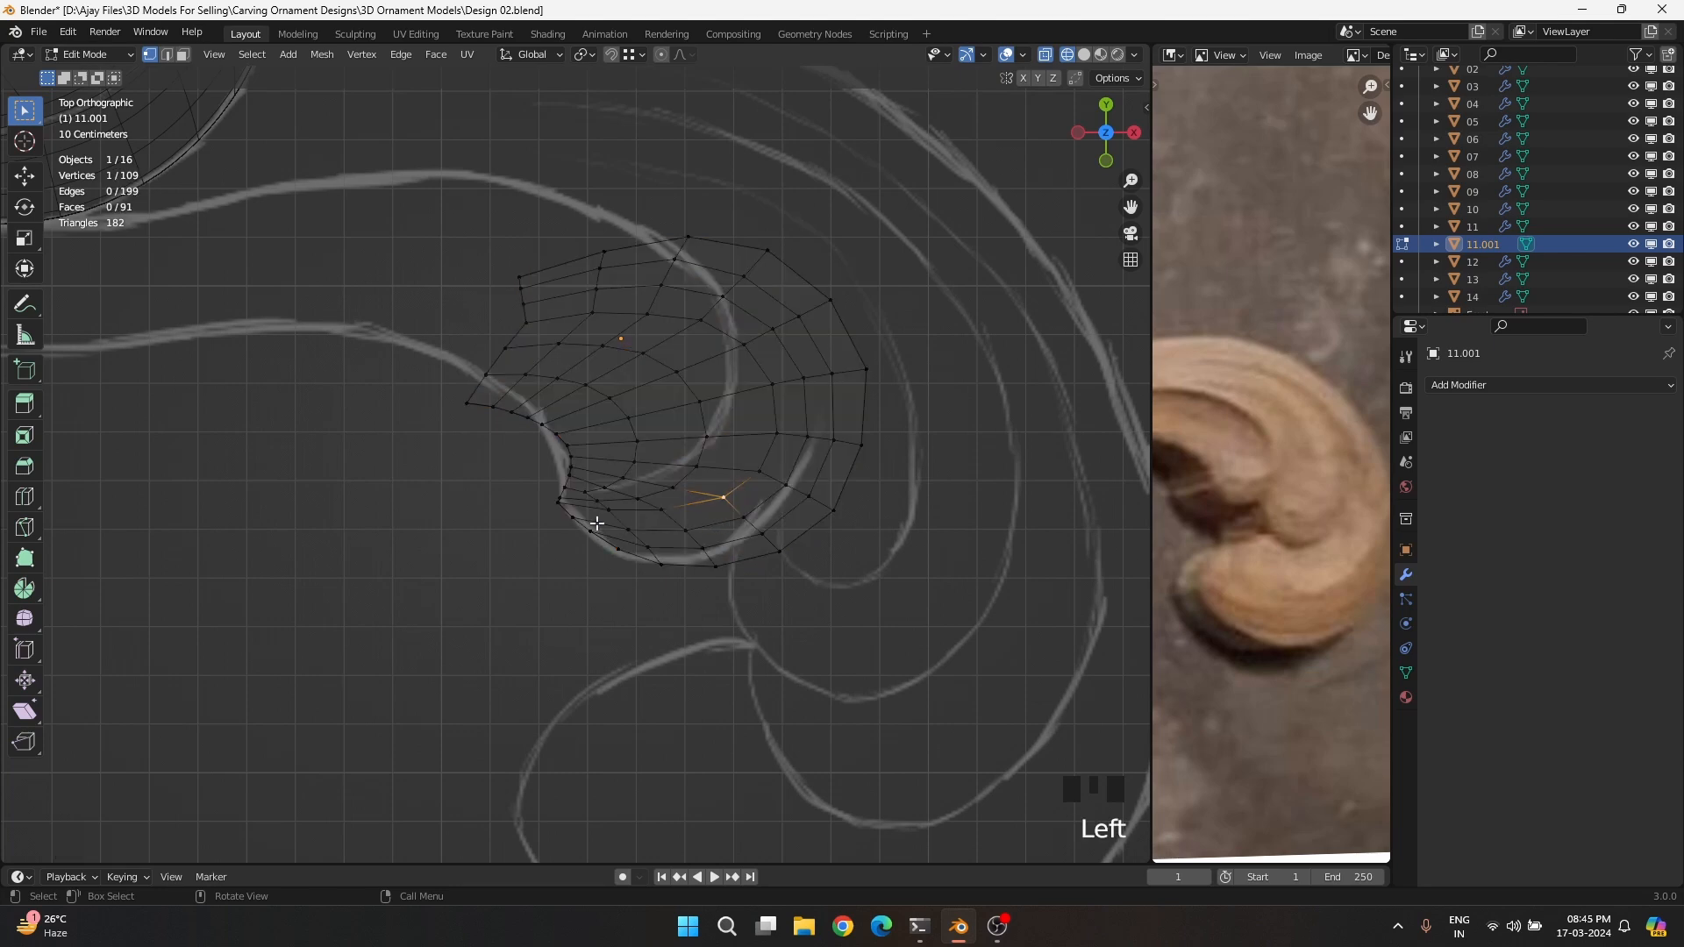
left_click_drag(410, 184, 608, 505)
left_click_drag(604, 309, 708, 487, "shift")
left_click_drag(727, 282, 775, 217, "ctrl")
key("g")
left_click(779, 178)
left_click_drag(734, 355, 845, 278)
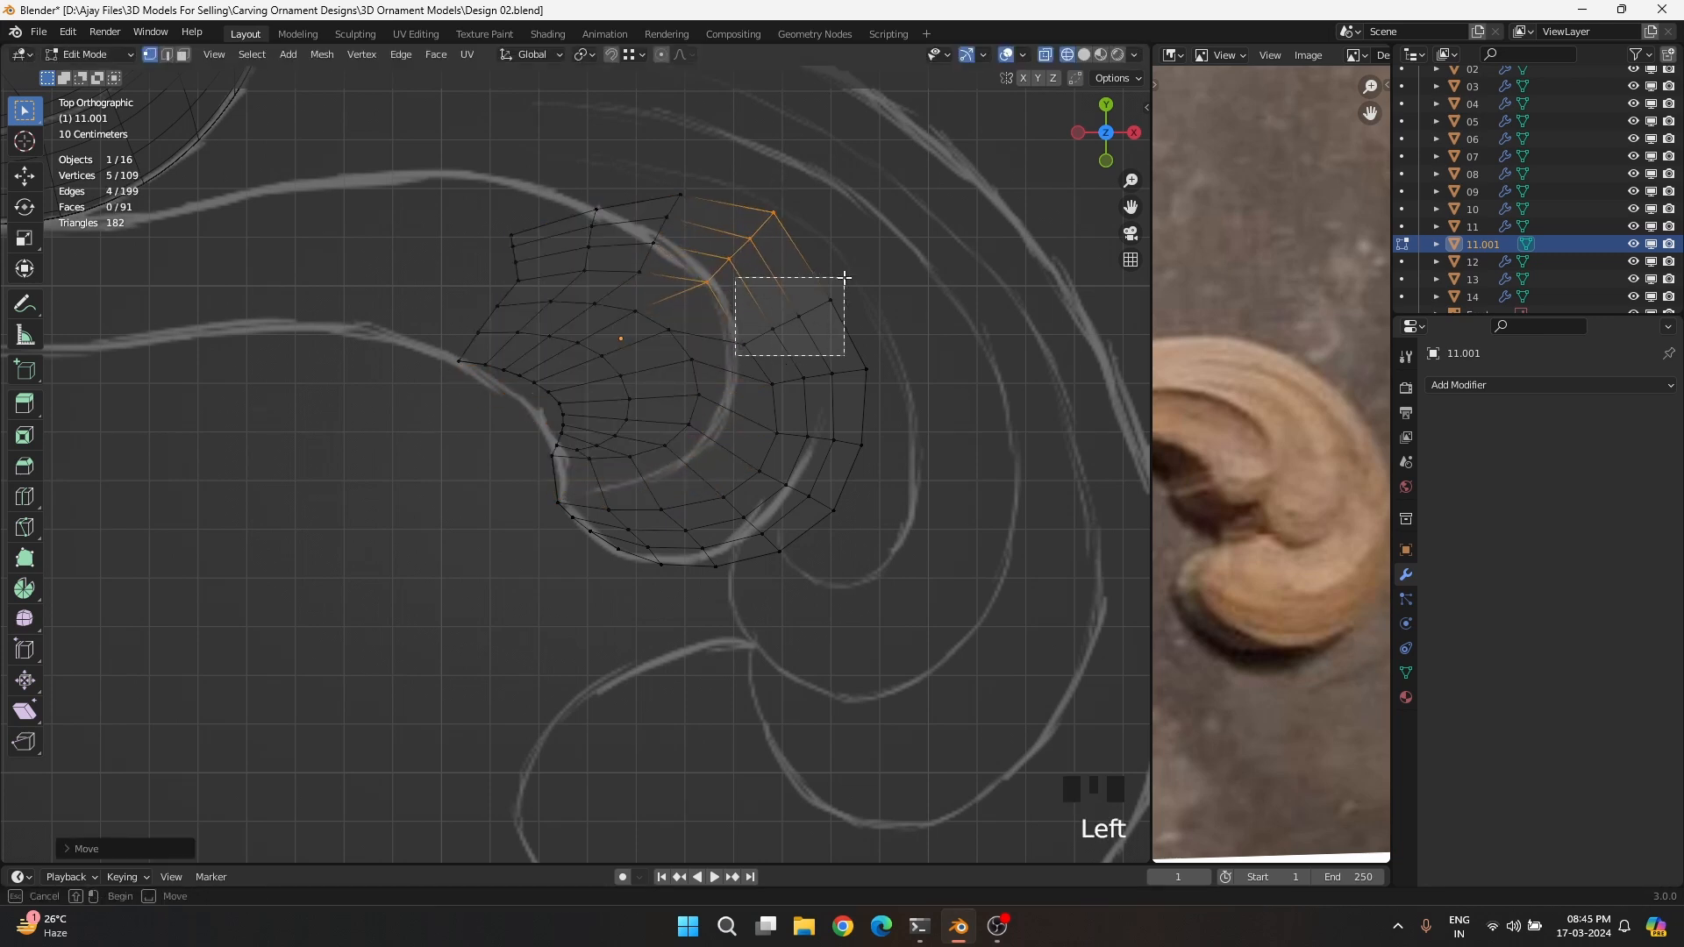
key("g")
left_click(846, 257)
Move the vertex pair at the curl's lower-left corner slightly upward onto the sketched outline
scroll(593, 541, "up", 1)
left_click_drag(514, 489, 564, 516)
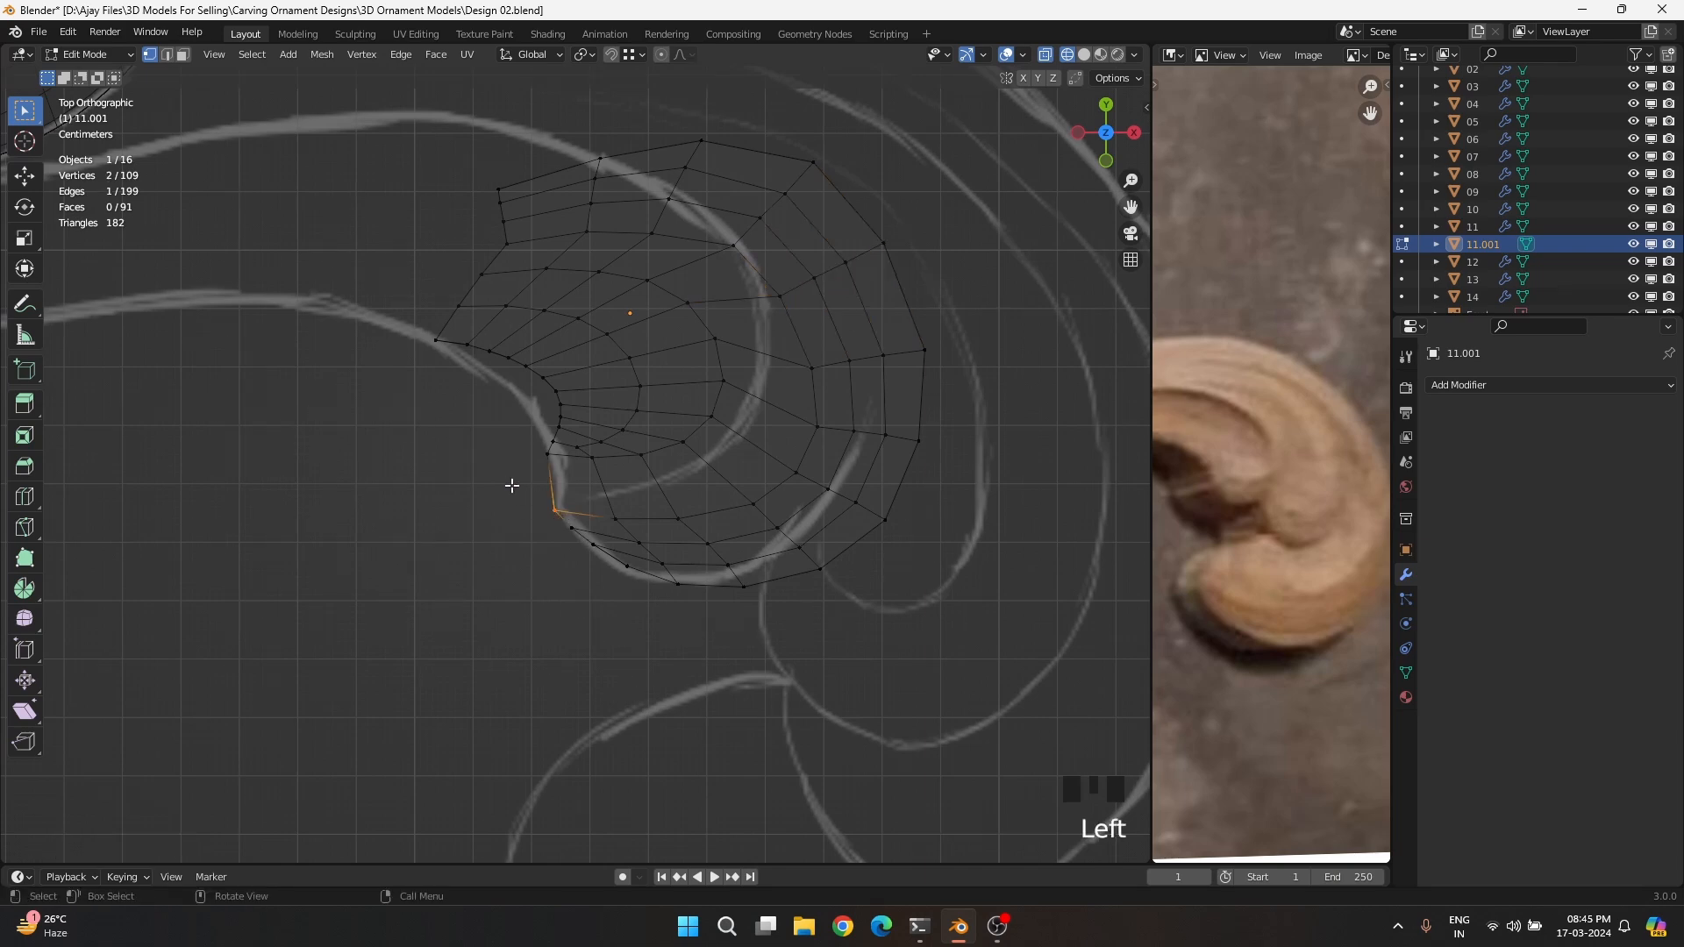
key("g")
left_click(504, 471)
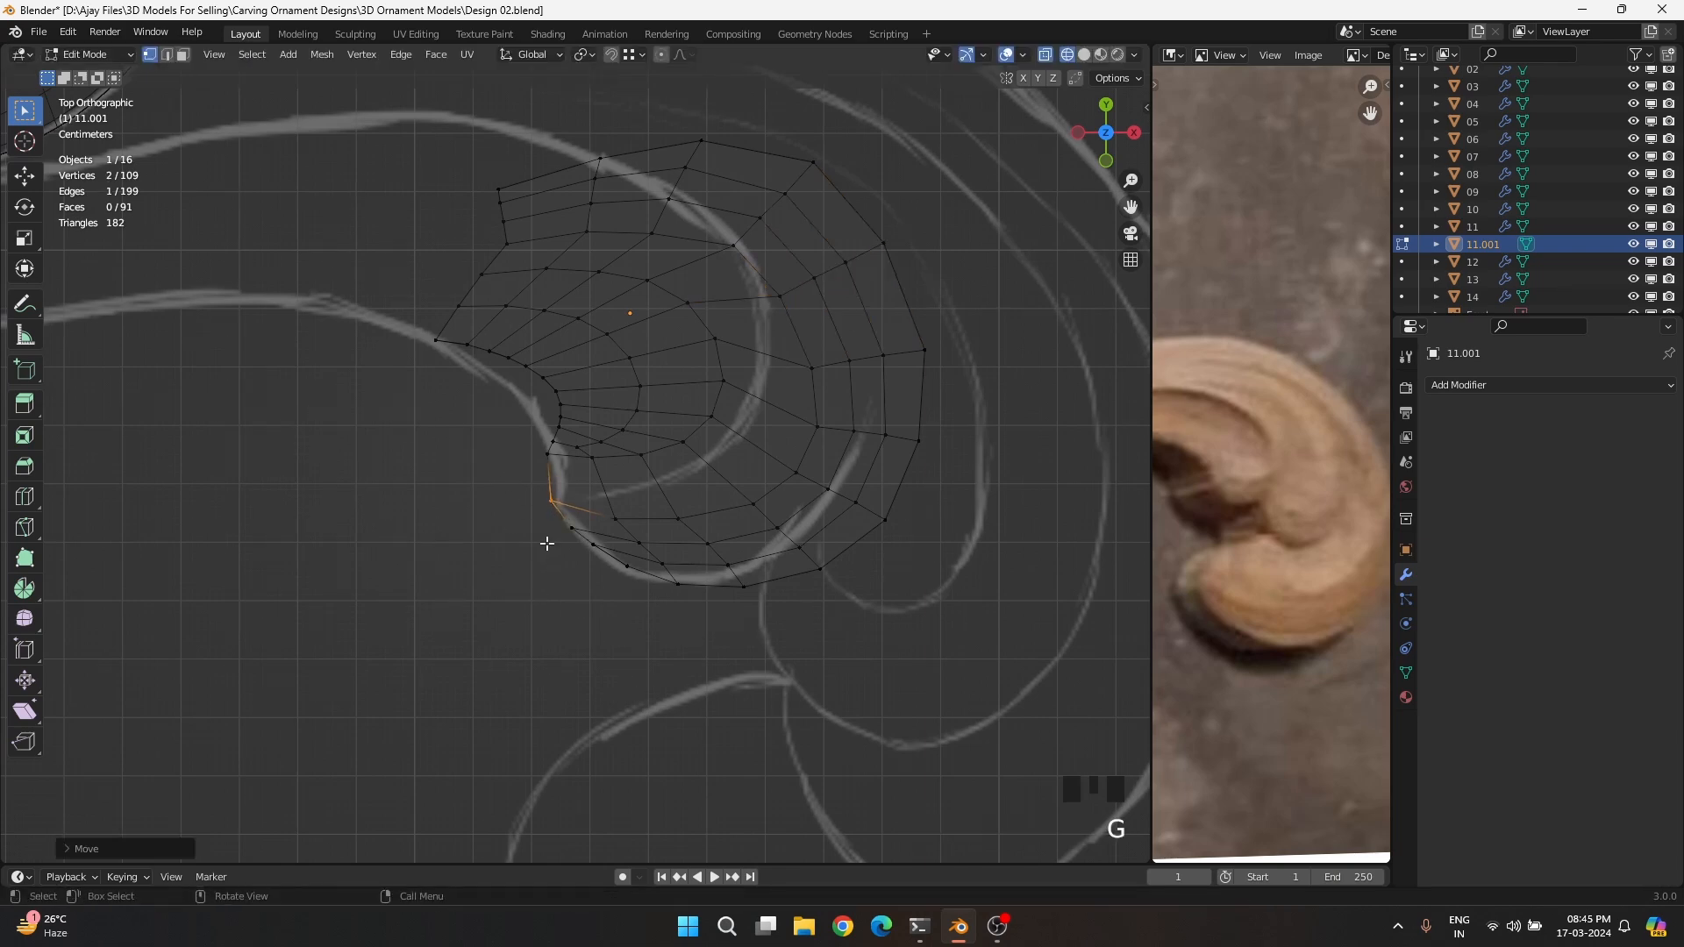
Nudge the vertex pairs along the curl's lower rim one after another onto the sketched bottom outline
left_click_drag(548, 545, 620, 571)
key("g")
left_click(577, 525)
key("g")
left_click(602, 551)
key("g")
left_click(637, 571)
key("g")
left_click(695, 576)
key("g")
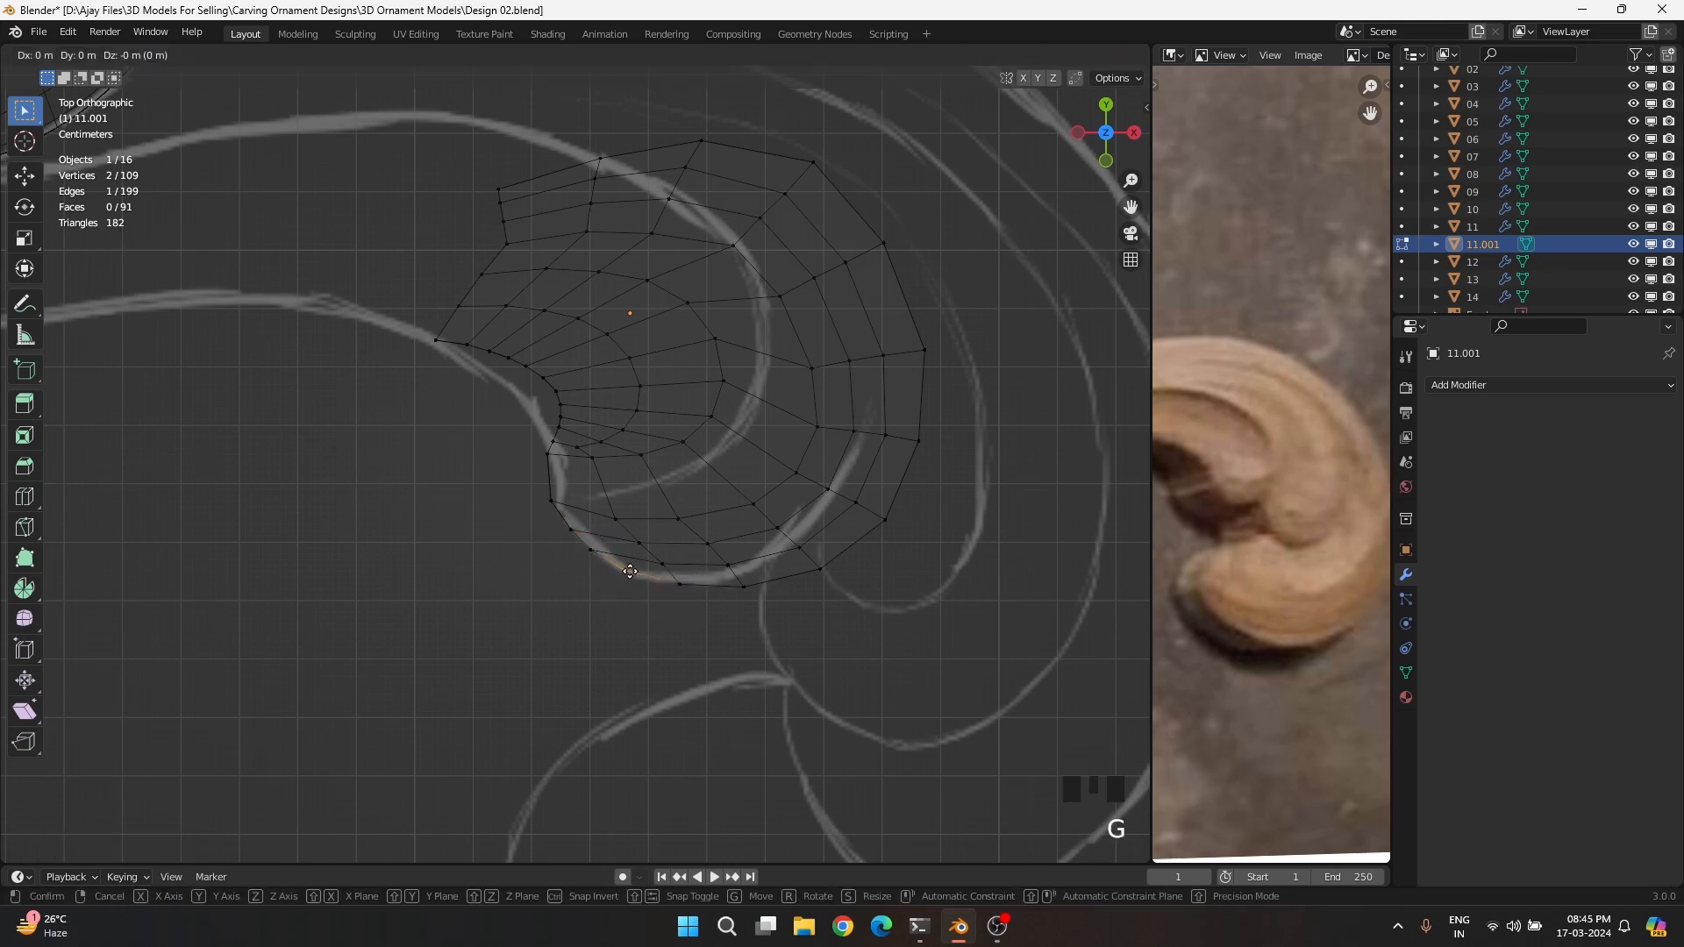
left_click(629, 570)
Move the two ridge vertices nearest the lower-left corner up onto the sketched inner line
left_click(610, 522)
key("g")
left_click(622, 500)
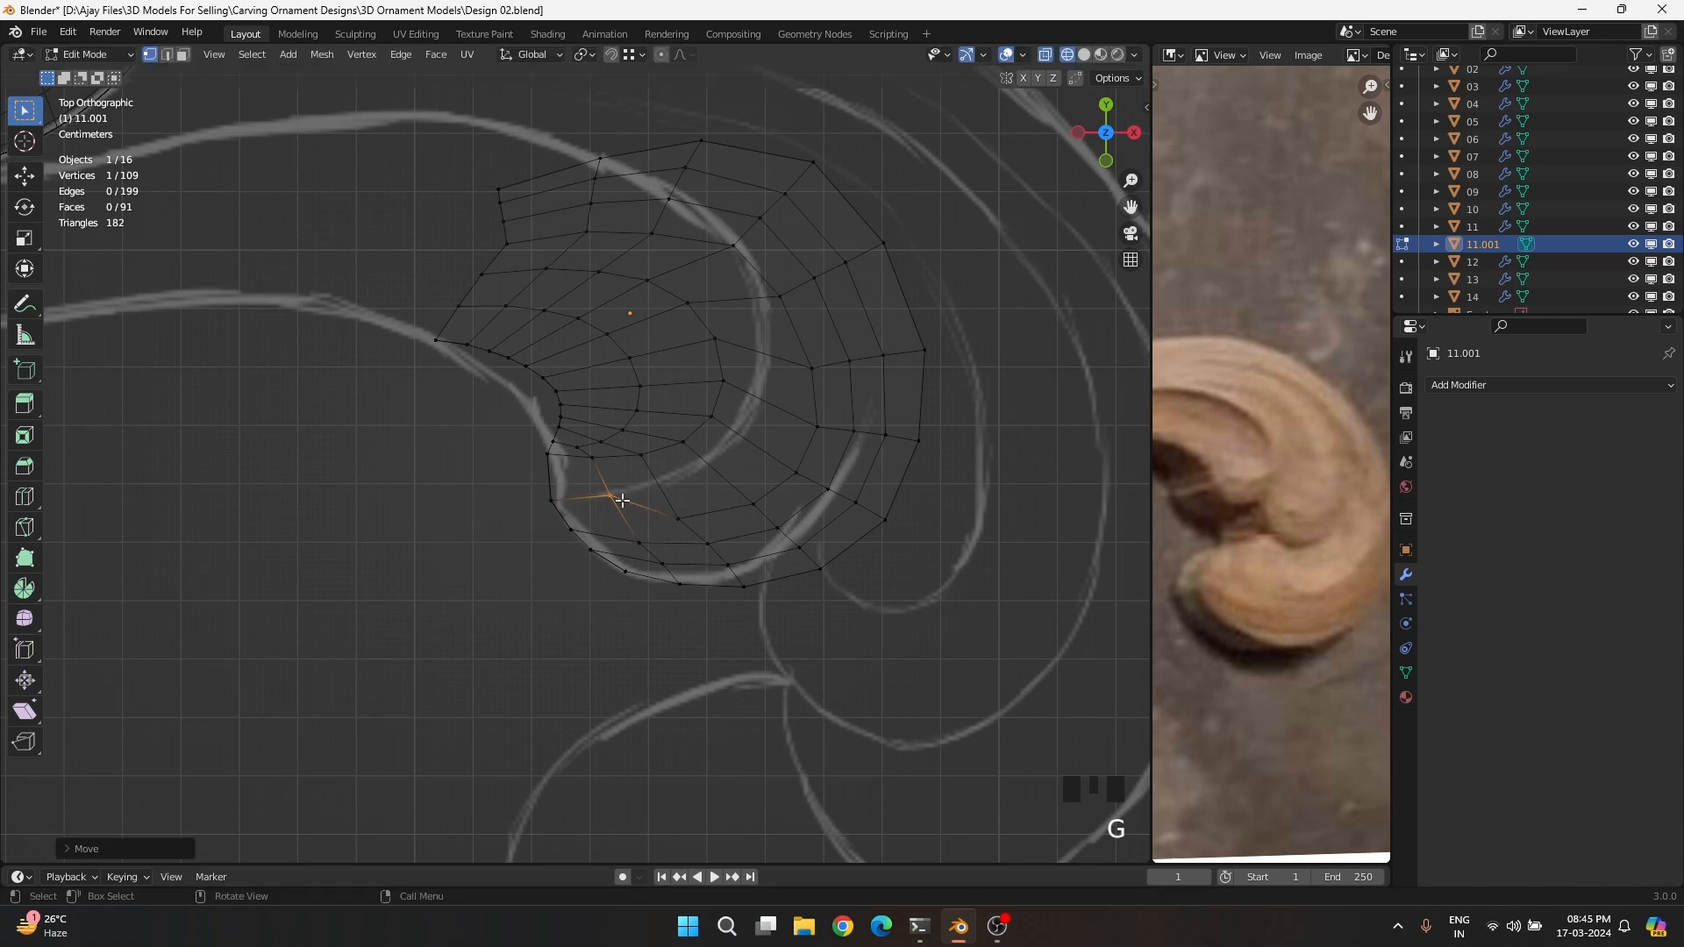
left_click_drag(702, 532, 649, 489)
key("g")
Move the following ridge vertices around the bend onto the sketched inner line and even out their spacing
left_click(761, 508)
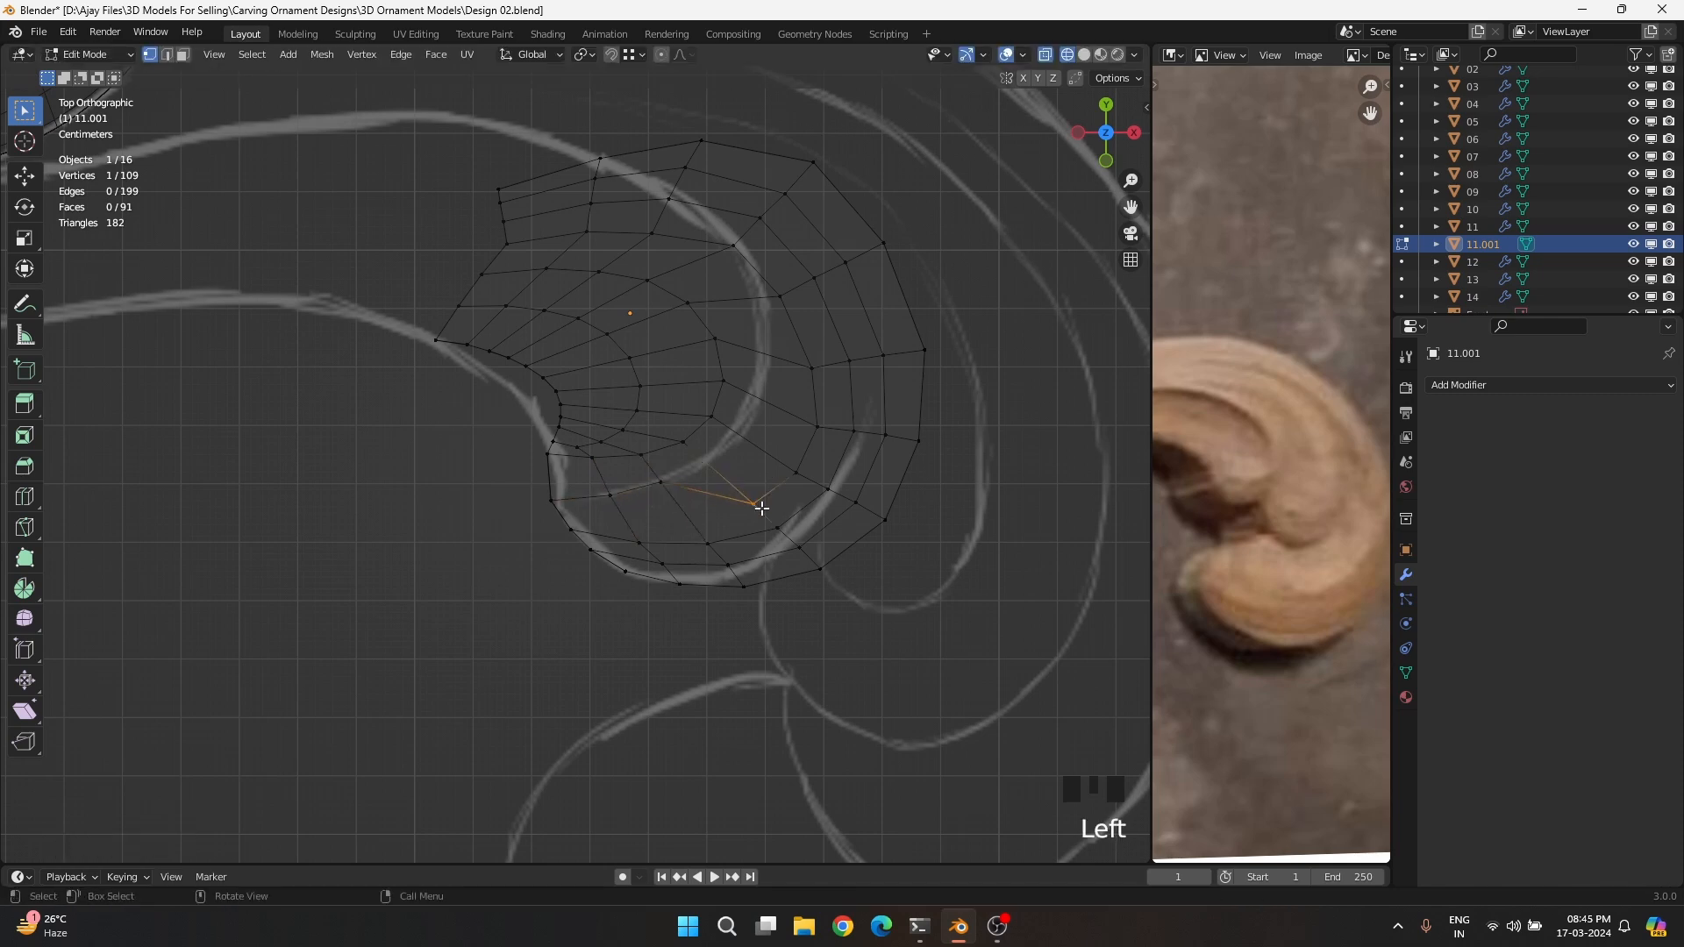
key("g")
left_click(748, 474)
key("g")
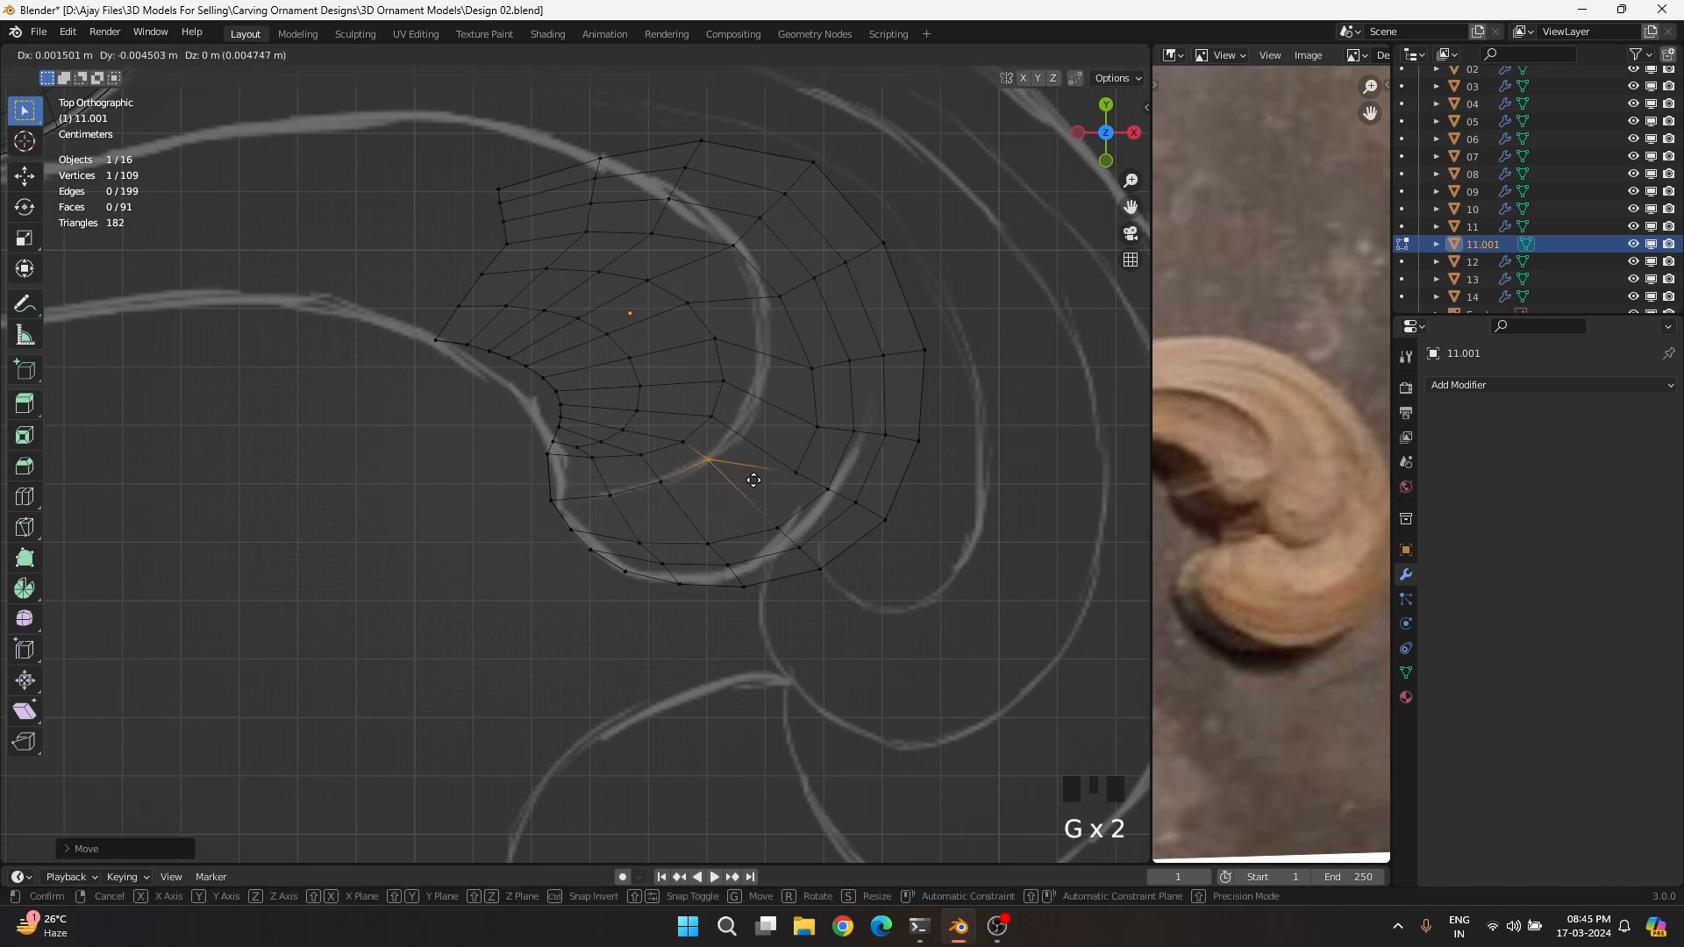
left_click(776, 478)
key("g")
left_click(750, 437)
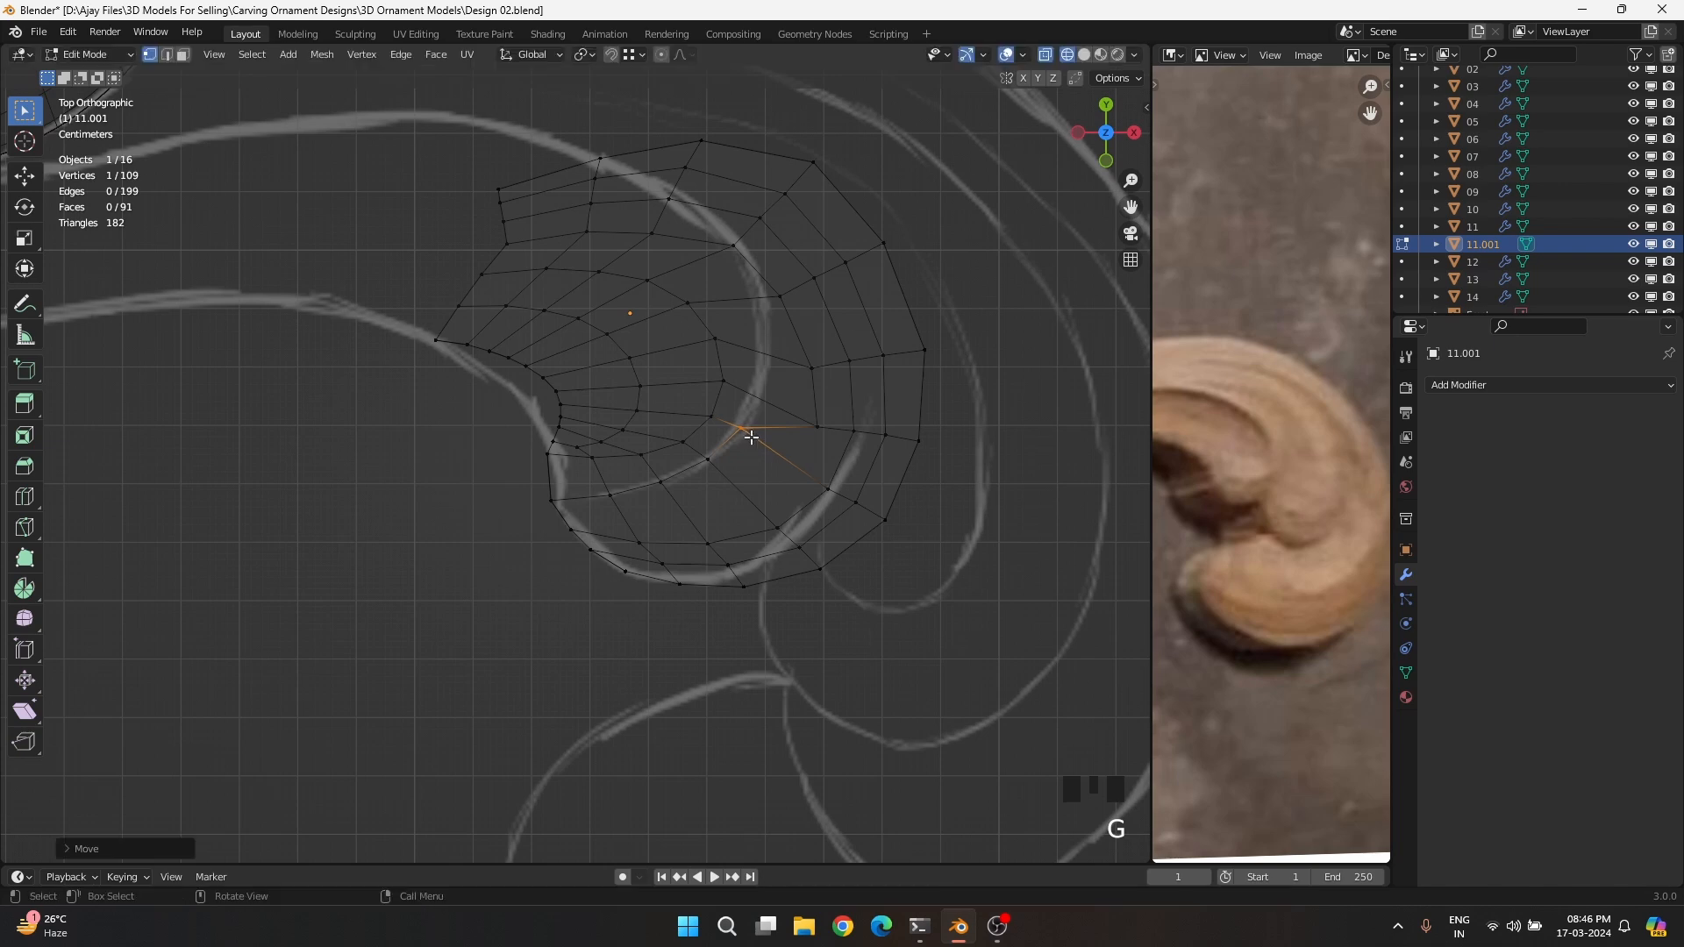
left_click(709, 461)
key("g")
left_click(702, 470)
Nudge the lower-left corner vertex and the vertex pairs just above it onto the sketched outline of the curl
left_click(549, 502)
key("g")
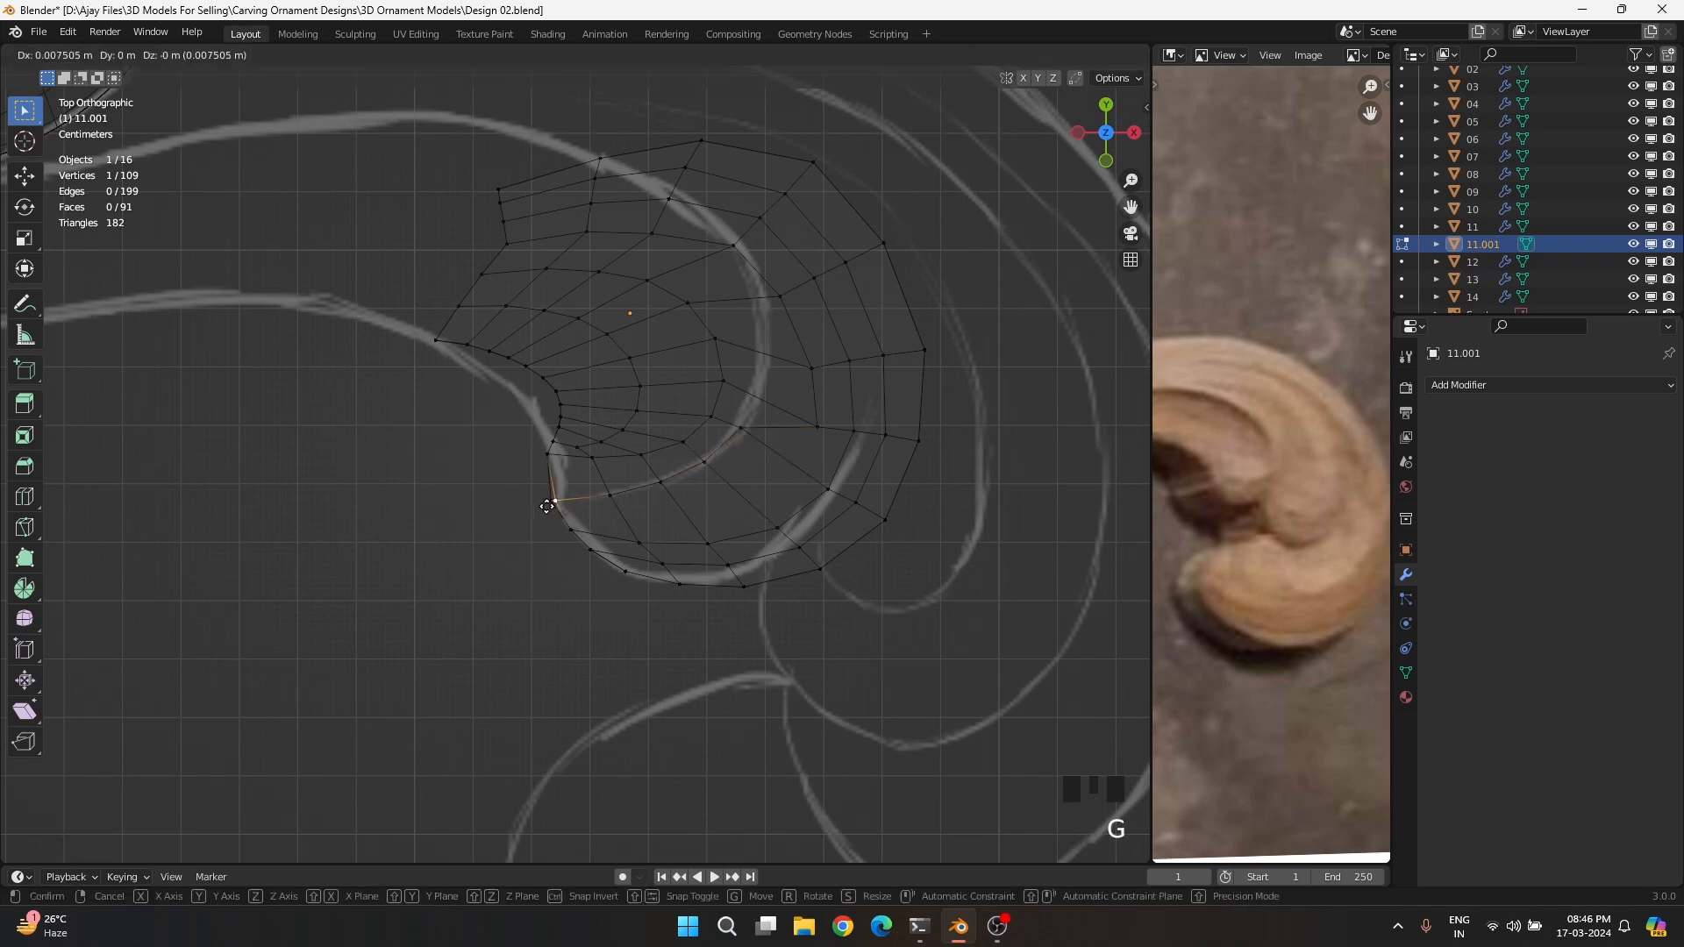
left_click(546, 506)
left_click(593, 505, "shift")
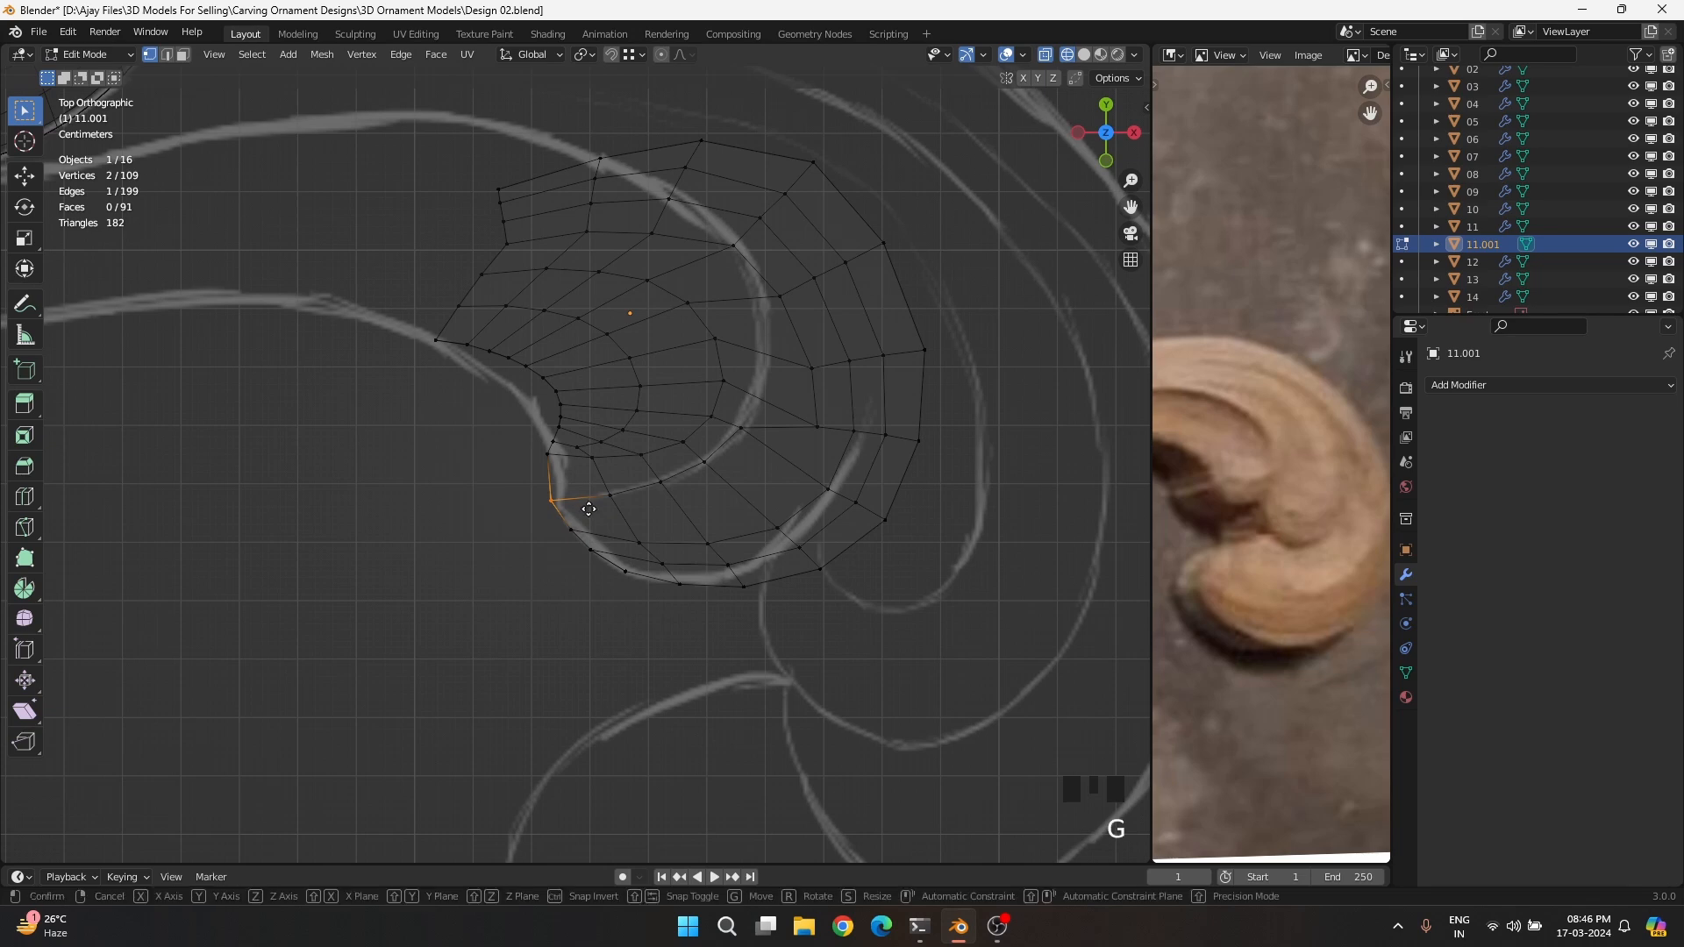
key("g")
left_click(552, 455)
key("g")
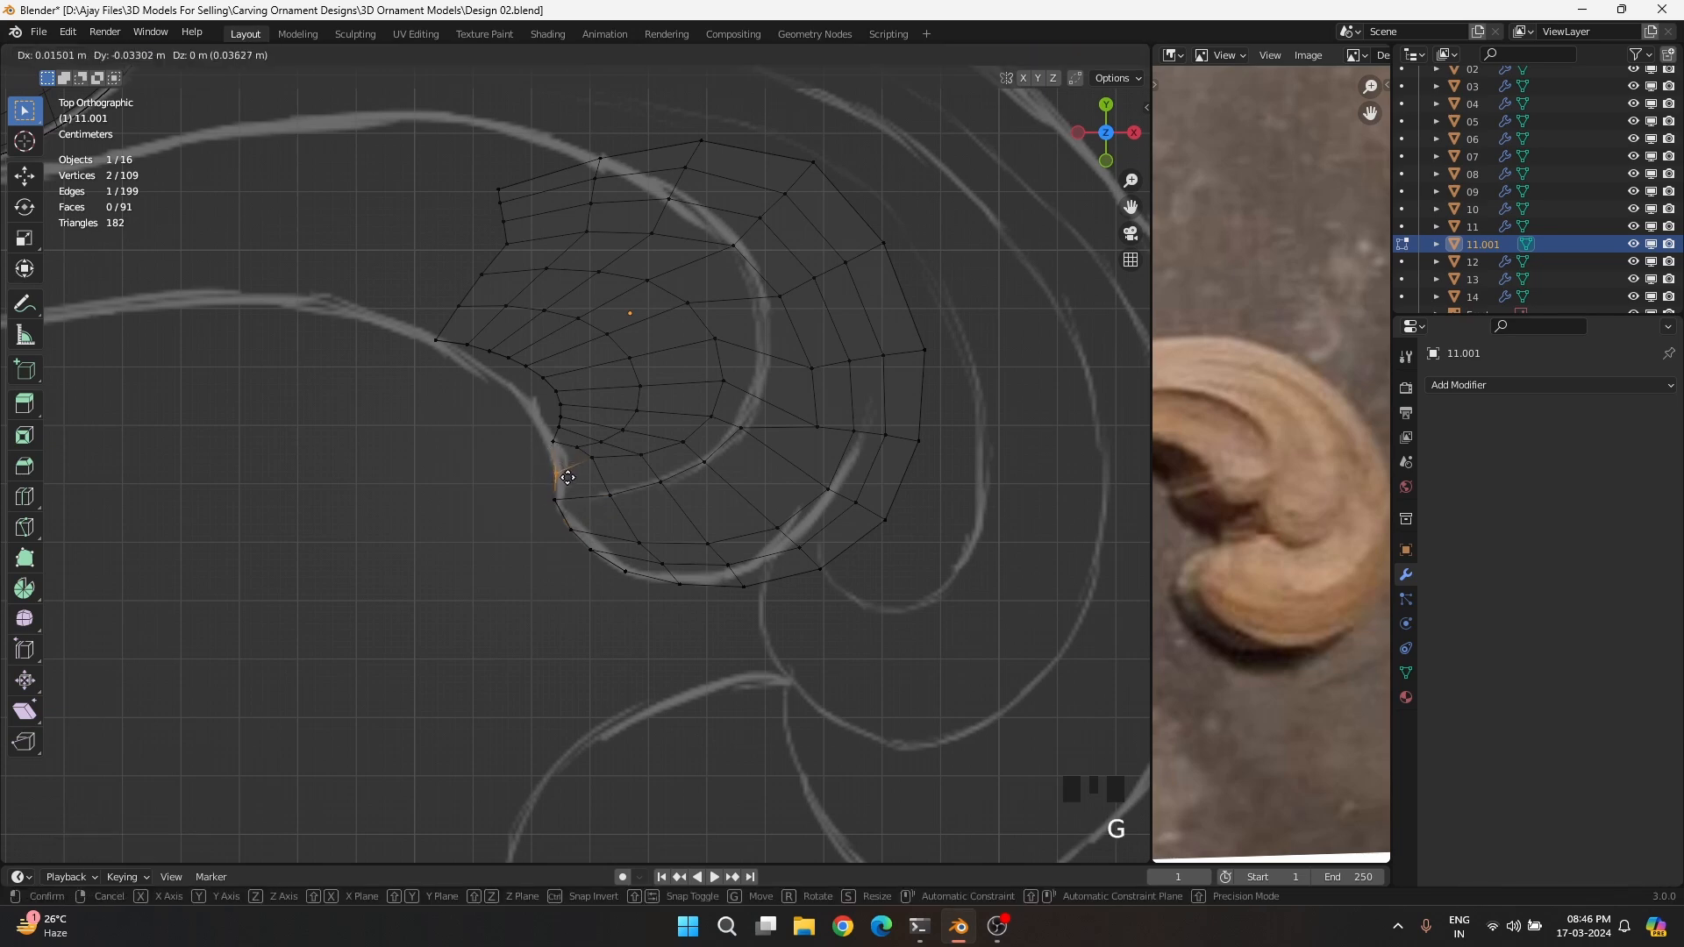
left_click(568, 478)
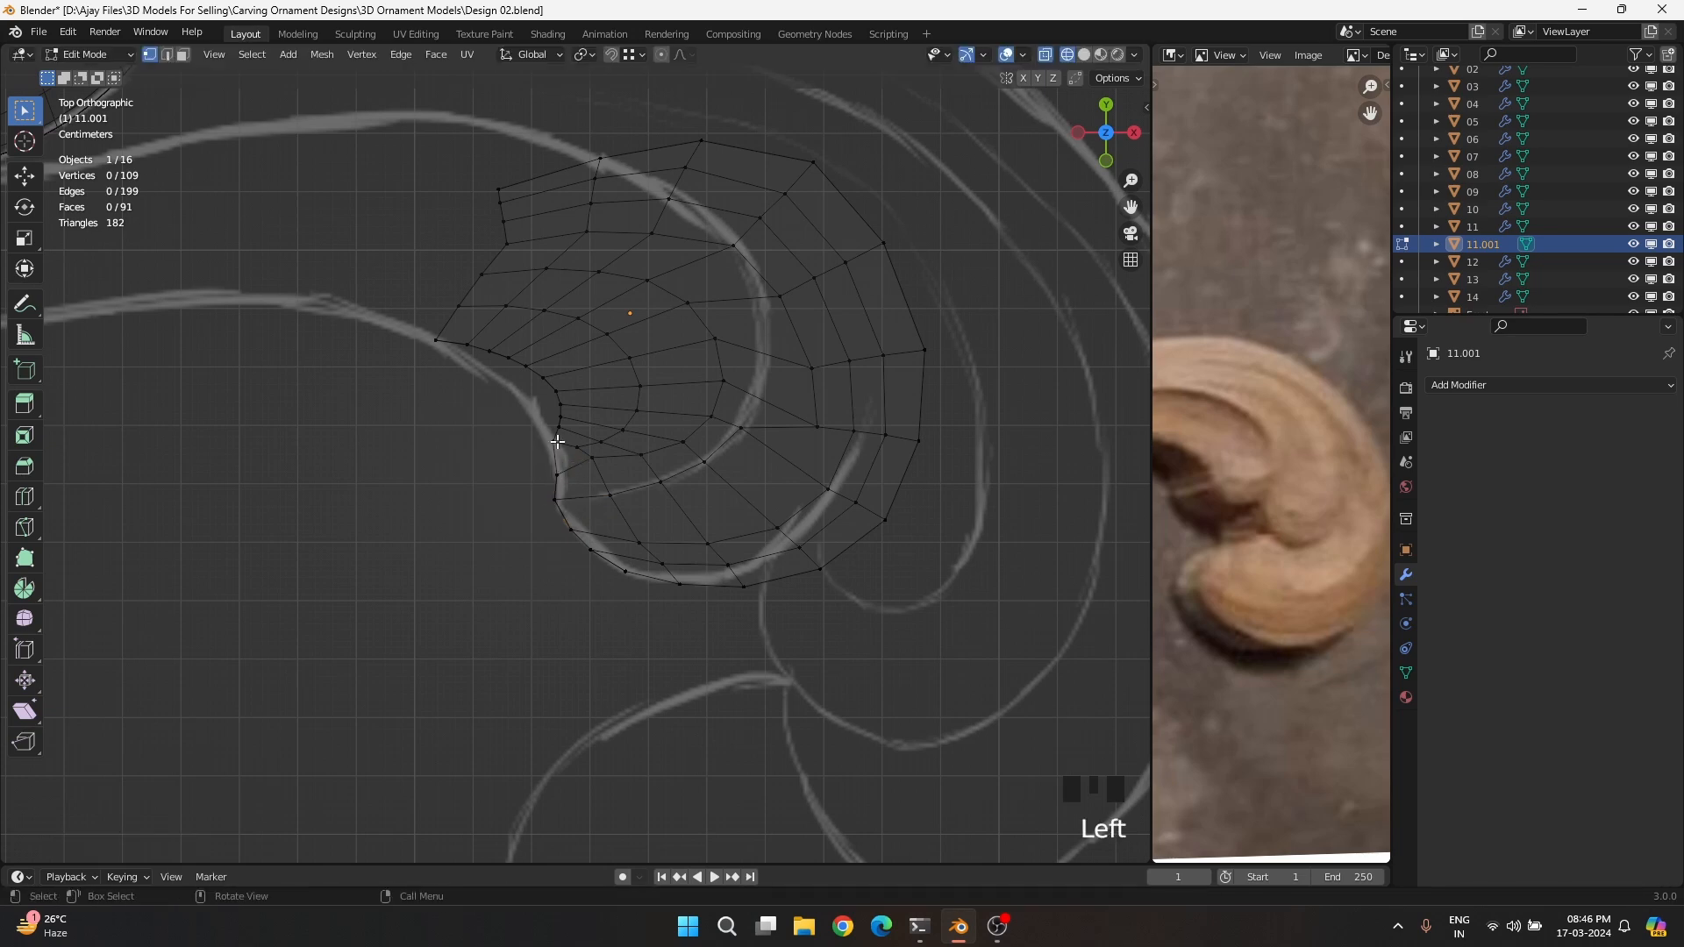
left_click(553, 444)
key("g")
left_click(555, 444)
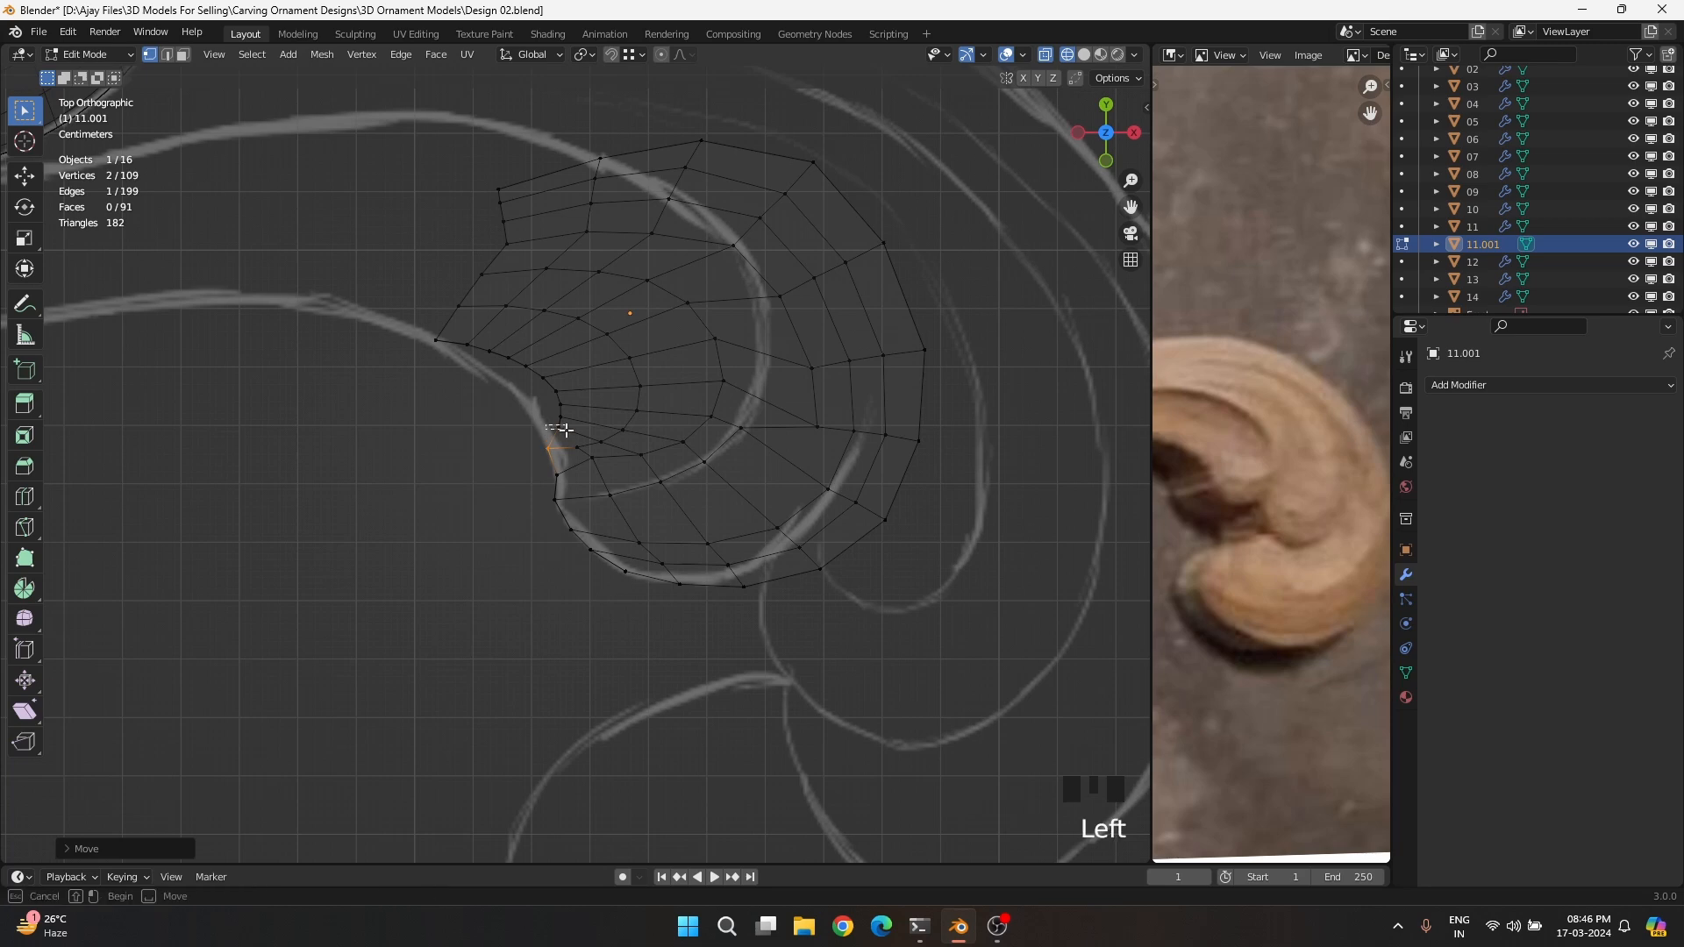
Move the next vertex pairs up the concave left rim onto the sketched outline and adjust their spacing
key("g")
left_click(547, 418)
key("g")
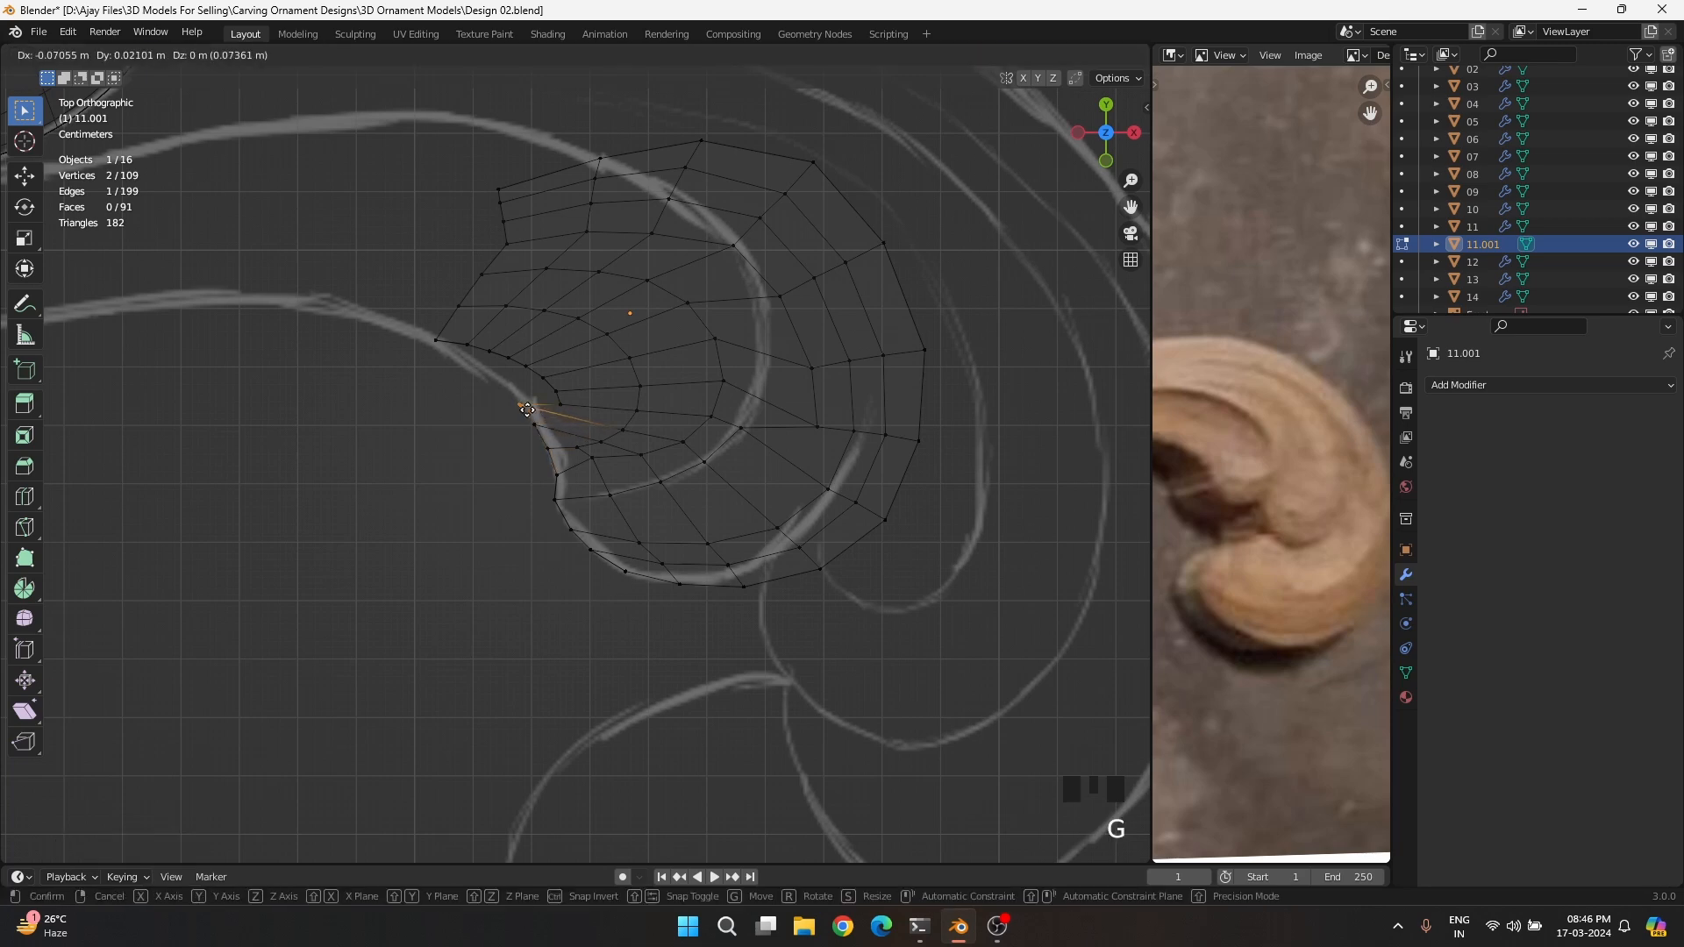
left_click(532, 404)
left_click_drag(518, 443, 551, 444)
key("g")
left_click(547, 423)
key("g")
left_click(553, 447)
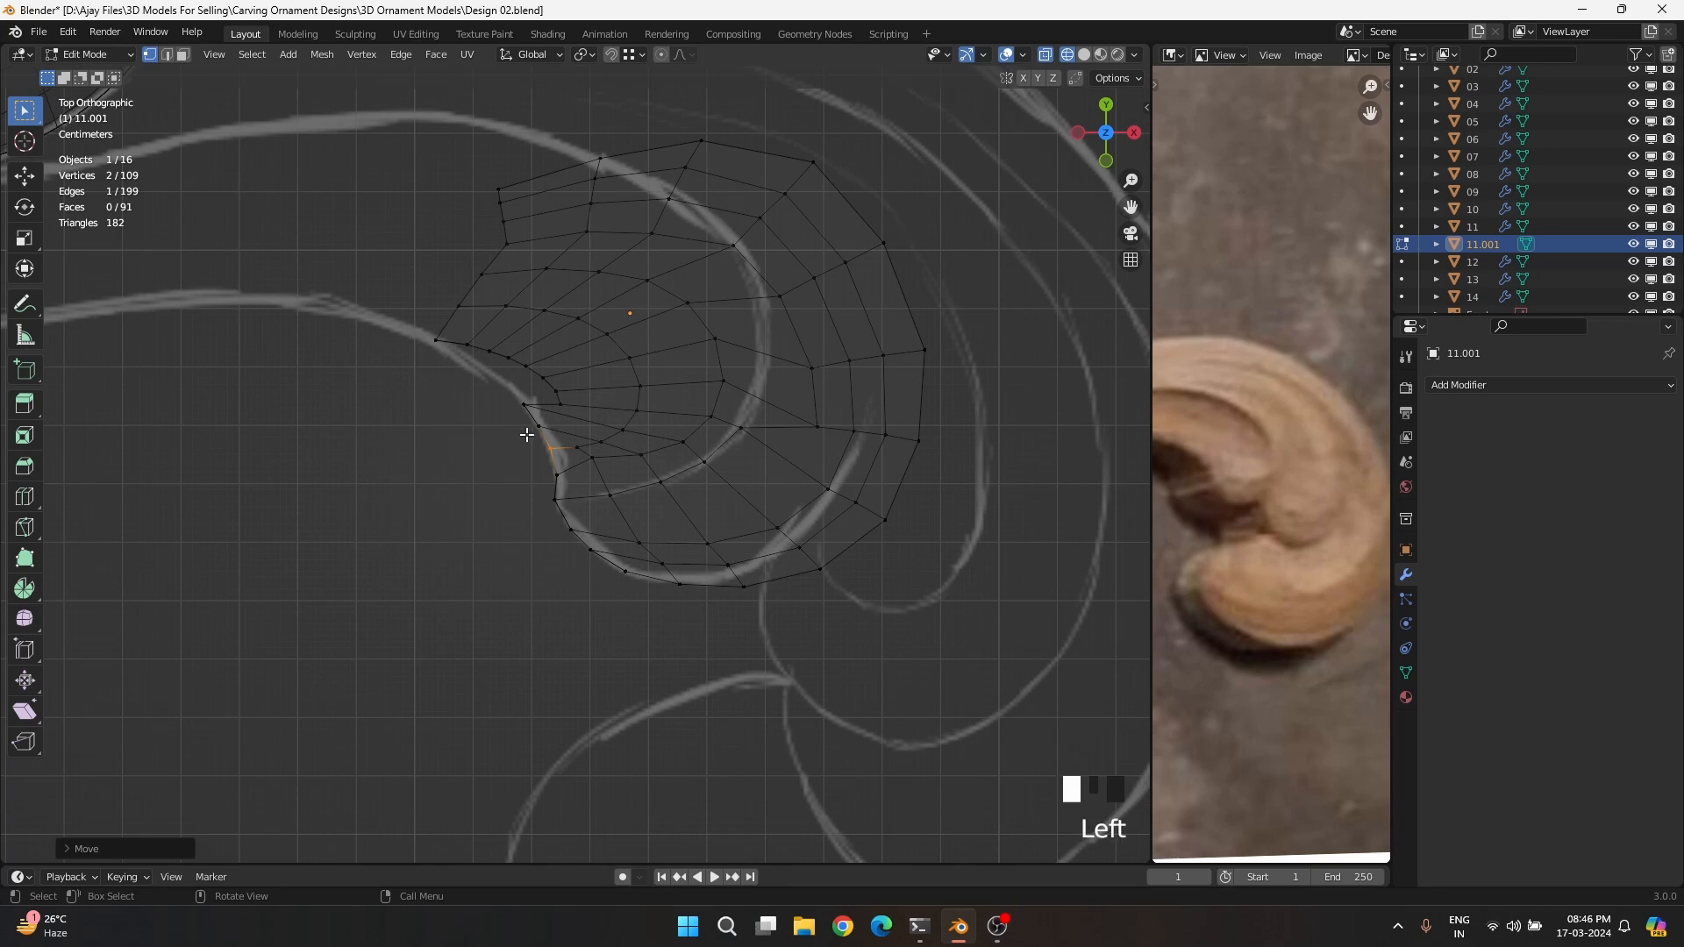
key("g")
left_click(536, 459)
Pull the three outlying ridge vertices on the curl's right side inward onto the sketched inner line
left_click_drag(784, 409, 821, 438)
key("g")
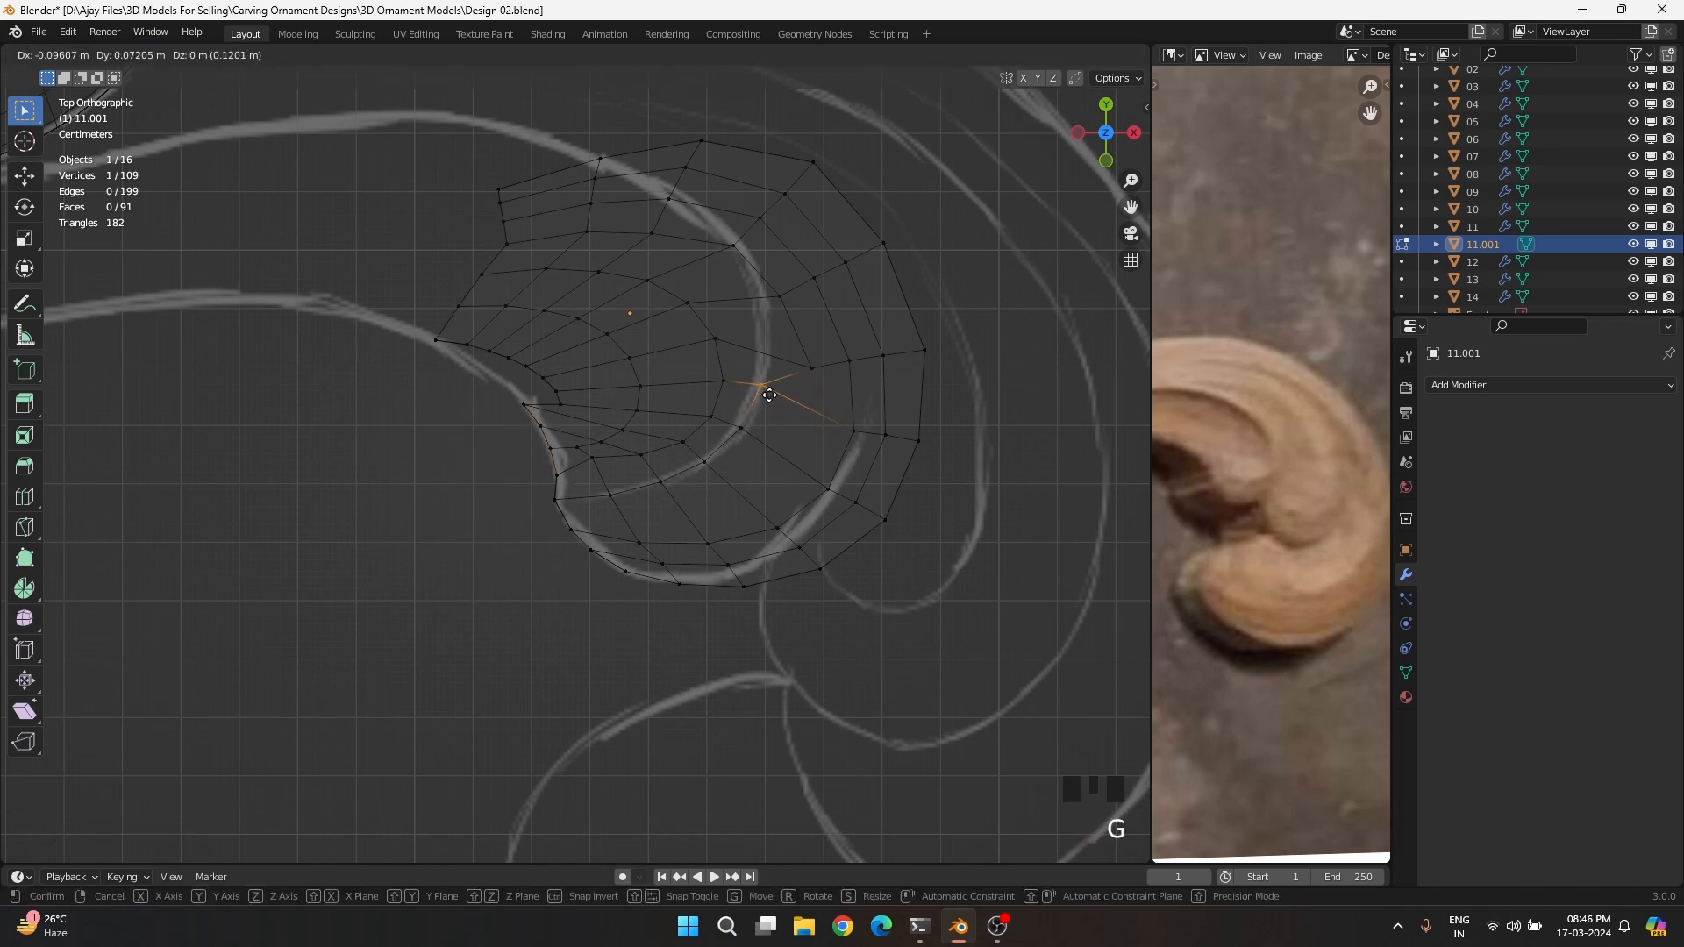
left_click(776, 390)
key("g")
left_click(776, 343)
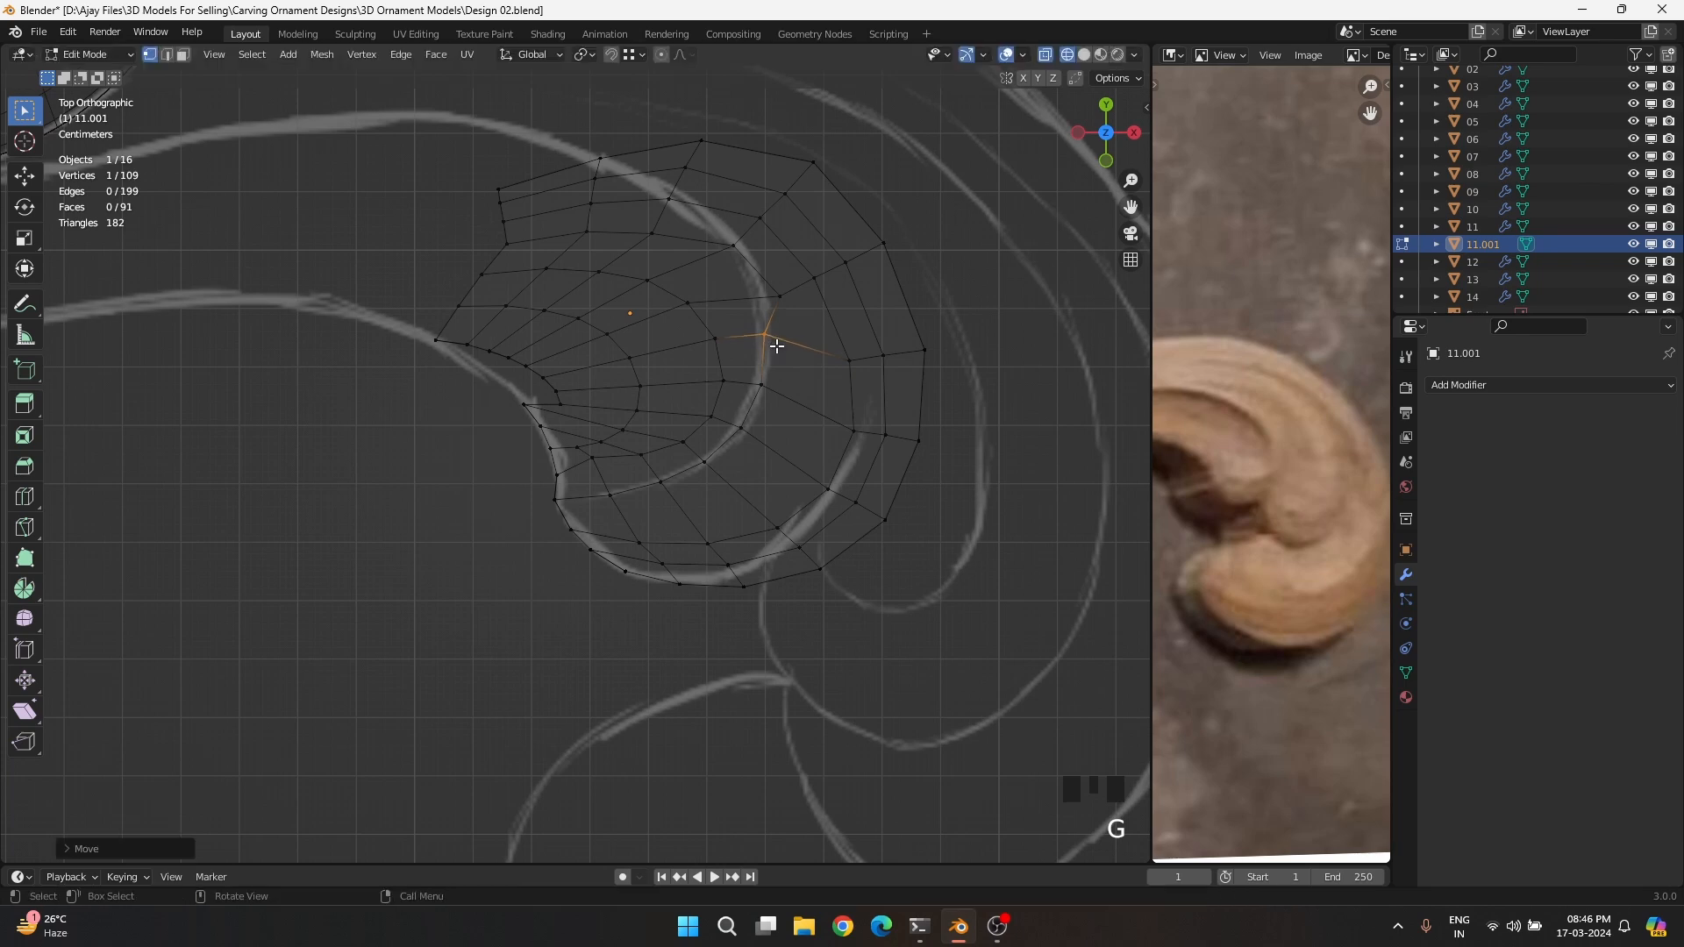
left_click_drag(747, 279, 787, 302)
key("g")
left_click(764, 281)
key("g")
left_click(770, 333)
Fine-tune the ridge vertices at the lower right of the bend along the sketched inner line
left_click(760, 391)
key("g")
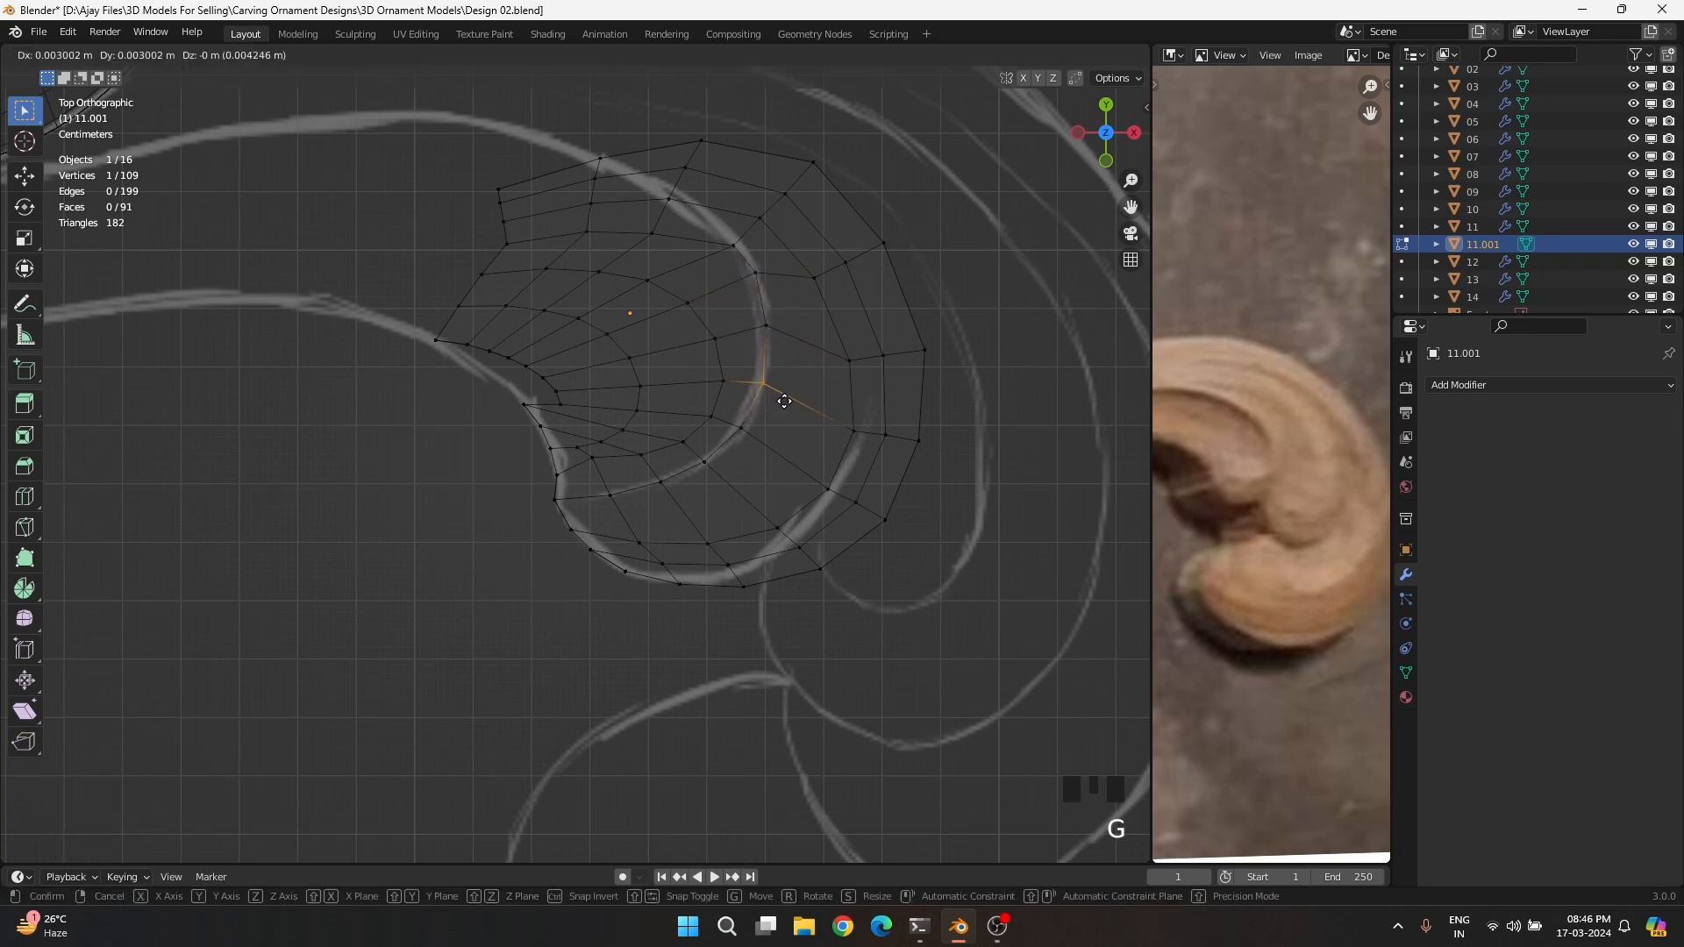
left_click(786, 399)
left_click(698, 459)
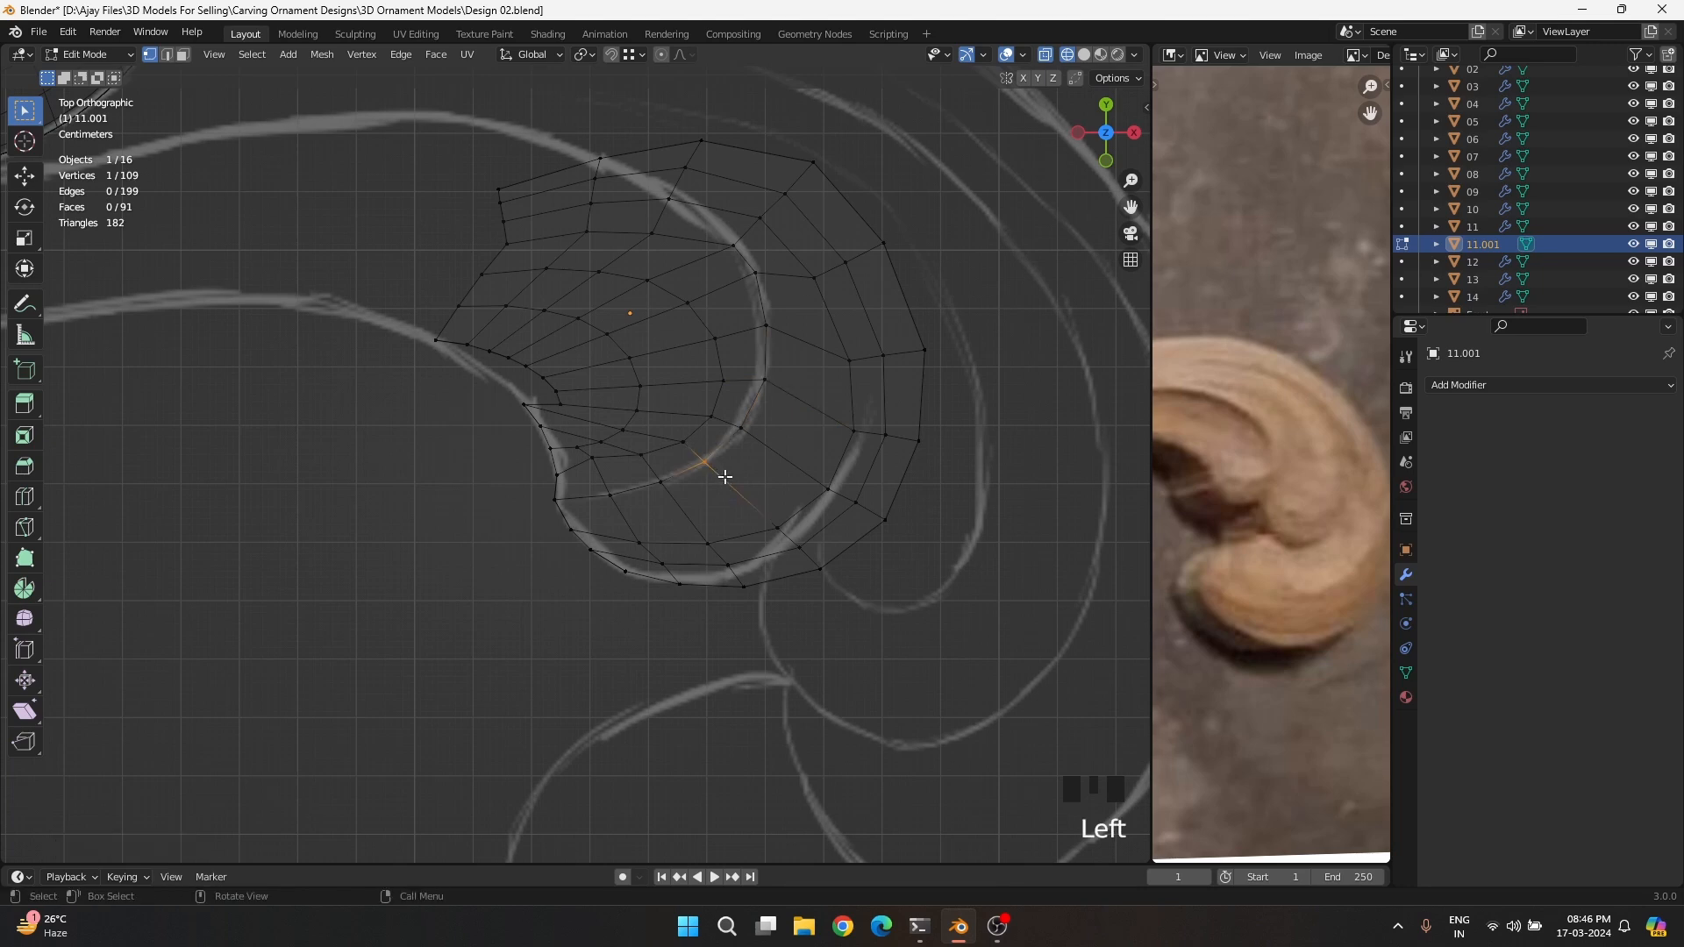
key("g")
left_click(728, 473)
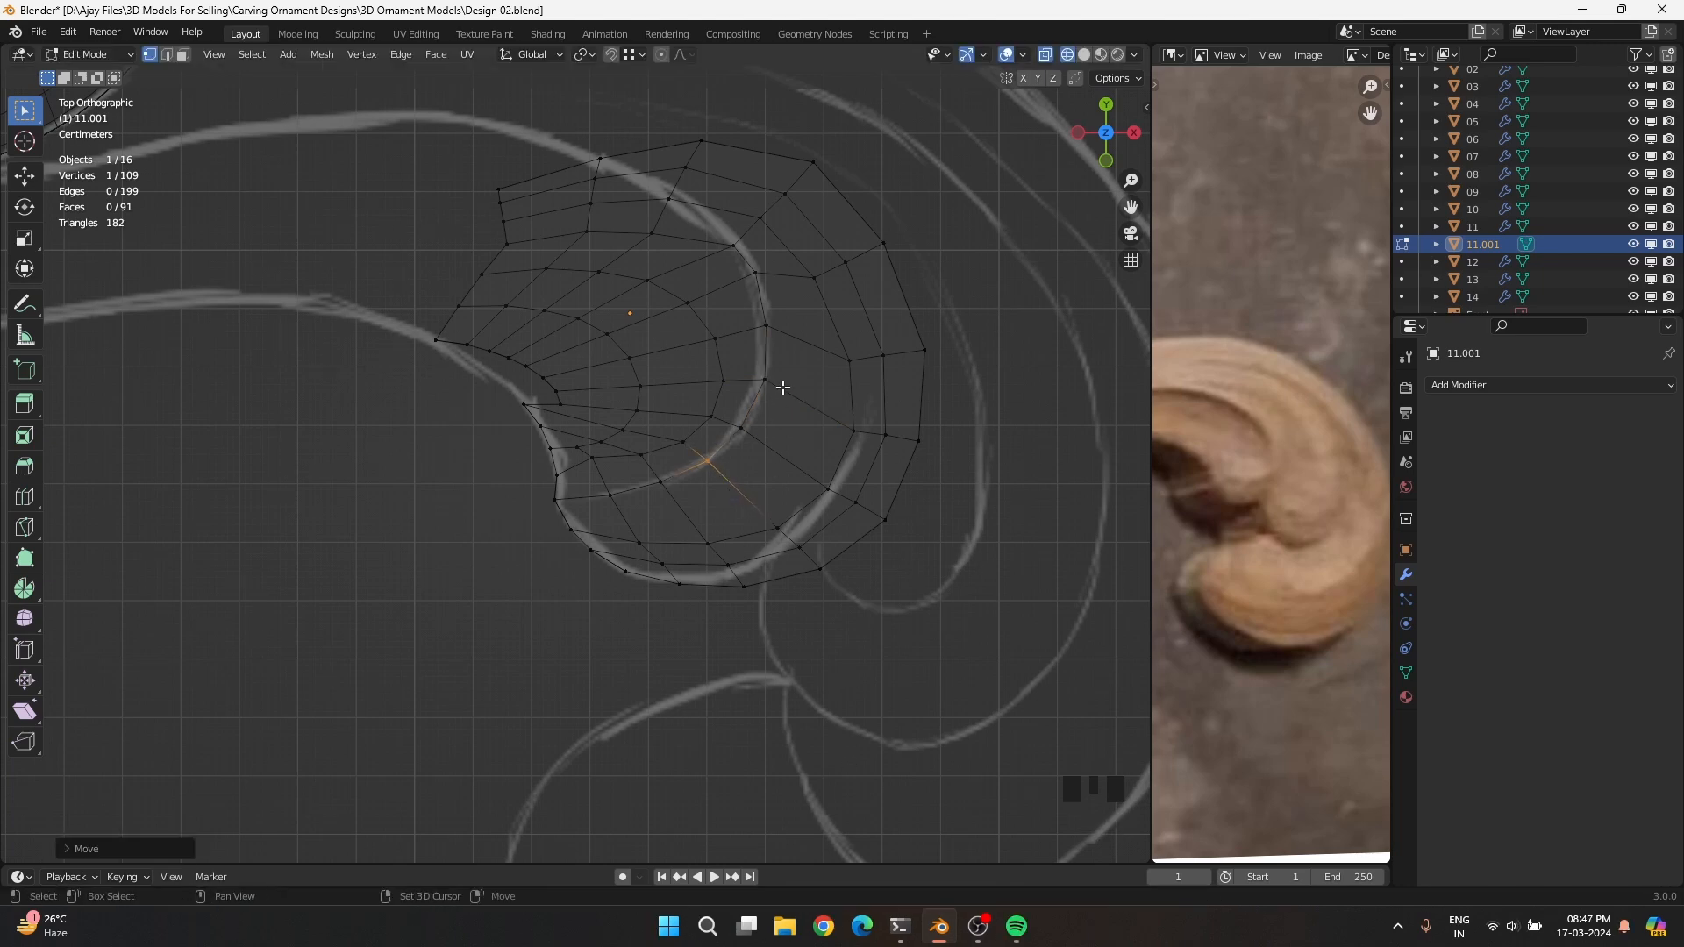
Move the mesh's upper-left end vertices upward and the neighbouring outer vertex row outward to widen the top of the curl
middle_click_drag(783, 387, 754, 576, "shift")
left_click_drag(418, 294, 587, 399)
key("g")
left_click(595, 229)
left_click(672, 342)
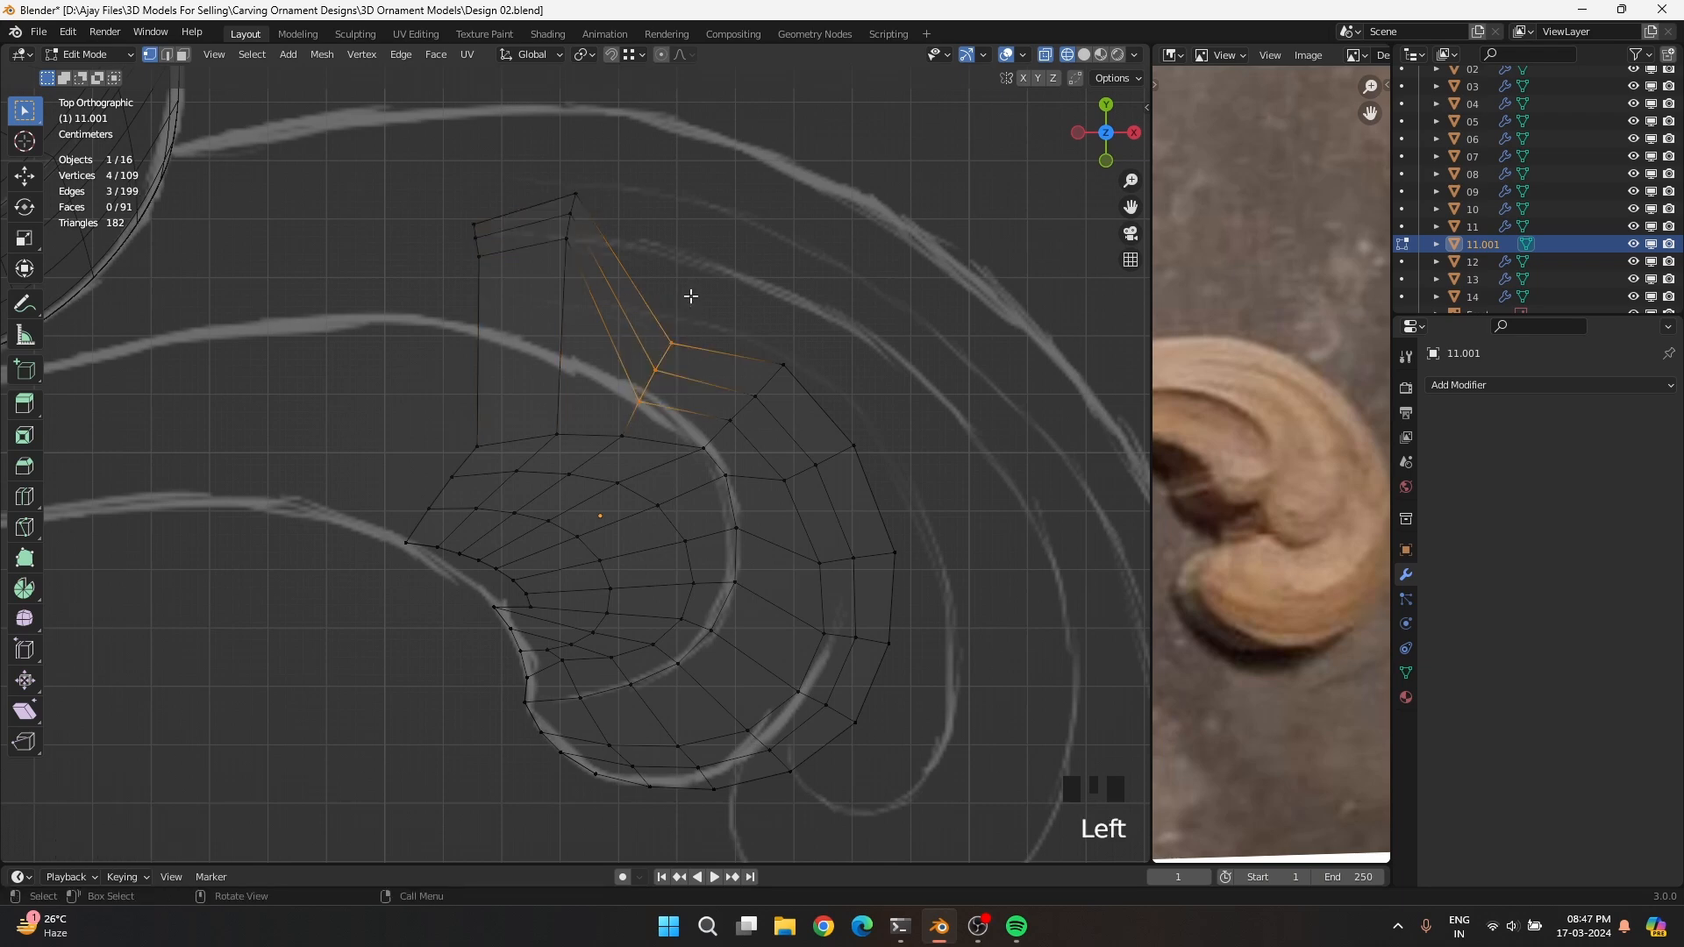
key("g")
left_click(713, 268)
Move the three ridge vertices along the curl's upper-right bend onto the sketched inner line
left_click(621, 435)
key("g")
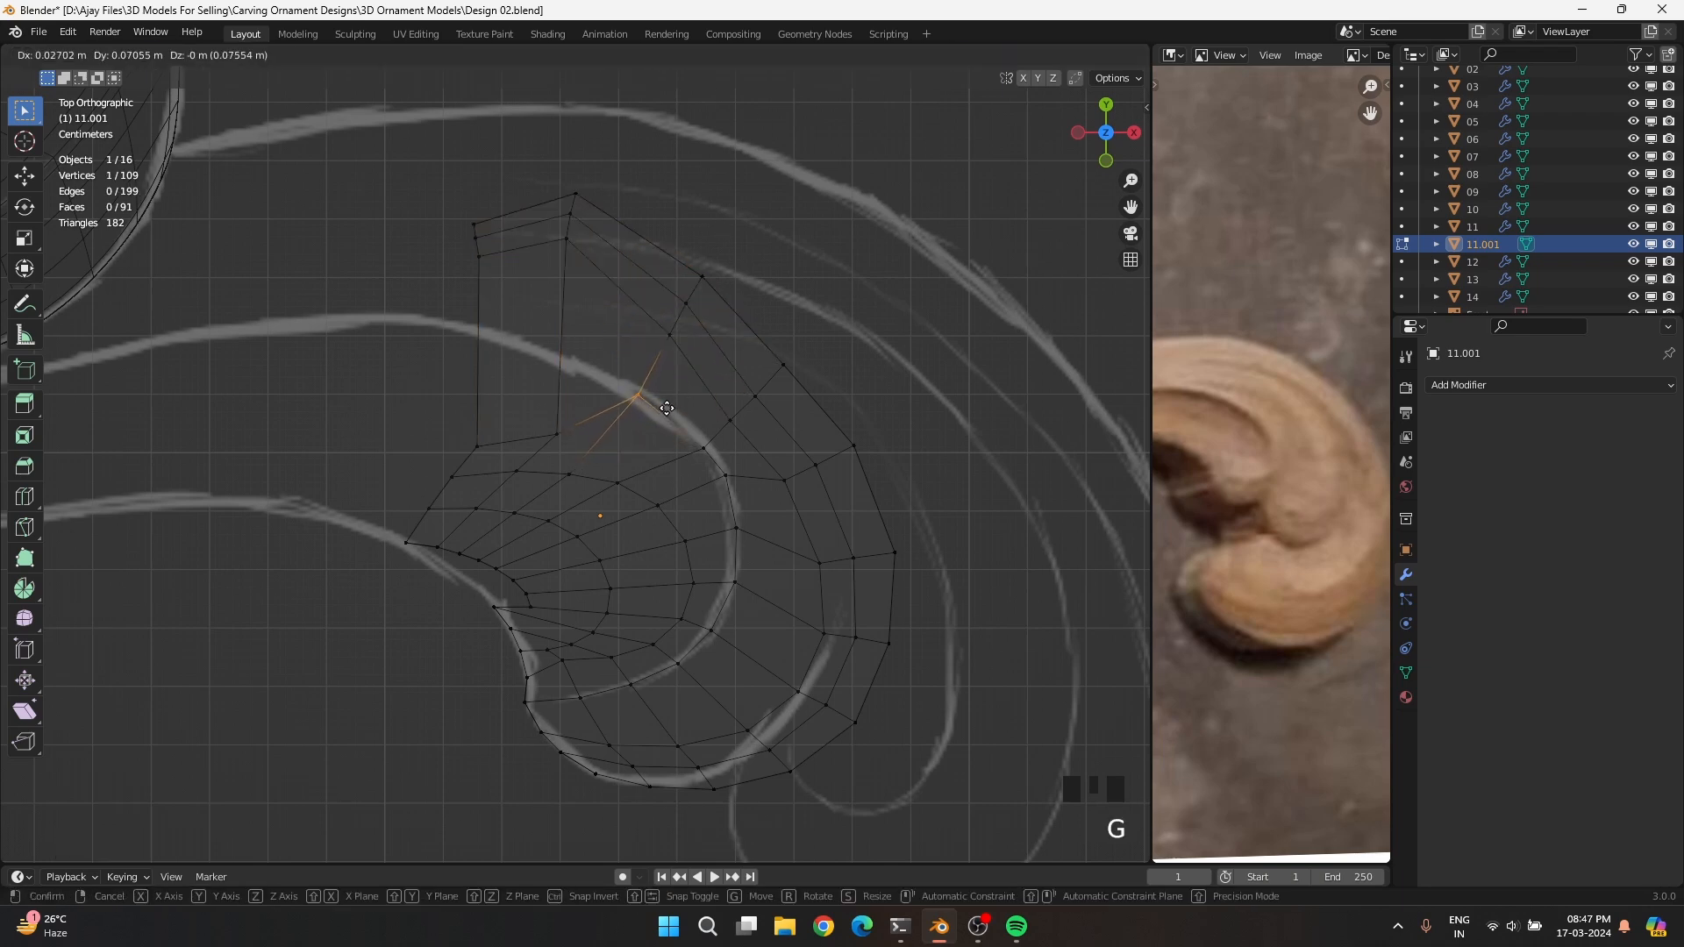
left_click(666, 408)
left_click(715, 461)
key("g")
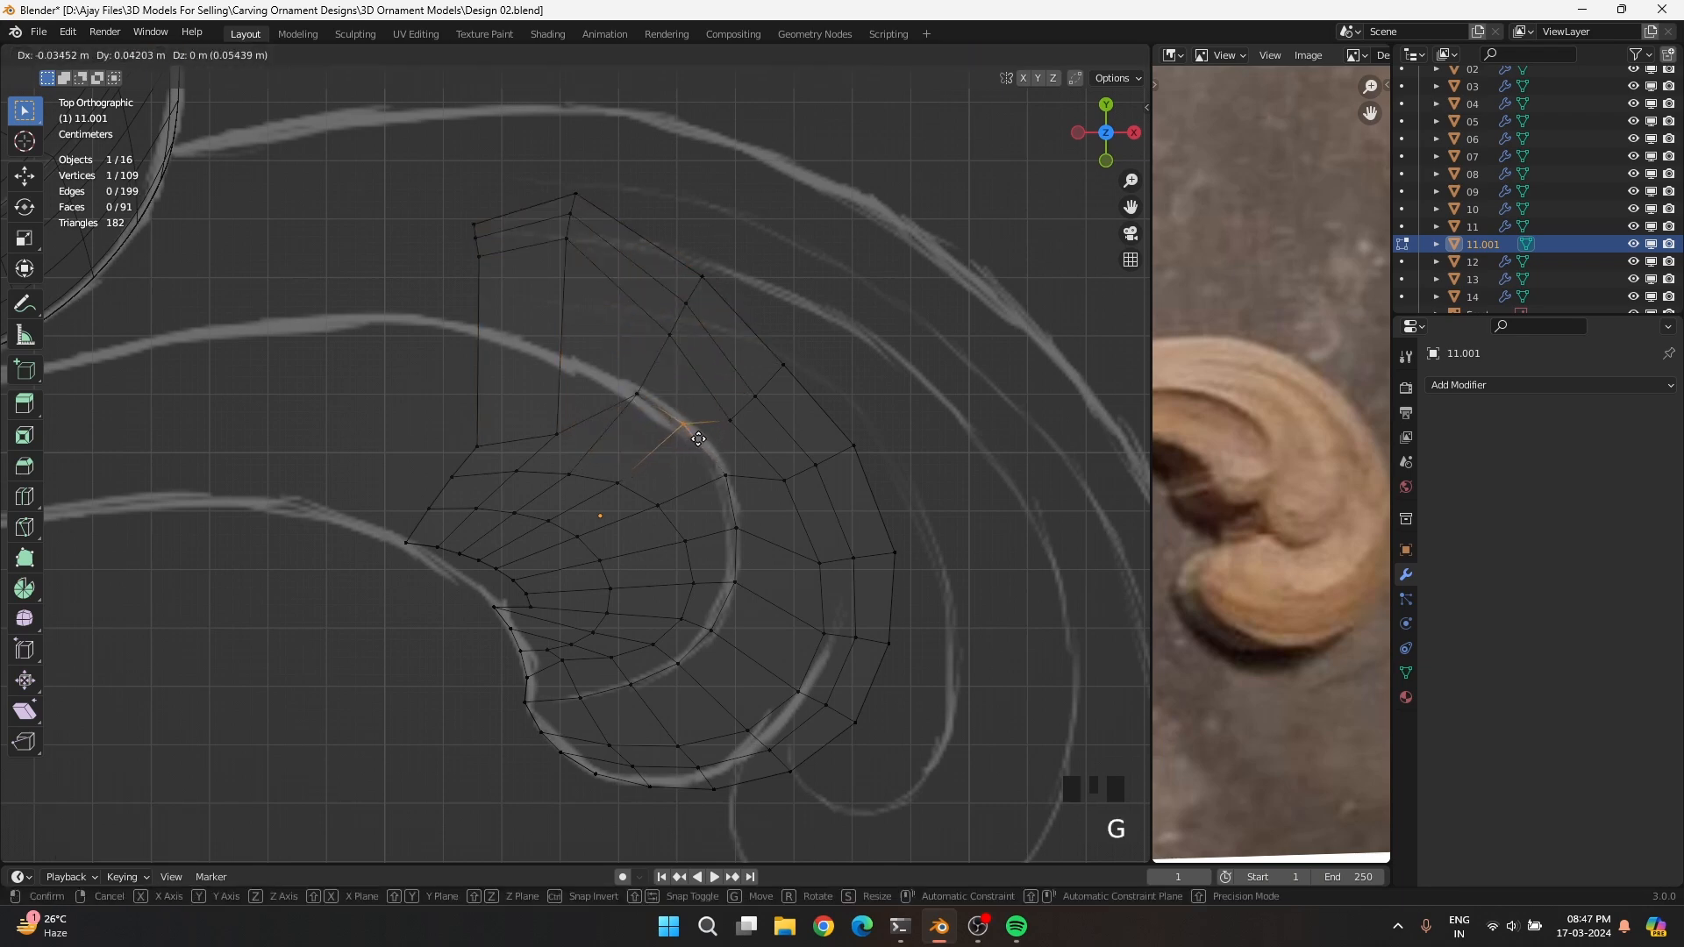
left_click(698, 438)
left_click(725, 475)
key("g")
left_click(552, 428)
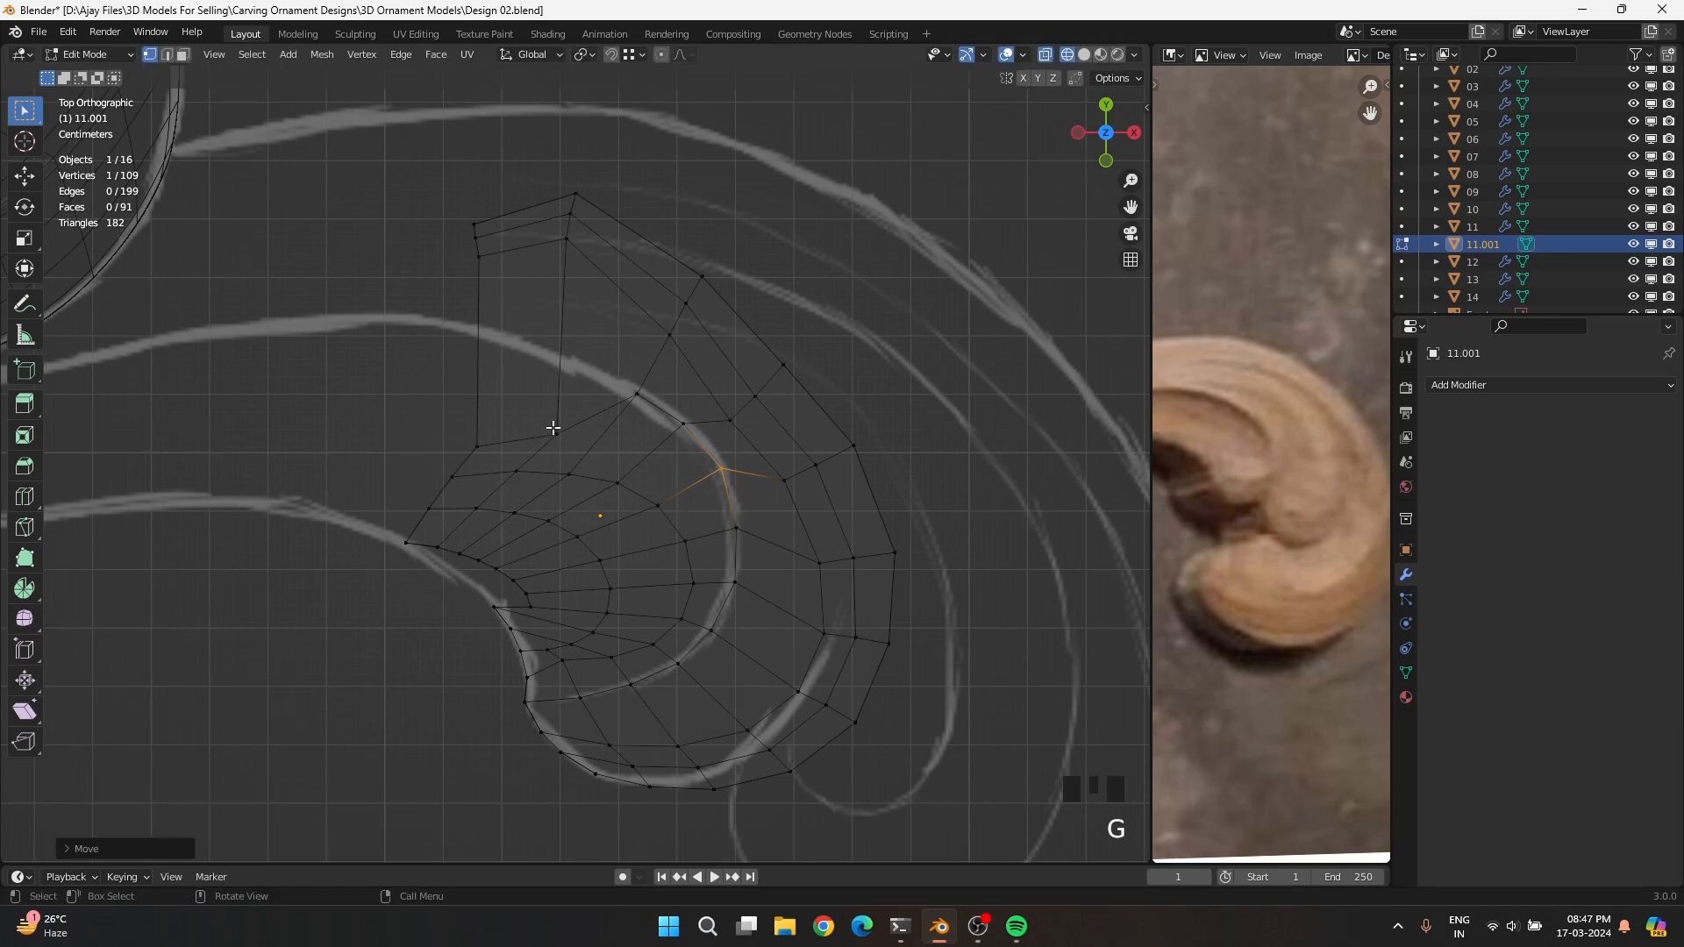
Move the remaining ridge vertices at the upper left onto the sketched inner line, evening out the neighbouring one
left_click(553, 428)
key("g")
left_click(560, 369)
left_click(637, 394)
key("g")
left_click(634, 391)
left_click(477, 449)
key("g")
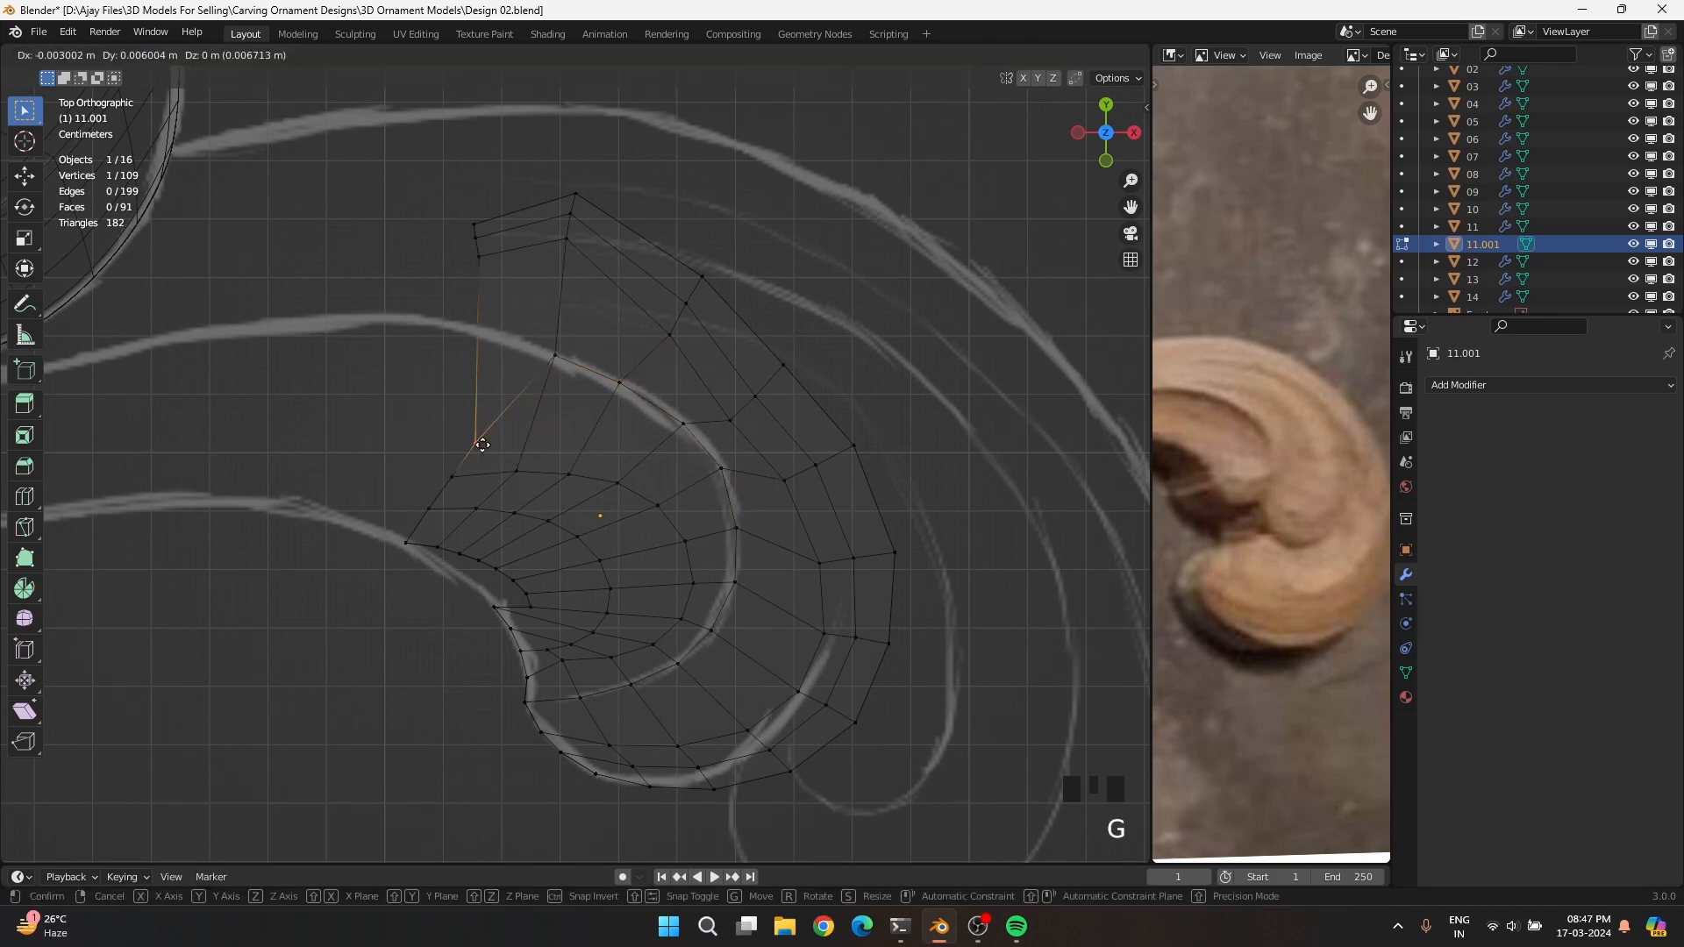
left_click(446, 333)
left_click(463, 488)
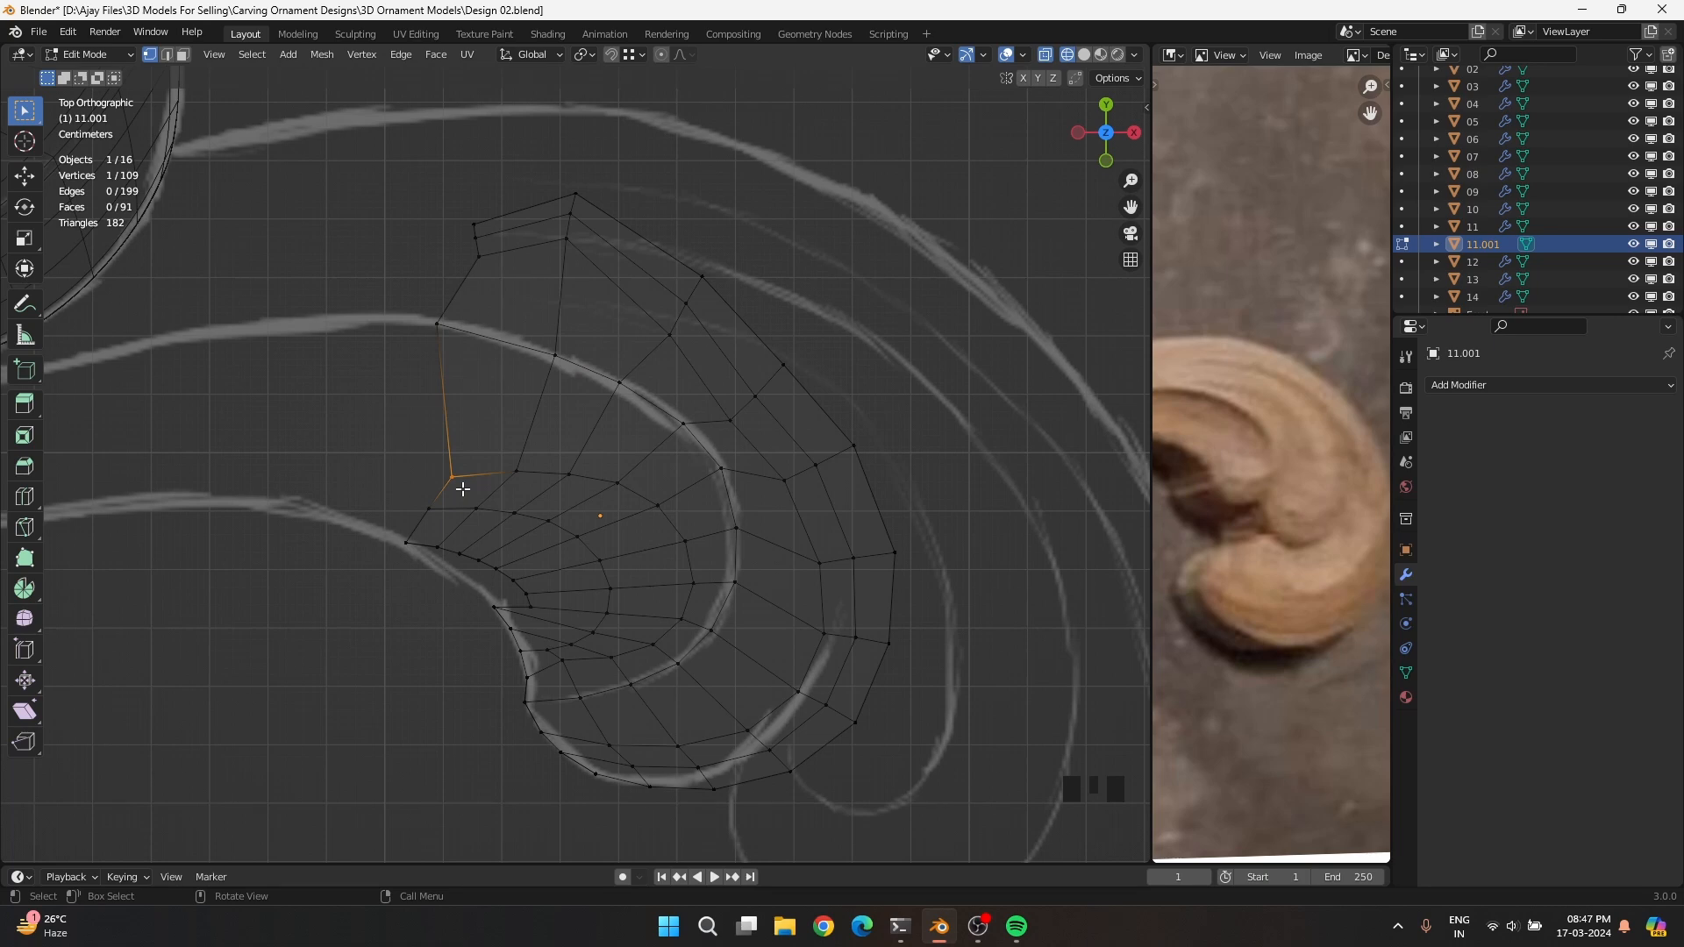
left_click(400, 543)
key("g")
left_click(283, 468)
left_click(403, 547)
key("ctrl+z")
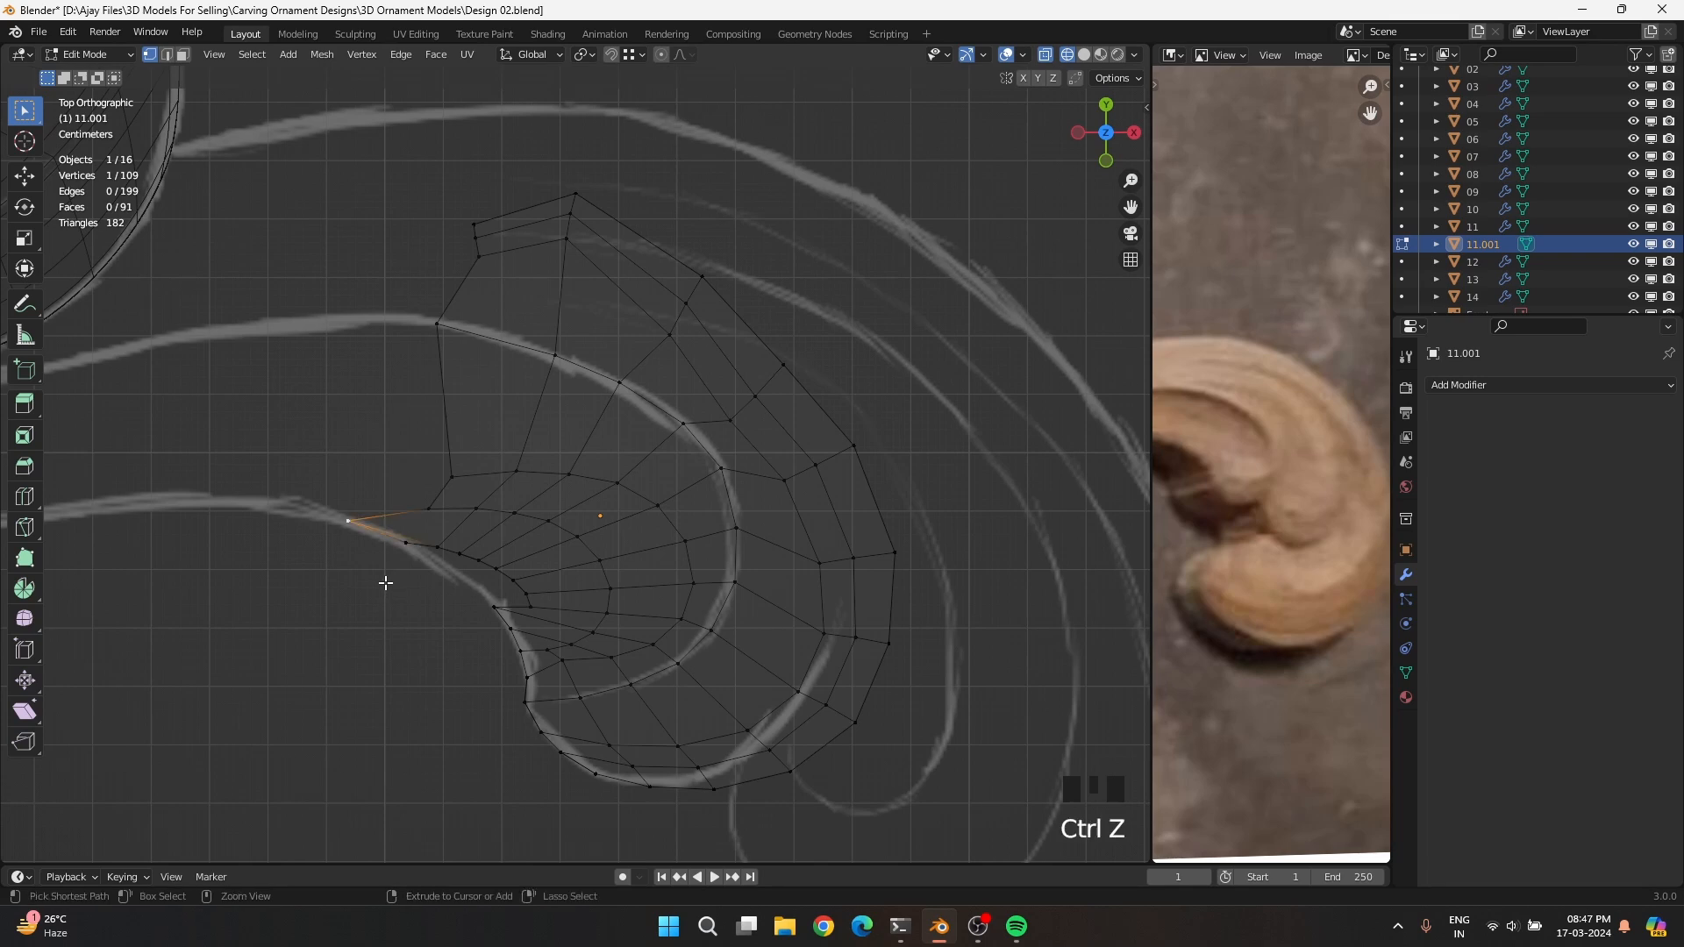
key("ctrl+z")
left_click(424, 524)
key("h")
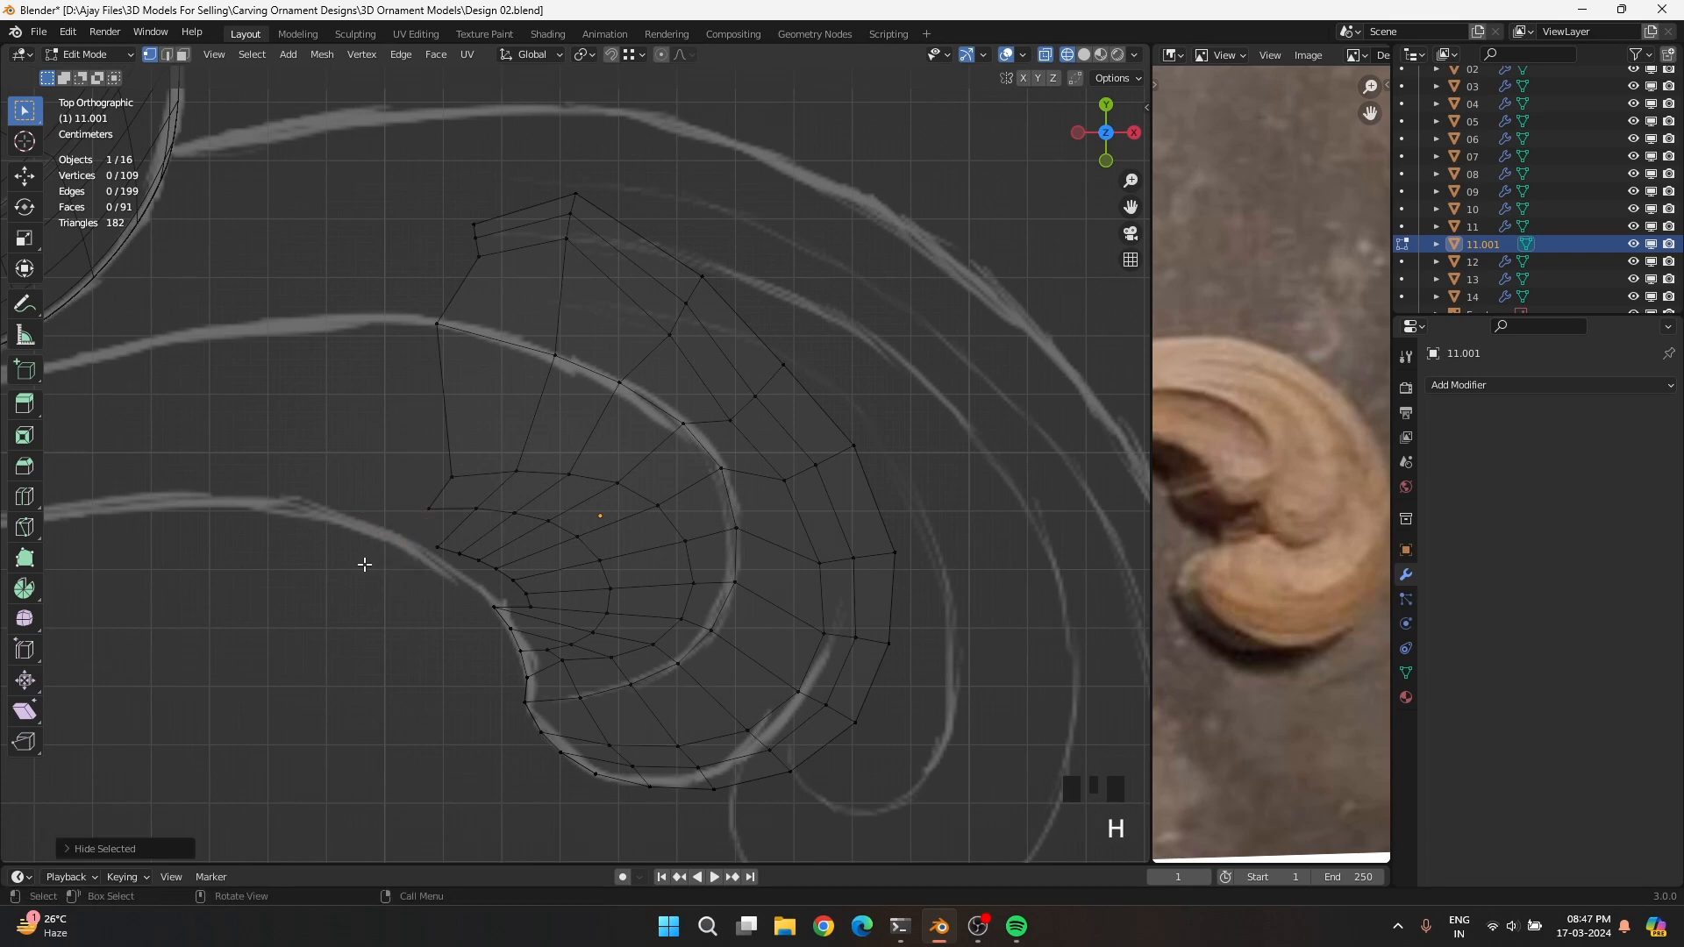
key("ctrl+z")
Select the lower boundary loop around the whole mesh and delete its vertices
middle_click_drag(363, 564, 470, 583)
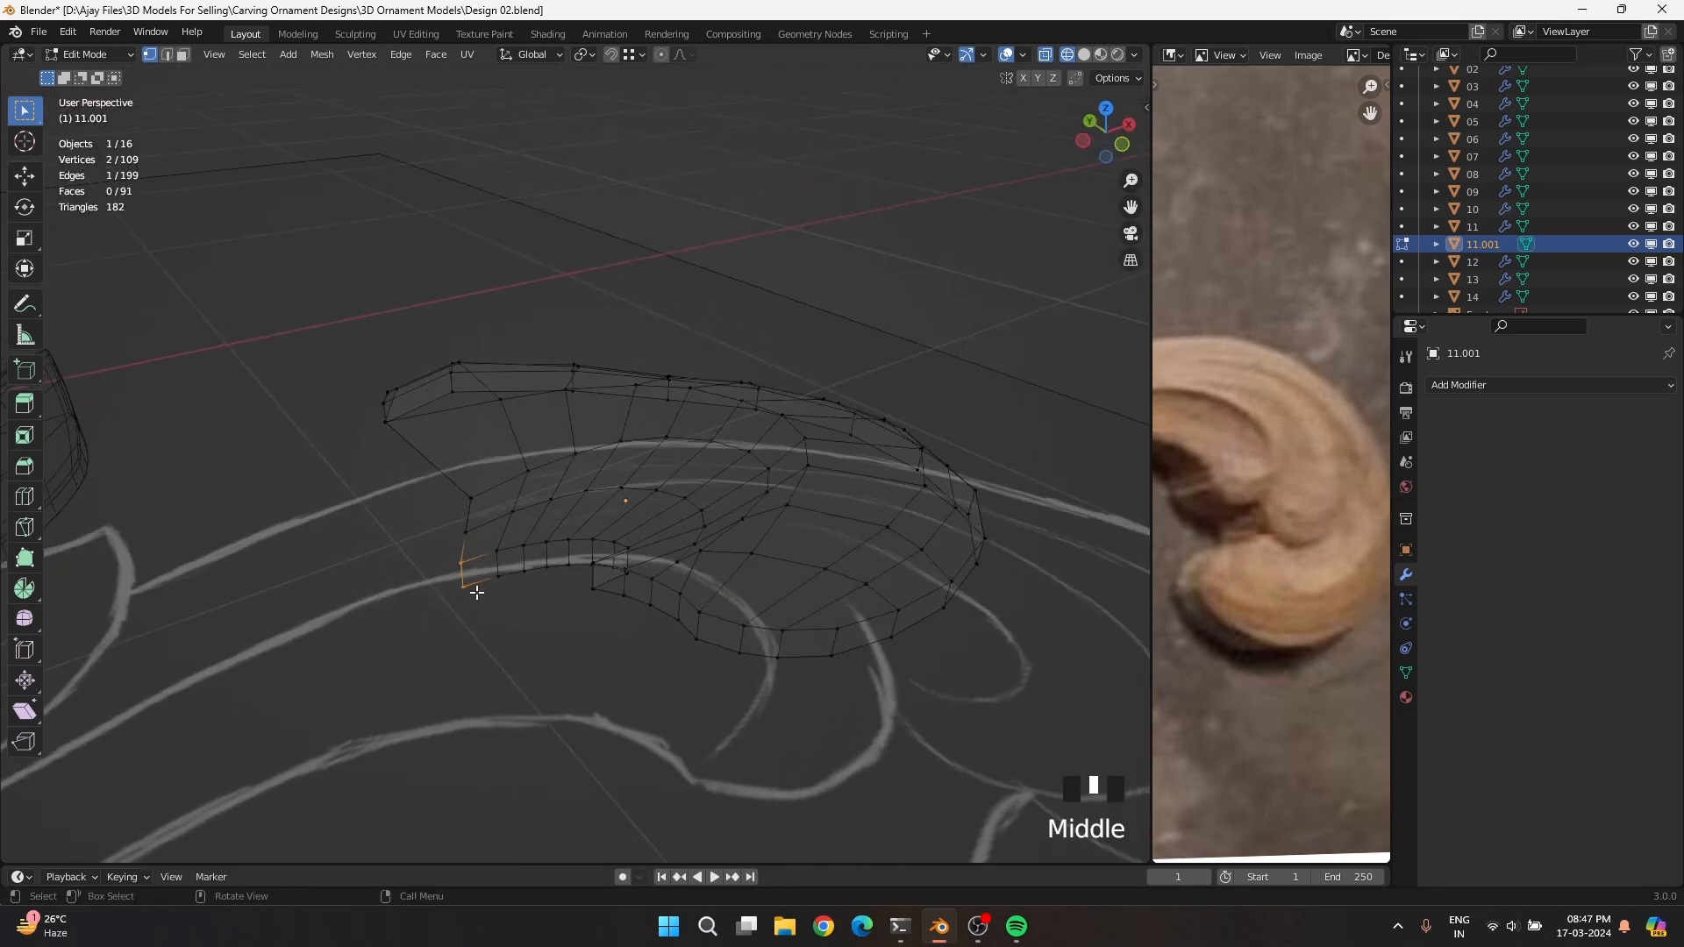
left_click(478, 588, "alt+shift")
key("x")
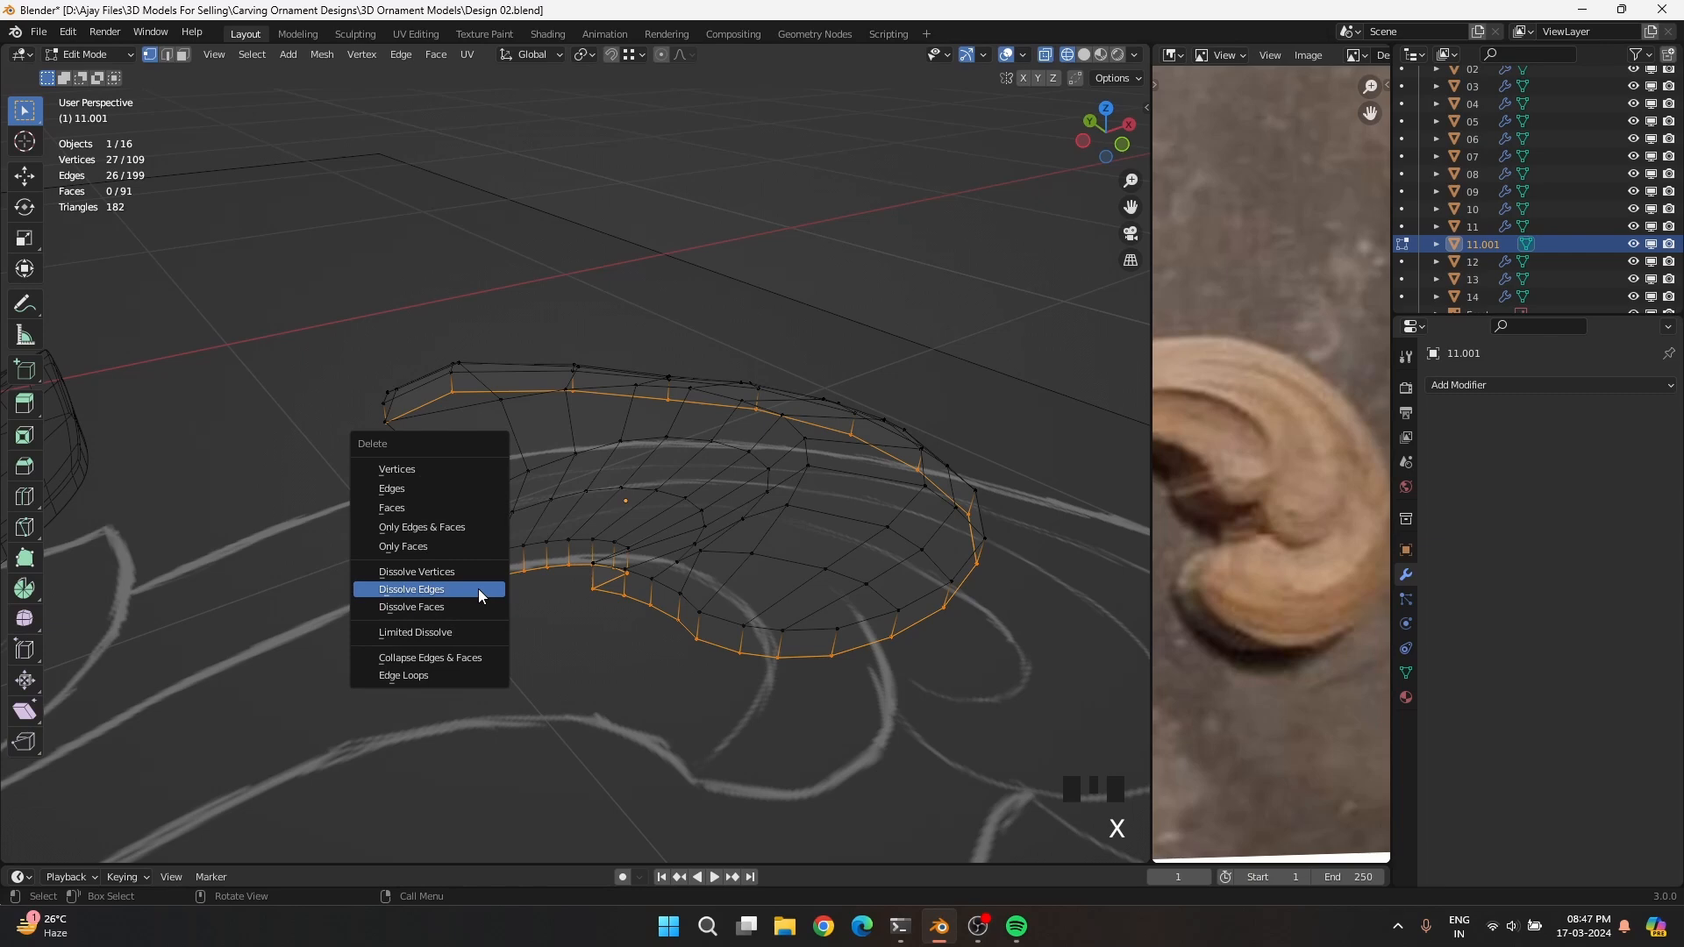
left_click(439, 471)
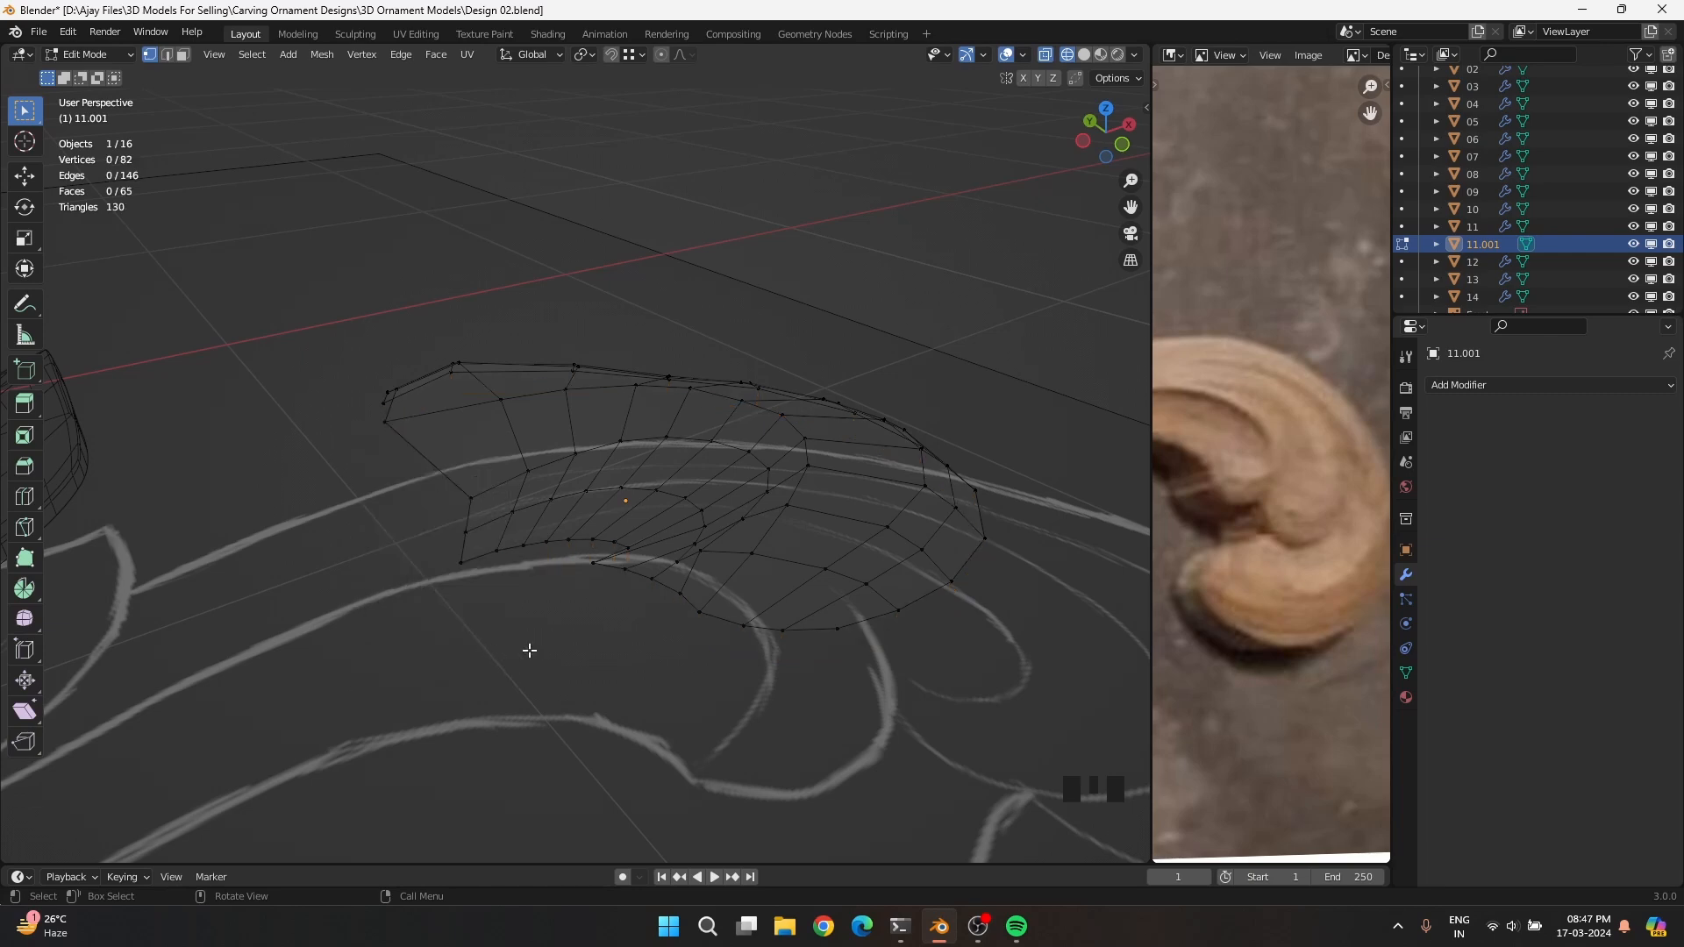
In top view, move the inner rim's two left end vertices further left along the sketched outline
key("KP_7")
middle_click_drag(529, 650, 547, 551, "shift")
scroll(571, 568, "up", 2)
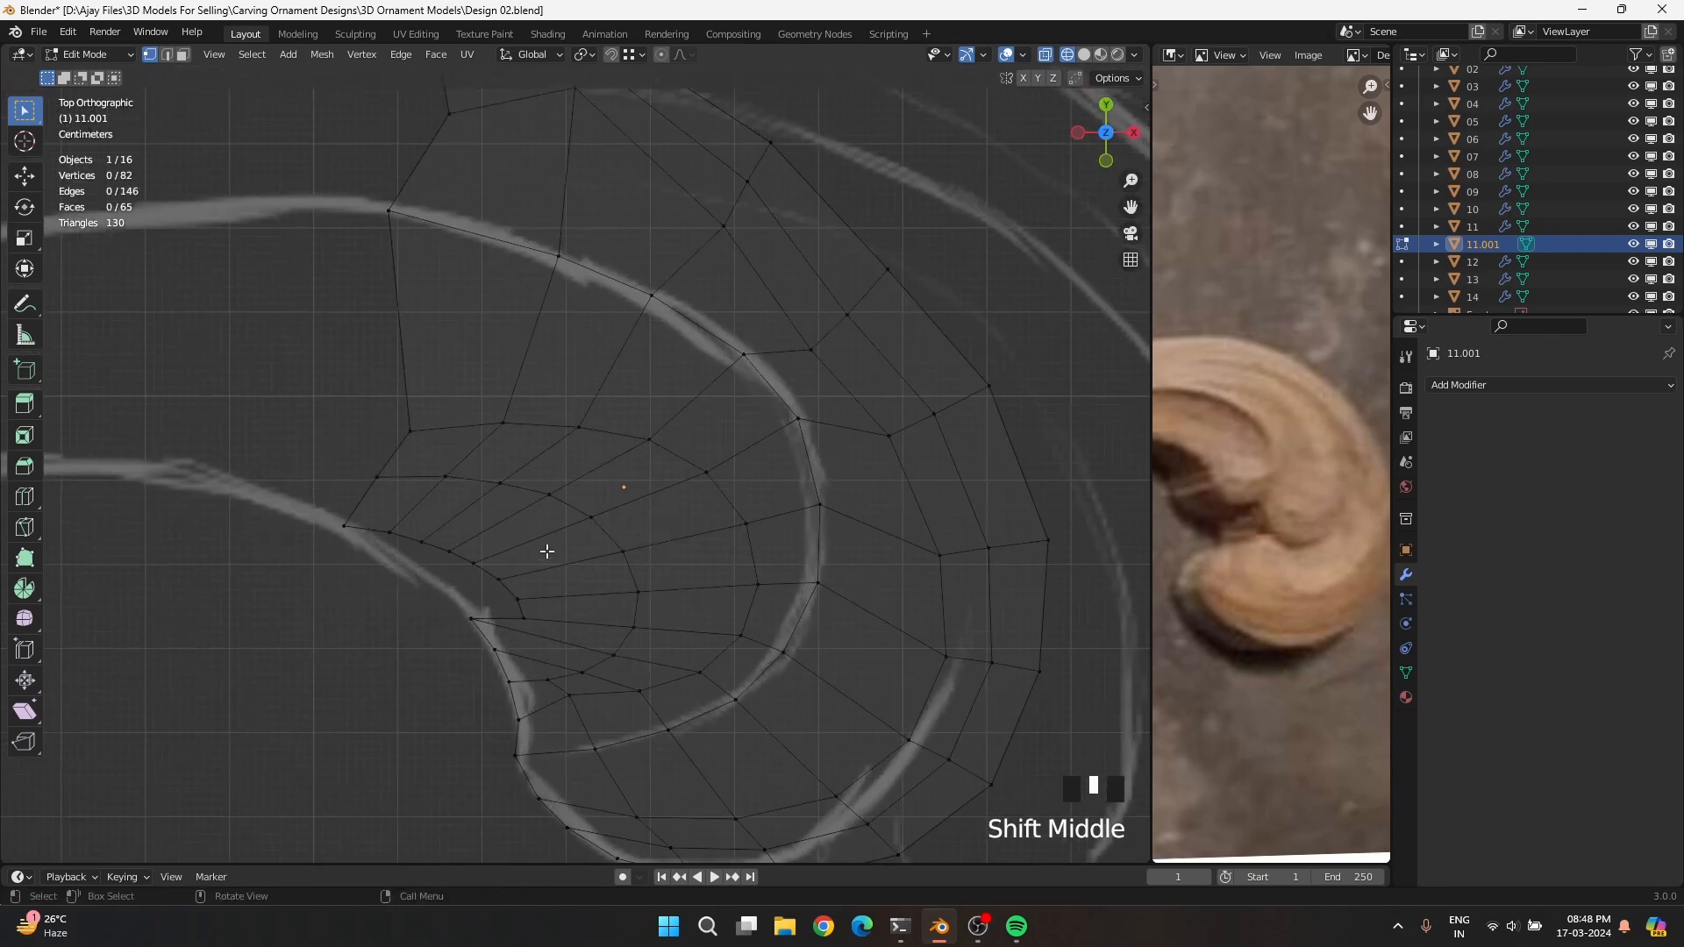
left_click(777, 306, "alt+shift")
left_click(302, 666)
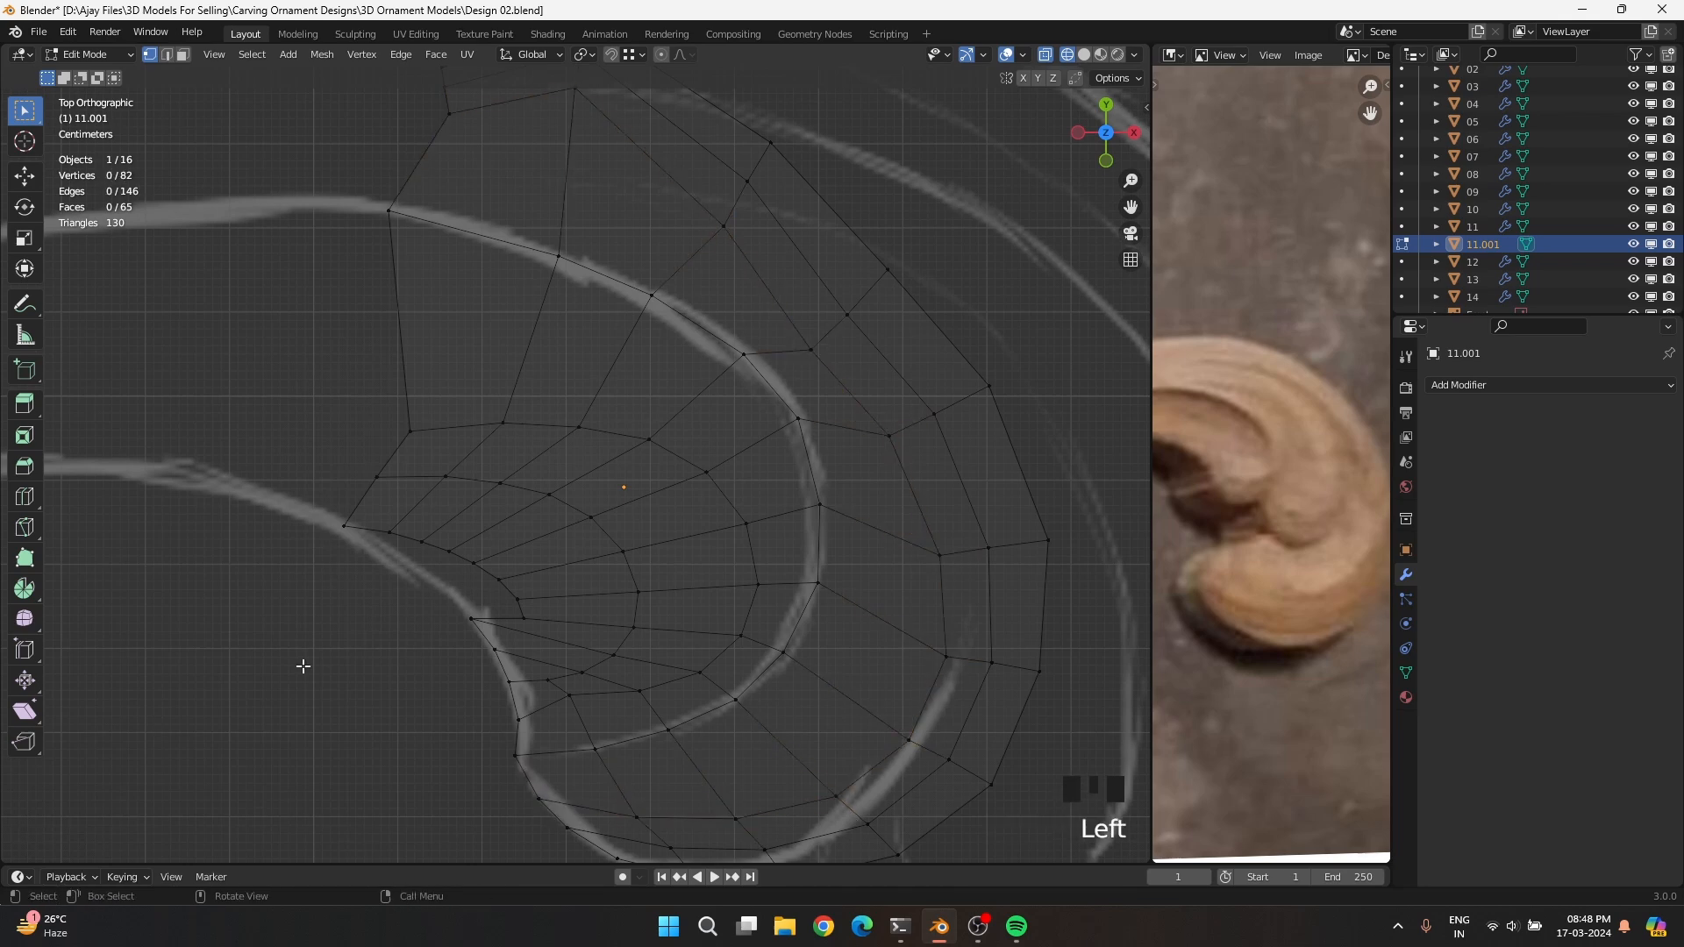
left_click(343, 526)
key("g")
left_click(286, 523)
left_click(391, 543)
key("g")
left_click(328, 530)
Move the innermost rim vertex out to the sketched outline above the bend and nudge the vertex below it
left_click(524, 618)
key("g")
left_click(424, 589)
left_click(458, 625)
key("g")
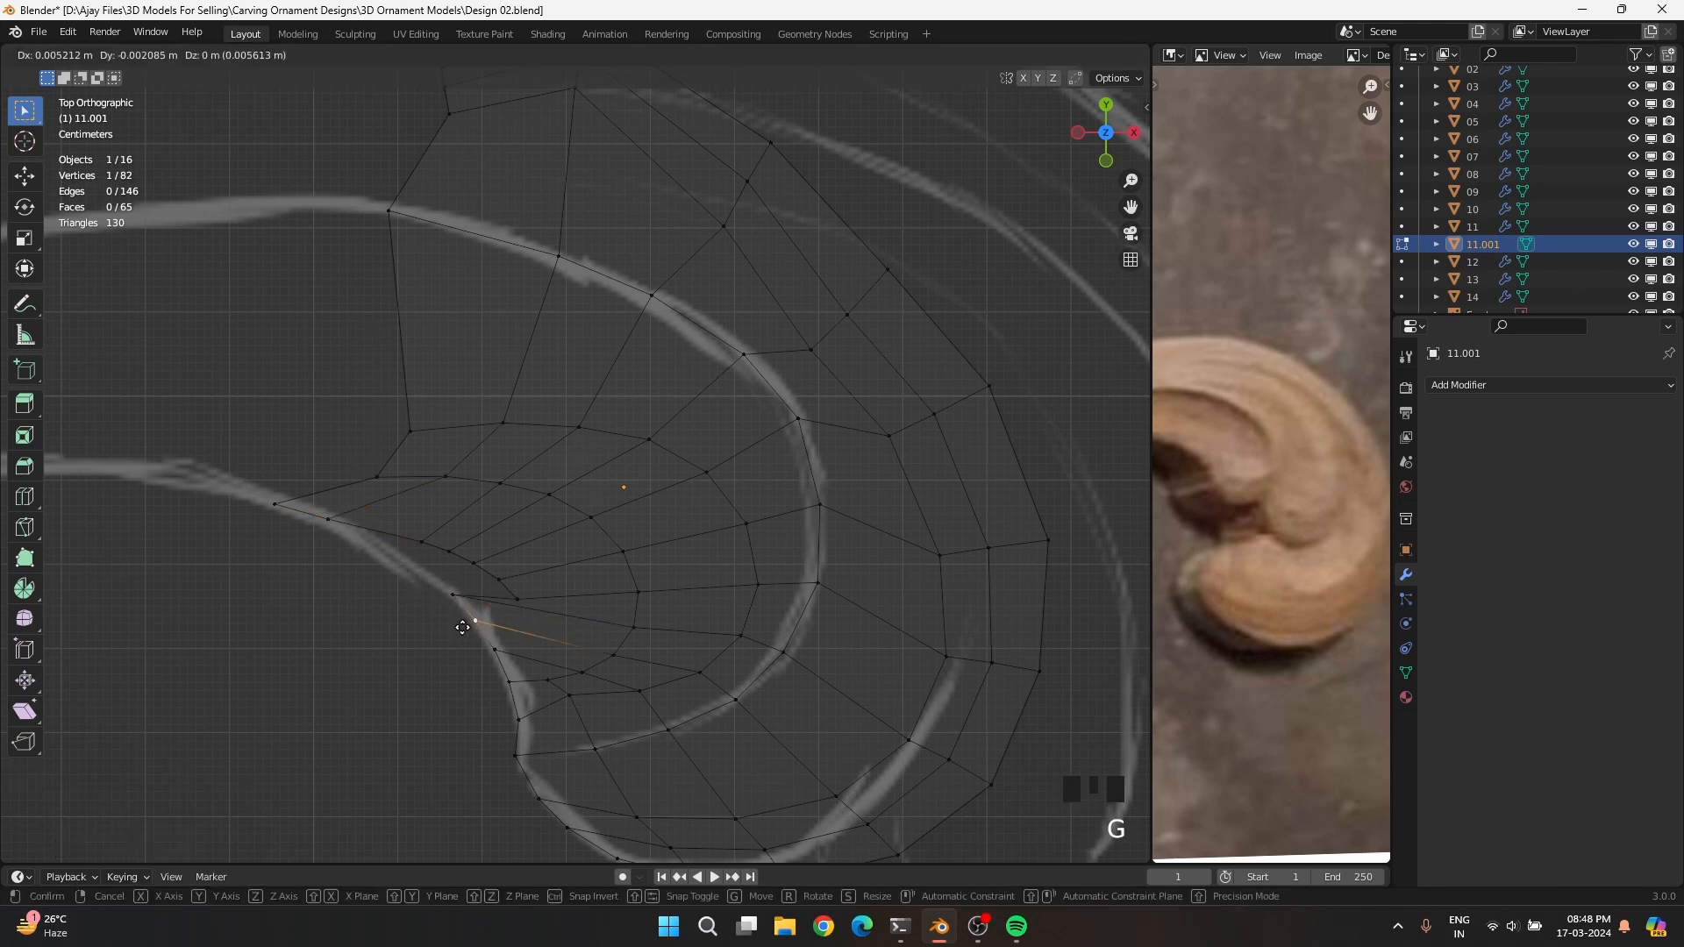
left_click(462, 626)
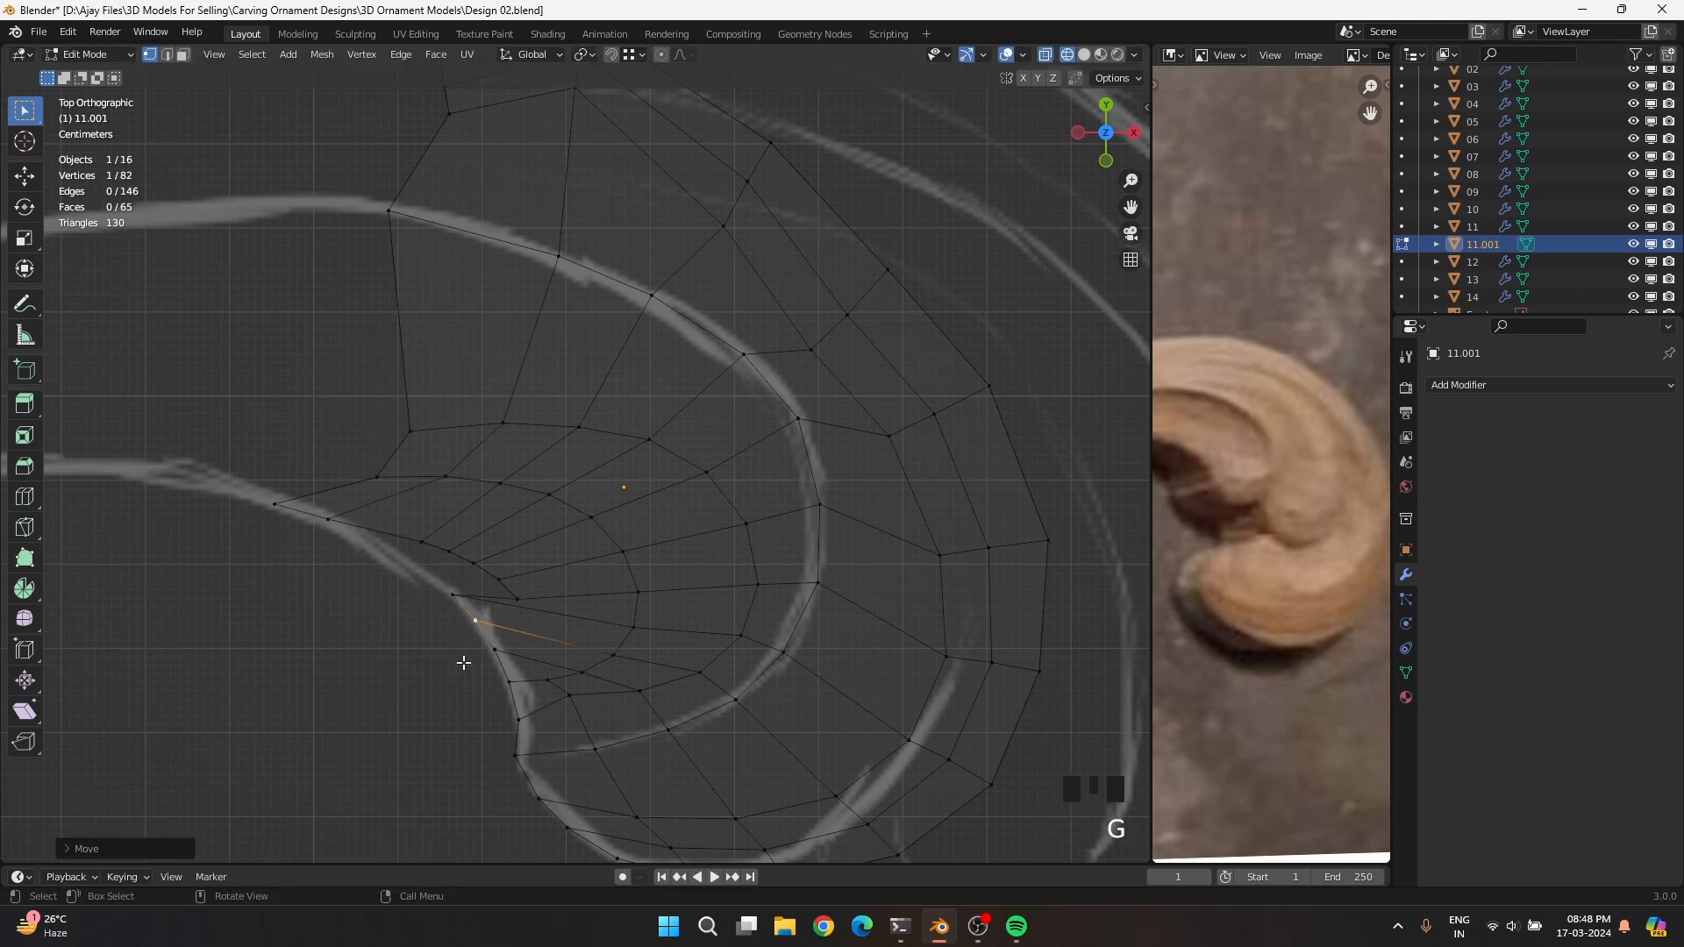
Fine-tune the rim vertices around the concave bend so they sit on the sketched outline
left_click_drag(465, 643, 516, 697)
key("g")
left_click(518, 697)
left_click_drag(454, 625, 464, 624)
key("g")
left_click(466, 623)
left_click(440, 599)
key("g")
left_click(437, 597)
Move the upper run of inner rim vertices left onto the sketched outline, then shift it with the end vertex further along
left_click_drag(399, 530, 554, 604)
left_click_drag(437, 586, 458, 609, "ctrl")
key("g")
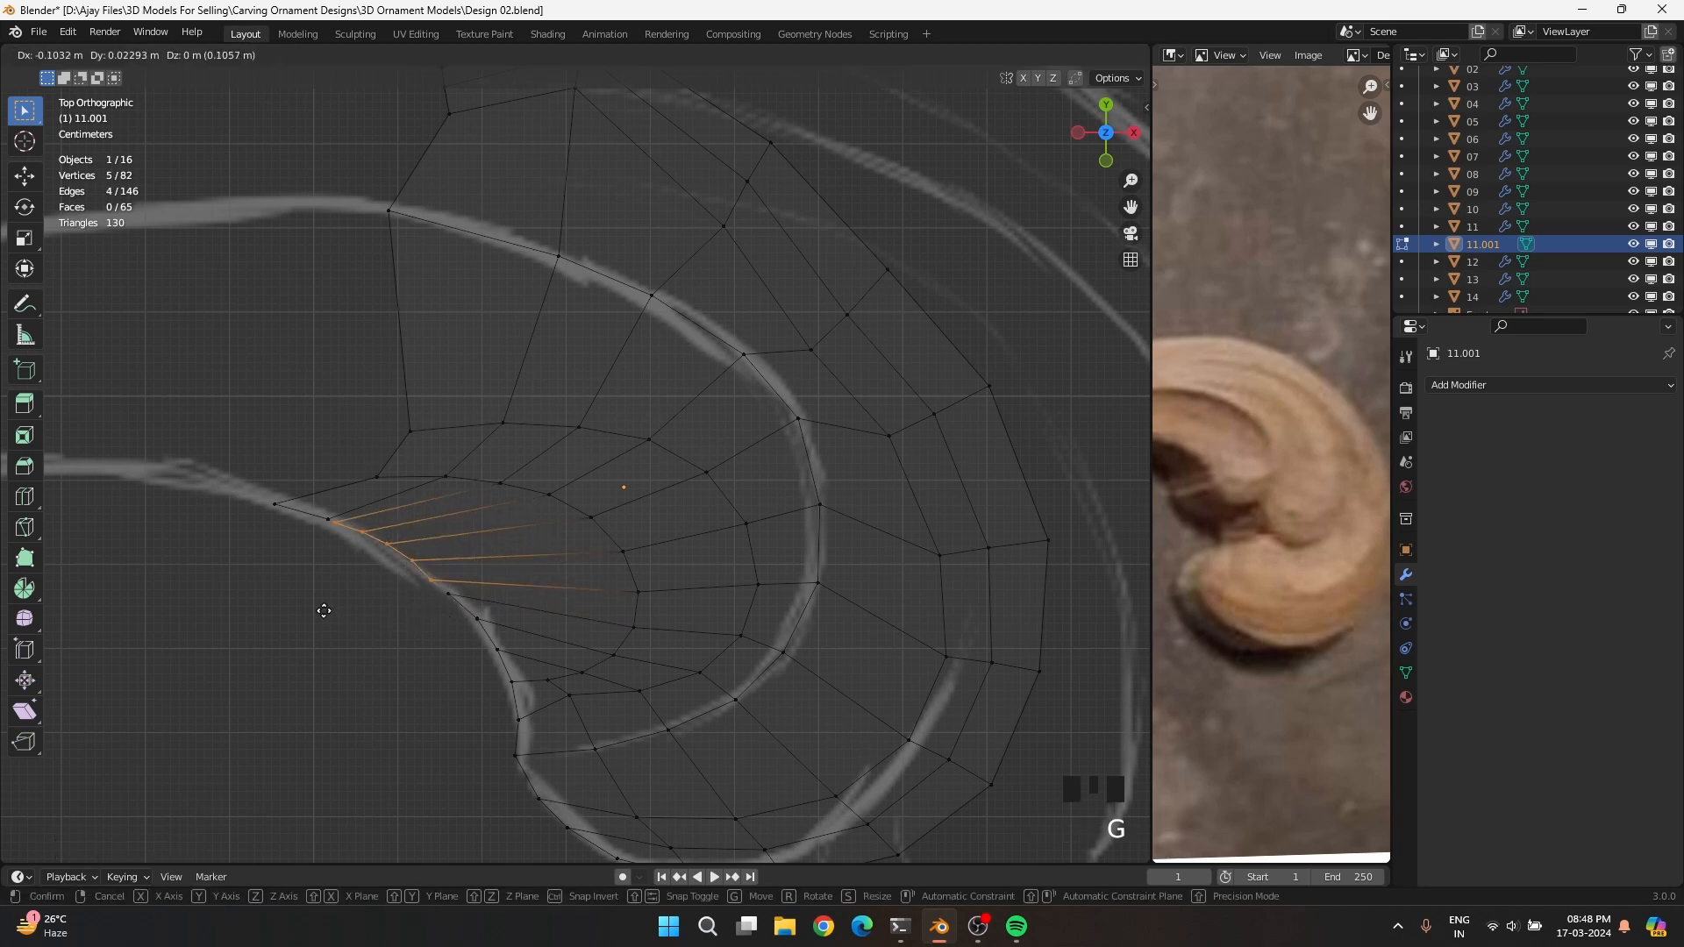
left_click(325, 605)
left_click_drag(244, 488, 338, 544, "shift")
key("g")
left_click(274, 520)
Slide the last vertex of the shifted run down the outline toward the bend and adjust its lower neighbour
left_click(376, 563)
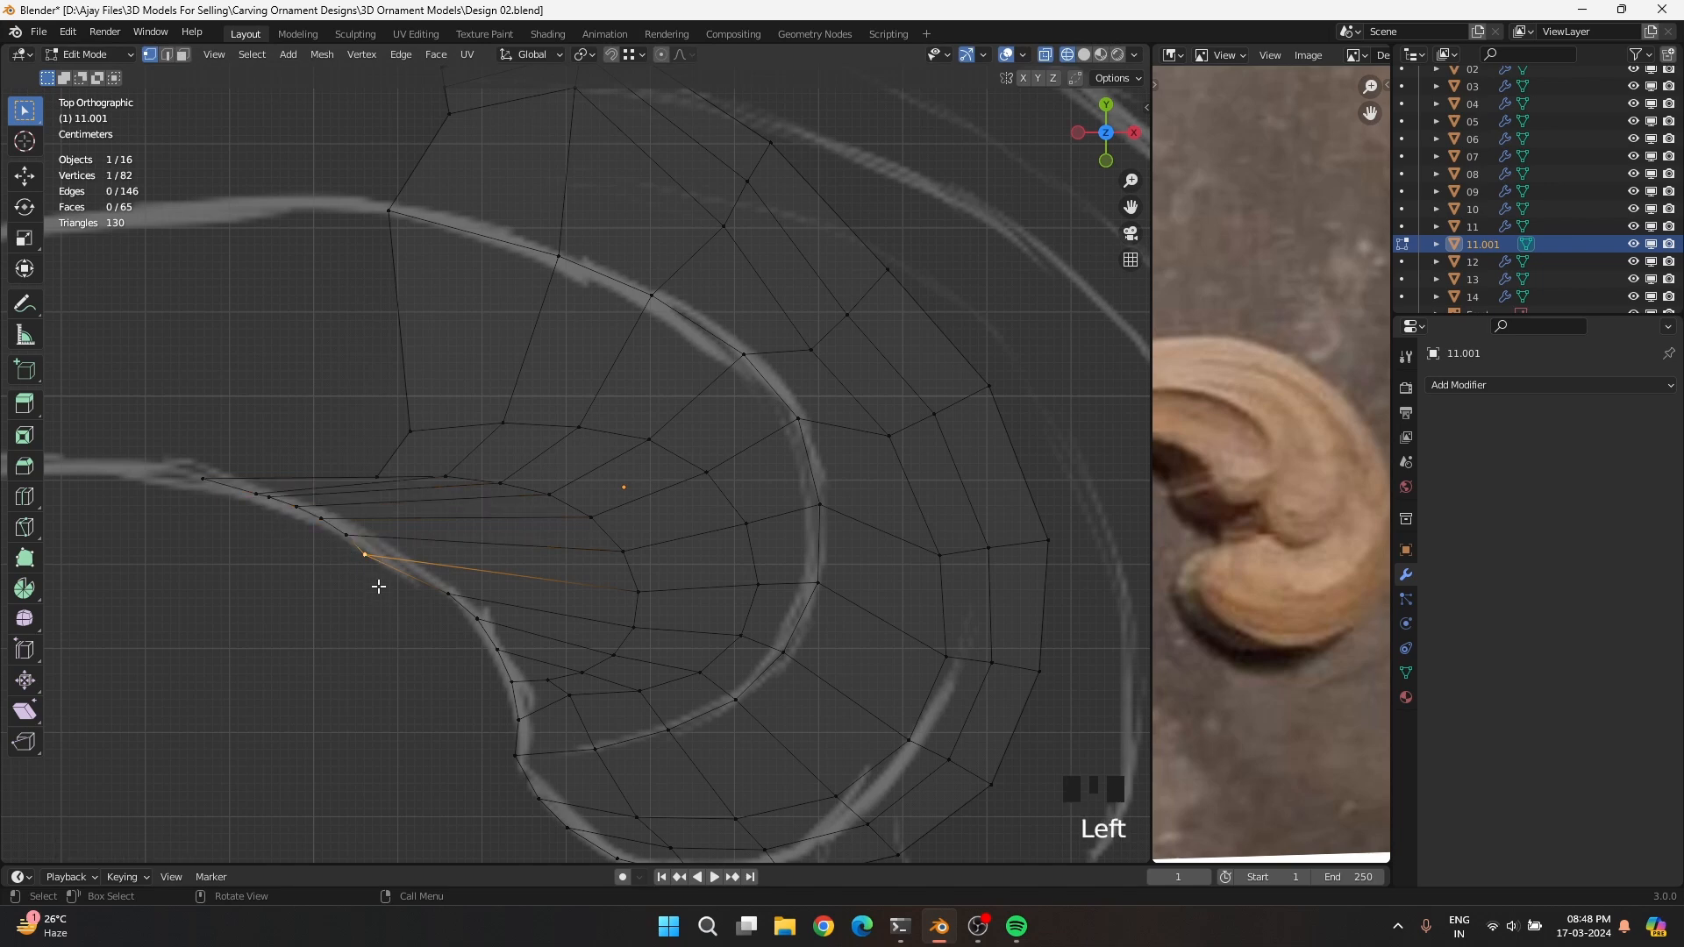
key("g")
left_click(433, 605)
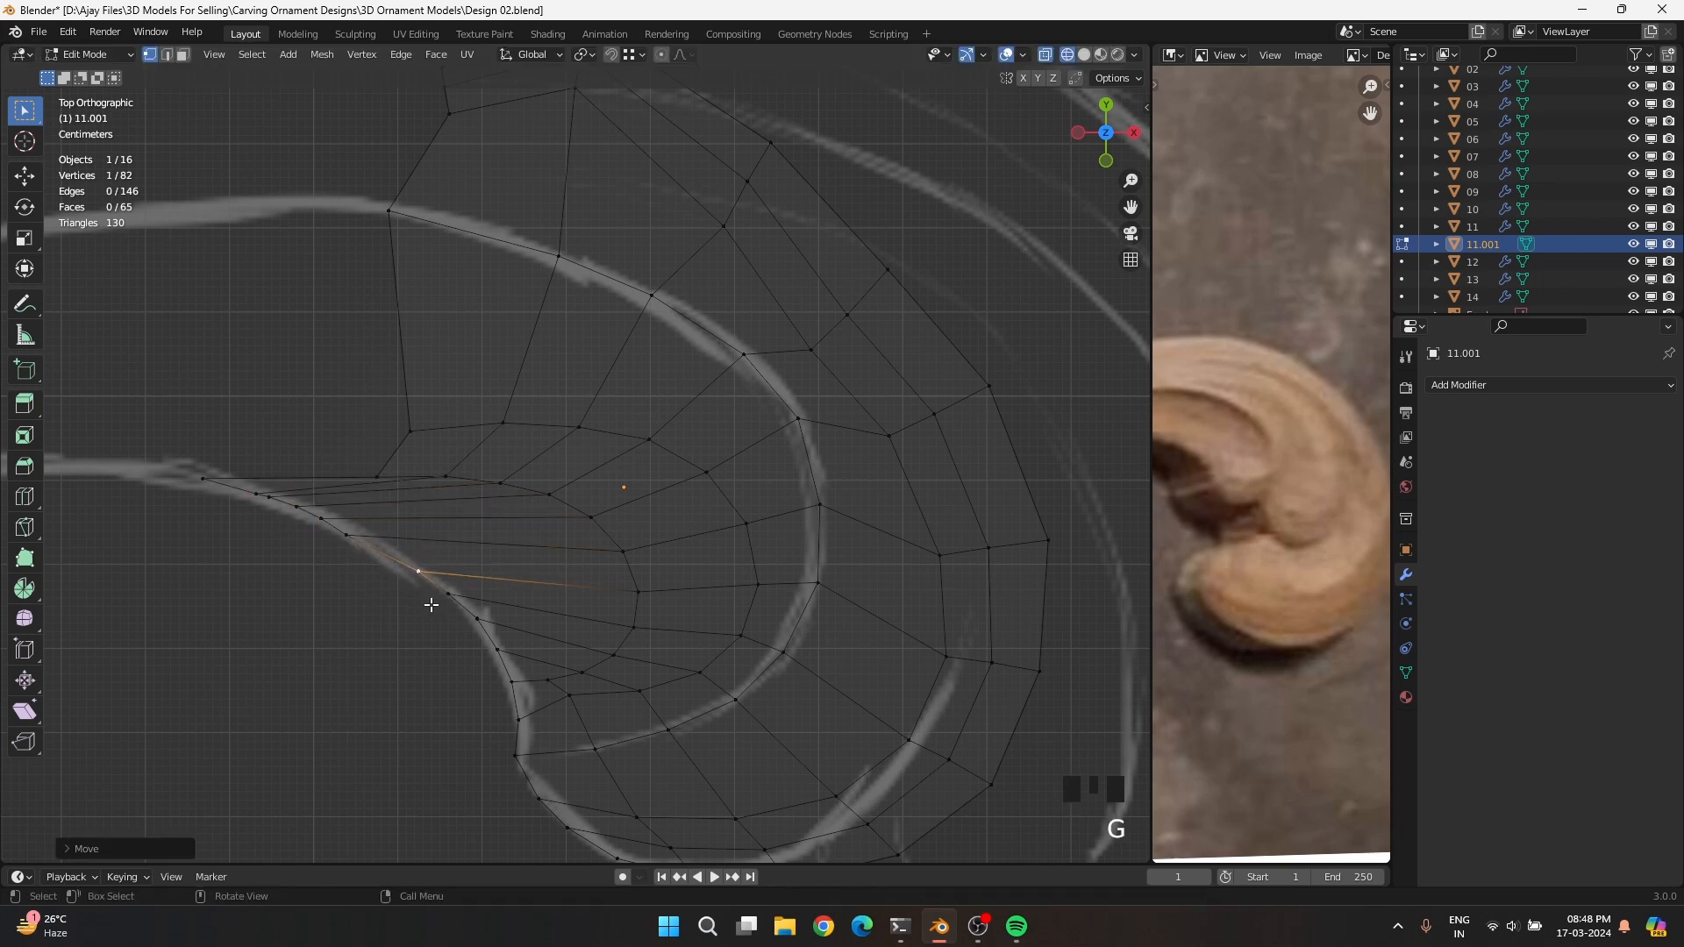
left_click(453, 596)
key("g")
left_click(465, 583)
Nudge the three rim vertices down the concave bend onto the sketched outline one after another
left_click(484, 617)
key("g")
left_click(493, 622)
left_click(507, 653)
key("g")
left_click(498, 672)
left_click(499, 691)
key("g")
key("g")
left_click(495, 692)
key("g")
left_click(497, 692)
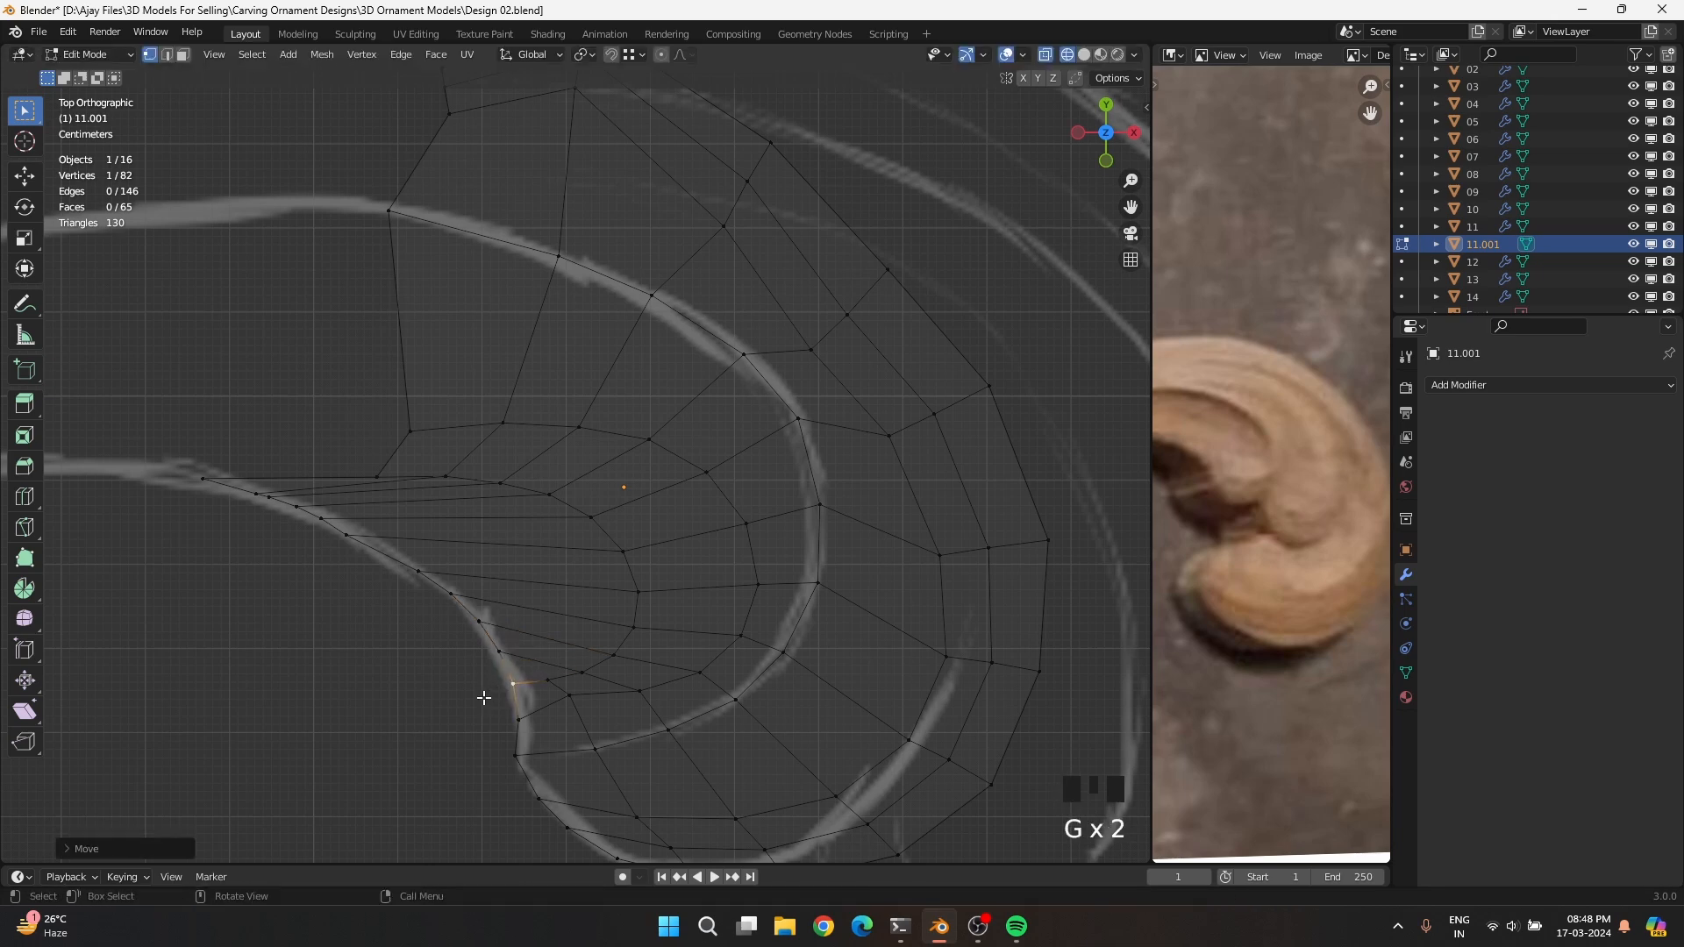
Slide the two rim vertices midway along the lower sketched outline toward the concave bend and seat them on the line
left_click(341, 546)
key("g")
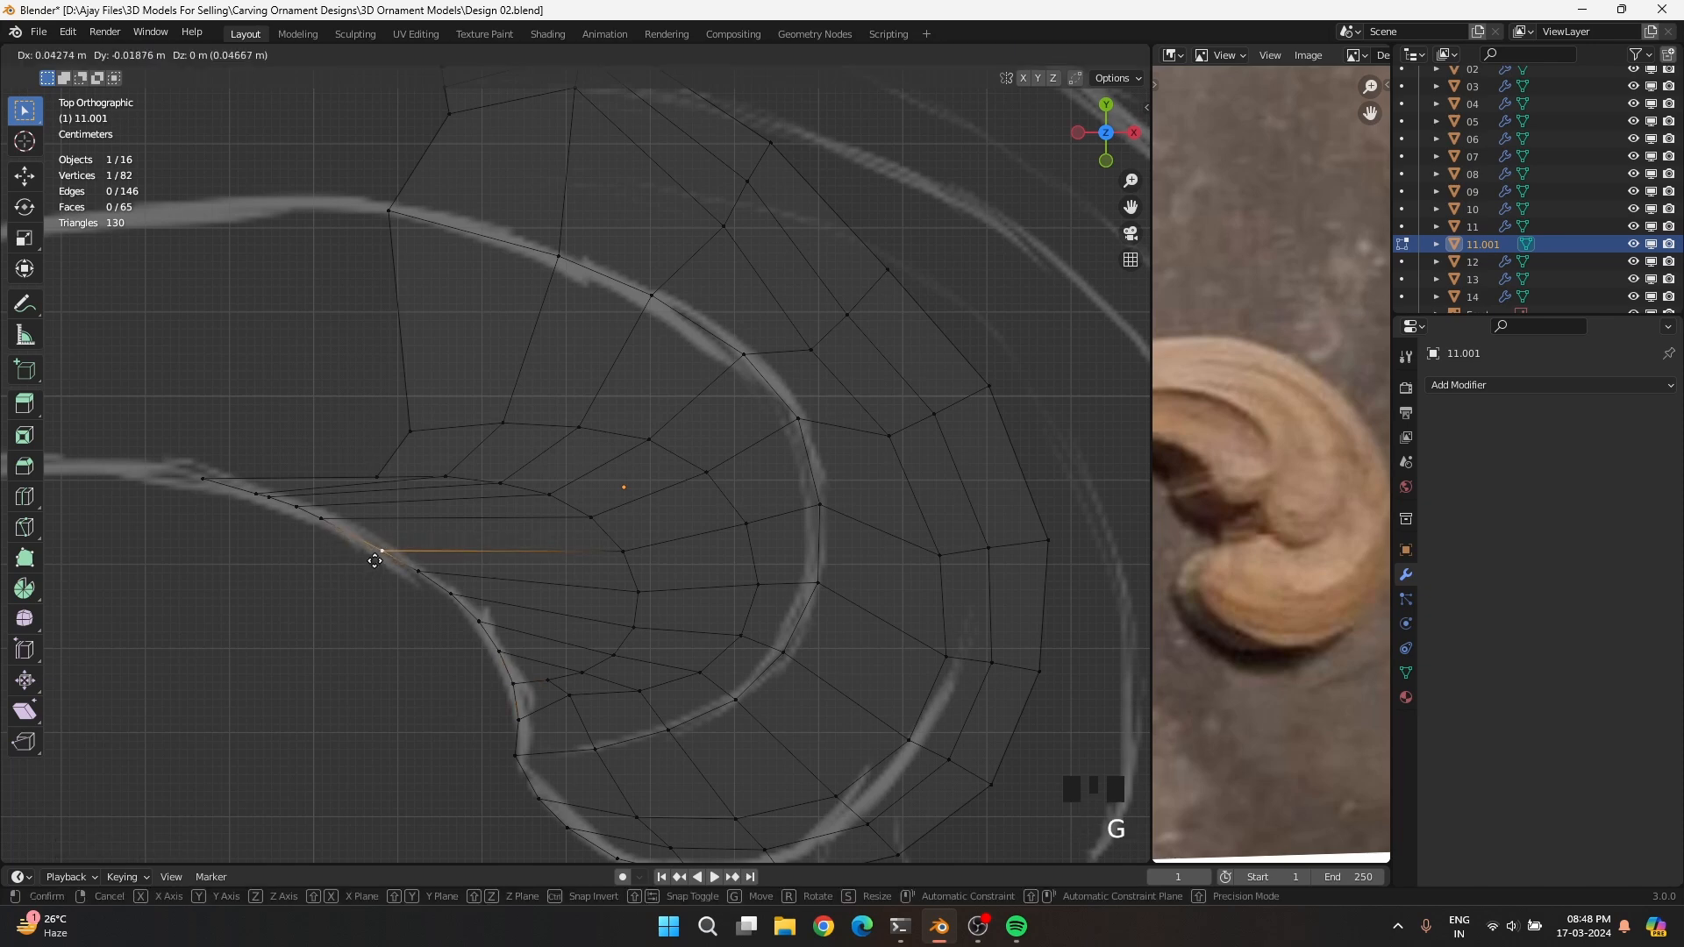
left_click(376, 563)
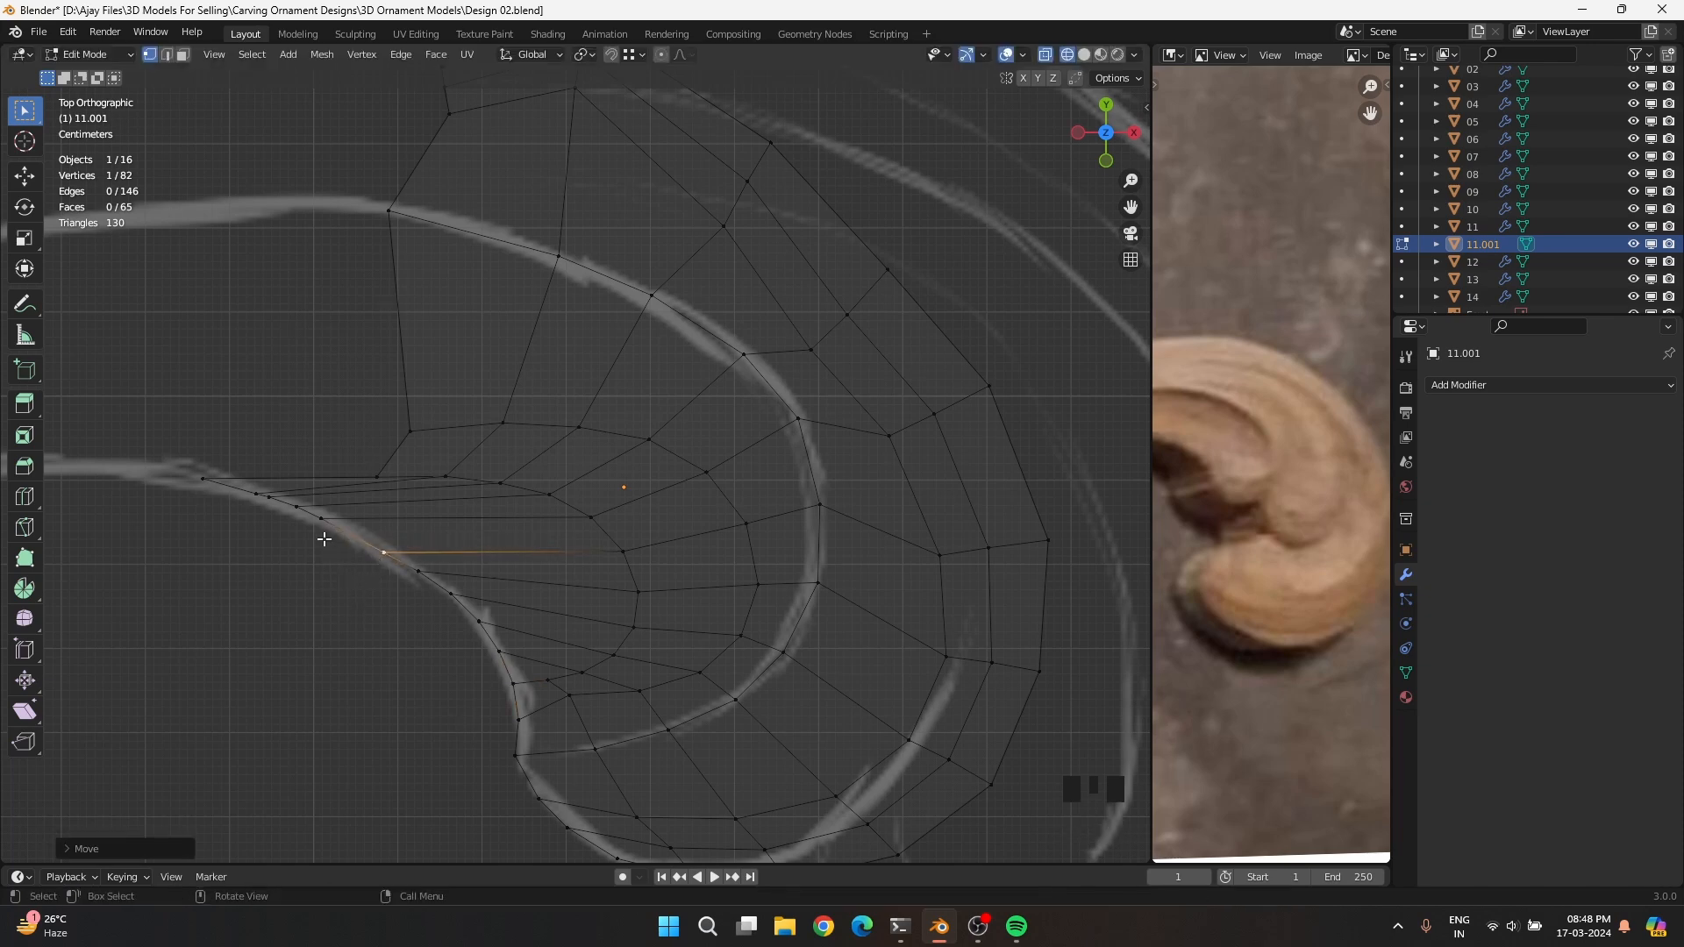
key("g")
left_click(357, 549)
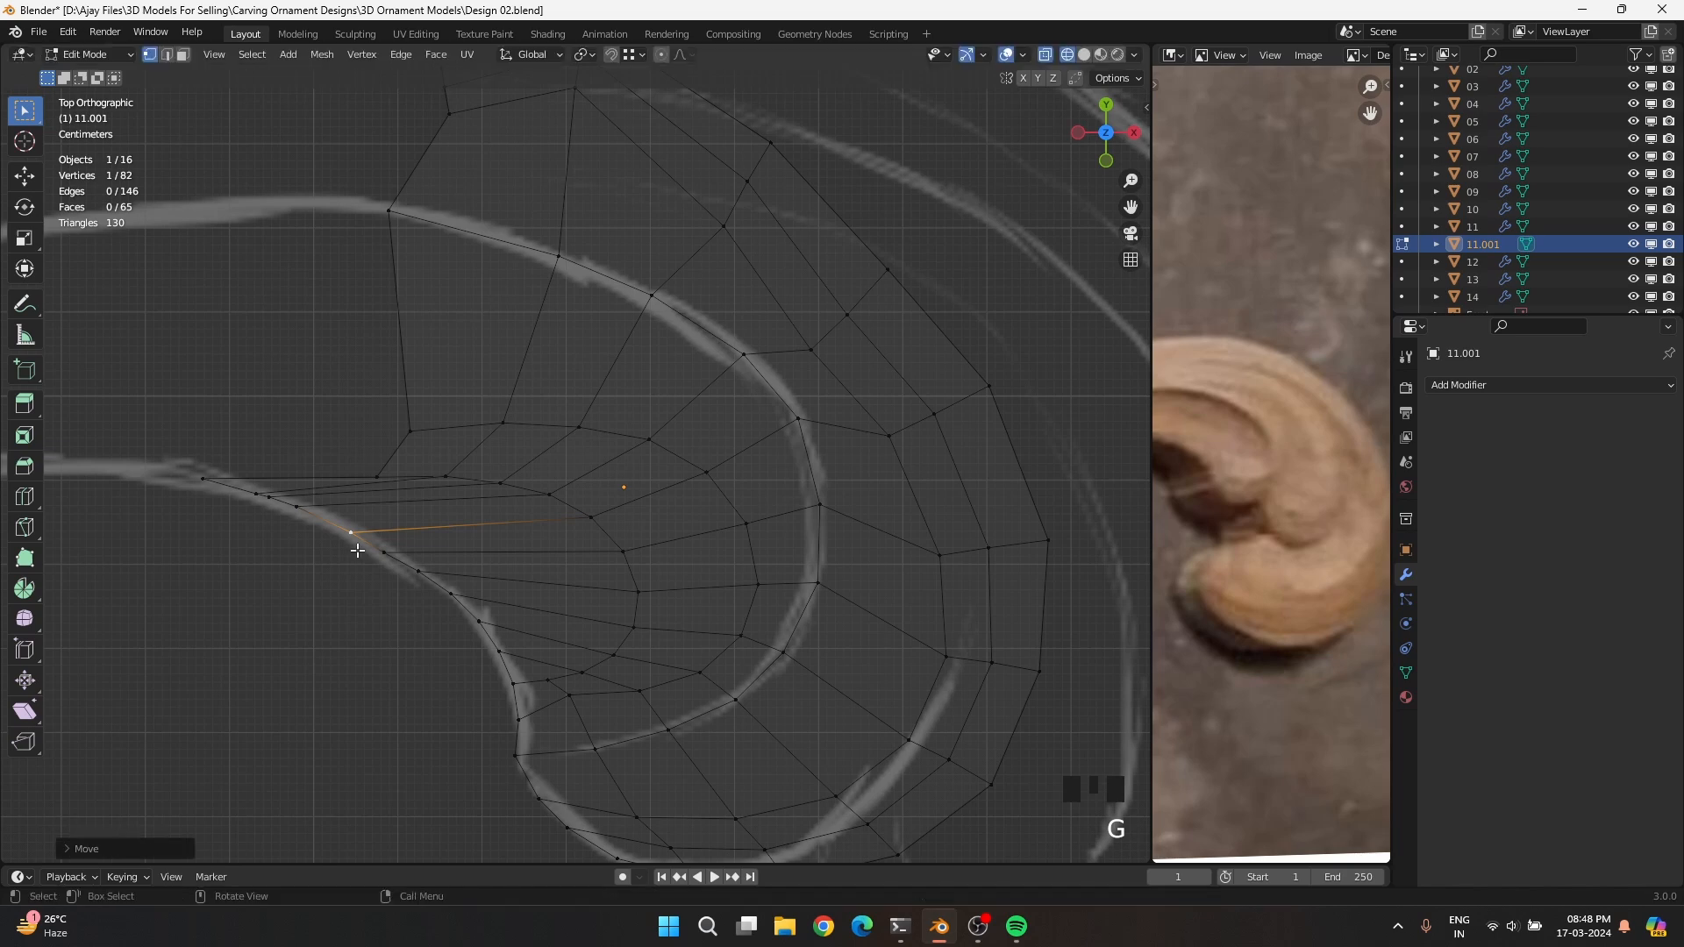
left_click_drag(368, 582, 396, 540)
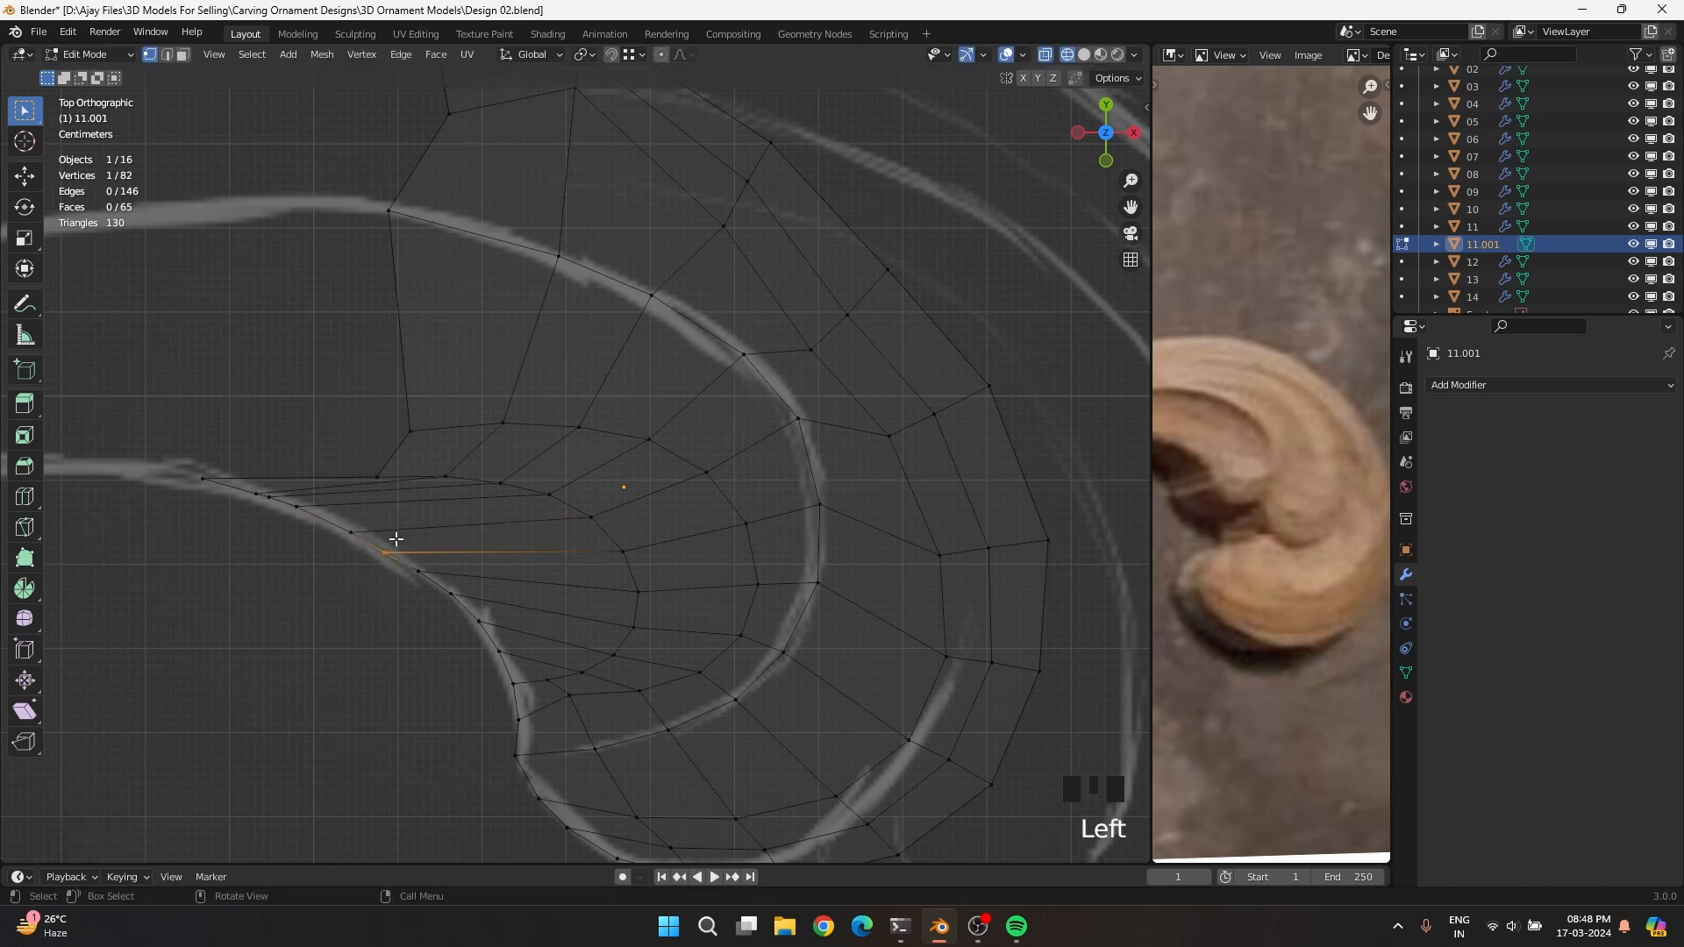
key("g")
left_click(398, 534)
Nudge the next two rim vertices toward the concave bend so they sit on the lower sketched outline
left_click_drag(403, 599, 421, 569)
key("g")
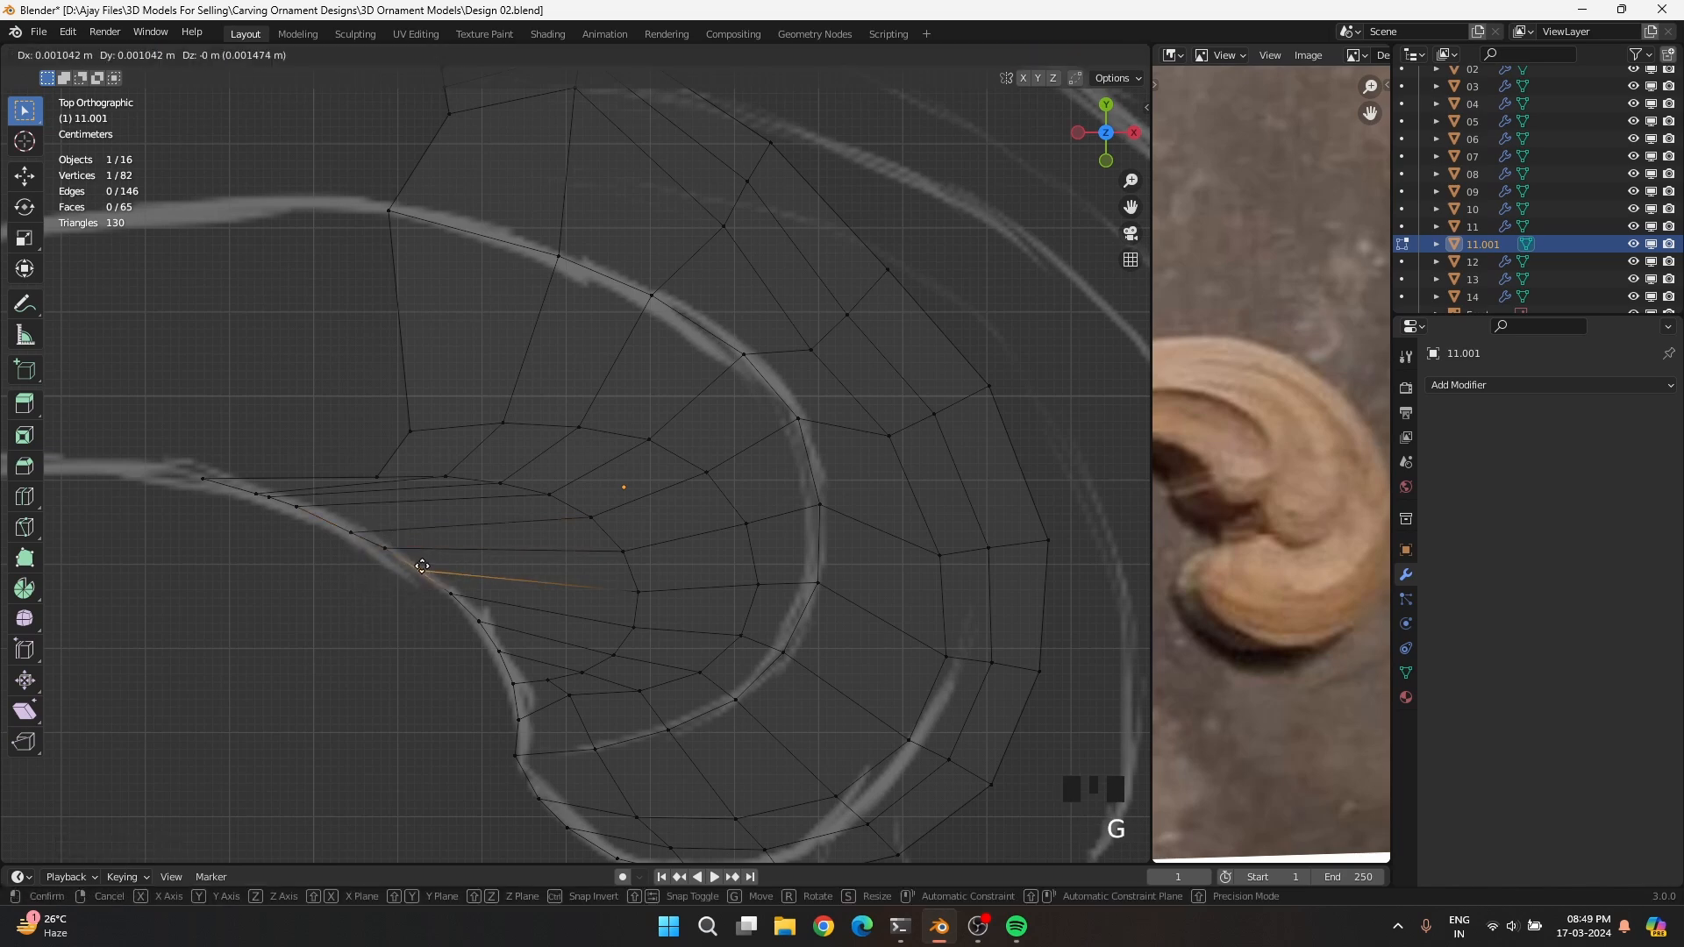
left_click(422, 569)
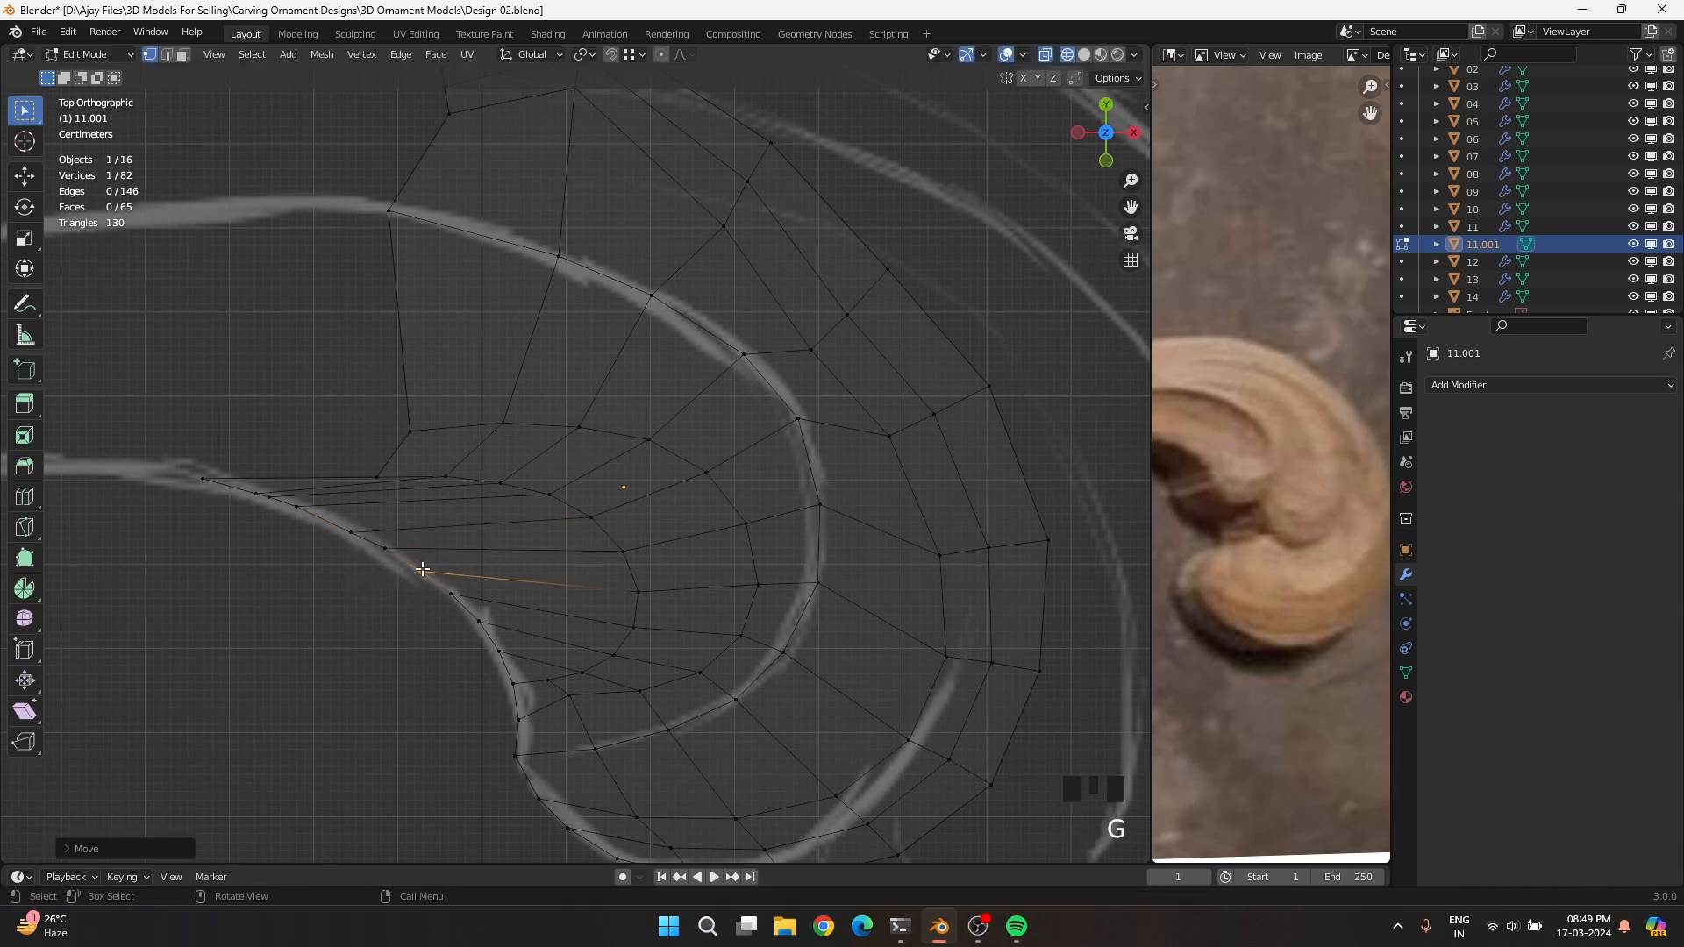
key("g")
left_click(373, 628)
left_click(465, 586)
key("g")
left_click(482, 588)
Fine-tune the two midway rim vertices on the lower outline and shift their left neighbour slightly along the line
key("g")
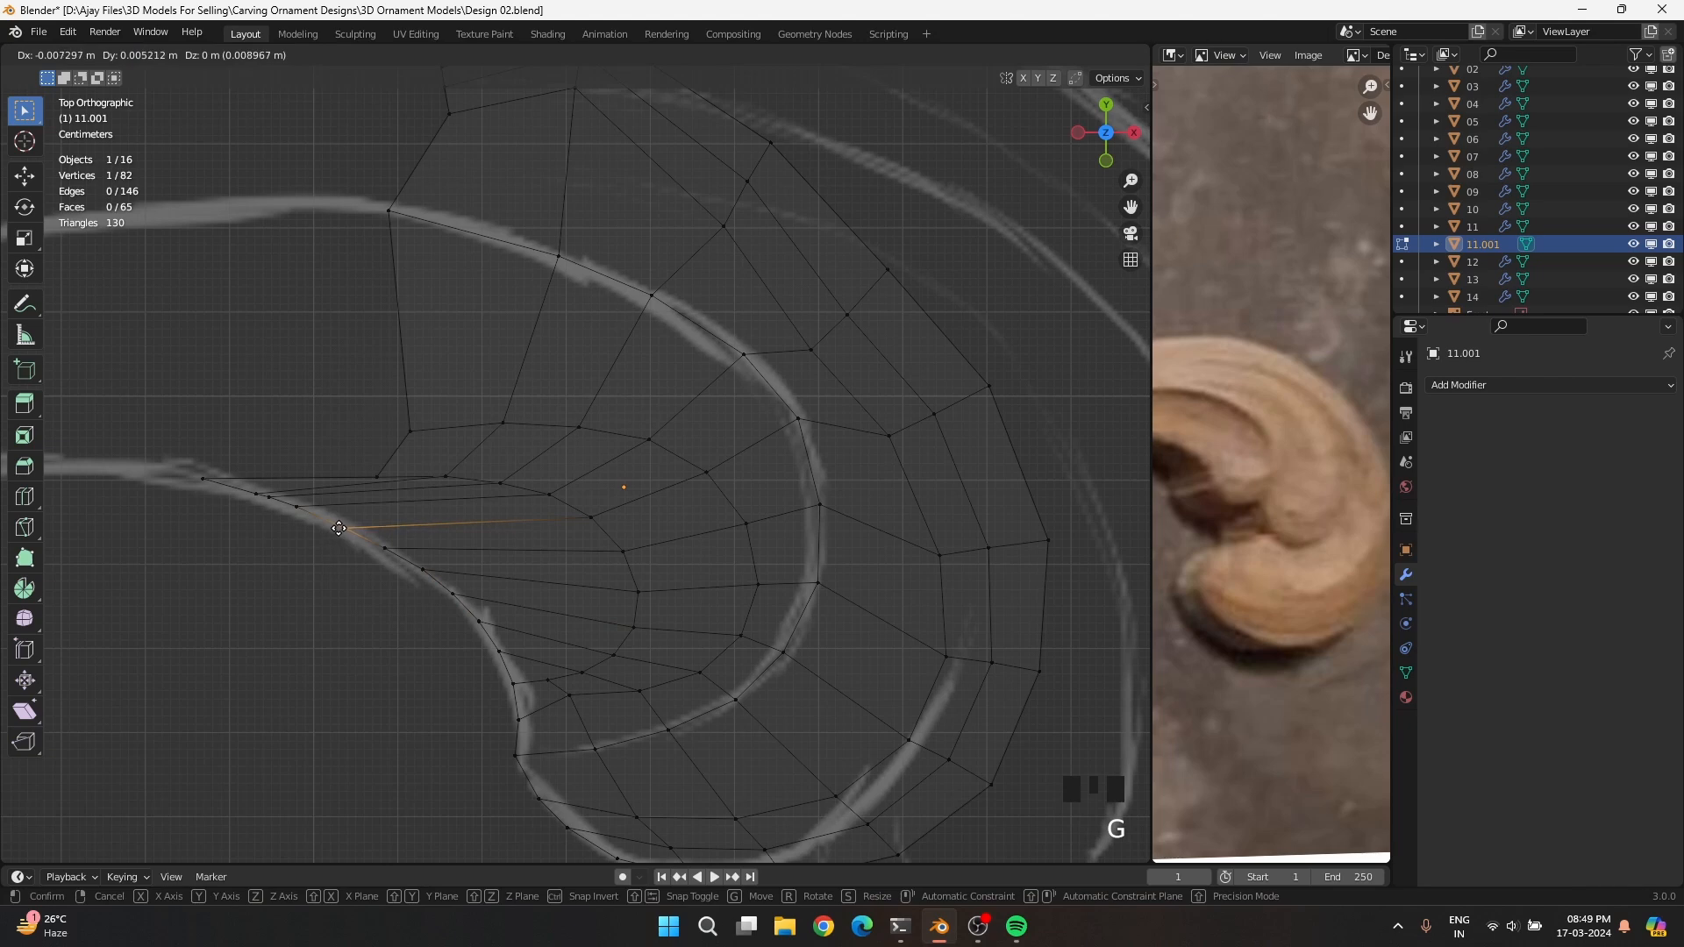
left_click(339, 528)
left_click(366, 576)
key("g")
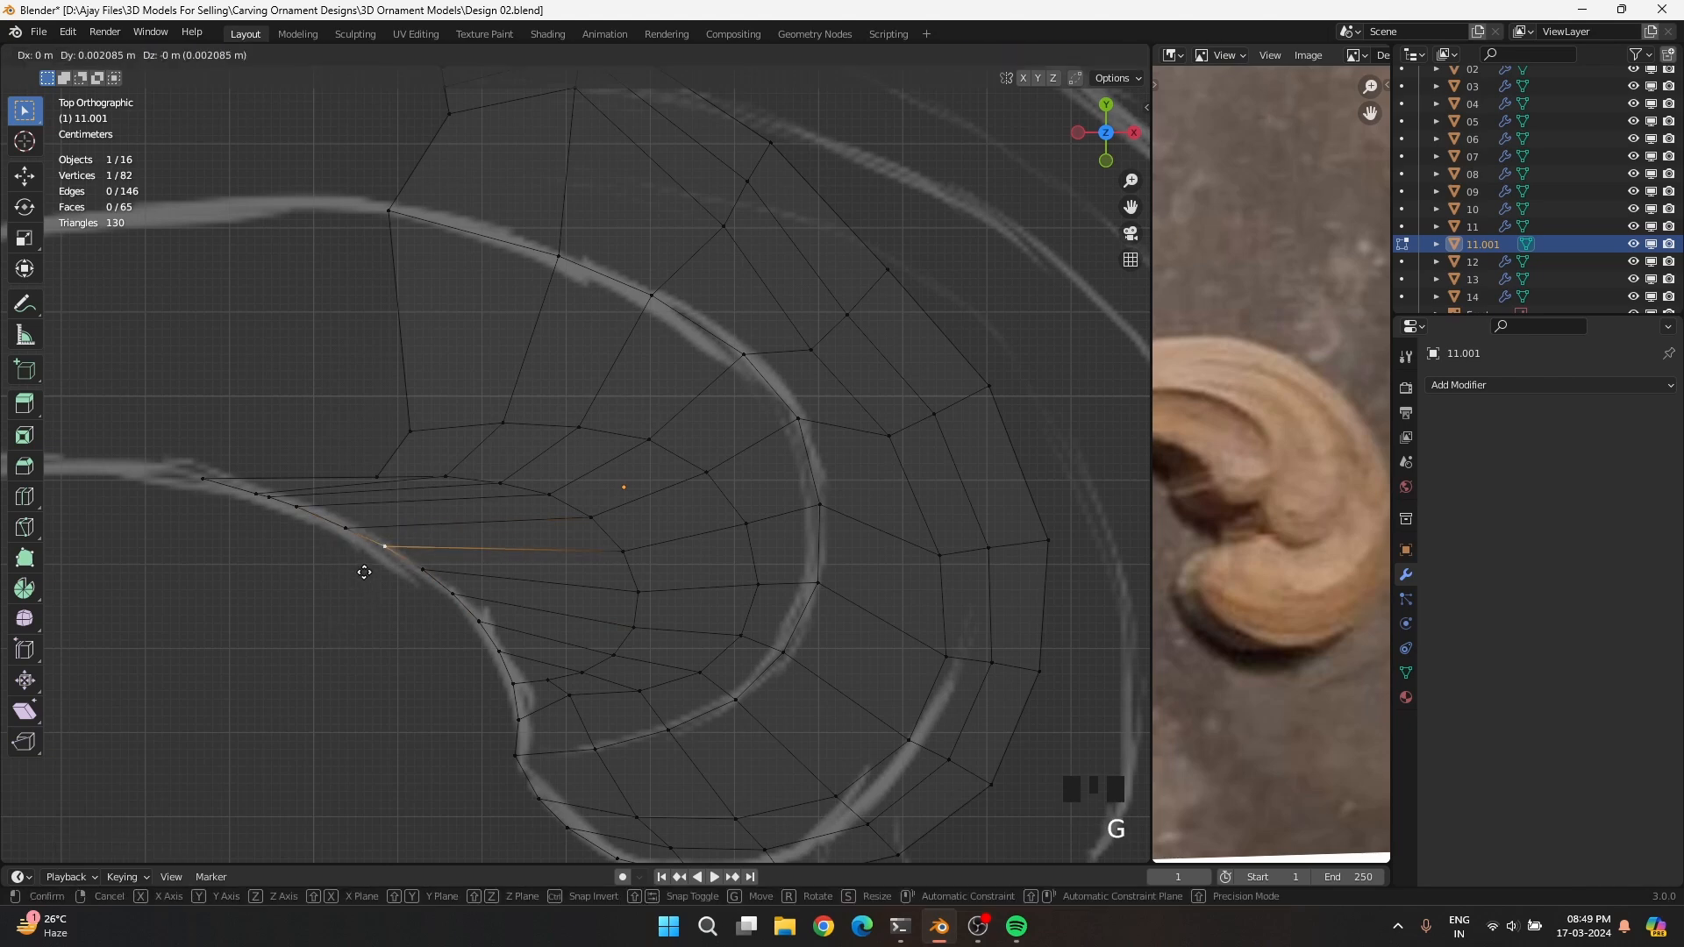
left_click(367, 575)
left_click(369, 576)
left_click(342, 532)
key("g")
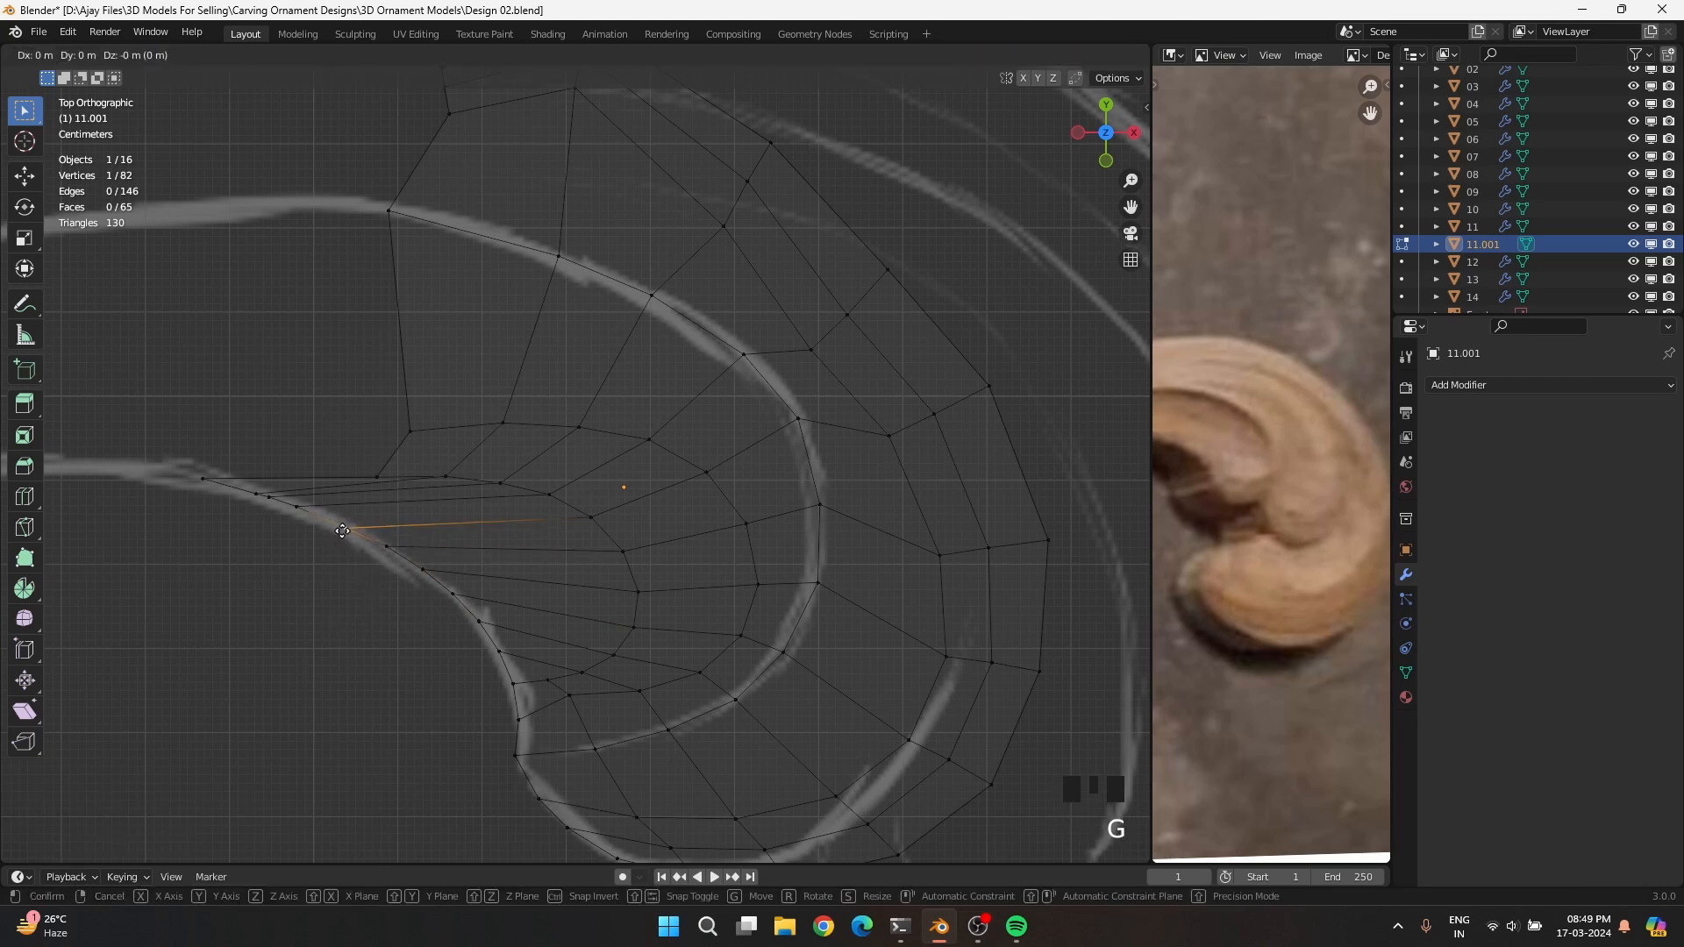
left_click(344, 527)
left_click(281, 518)
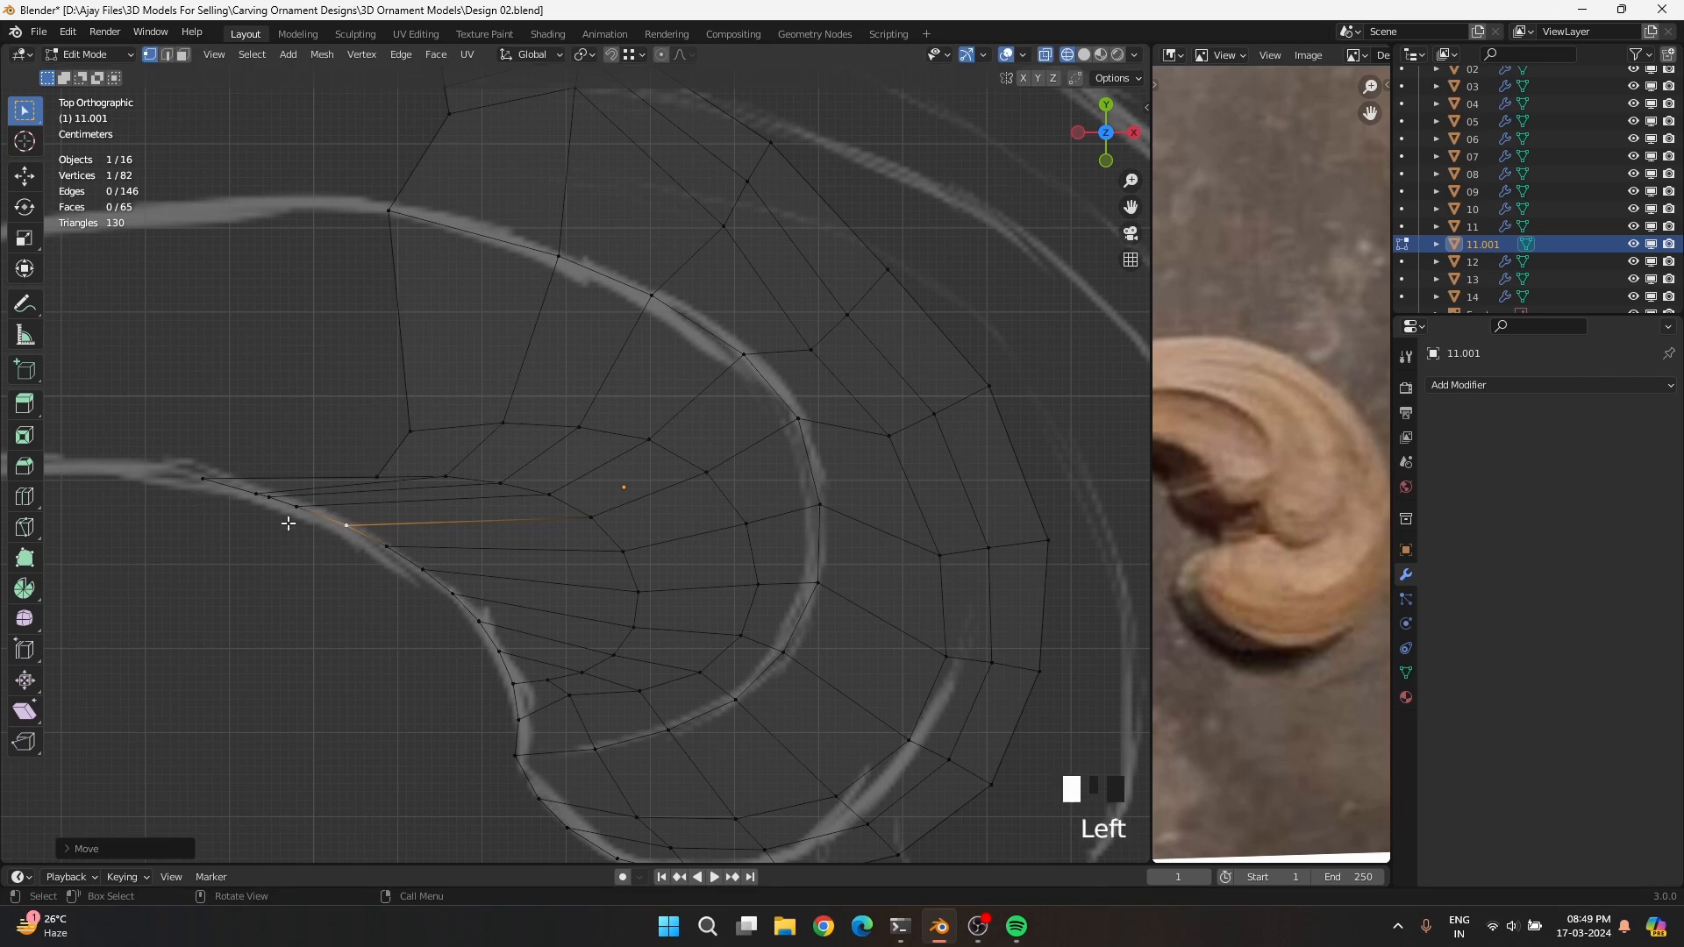
key("g")
left_click(298, 525)
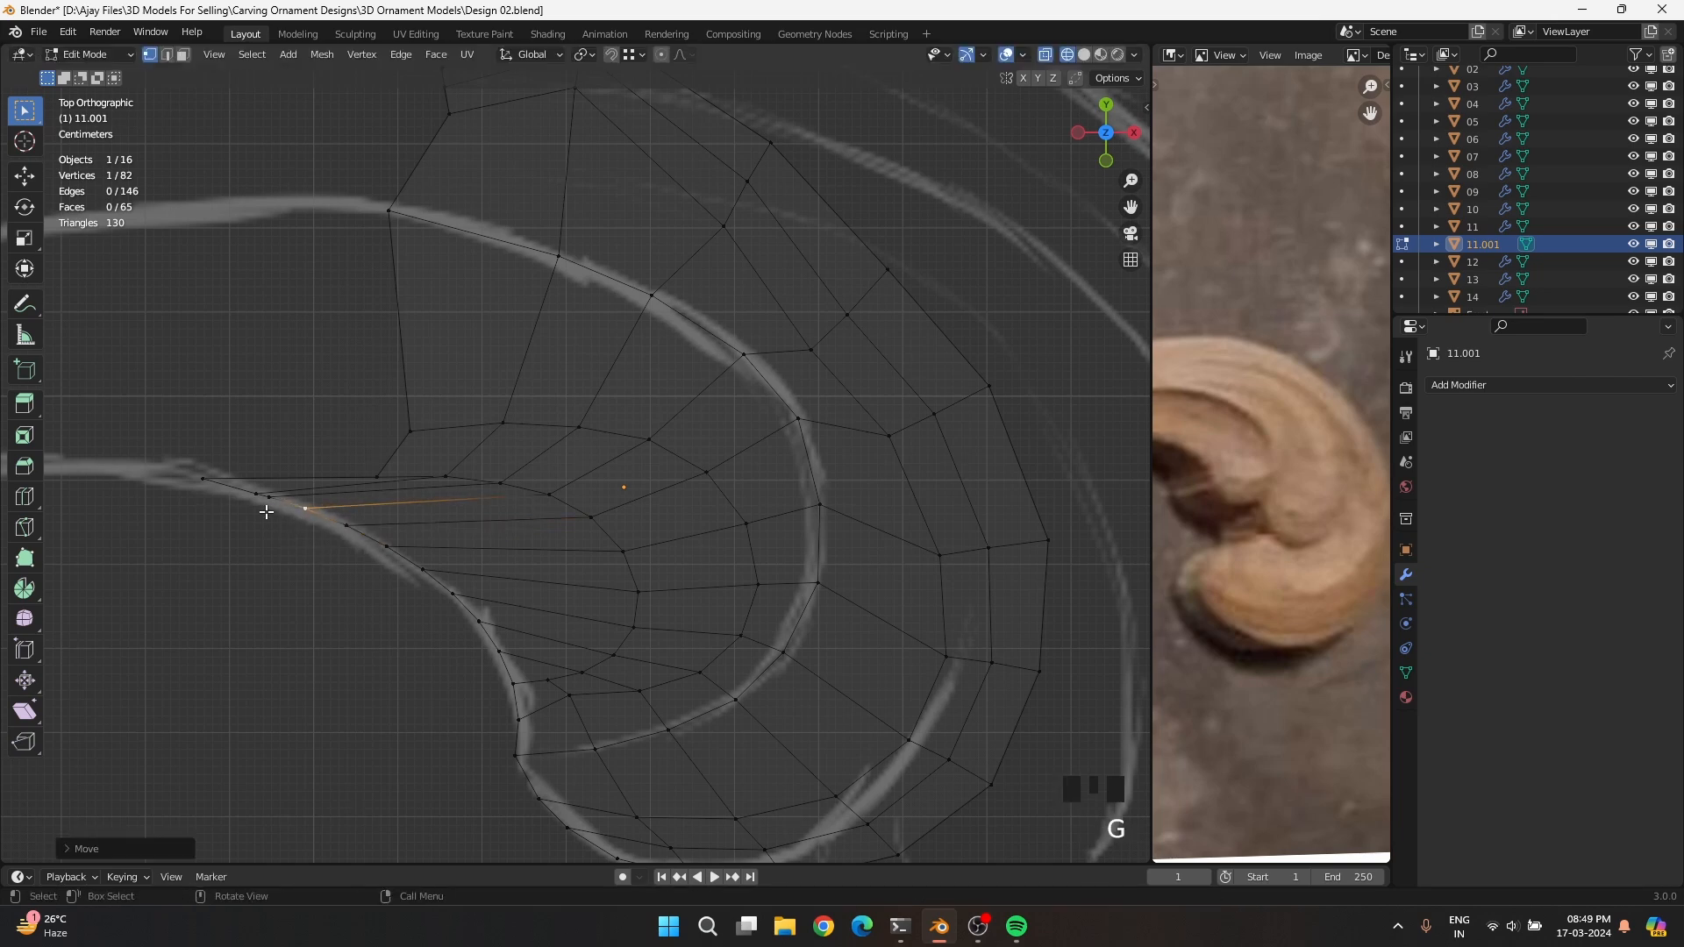
Move the crowded inner vertices at the open left end up and left, away from the lower rim, and spread them apart
left_click_drag(358, 453, 451, 482)
key("g")
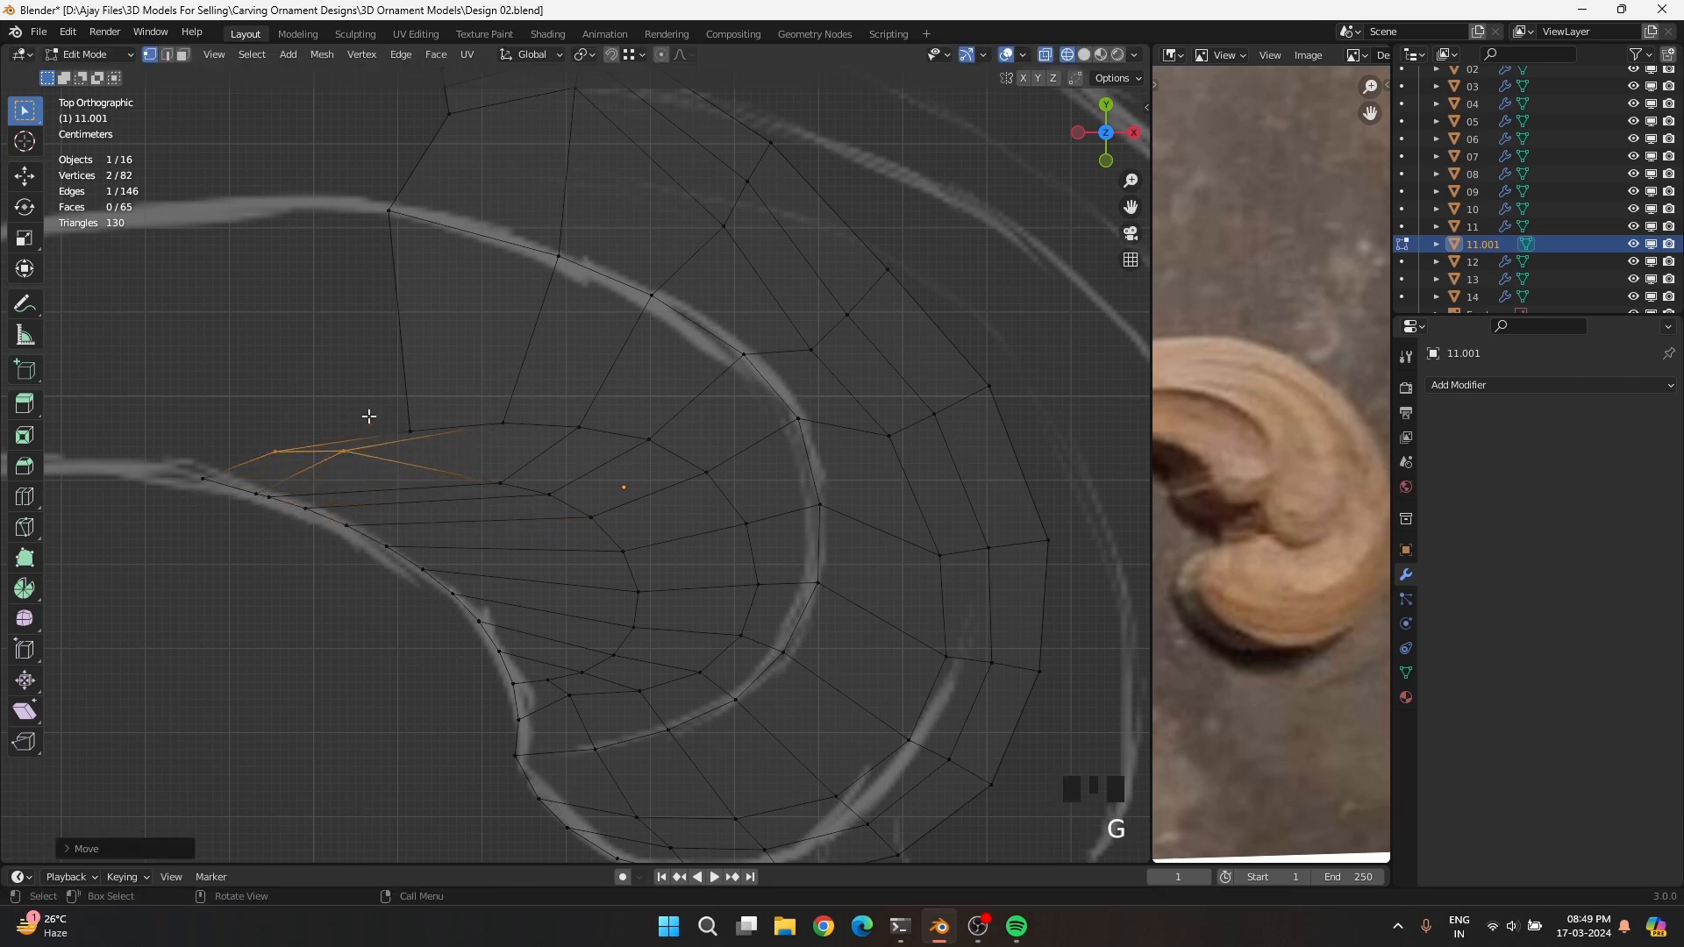
left_click(421, 449)
key("g")
left_click(342, 409)
left_click(286, 460)
key("g")
left_click(275, 433)
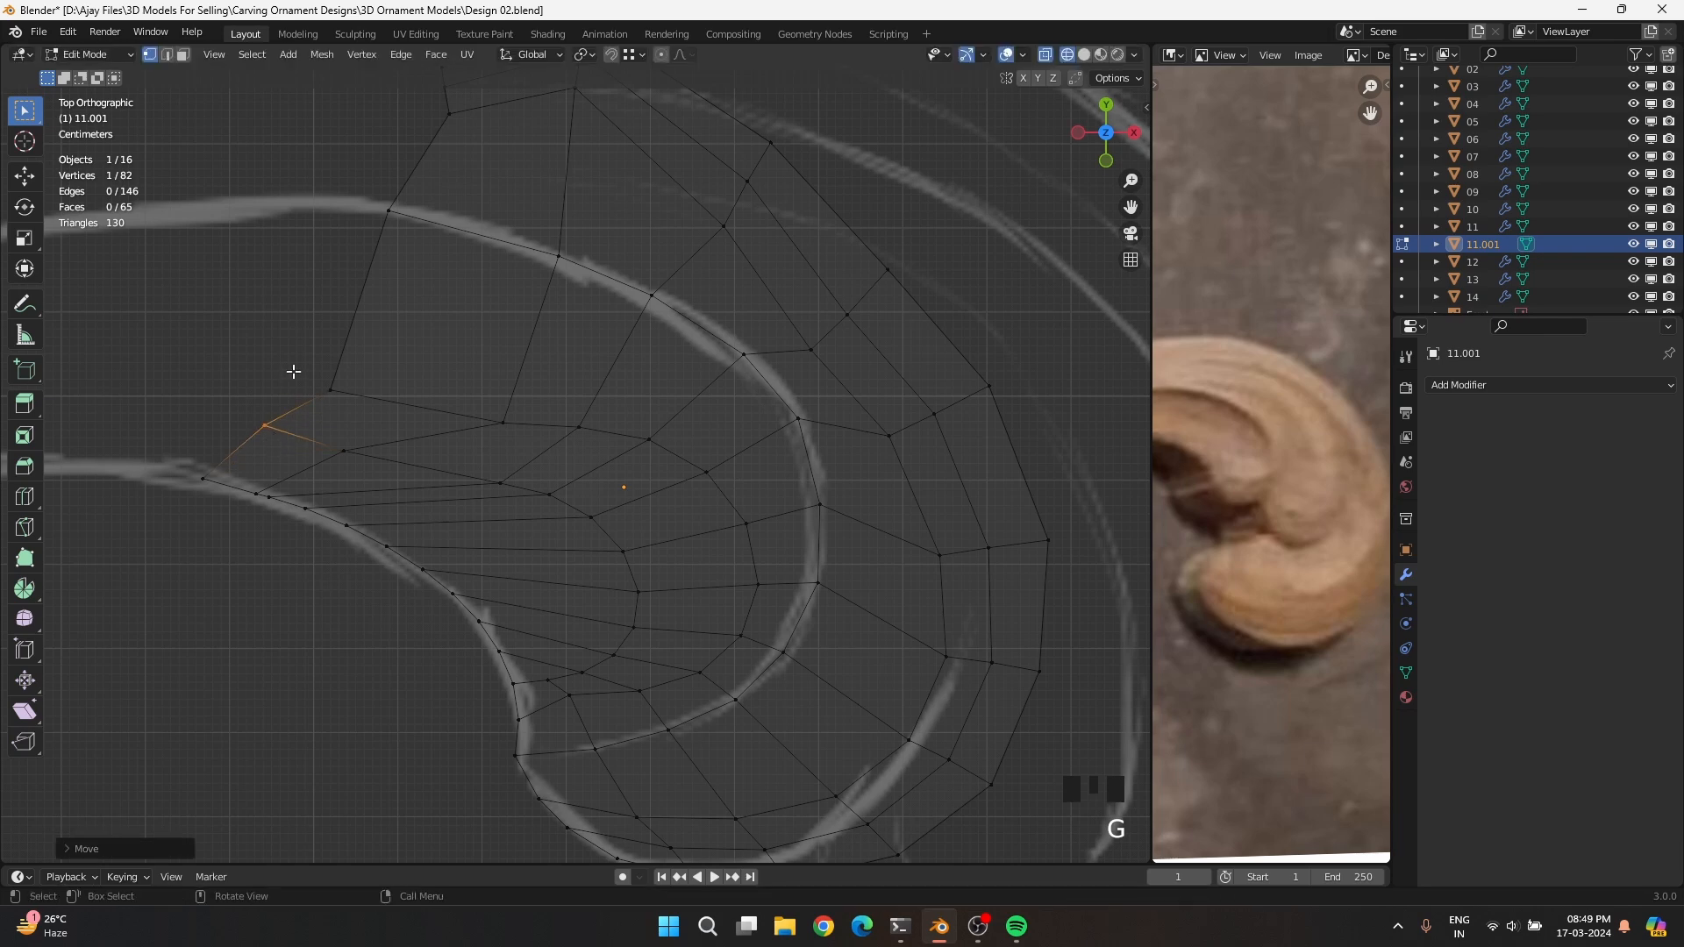
left_click(340, 397)
key("g")
left_click(322, 366)
Raise the neighbouring inner column of vertices and lift the open-edge vertices to even out the face spacing
left_click_drag(444, 391, 514, 487)
key("g")
left_click(478, 397)
key("g")
left_click(495, 463)
left_click_drag(329, 442, 361, 463)
key("g")
left_click(362, 445)
left_click_drag(248, 421, 288, 436)
key("g")
left_click(289, 407)
left_click(330, 372)
key("g")
left_click(333, 338)
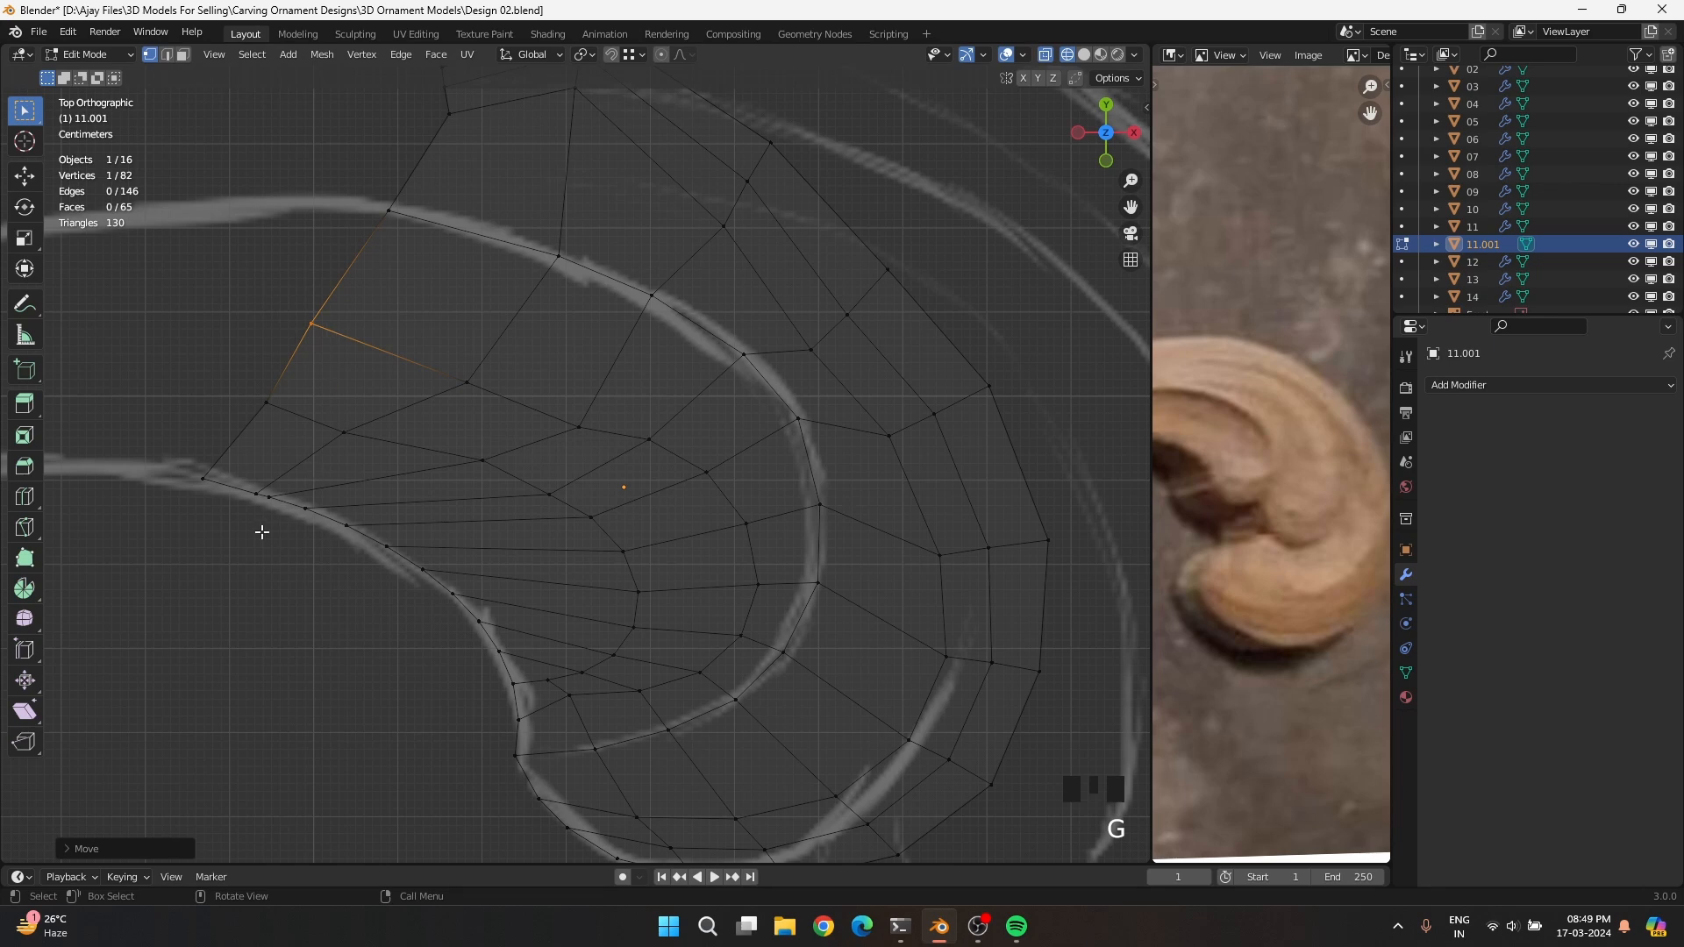
Slide the leftmost rim vertices further left along the lower outline and move the two open-edge vertices above them left
left_click(254, 492)
key("g")
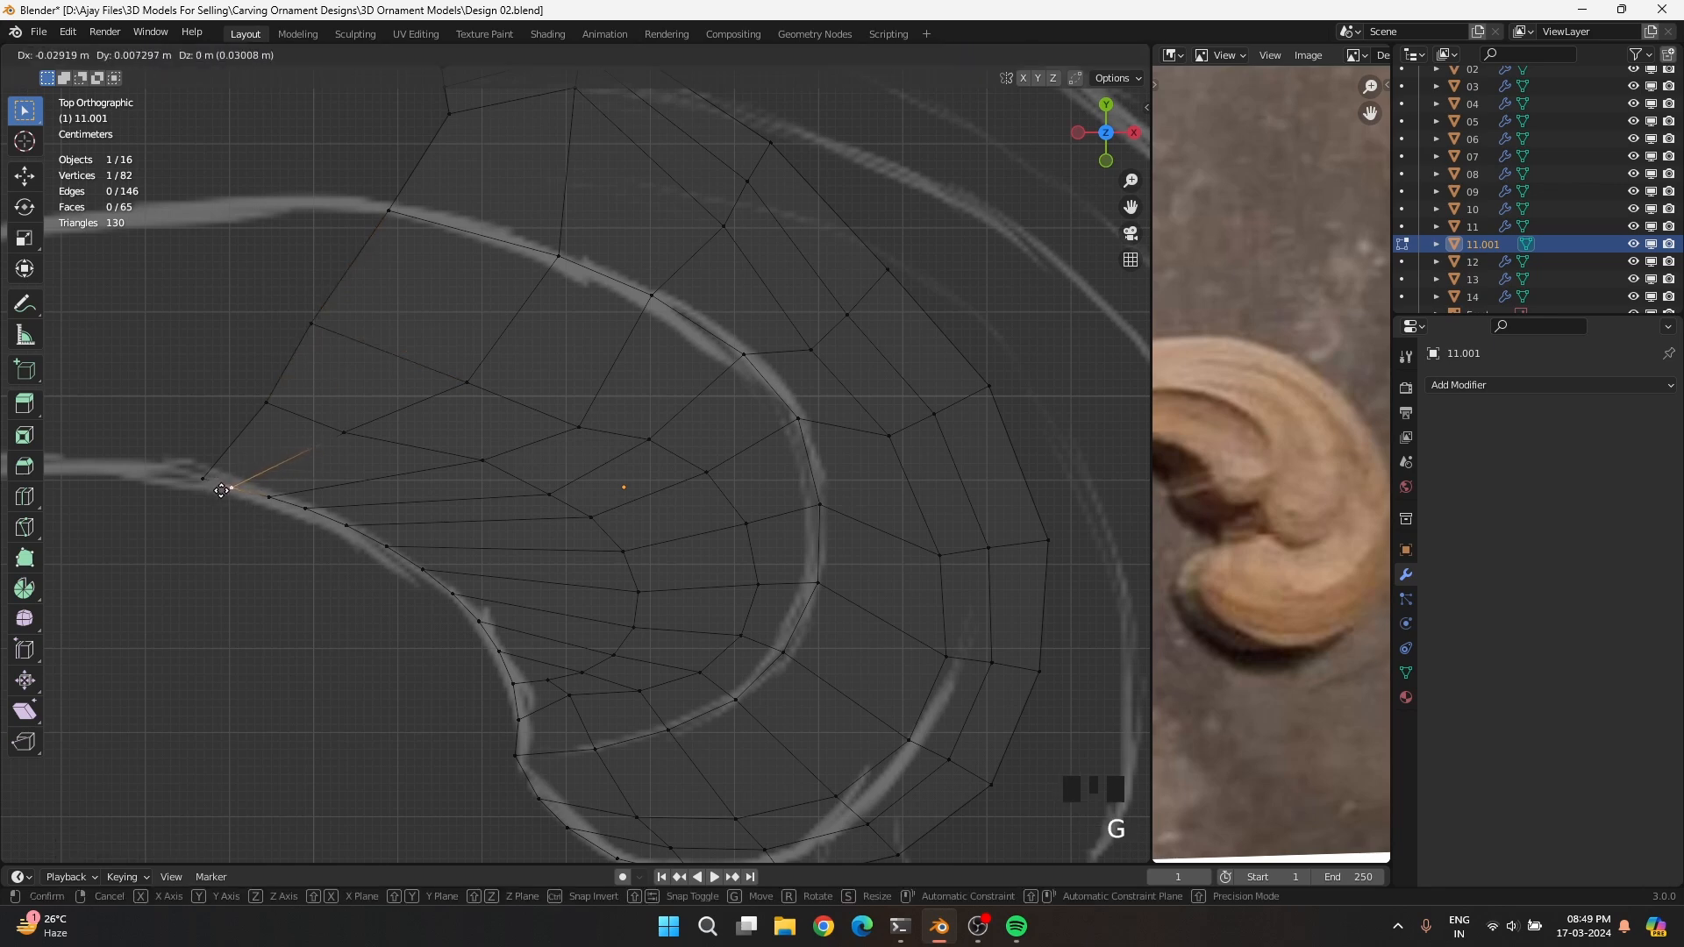
left_click(198, 485)
left_click(270, 396)
key("g")
left_click(221, 395)
left_click(311, 336)
key("g")
left_click(246, 313)
Fine-tune the two lower open-edge vertices and slide the edge vertex above them left along the middle sketched outline
left_click(229, 400)
key("g")
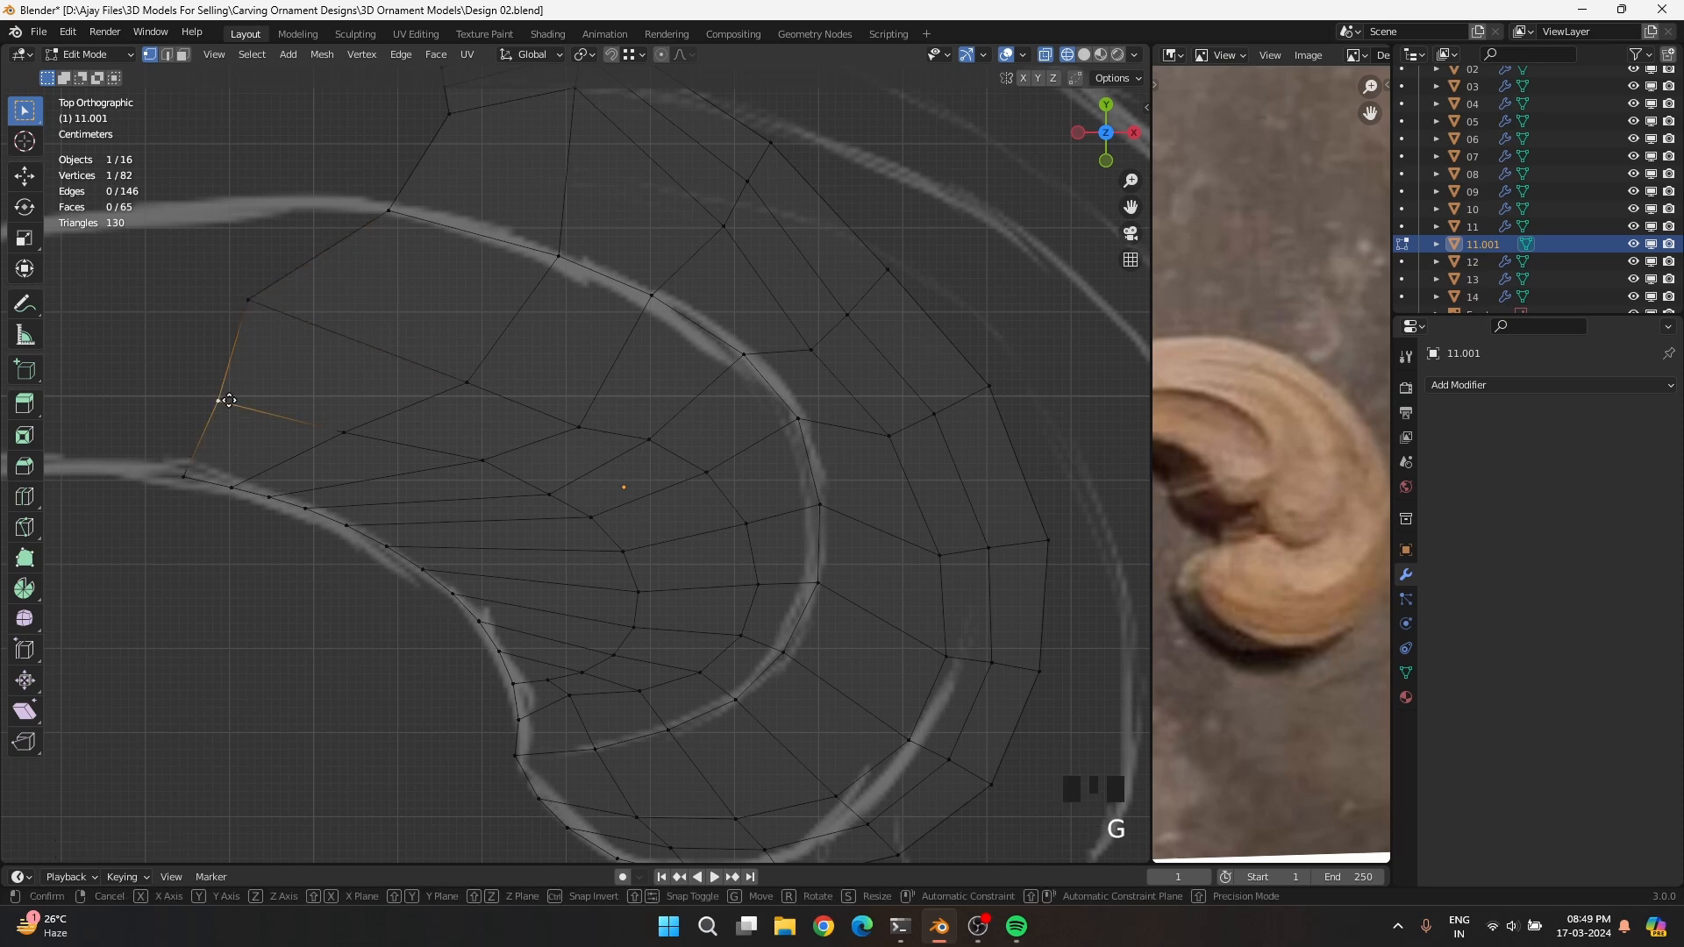
left_click(231, 396)
left_click(246, 305)
key("g")
left_click(241, 316)
key("g")
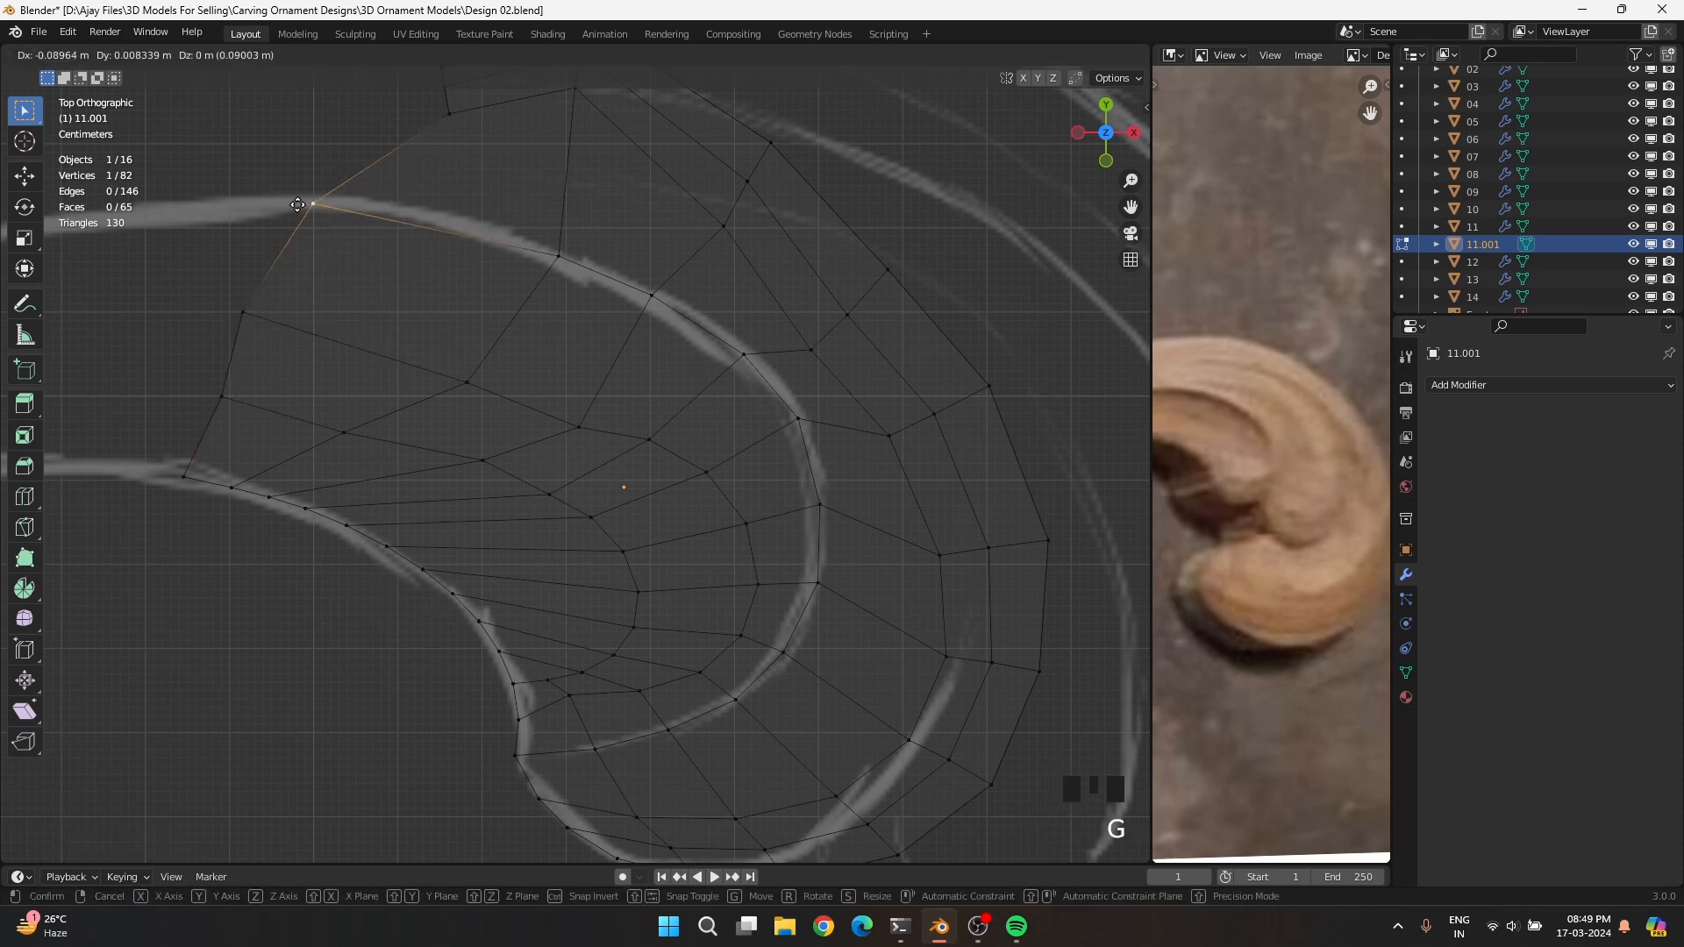
left_click(375, 120)
Move the three upper open-edge vertices left above the middle outline, placing the topmost one on the outer sketched outline
middle_click_drag(365, 315, 379, 352, "shift")
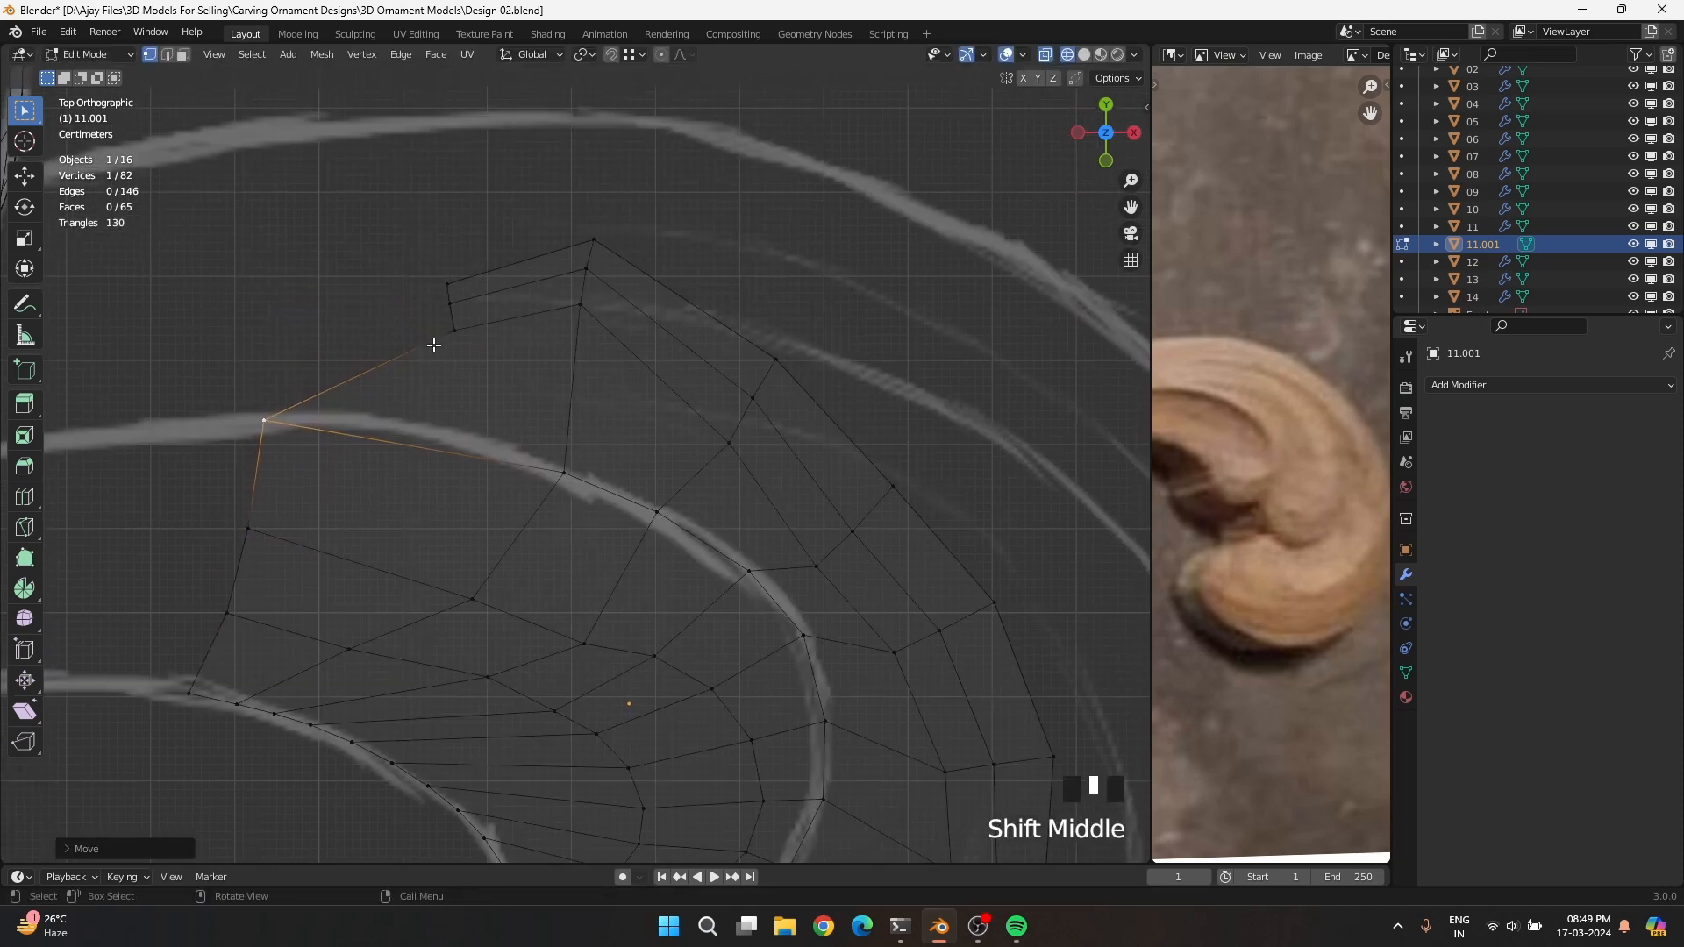
left_click(454, 327)
key("g")
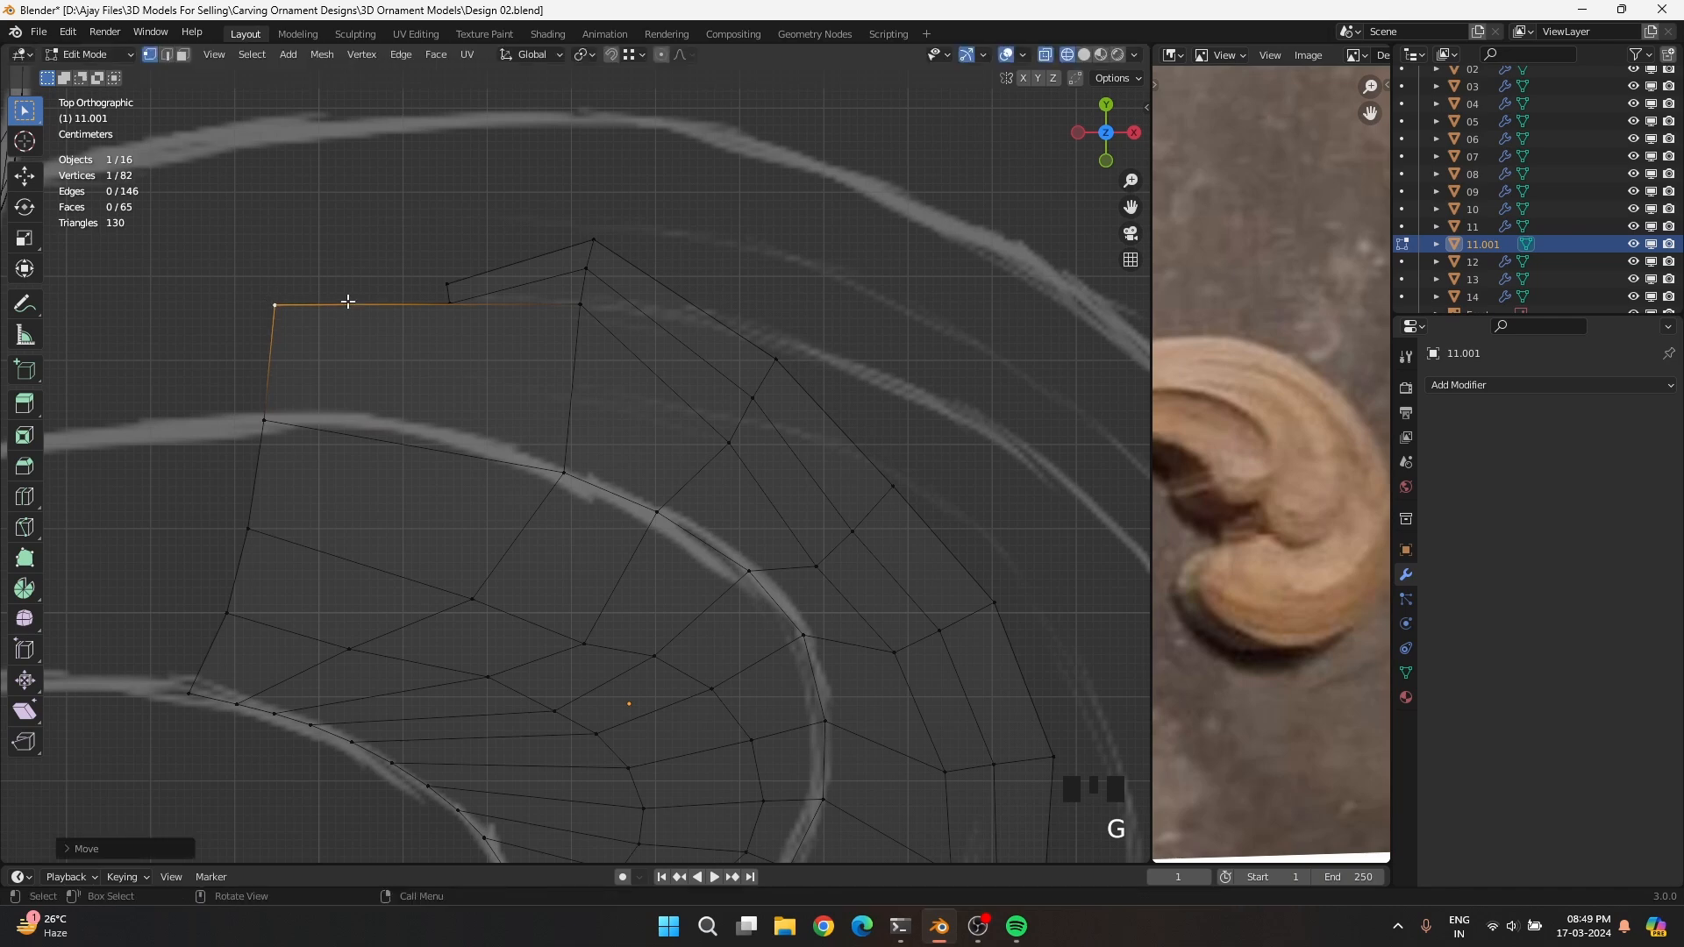
left_click(443, 301)
key("g")
left_click(239, 213)
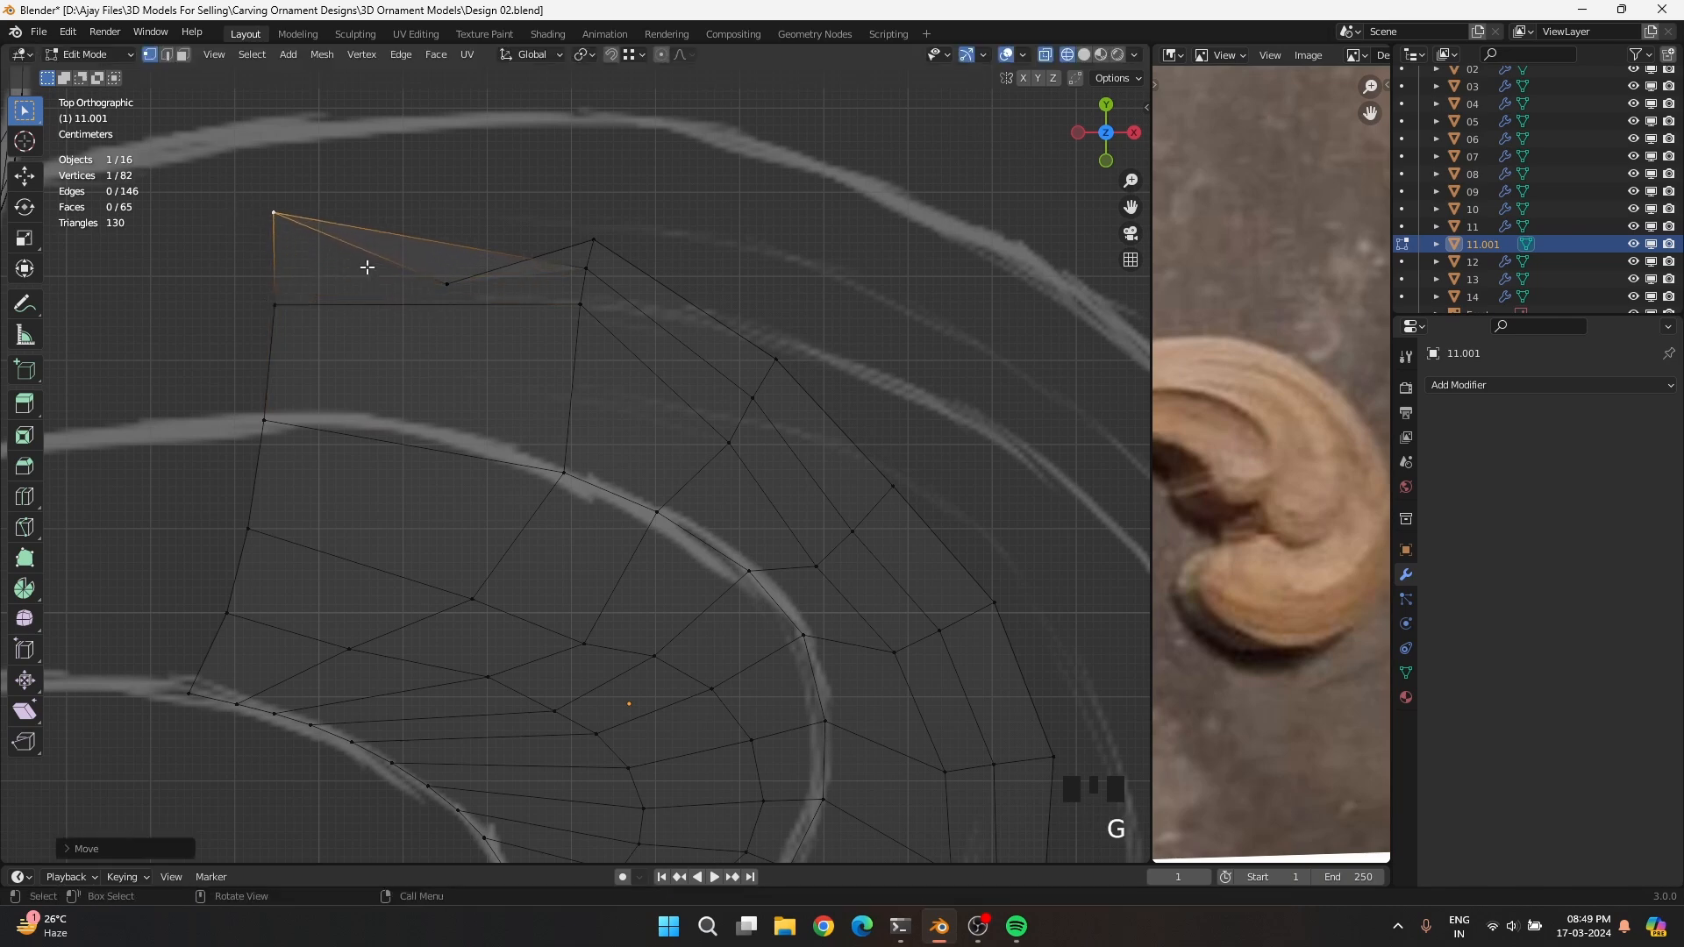
key("g")
left_click(255, 122)
Lower the two vertices between the middle and outer outlines slightly to even out the spacing on the open edge
left_click(269, 303)
key("g")
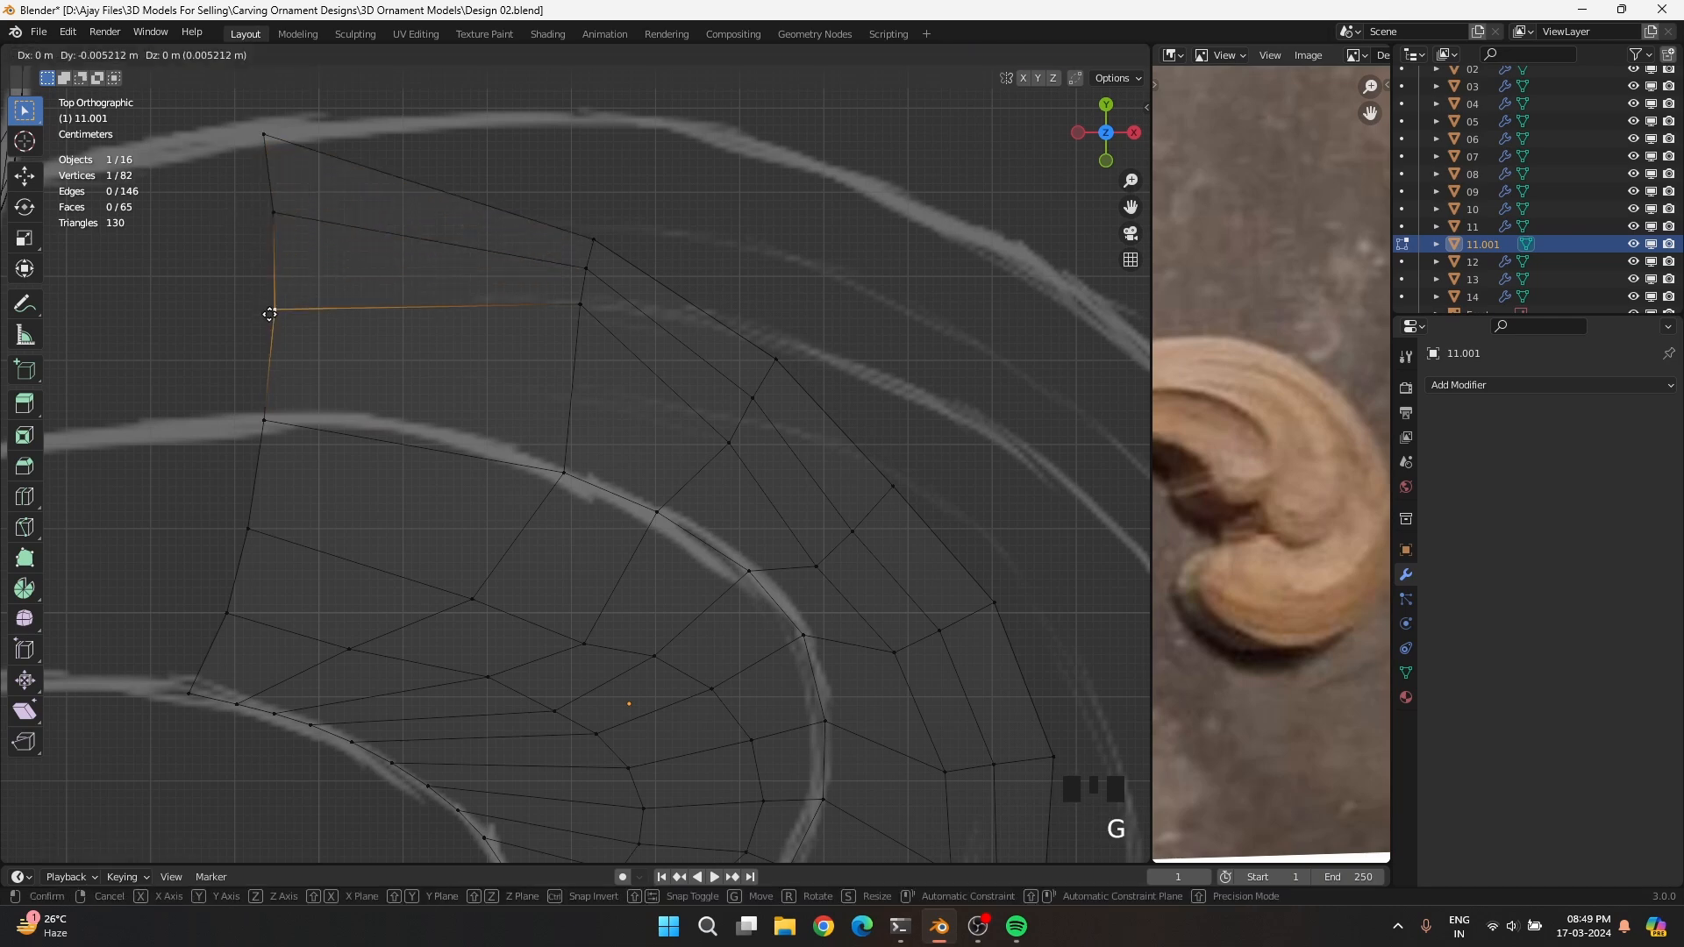
left_click(269, 316)
left_click(263, 222)
key("g")
left_click(265, 239)
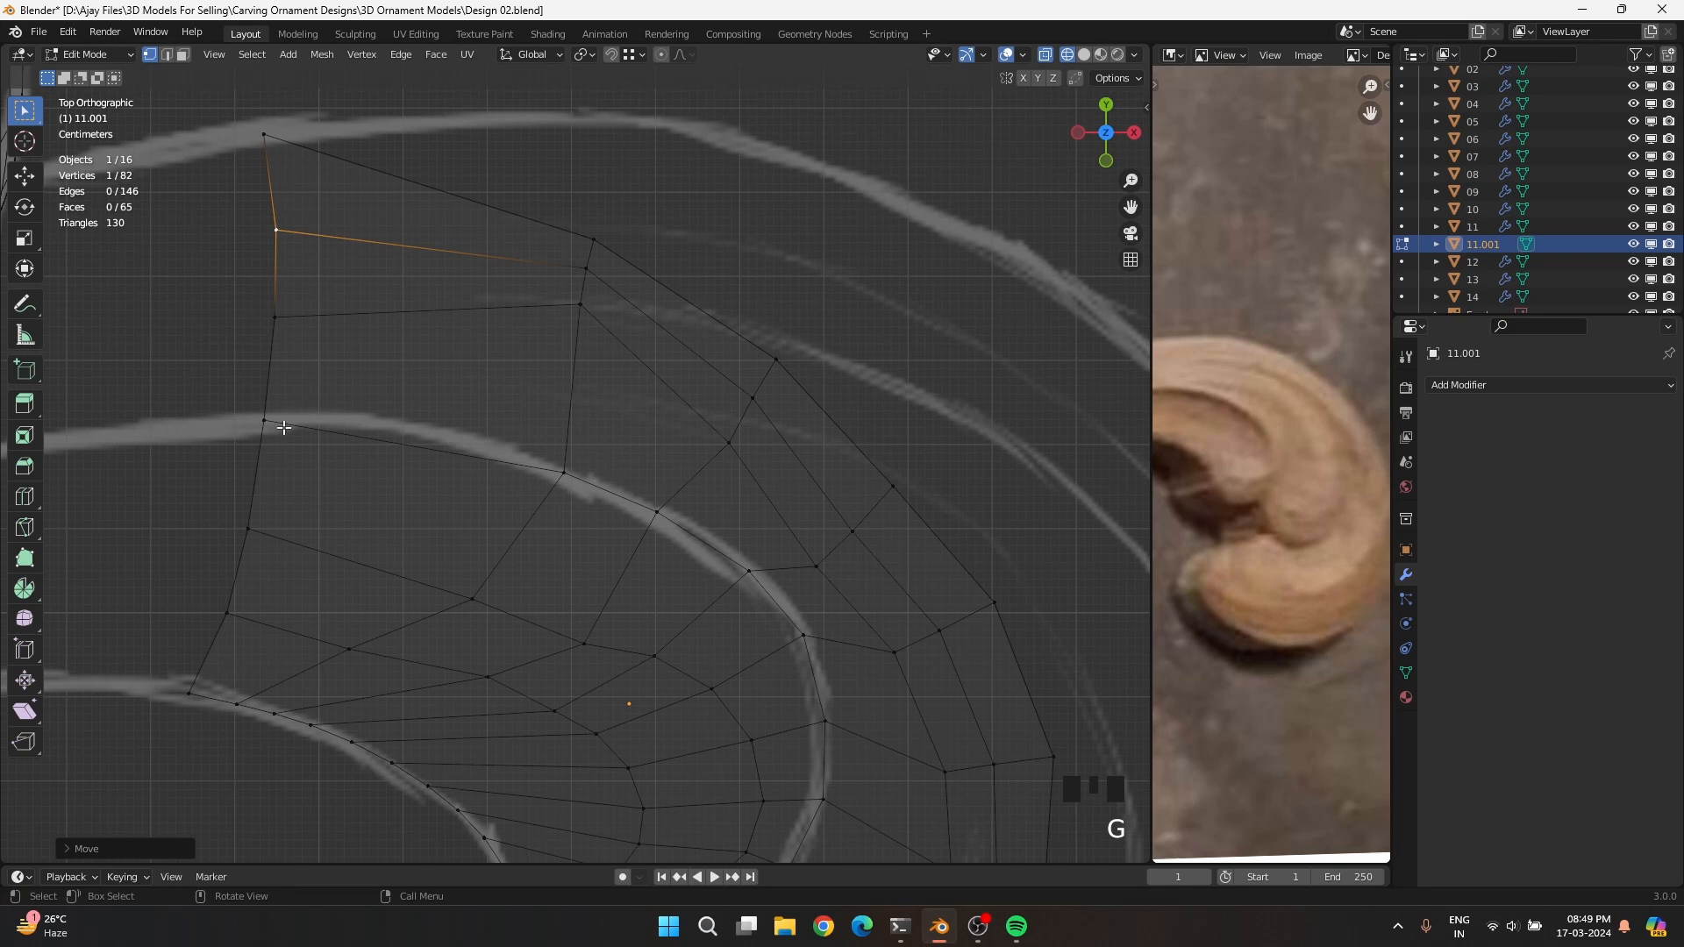
Shift the three middle open-edge vertices left and rotate them upright, then move the five-vertex run between the end vertices left
left_click_drag(230, 542, 312, 301)
key("g")
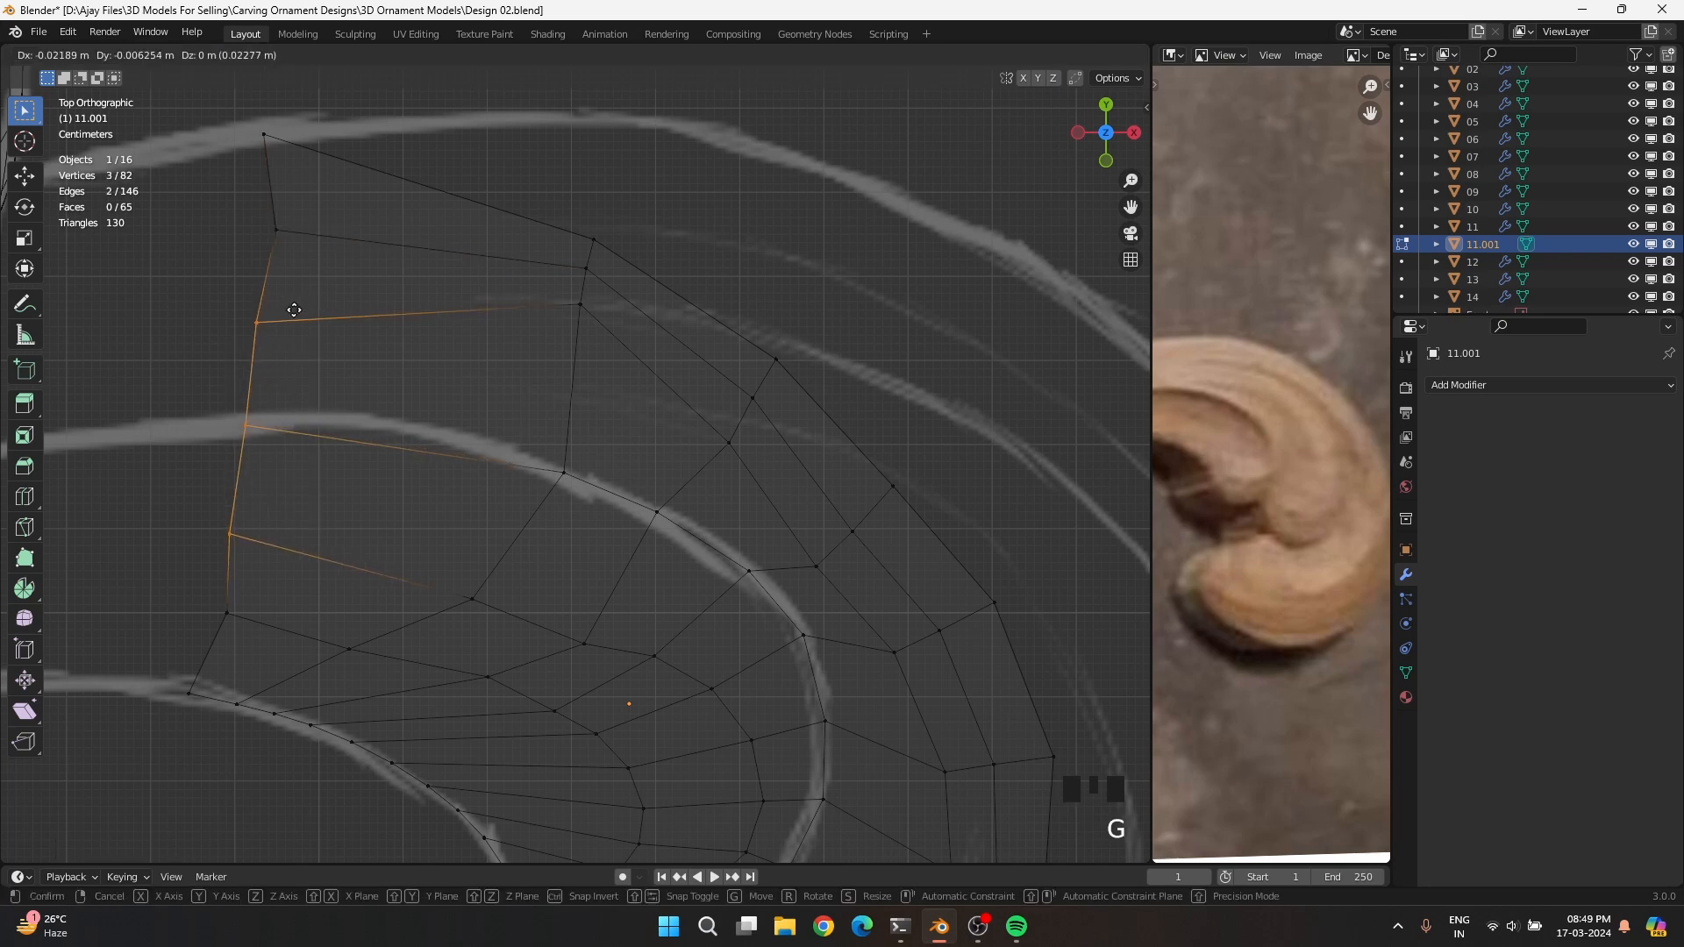
left_click(290, 312)
key("r")
left_click(378, 380)
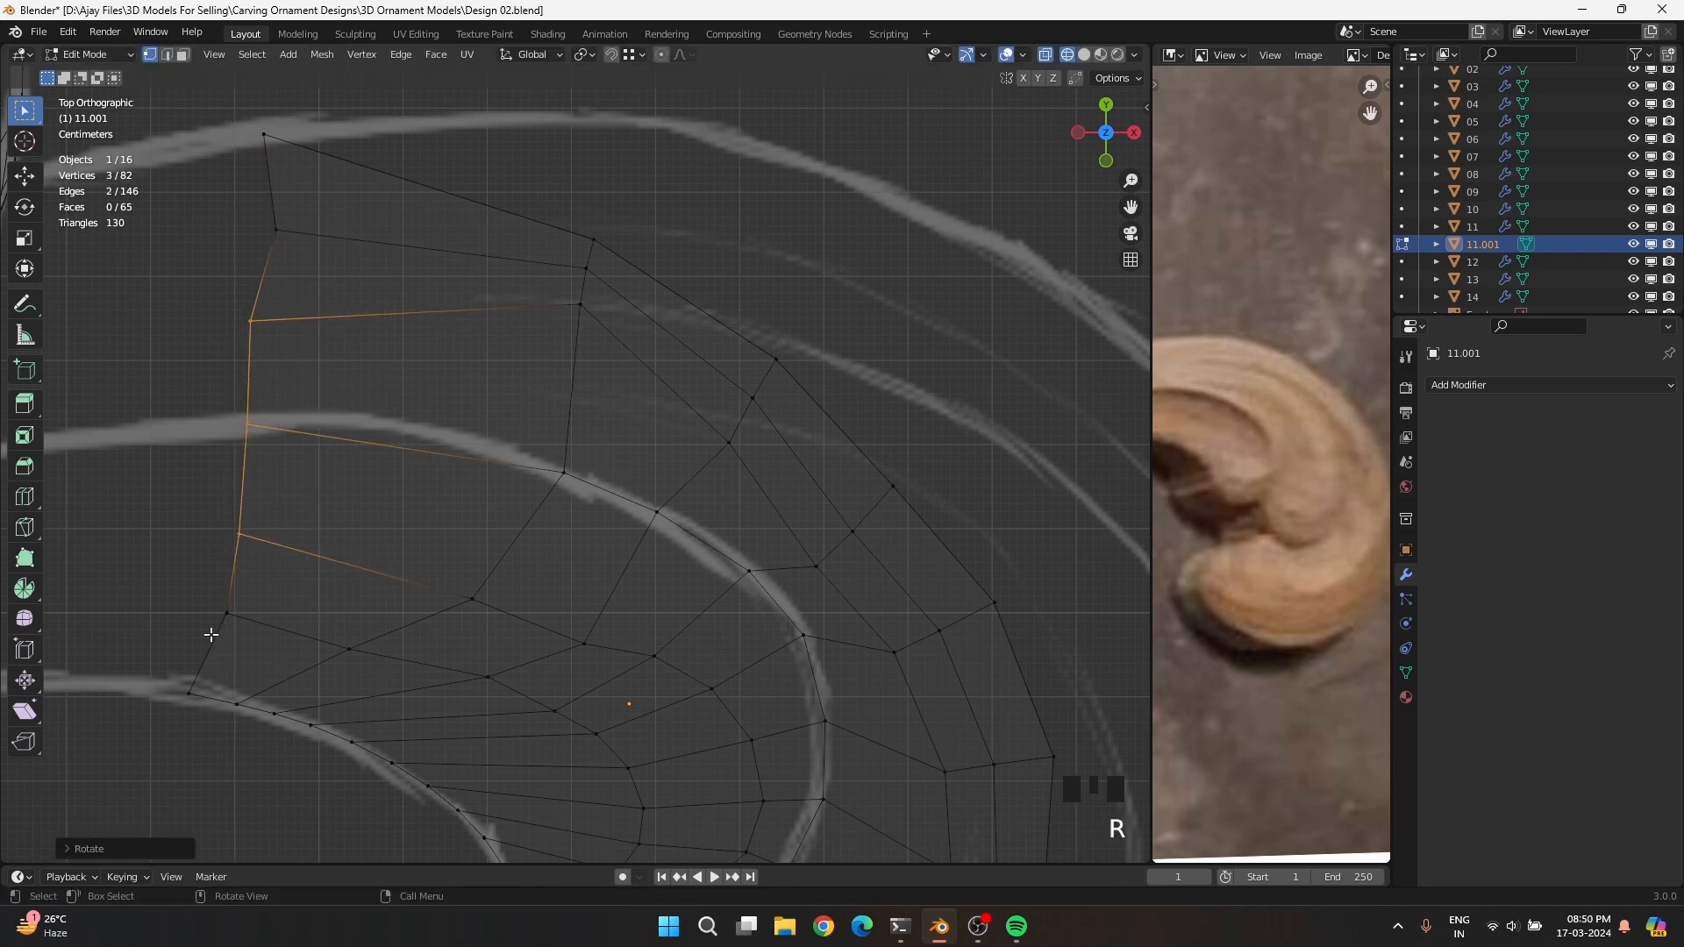
left_click_drag(211, 634, 297, 232)
key("g")
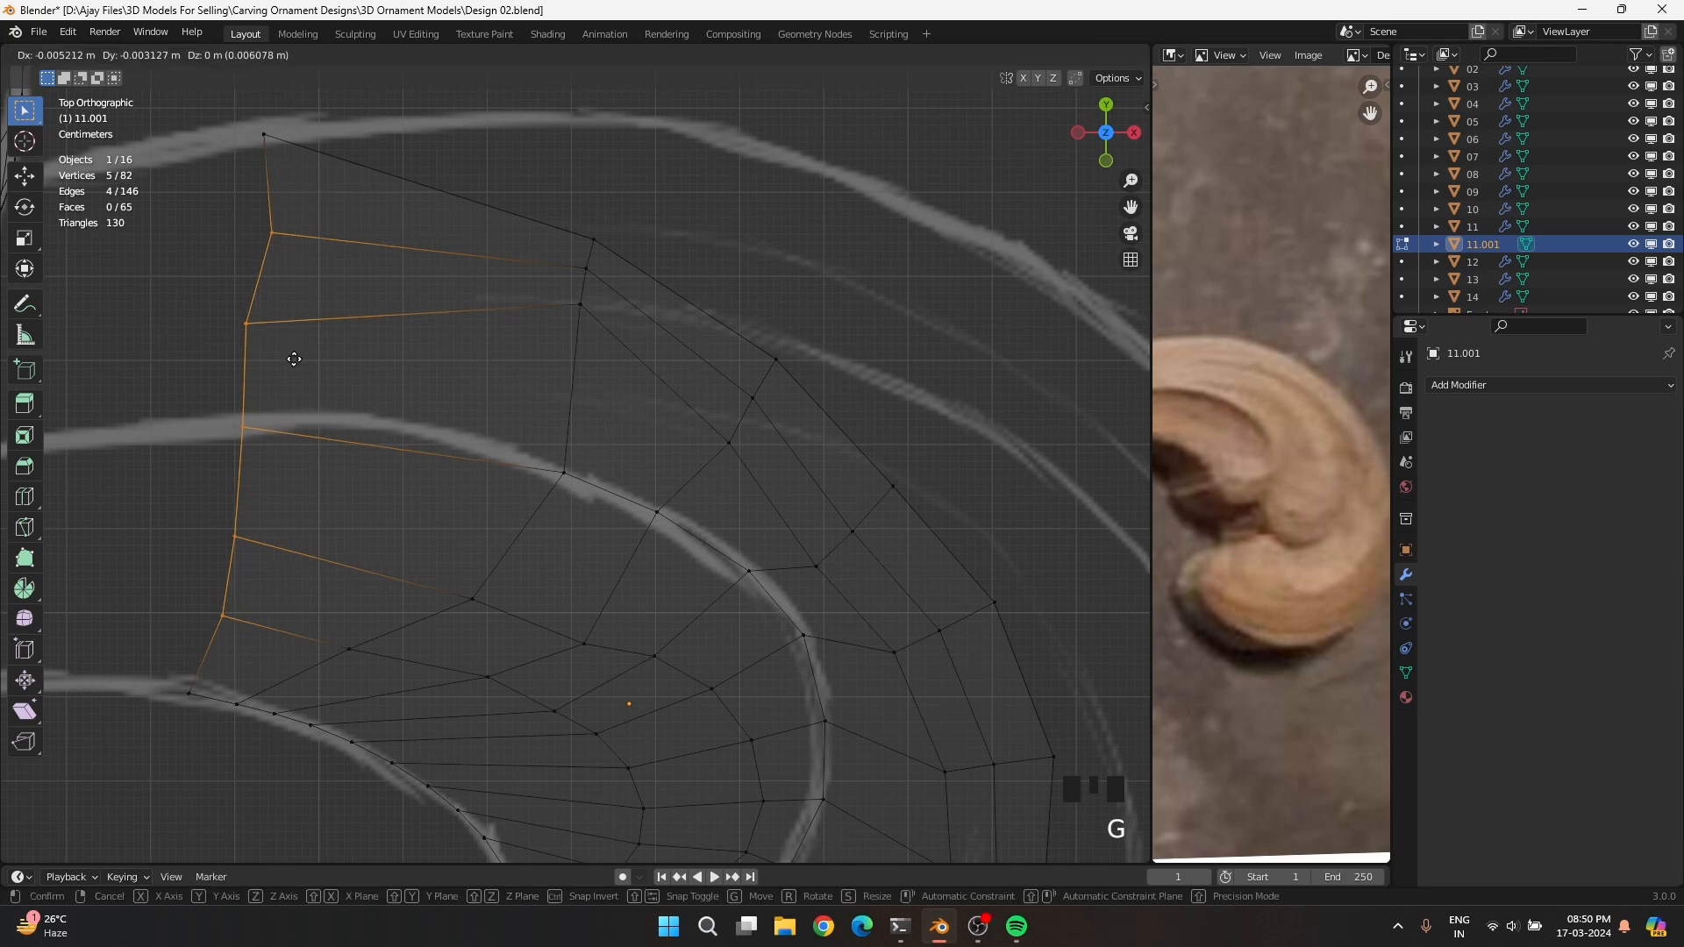
left_click(259, 415)
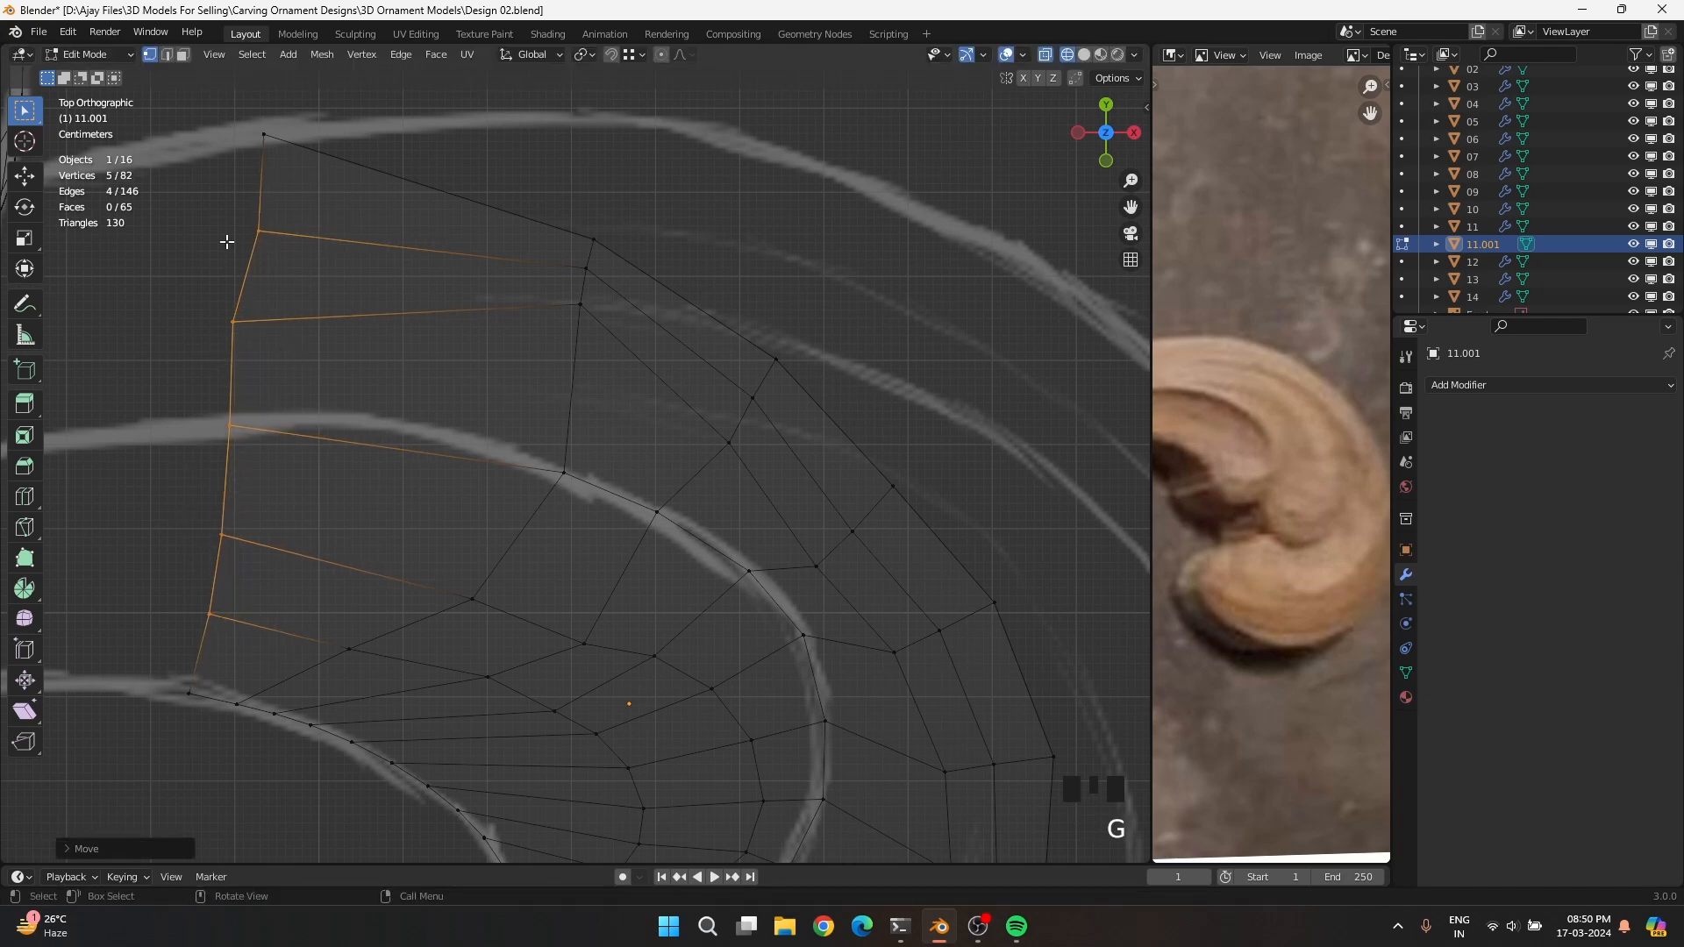
Move the top two open-edge vertices left in line with the edge, keeping the topmost one on the outer outline
left_click(271, 233)
key("g")
left_click(251, 234)
left_click(274, 144)
key("g")
left_click(244, 143)
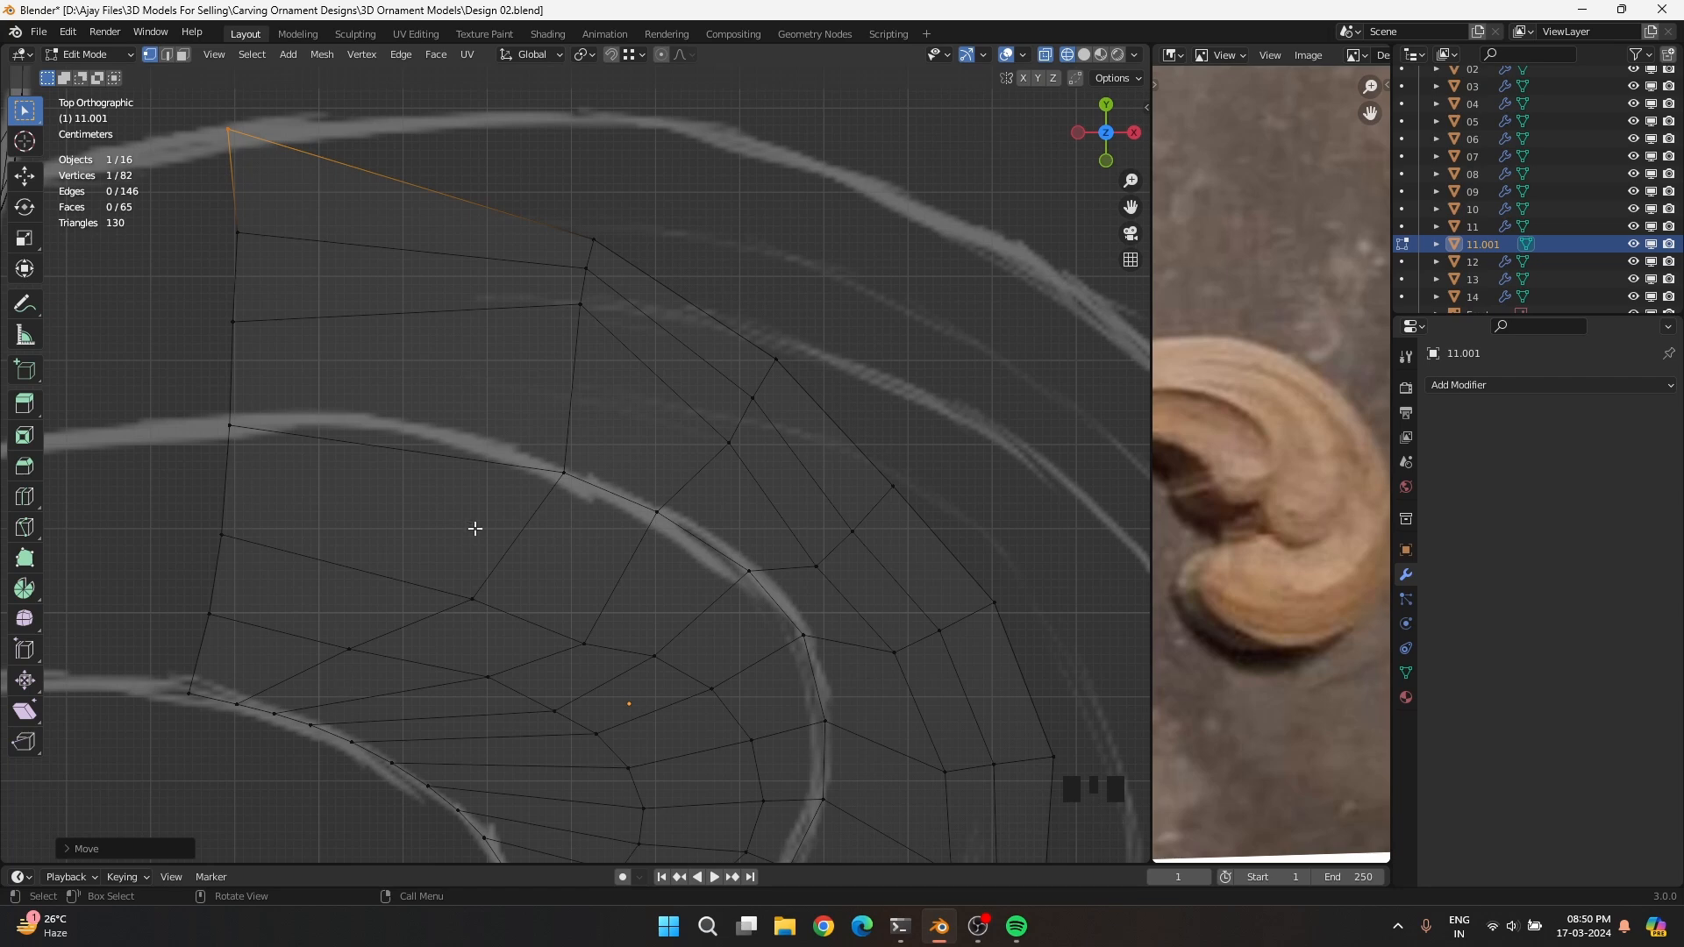
Lower the top three open-edge vertices toward the middle outline, bringing the upper two and the topmost one down further
left_click(598, 238)
scroll(596, 250, "down", 5)
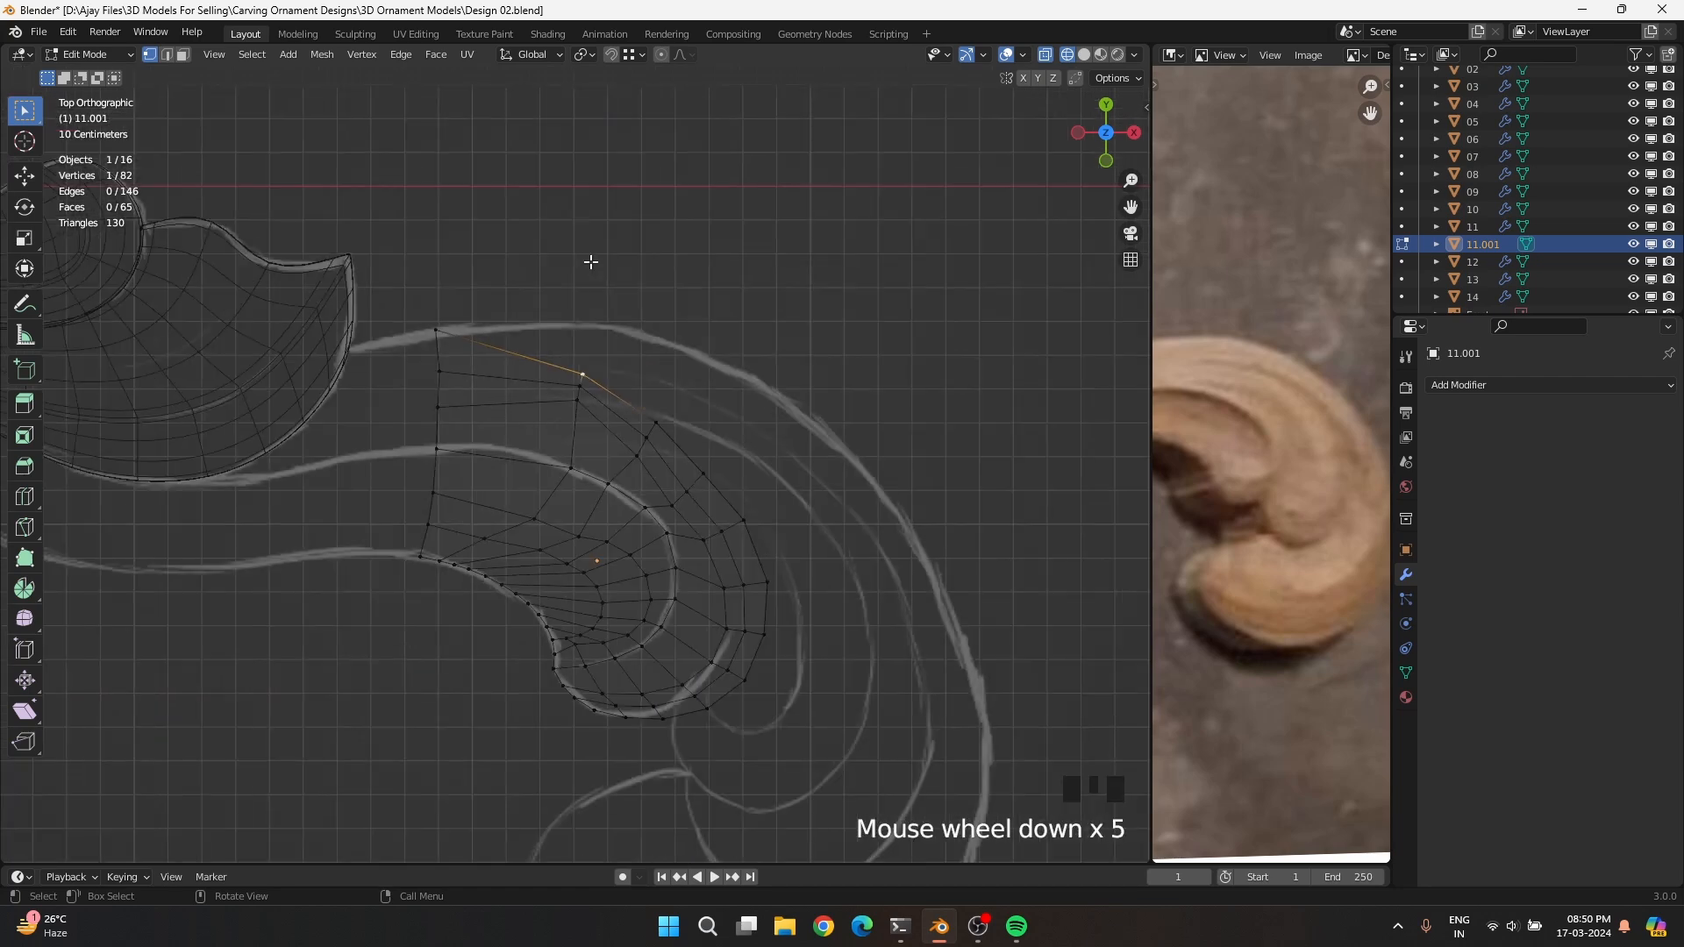
scroll(351, 417, "up", 3)
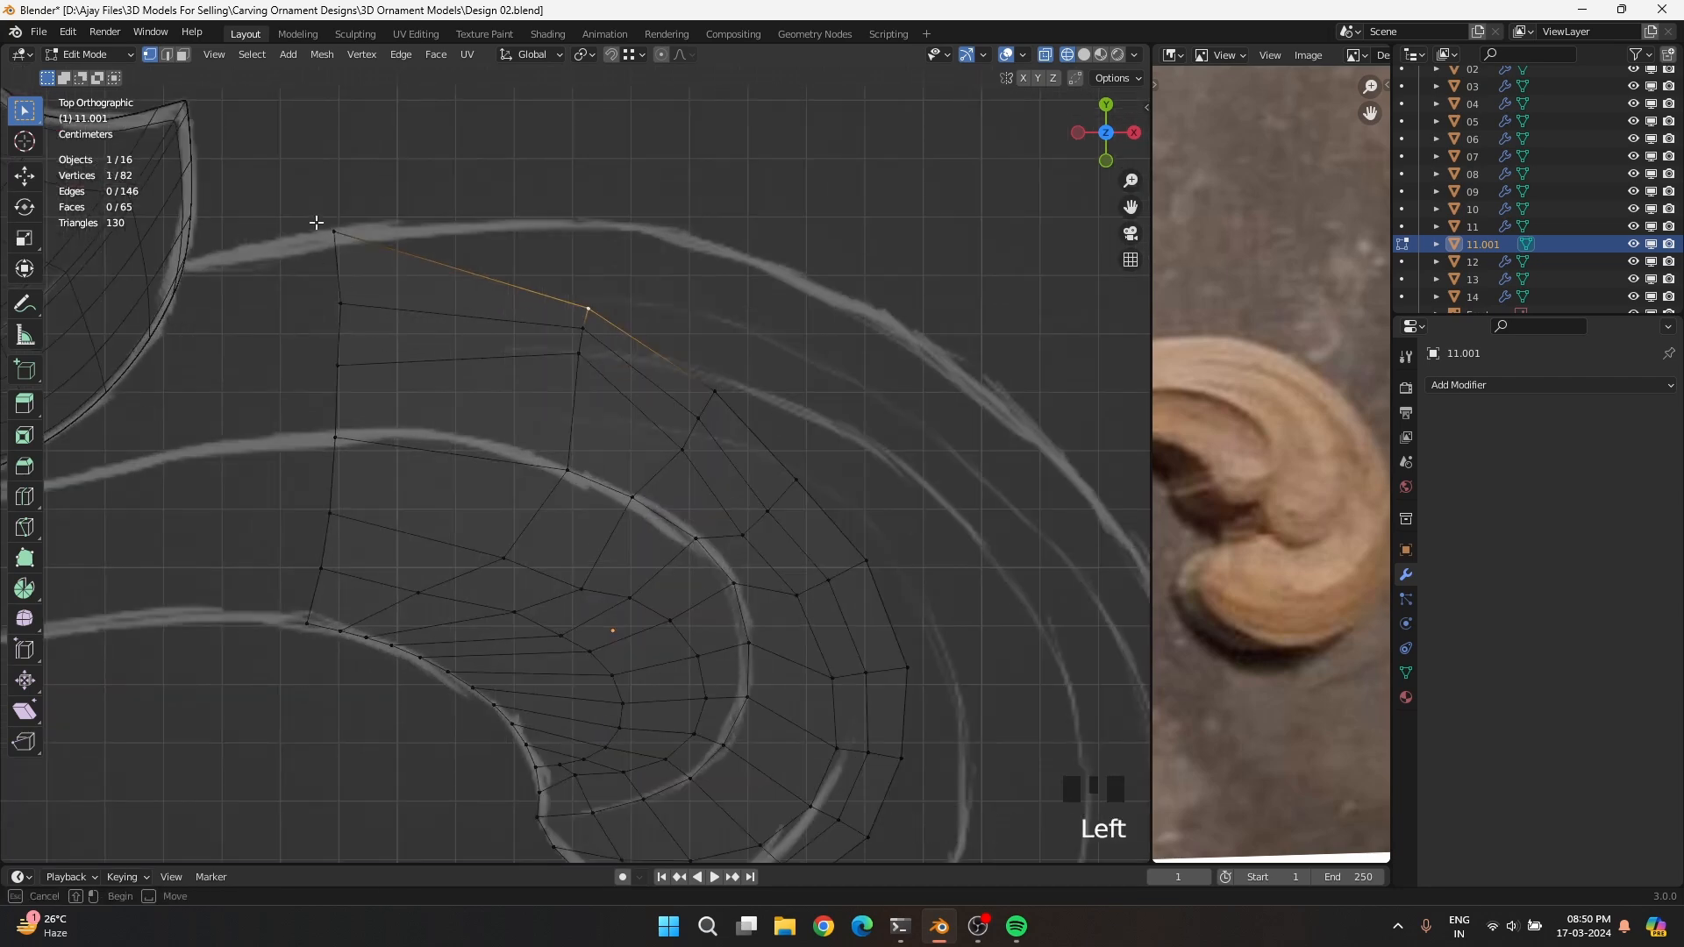
left_click_drag(316, 225, 372, 391)
key("g")
left_click(369, 425)
left_click_drag(290, 255, 348, 372)
key("g")
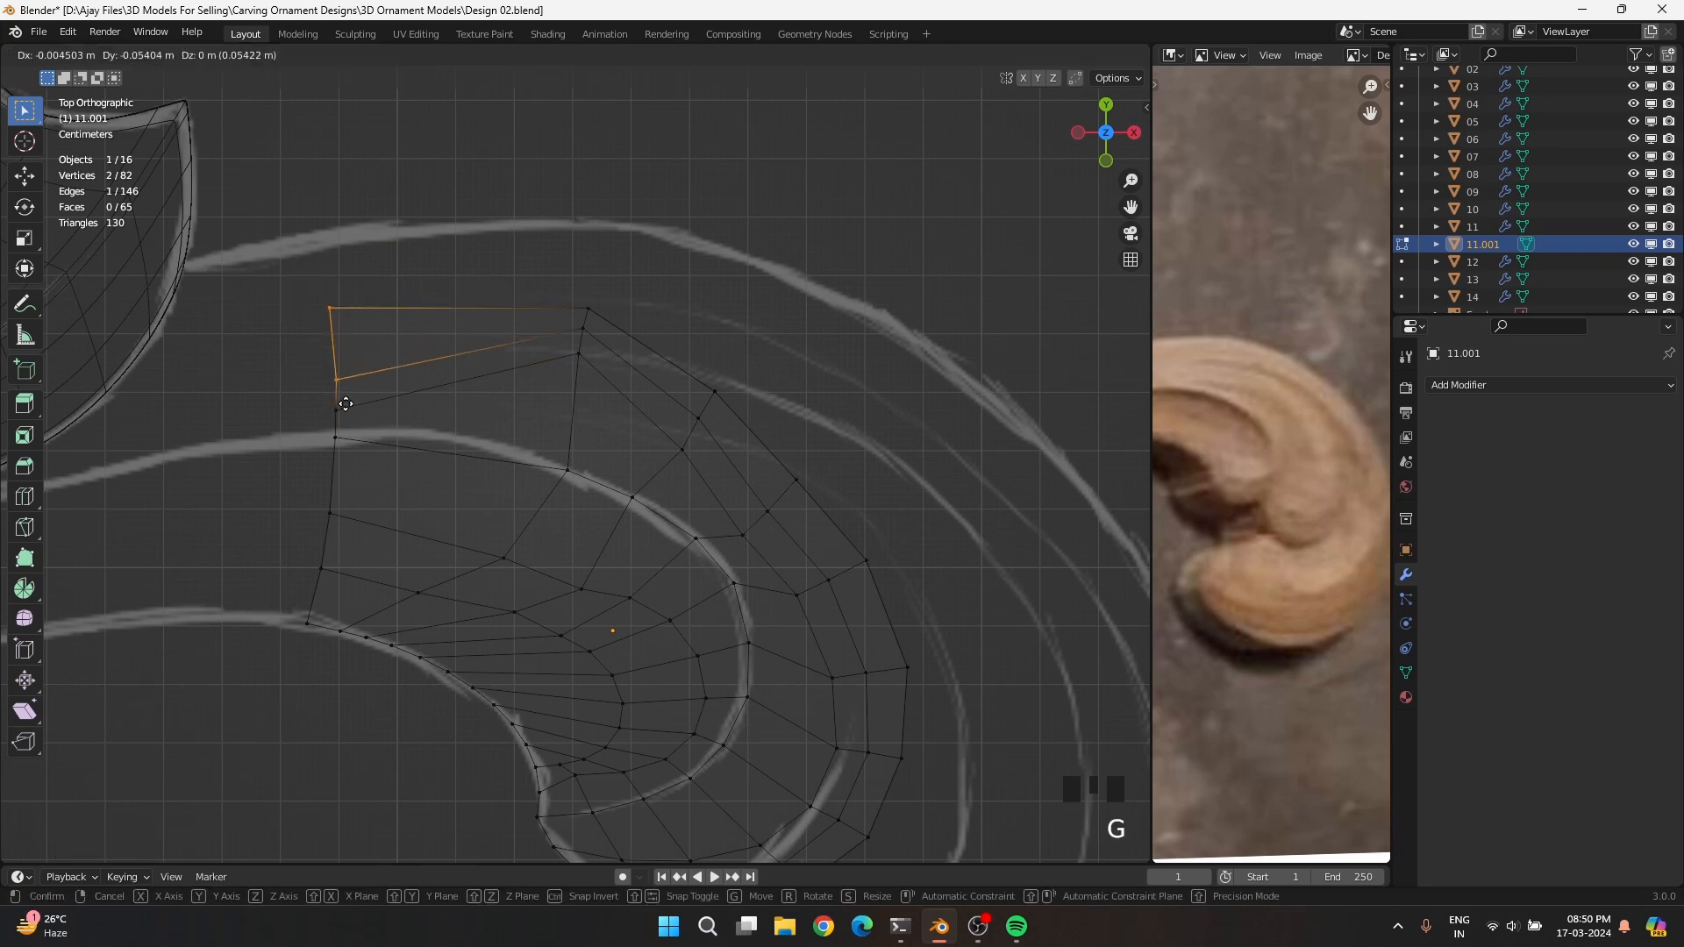
left_click(344, 407)
left_click(327, 310)
key("g")
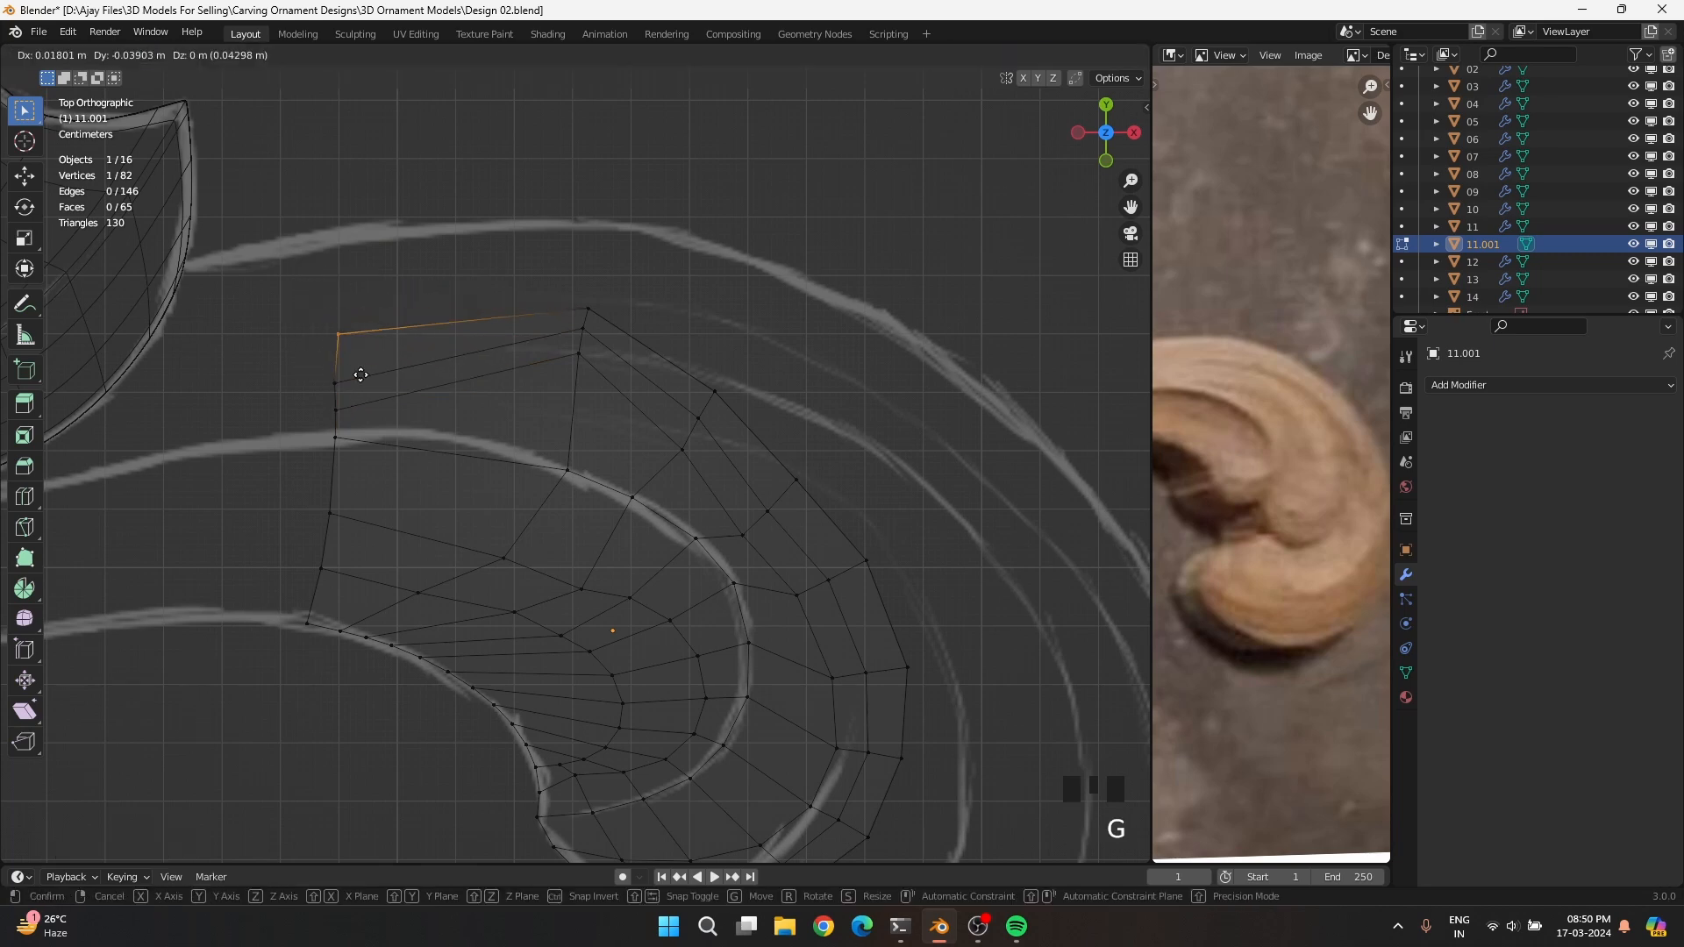
left_click(355, 401)
Lower the three upper open-edge vertices closer to the middle outline, then nudge the upper two down
left_click_drag(300, 345, 351, 422)
key("g")
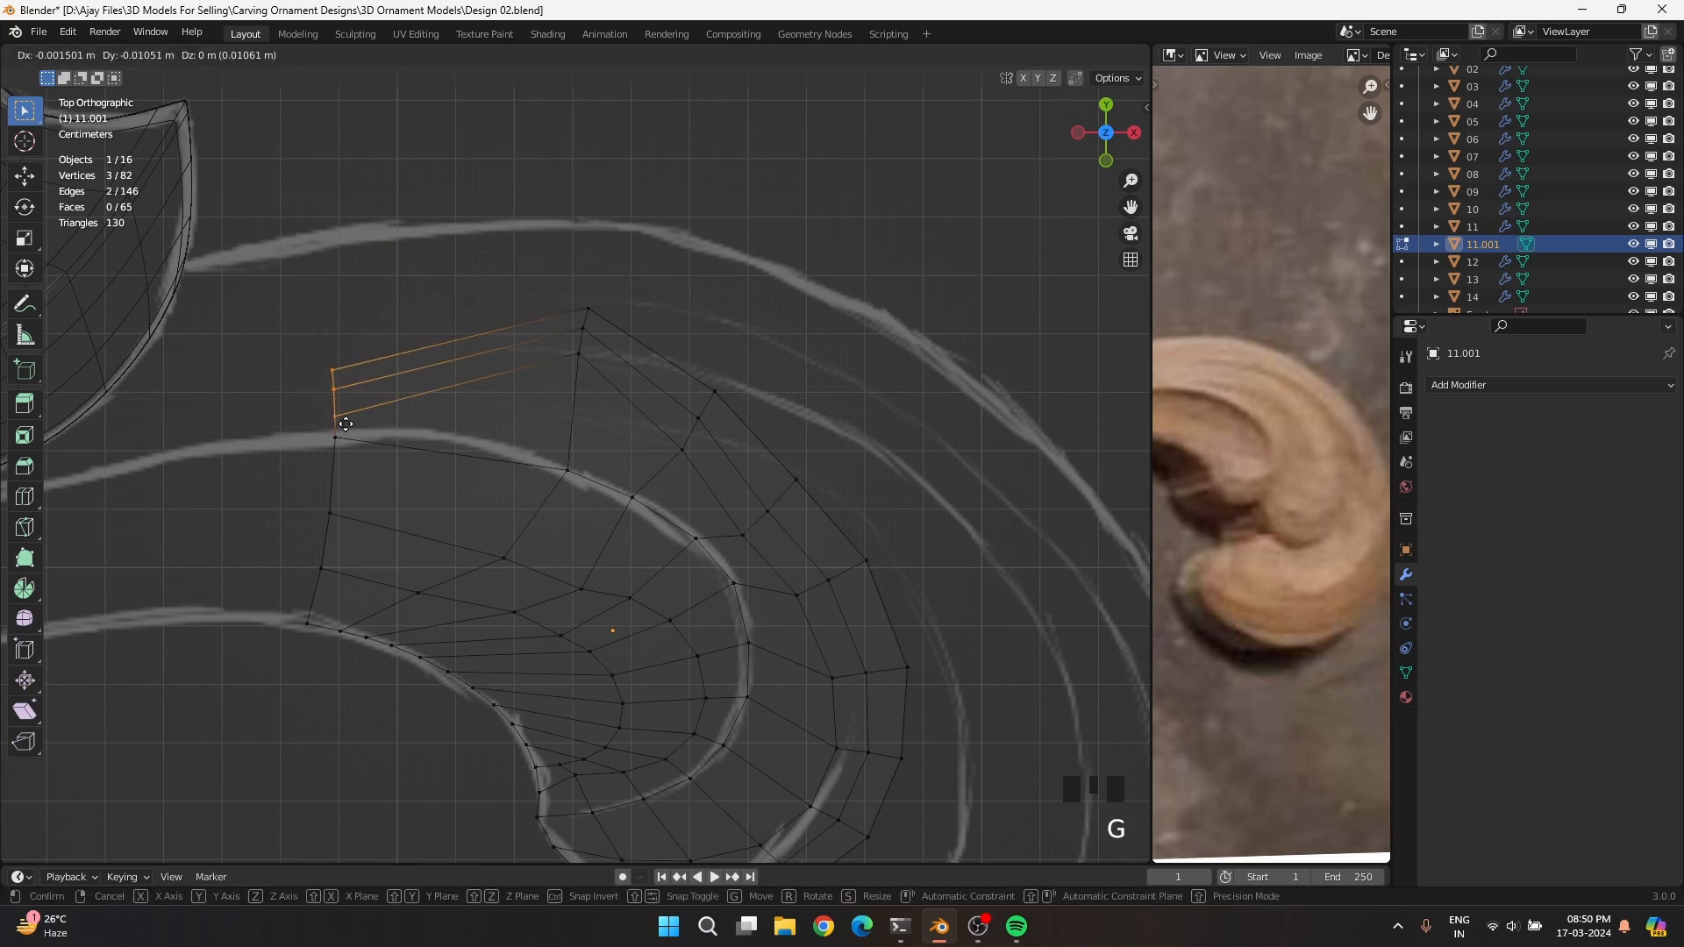
left_click(336, 402)
key("g")
left_click(338, 409)
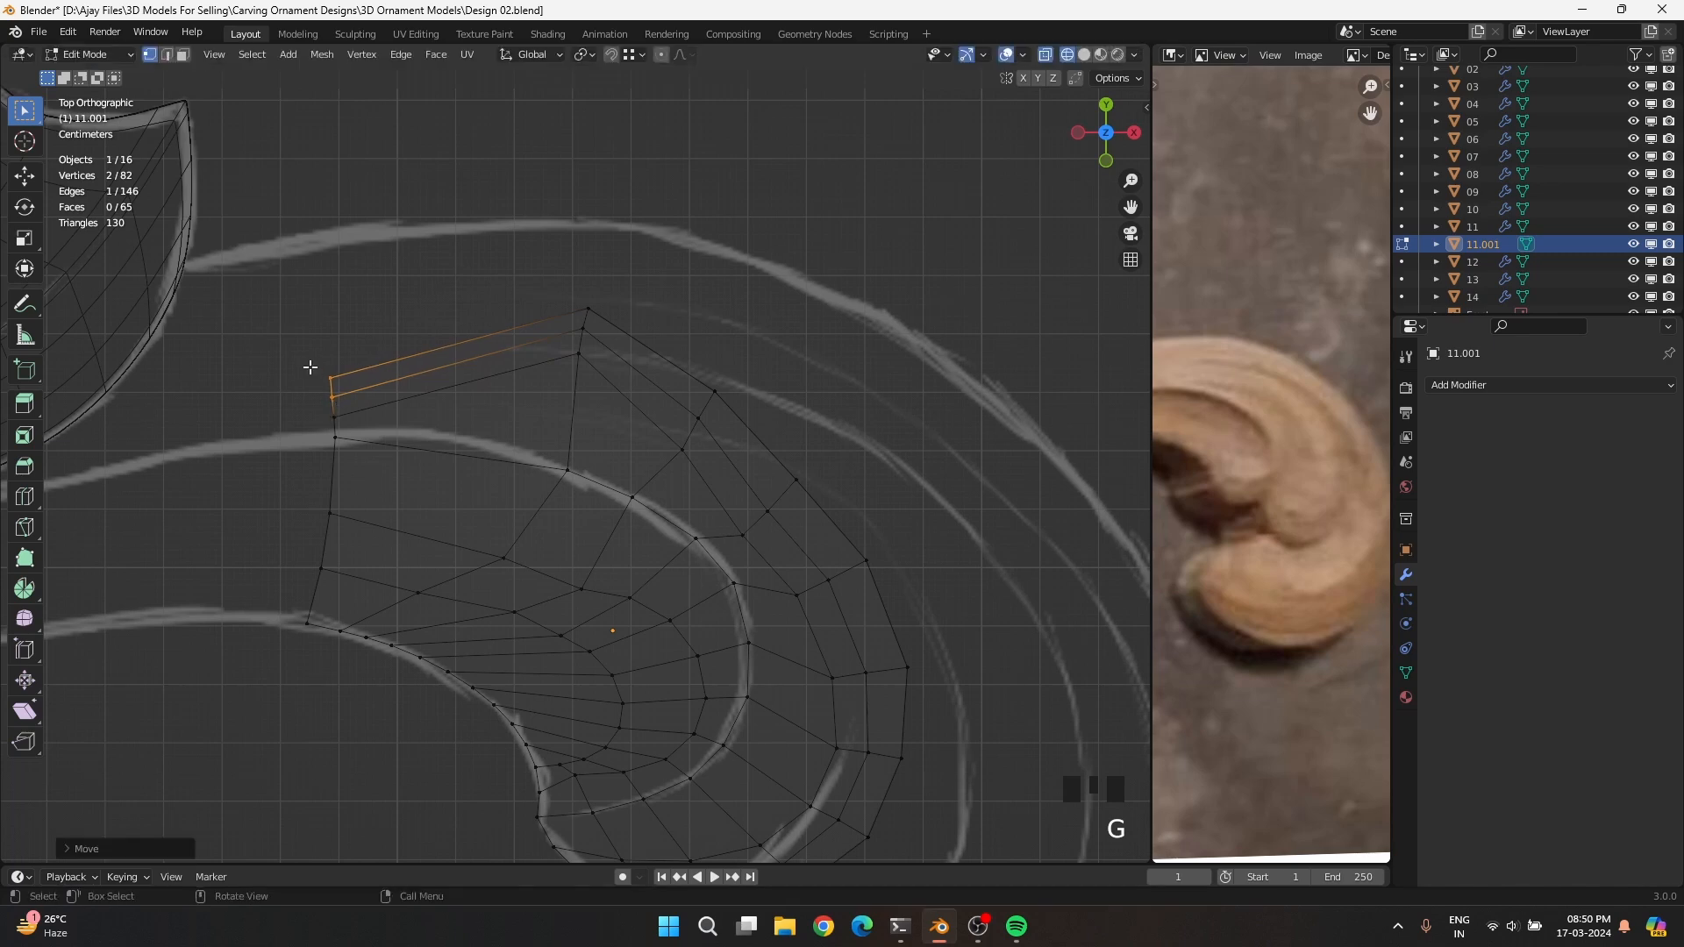
Even out the spacing of the three upper open-edge vertices, nudging the top two slightly down and right into line with the edge
left_click_drag(312, 368, 349, 423)
key("g")
left_click(351, 424)
left_click_drag(307, 356, 342, 410)
key("g")
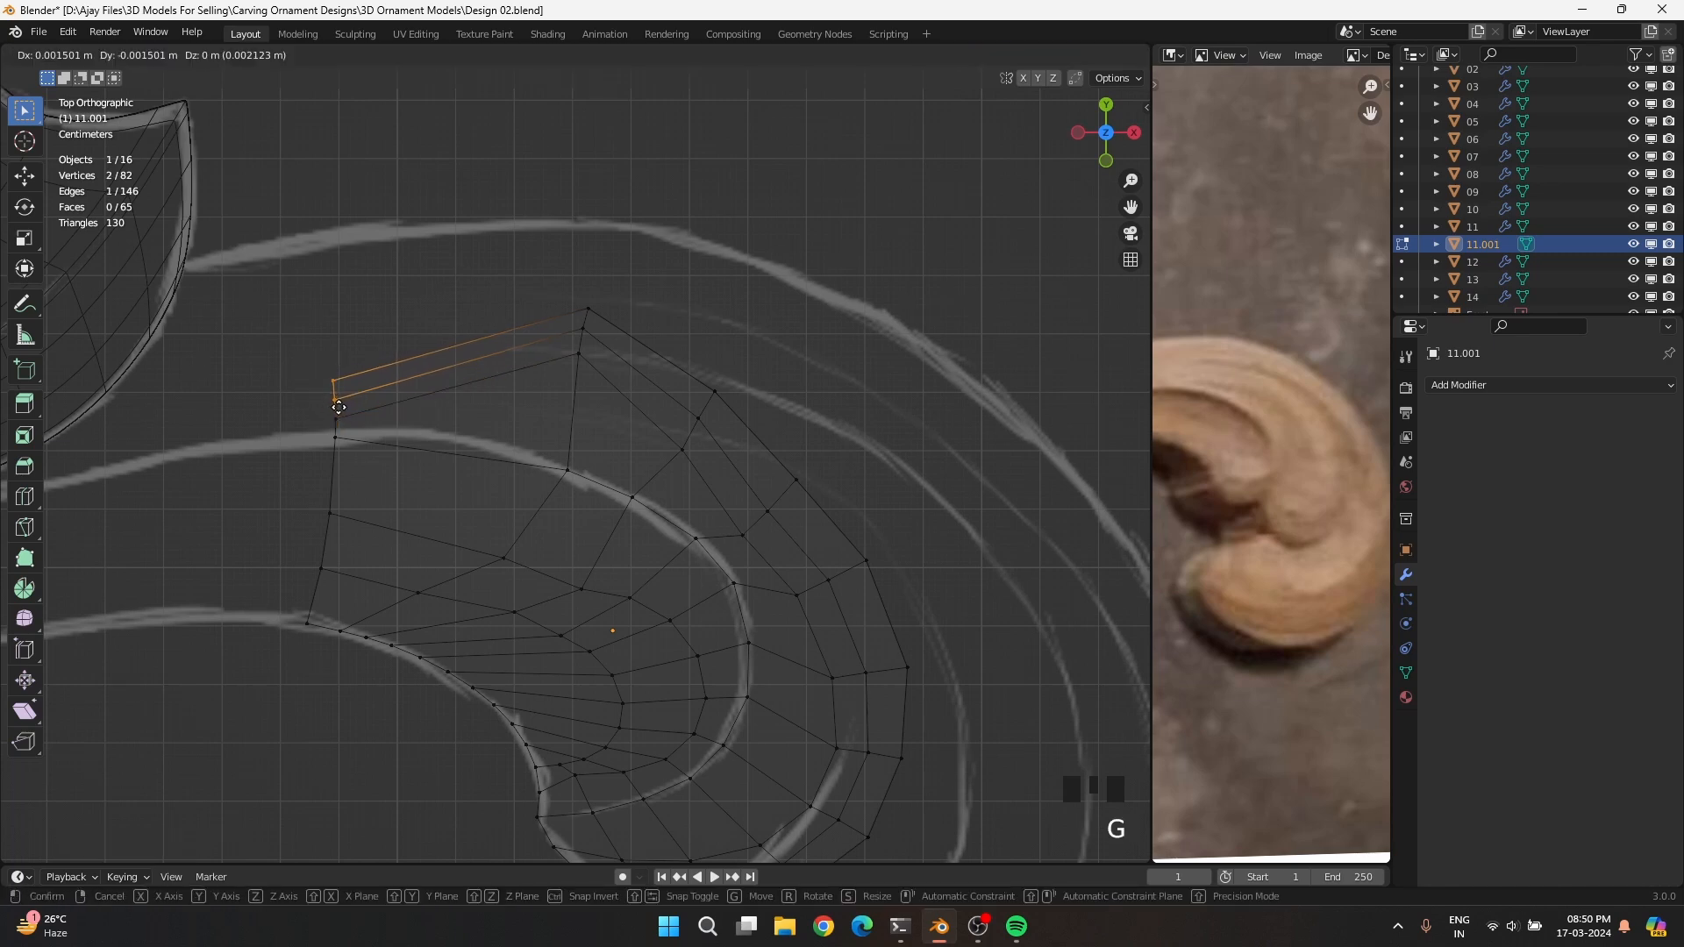
left_click(339, 407)
left_click(334, 383)
key("g")
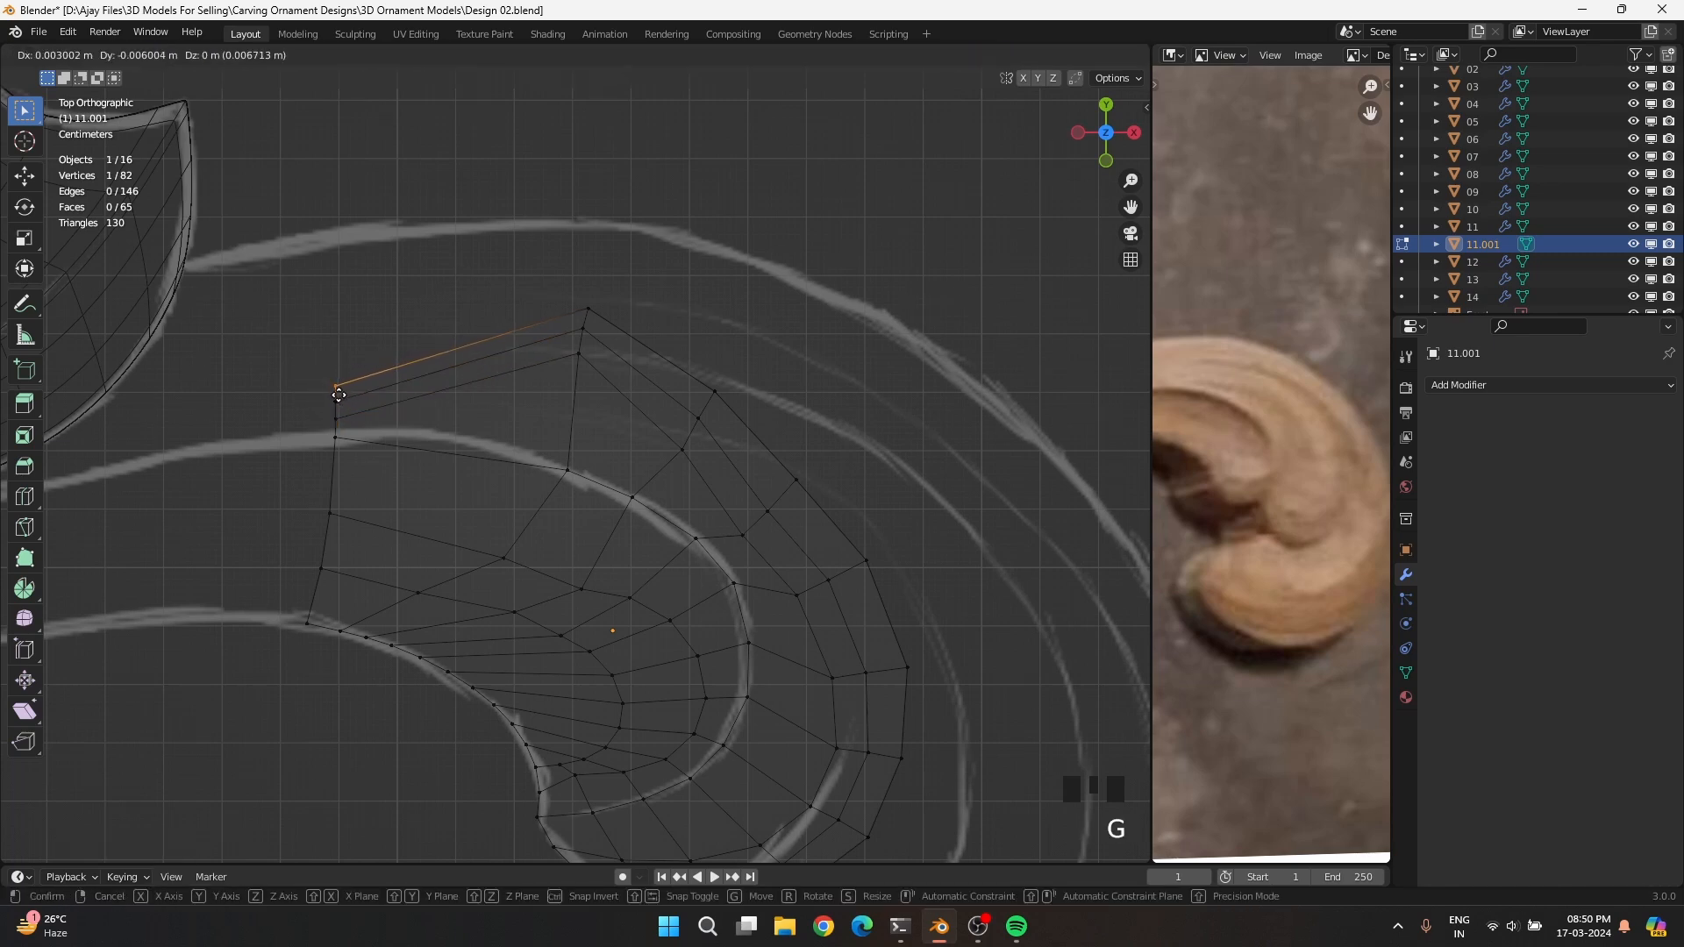
left_click(335, 386)
Move the neighbouring column's three upper vertices down and left toward the middle outline, and slide the vertex below them left onto that outline
left_click_drag(562, 285, 580, 372)
key("g")
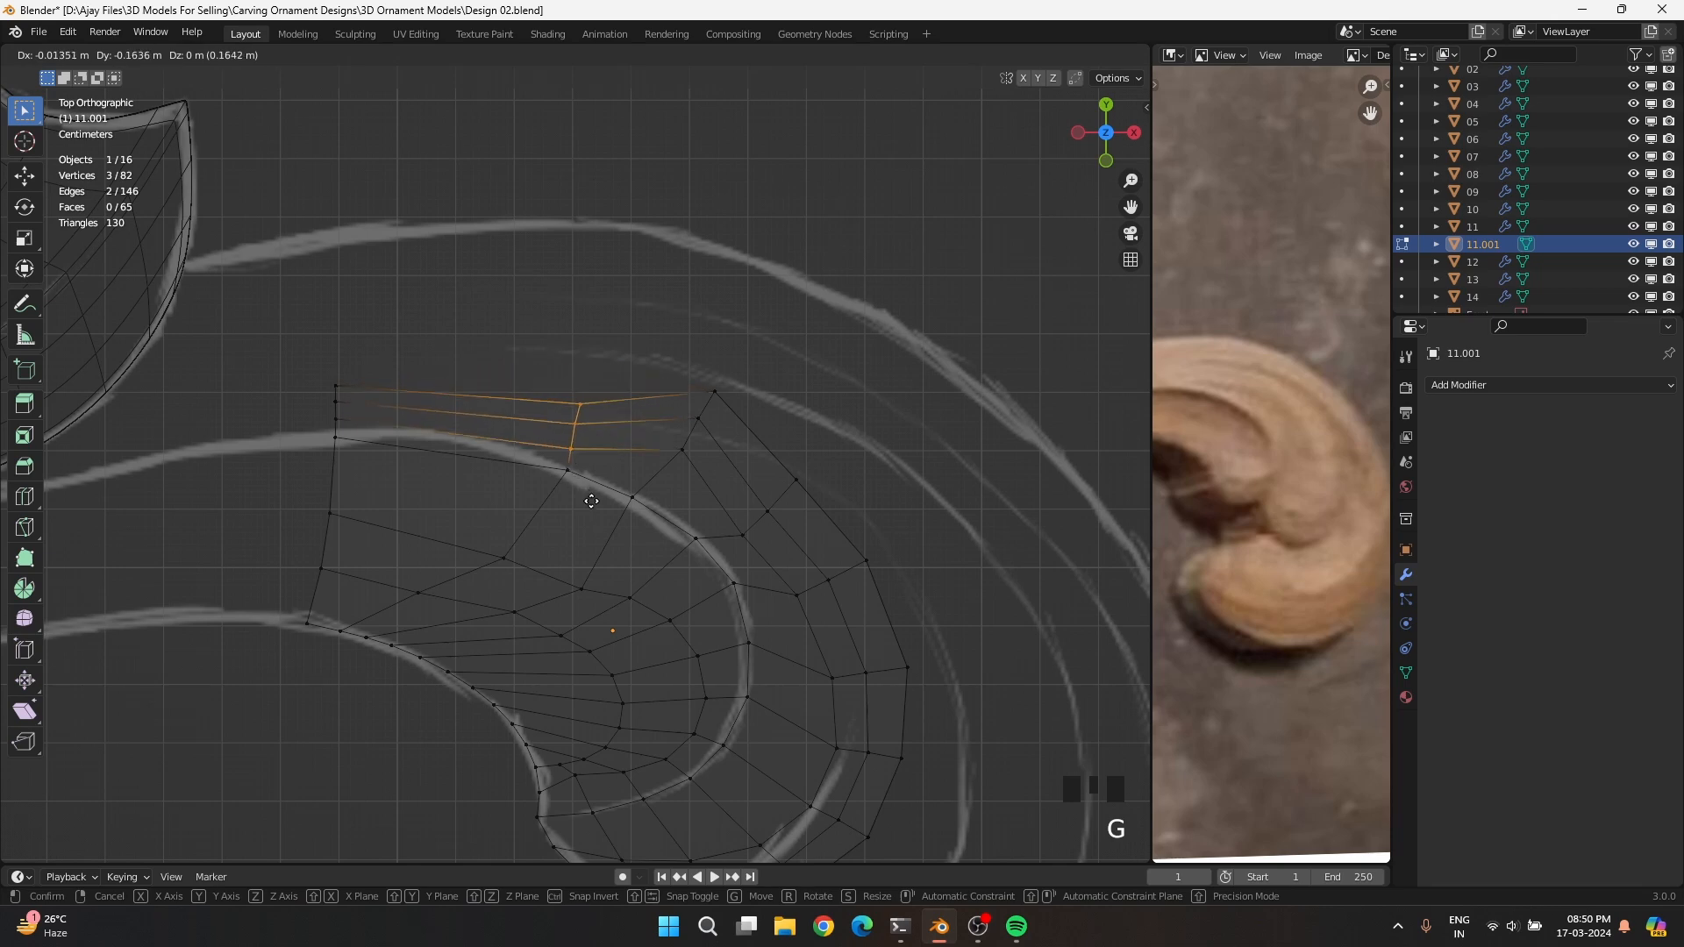
left_click(492, 496)
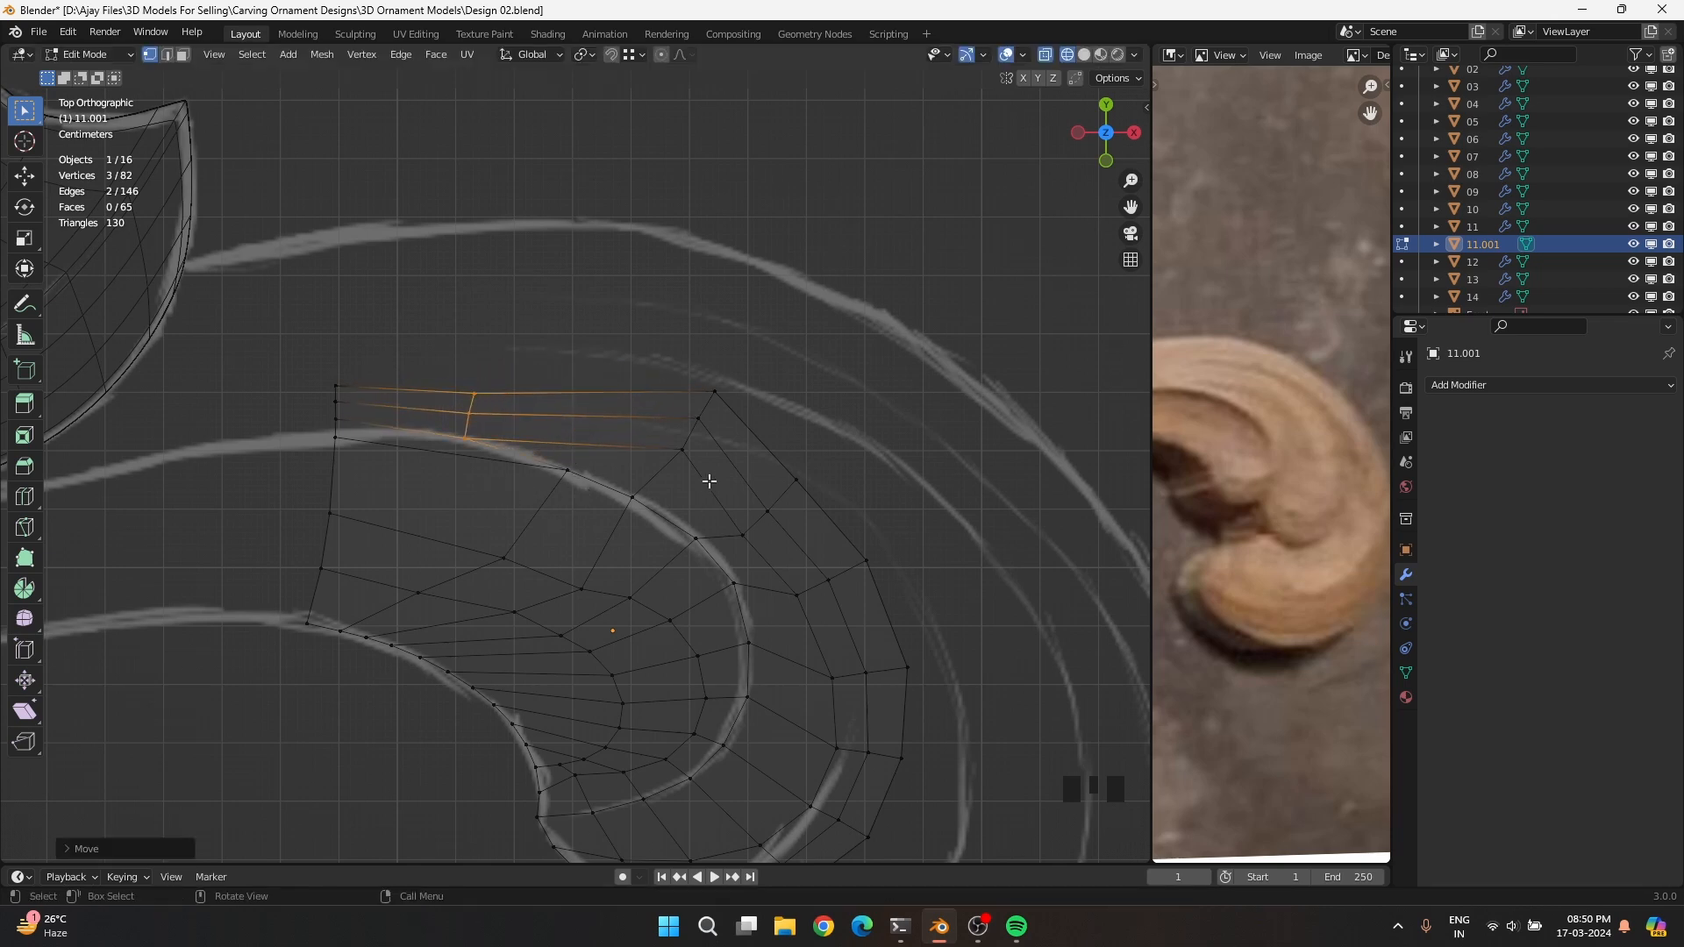
left_click(464, 438)
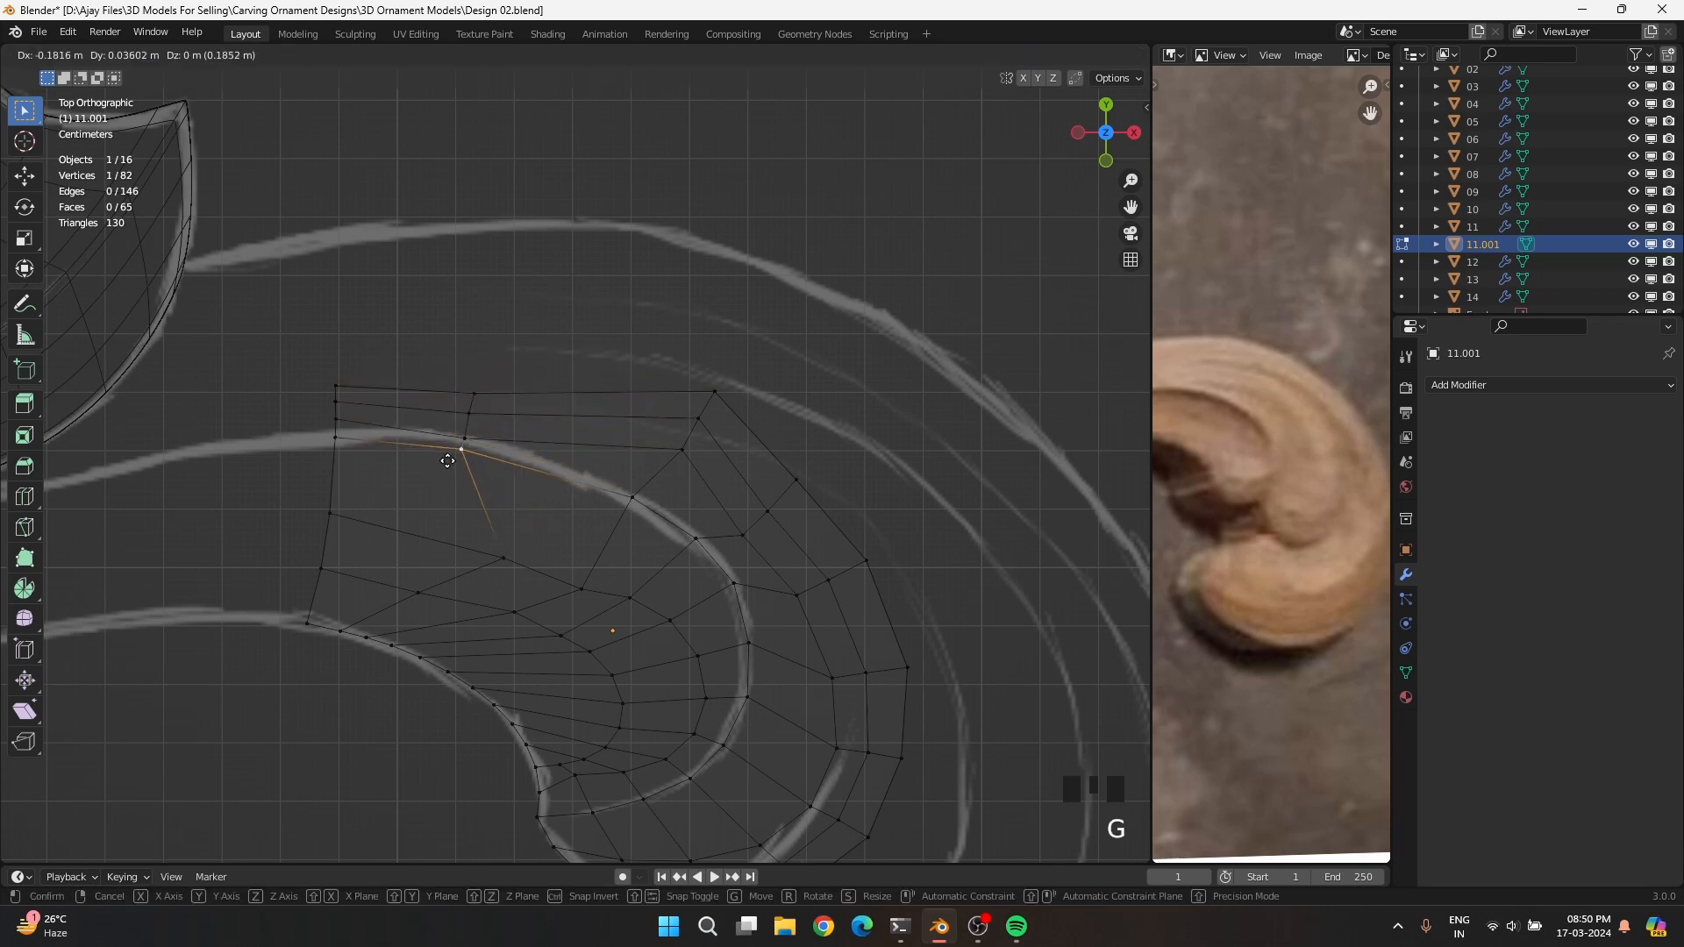
key("g")
left_click(463, 430)
left_click_drag(449, 375, 485, 430)
key("g")
left_click(460, 451)
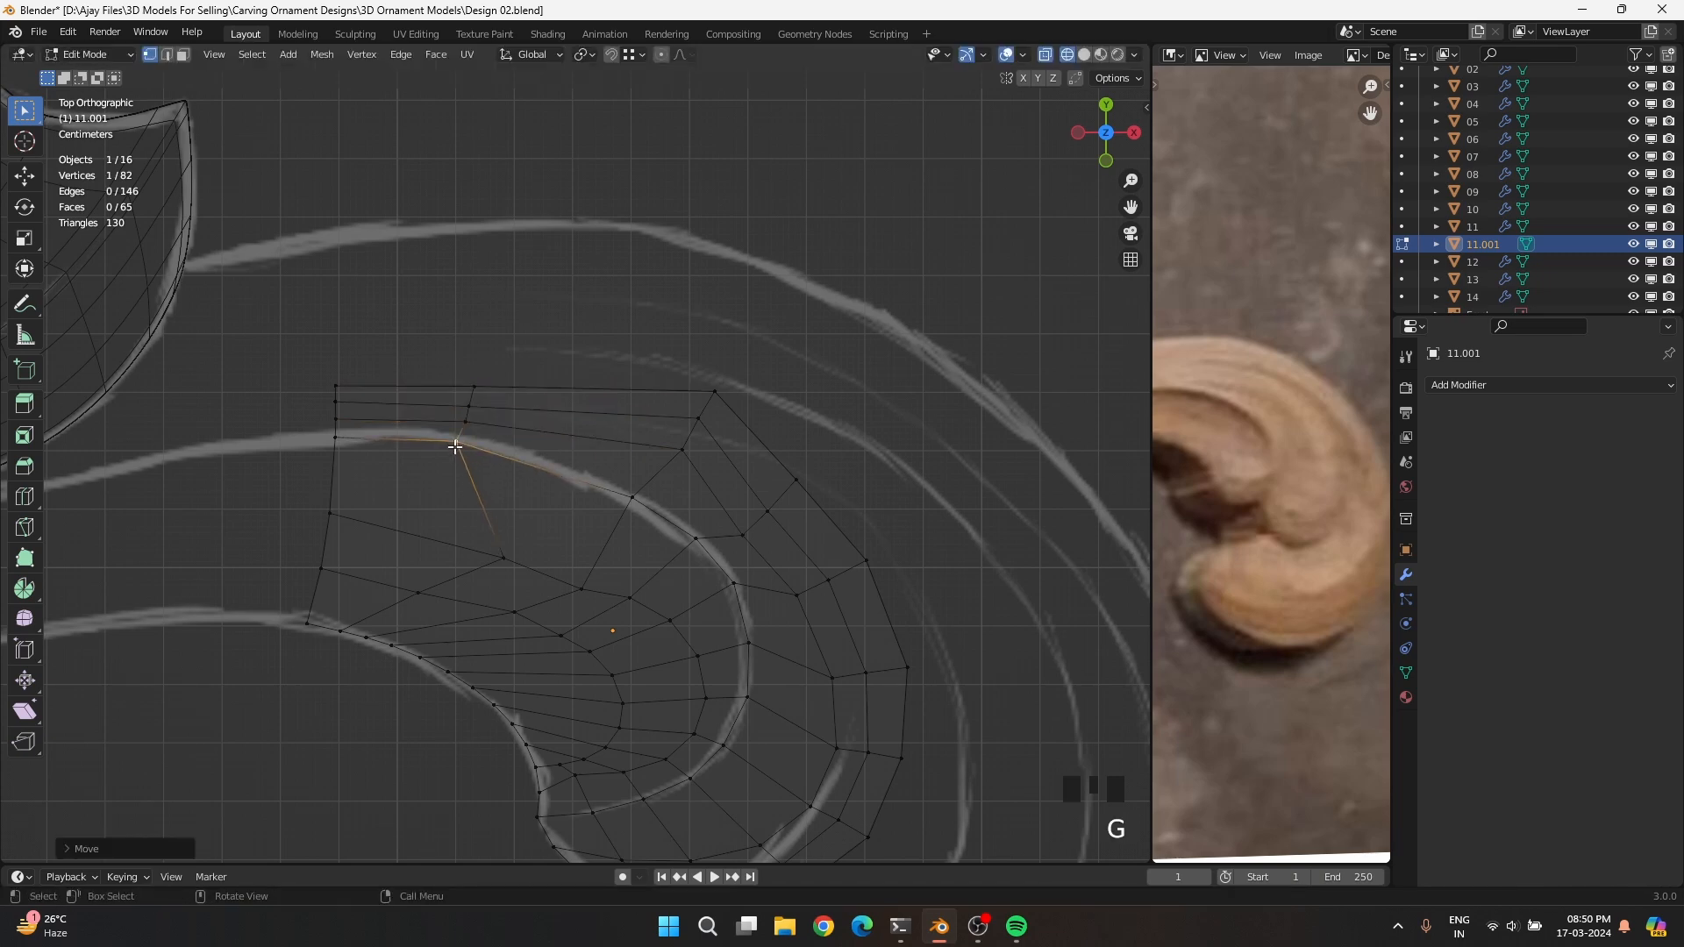
Slide the next three vertices up and left along the middle outline to space them evenly around the curl
left_click(503, 558)
key("g")
left_click(679, 534)
key("g")
left_click(657, 507)
key("g")
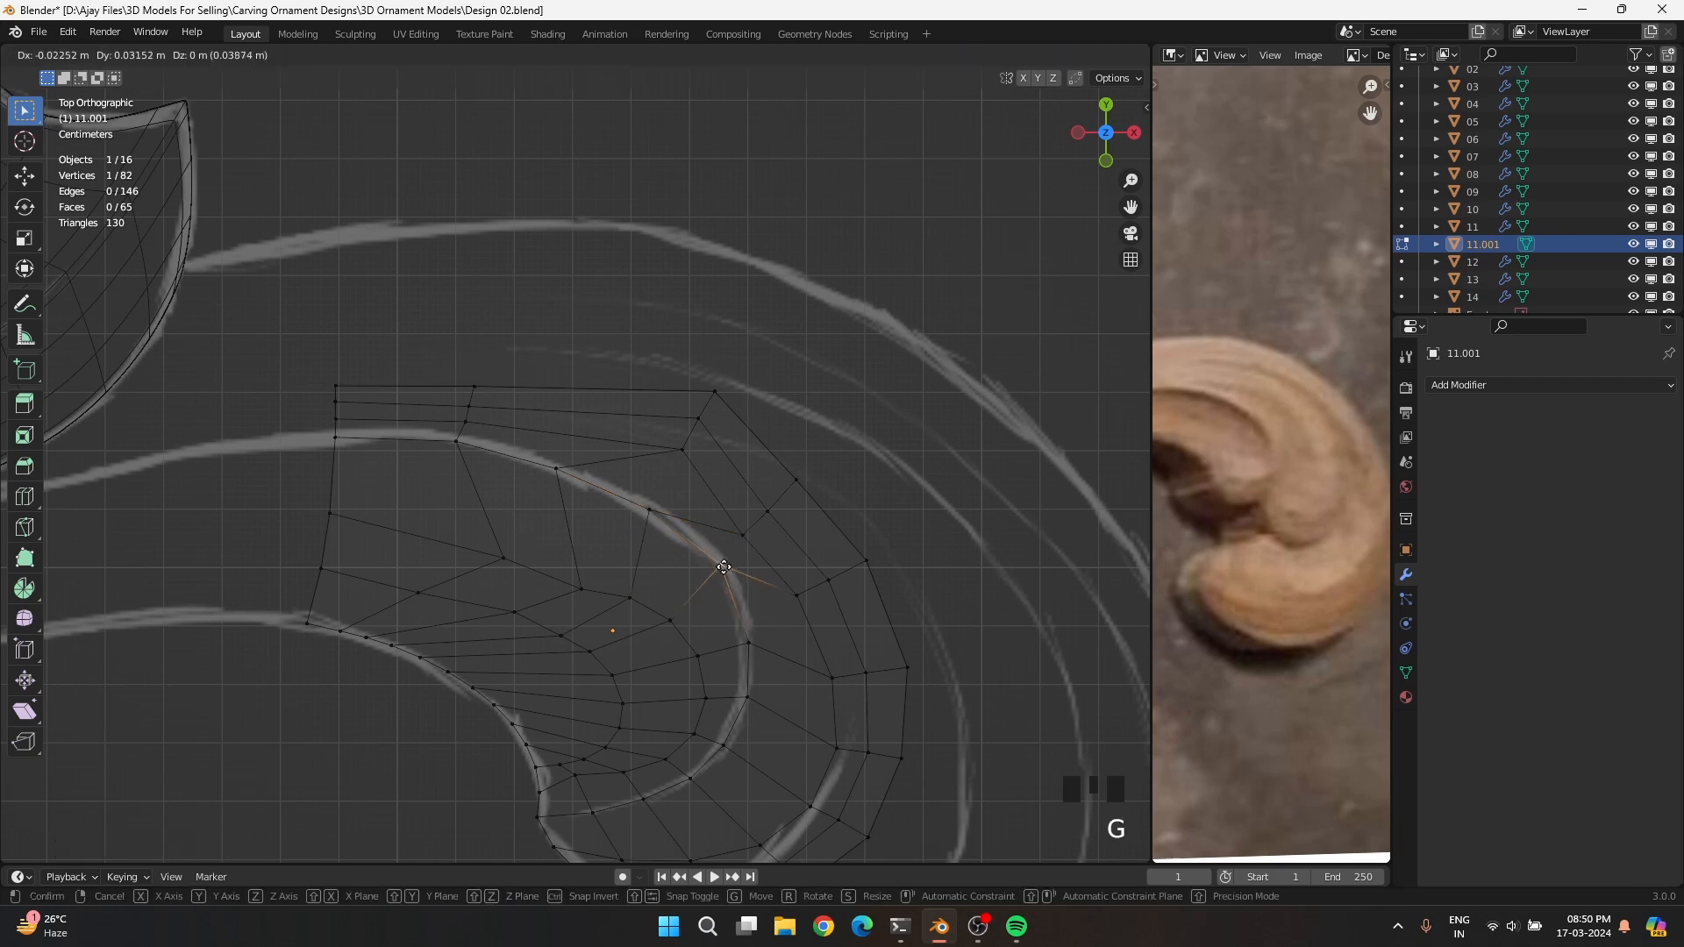
left_click(721, 566)
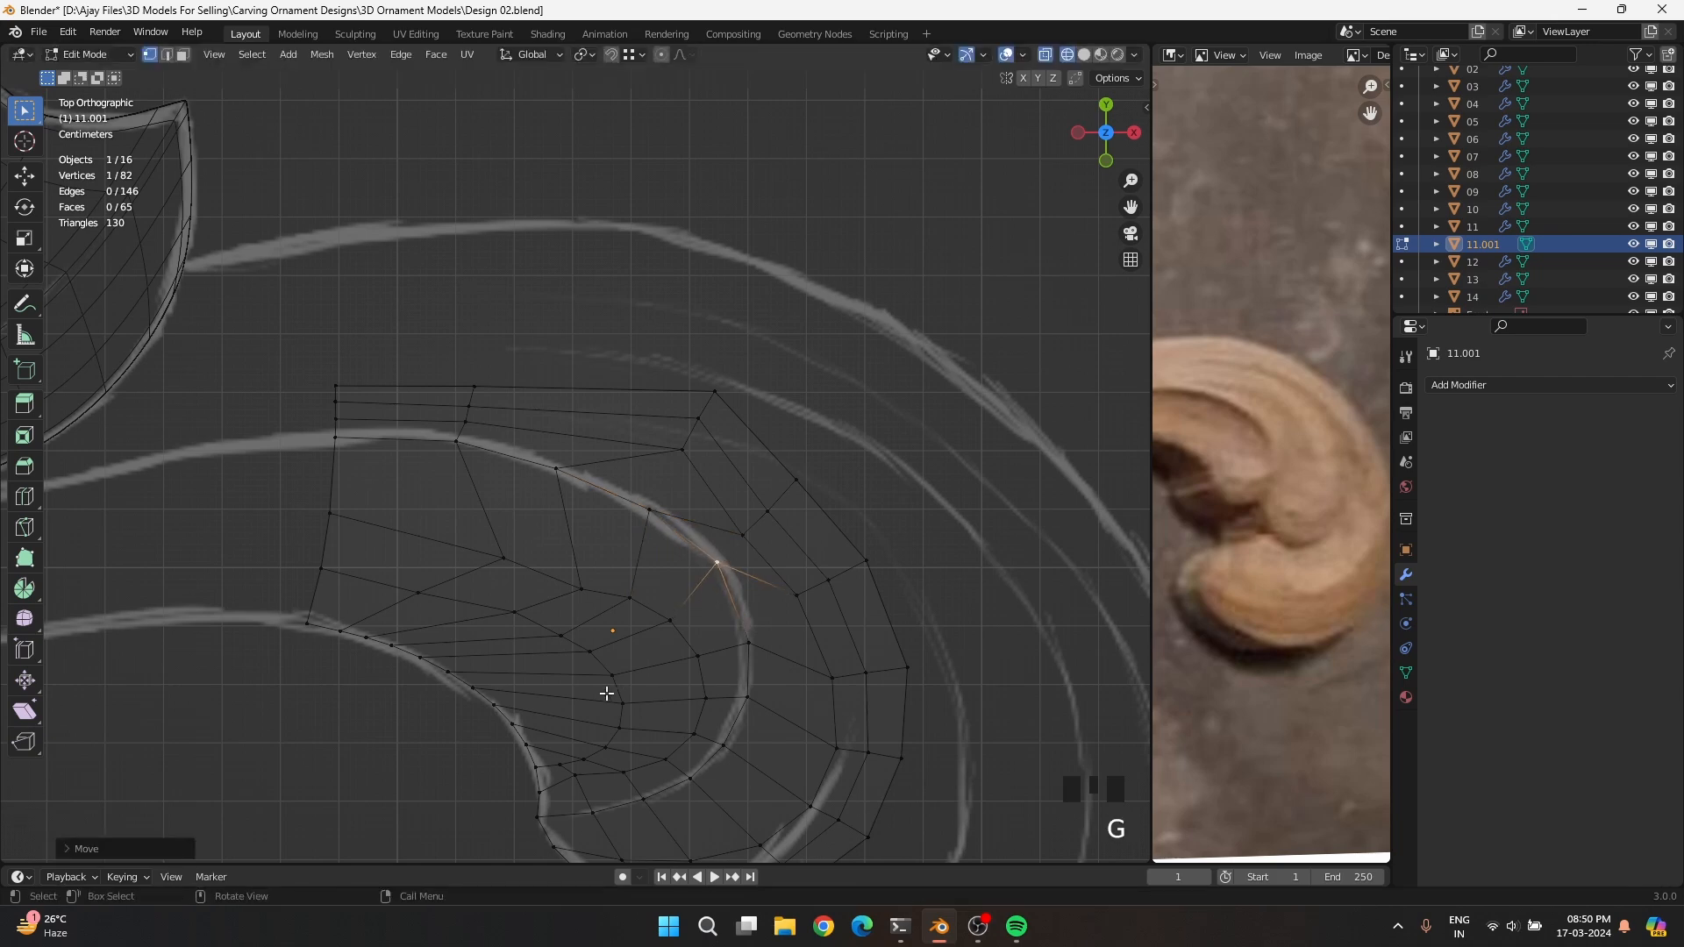
Dissolve the two edge loops running between the inner outline and the middle outline
key("2")
left_click(601, 778)
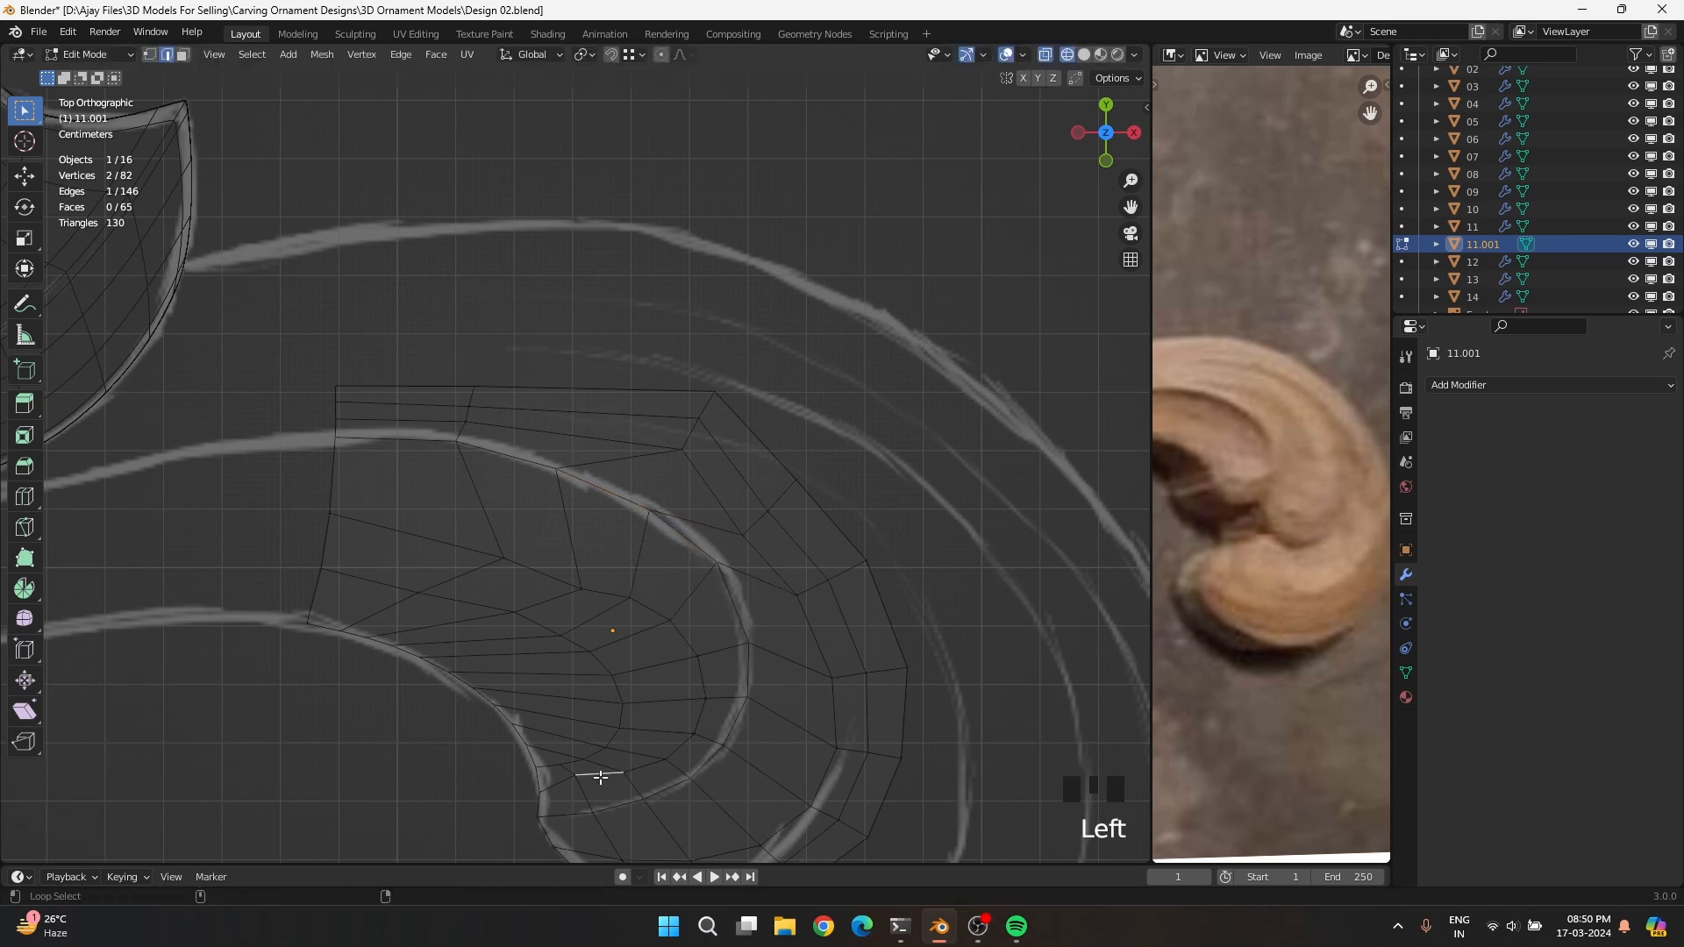
left_click(601, 777, "alt+shift")
left_click(601, 777, "alt+shift")
key("x")
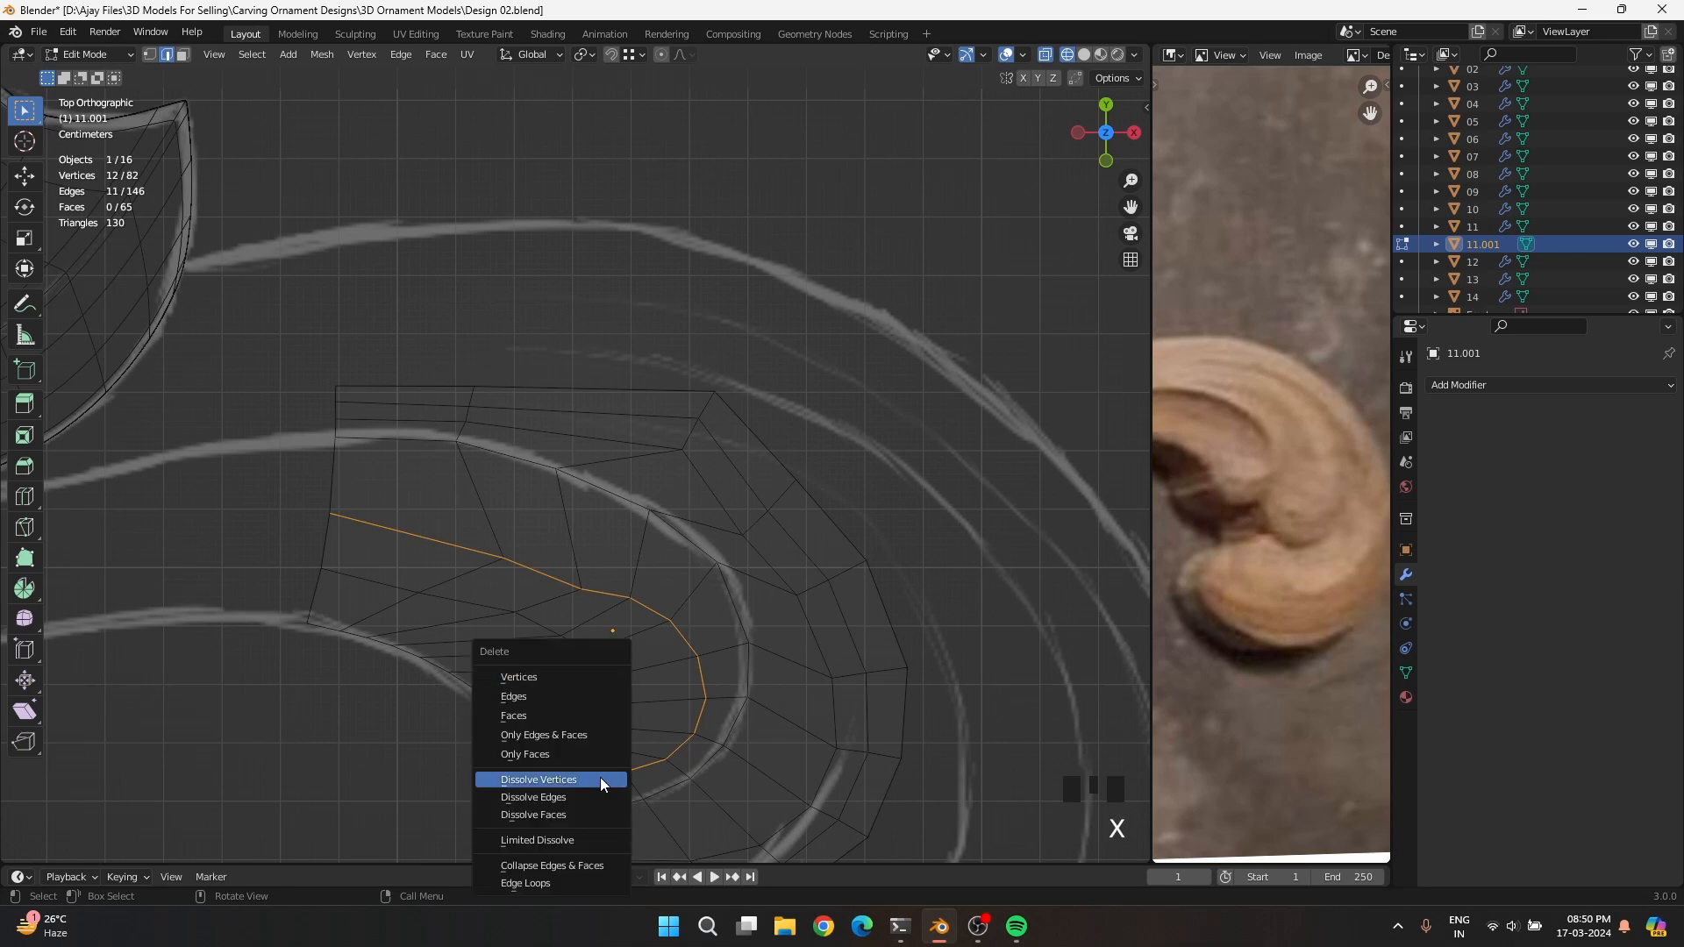
left_click(600, 779)
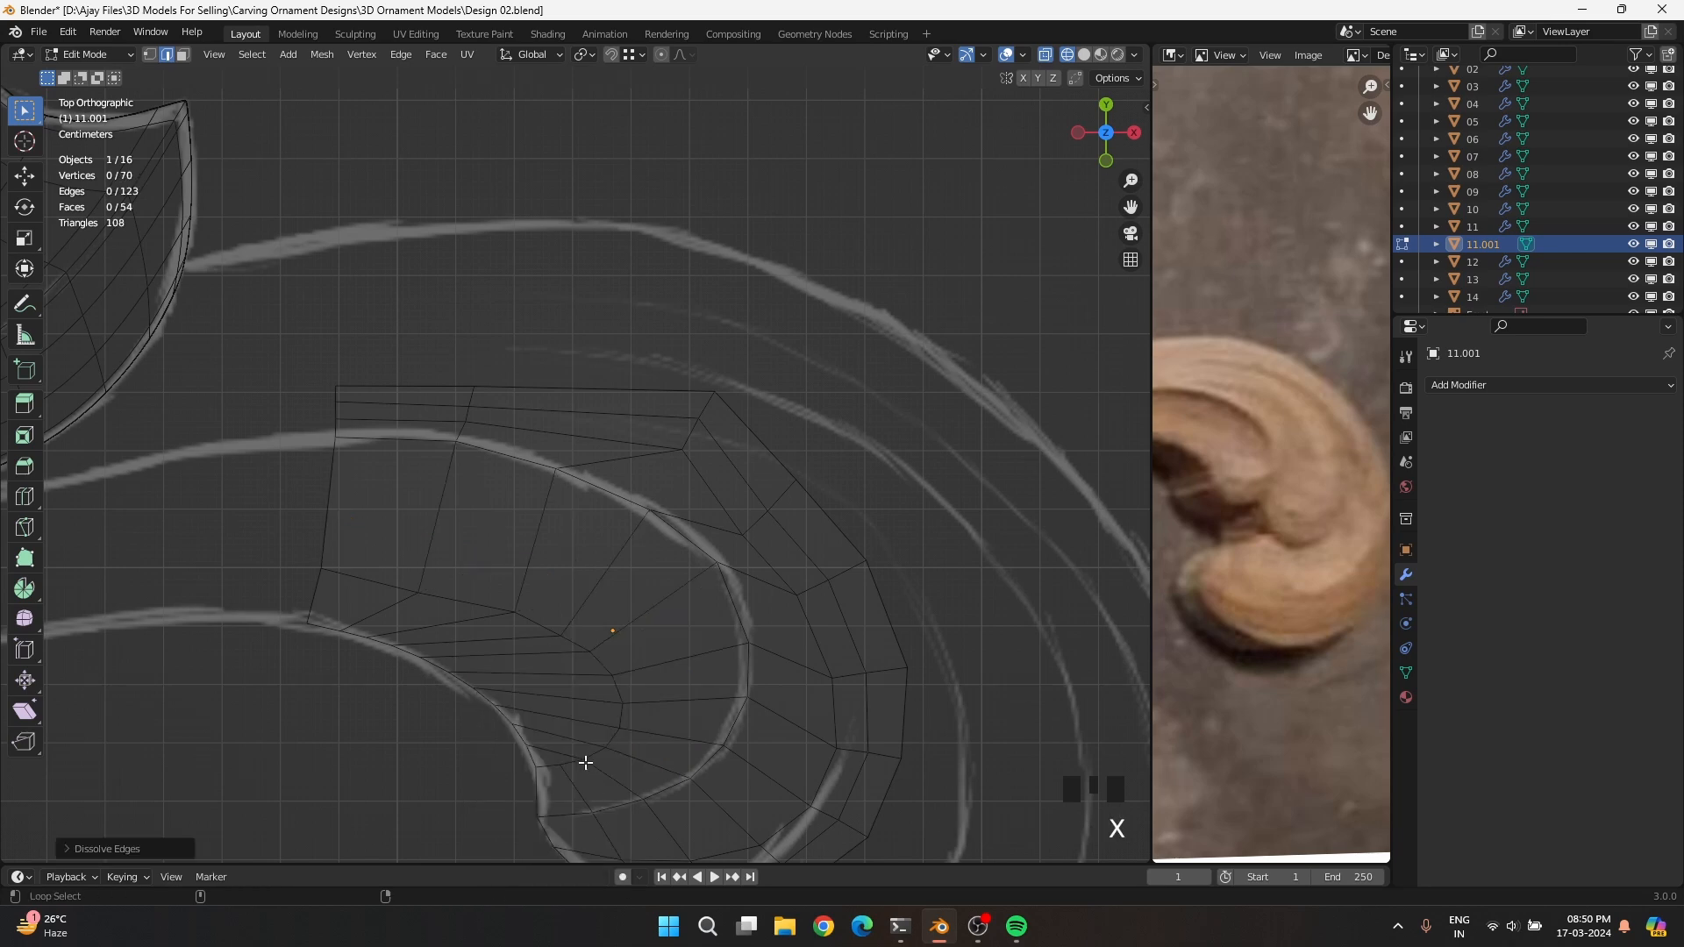
left_click(572, 763, "alt+shift")
left_click(552, 785, "shift")
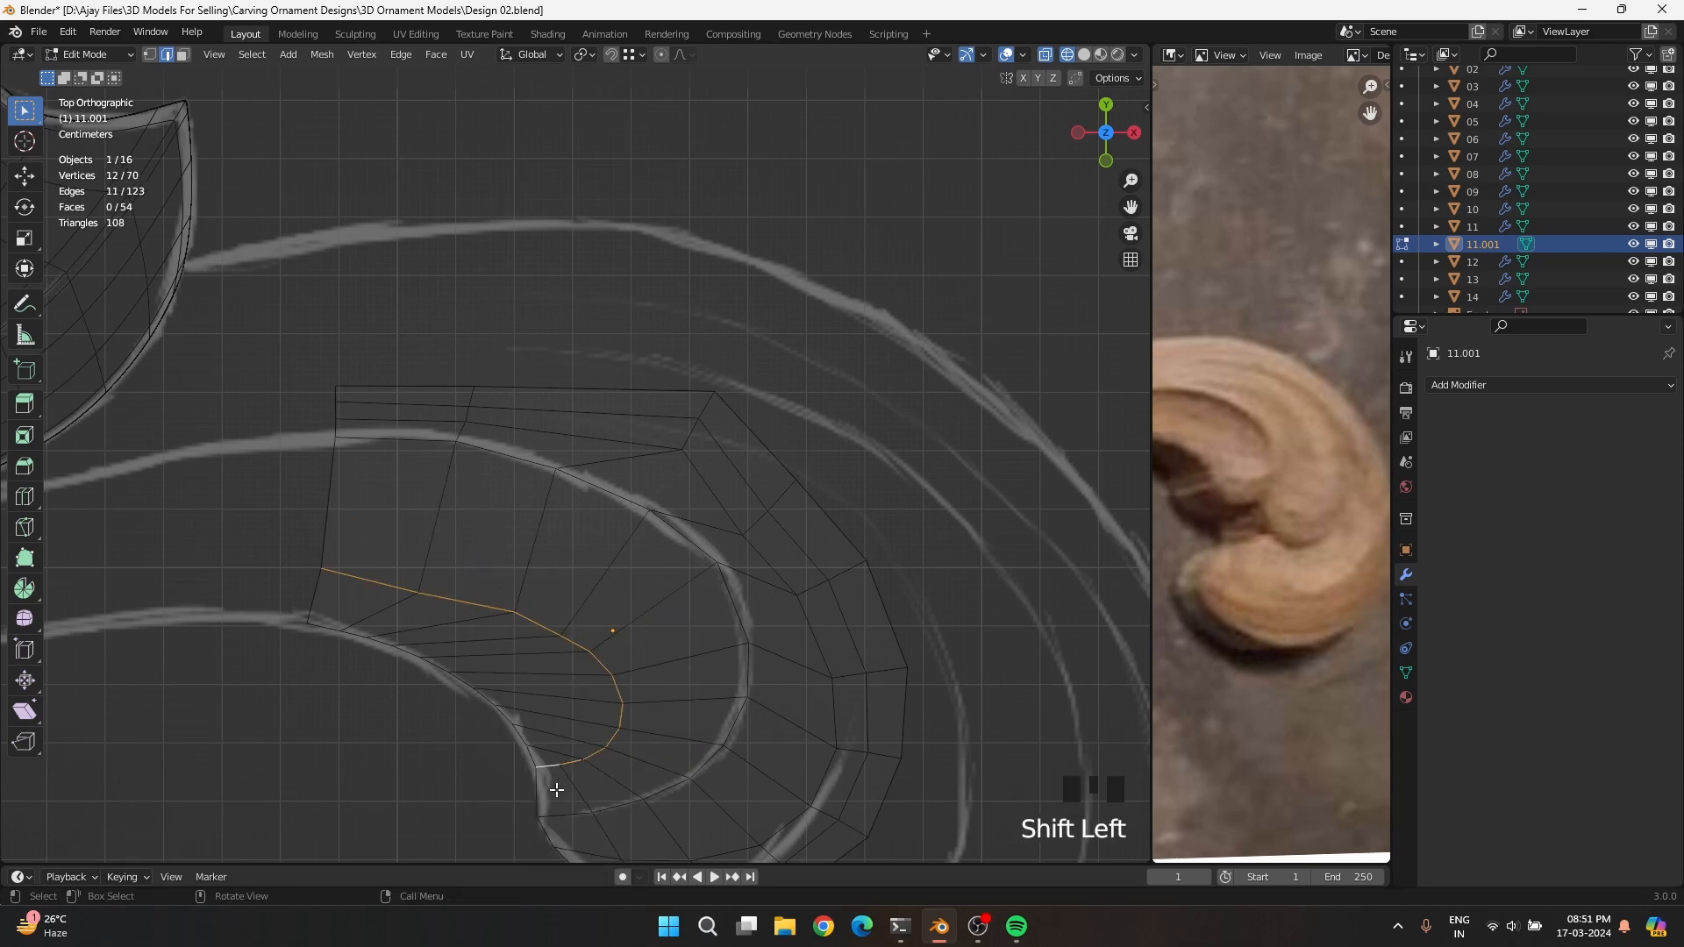
key("x")
left_click(558, 792)
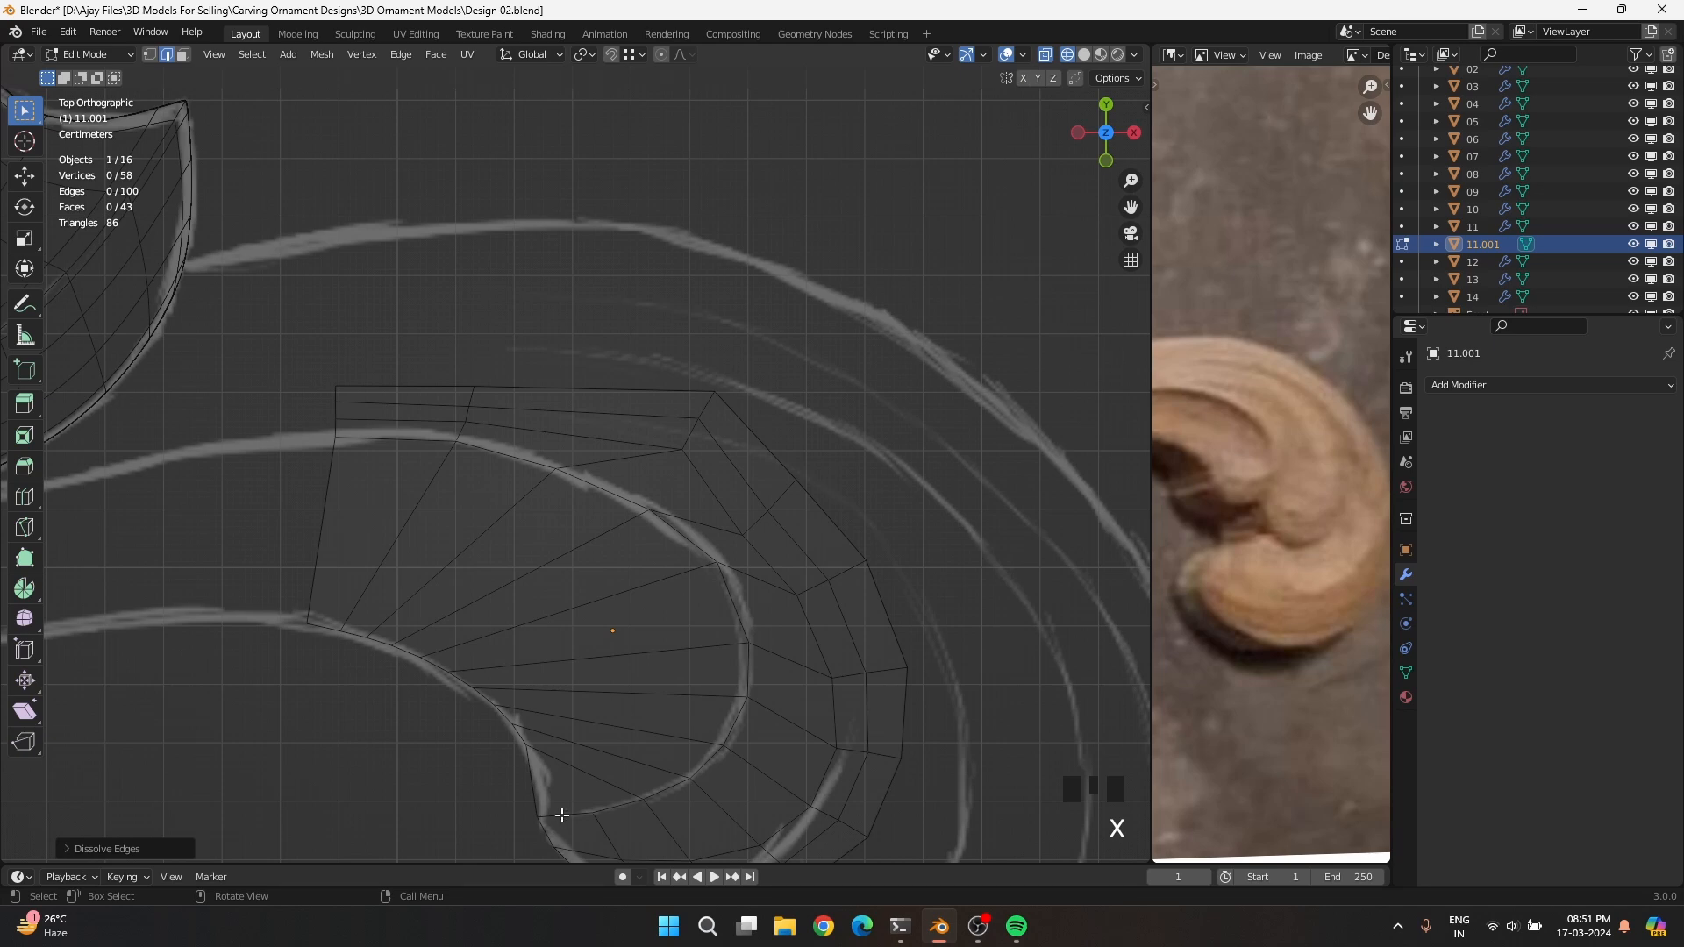
Dissolve the two edge loops running between the middle outline and the mesh's outer rim
left_click(560, 431)
left_click(558, 430, "alt+shift")
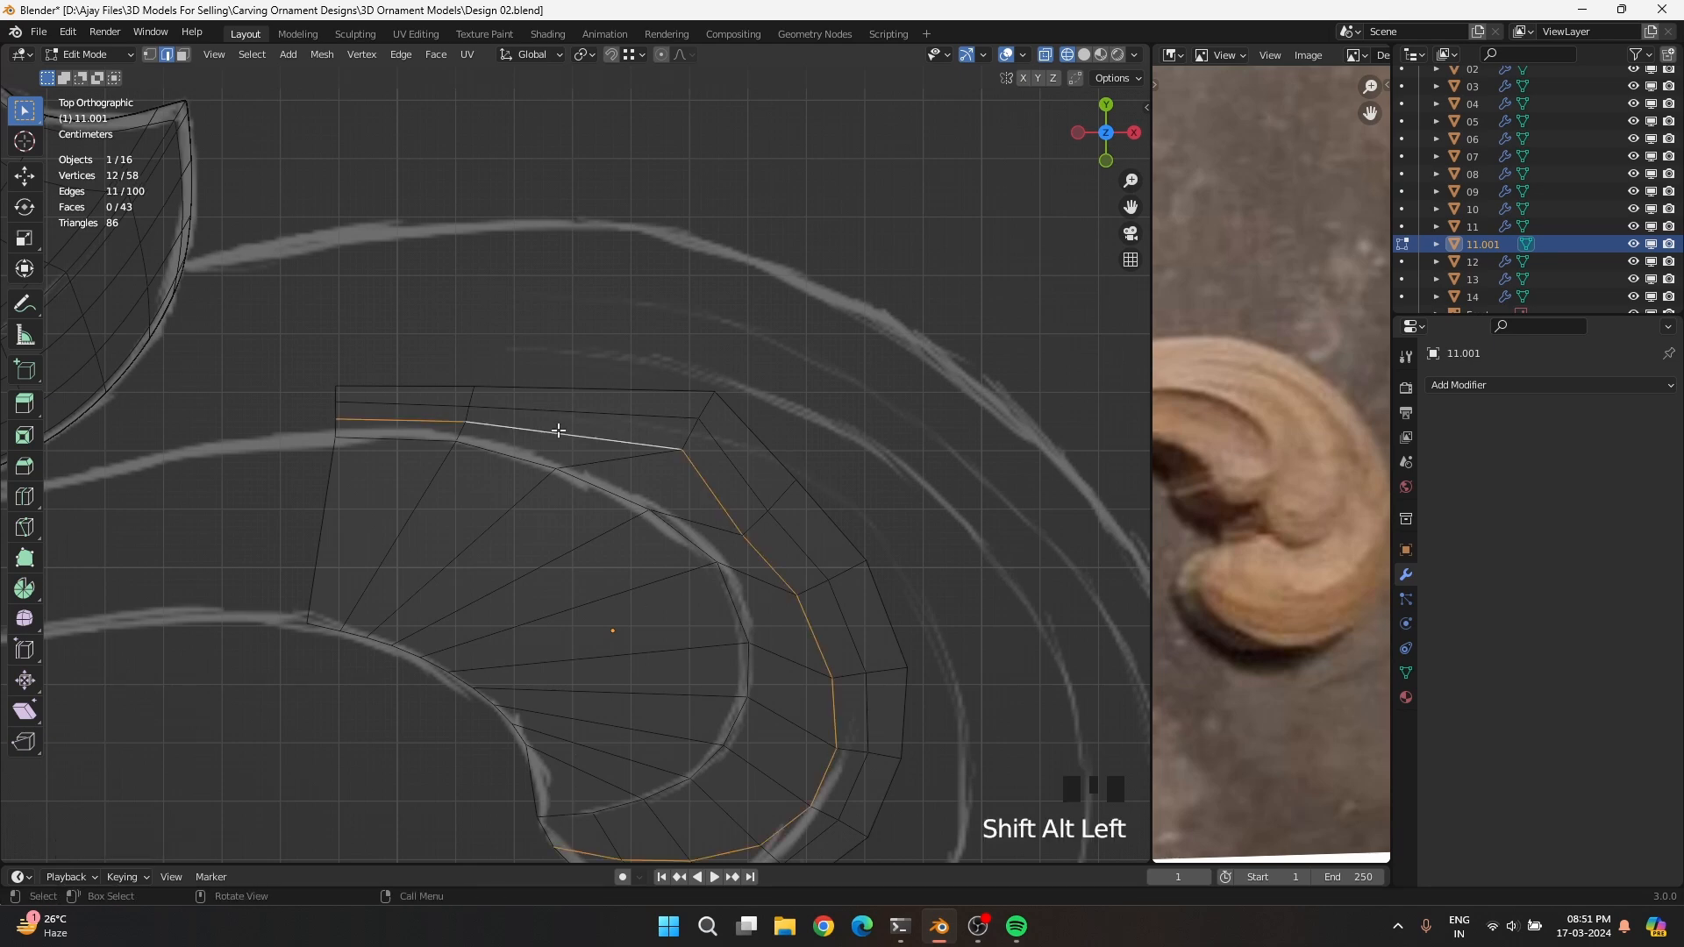
key("x")
left_click(557, 430)
left_click(578, 410, "alt+shift")
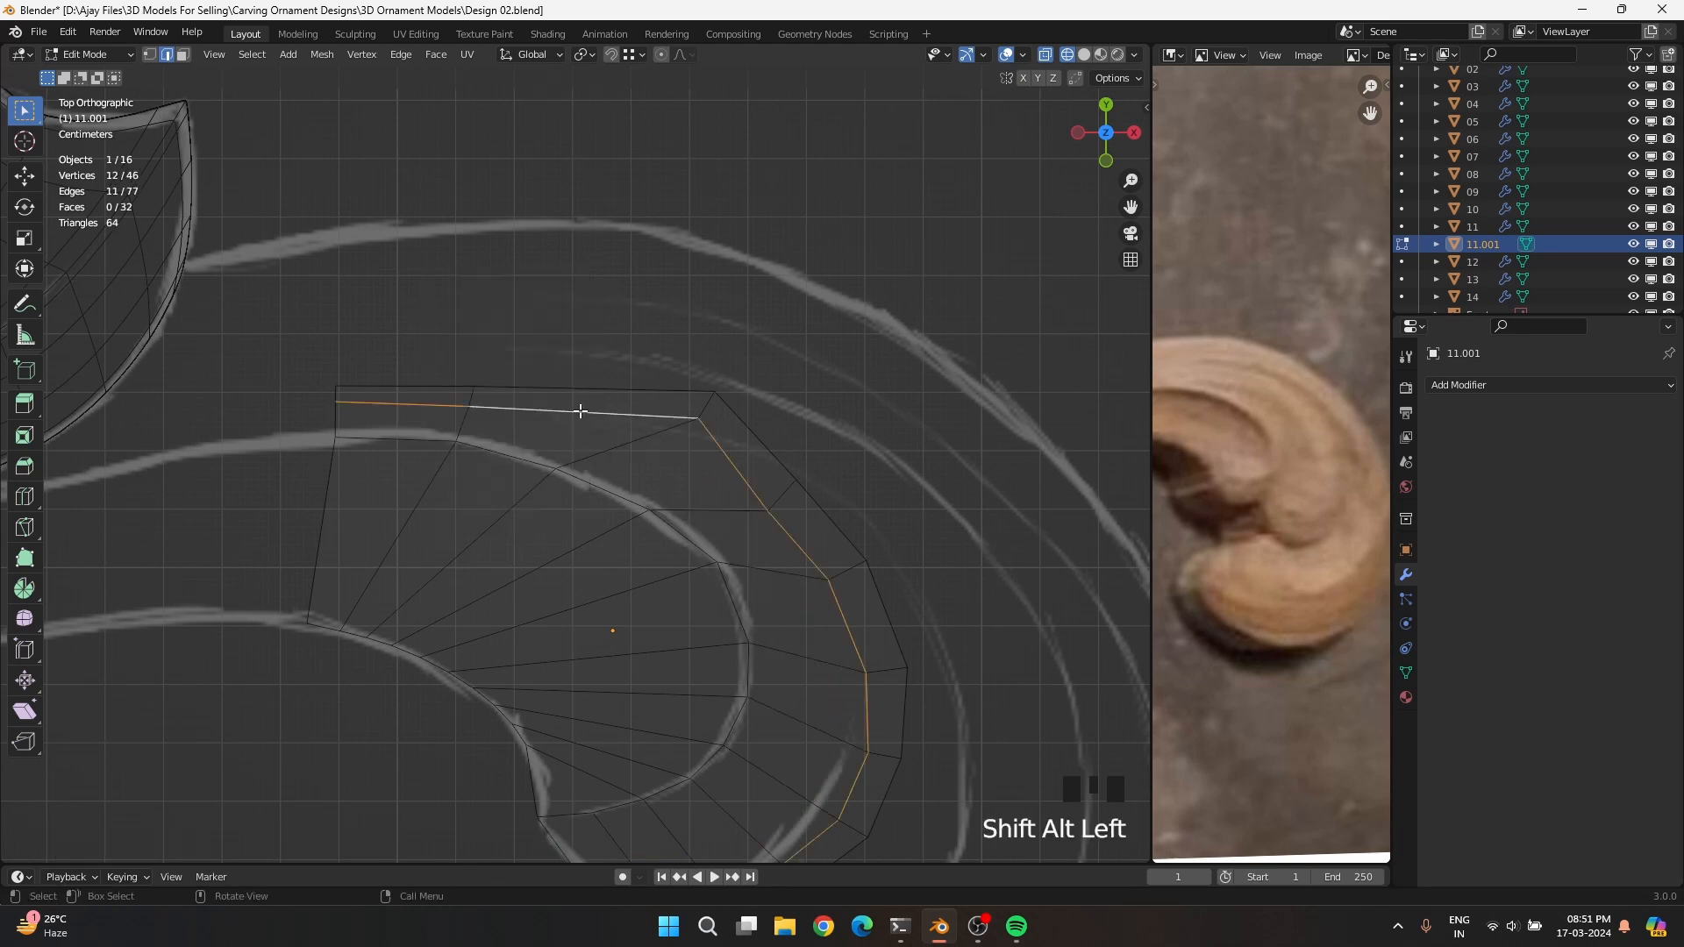
key("x")
left_click(579, 412)
Knife-cut an edge from the middle outline to the inner edge near the curl's tip, and move its new vertex right onto the inner outline
scroll(611, 633, "down", 3)
scroll(611, 633, "up", 3)
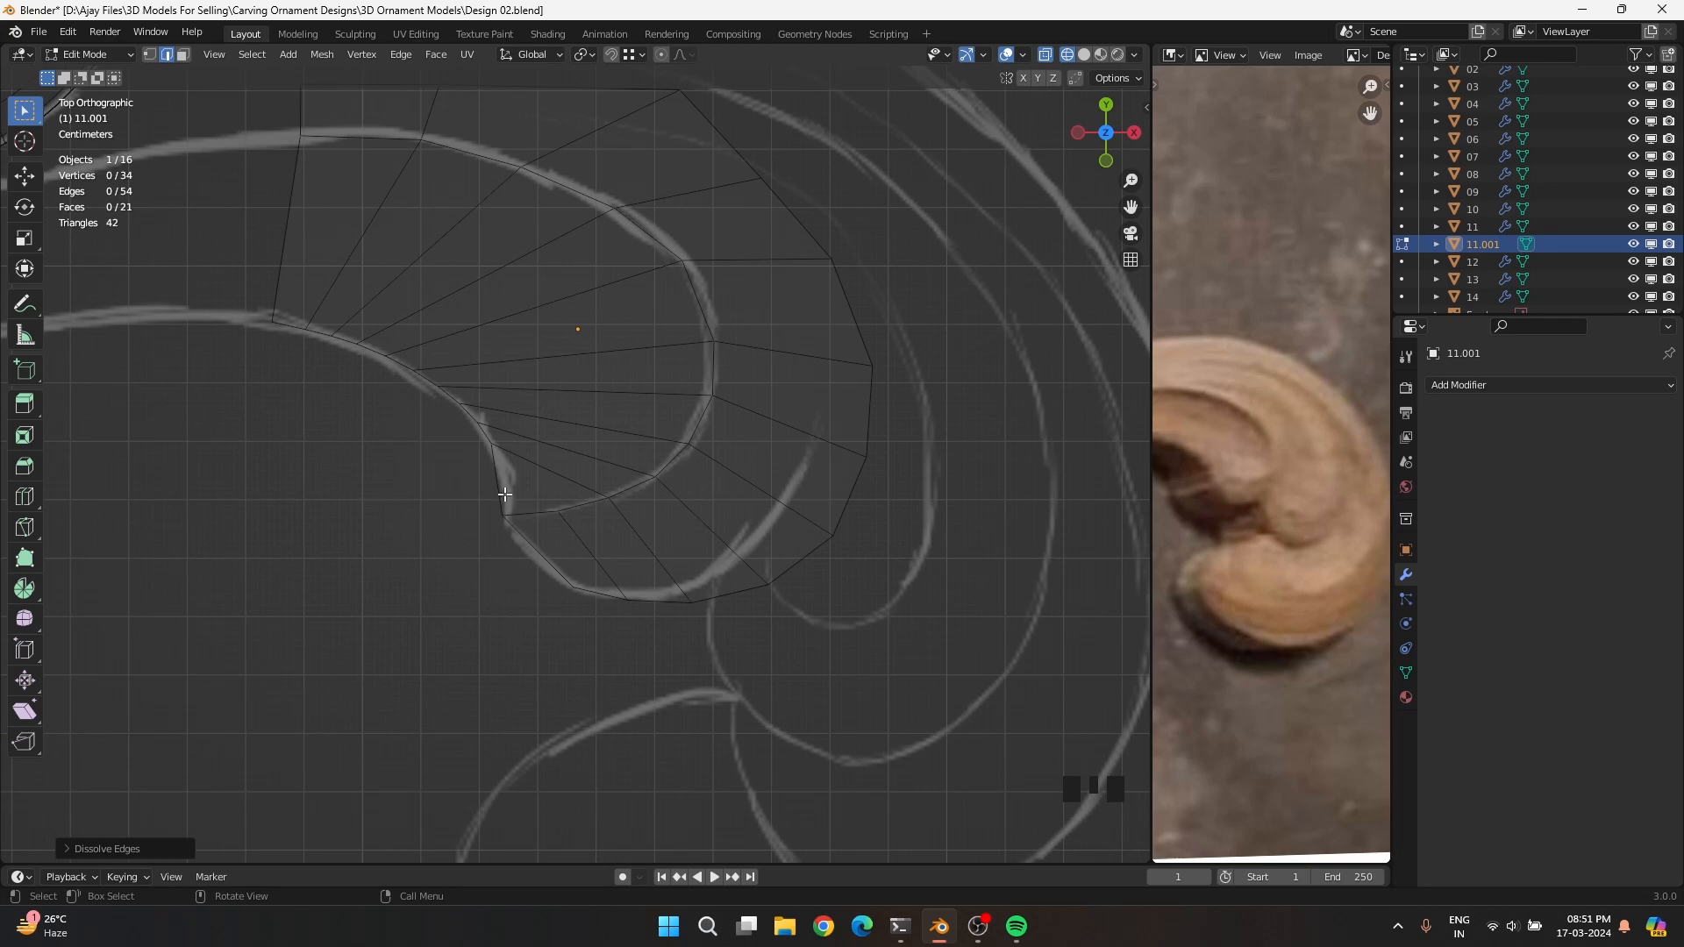
key("k")
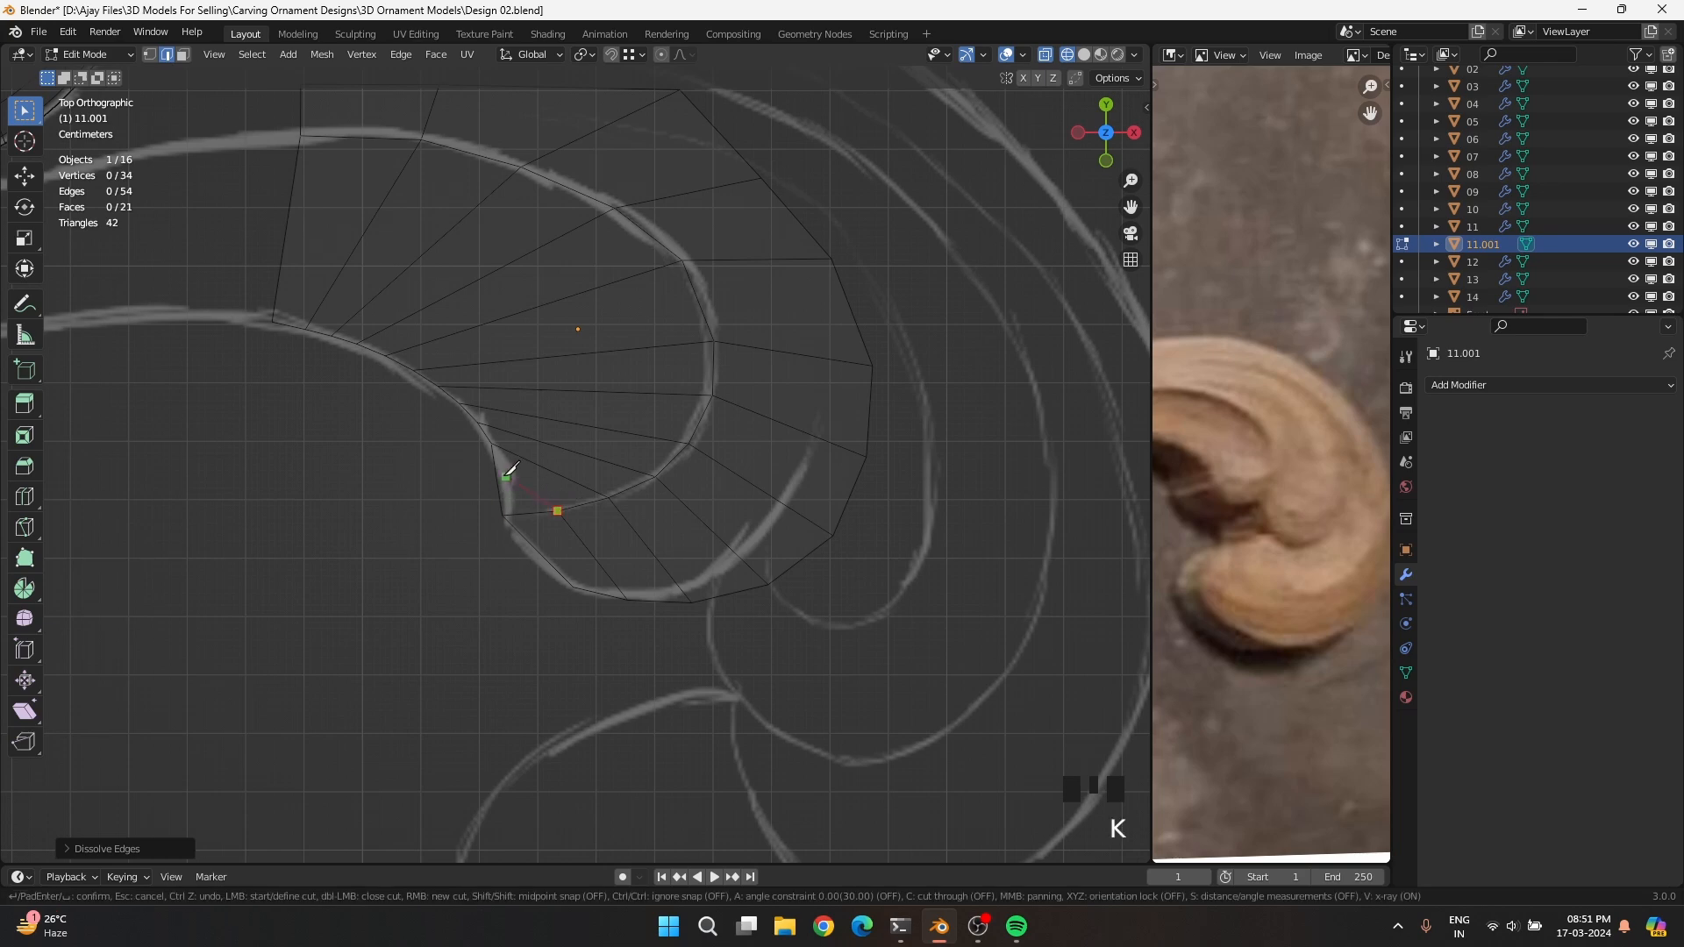
key("Return")
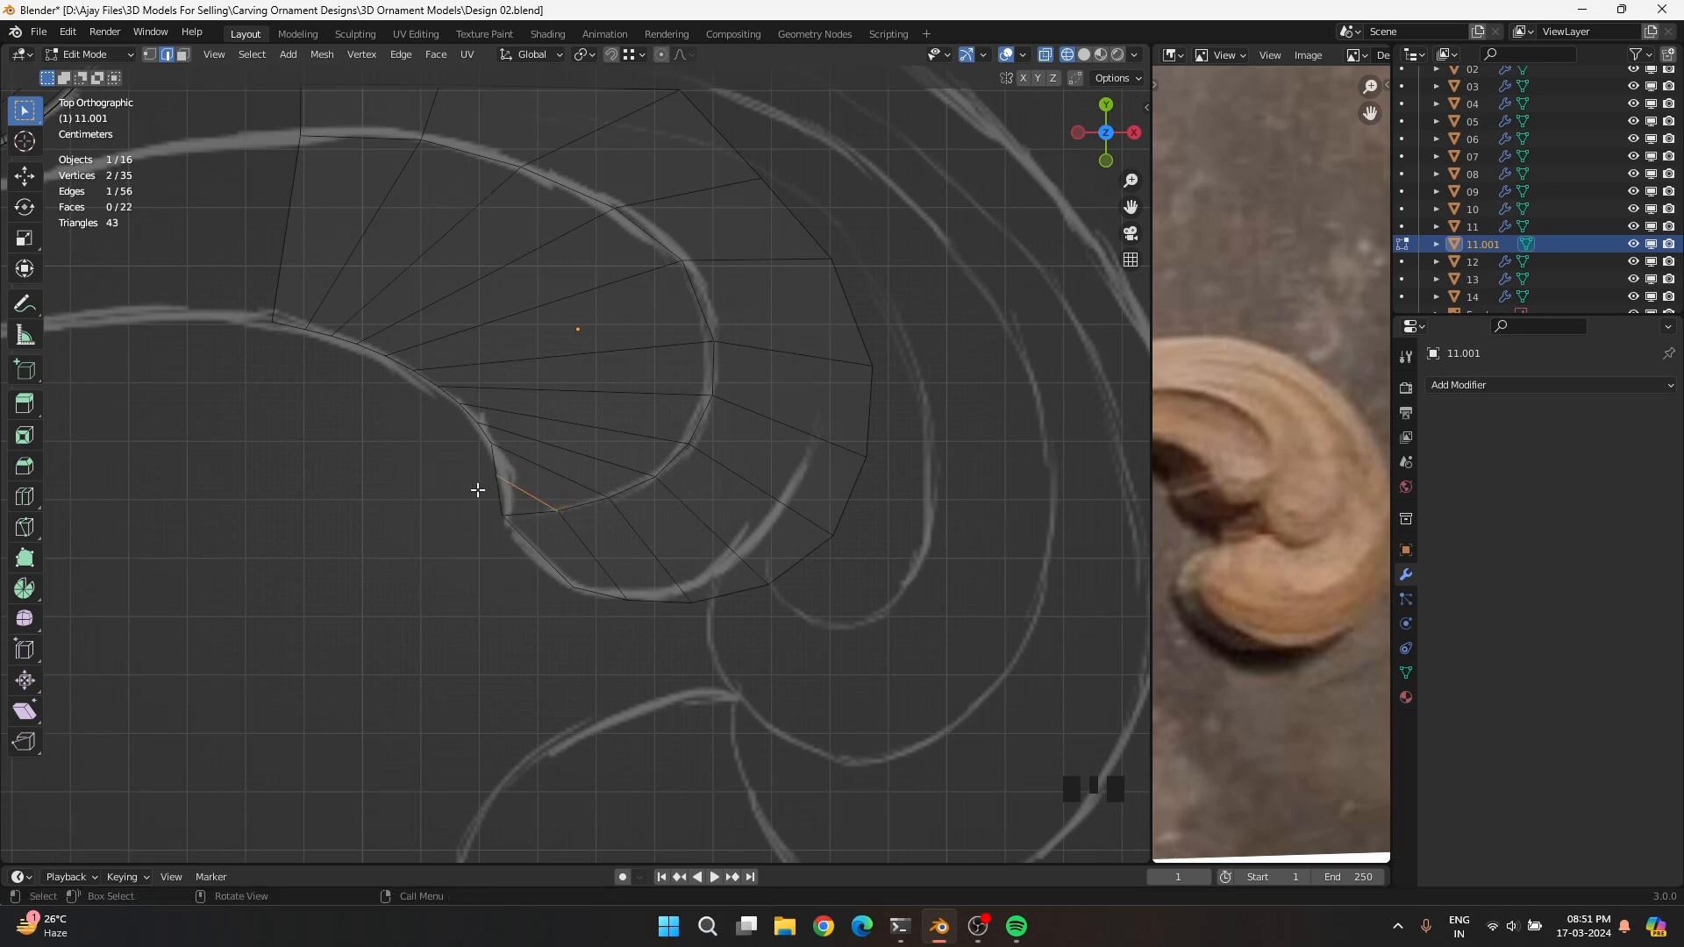
left_click(488, 472)
key("g")
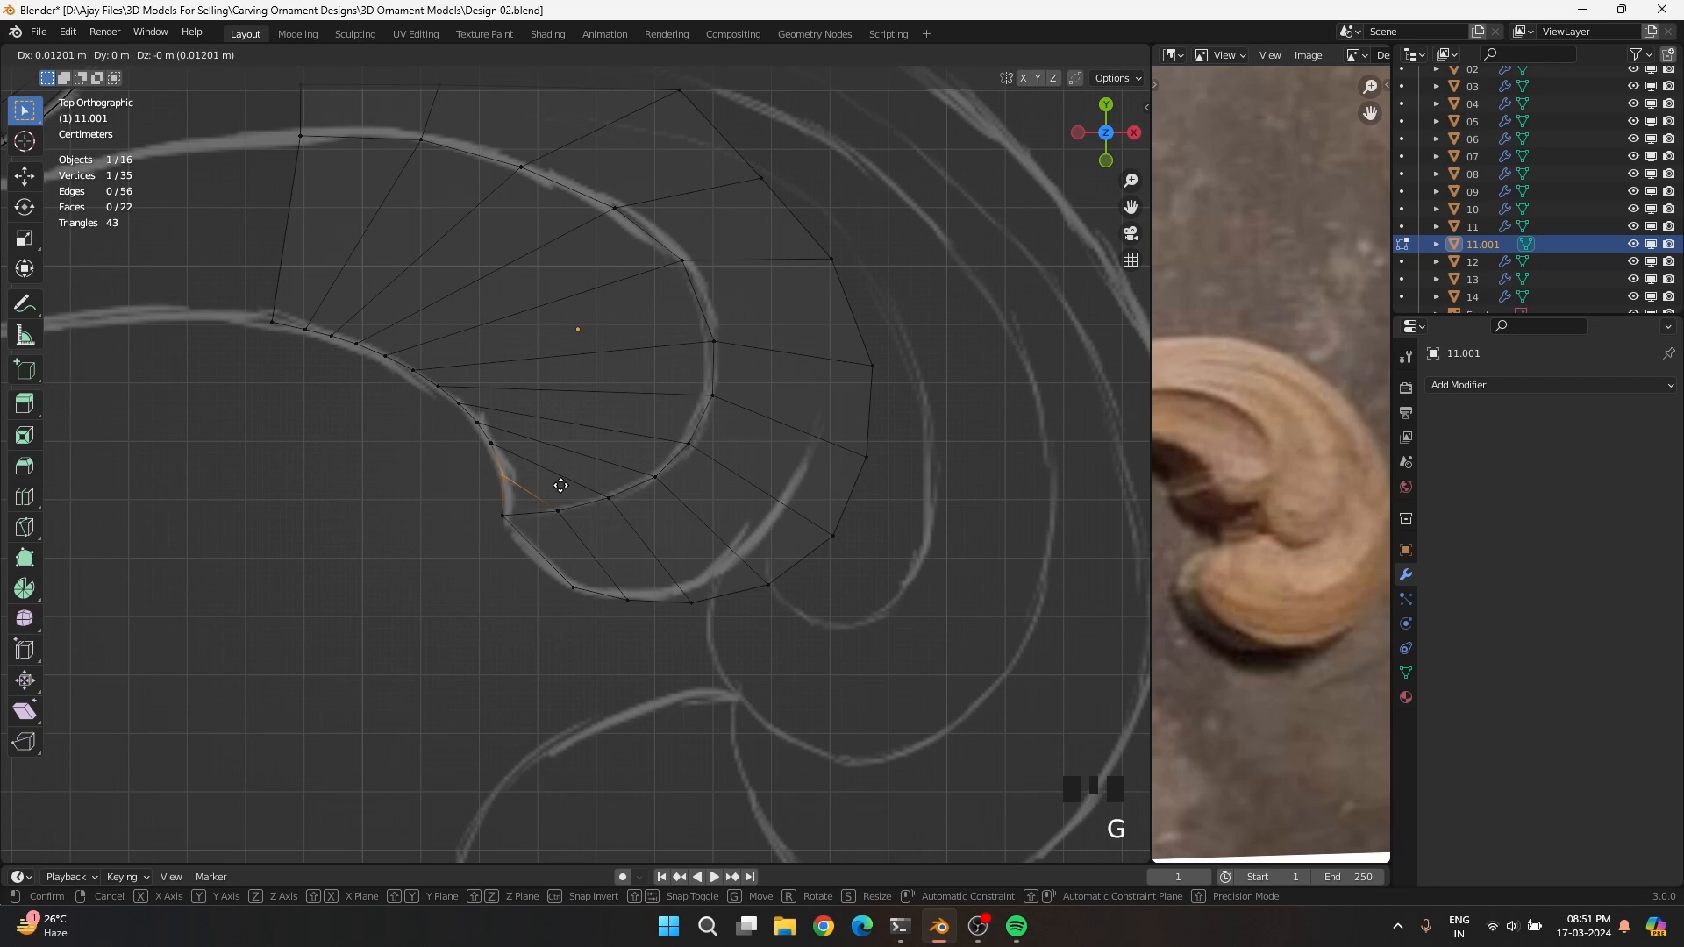
left_click(561, 486)
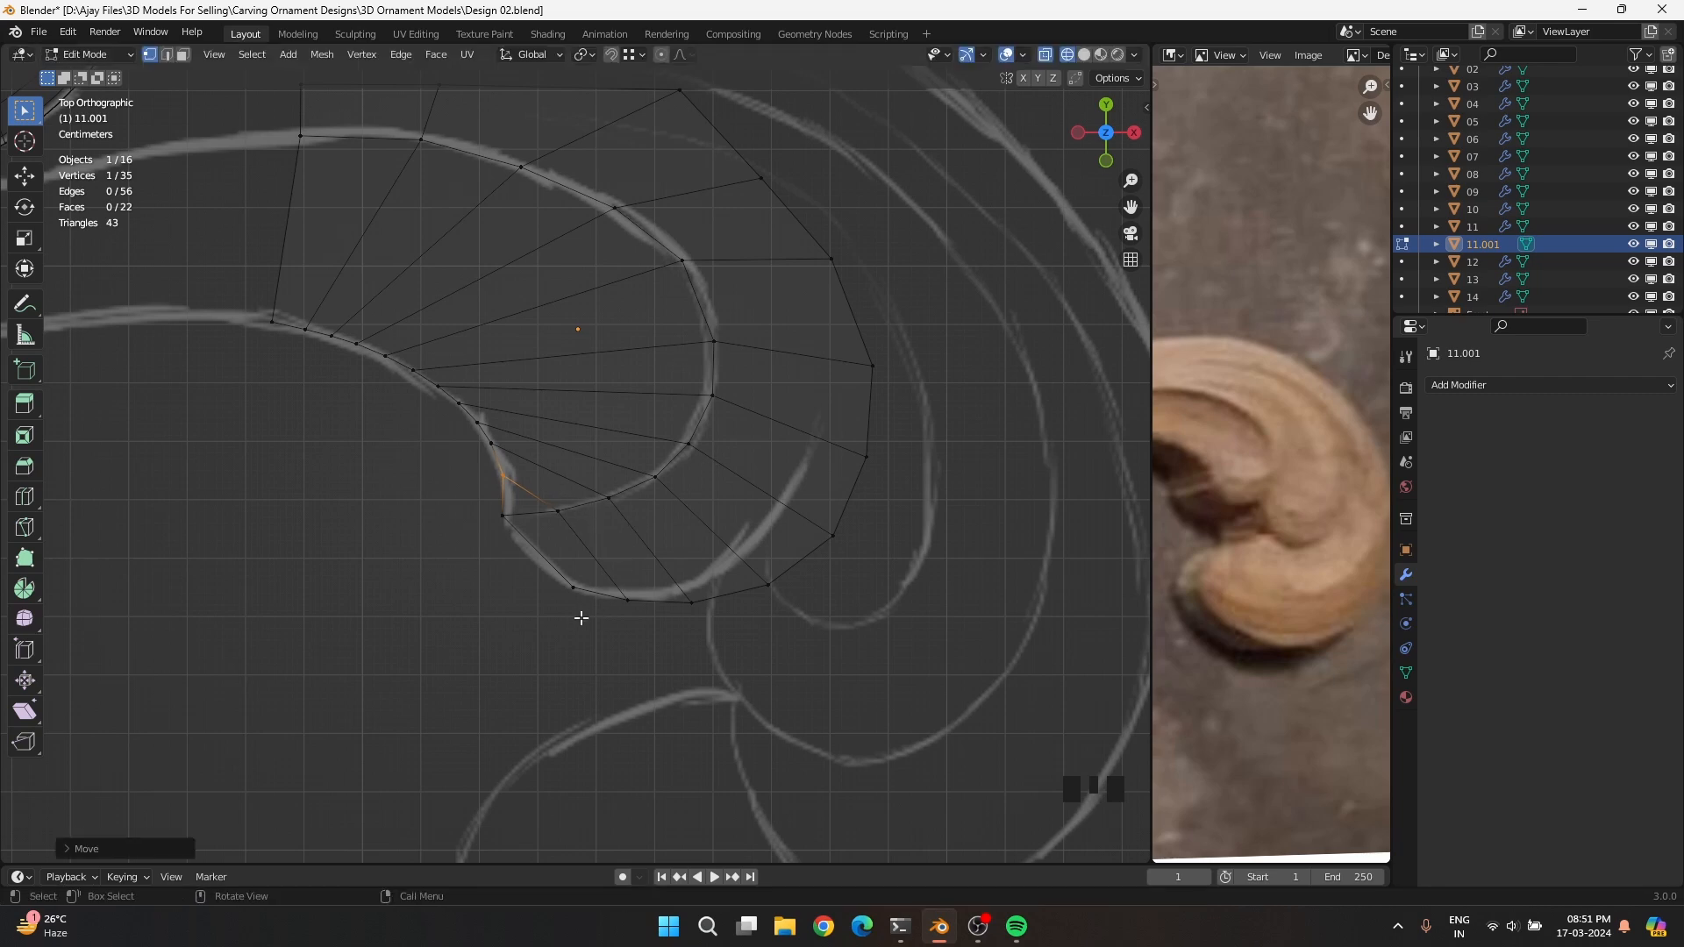
Move the third outer-rim vertex from the open end left and slightly down, and shift the second one slightly left
scroll(716, 540, "down", 2)
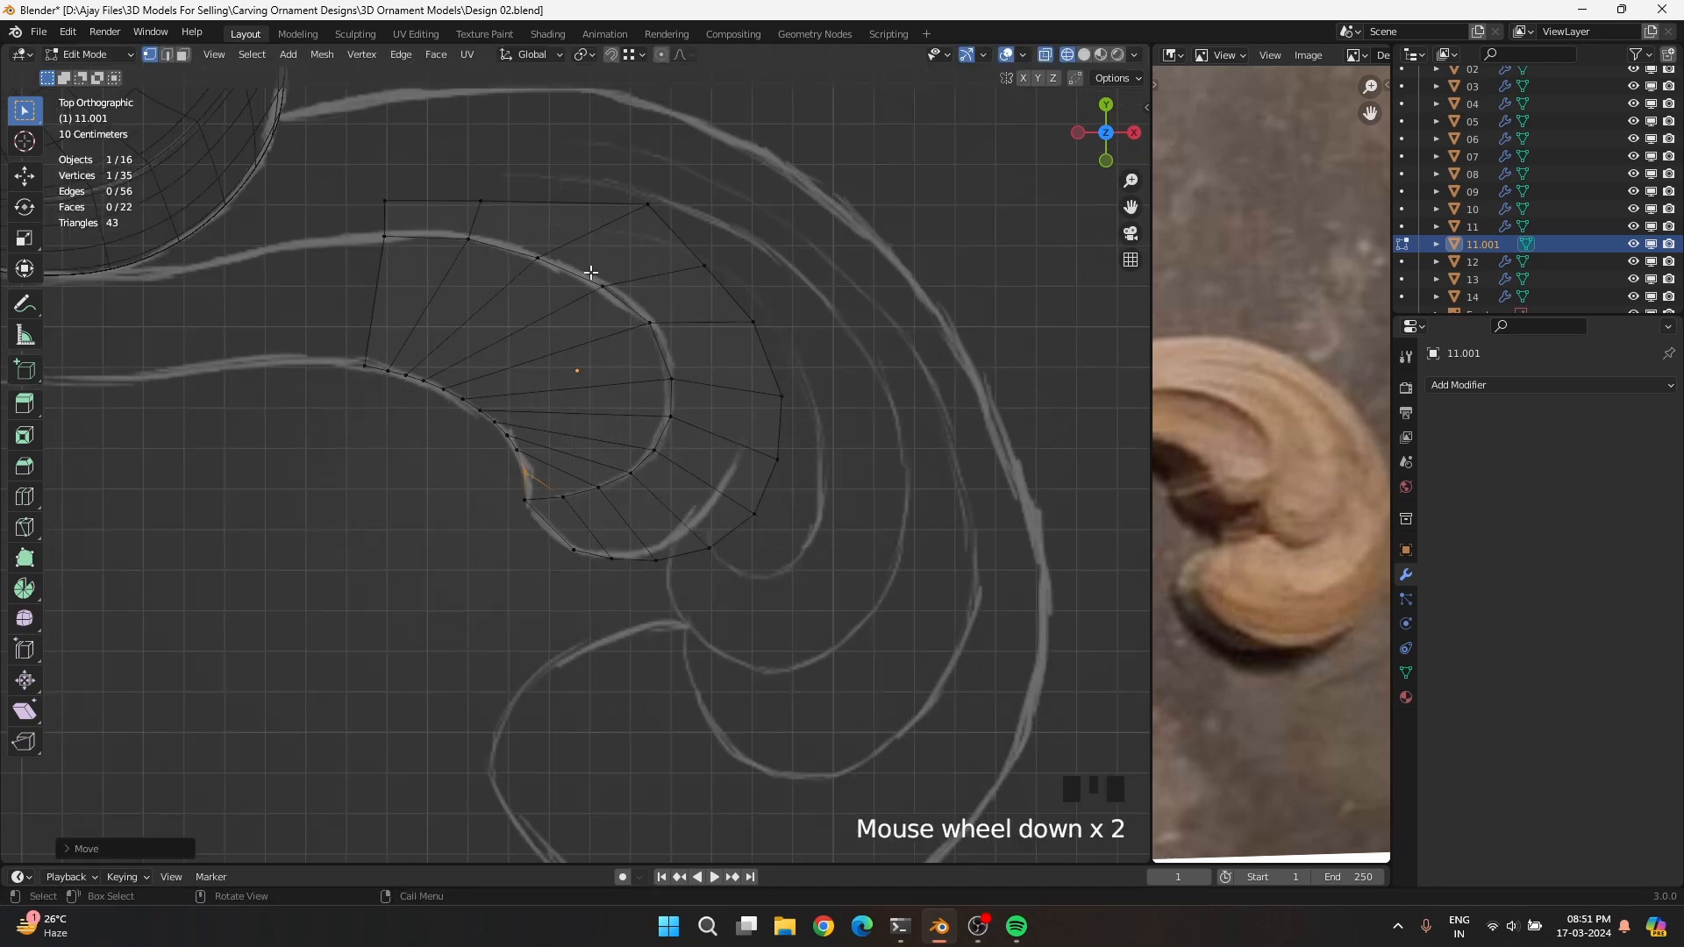
left_click(649, 205)
key("g")
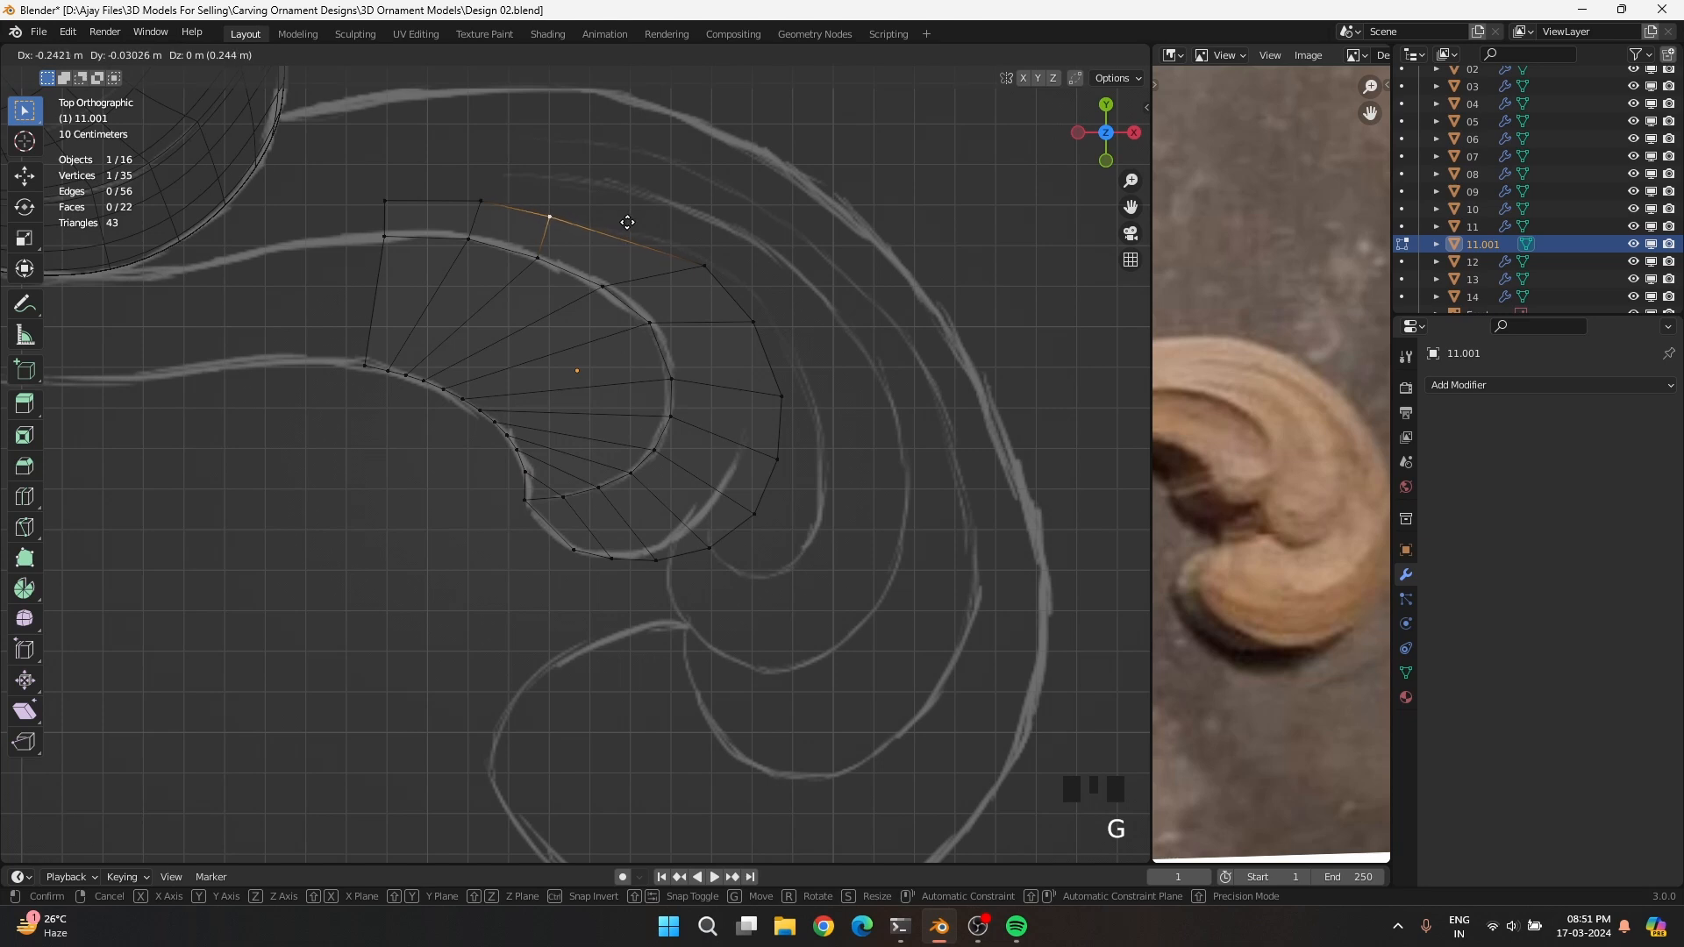
left_click(627, 221)
left_click(483, 201)
key("g")
left_click(473, 198)
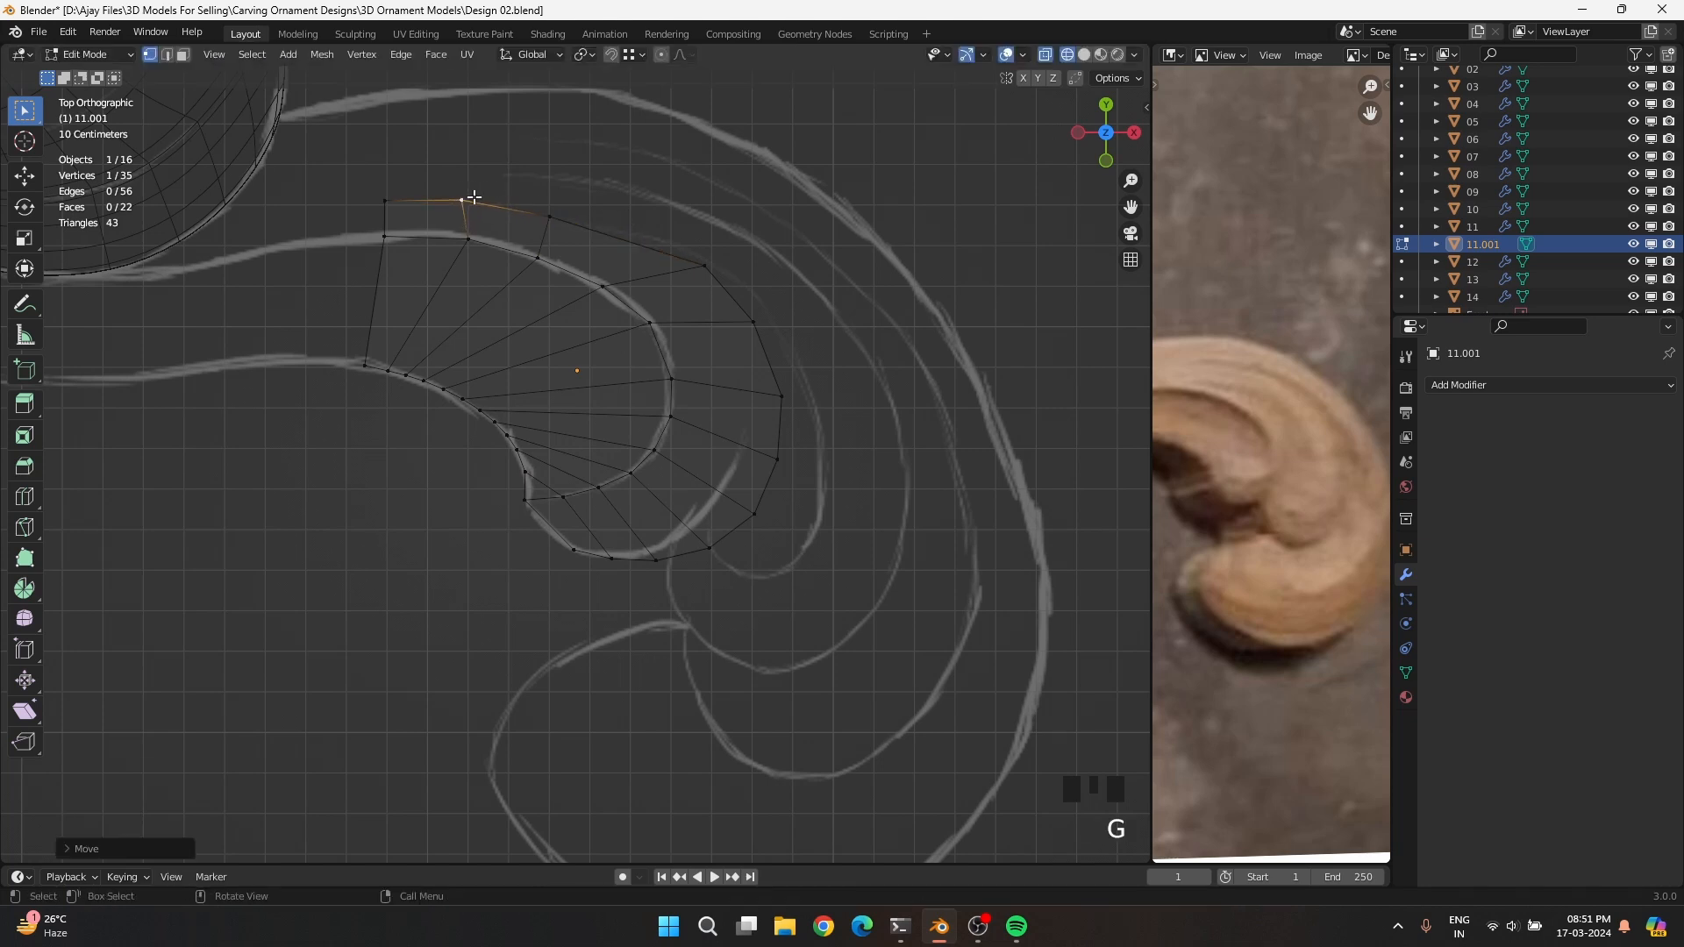
Slide the second and third vertices left along the middle outline, and lower the second outer-rim vertex slightly
left_click(470, 241)
key("g")
left_click(458, 237)
left_click(560, 261)
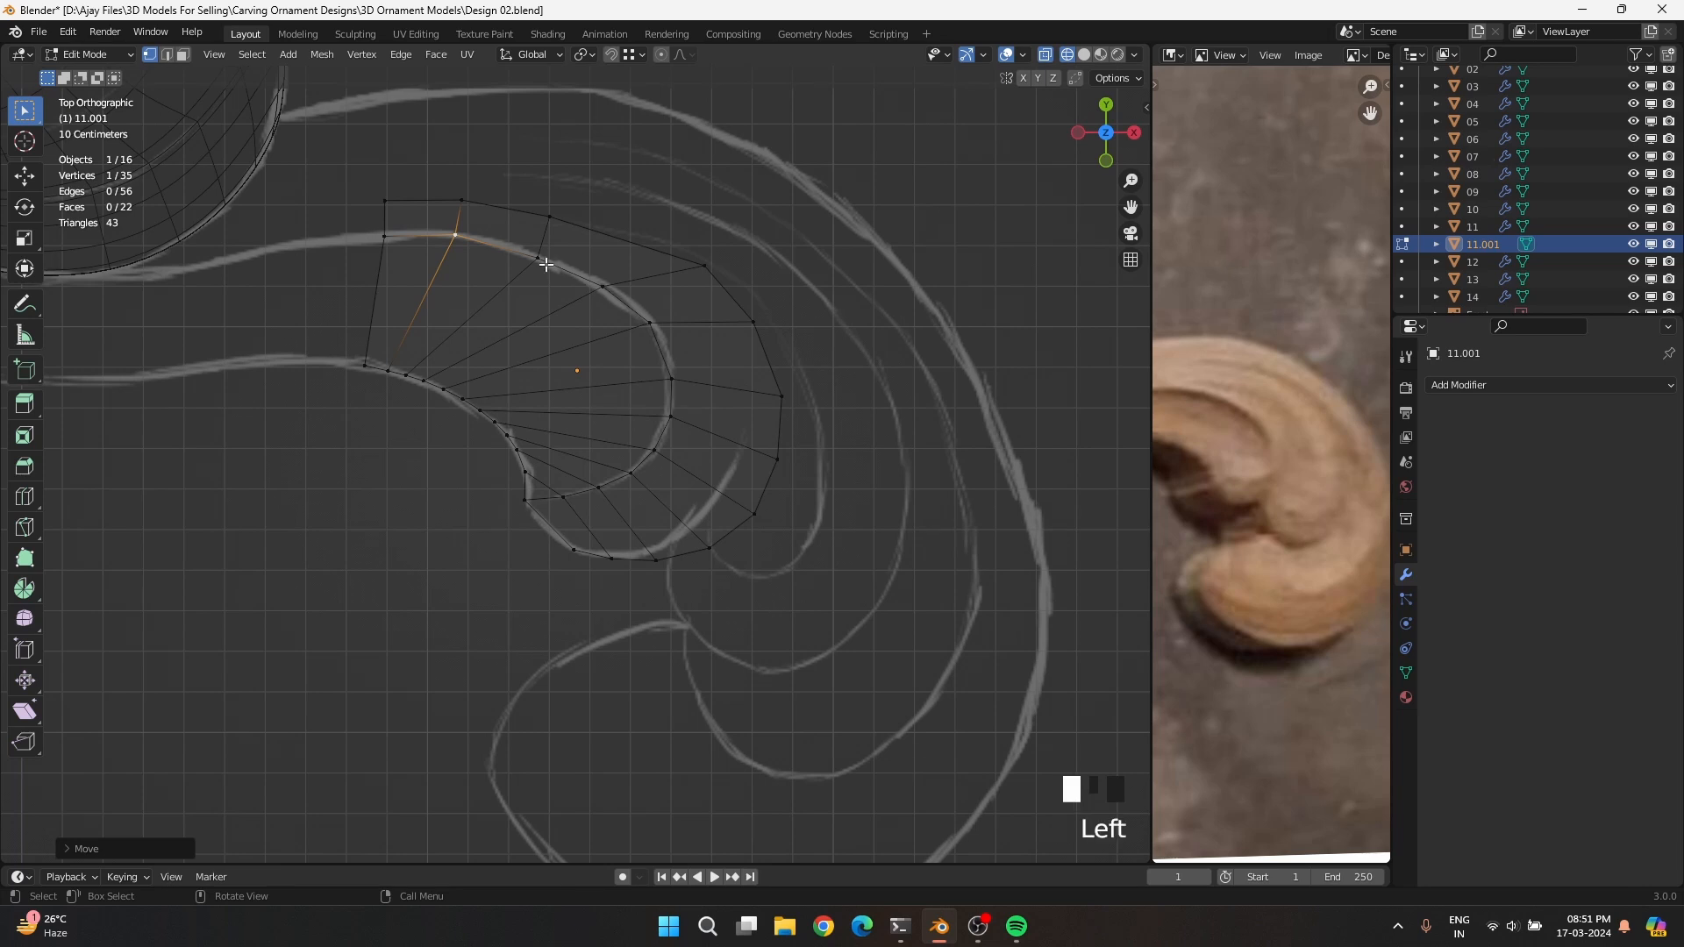
key("g")
left_click(546, 255)
left_click(567, 219)
left_click(477, 189)
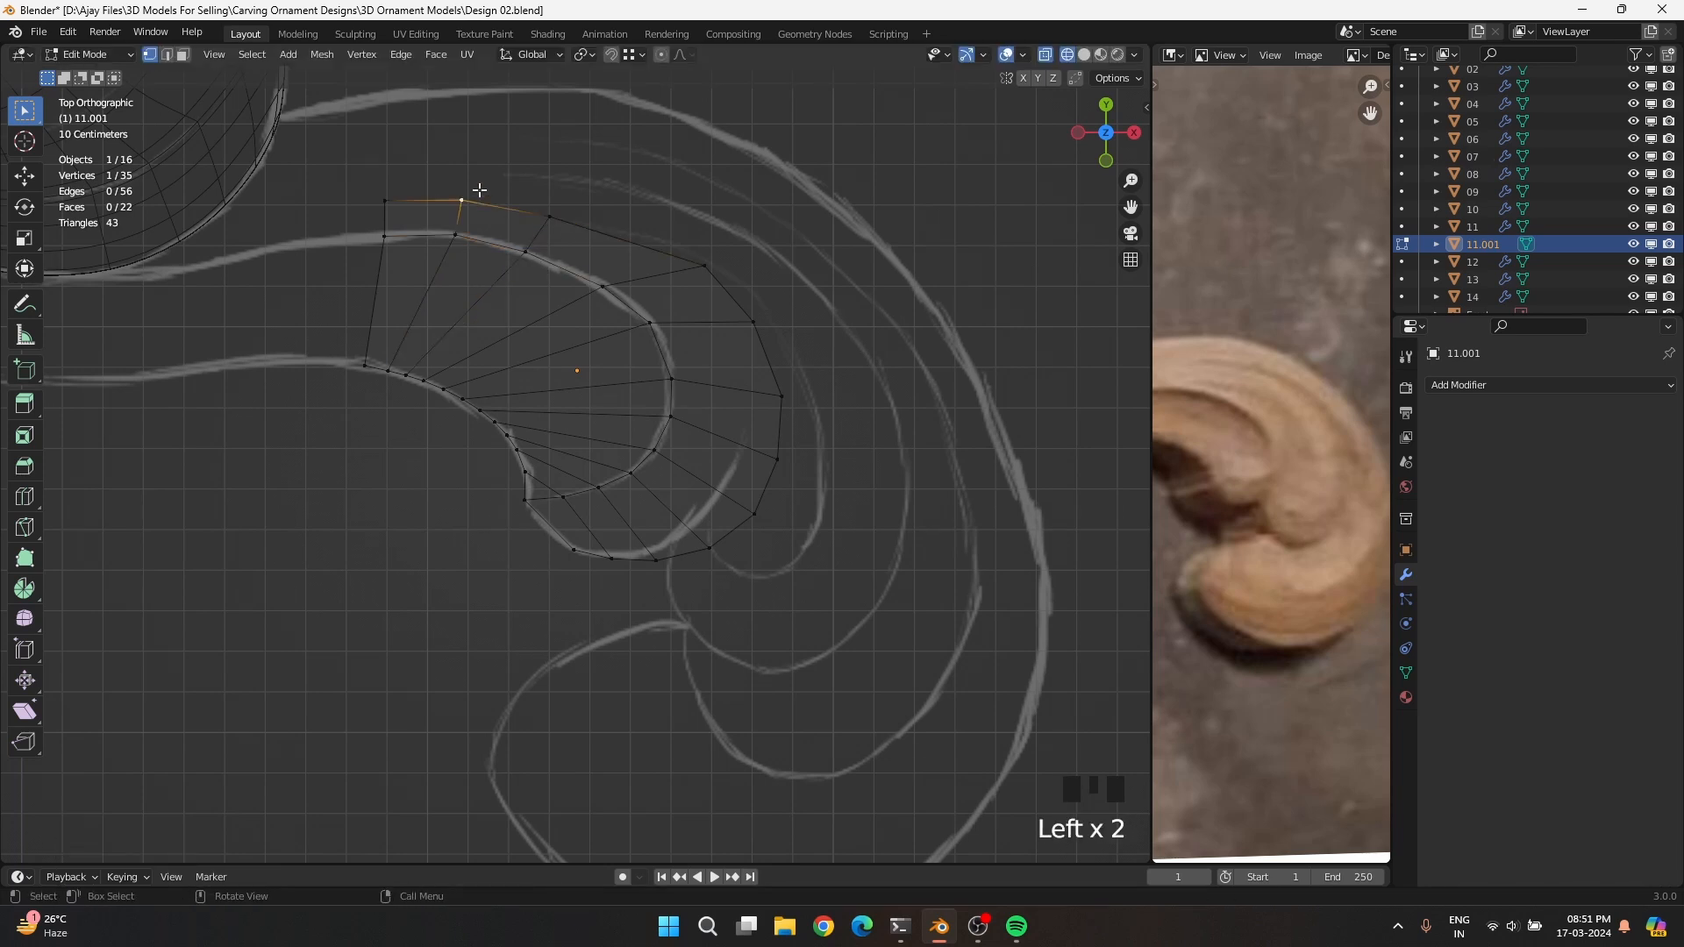
key("g")
left_click(477, 190)
Move the fourth outer-rim vertex up and left, then slide the fourth and second middle-outline vertices left along the outline
left_click(722, 266)
key("g")
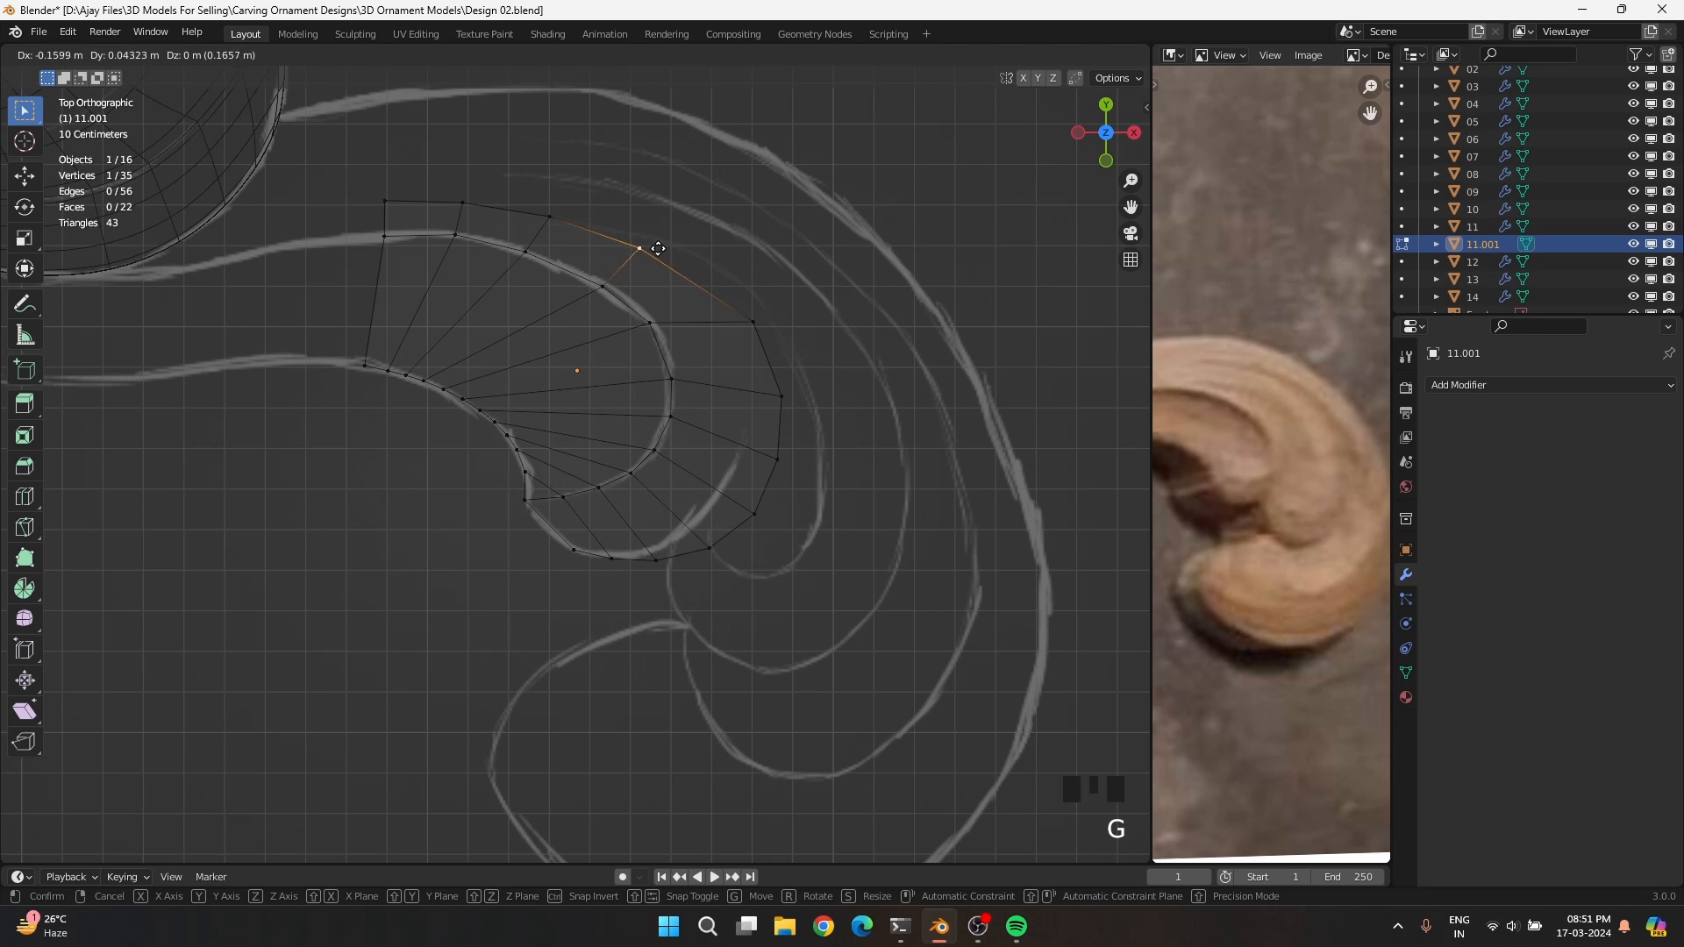
left_click(655, 248)
left_click(613, 298)
key("g")
left_click(601, 294)
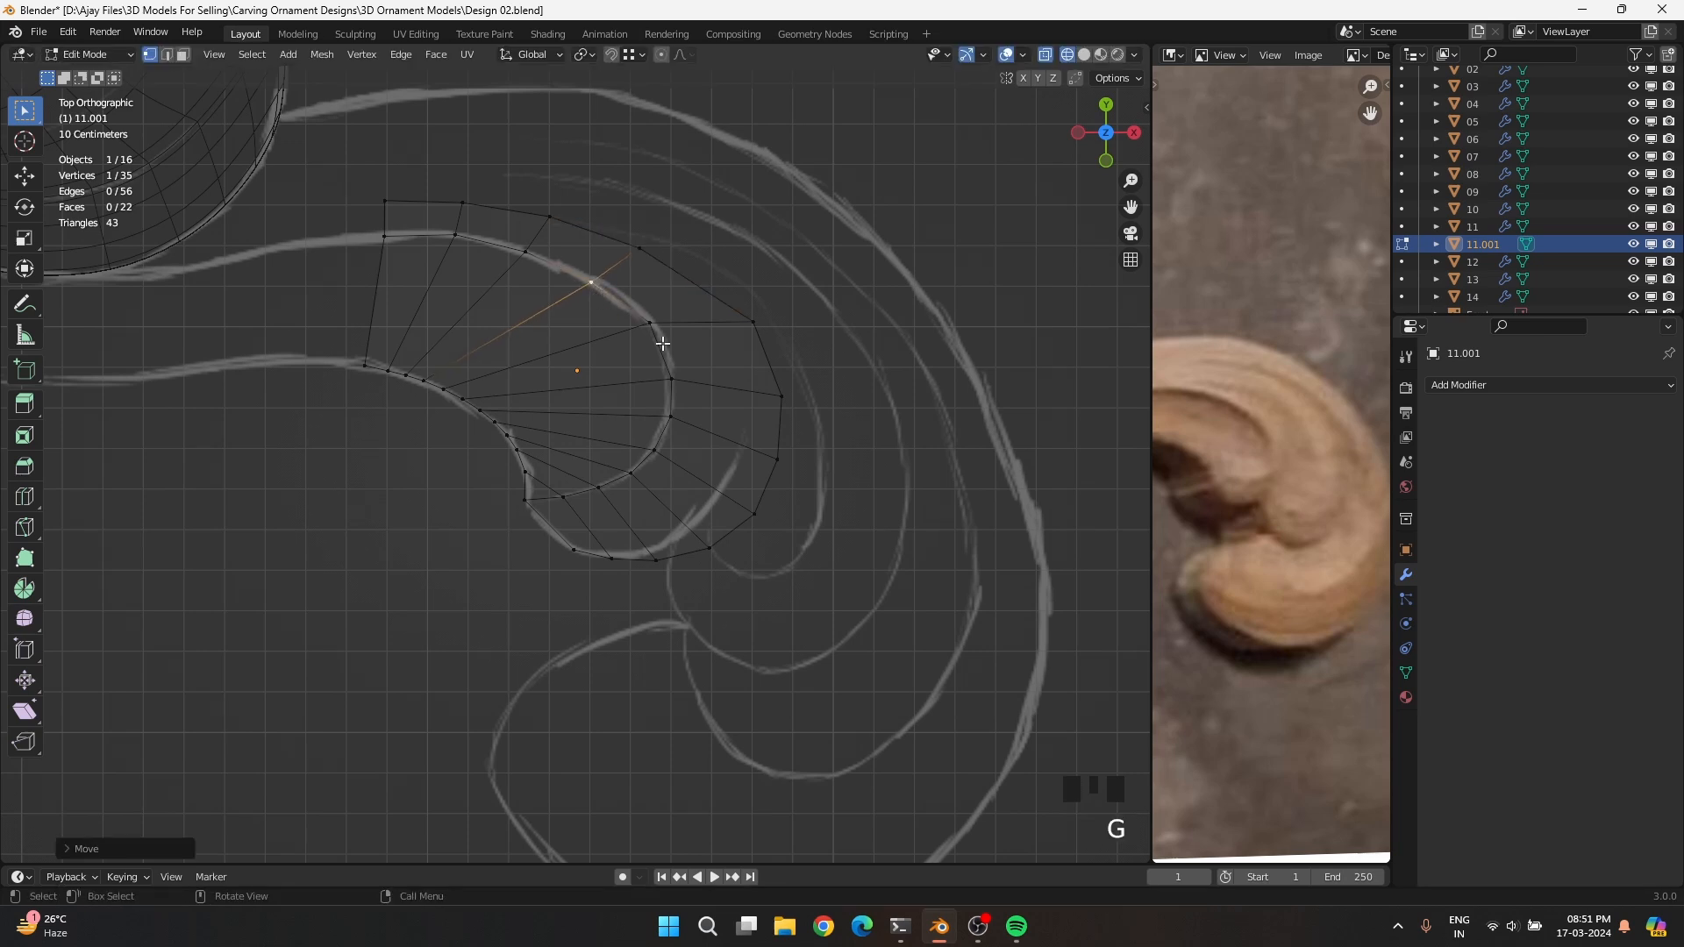
left_click(451, 248)
key("g")
left_click(466, 257)
Pull the four outer-rim vertices along the curl's right side inward, parallel to the middle outline and down to the sketched lower stroke
left_click(755, 333)
key("g")
left_click(755, 390)
left_click(777, 458)
key("g")
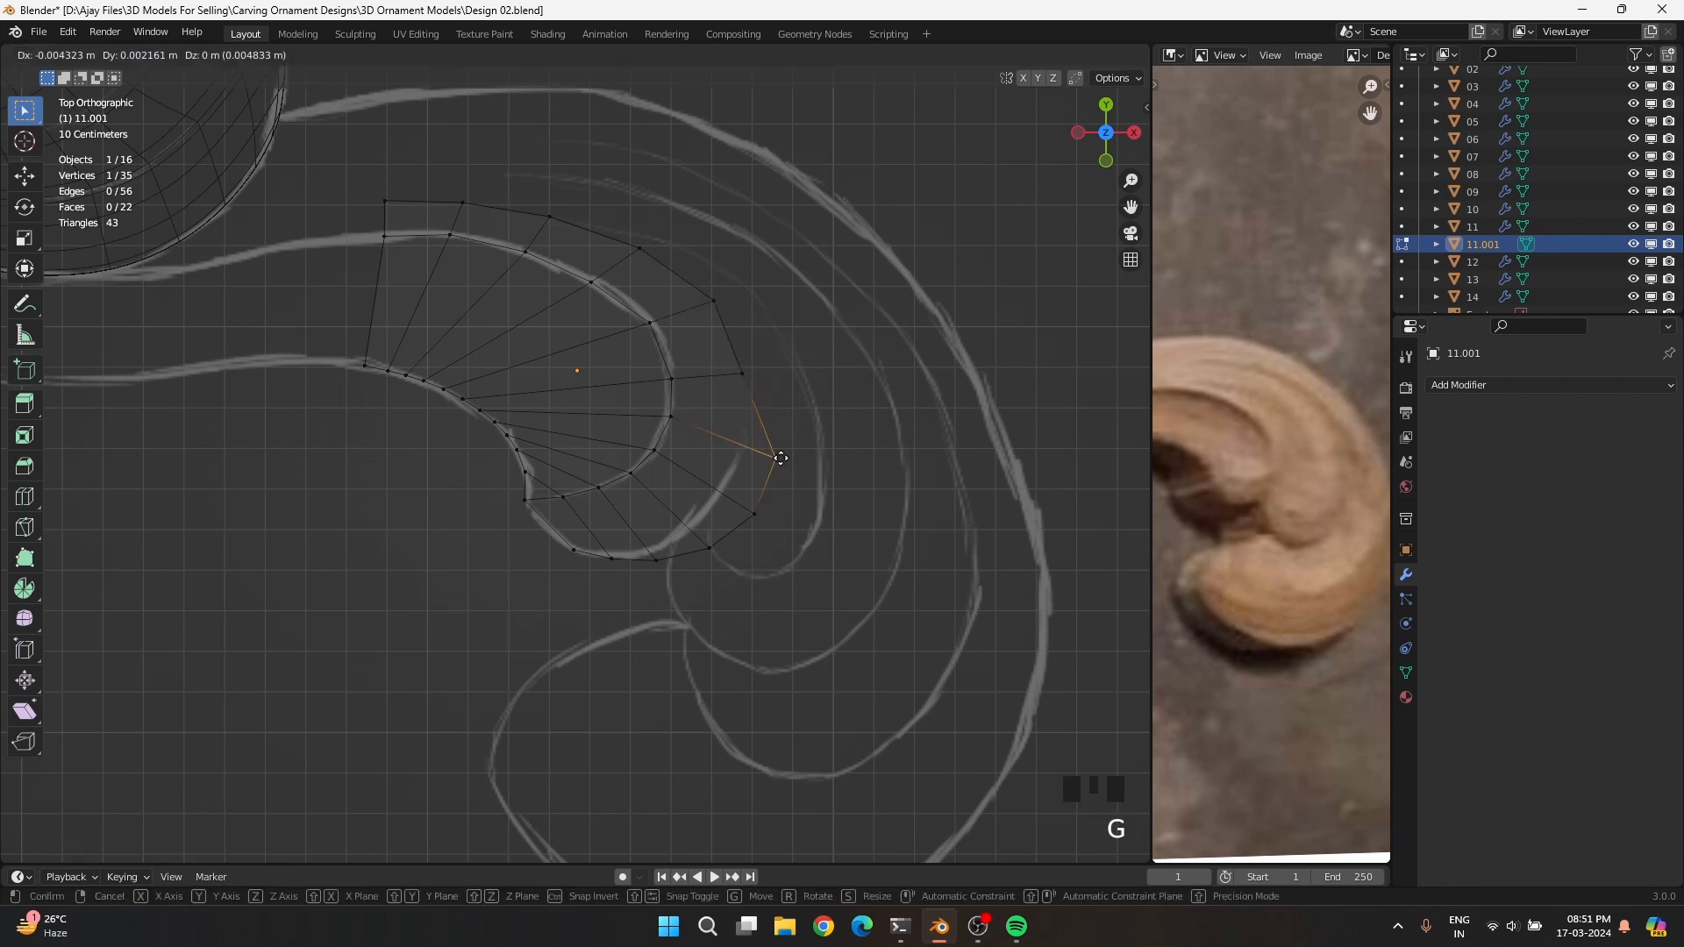
left_click(756, 446)
left_click(774, 534)
key("g")
left_click(744, 509)
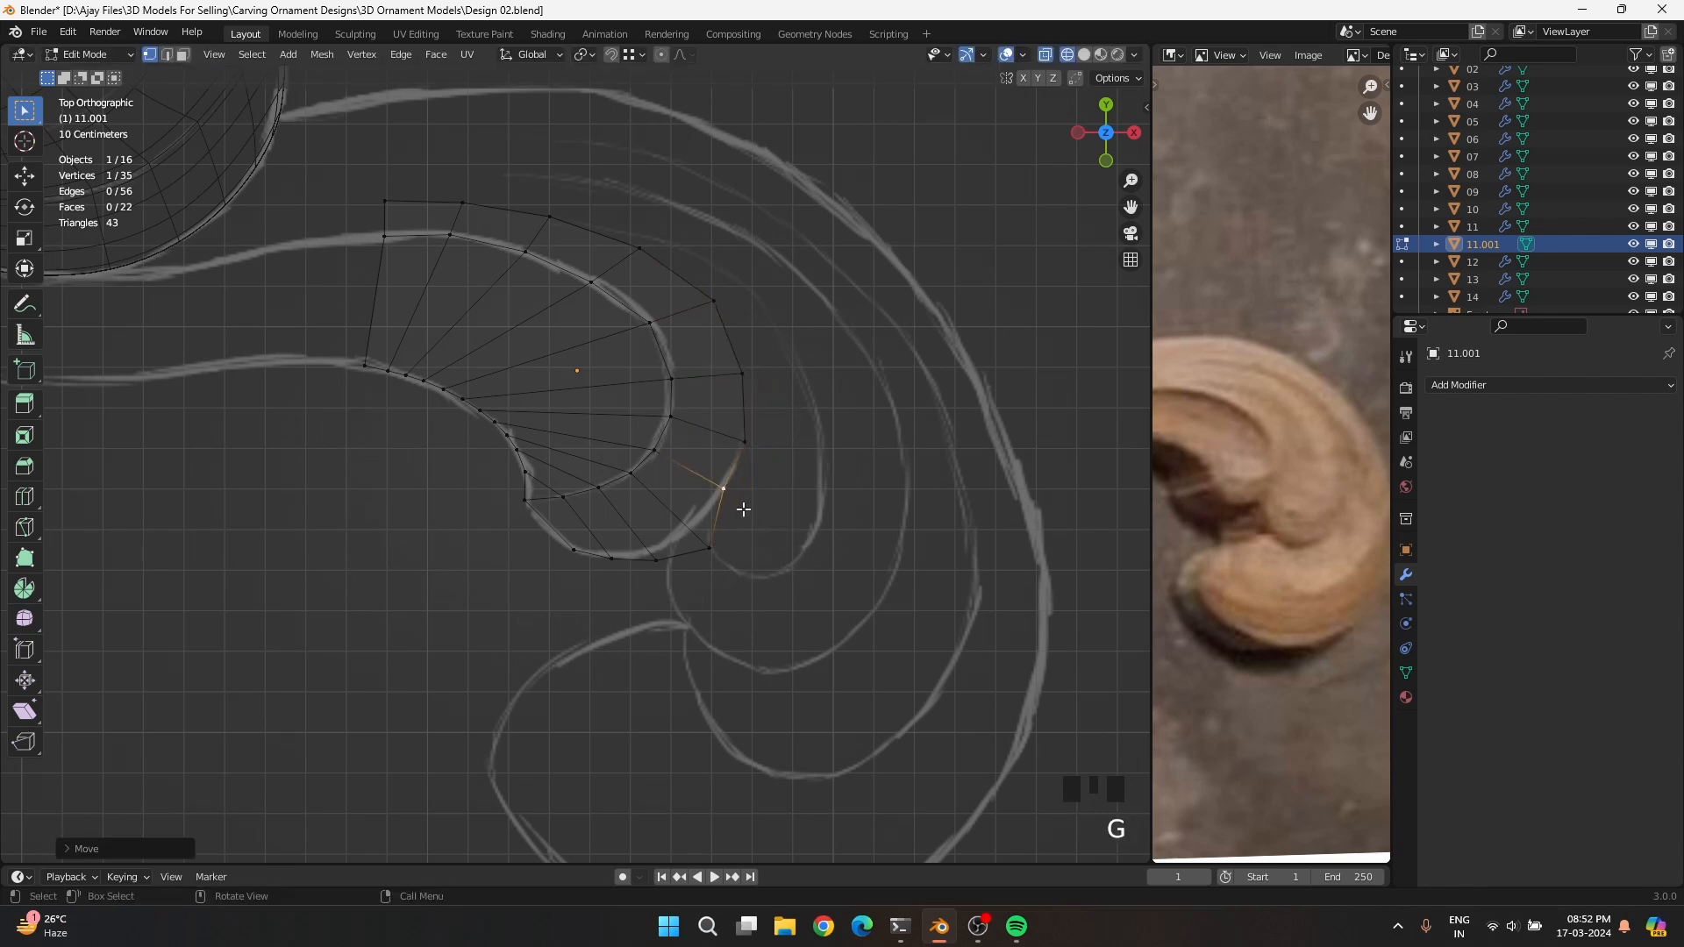
Nudge the two outer-rim vertices at the curl's far right slightly upward to smooth the rim
left_click(759, 450)
key("g")
left_click(759, 441)
left_click(751, 370)
key("g")
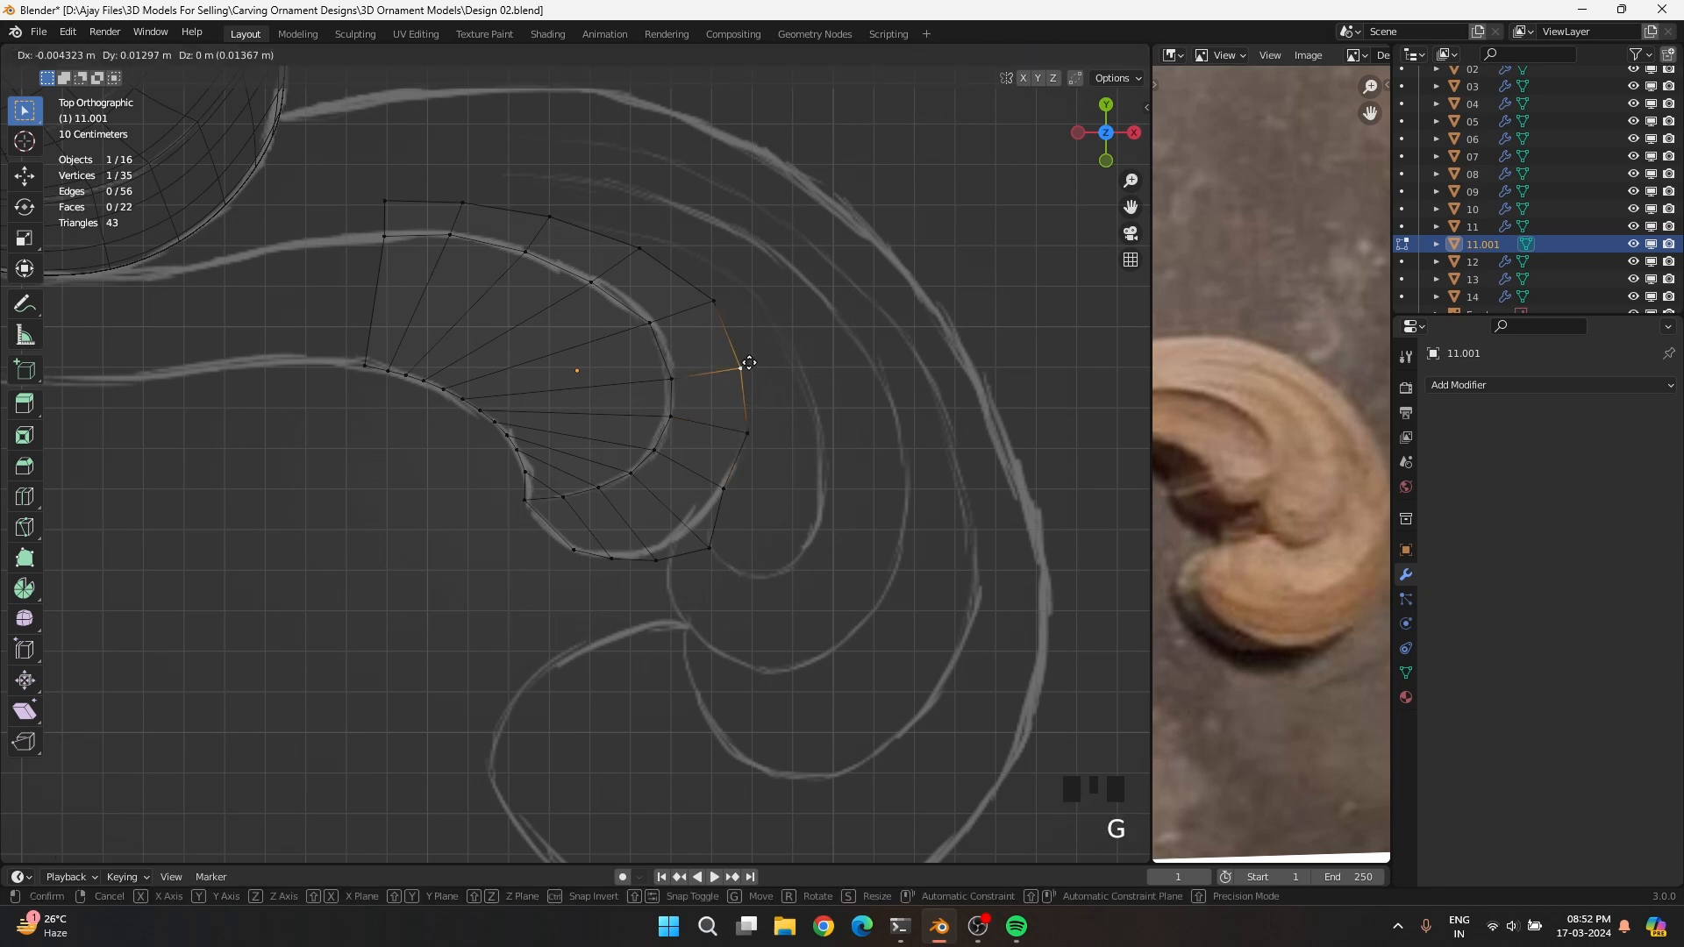
left_click(749, 358)
Nudge the middle-outline vertices at the curl's right and upper right upward, and move the upper-right rim vertex slightly up and left
left_click(696, 380)
key("g")
left_click(694, 375)
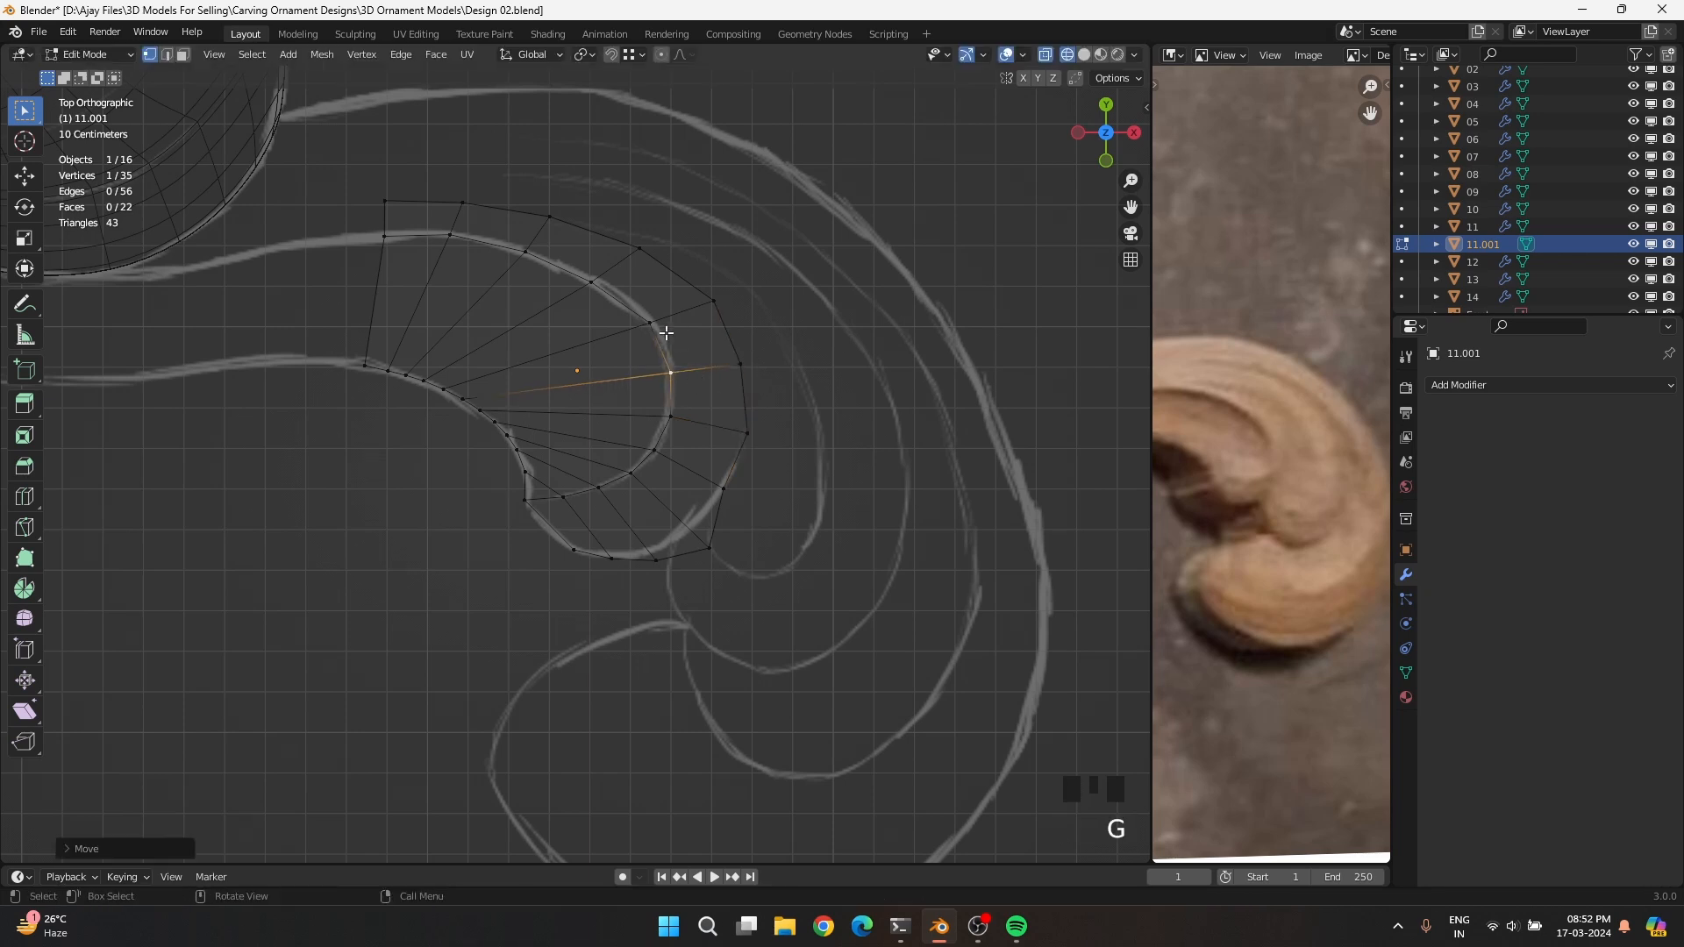
left_click(662, 328)
key("g")
left_click(654, 321)
left_click(724, 306)
key("g")
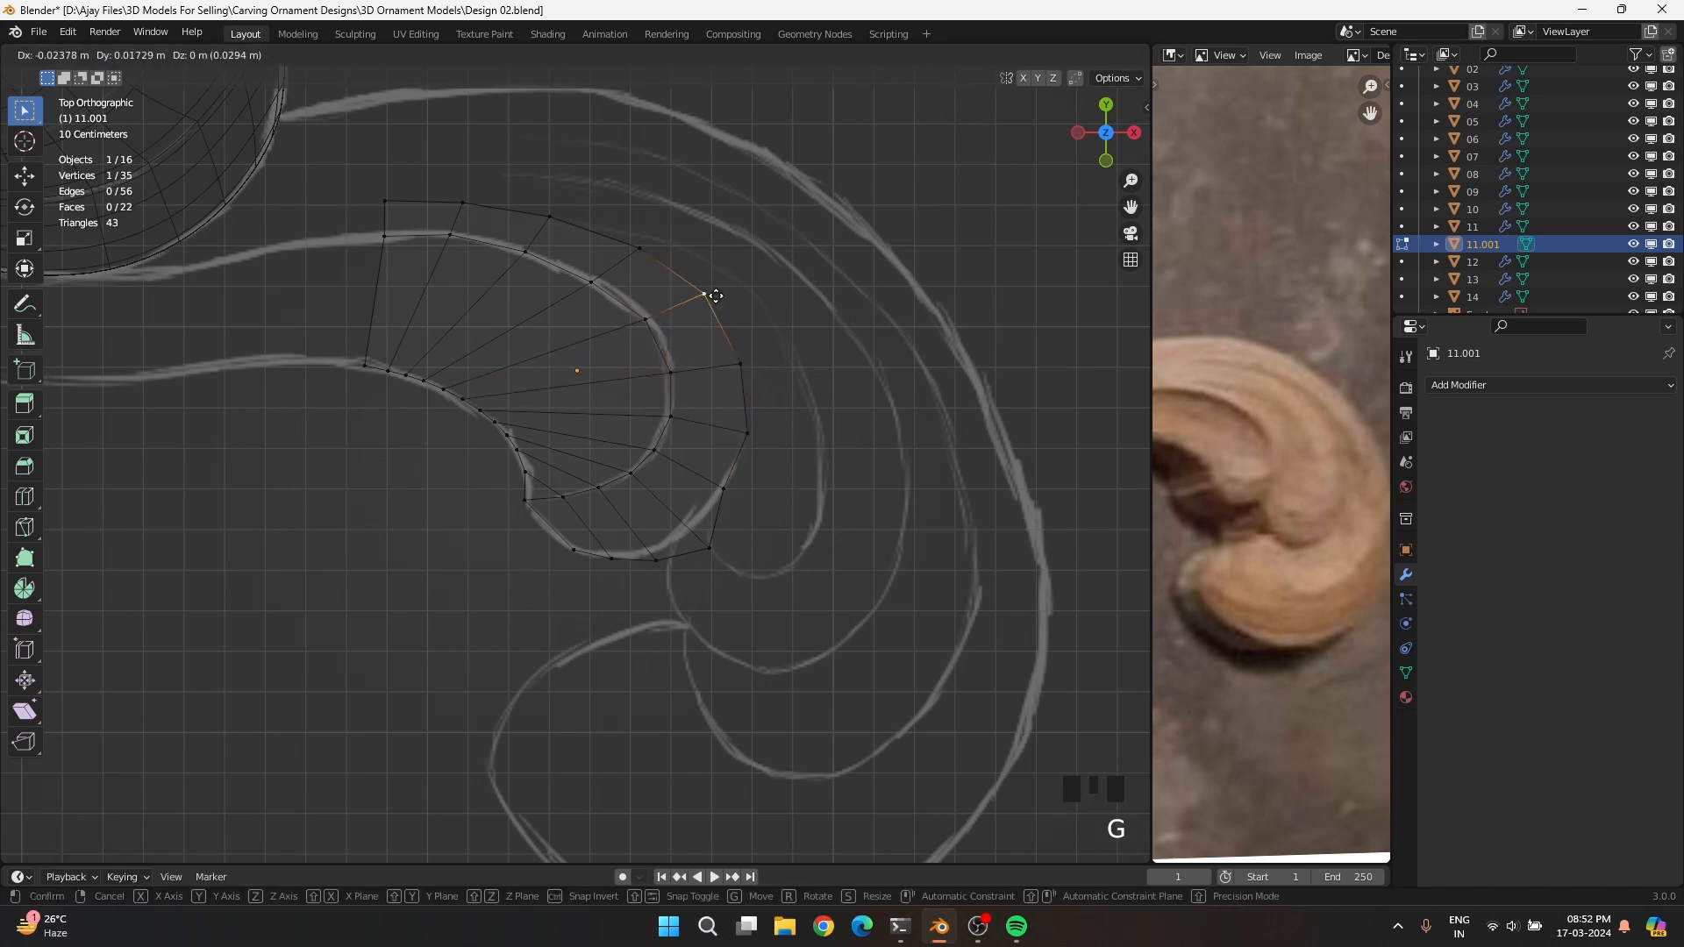
left_click(697, 290)
Fine-tune the fourth middle-outline vertex on the upper curve and raise the one at the curl's right side slightly
left_click(589, 282)
key("g")
left_click(592, 286)
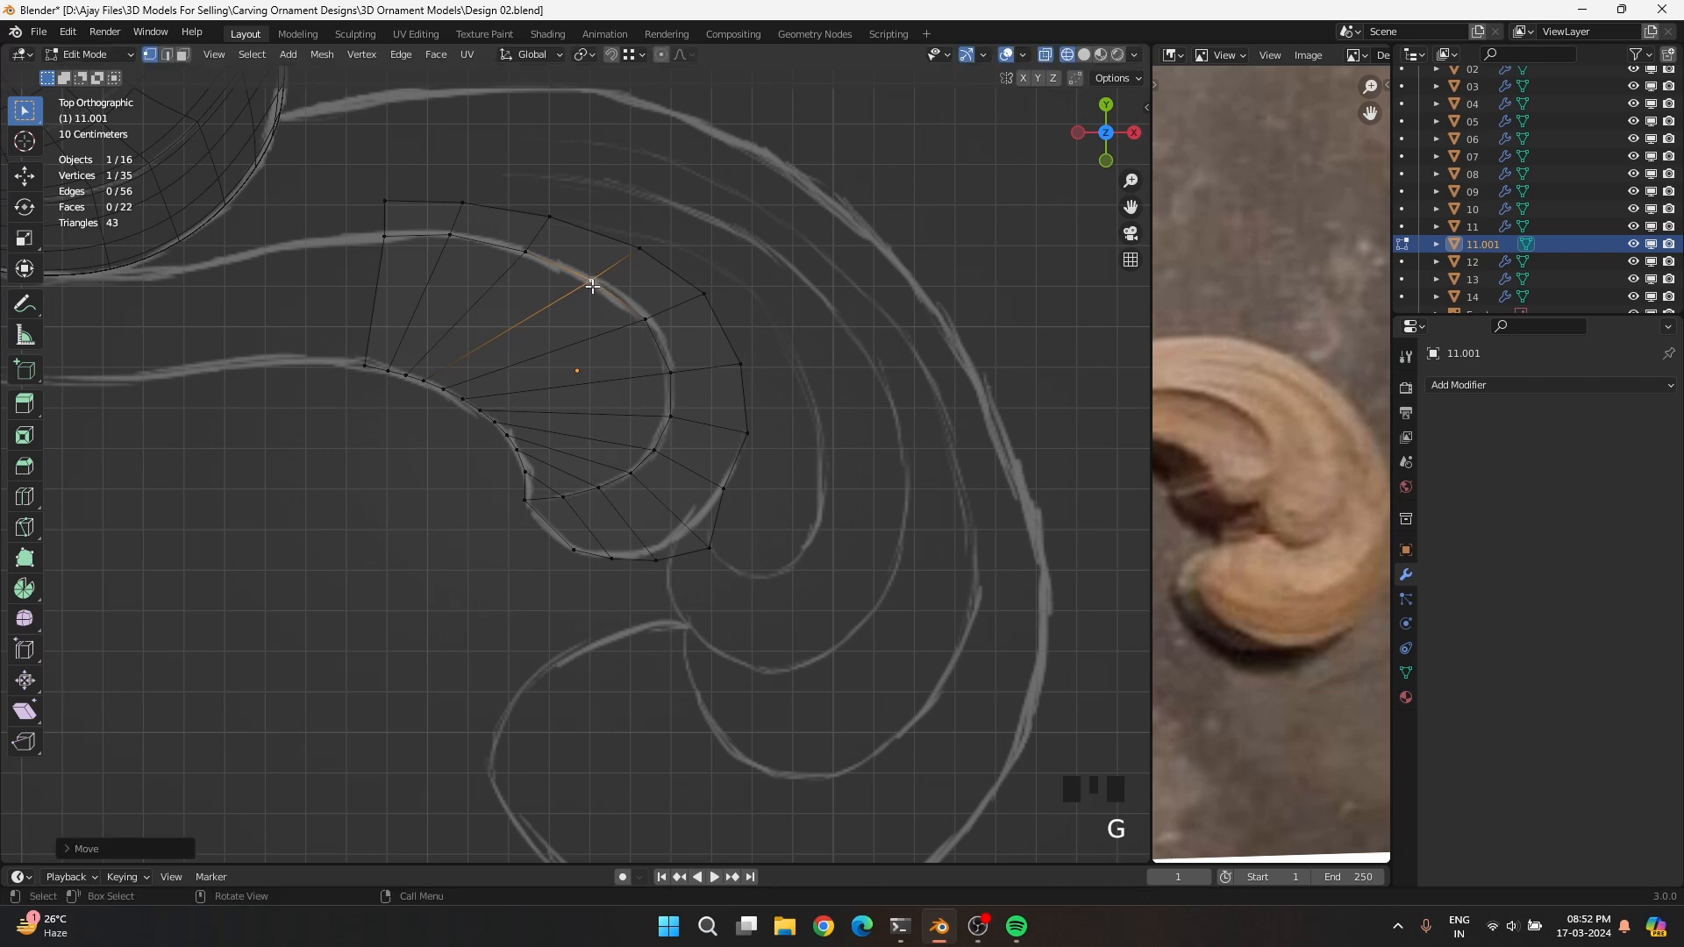
left_click(686, 379)
key("g")
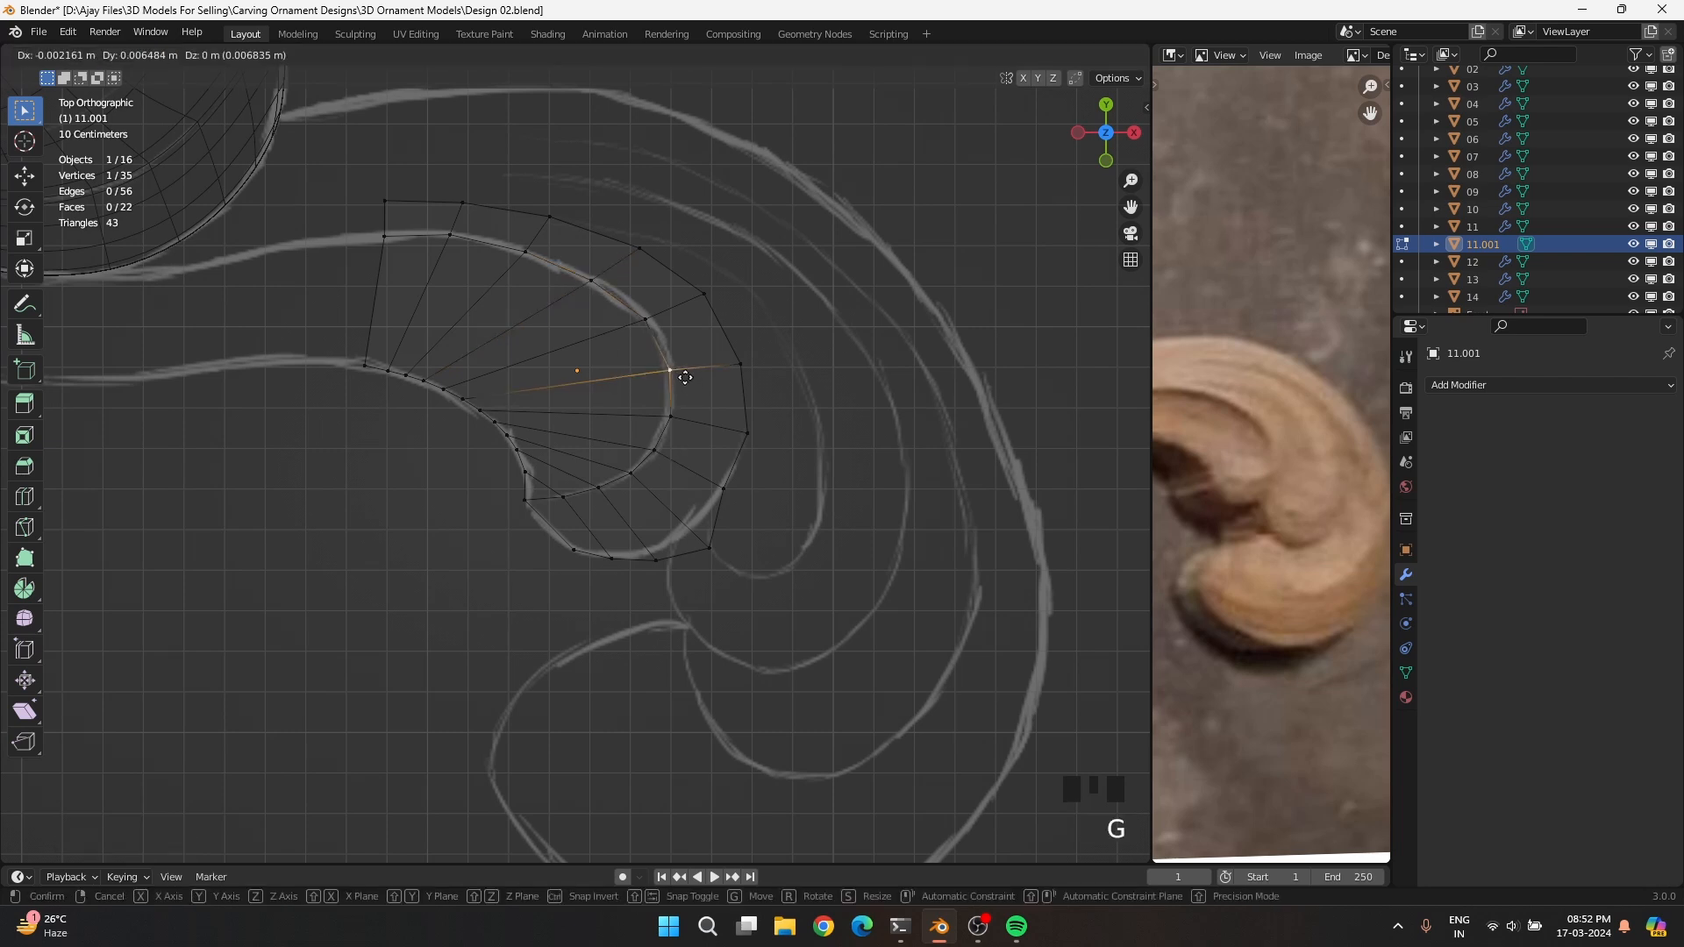
left_click(686, 375)
Nudge the two outer-rim vertices at the curl's far right slightly upward, keeping the rim evenly rounded
left_click(755, 379)
key("g")
left_click(754, 373)
left_click(759, 429)
key("g")
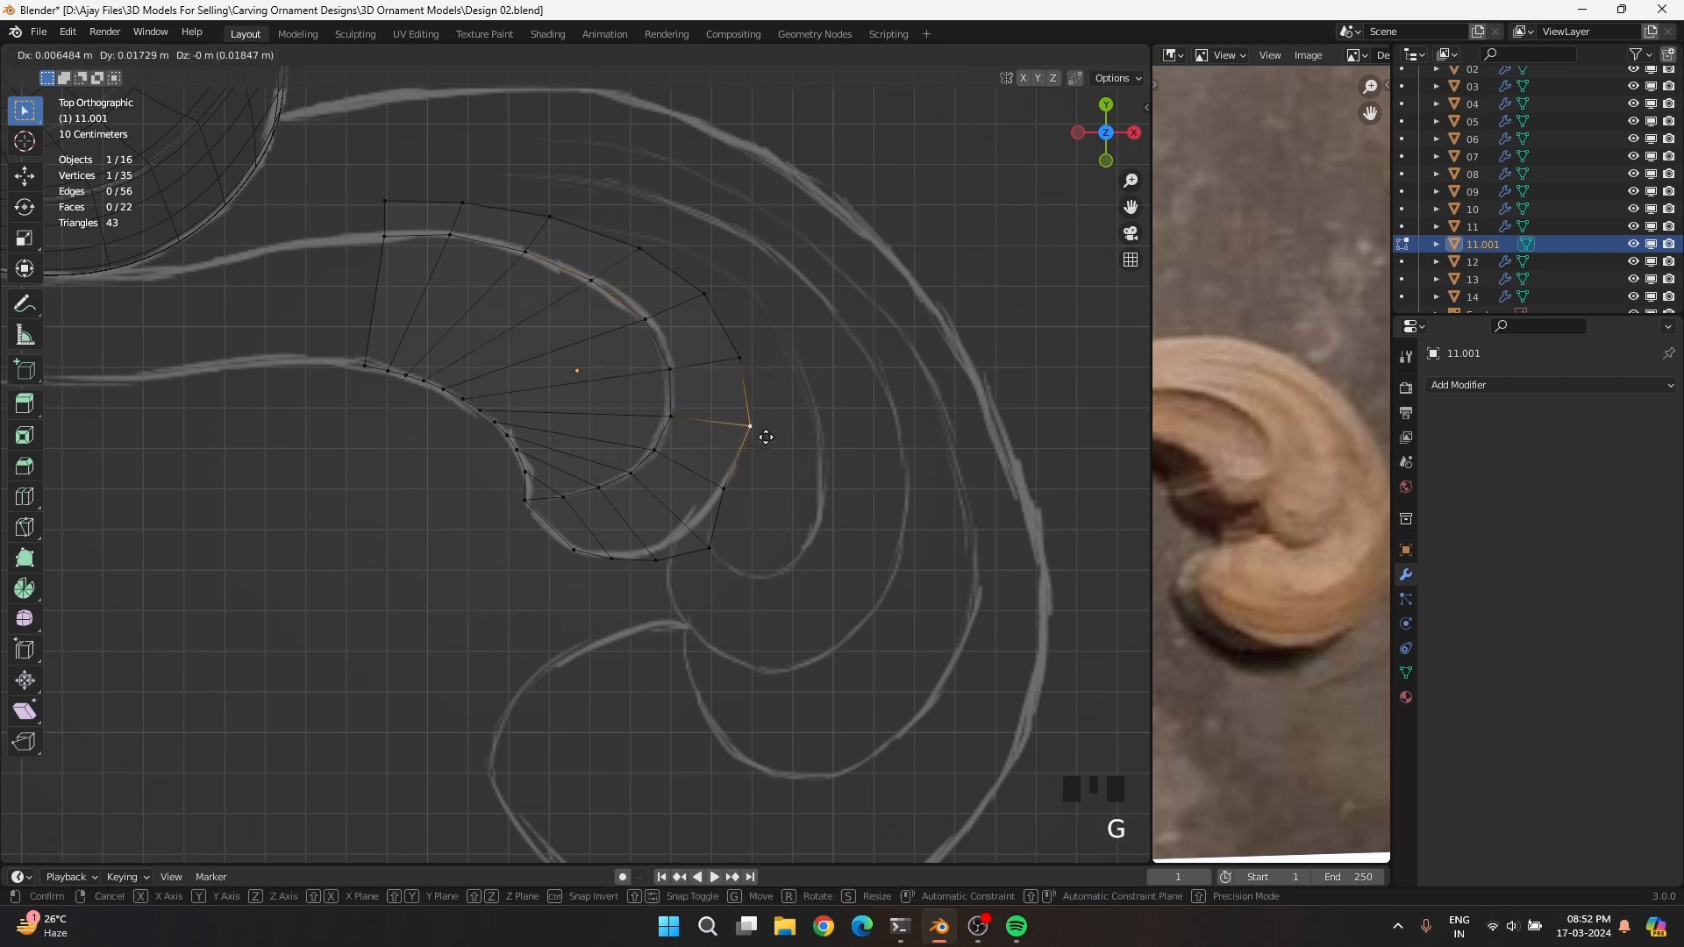
left_click(761, 424)
Adjust the outer-rim vertices at the curl's lower right and pull the lower one inward onto the sketched stroke
left_click(728, 493)
key("g")
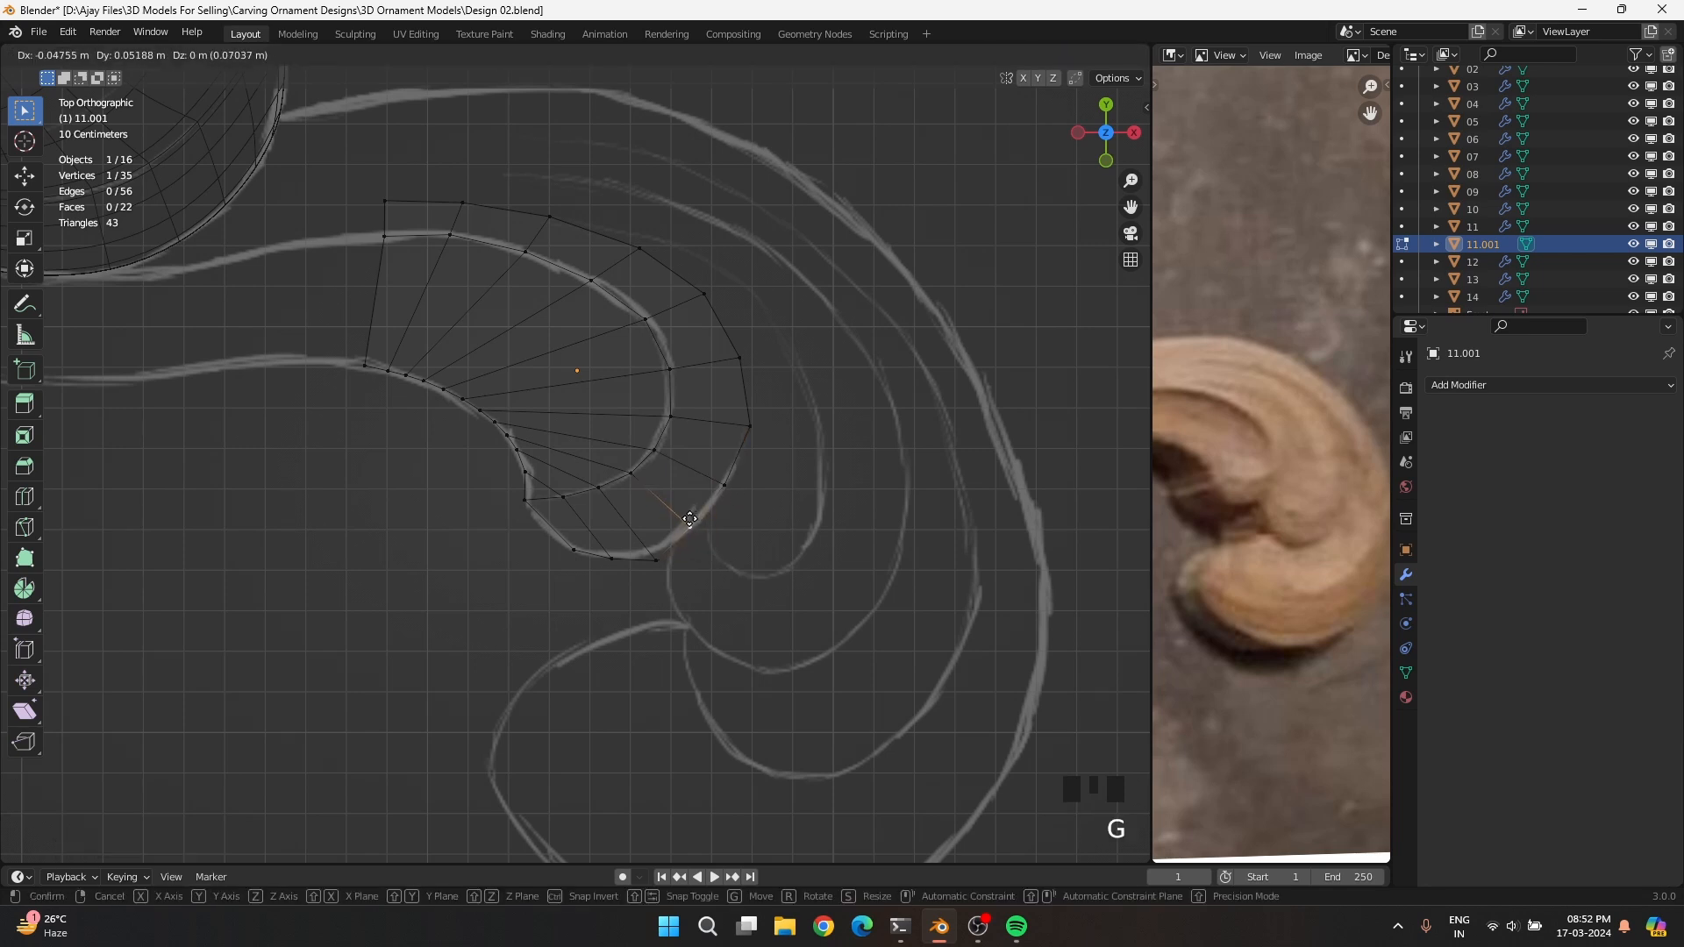
left_click(692, 523)
scroll(755, 497, "up", 2)
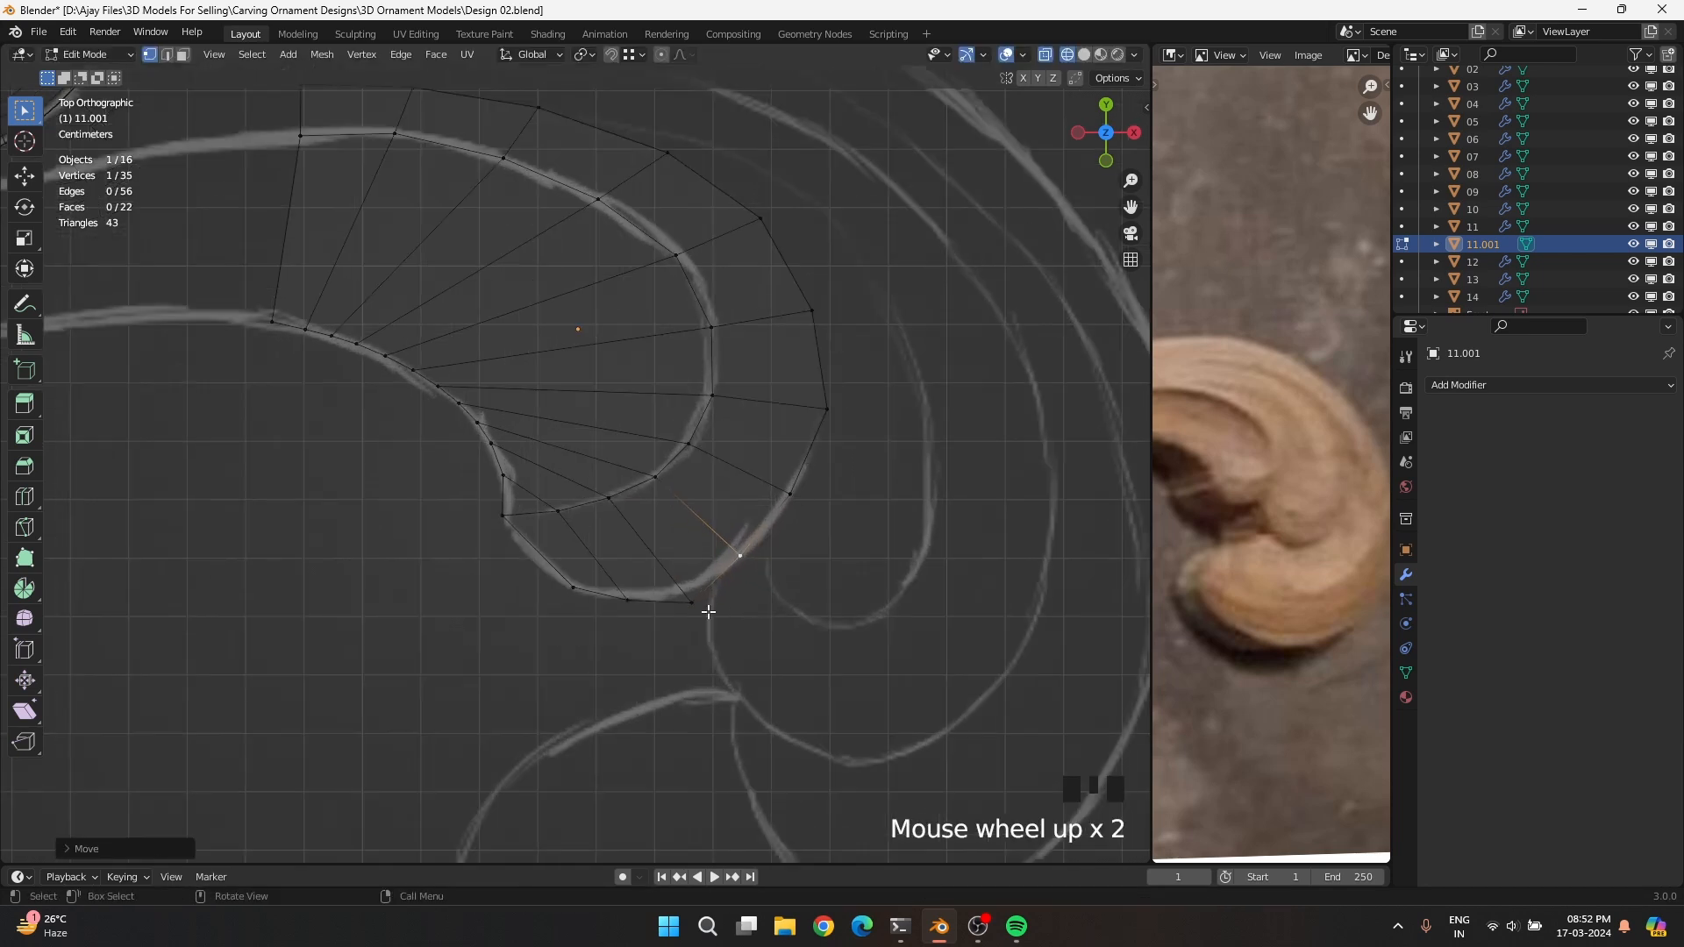
Move the two rim vertices along the curl's bottom onto the sketched lower stroke
left_click(706, 611)
key("g")
left_click(685, 605)
left_click(632, 609)
key("g")
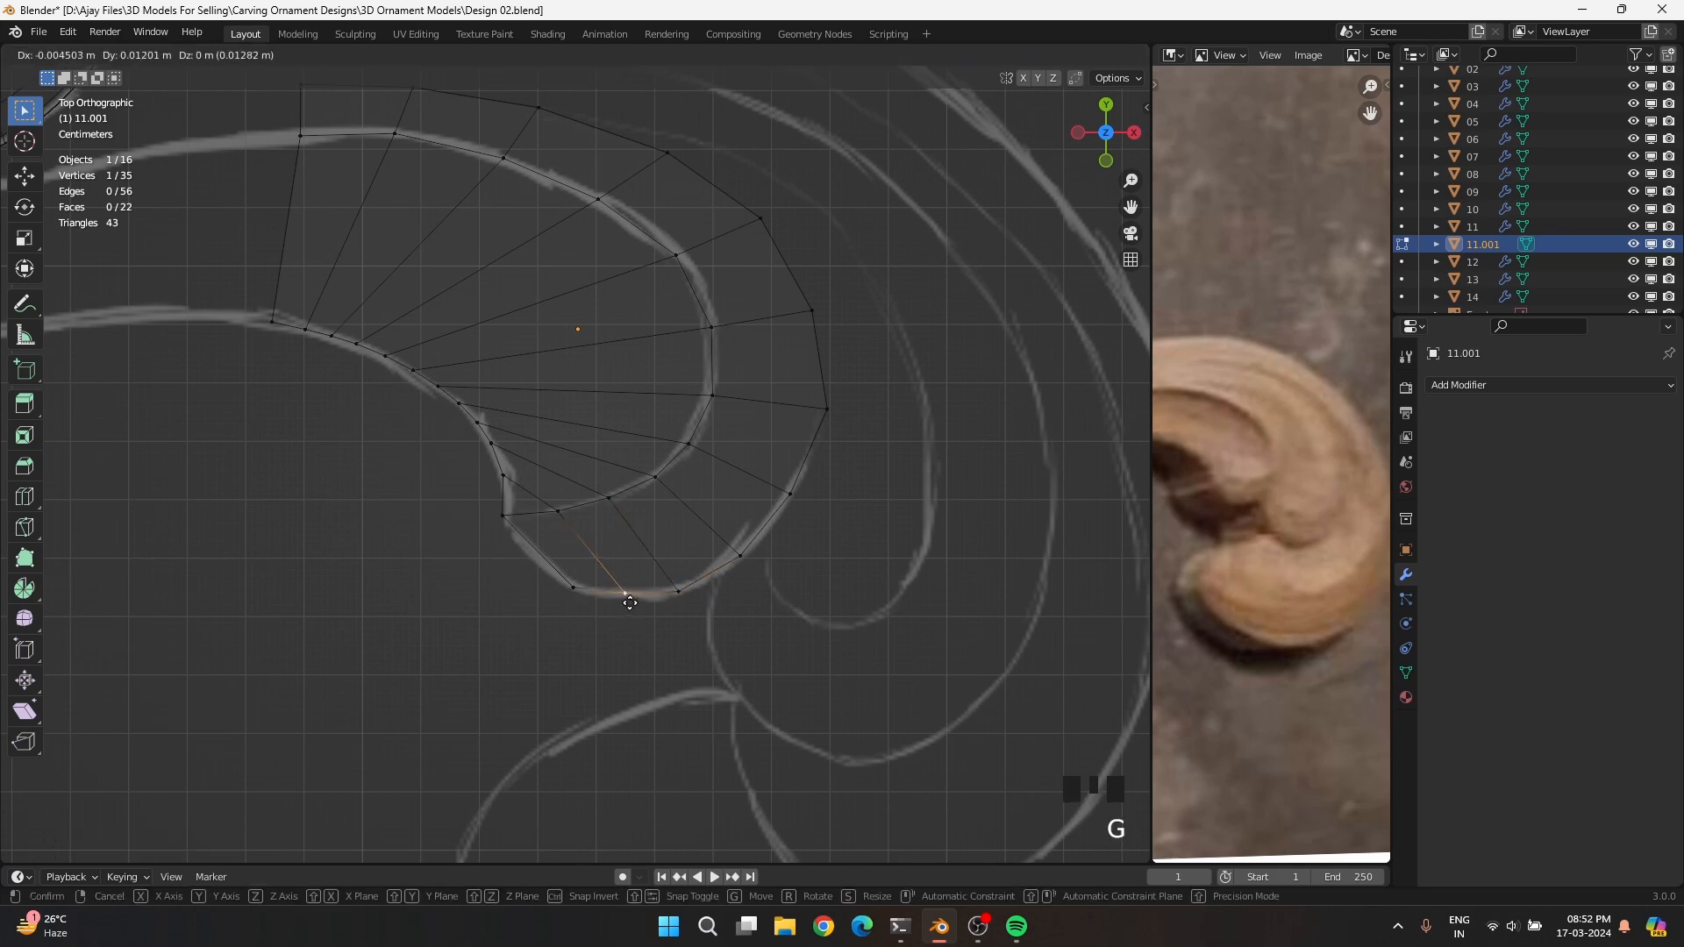
left_click(630, 607)
Fine-tune the bottom and lower-right rim vertices slightly up and right along the sketched stroke
left_click(687, 597)
key("g")
left_click(694, 593)
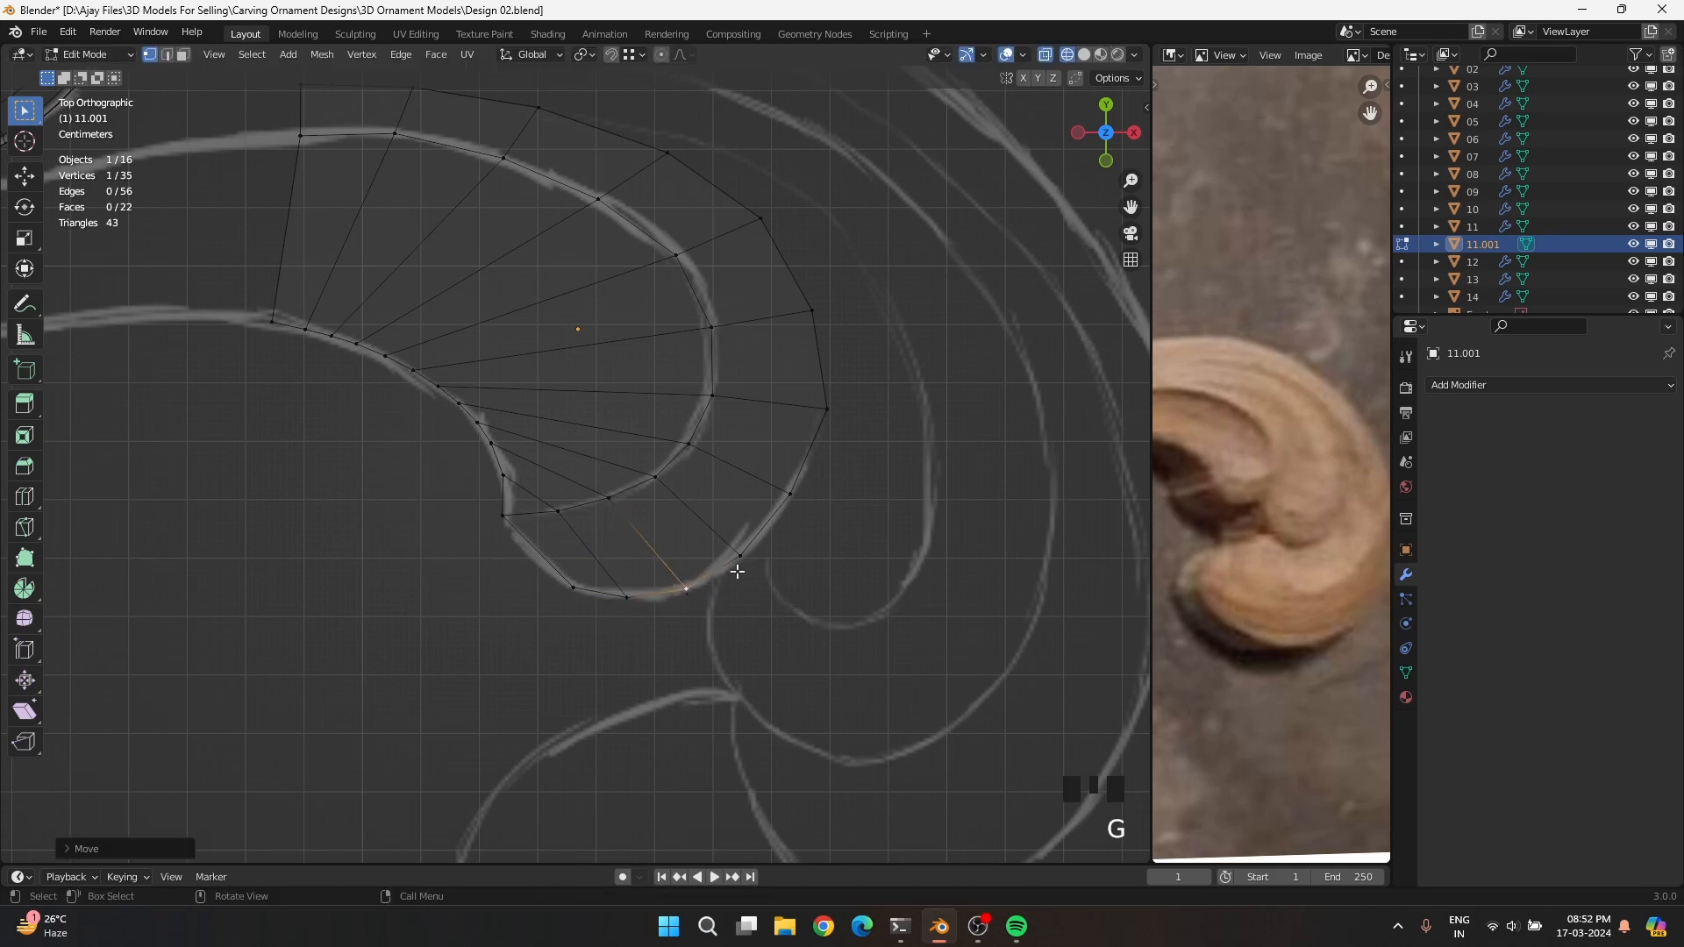
left_click(746, 566)
key("g")
left_click(752, 563)
scroll(717, 447, "down", 1)
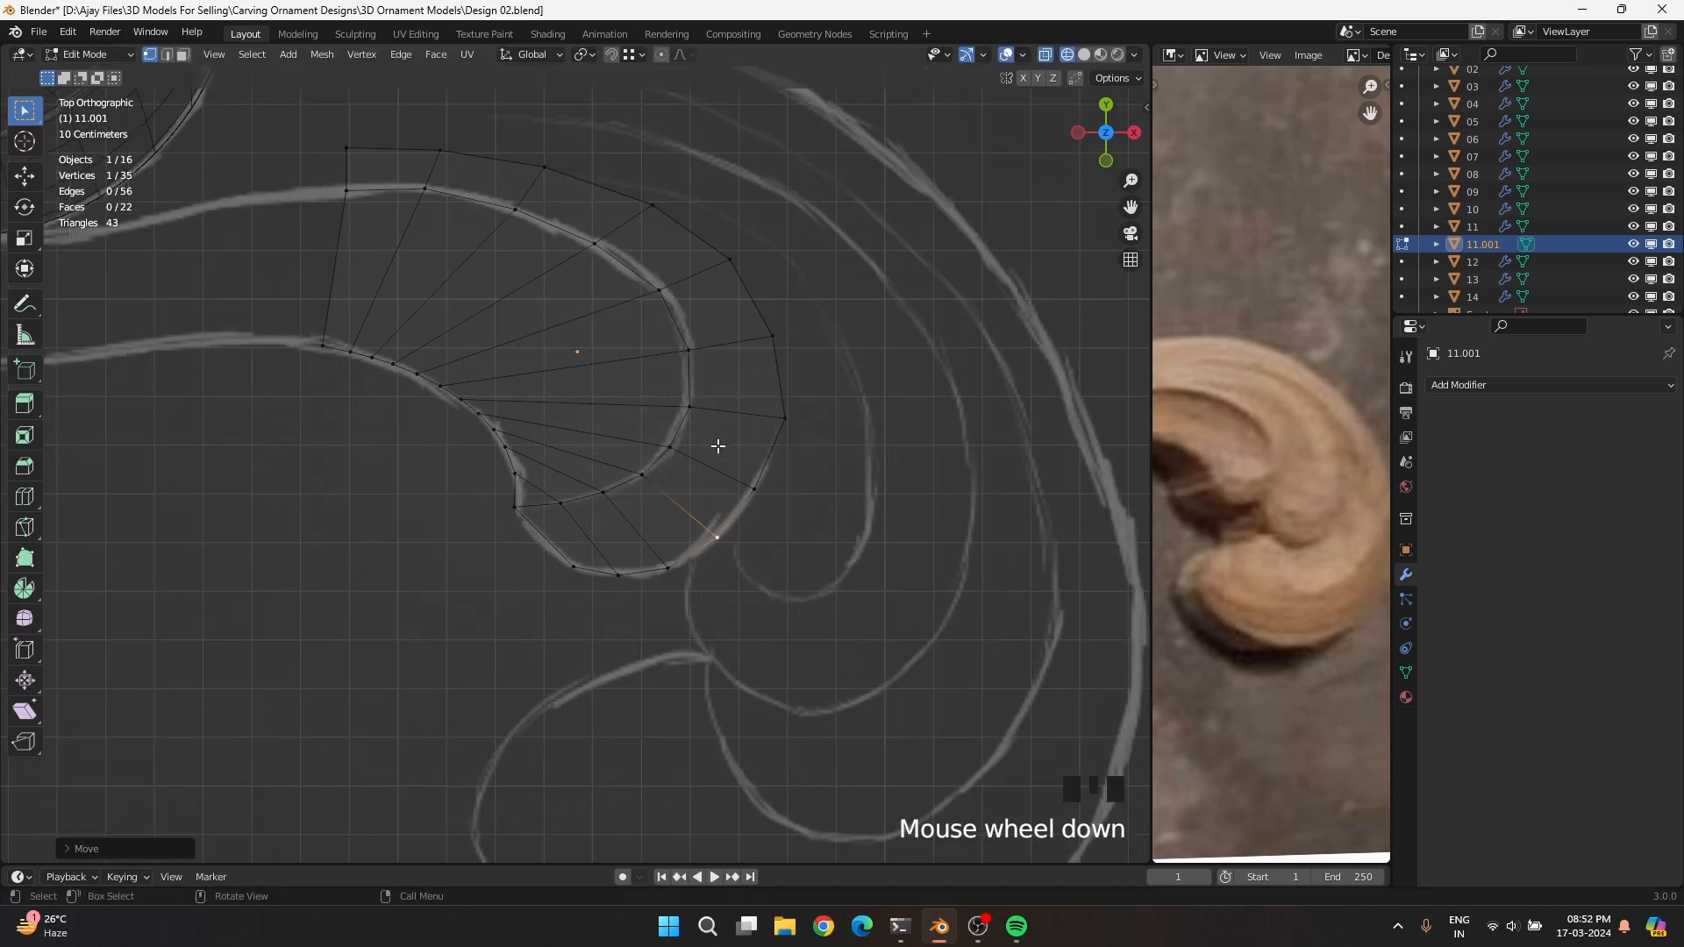
Nudge the second and third inner-outline vertices from the open left end onto the sketched inner stroke
middle_click_drag(571, 440, 711, 466, "shift")
scroll(606, 451, "up", 2)
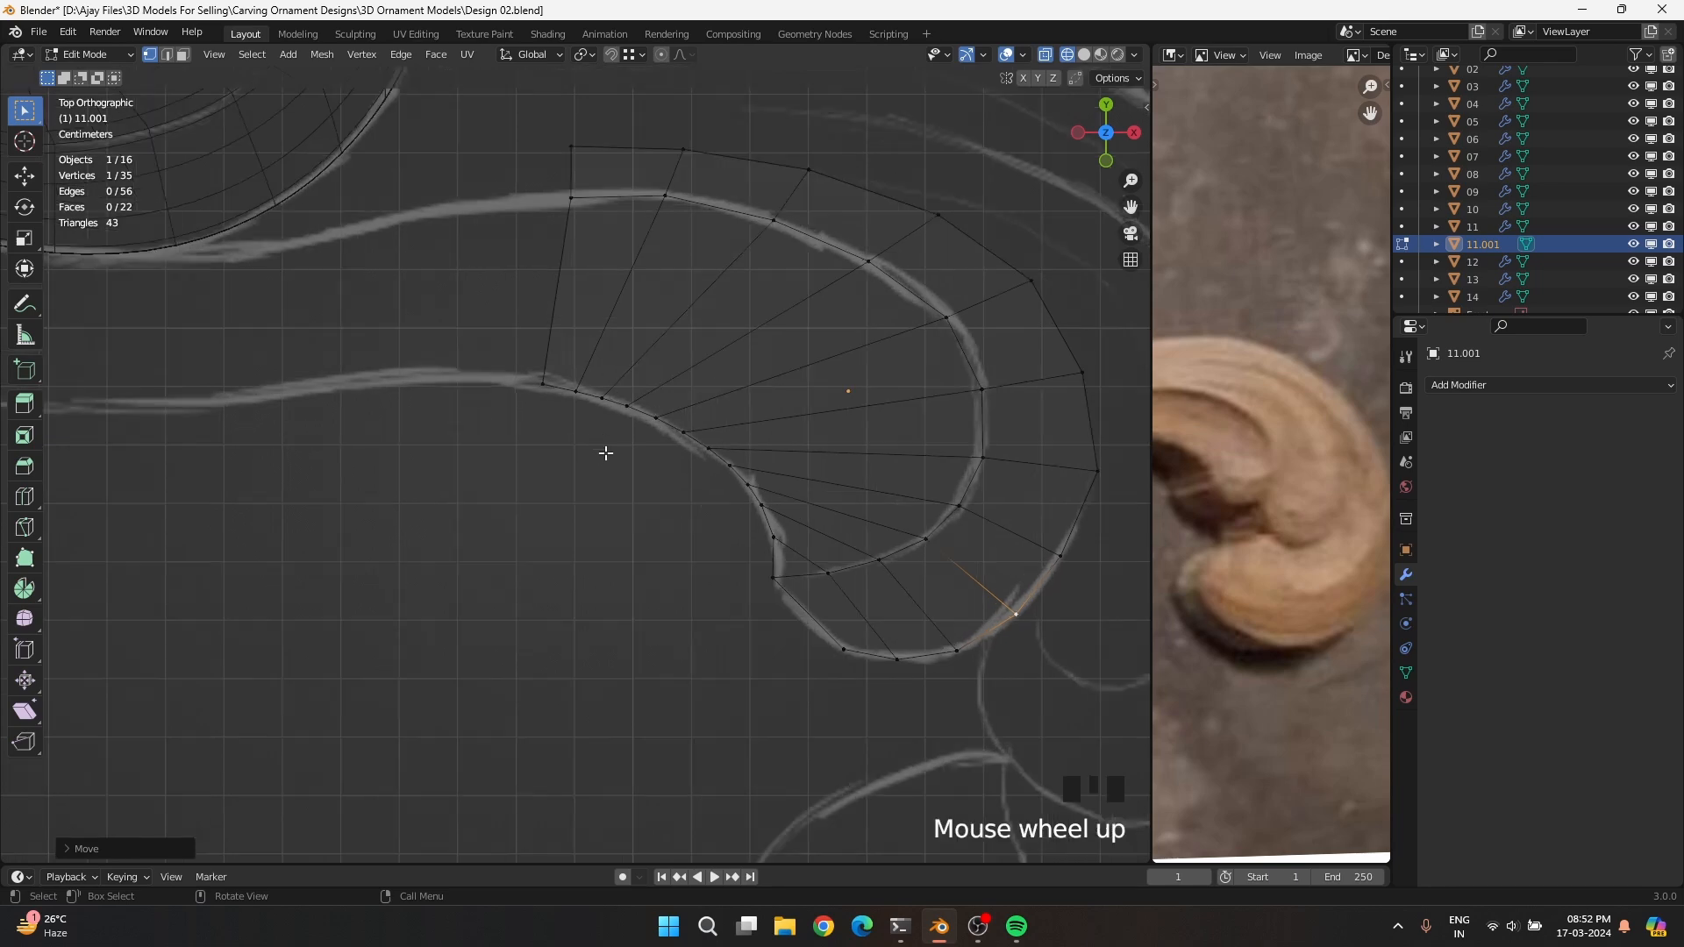
left_click(575, 386)
key("g")
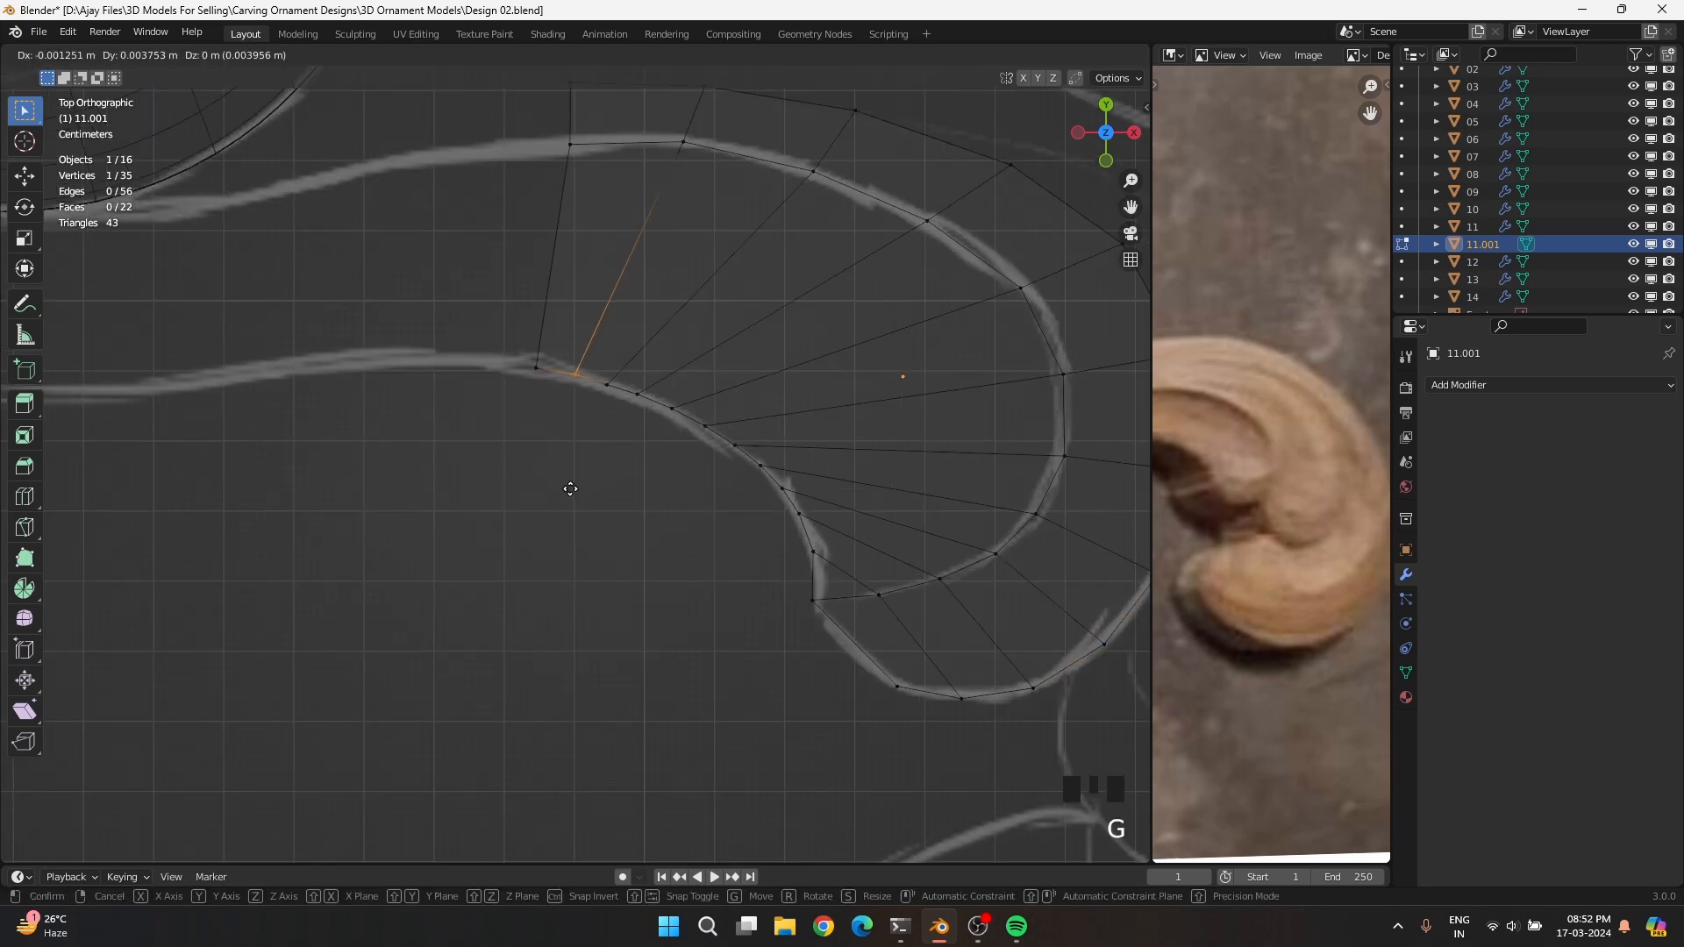
left_click(571, 489)
left_click(607, 402)
key("g")
left_click(603, 440)
Nudge the fourth and fifth inner-outline vertices onto the sketched inner stroke
left_click(628, 421)
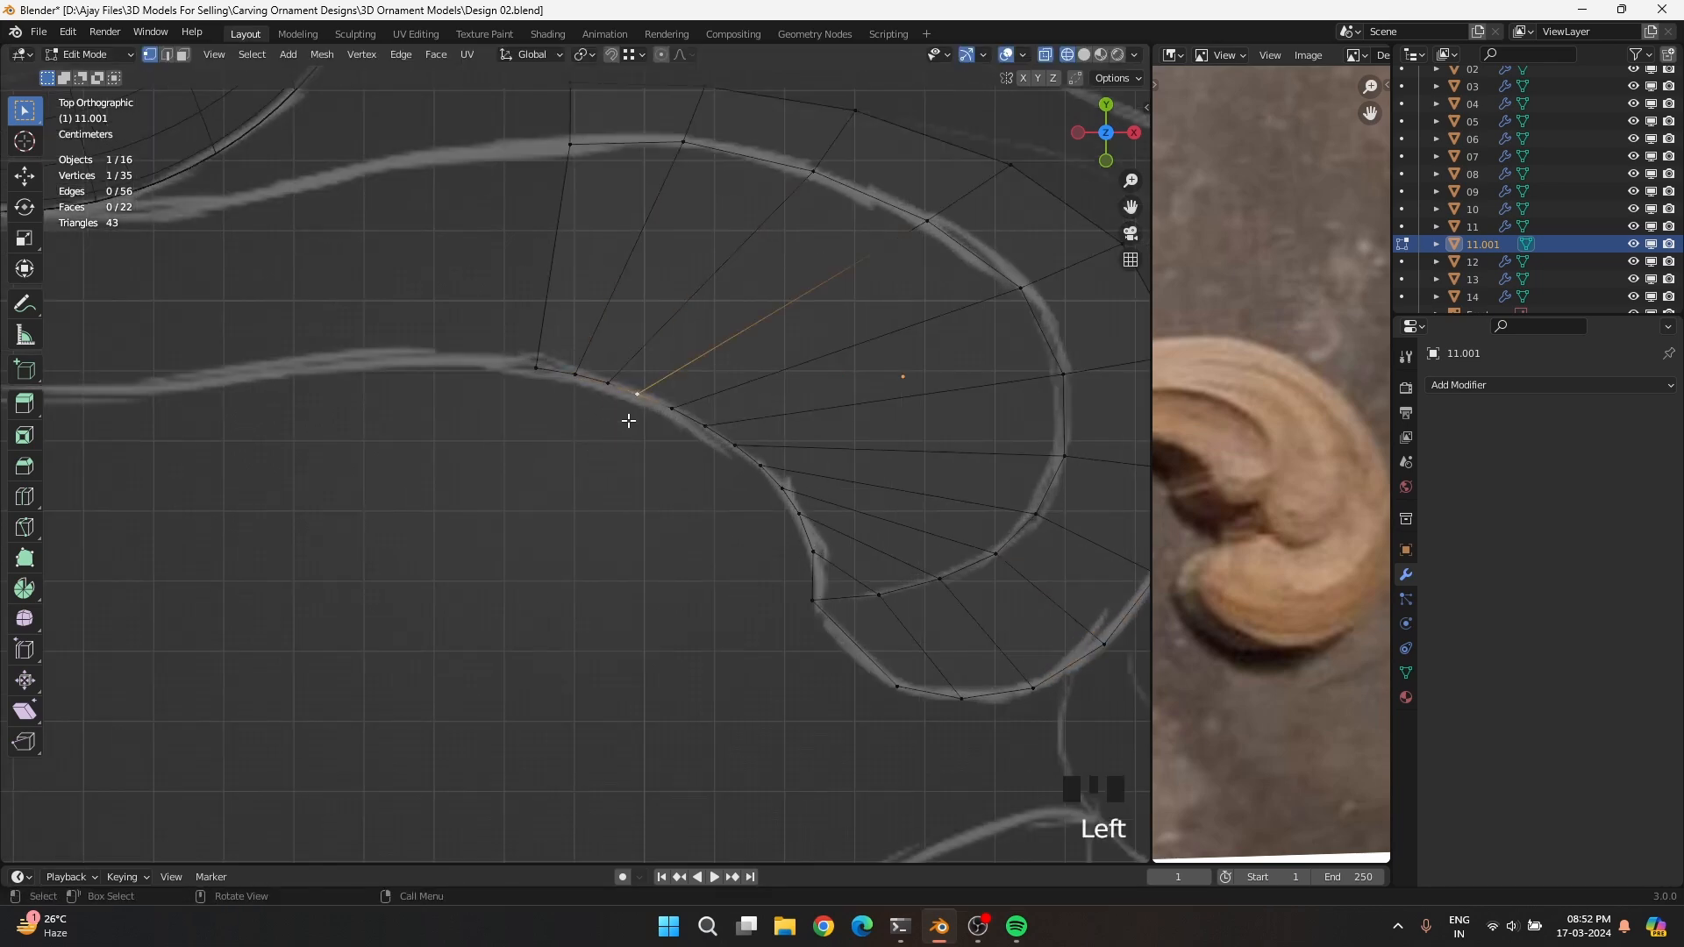
key("g")
left_click(631, 419)
left_click(662, 425)
key("g")
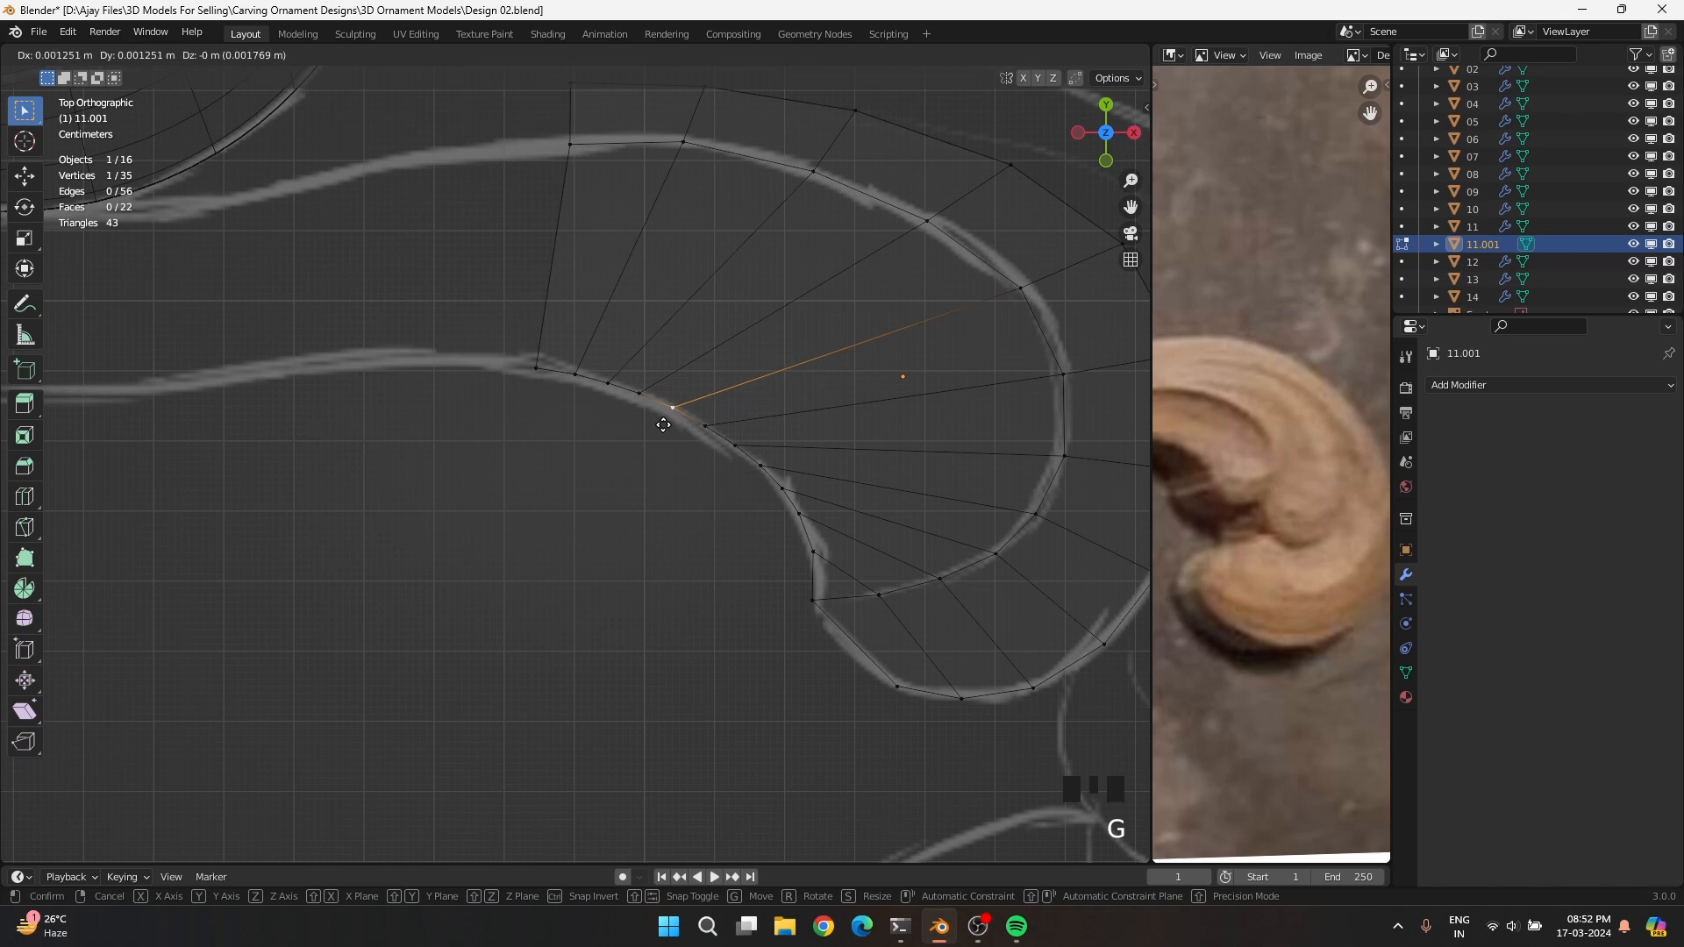
left_click(664, 425)
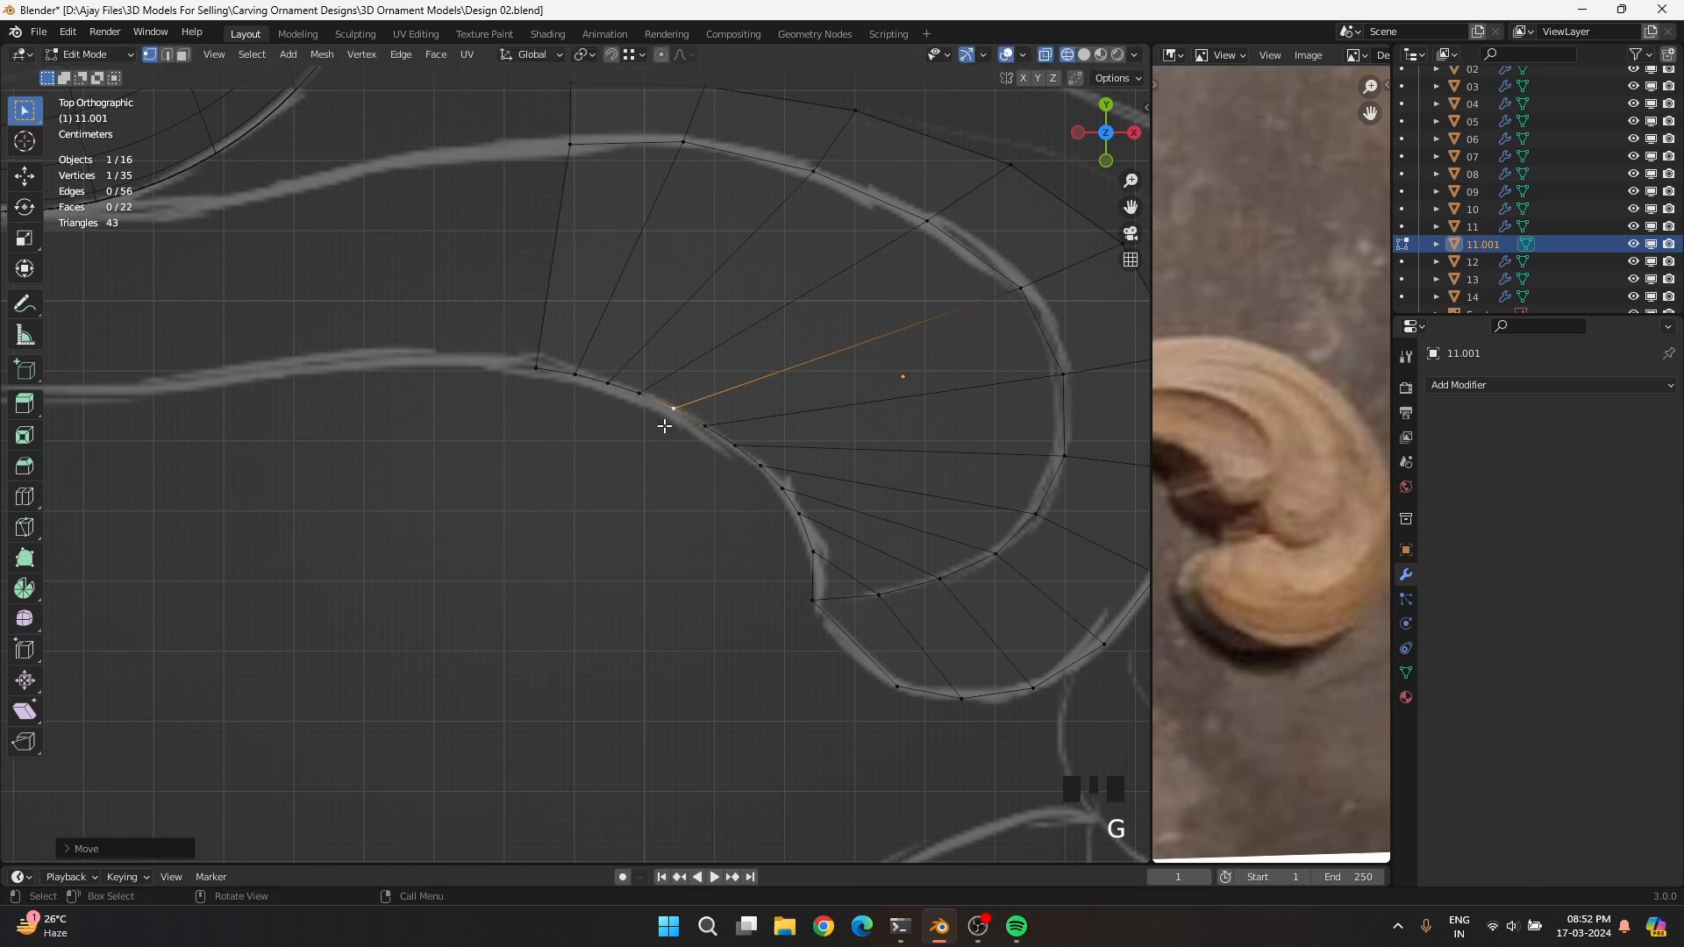
Add two evenly spaced loop cuts between the curl's inner and middle outlines
key("ctrl+r")
scroll(854, 565, "up", 1)
left_click(853, 566)
left_click(854, 567)
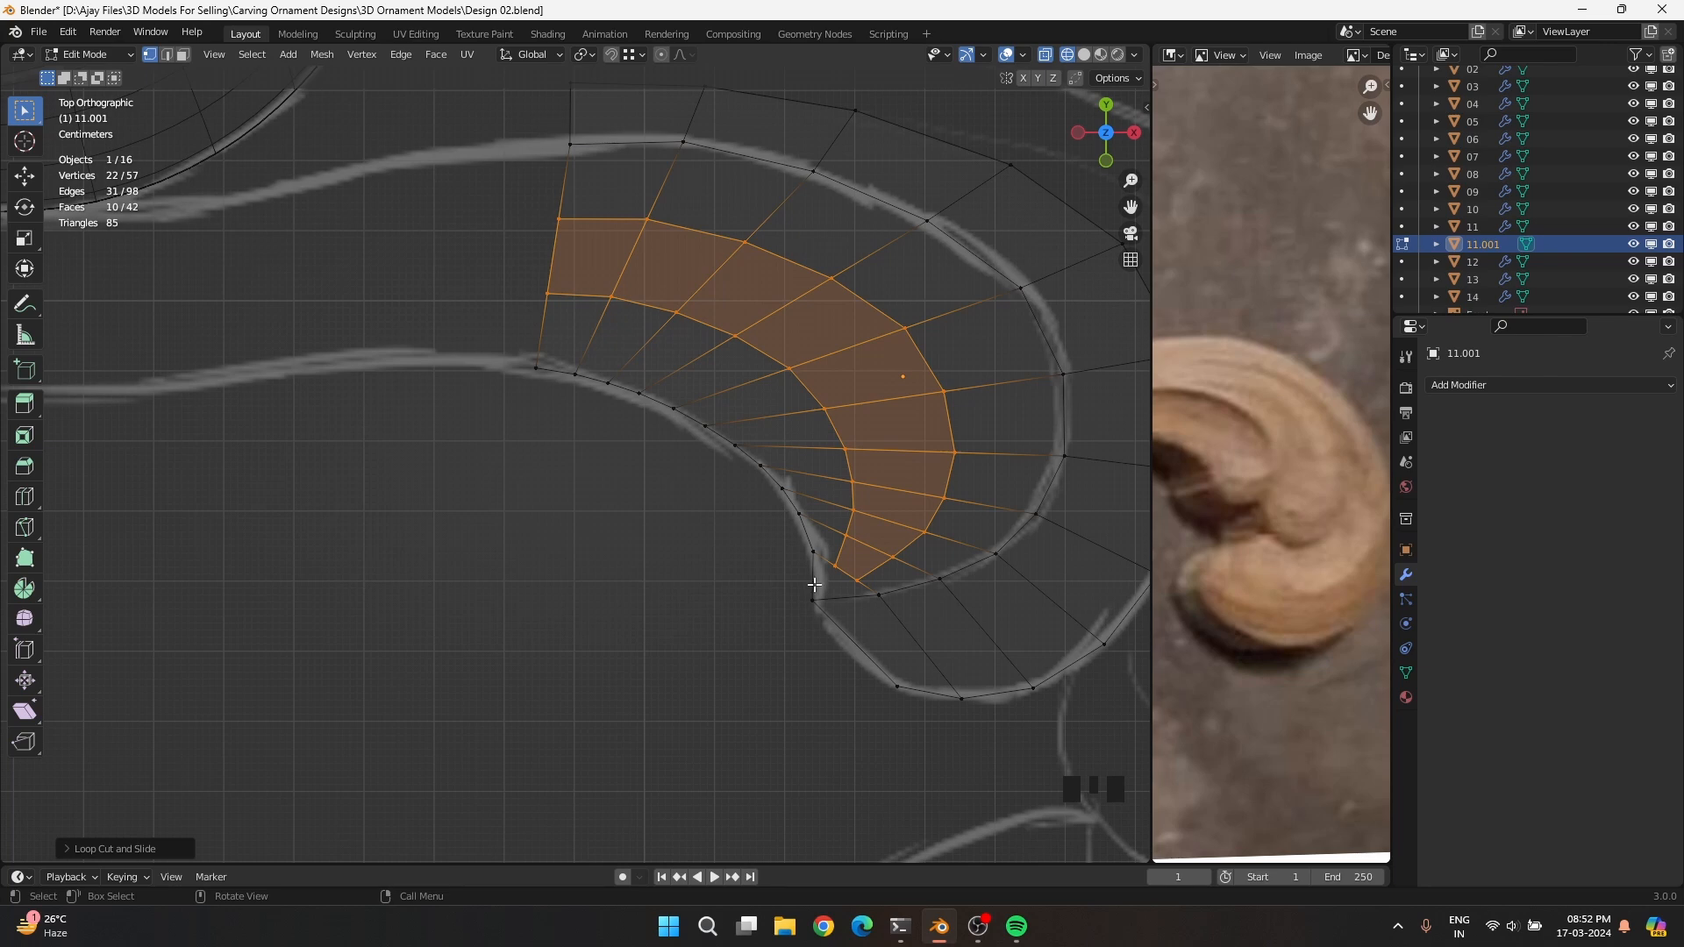
Knife-cut from the tip ends of the two new loops to the inner outline
key("k")
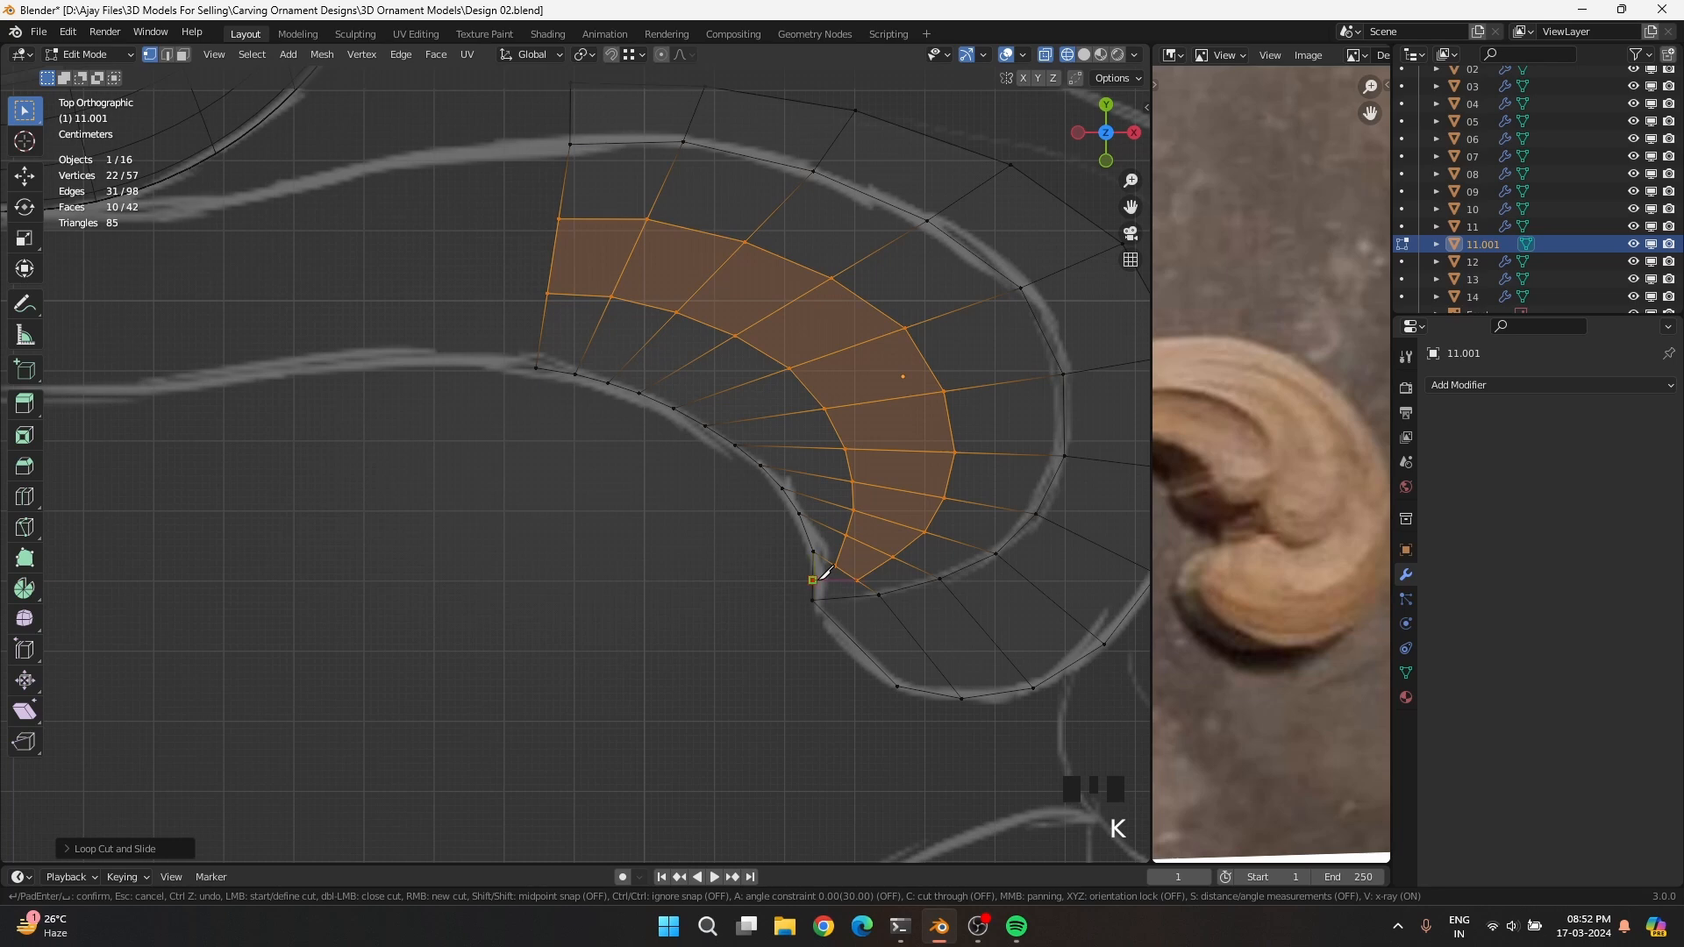
left_click(833, 576)
key("Return")
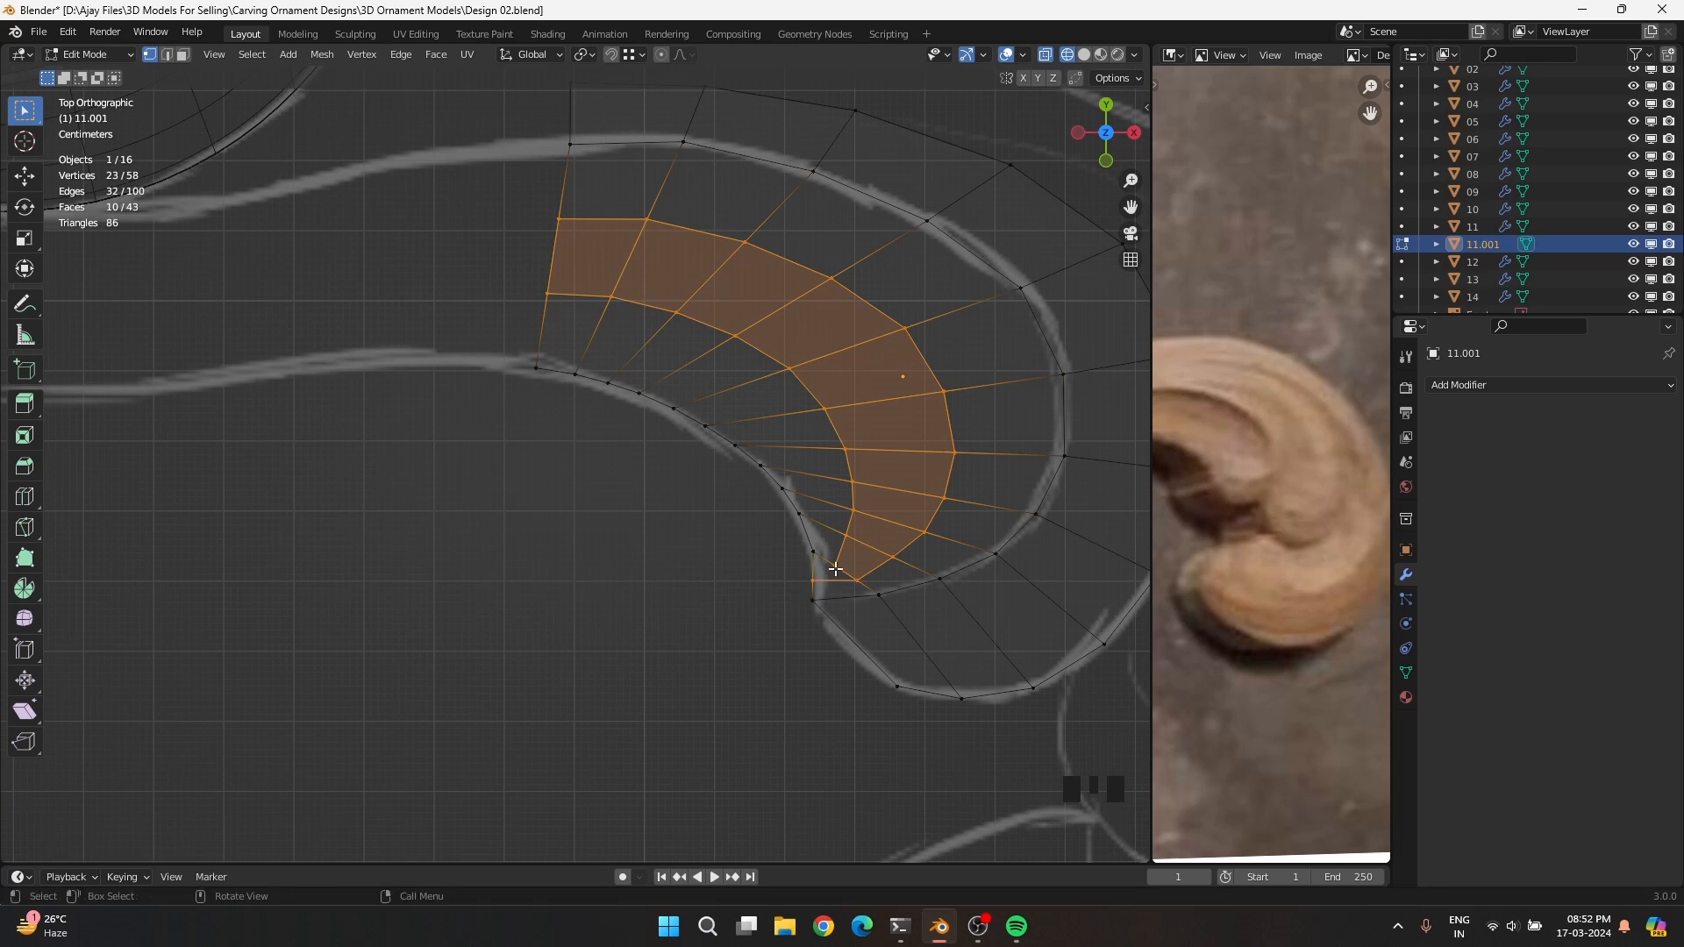
key("k")
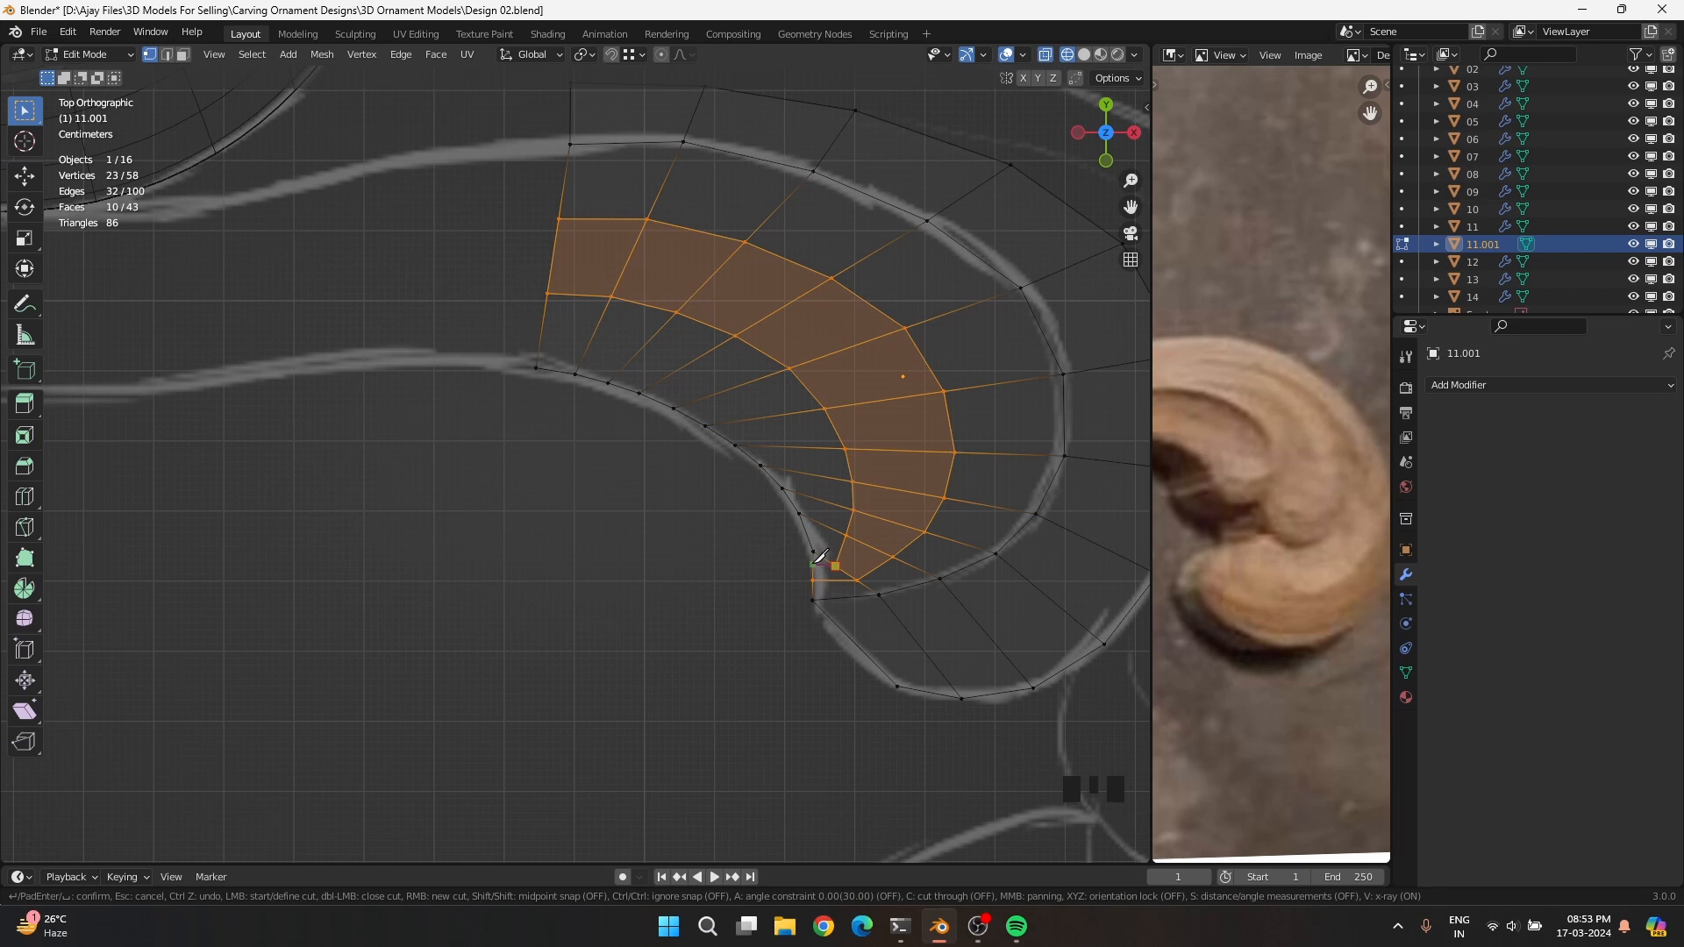
key("Return")
Merge the adjacent inner-outline vertices near the curl tip and move the inner loop's end vertex slightly up and right
left_click_drag(795, 538, 817, 571)
key("m")
left_click(815, 570)
left_click(850, 563)
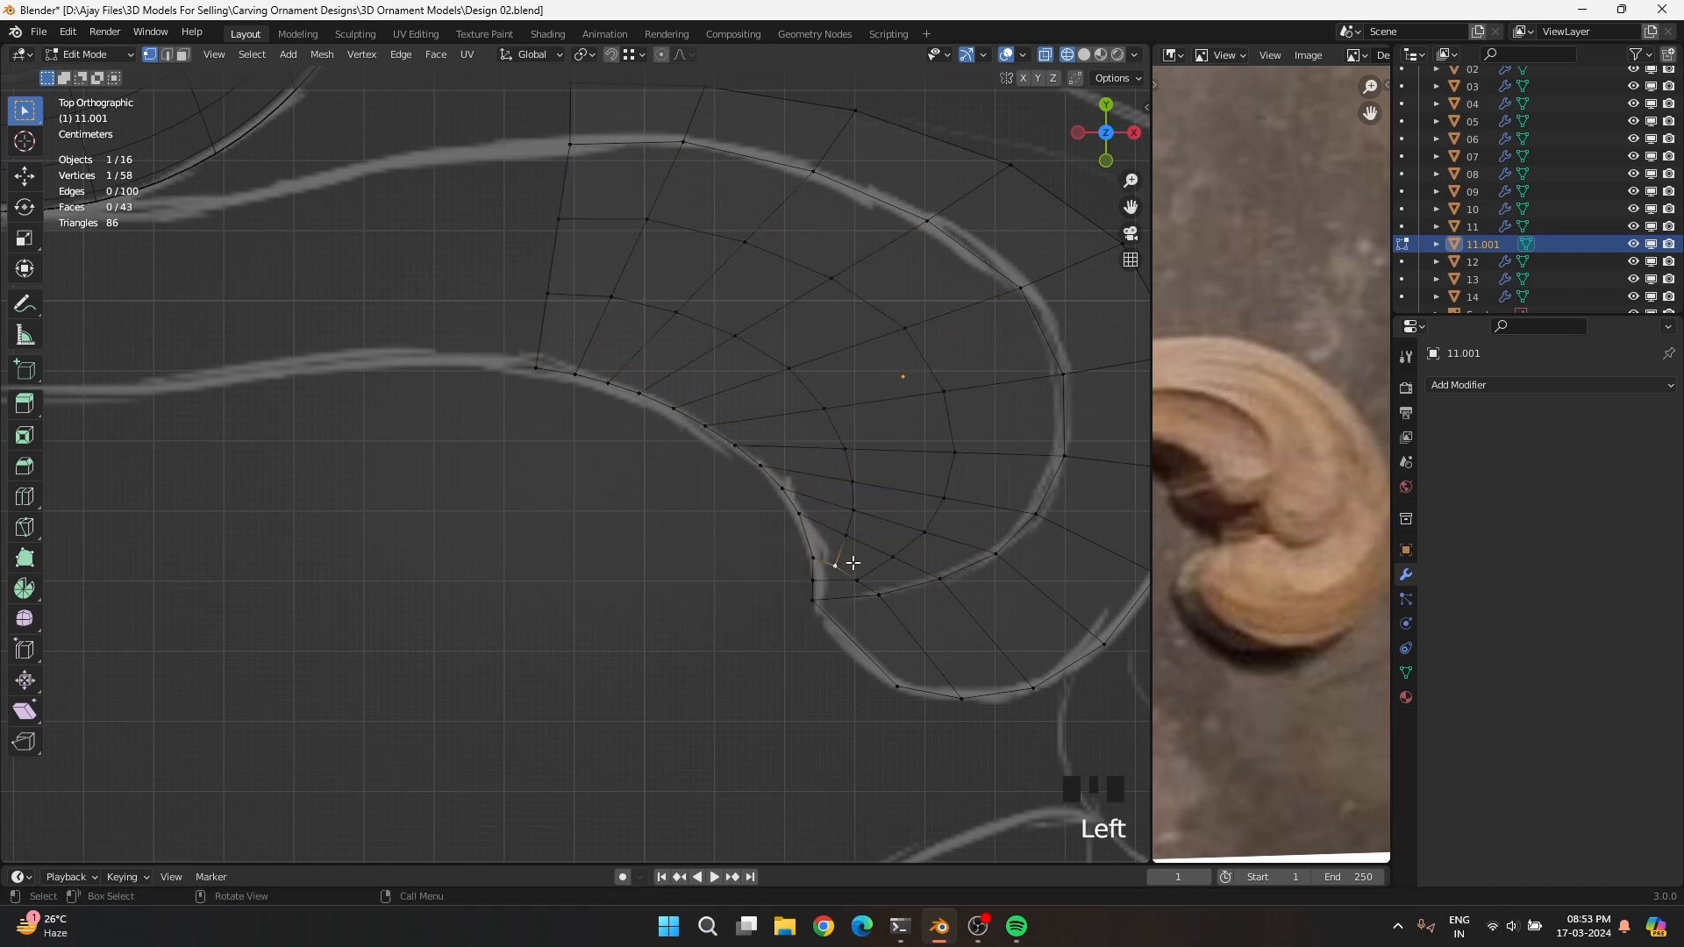
key("g")
left_click(859, 551)
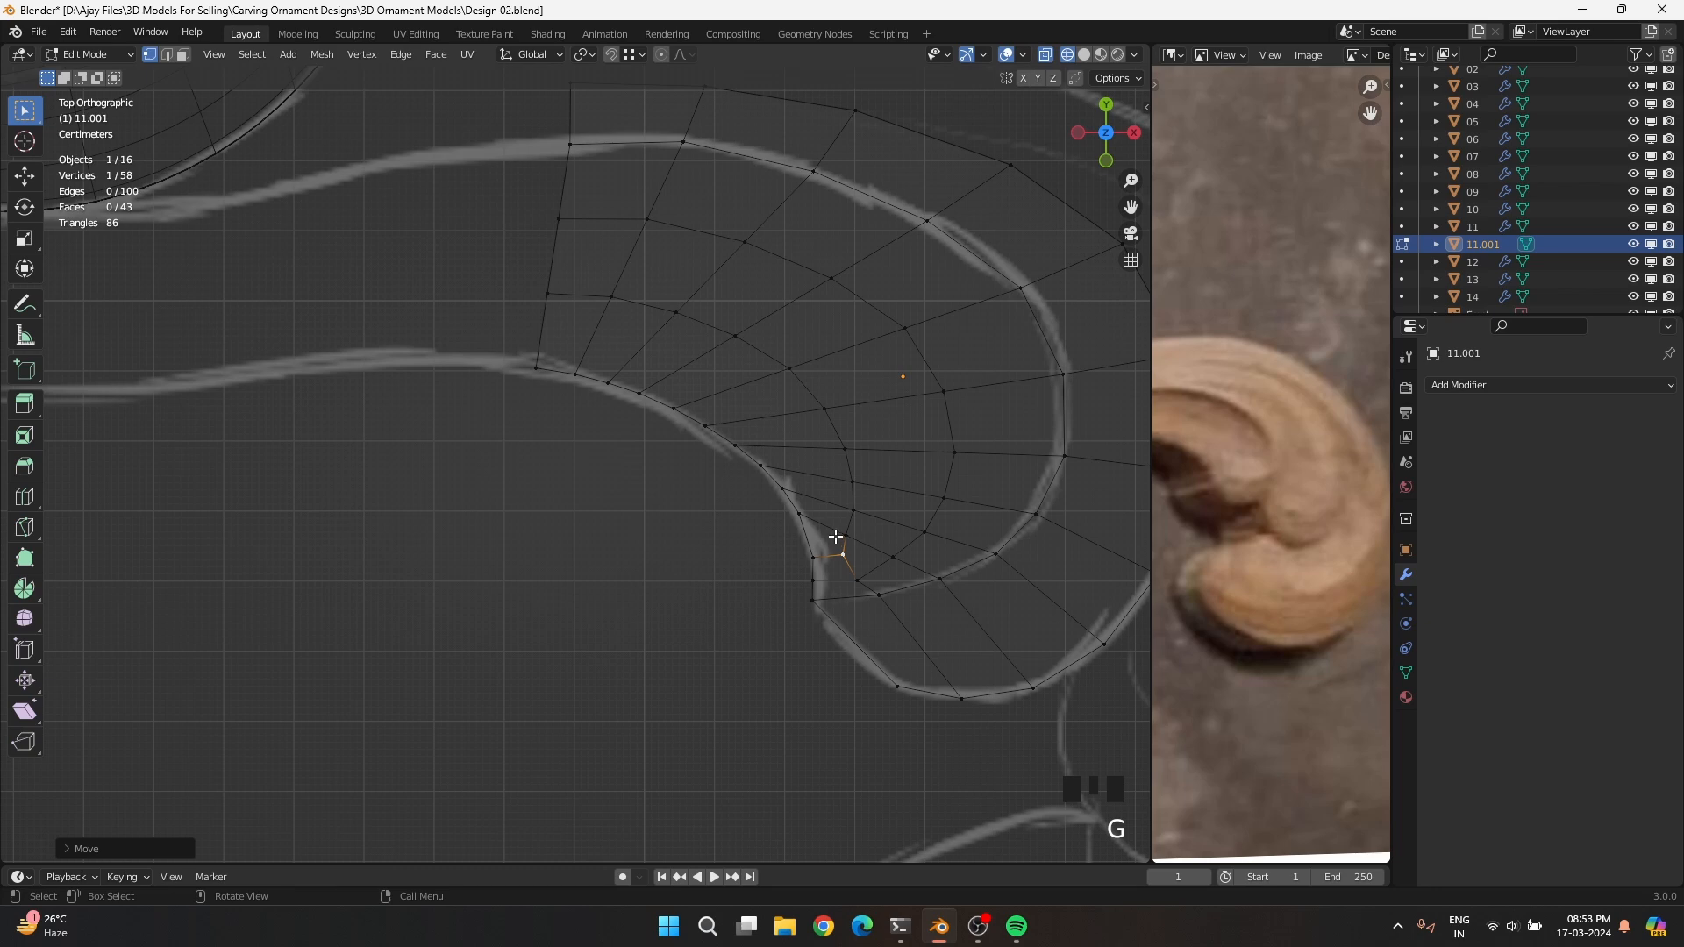
Select both new edge loops up to their tip ends on the inner outline and smooth them with Relax
left_click(843, 557, "shift")
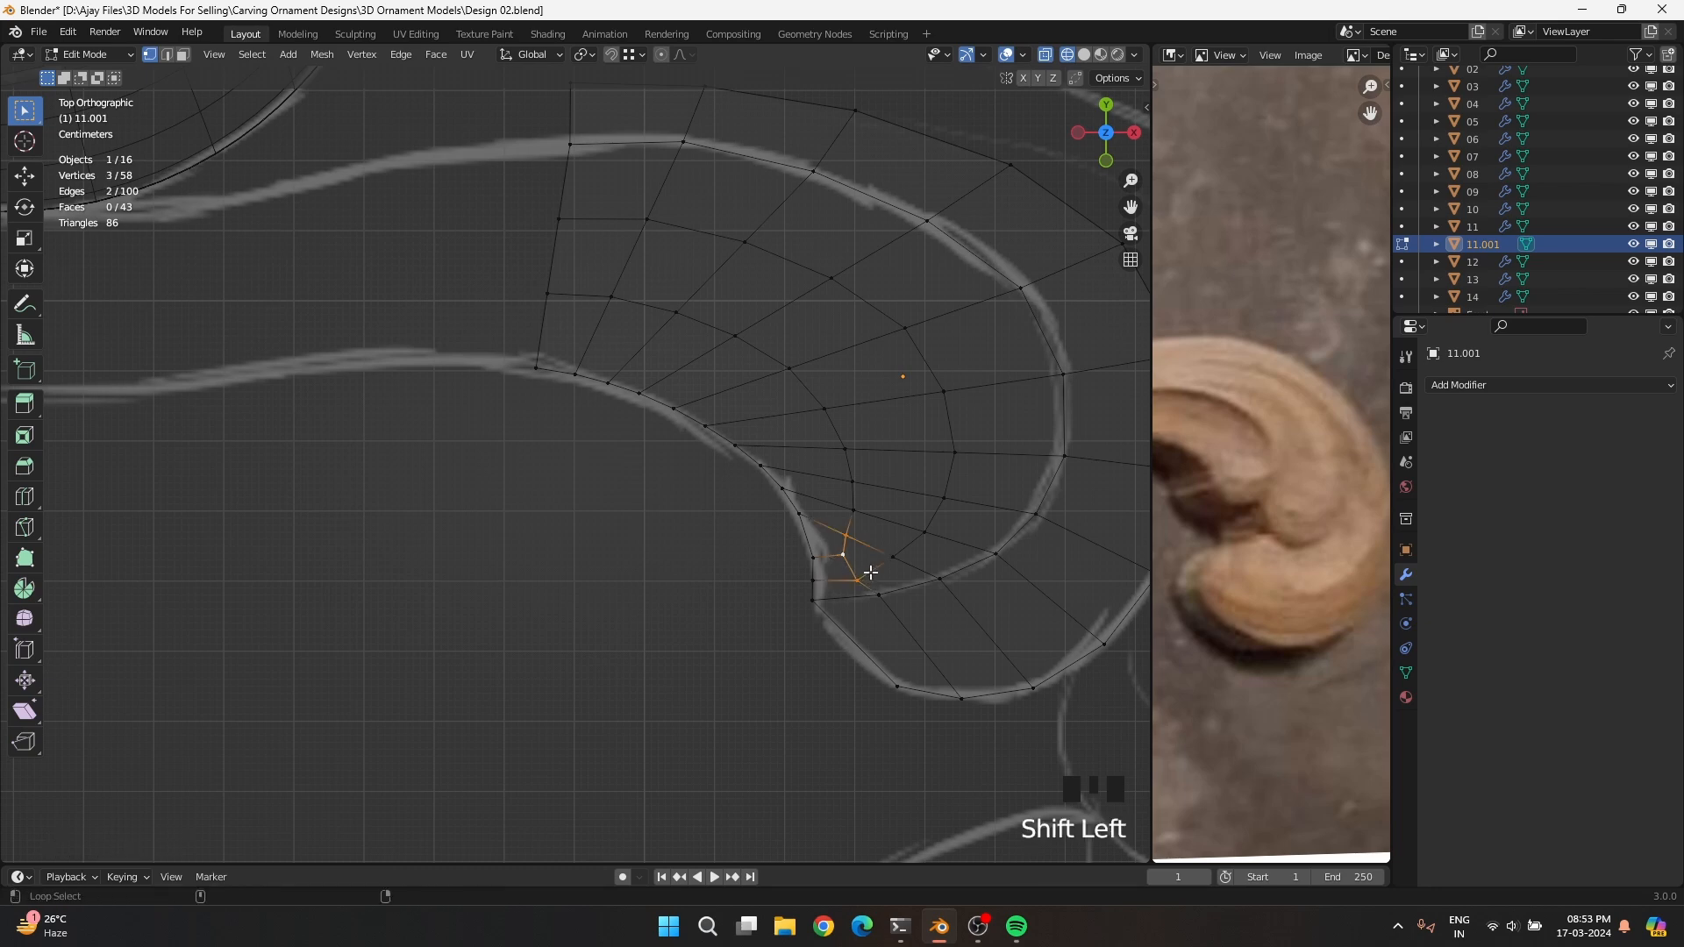
left_click(858, 561, "alt+shift")
left_click(853, 515, "alt+shift")
left_click(818, 582, "ctrl")
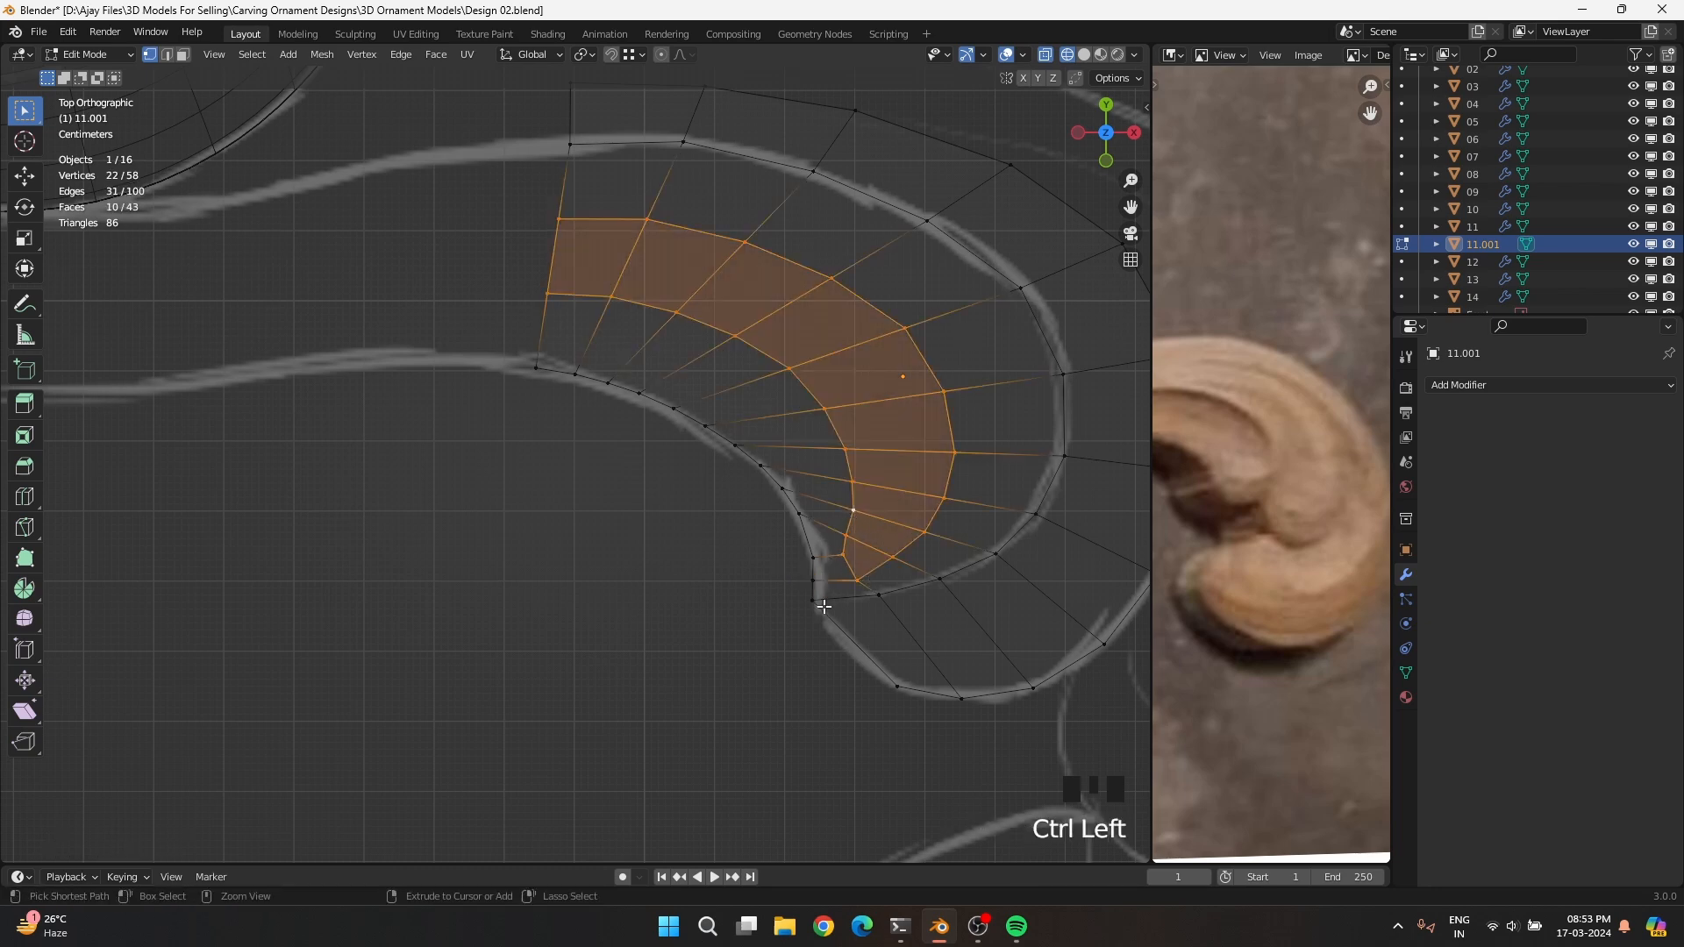
right_click(583, 500)
left_click(511, 886)
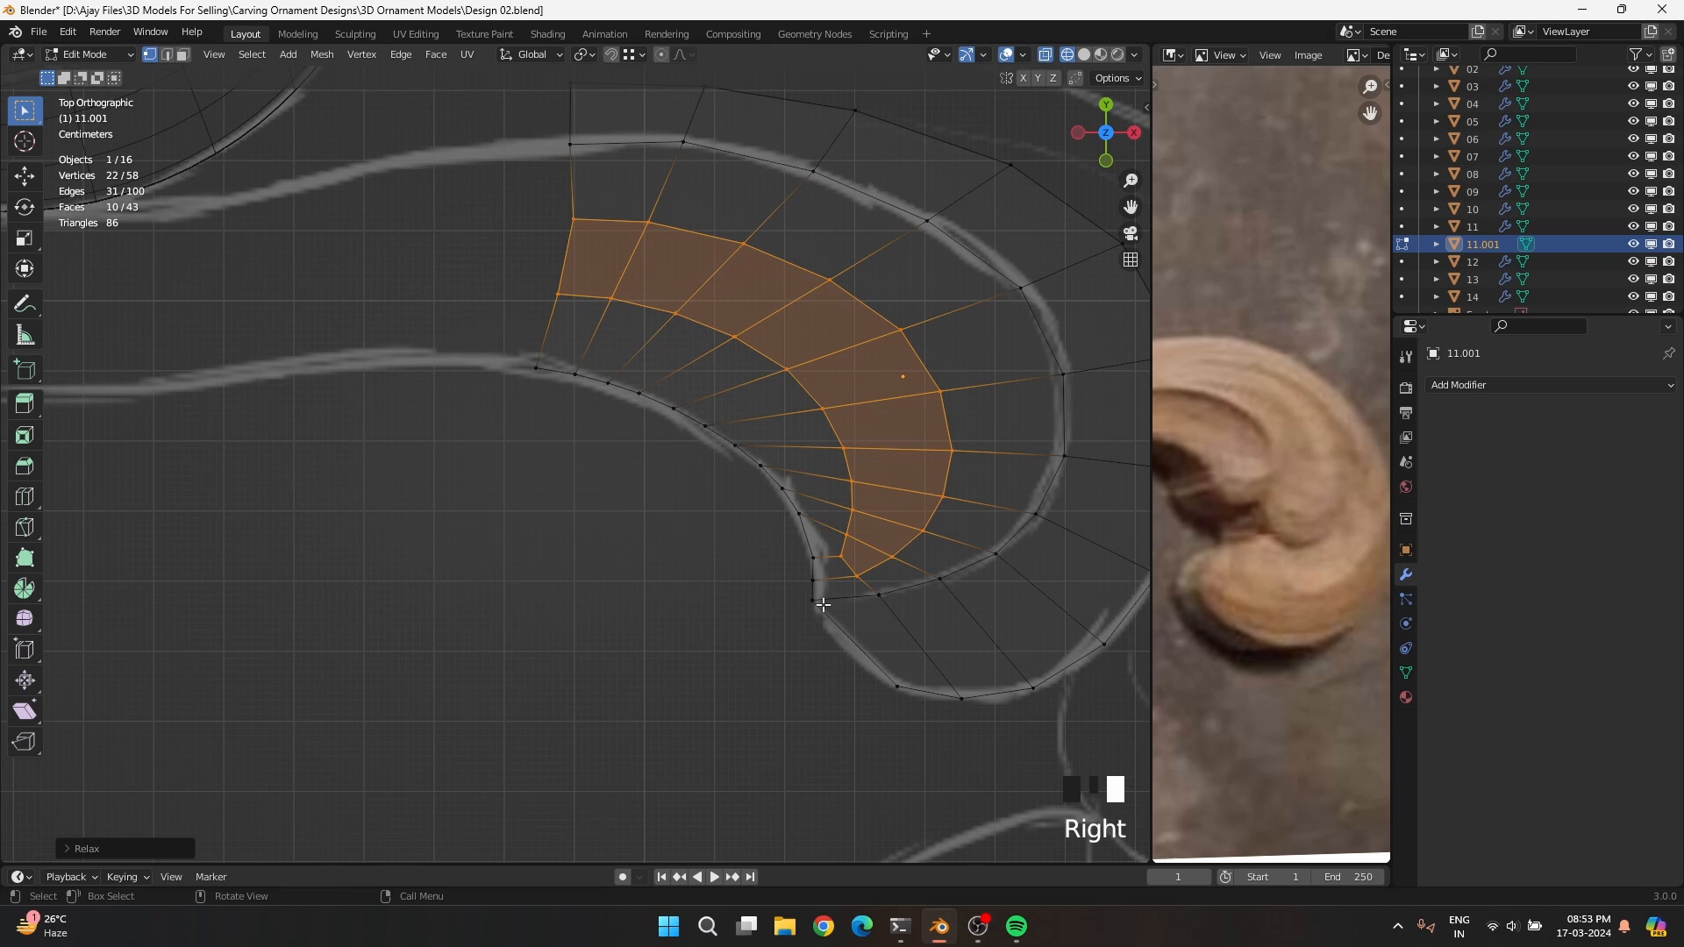
Reposition the last three inner-outline vertices at the curl tip along the sketched stroke
left_click(801, 556)
key("g")
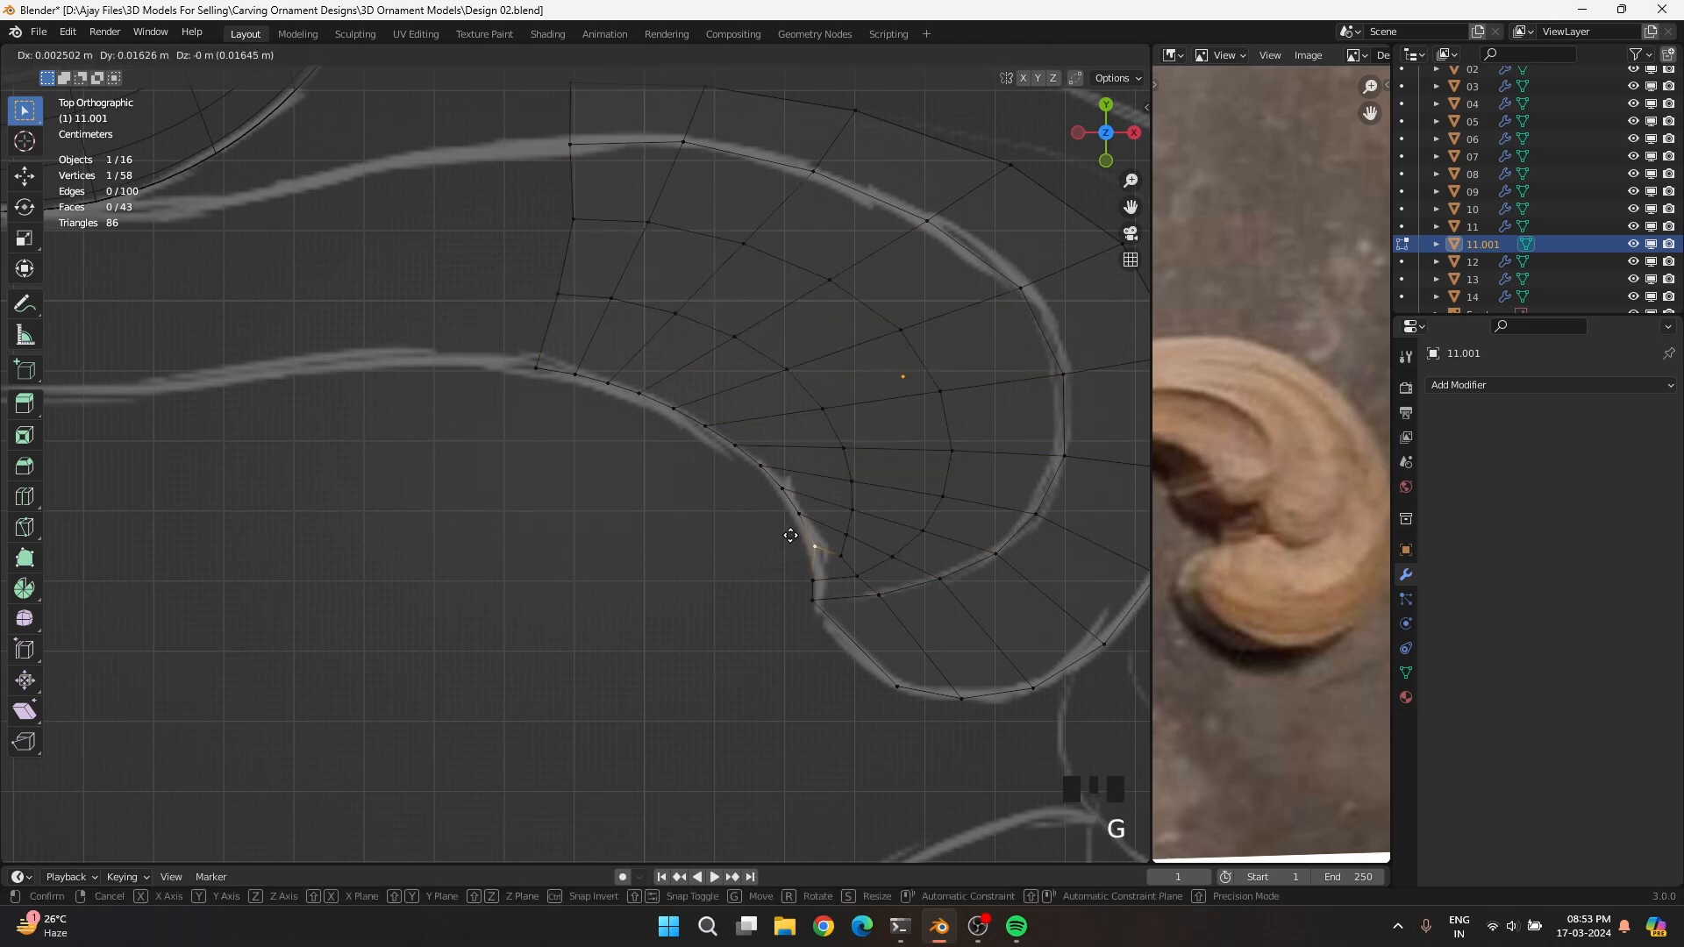
left_click(819, 586)
key("g")
left_click(826, 582)
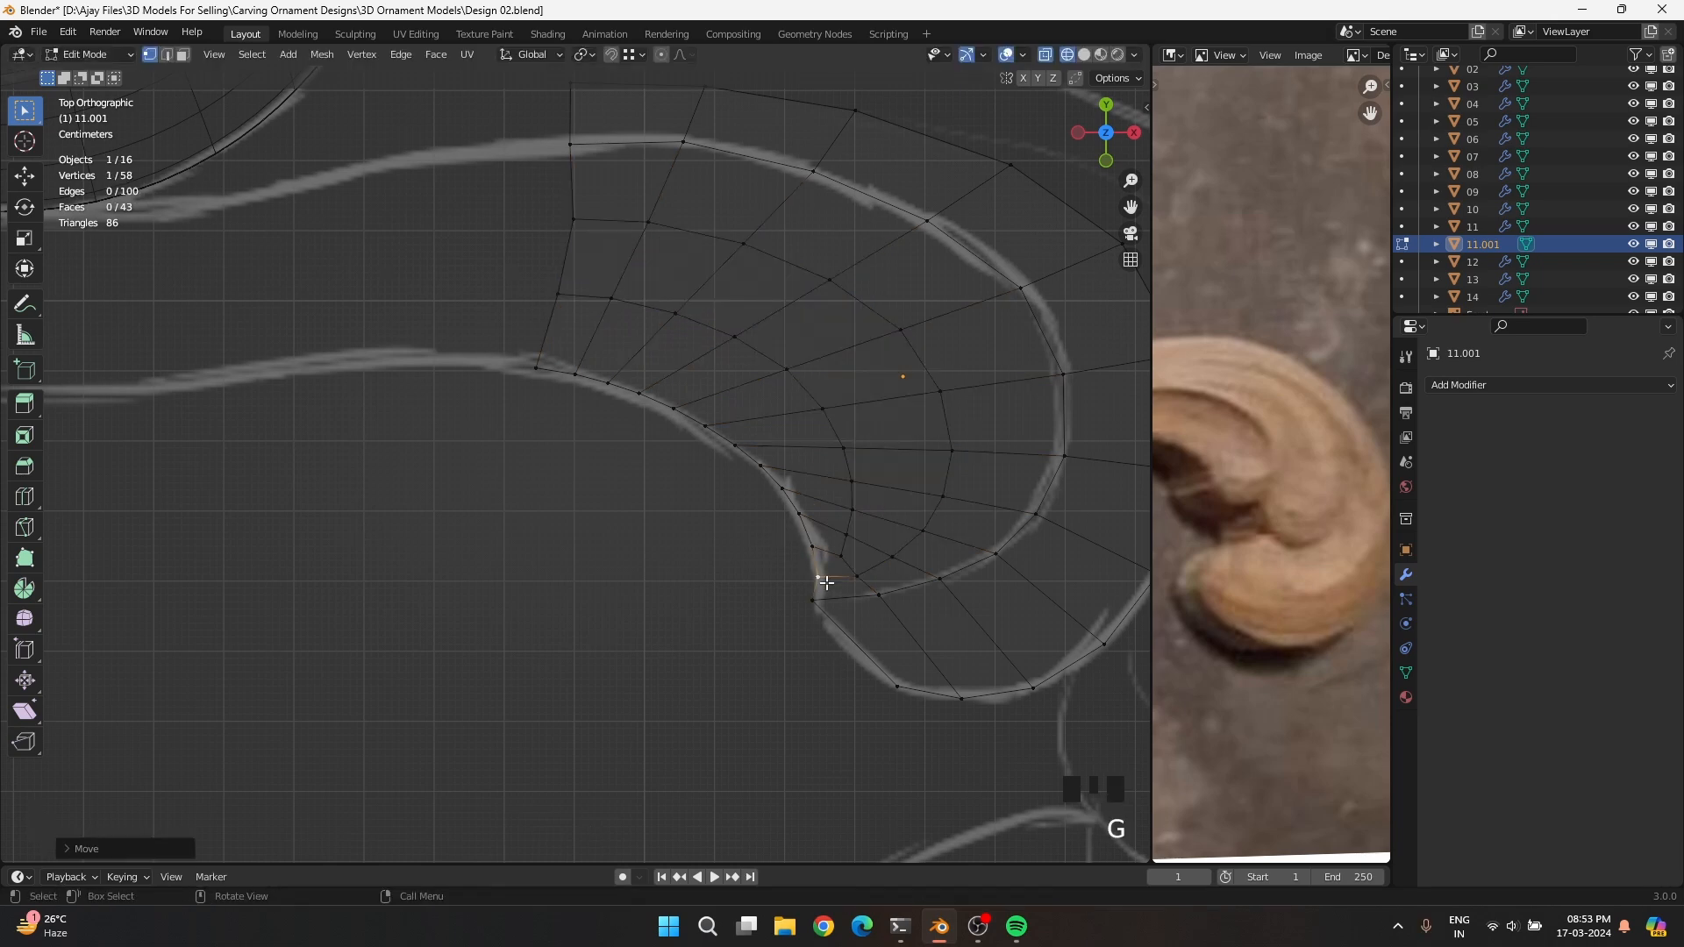
key("g")
left_click(819, 618)
Move the open-end vertices of the two new loops slightly left to even out the end edge
middle_click_drag(781, 528, 641, 599, "shift")
scroll(673, 609, "down", 1)
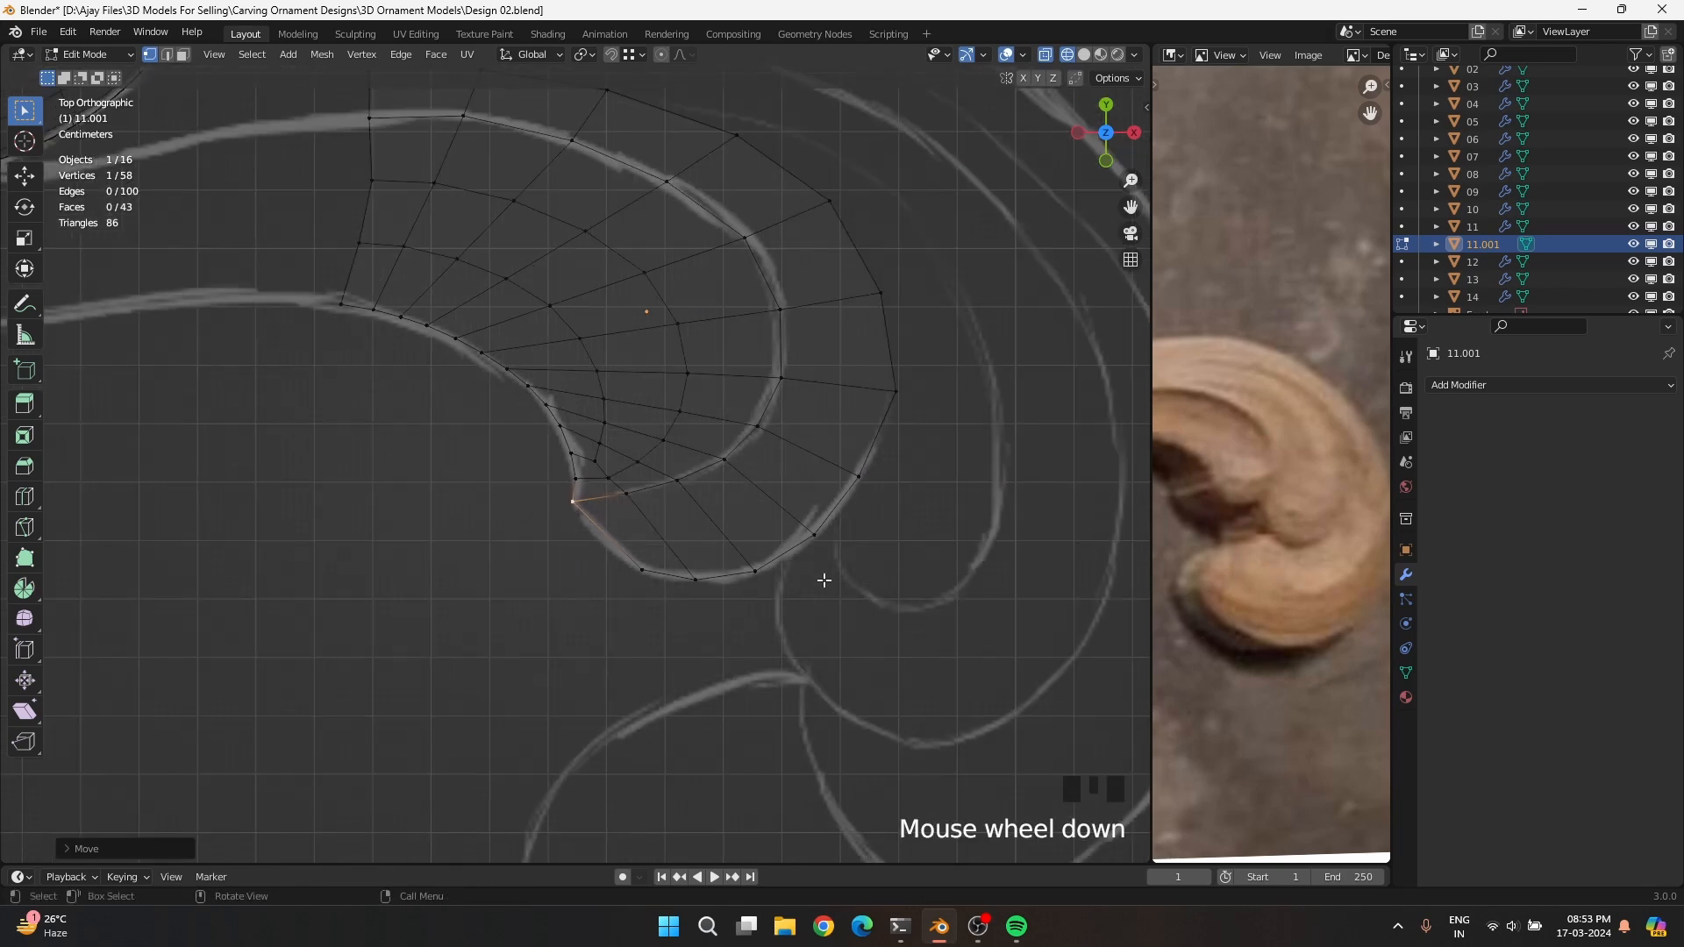
scroll(824, 580, "down", 2)
middle_click_drag(789, 552, 575, 582, "shift")
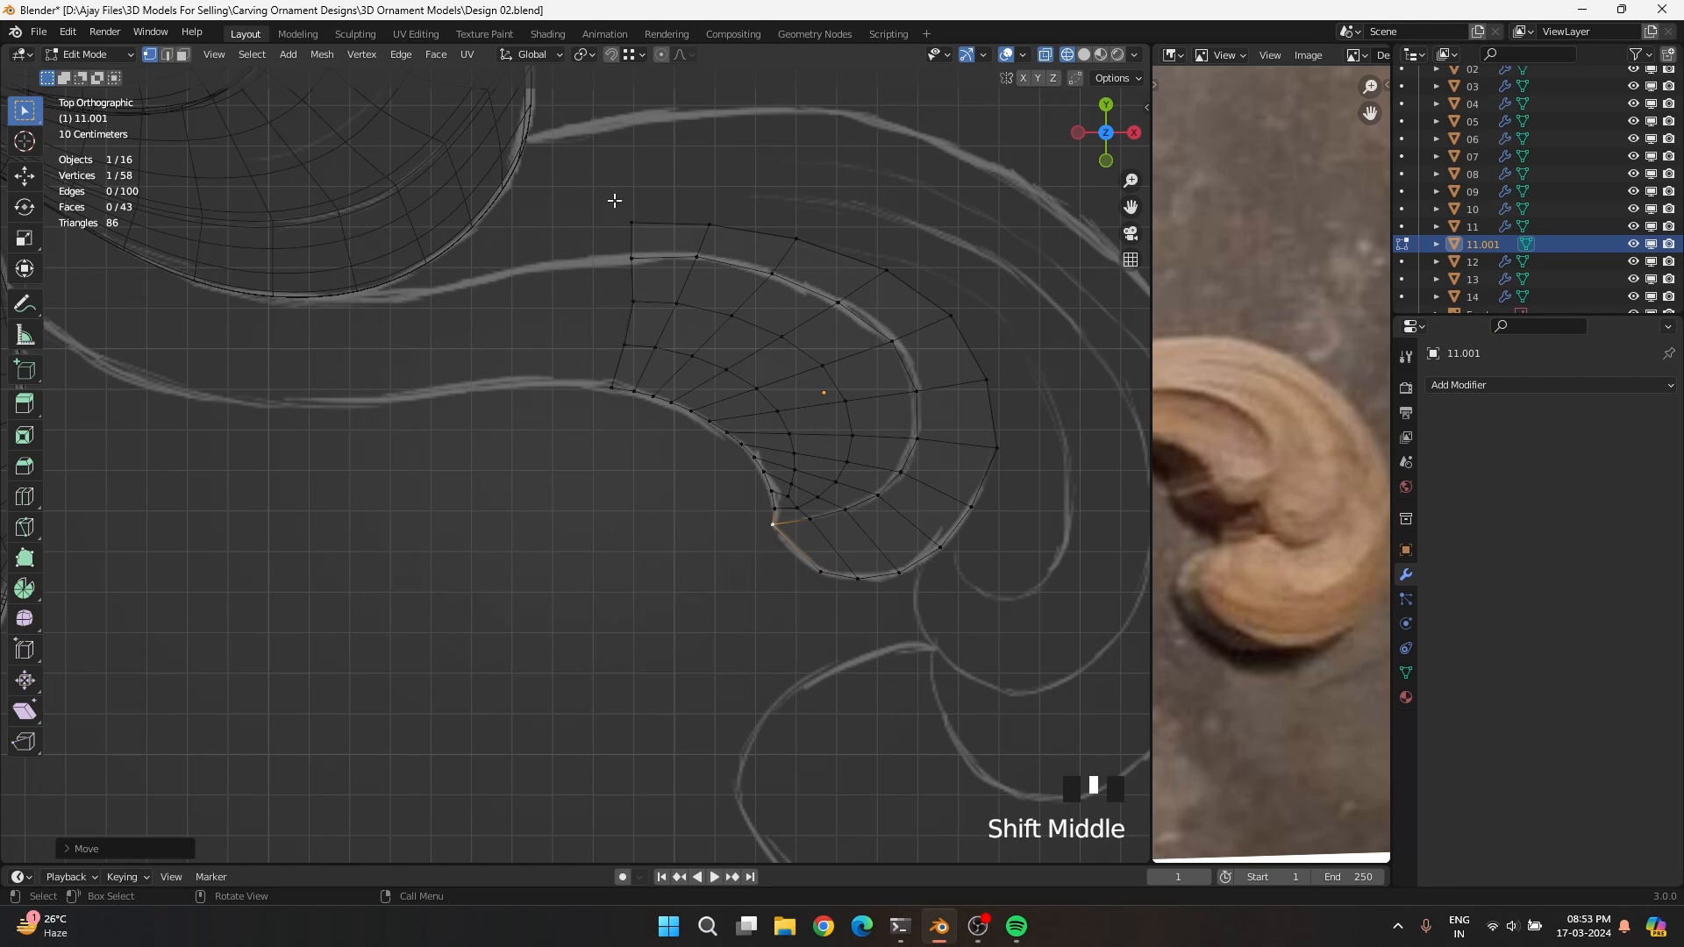
scroll(624, 204, "up", 2)
left_click(646, 226)
key("g")
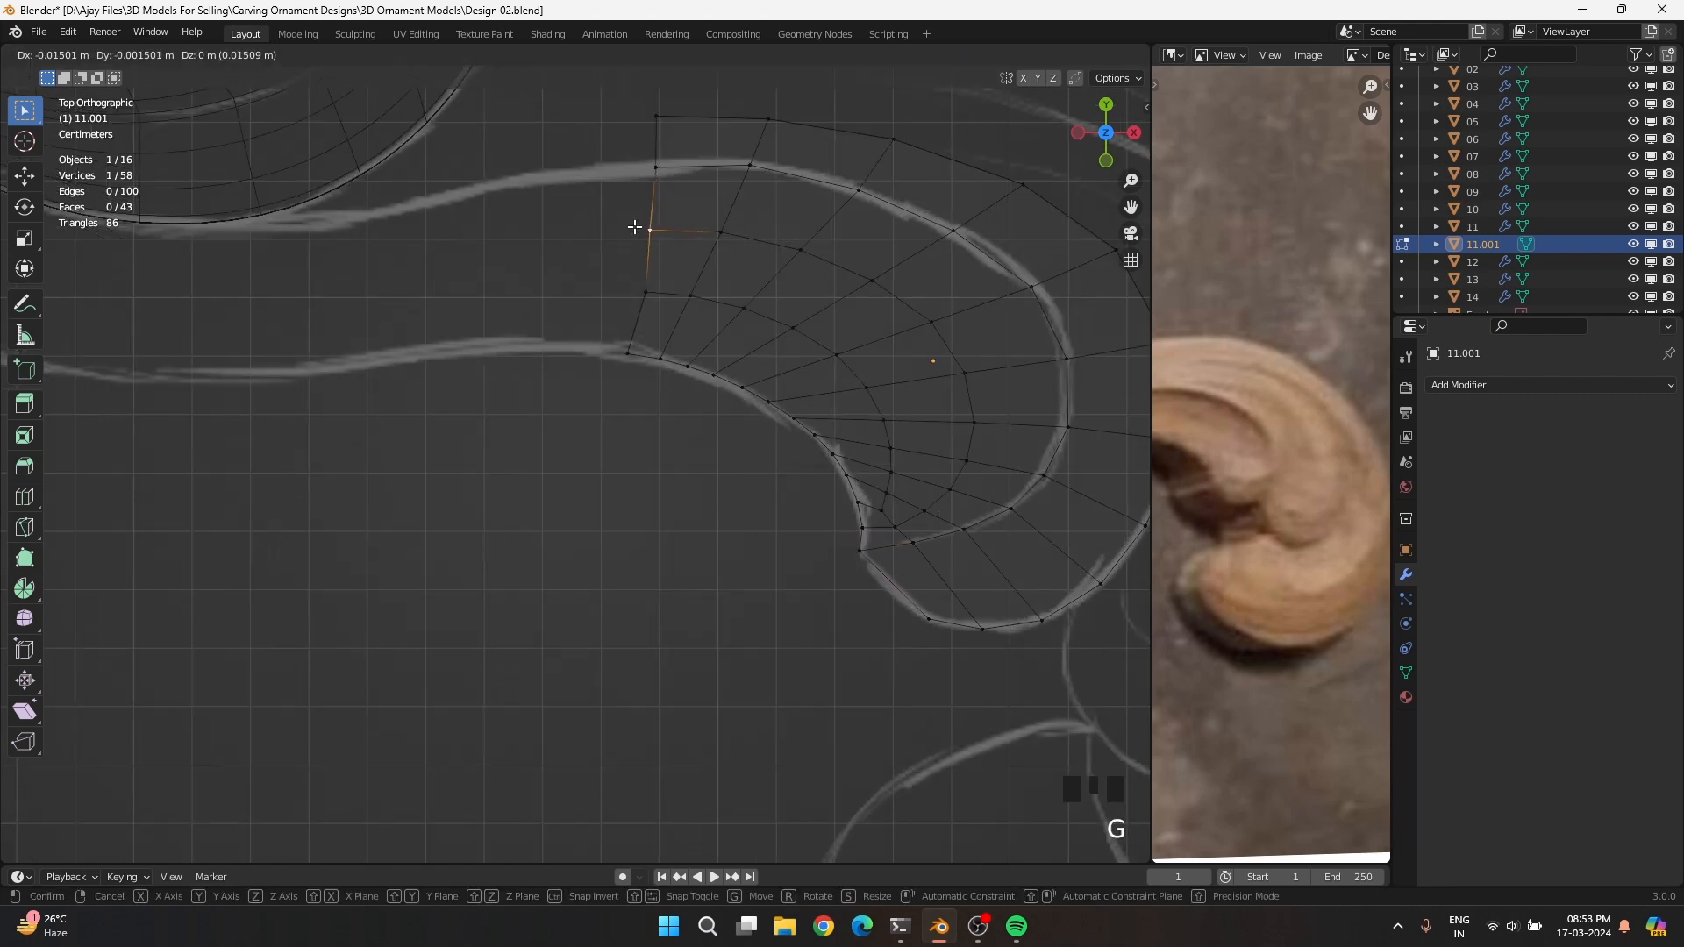
left_click(631, 300)
key("g")
left_click(630, 288)
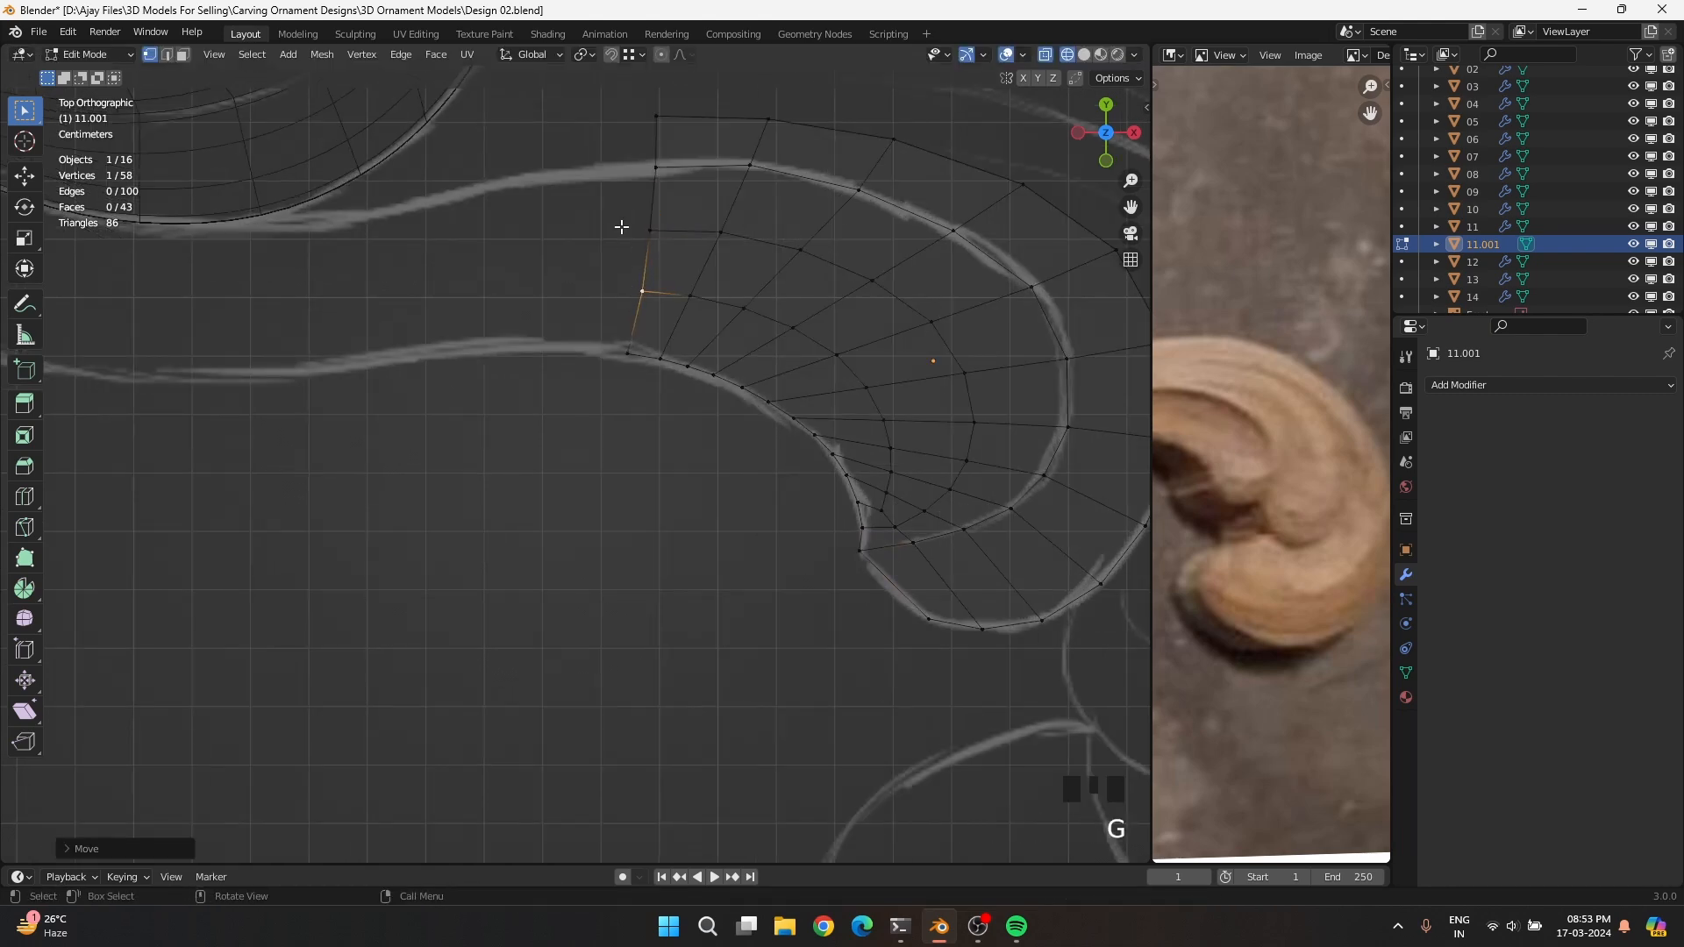
Fine-tune the first three outer-rim vertices from the open end of the curl
left_click(649, 120)
key("g")
left_click(650, 122)
left_click(784, 104)
key("g")
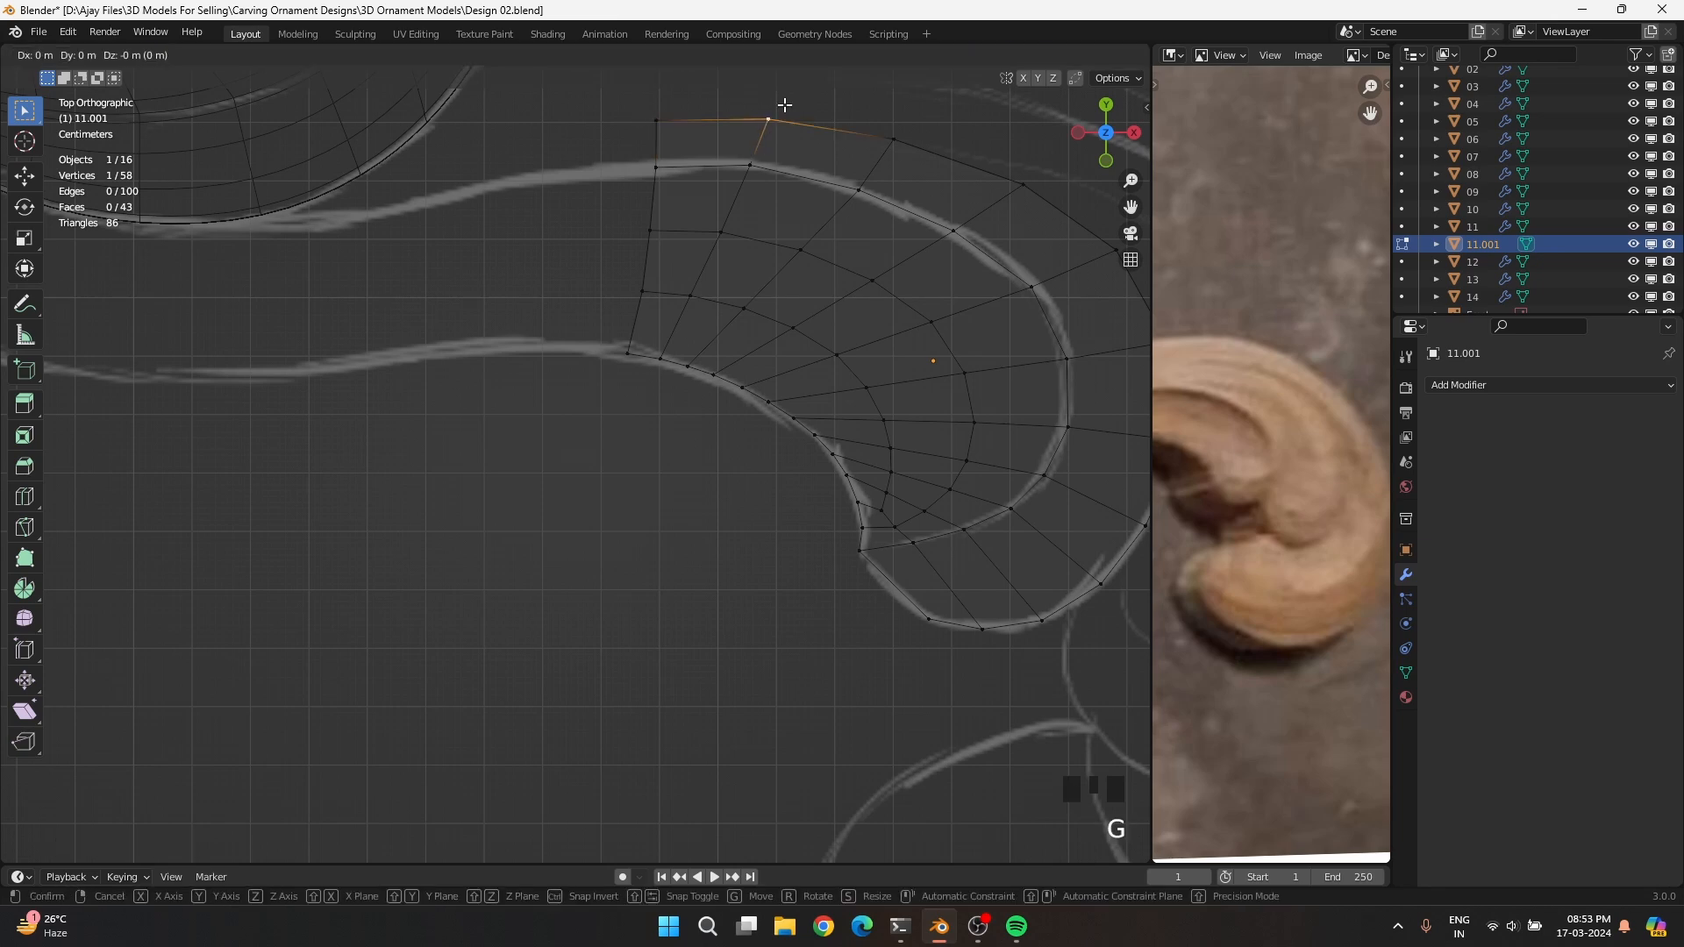
left_click(921, 123)
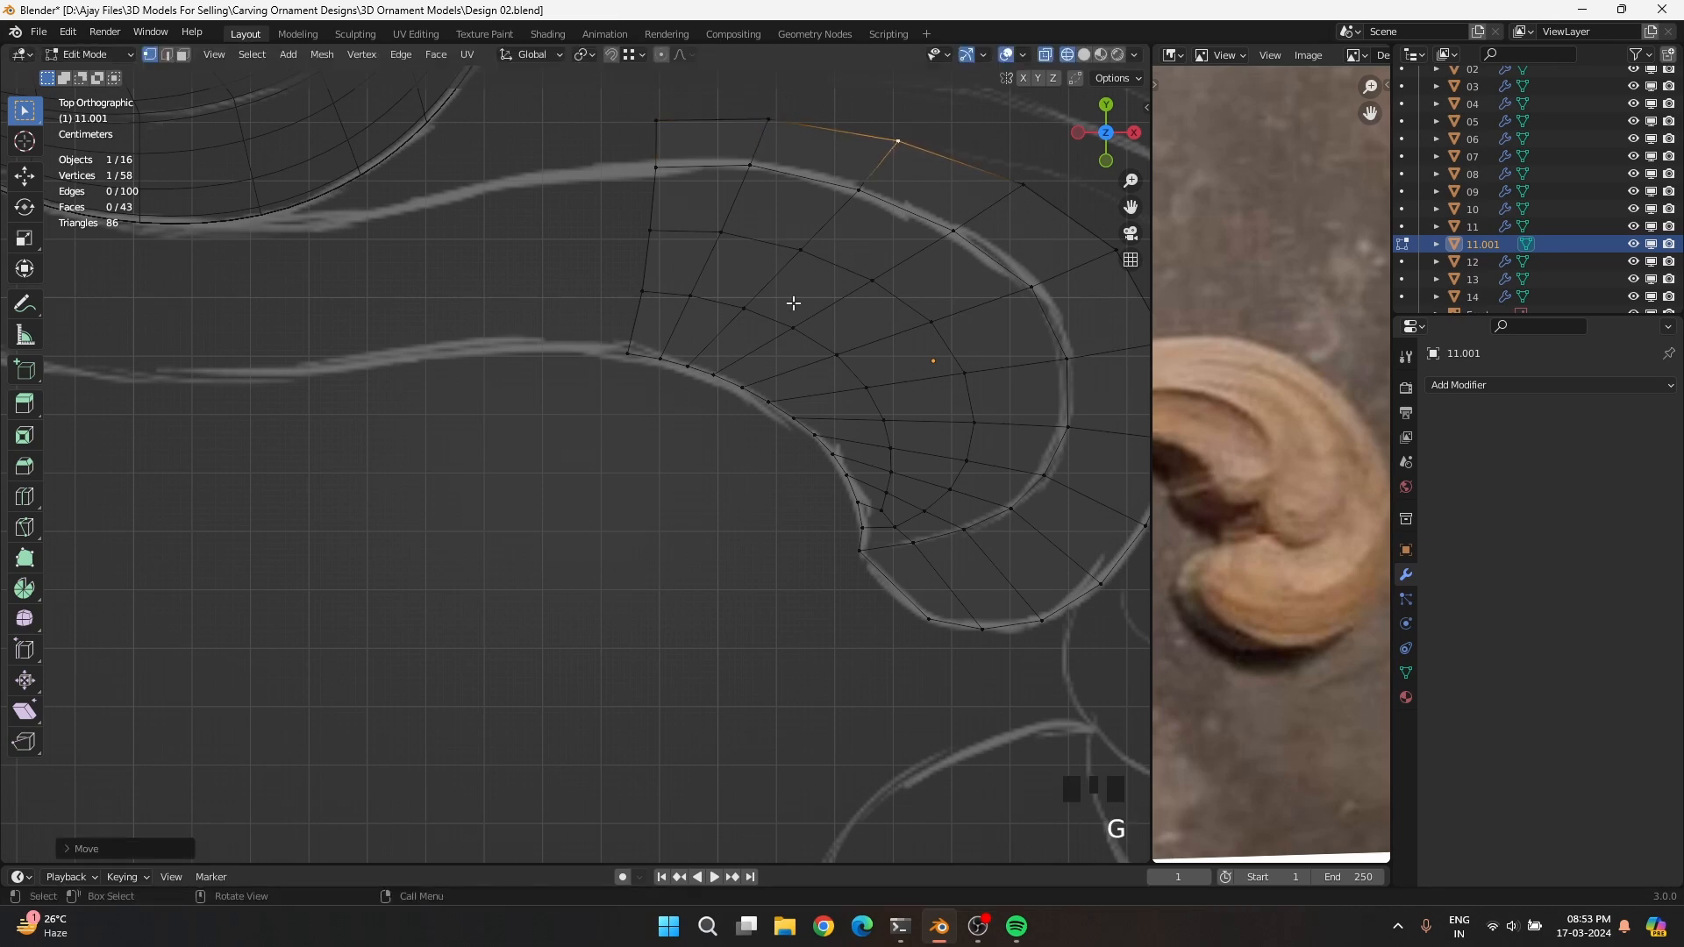
Fine-tune the second middle-outline vertex and the open-end vertex of the upper new loop
left_click(762, 176)
key("g")
left_click(761, 177)
left_click(624, 218)
key("g")
left_click(624, 217)
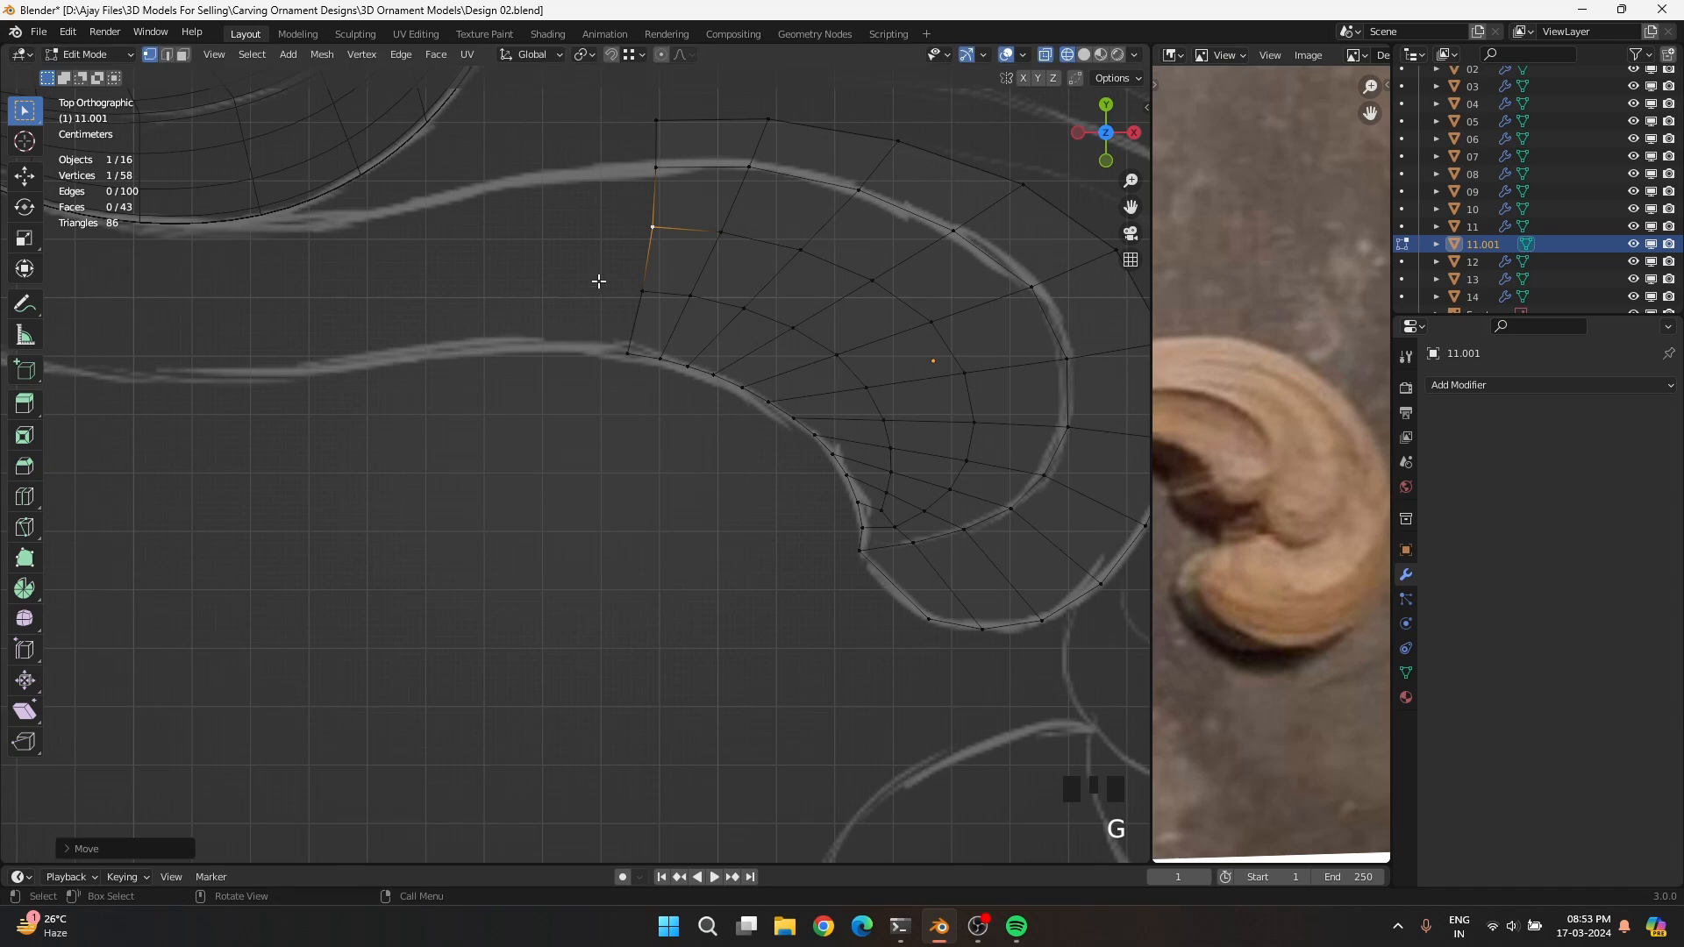
Select the five vertices of the open end edge and extrude them left along the stem to the neighbouring leaf
left_click_drag(592, 384, 658, 113)
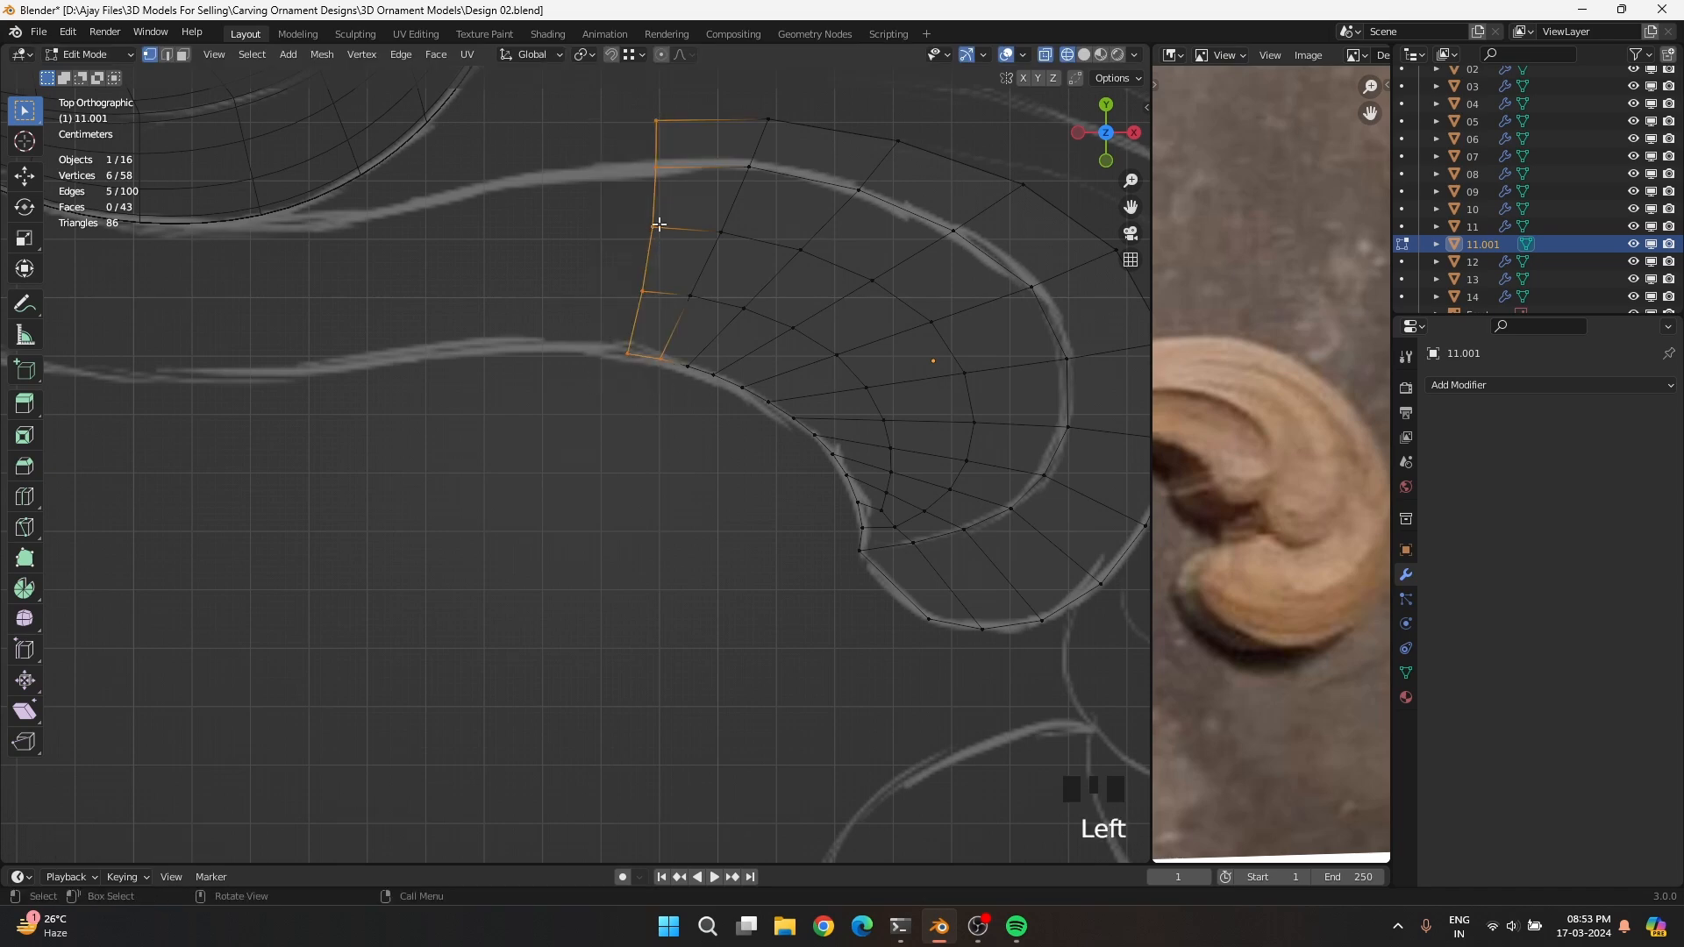
left_click_drag(653, 342, 674, 396, "ctrl")
scroll(701, 385, "down", 3)
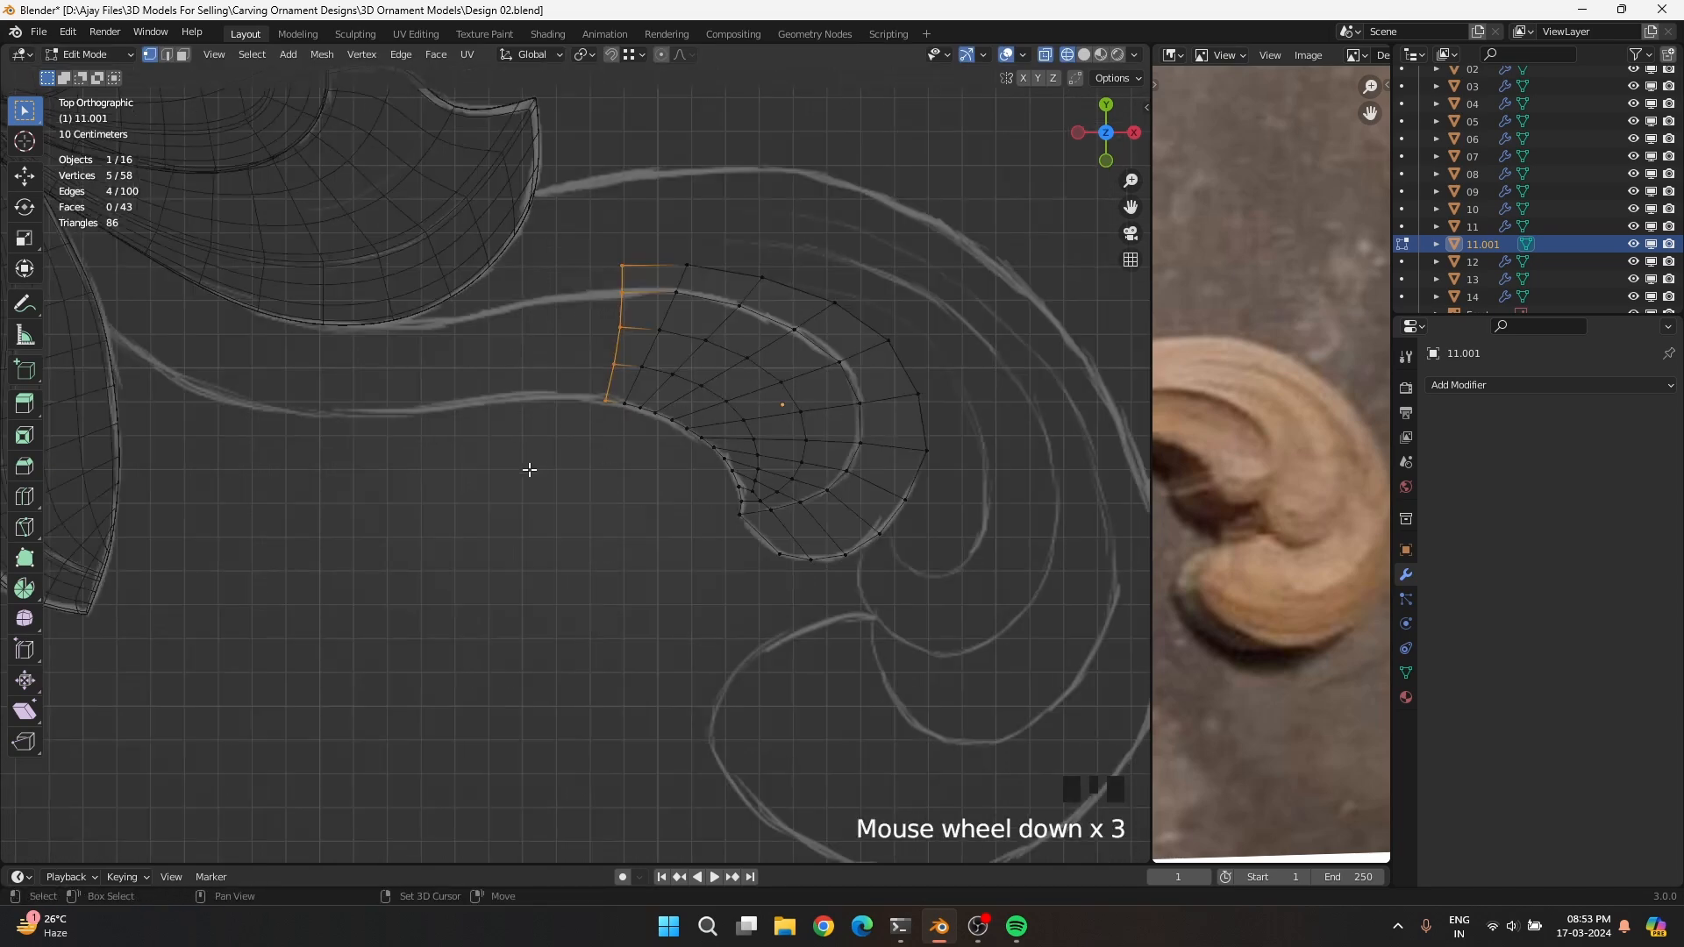
middle_click_drag(526, 470, 668, 478, "shift")
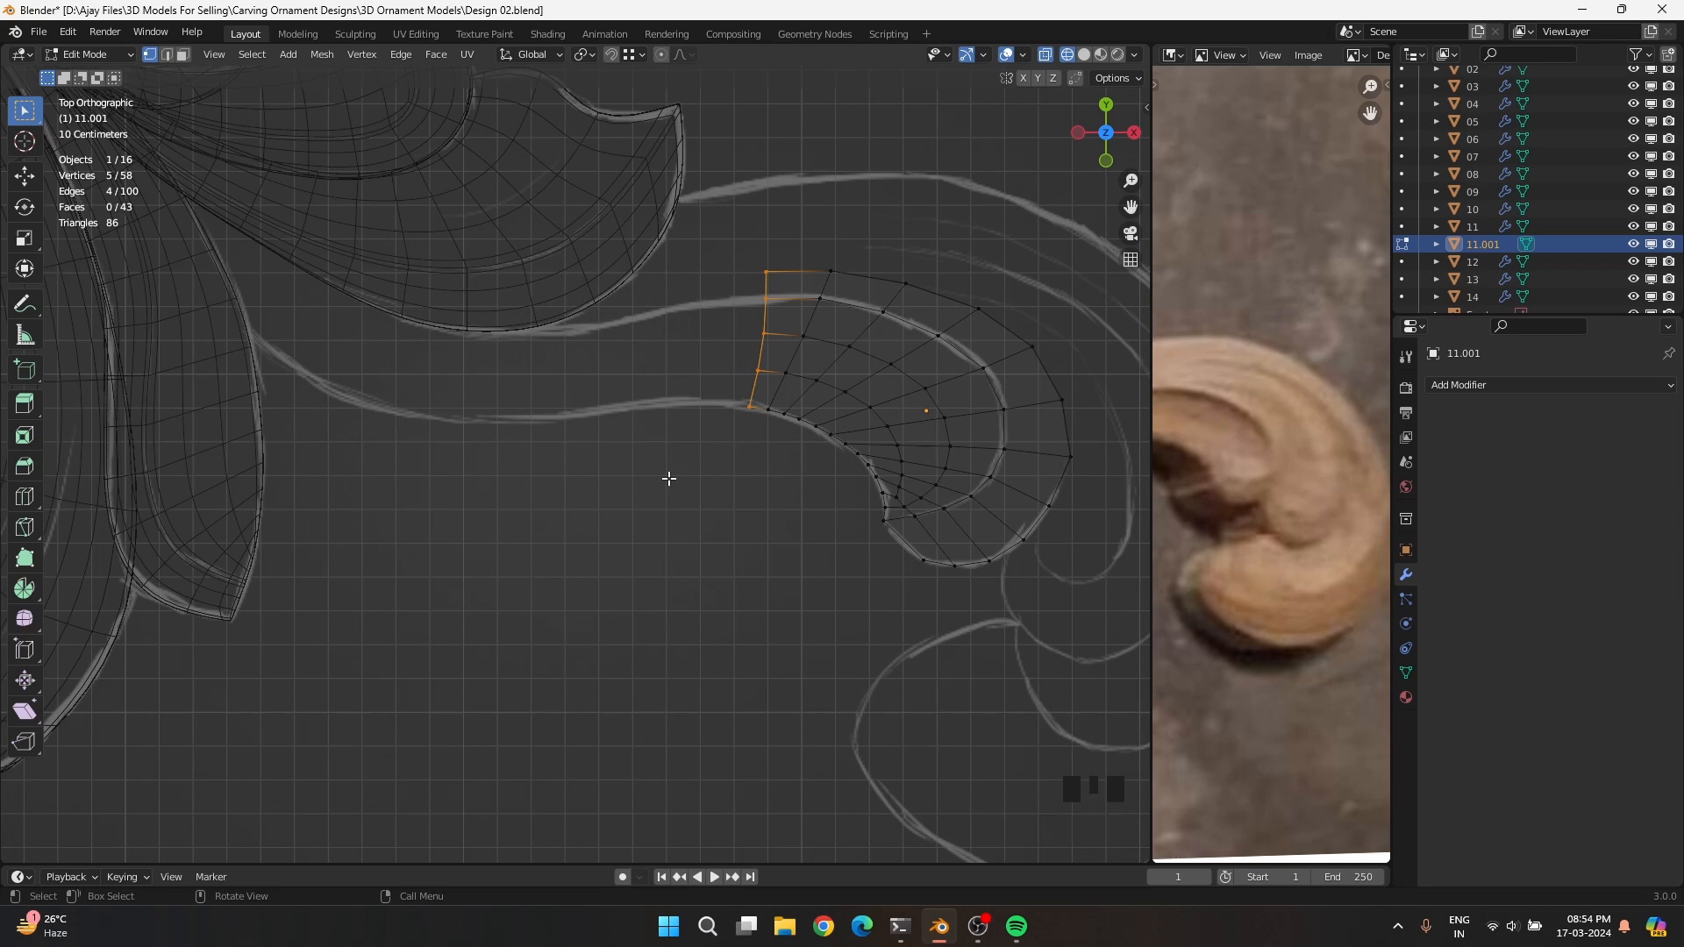
key("e")
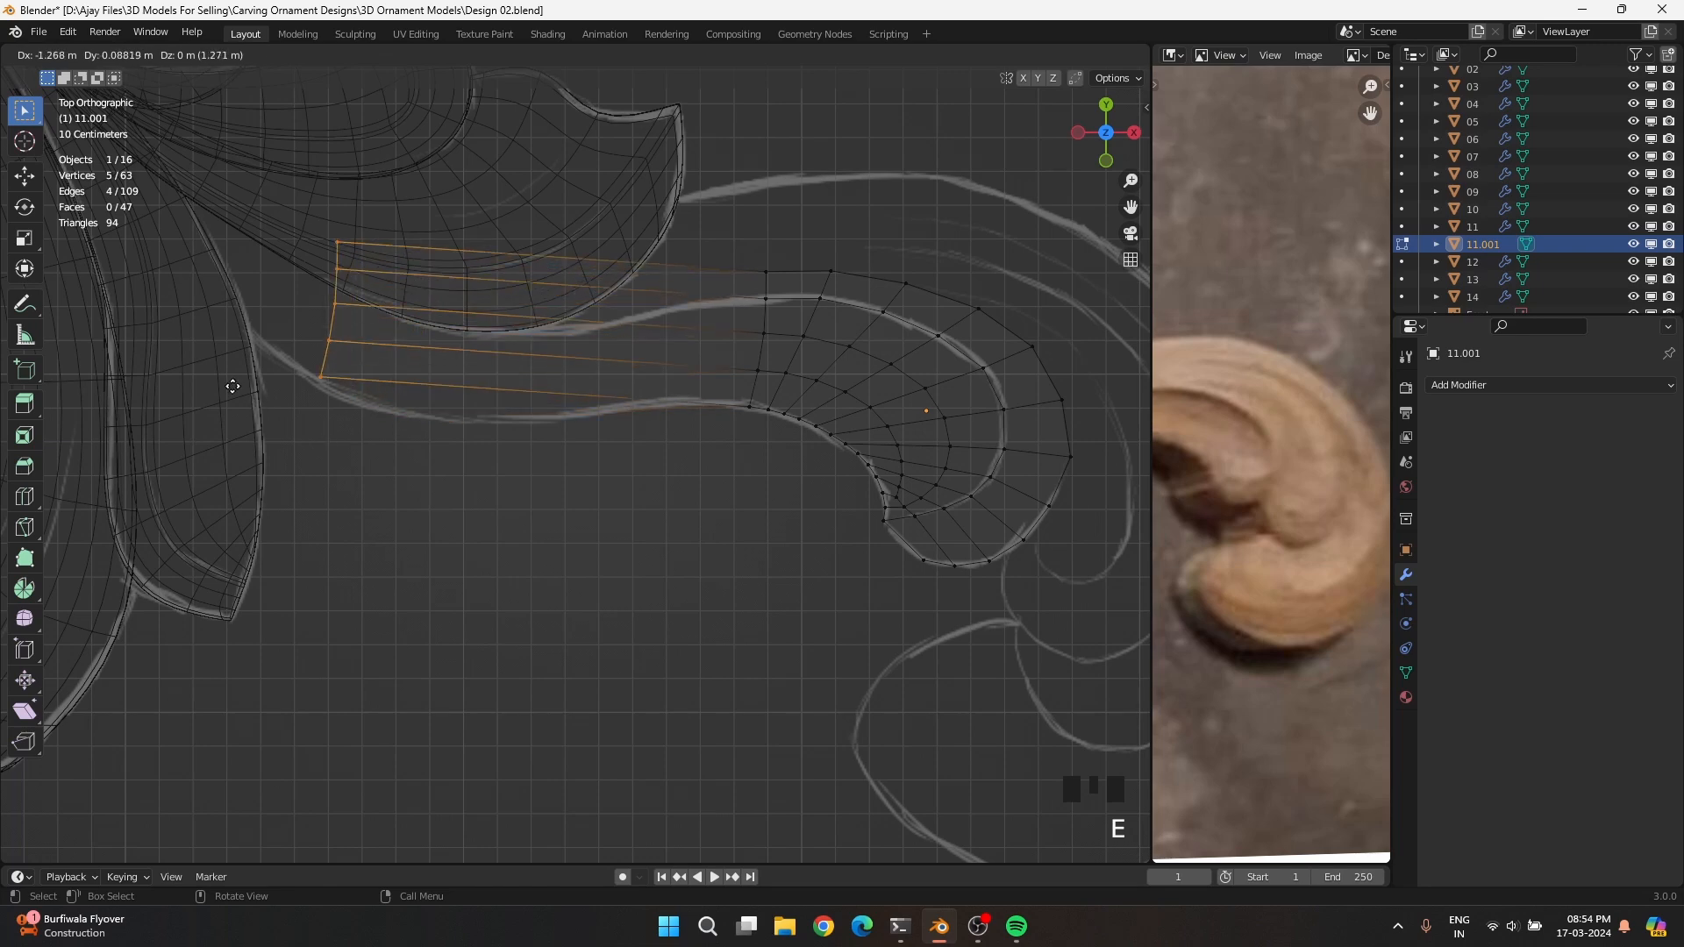
left_click(140, 332)
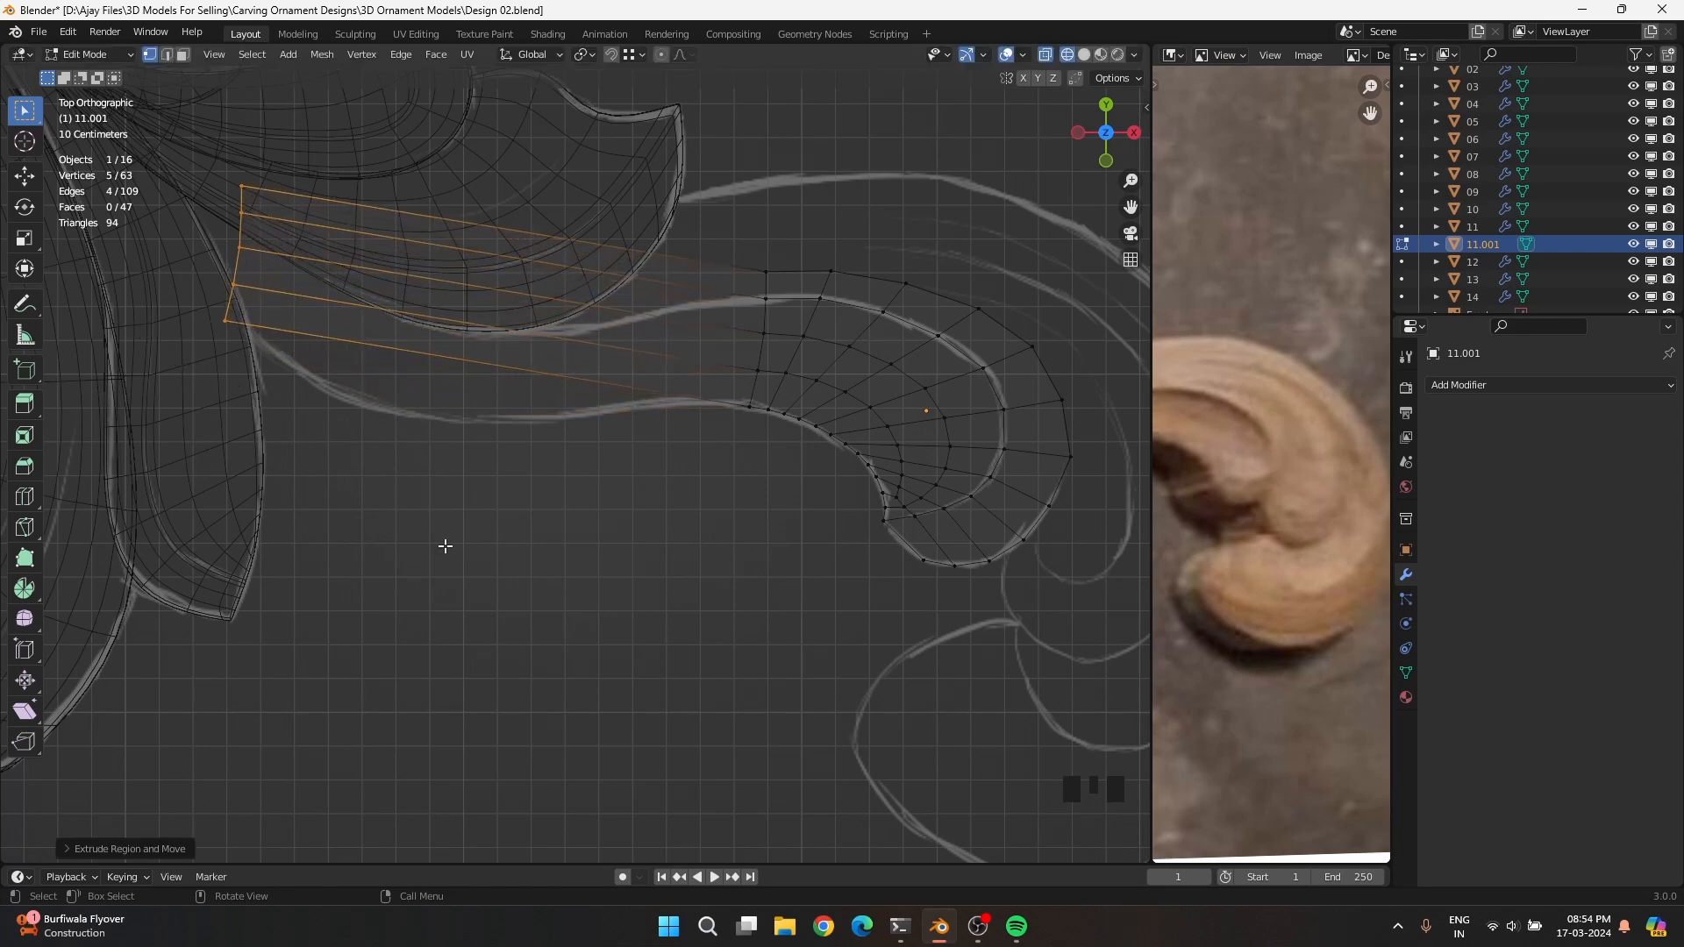
Scale down the extruded end edge and rotate it clockwise to slant toward the leaf
key("s")
left_click(390, 483)
key("r")
left_click(293, 650)
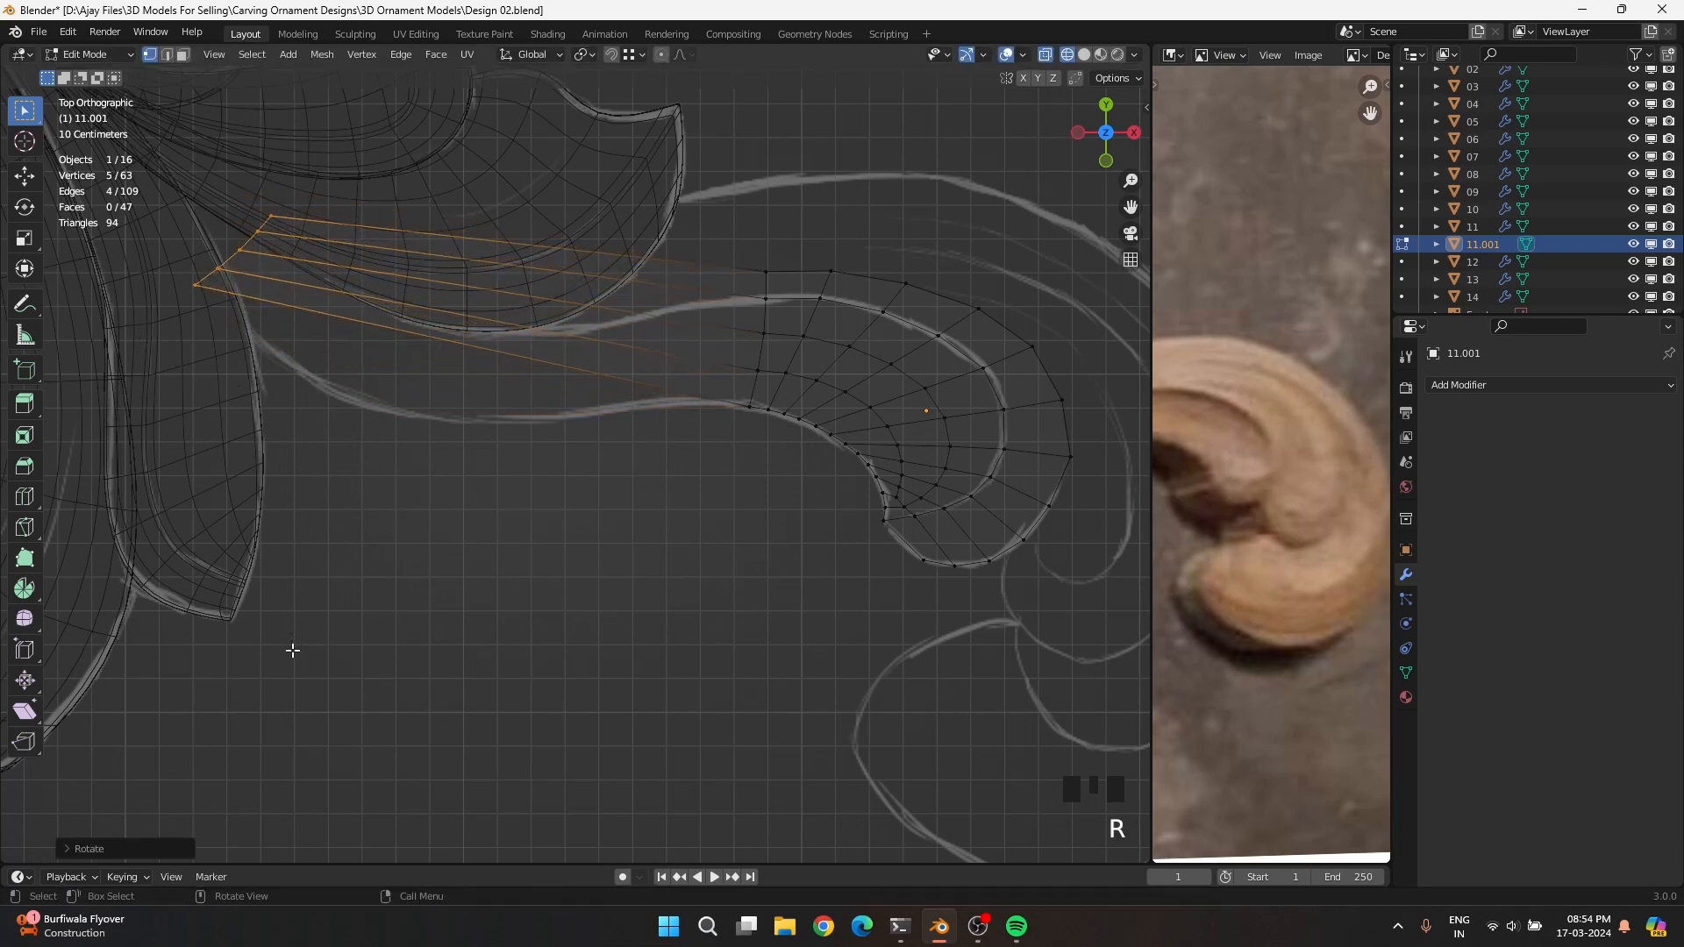
Move the extruded end edge up-left into the leaf junction and scale it down to narrow the stem
key("g")
left_click(288, 495)
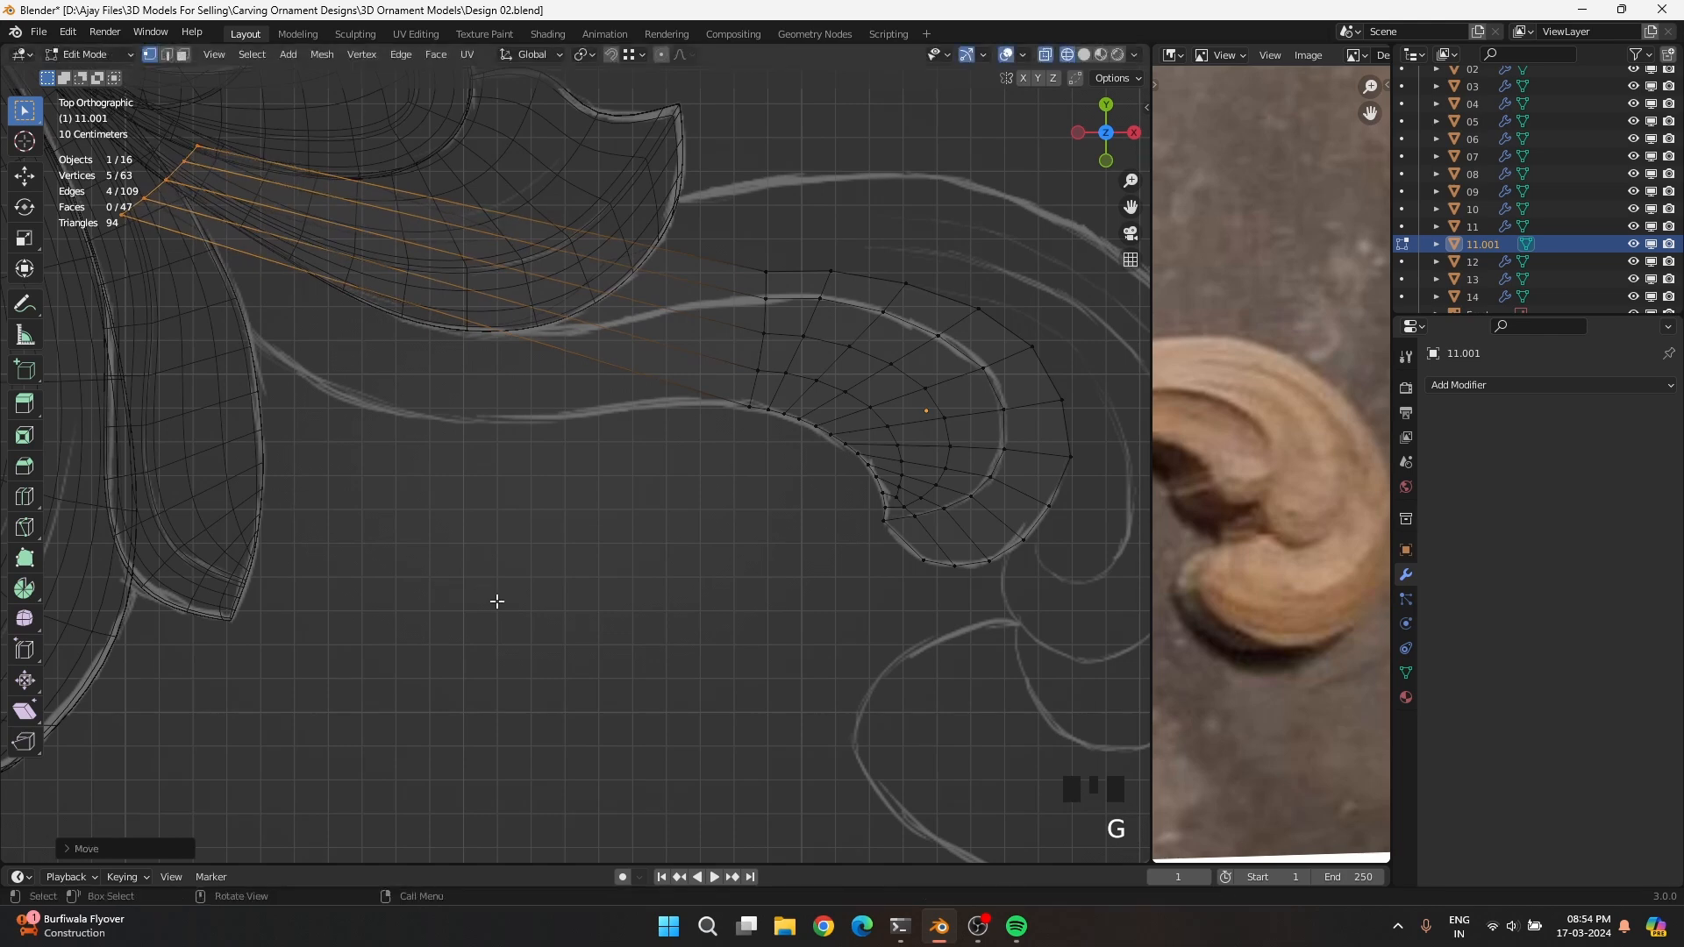
key("s")
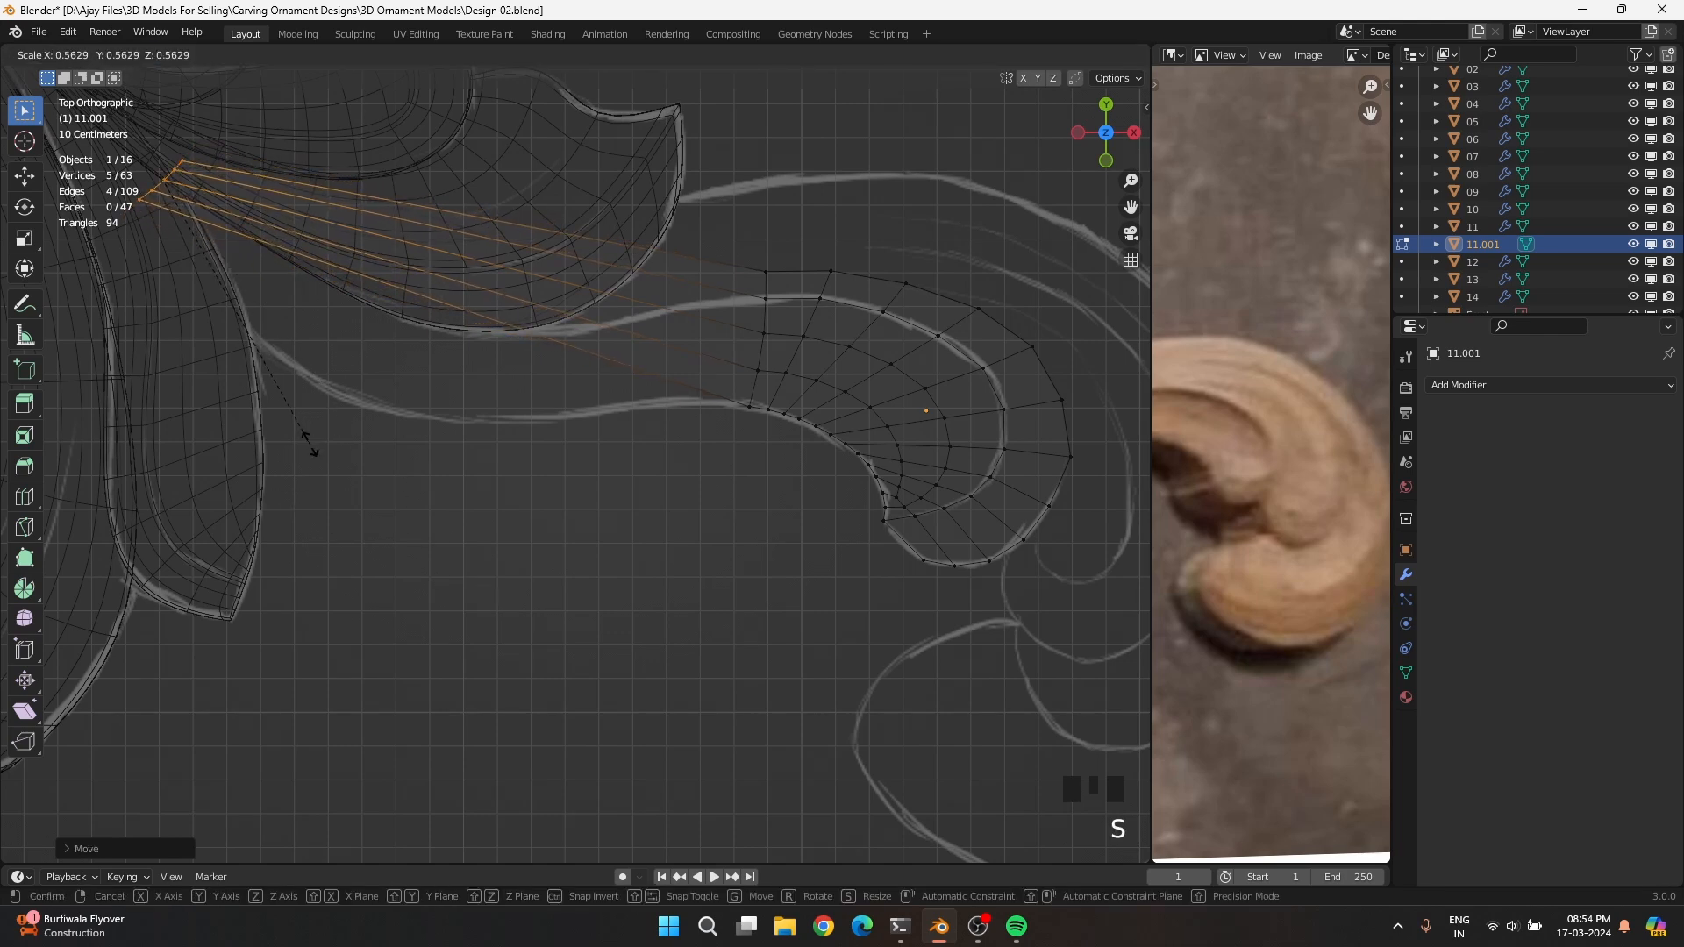
left_click(372, 486)
middle_click_drag(372, 486, 681, 639, "shift")
key("g")
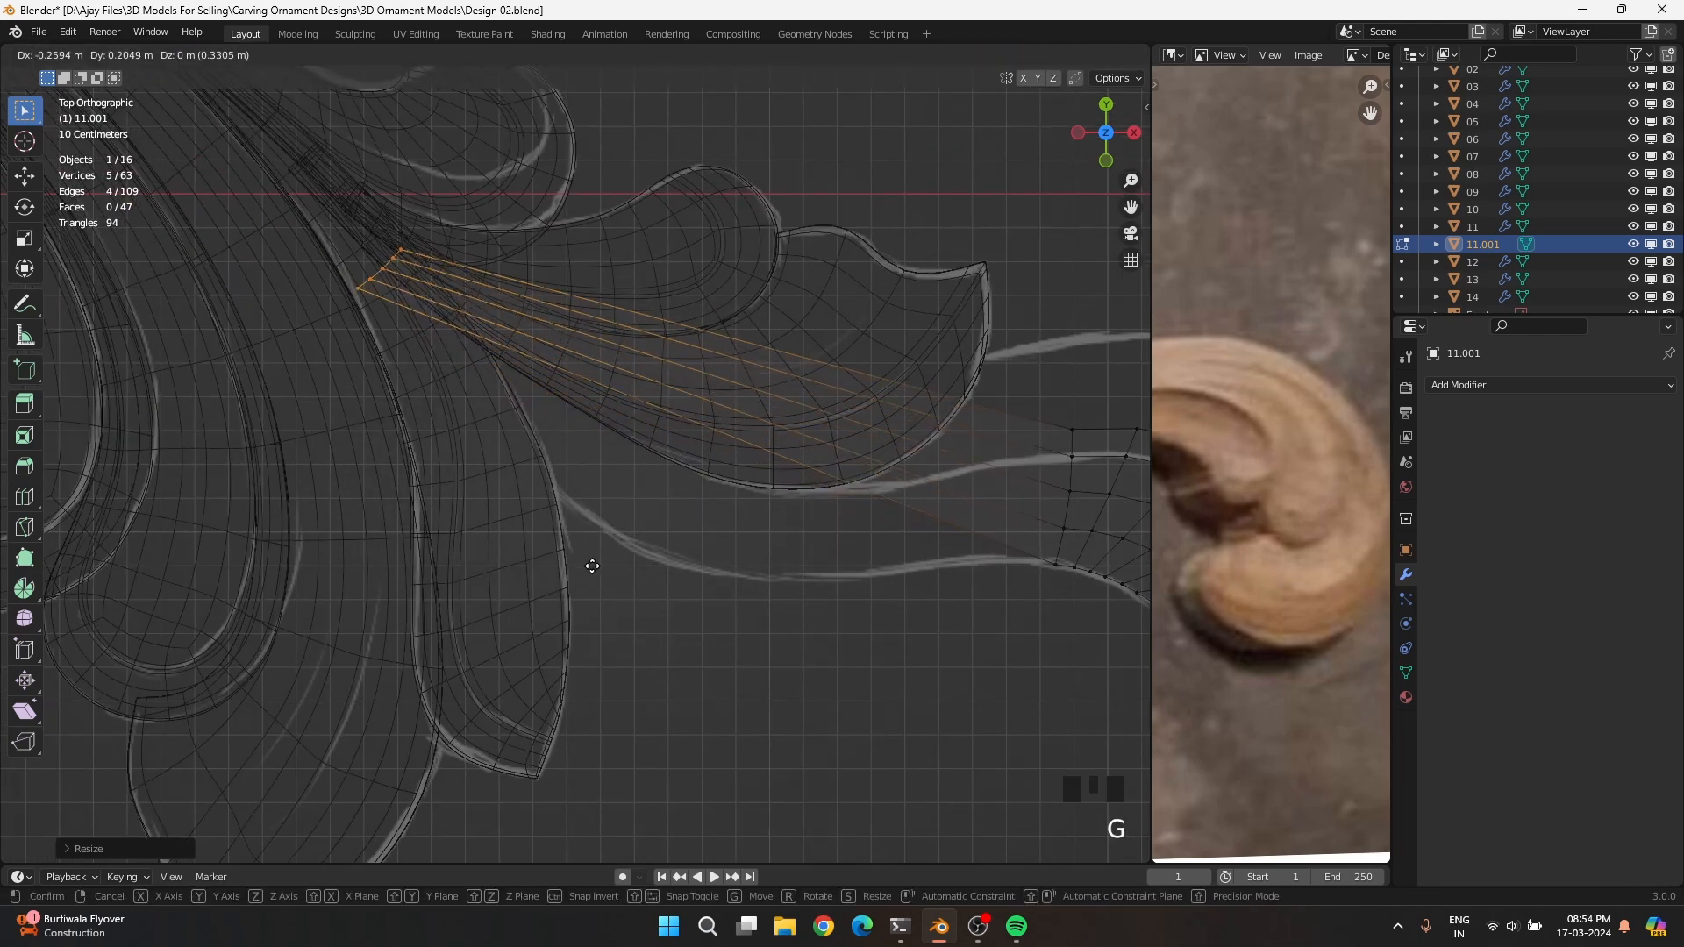
left_click(588, 554)
Add one loop cut midway along the extruded stem and move it down onto the sketched stem's bend
scroll(606, 557, "down", 3)
key("ctrl+r")
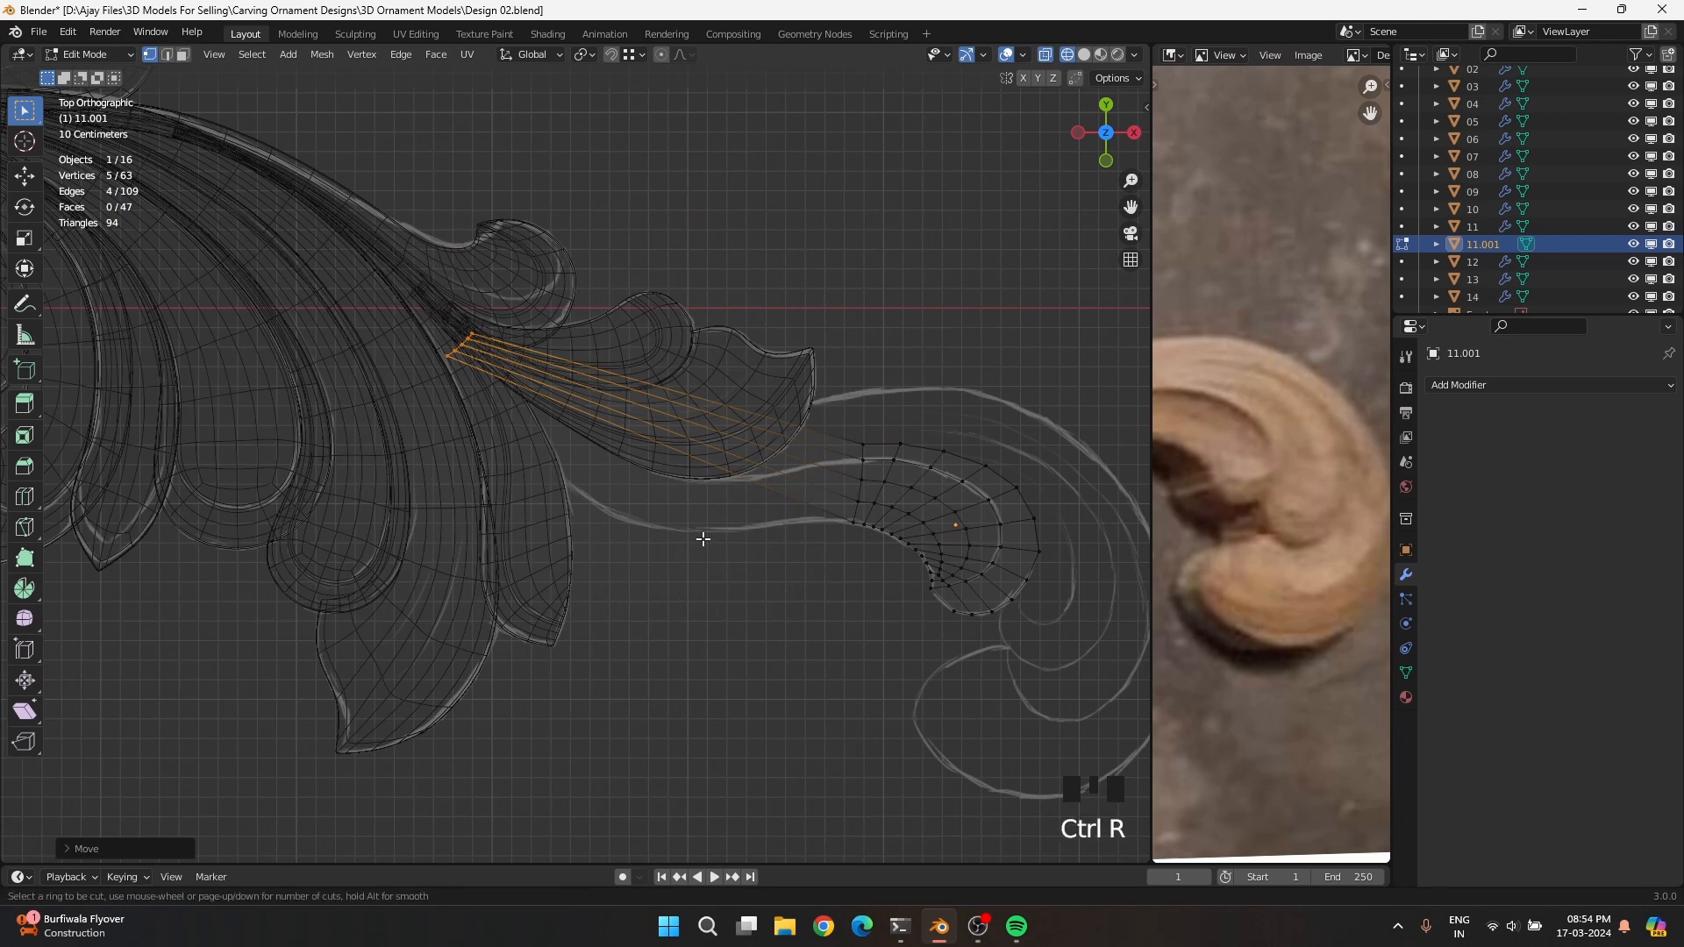
left_click(719, 485)
left_click(710, 507)
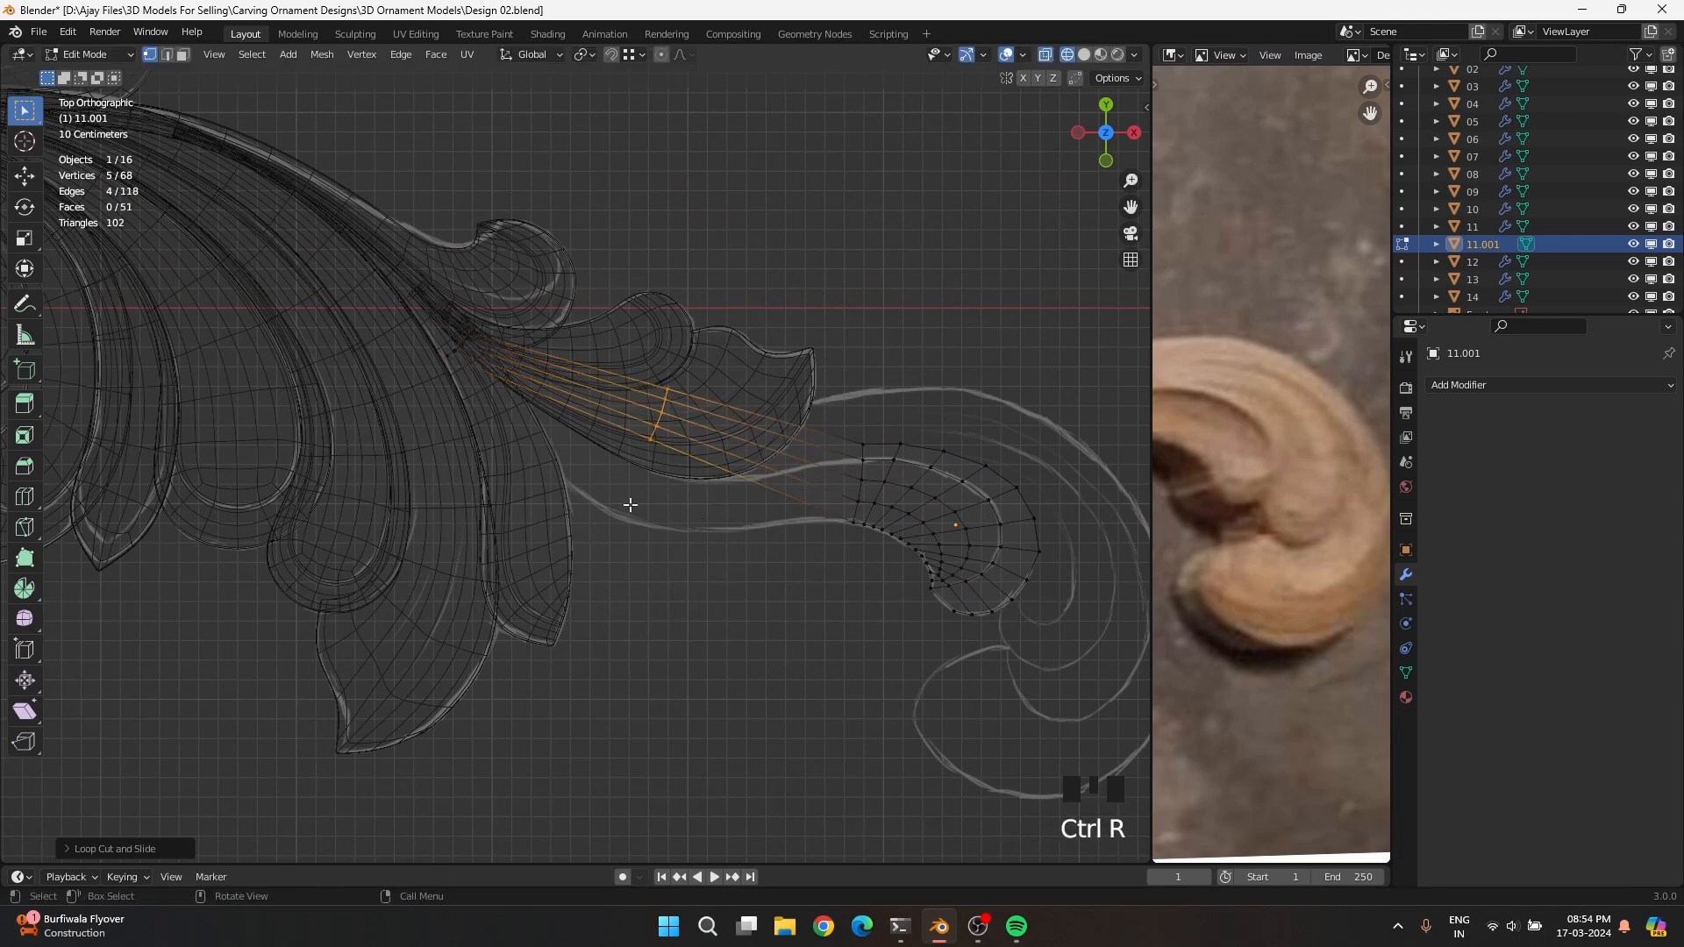
key("g")
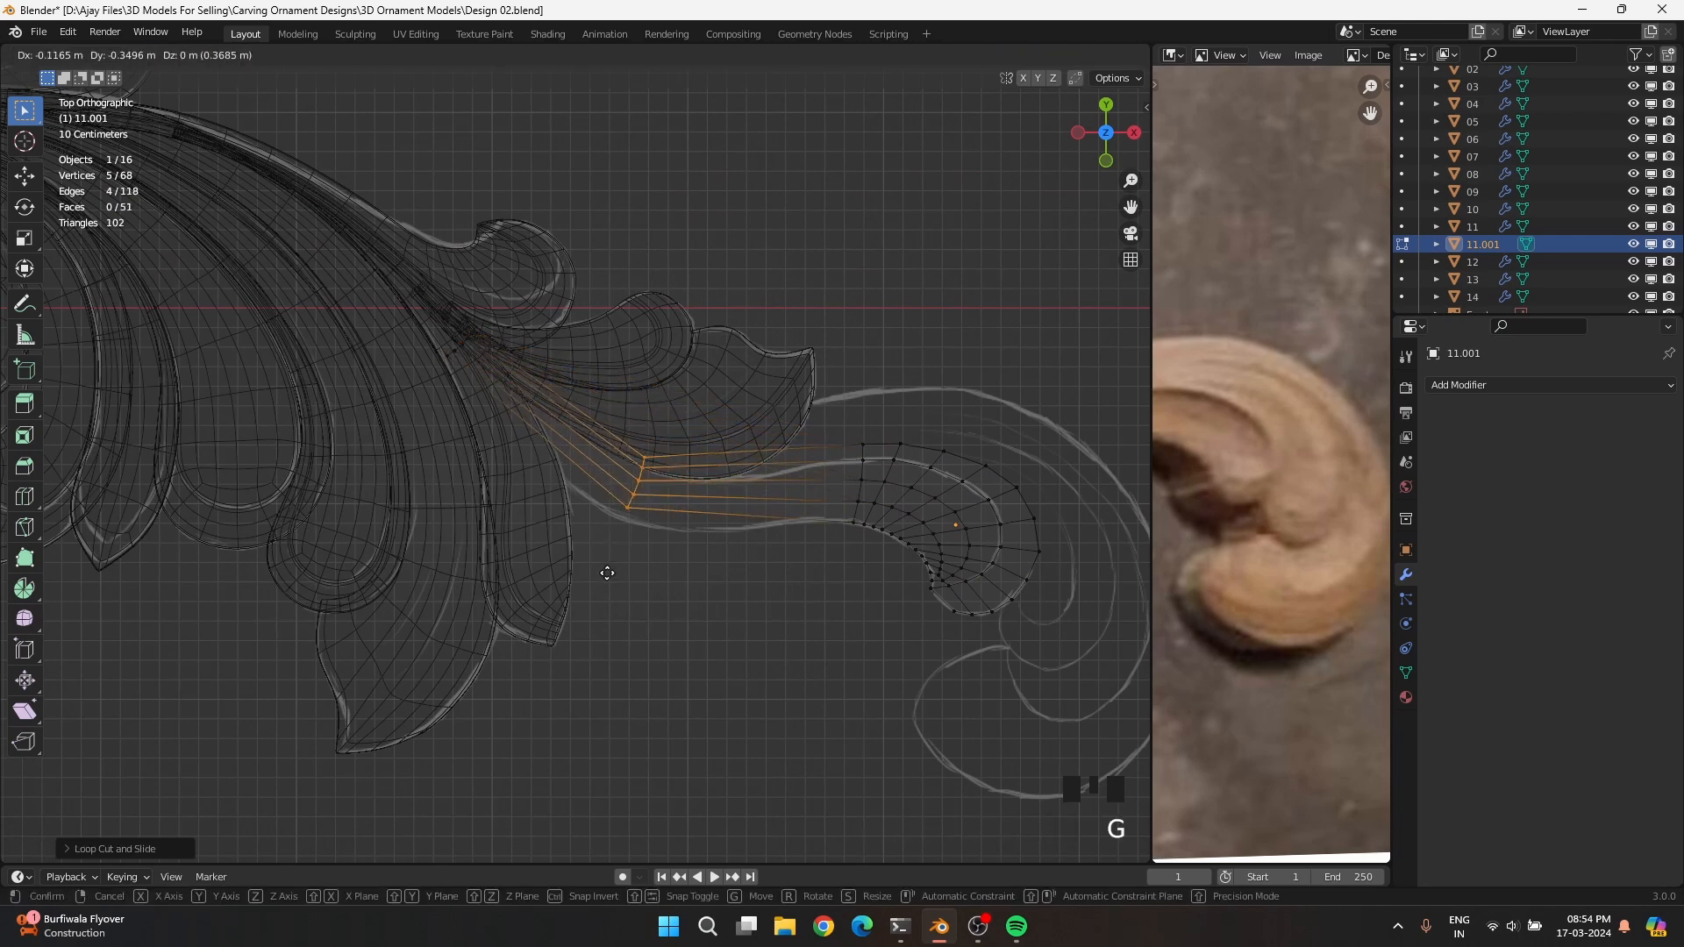
left_click(607, 573)
Scale up the bend loop with Z locked and shift it to fit the sketched stem's width
key("s")
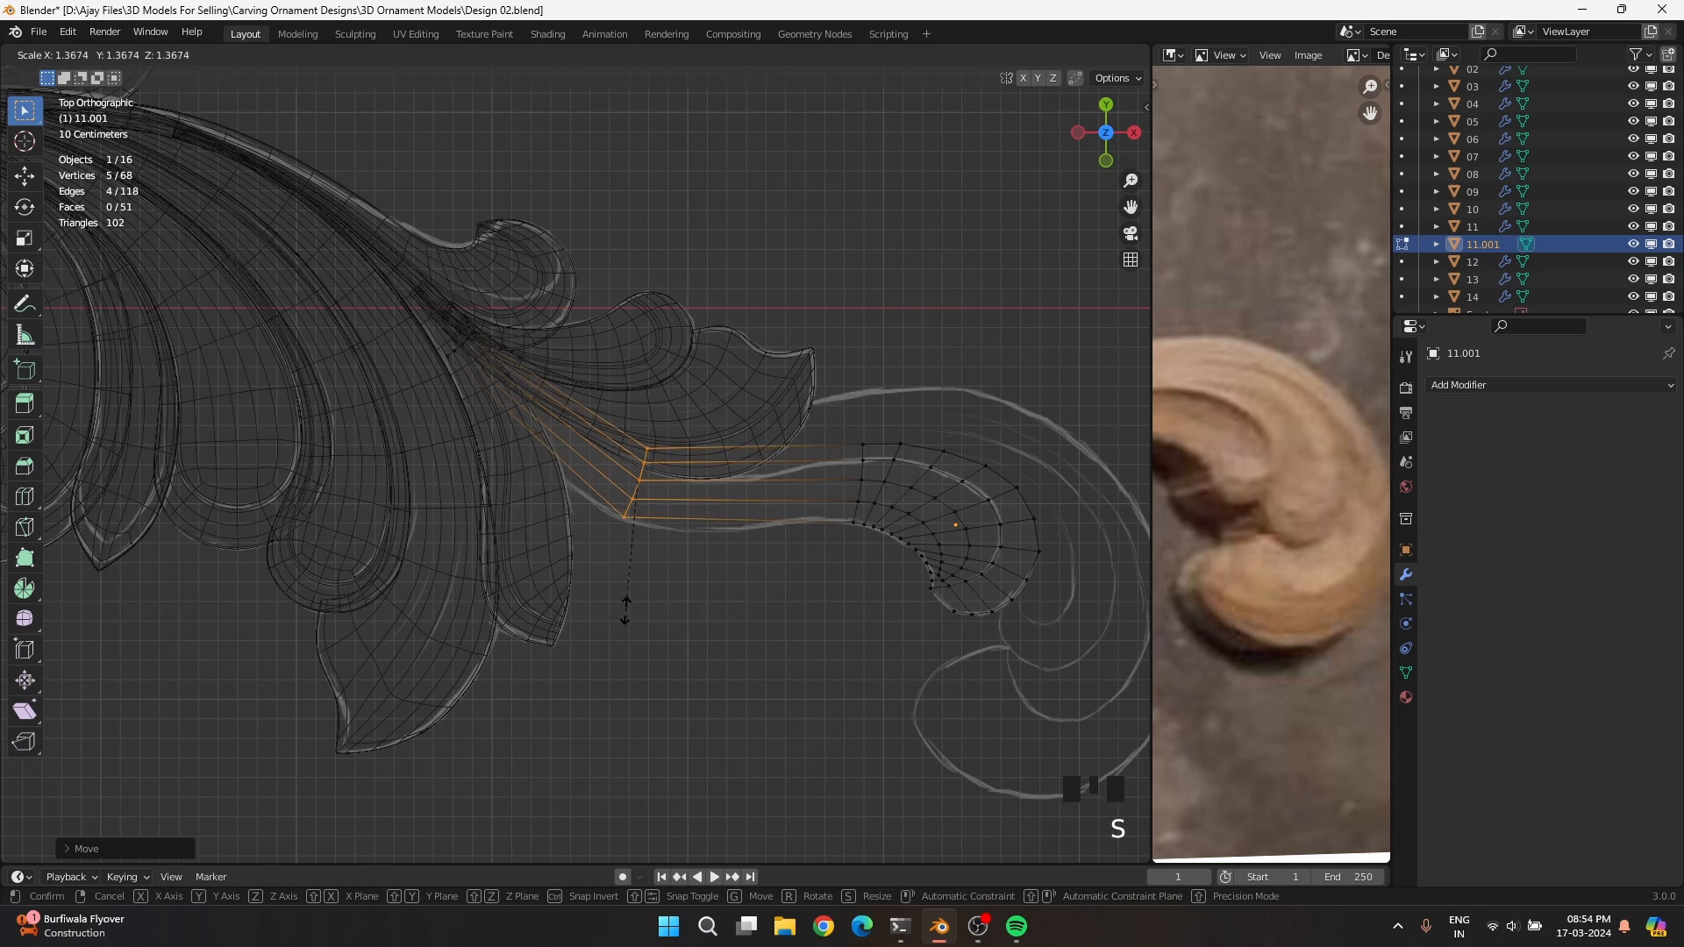
key("shift+z")
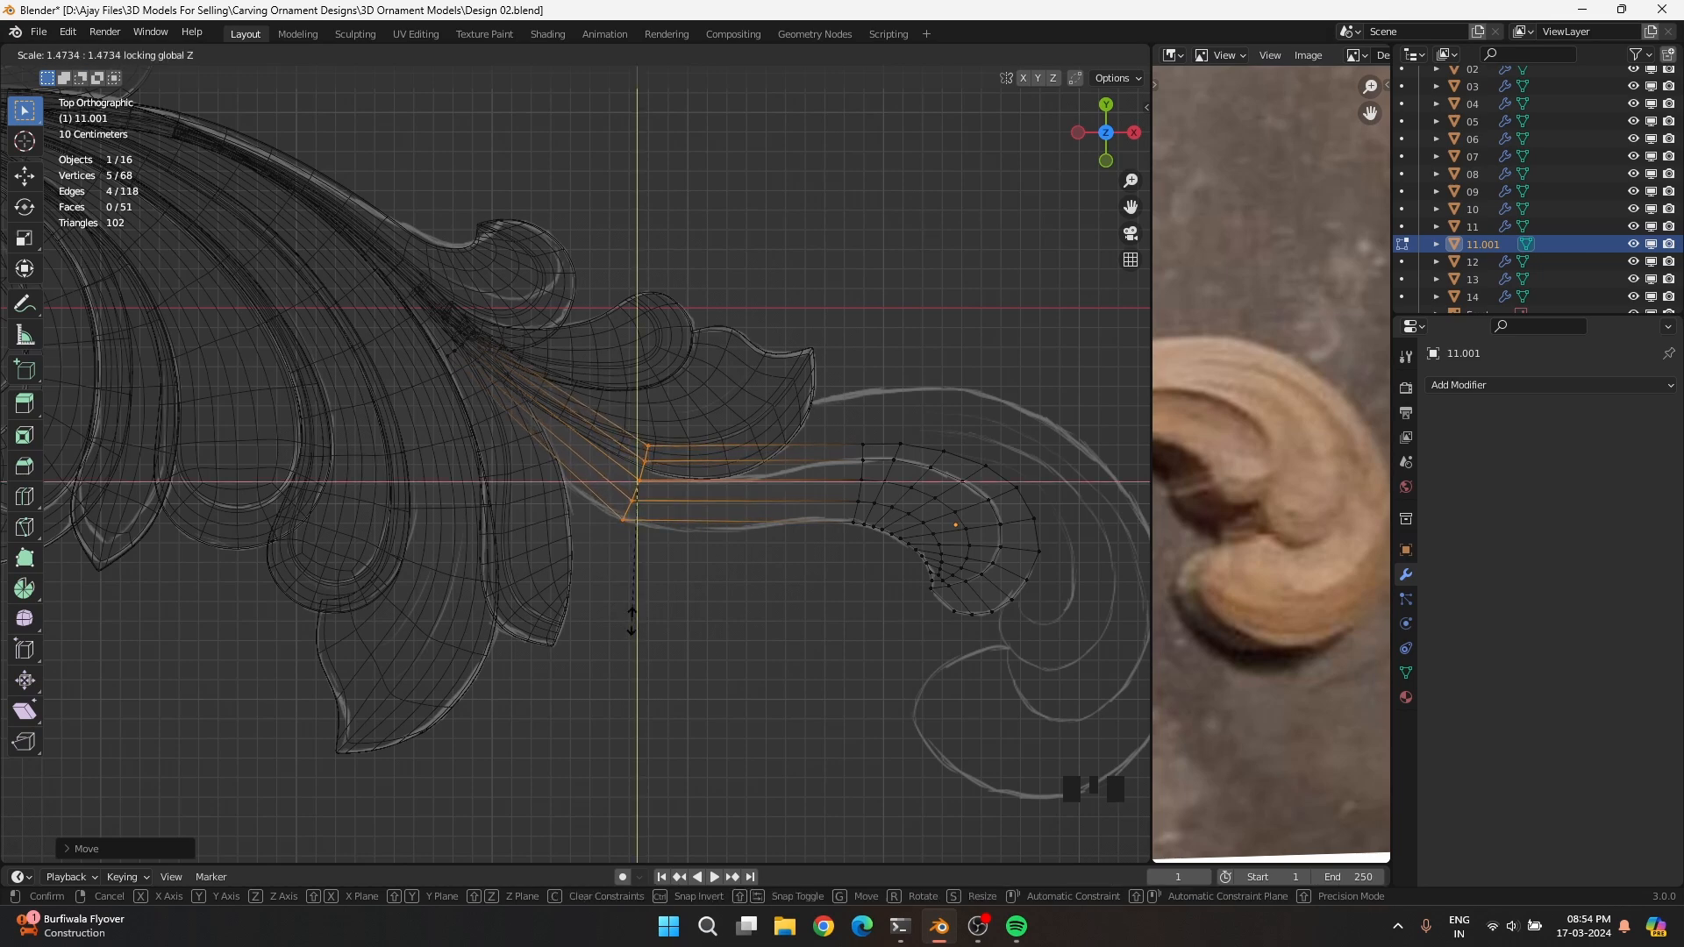
left_click(632, 620)
key("g")
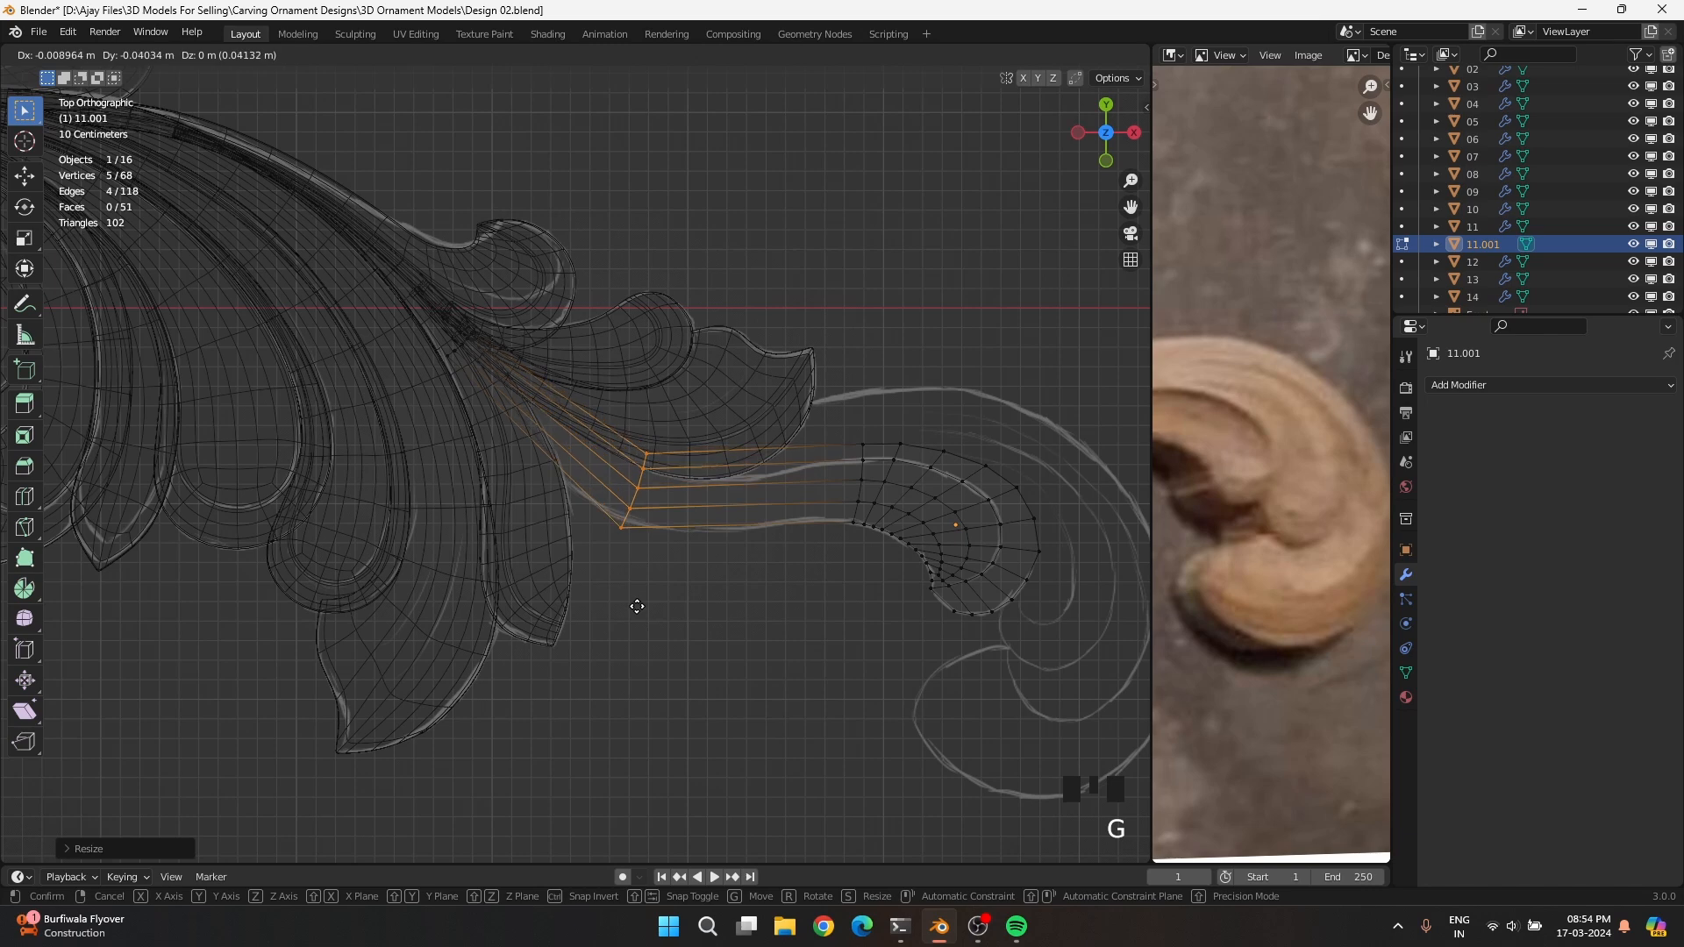
left_click(639, 601)
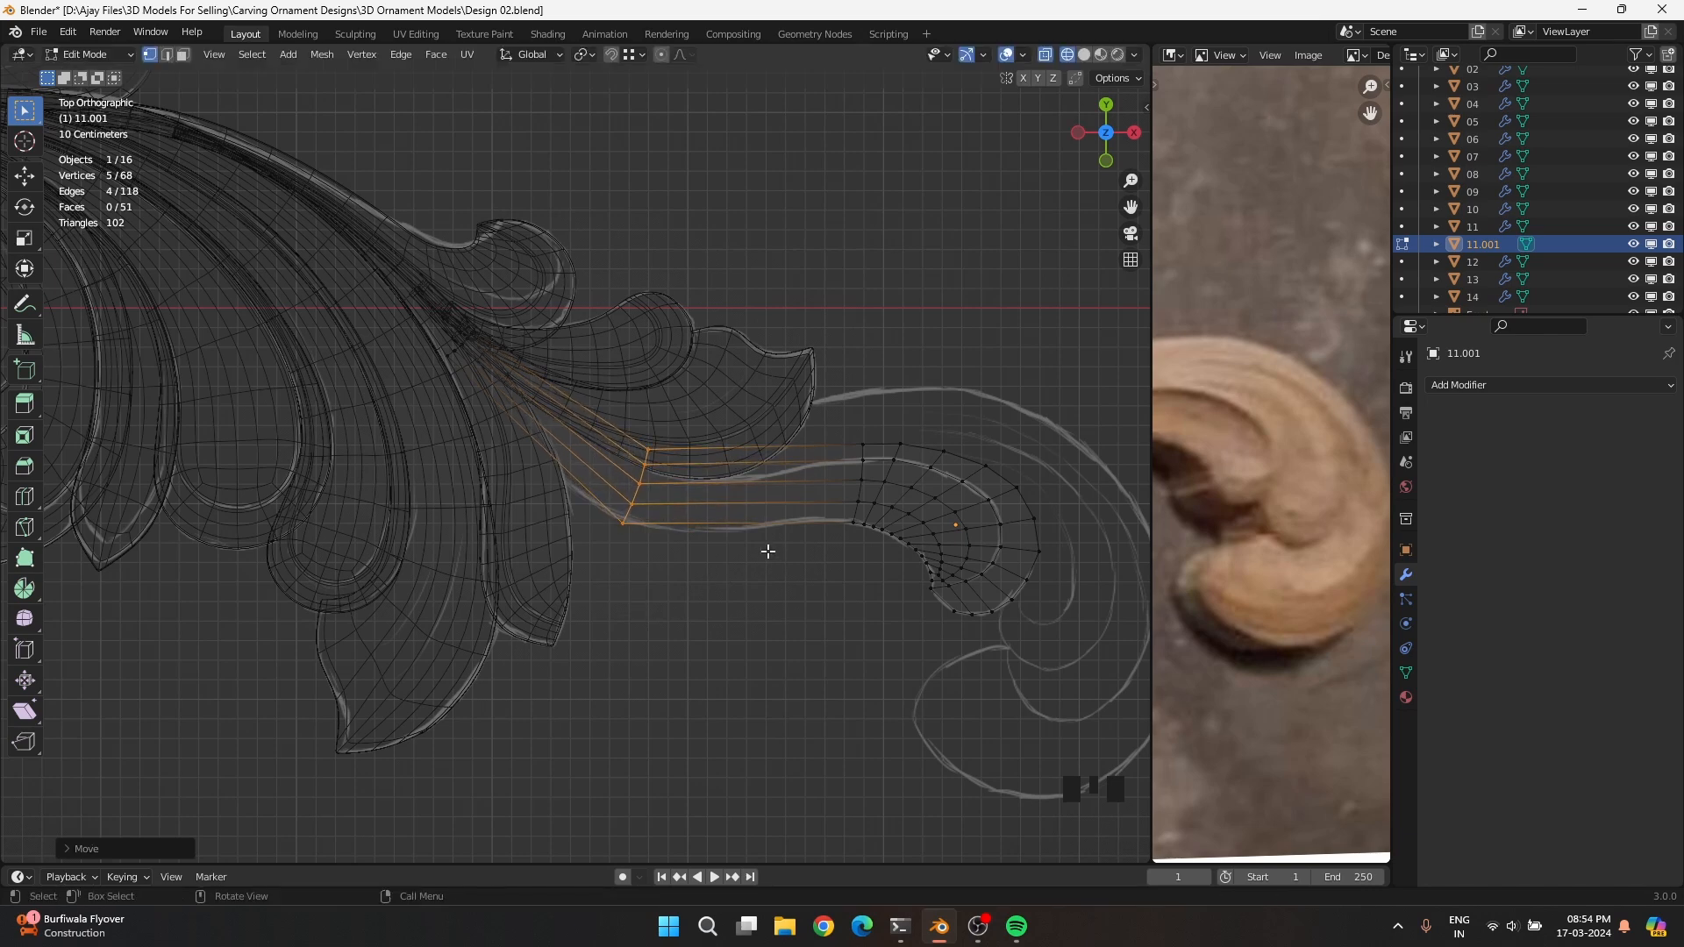
Add three evenly spaced loop cuts on each side of the bend loop, without sliding them
key("ctrl+r")
scroll(769, 551, "up", 2)
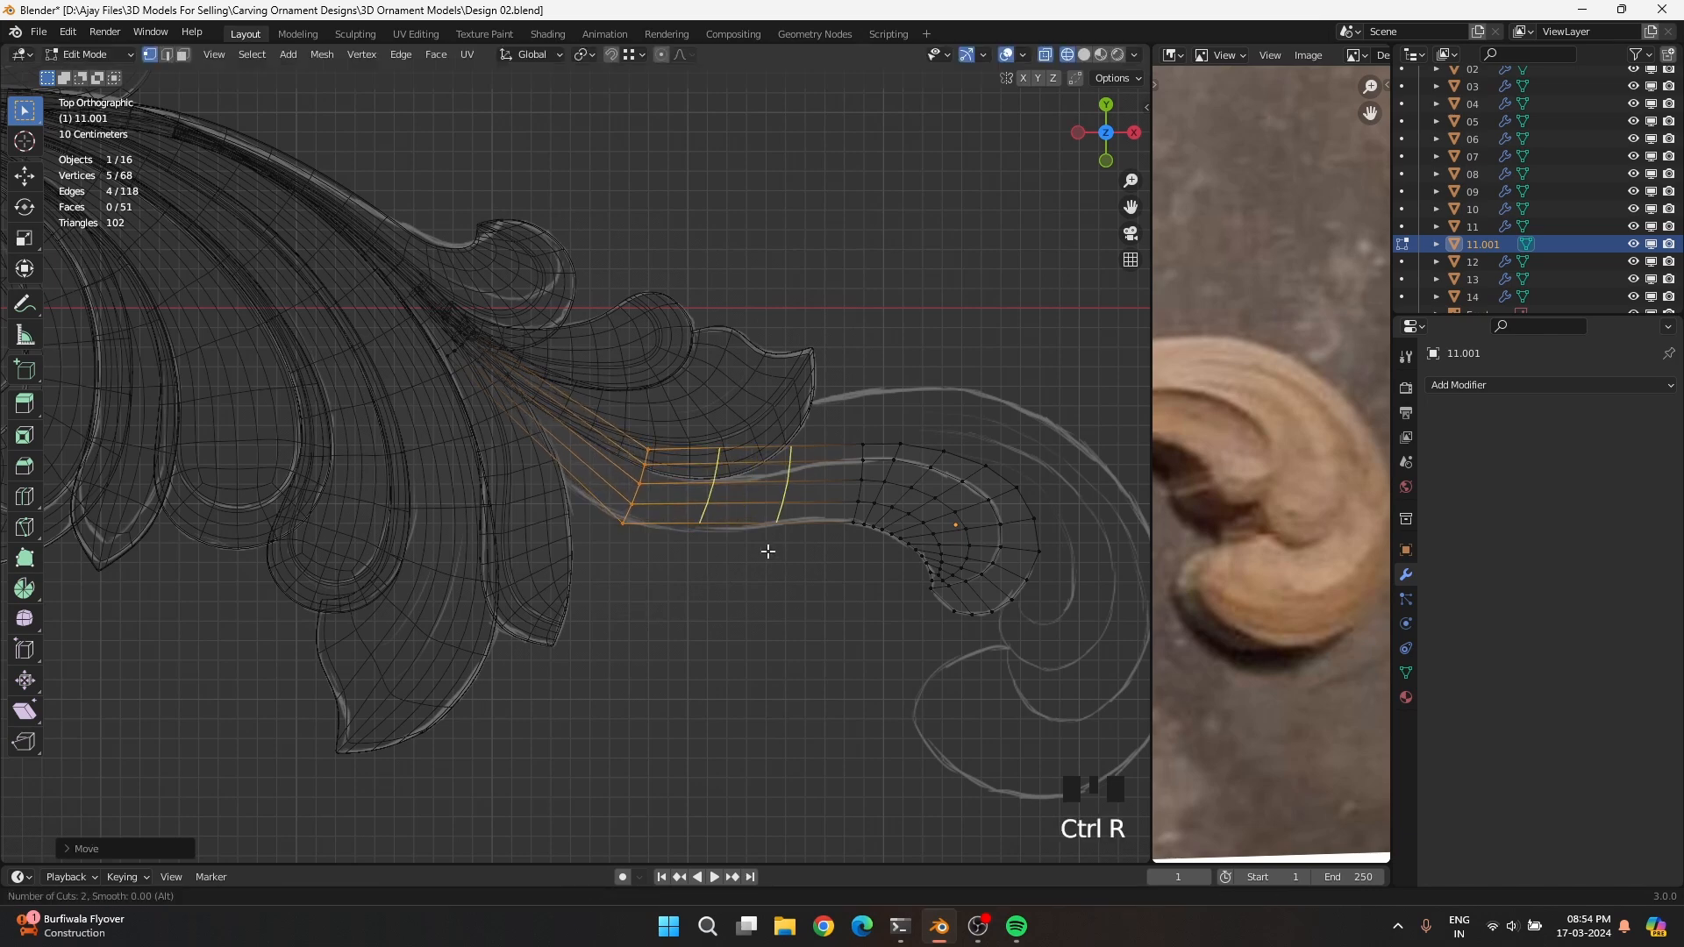
left_click(769, 551)
right_click(768, 551)
key("ctrl+r")
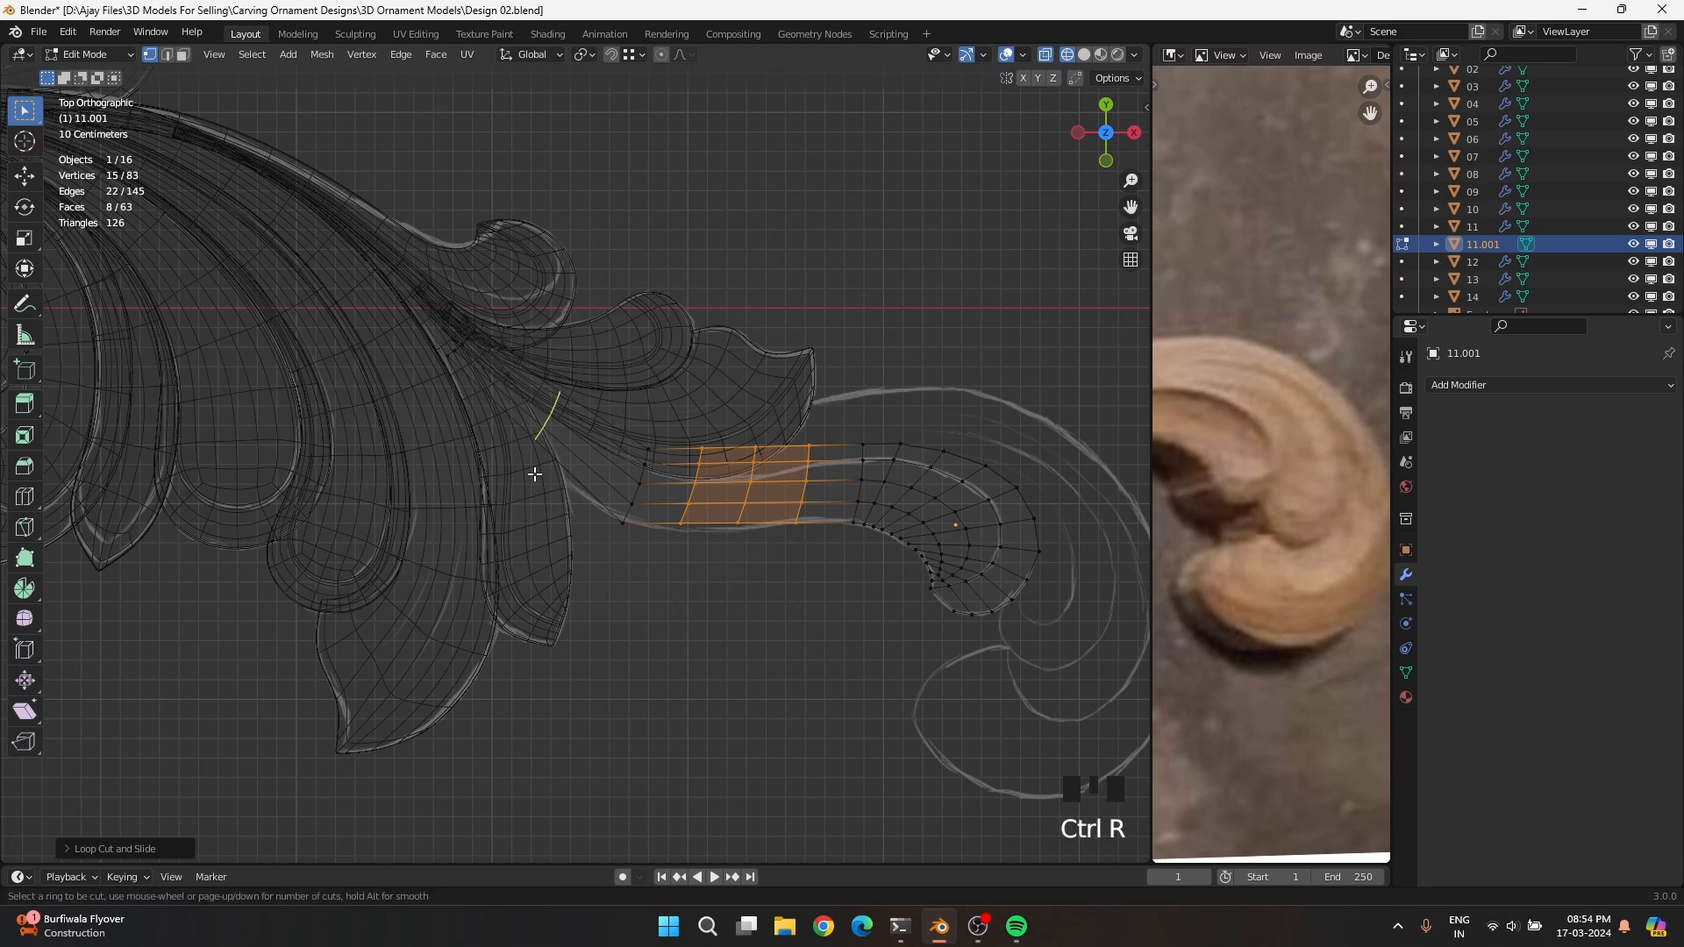
left_click(535, 474)
right_click(535, 474)
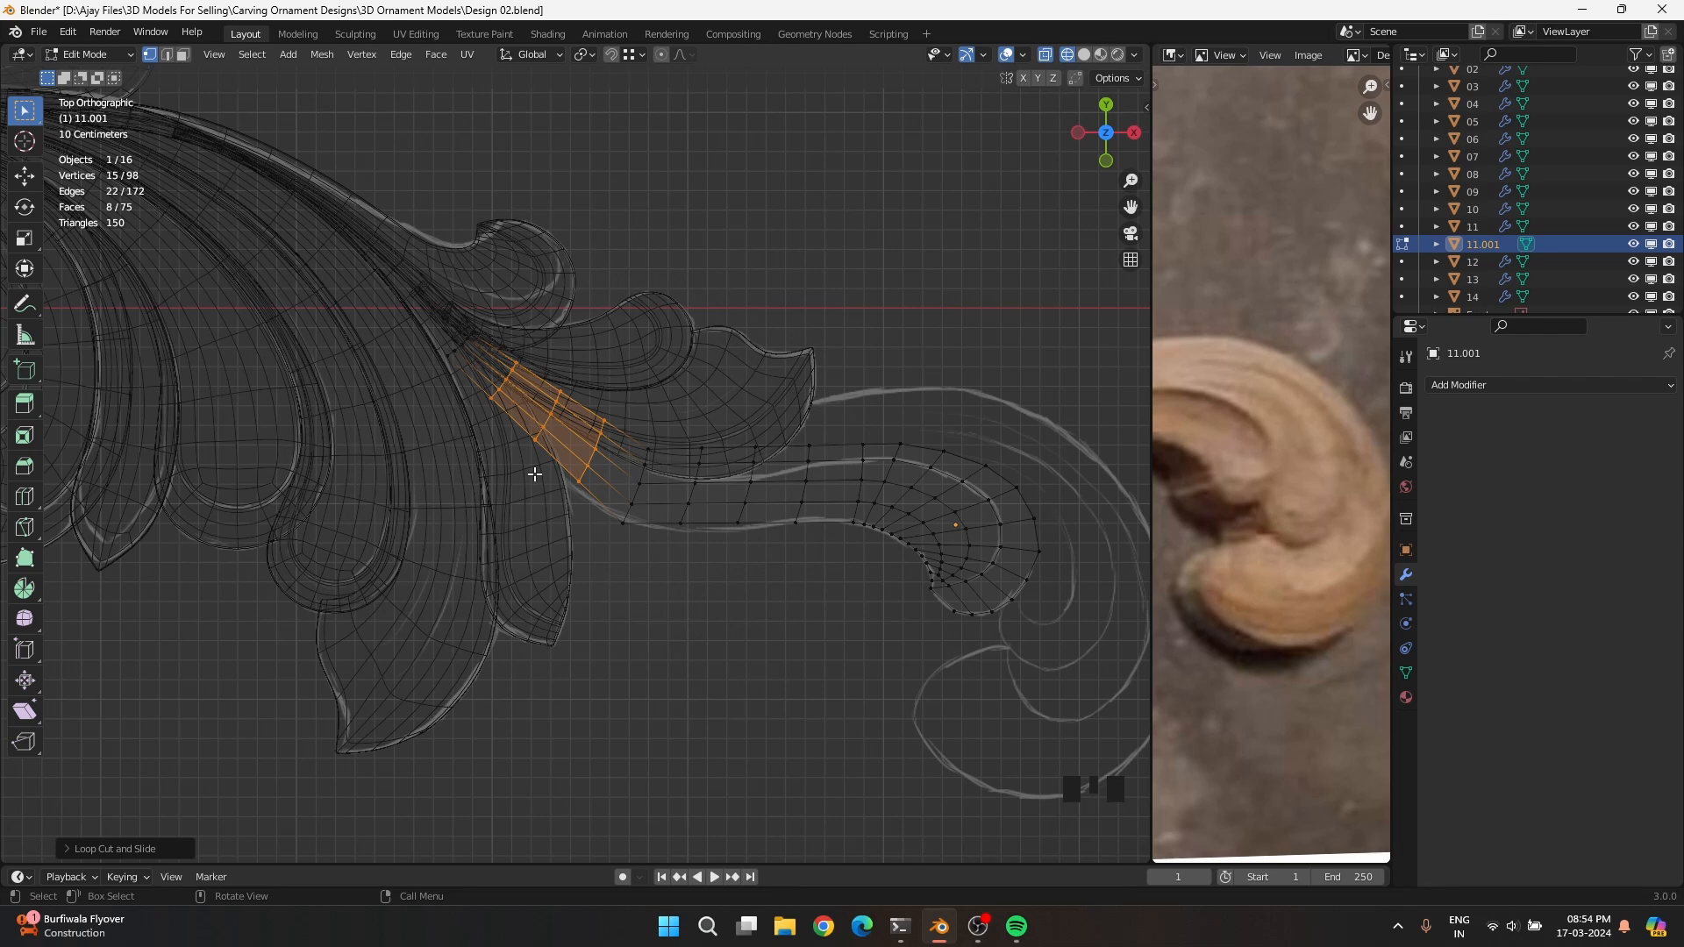
Shift the three loops between the bend and the leaf junction, leaving out the one nearest the bend for the second move
scroll(606, 485, "up", 2)
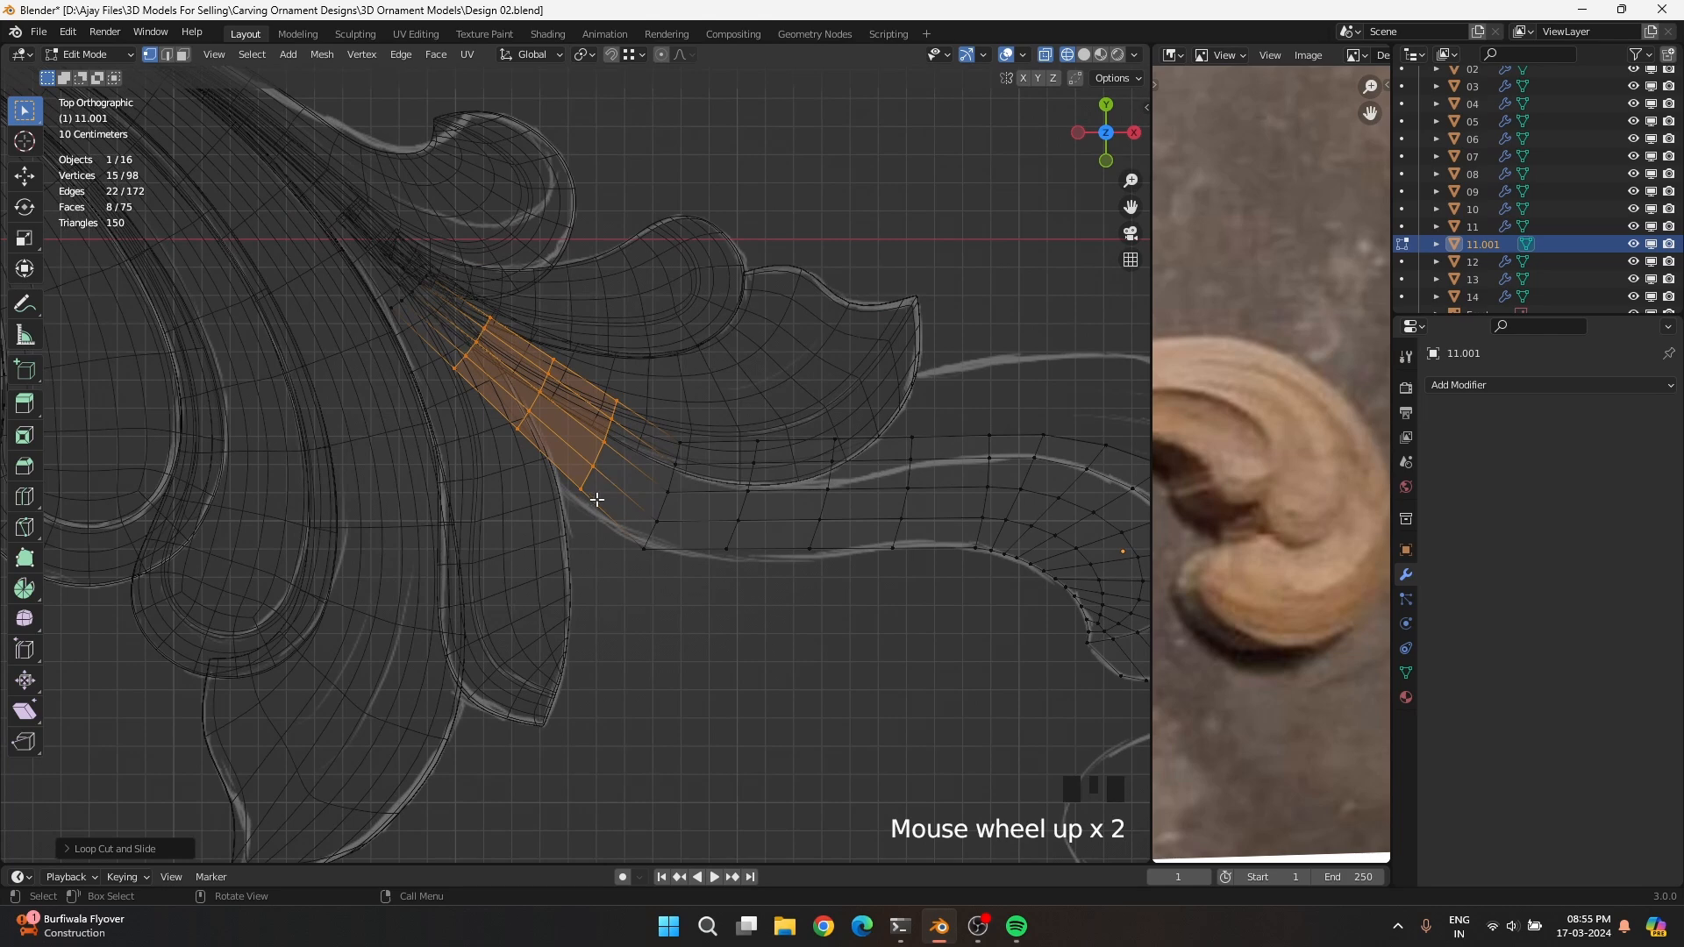
key("g")
left_click(584, 504)
left_click(625, 391, "ctrl")
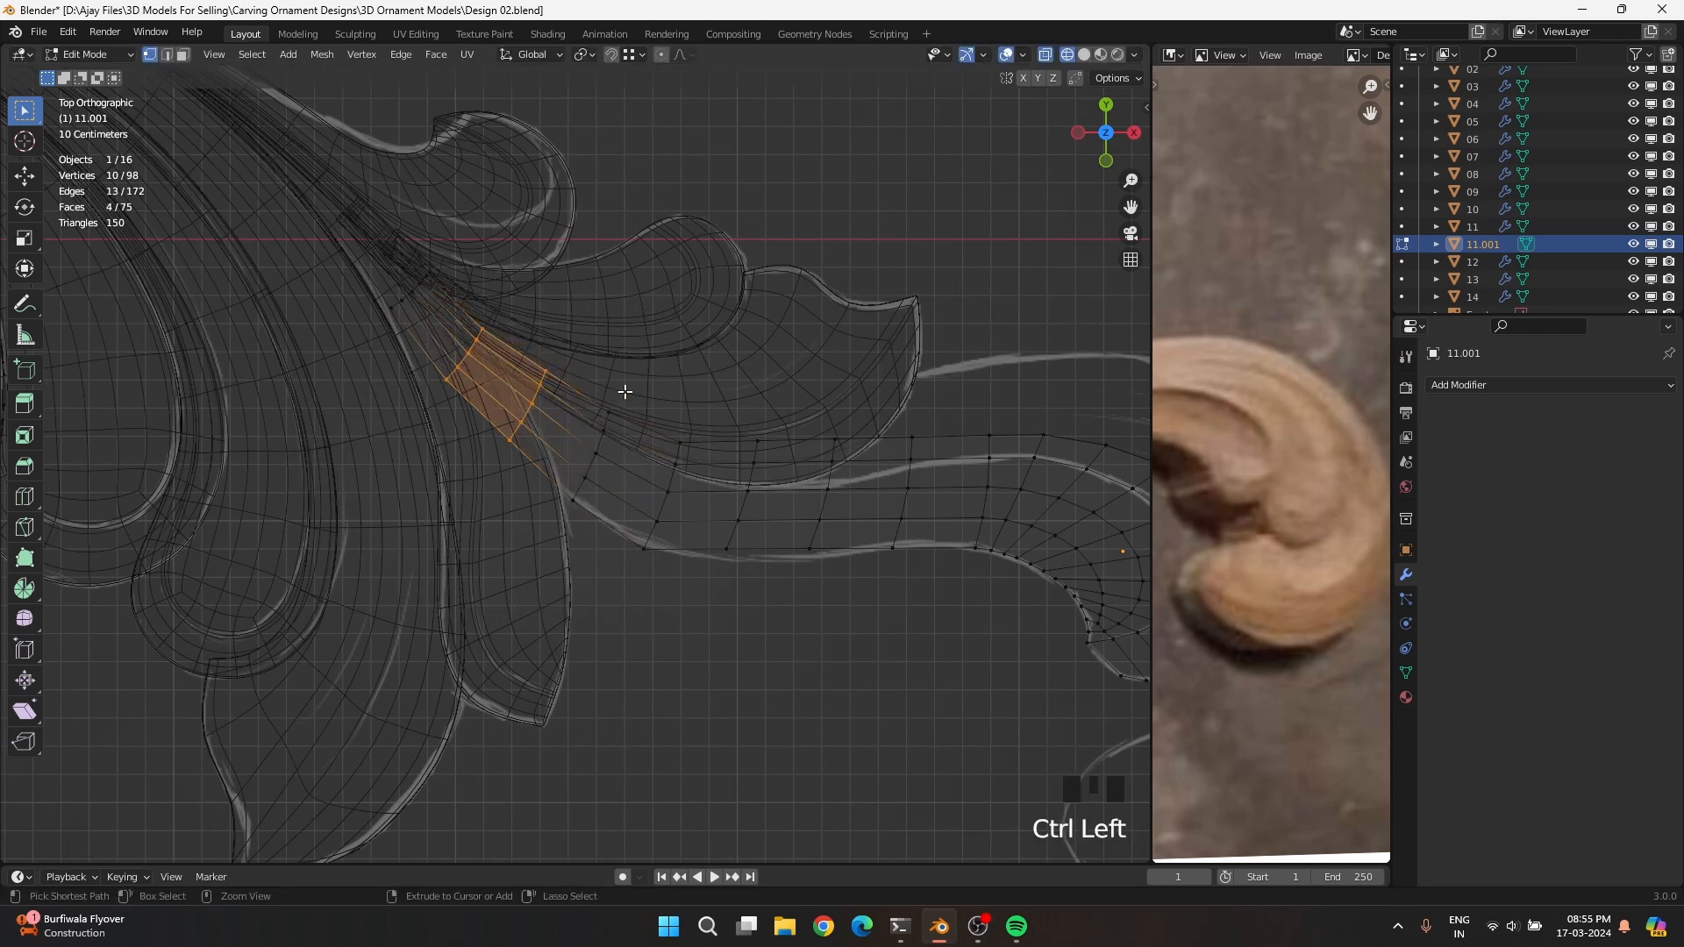
key("g")
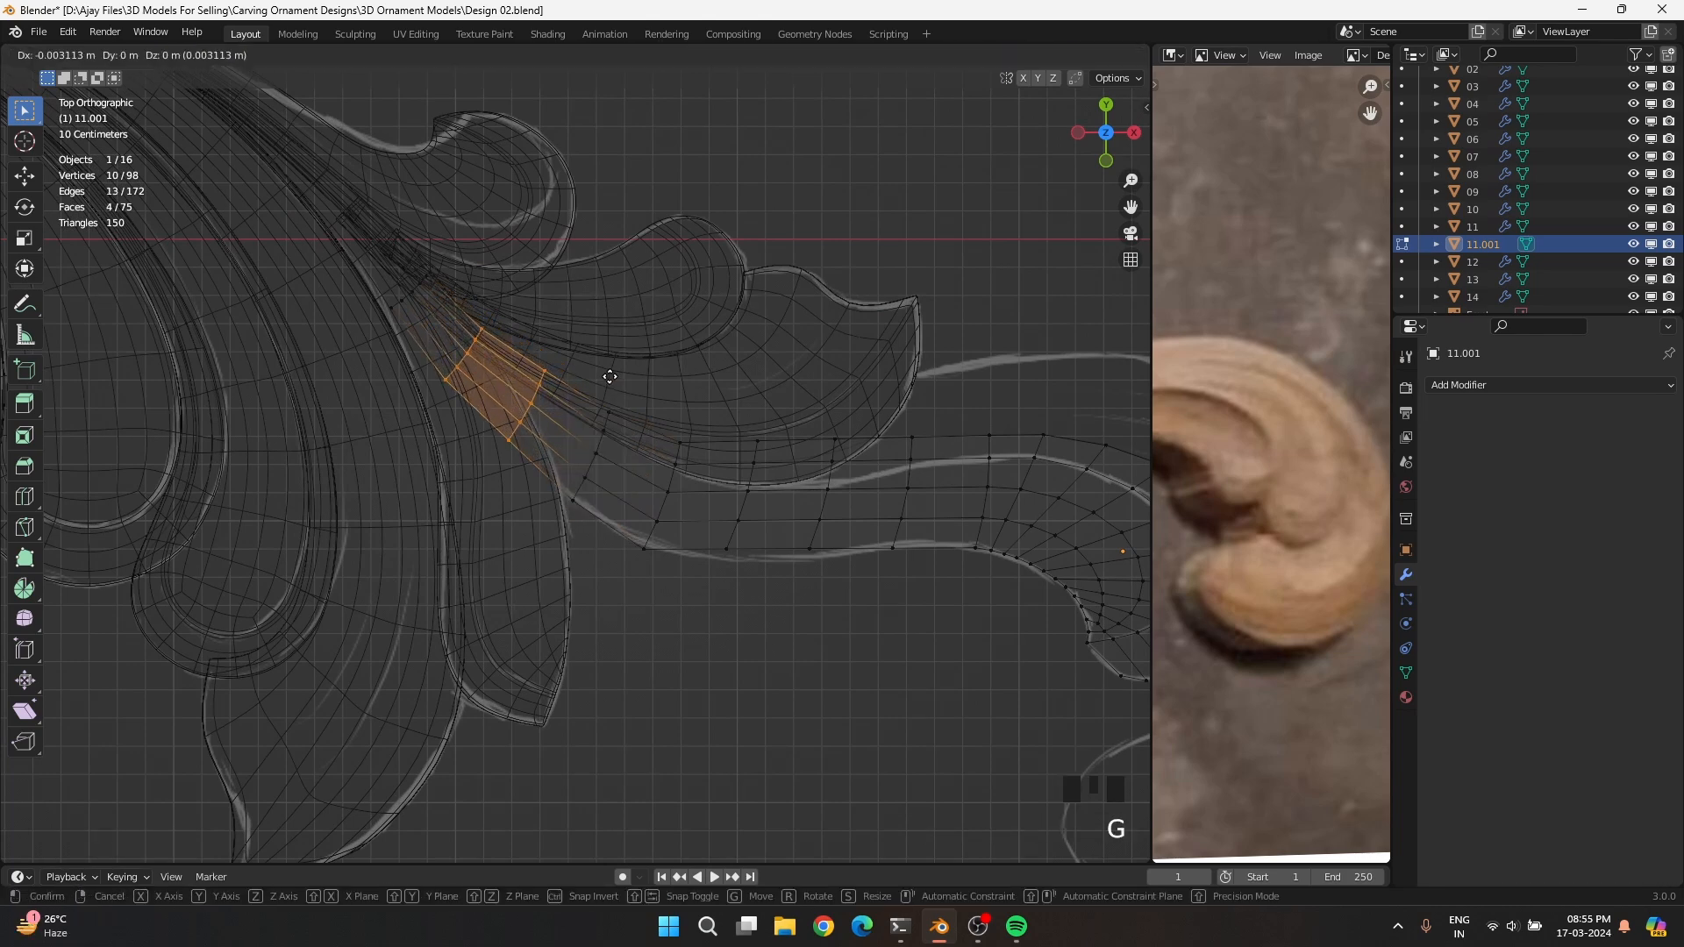
left_click(491, 313)
Move and rotate the loop nearest the stem's narrow end and the loop beside it to follow the stem's direction
key("g")
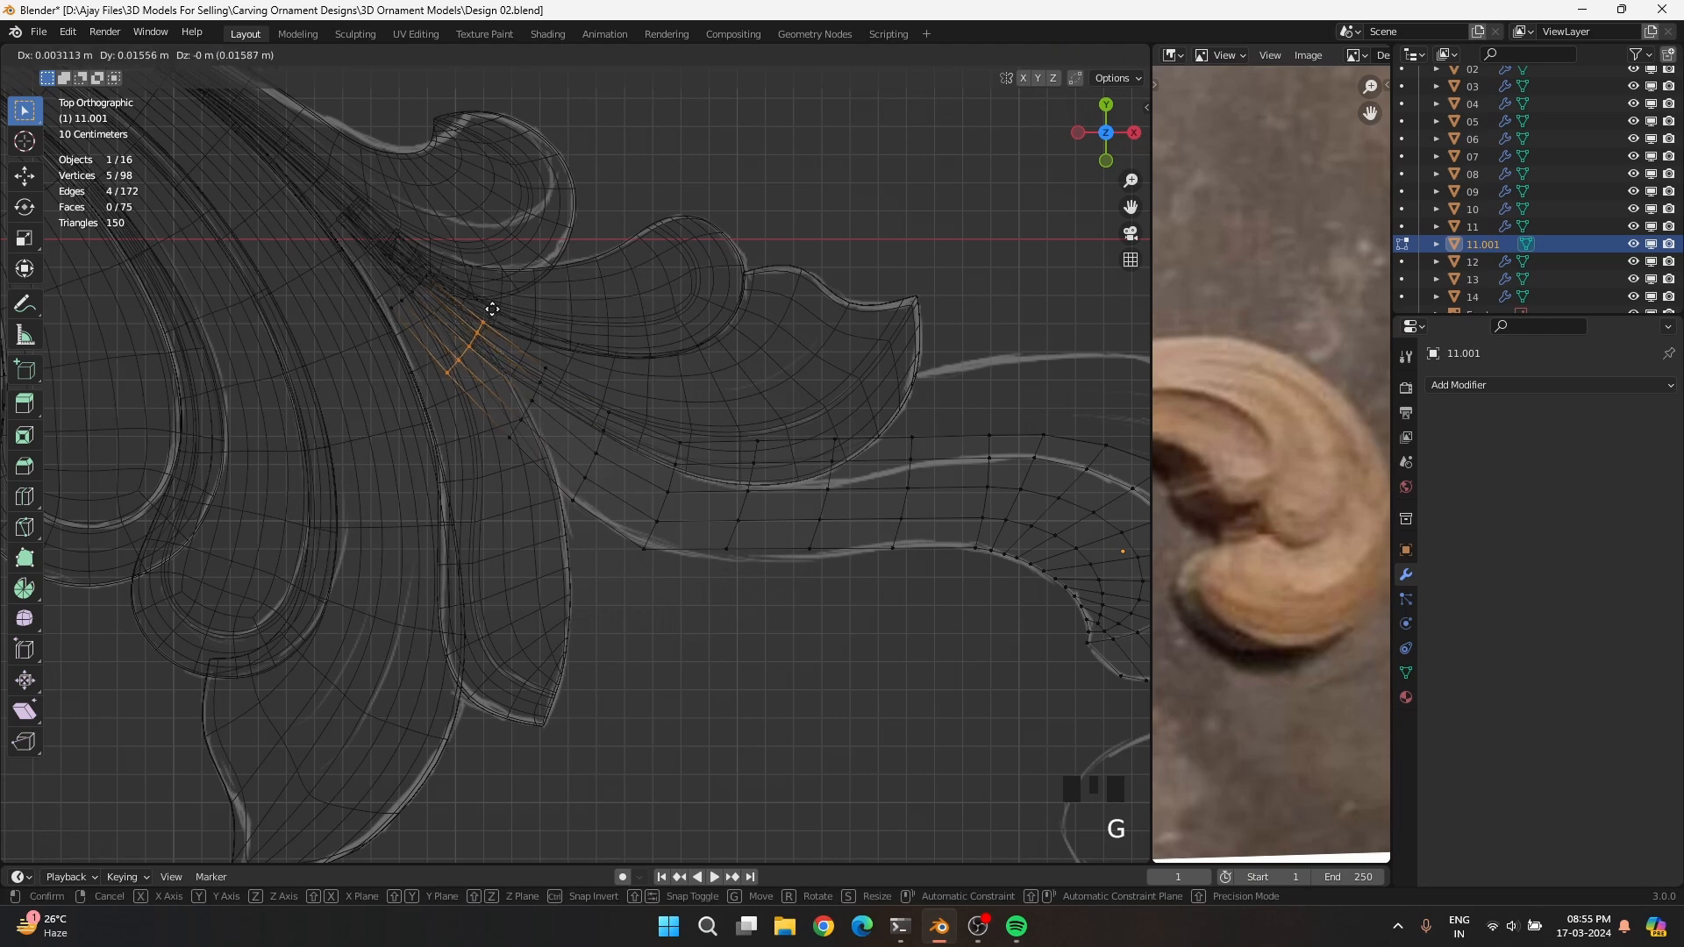
left_click(464, 383)
key("r")
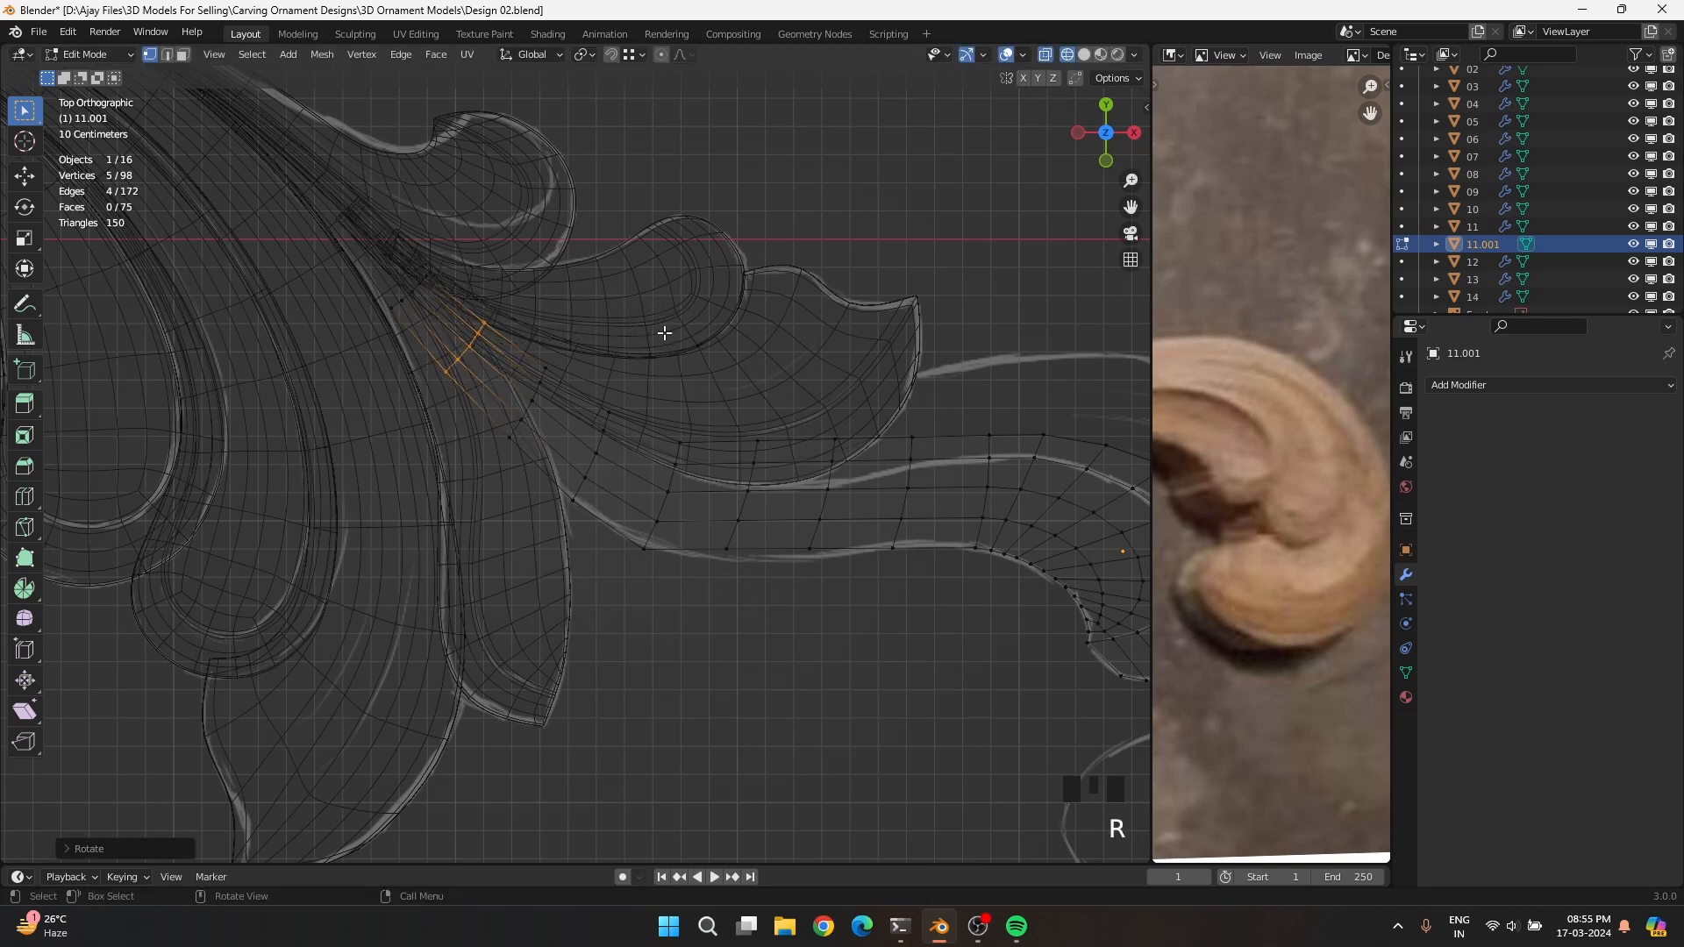
left_click(489, 450)
key("r")
left_click(693, 363)
key("g")
left_click(672, 367)
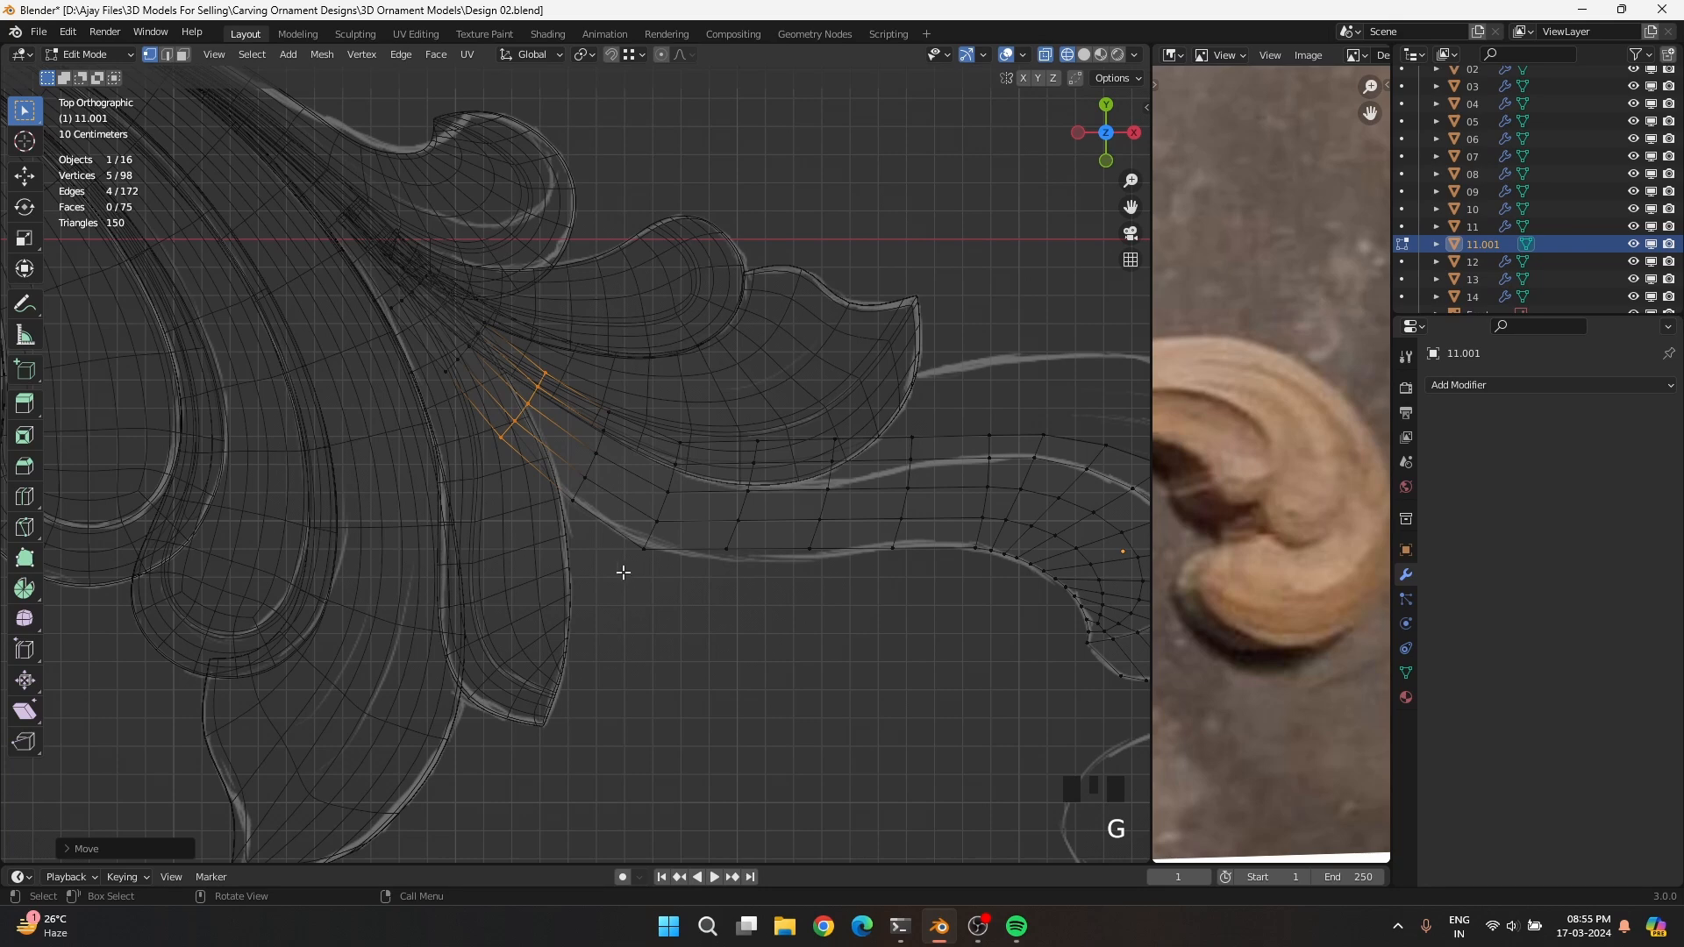
Lower the bend loop's upper rim vertex and slide it along its edge toward the sketch line
left_click(693, 439)
key("g")
left_click(688, 455)
left_click(695, 462)
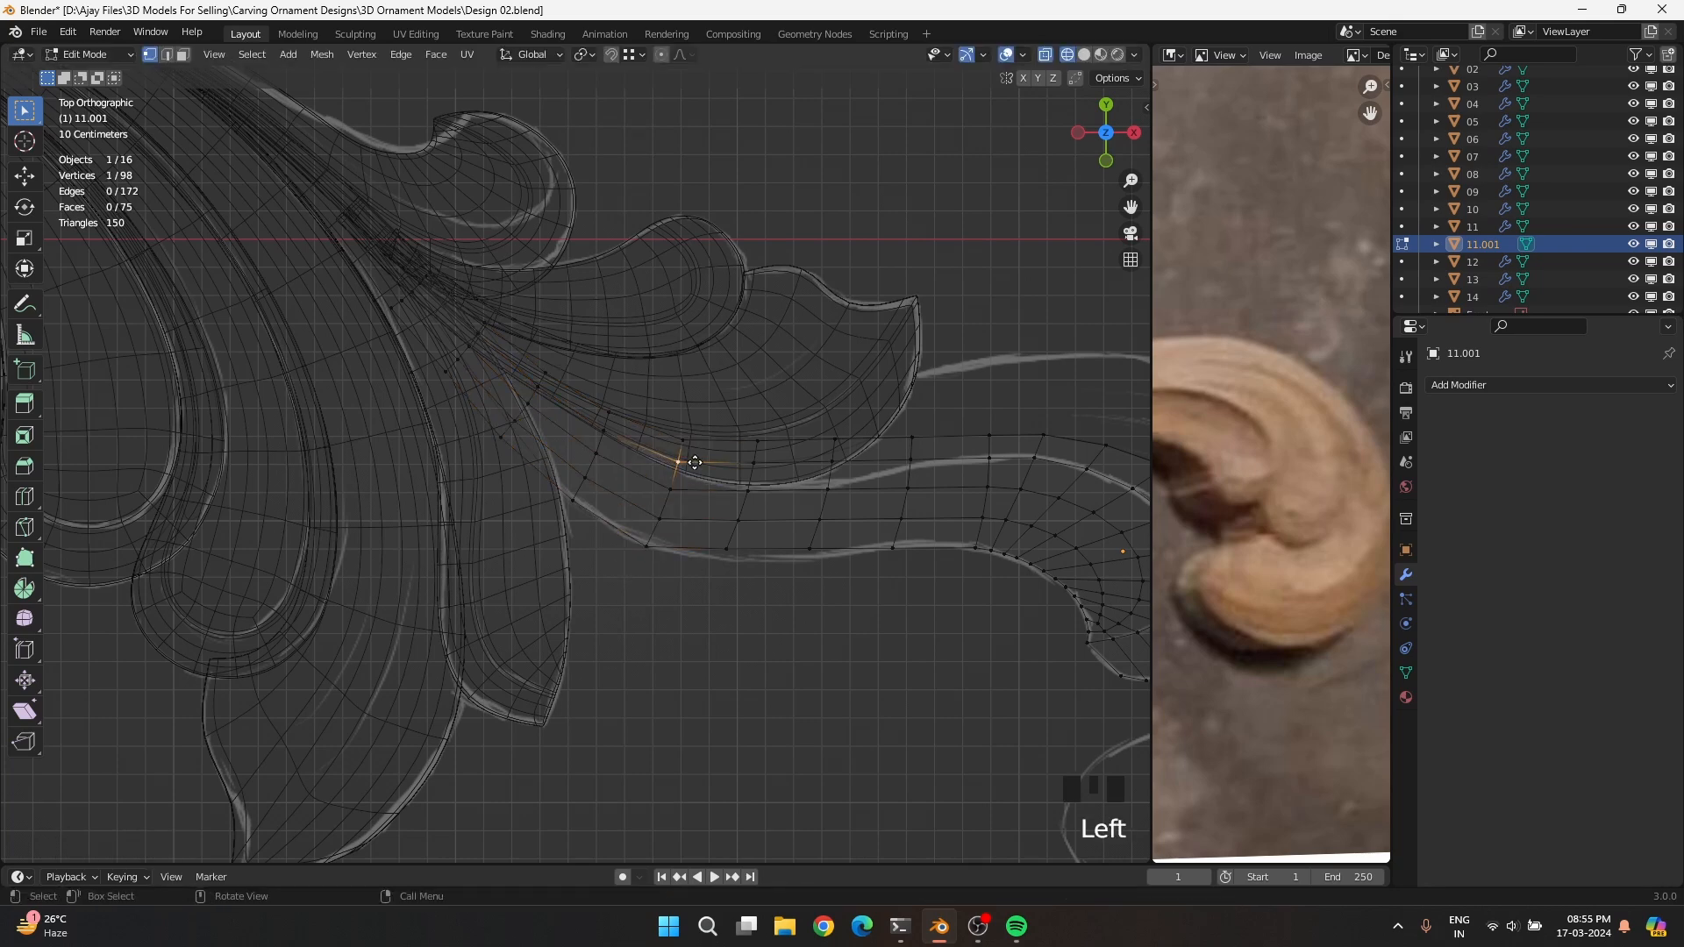
key("g")
key("g")
left_click(694, 468)
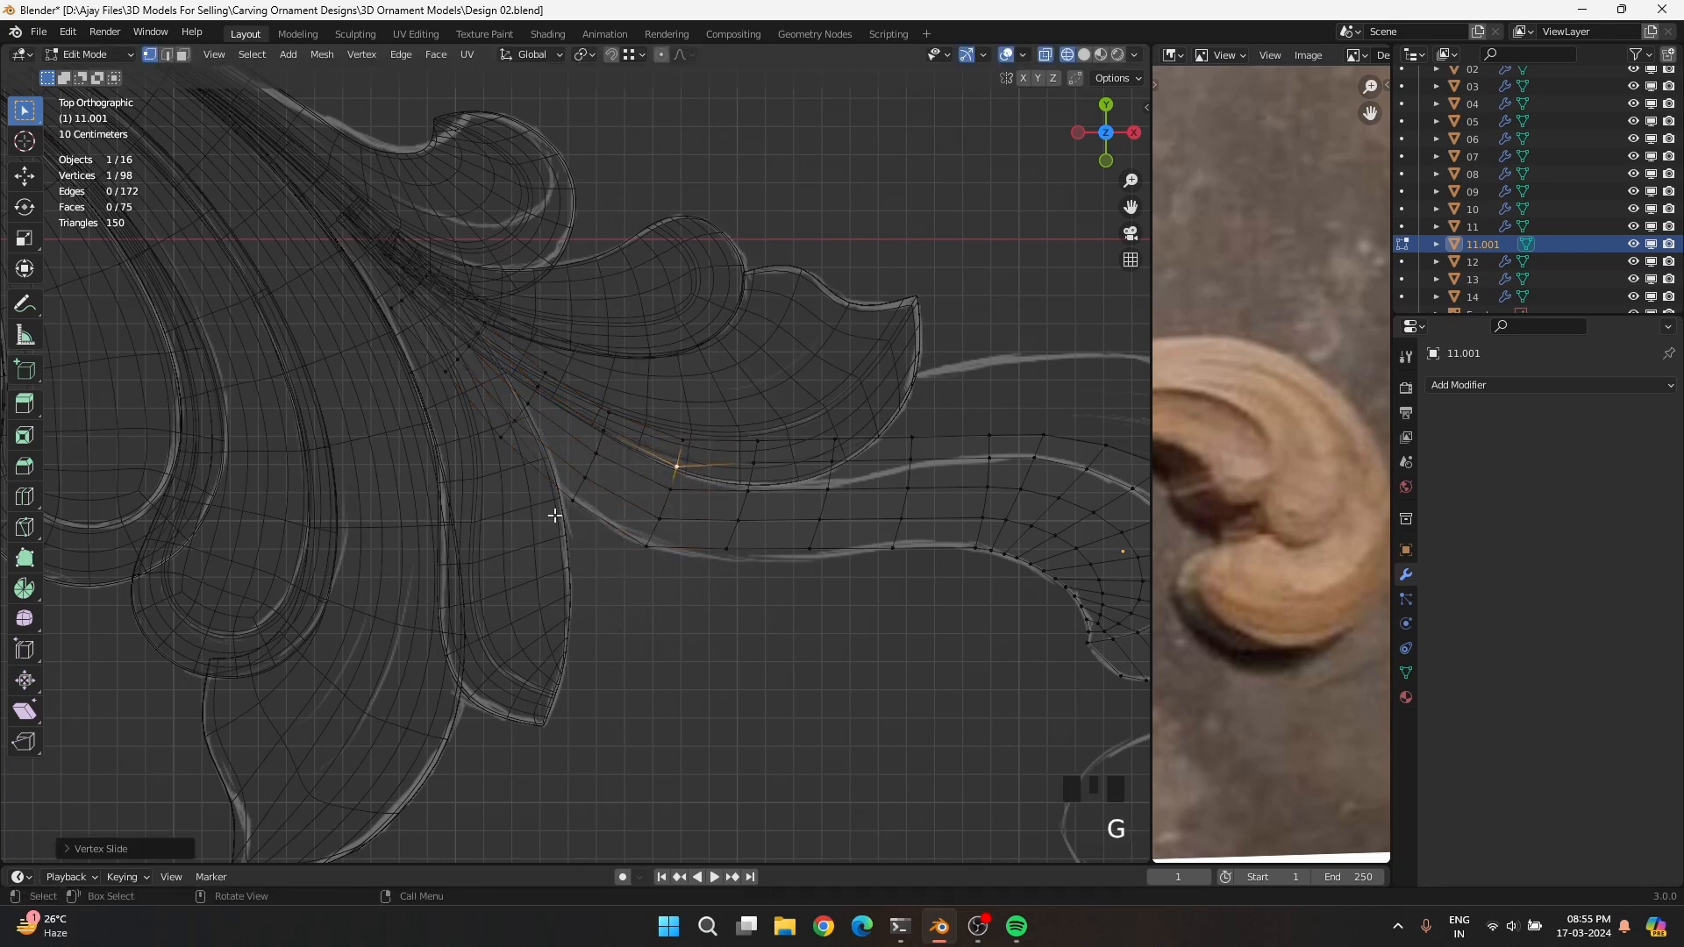
Rotate the loop just leafward of the bend, and slightly rotate and reposition the stem's narrow end edge
left_click(631, 397, "alt")
key("r")
left_click(638, 404)
left_click_drag(375, 332, 456, 266)
key("r")
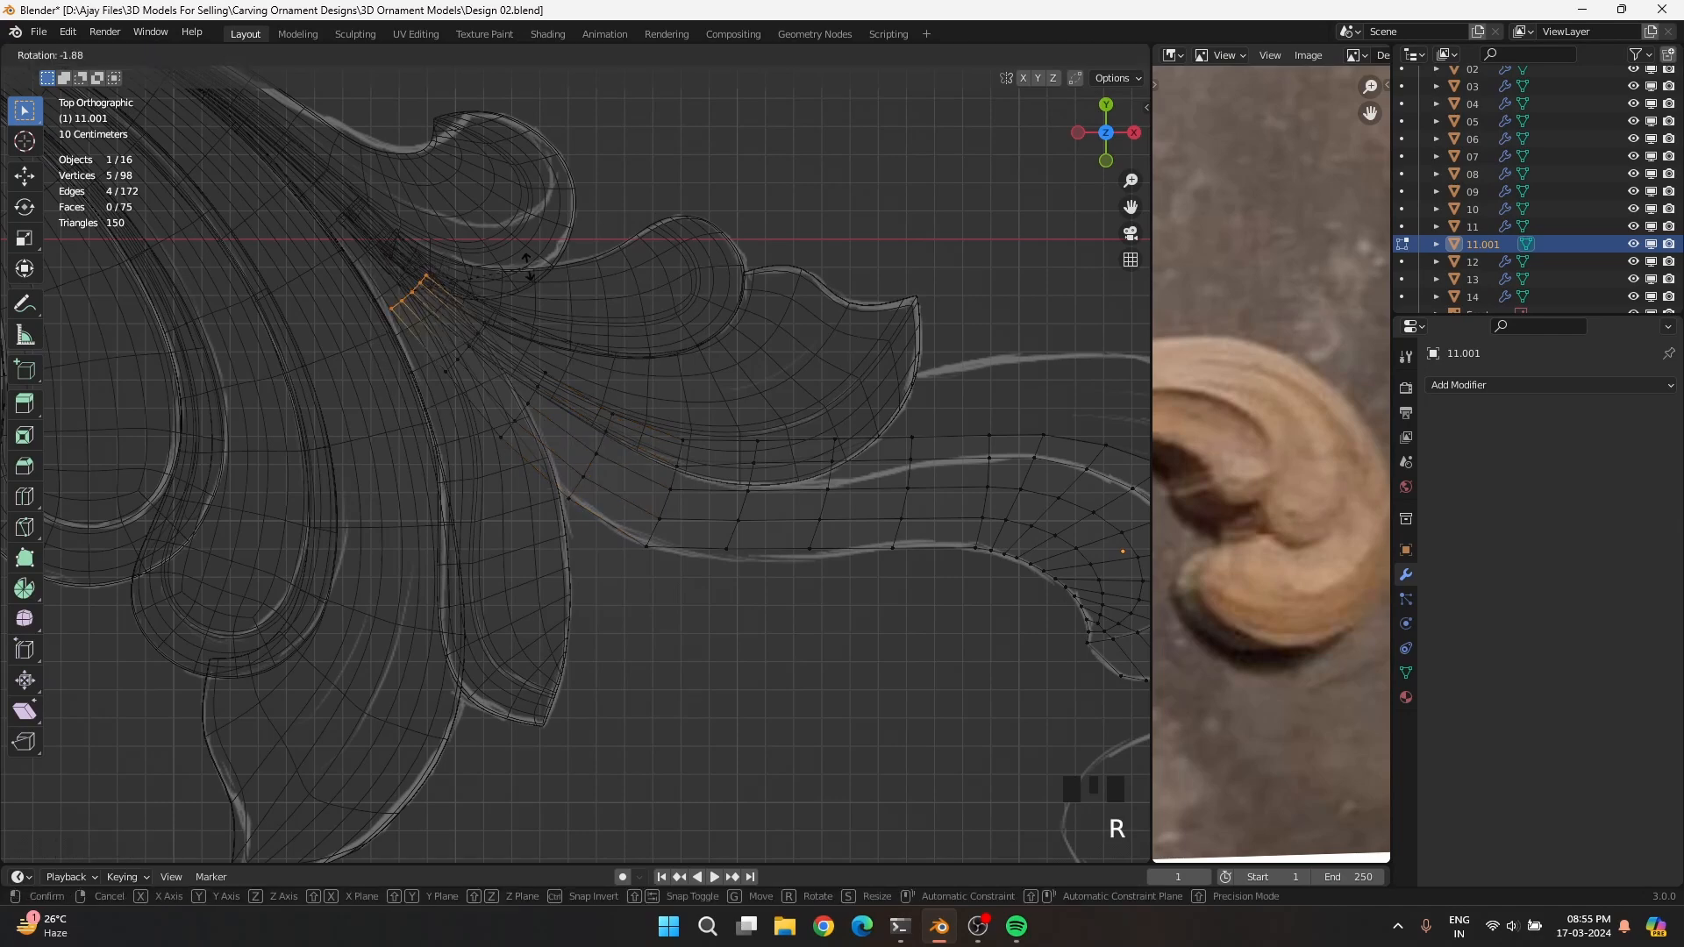
left_click(526, 263)
key("g")
left_click(525, 265)
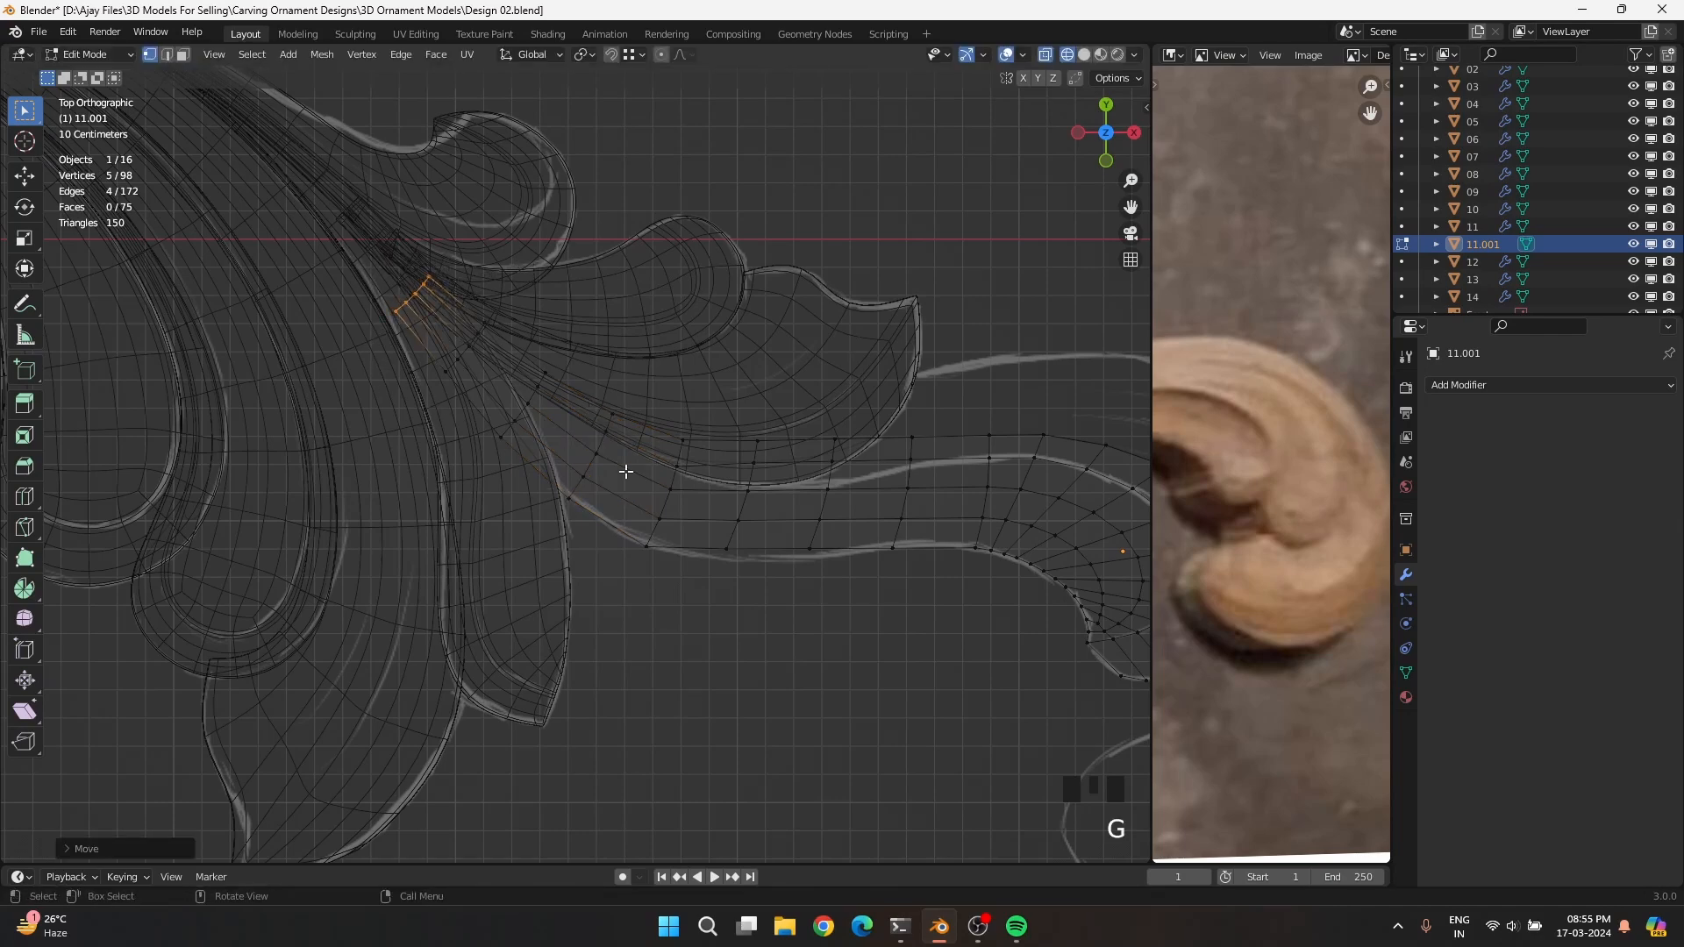
Select the first loop on the curl side of the bend, rotate it upright and move it down along the stem
middle_click_drag(716, 563, 500, 507, "shift")
left_click_drag(483, 536, 566, 359)
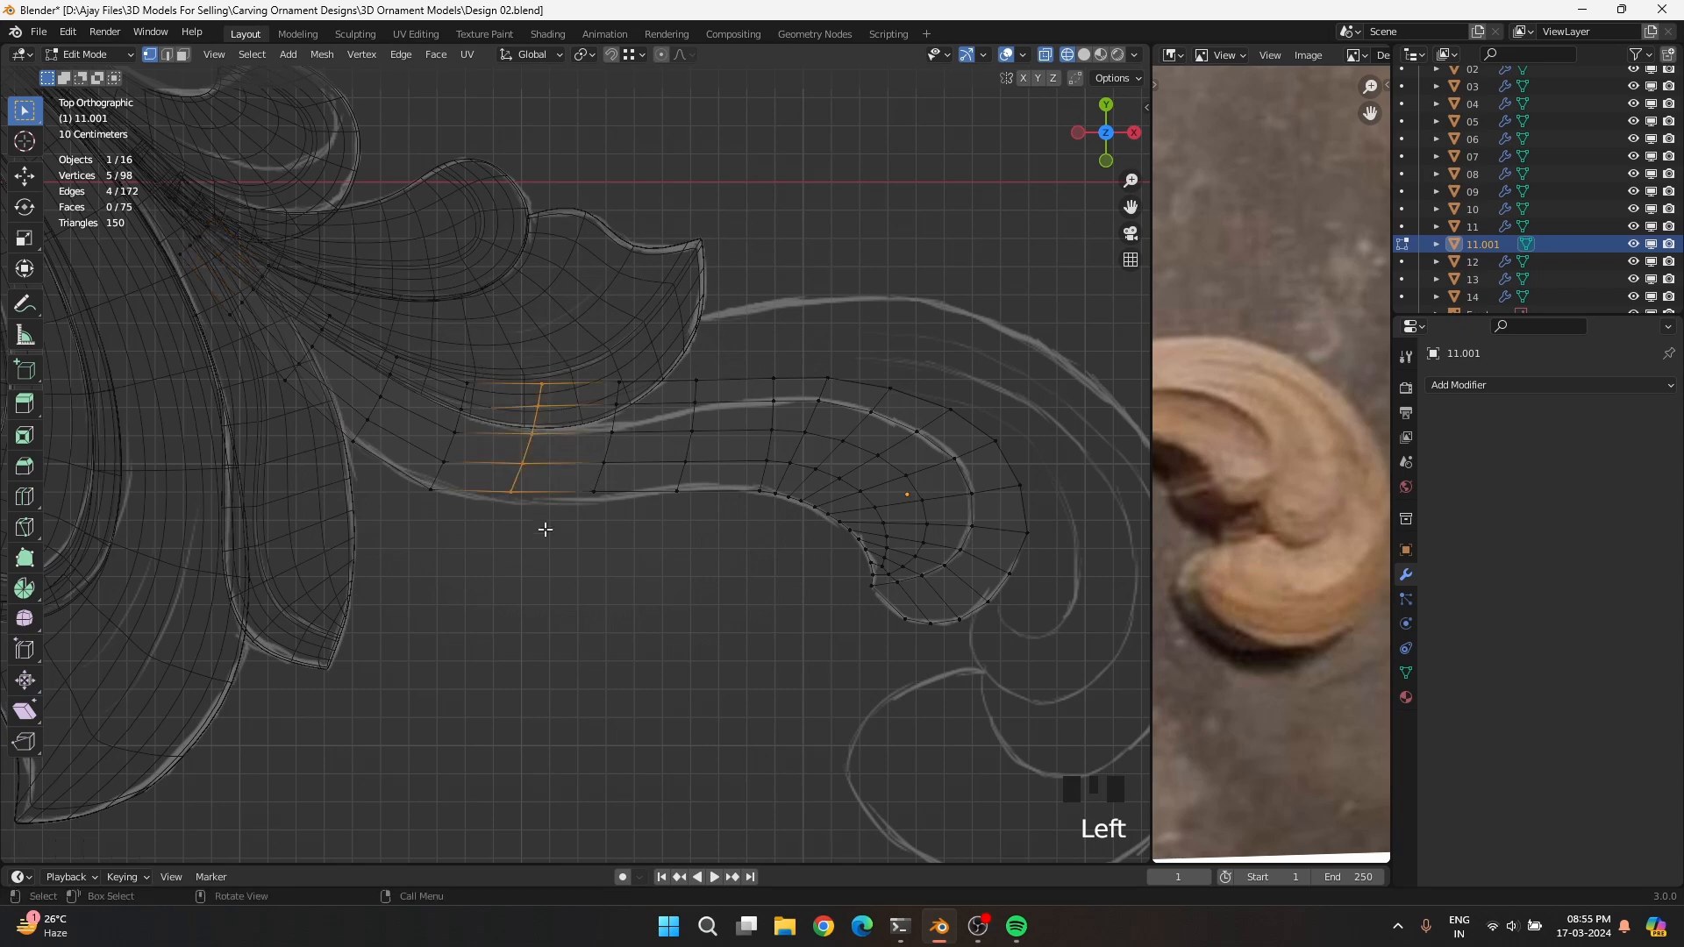
key("r")
left_click(605, 586)
key("g")
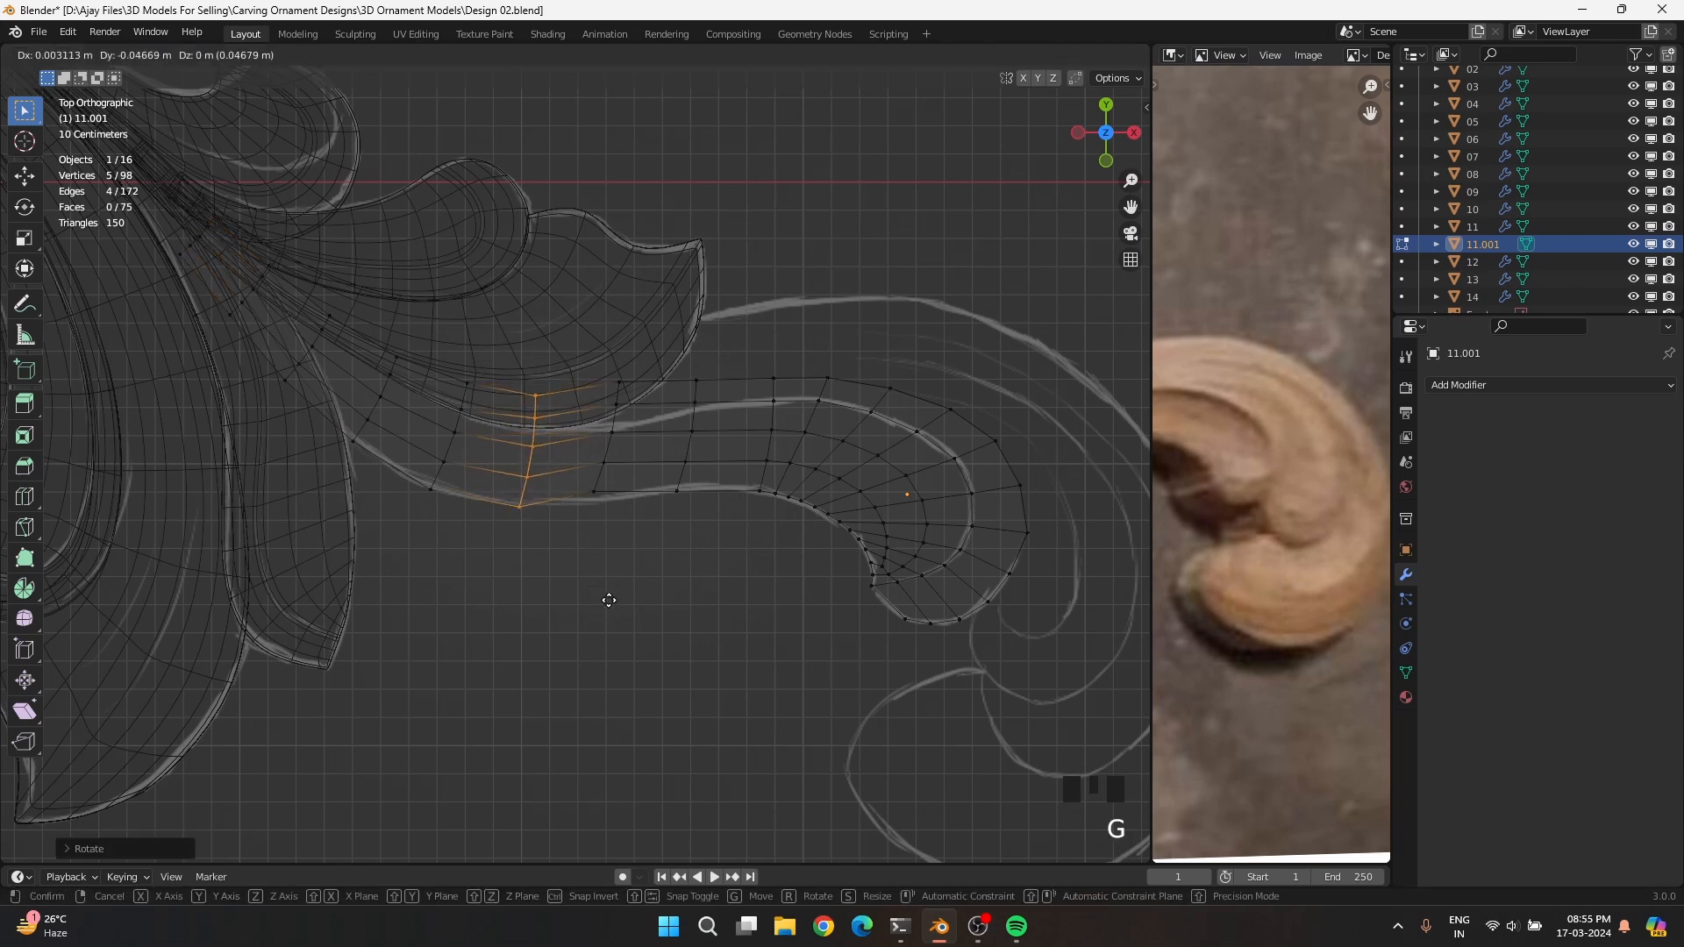
left_click(605, 607)
Nudge the bend loop into place and lower the upper rim vertex of the first loop toward the curl
left_click_drag(401, 540, 474, 377)
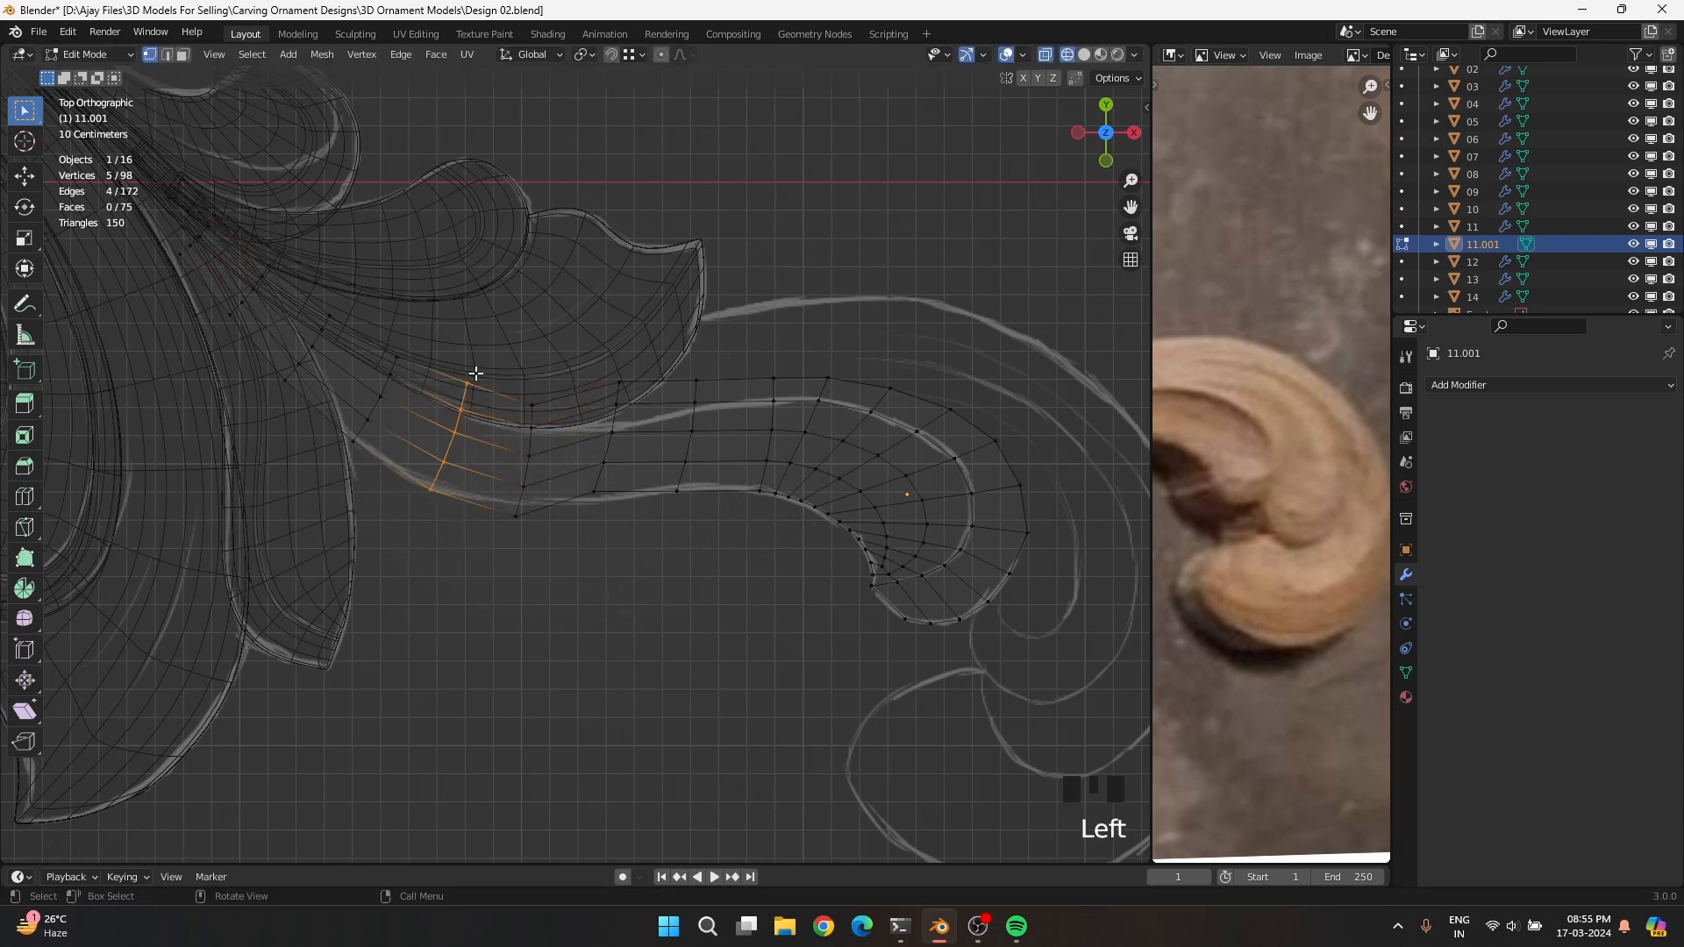
key("g")
left_click(473, 381)
left_click(525, 402)
key("g")
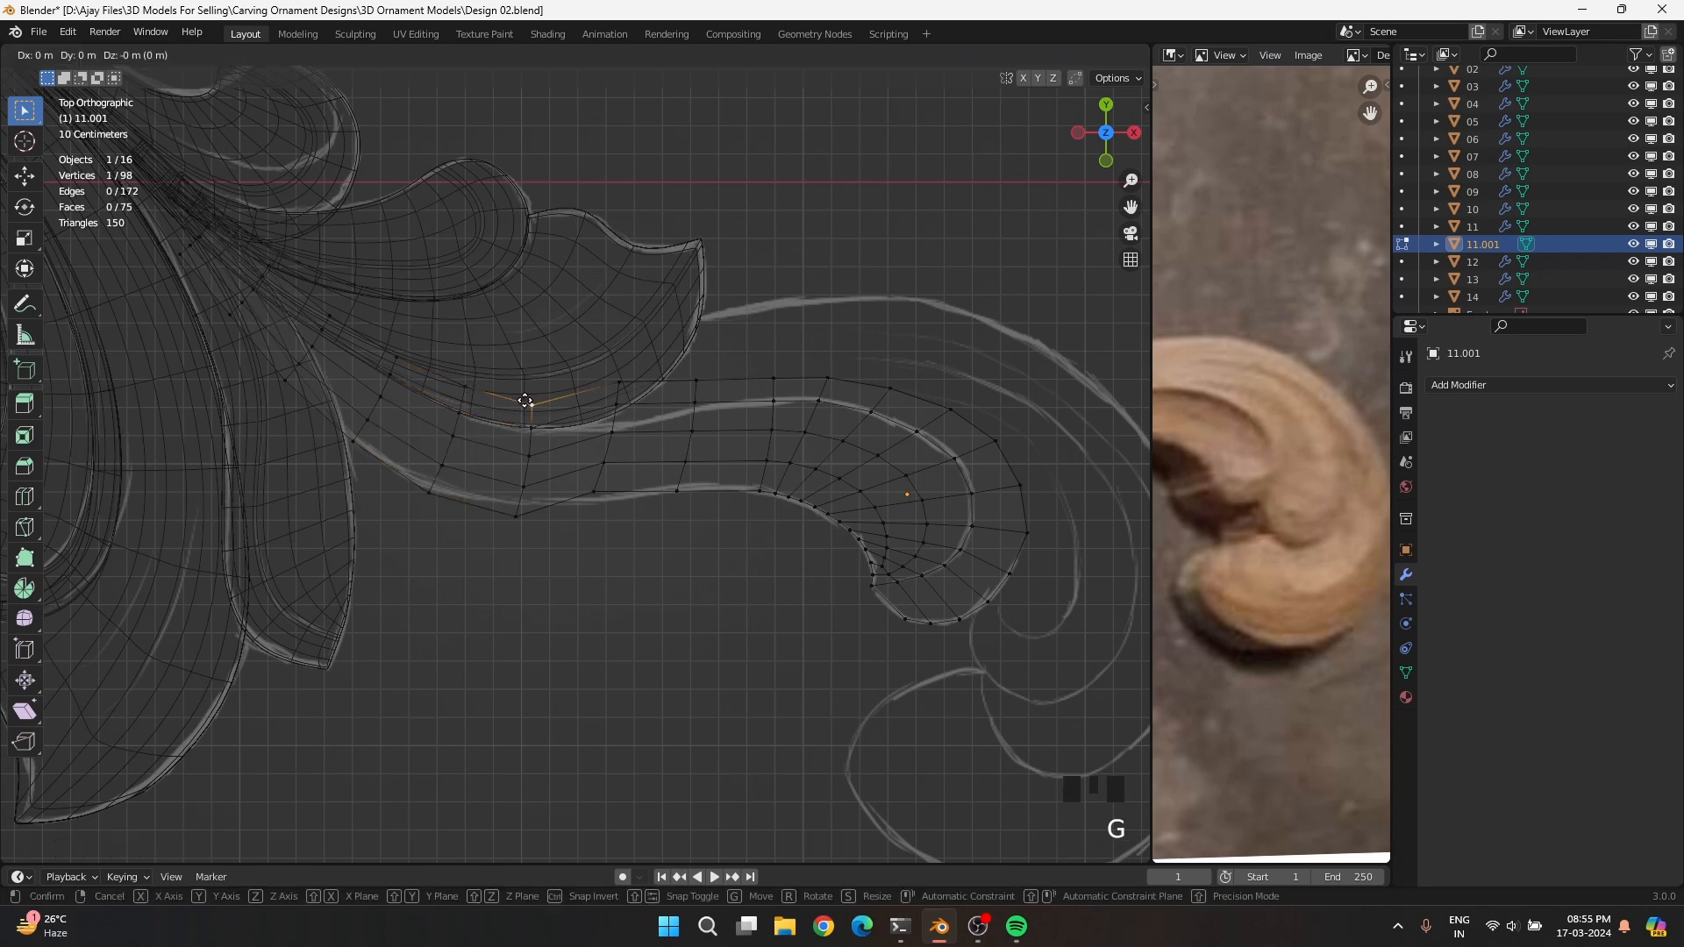
left_click(526, 411)
left_click(513, 542)
Select the second loop from the bend toward the curl, rotate it upright and move it down along the stem
left_click_drag(585, 526, 640, 375)
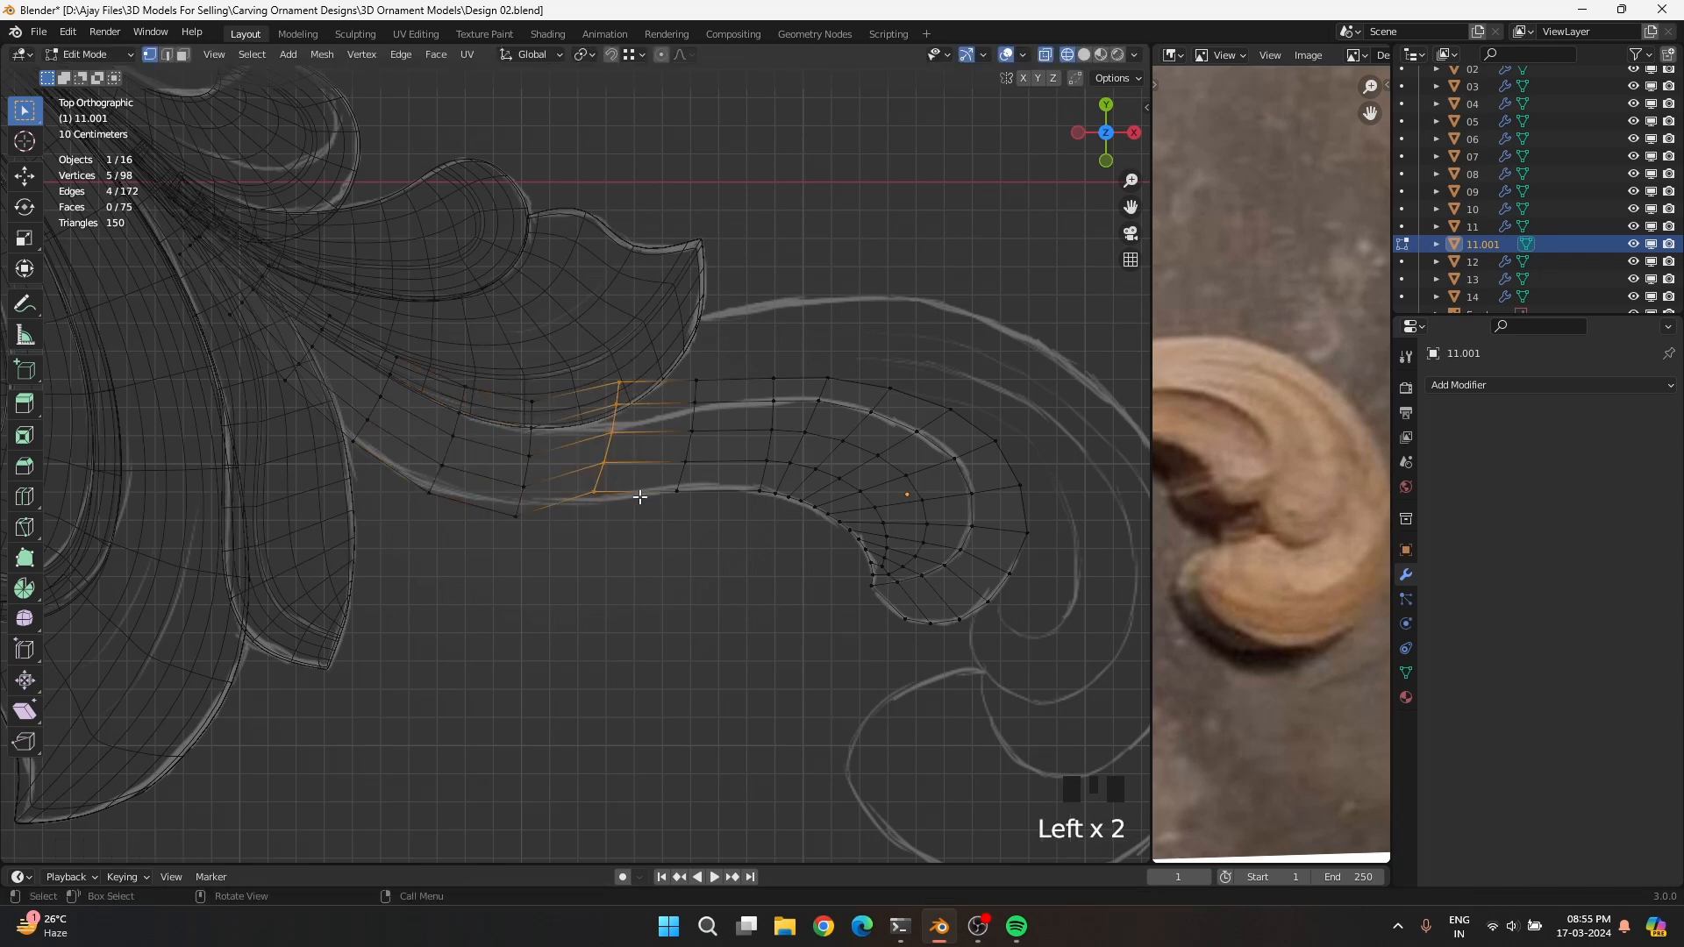
key("r")
left_click(709, 565)
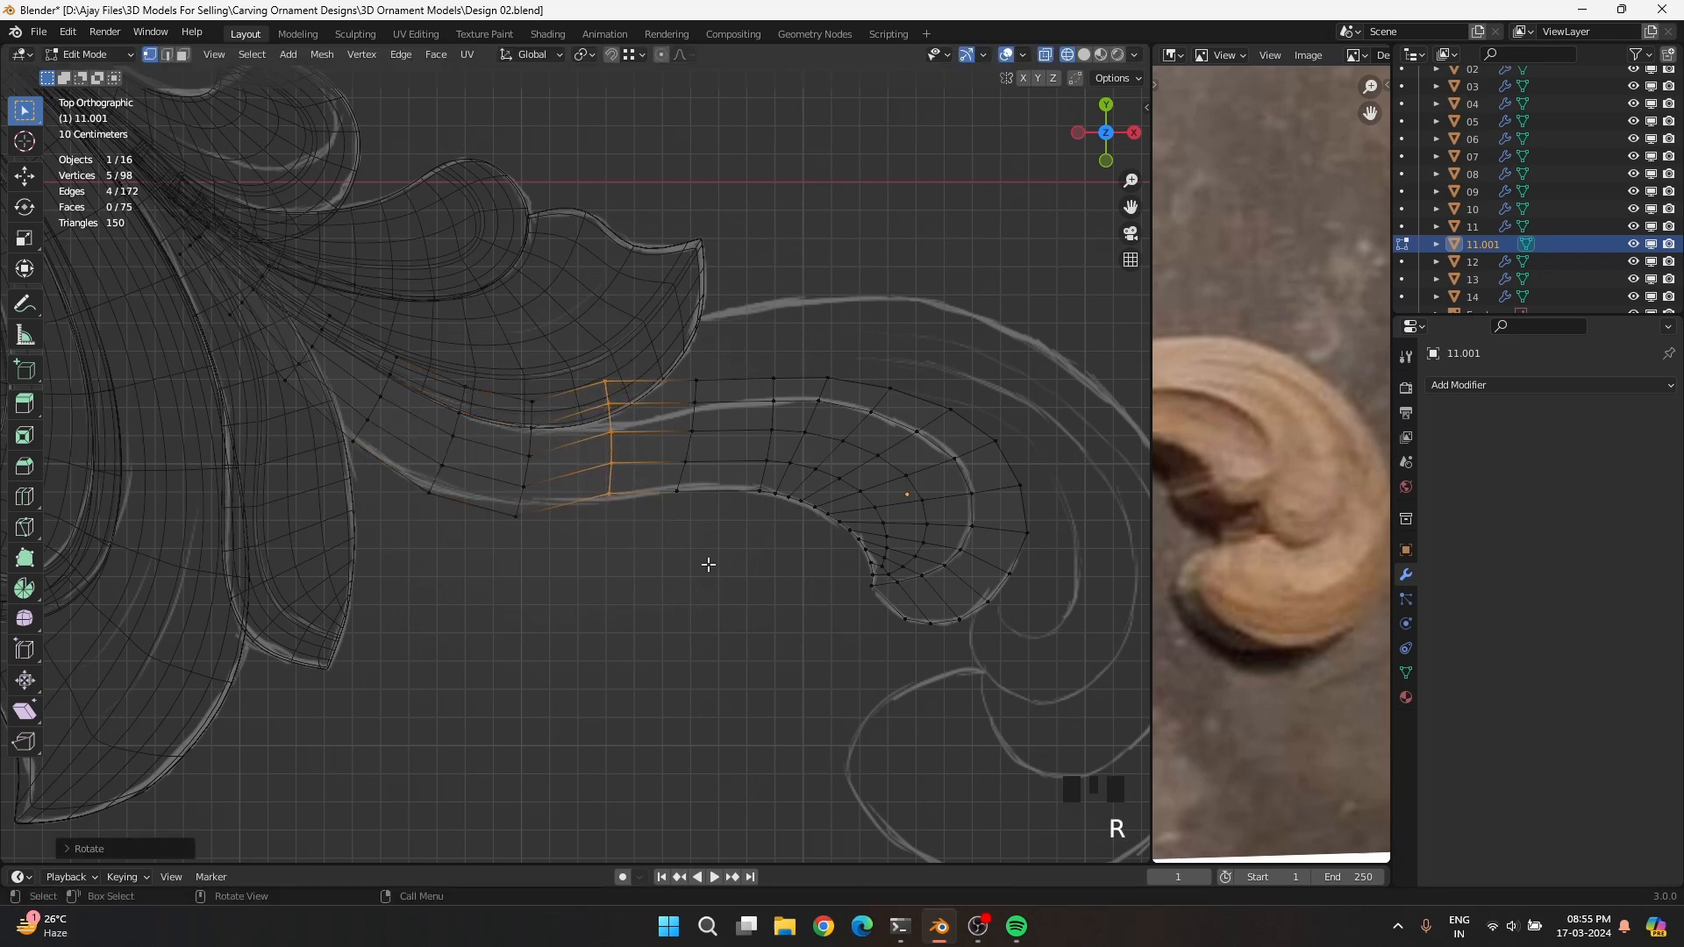
key("g")
left_click(683, 601)
Adjust the three lower vertices of the second loop from the bend, and raise its upper rim vertex
left_click_drag(574, 607, 633, 445)
key("g")
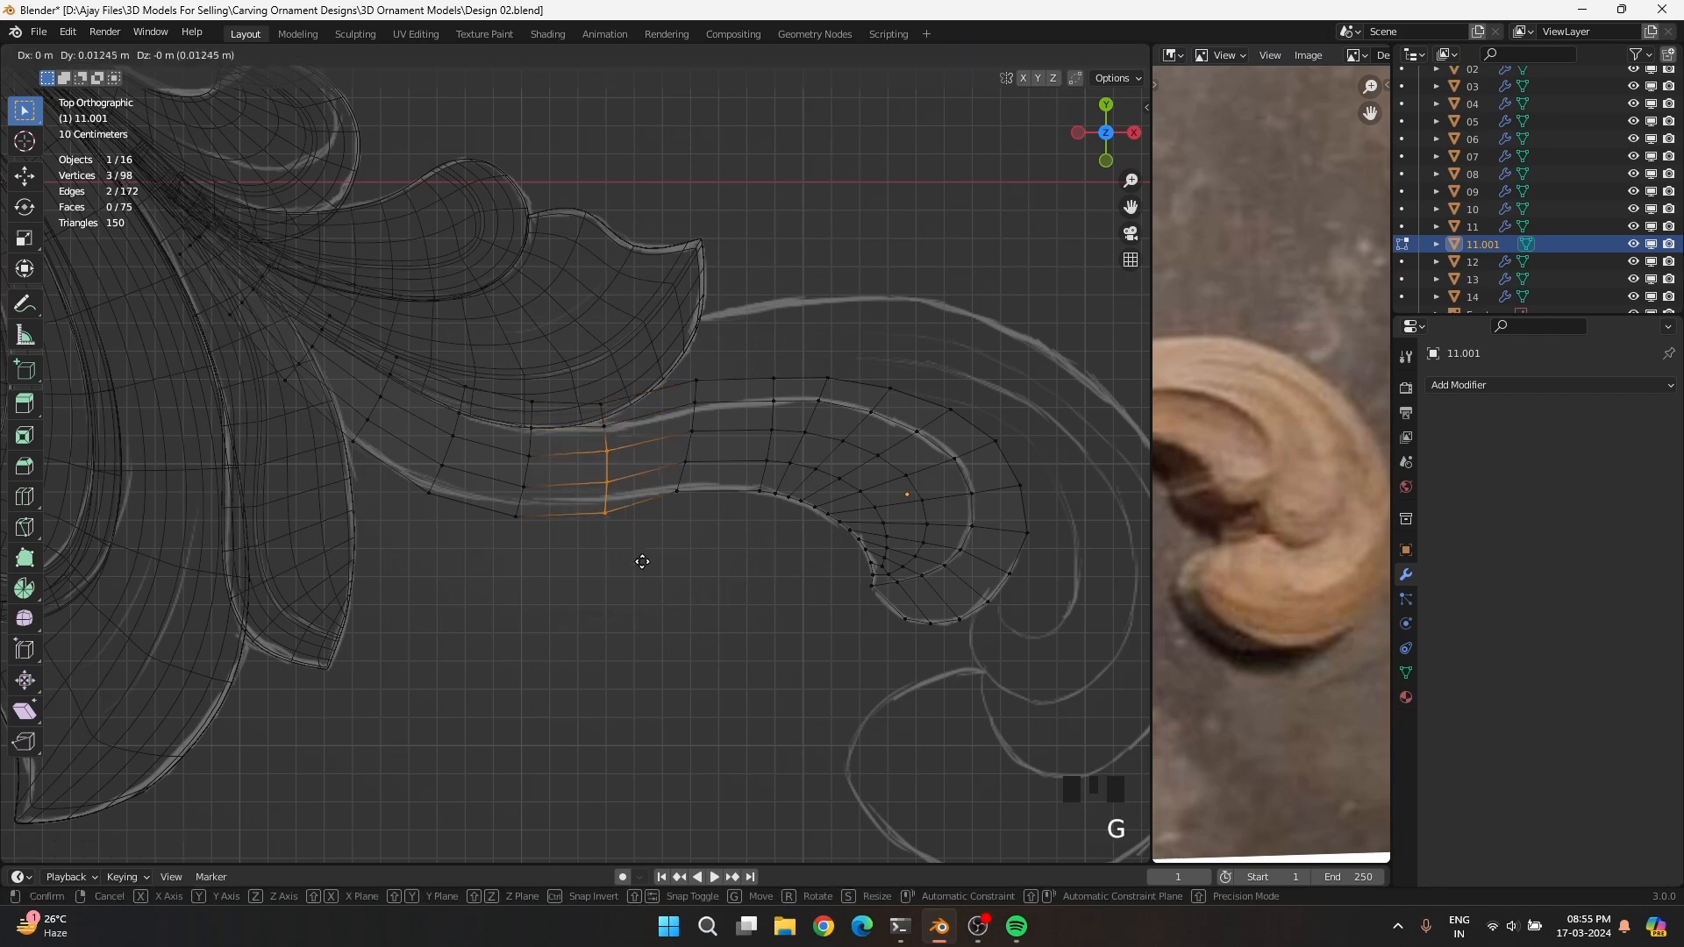
left_click(639, 564)
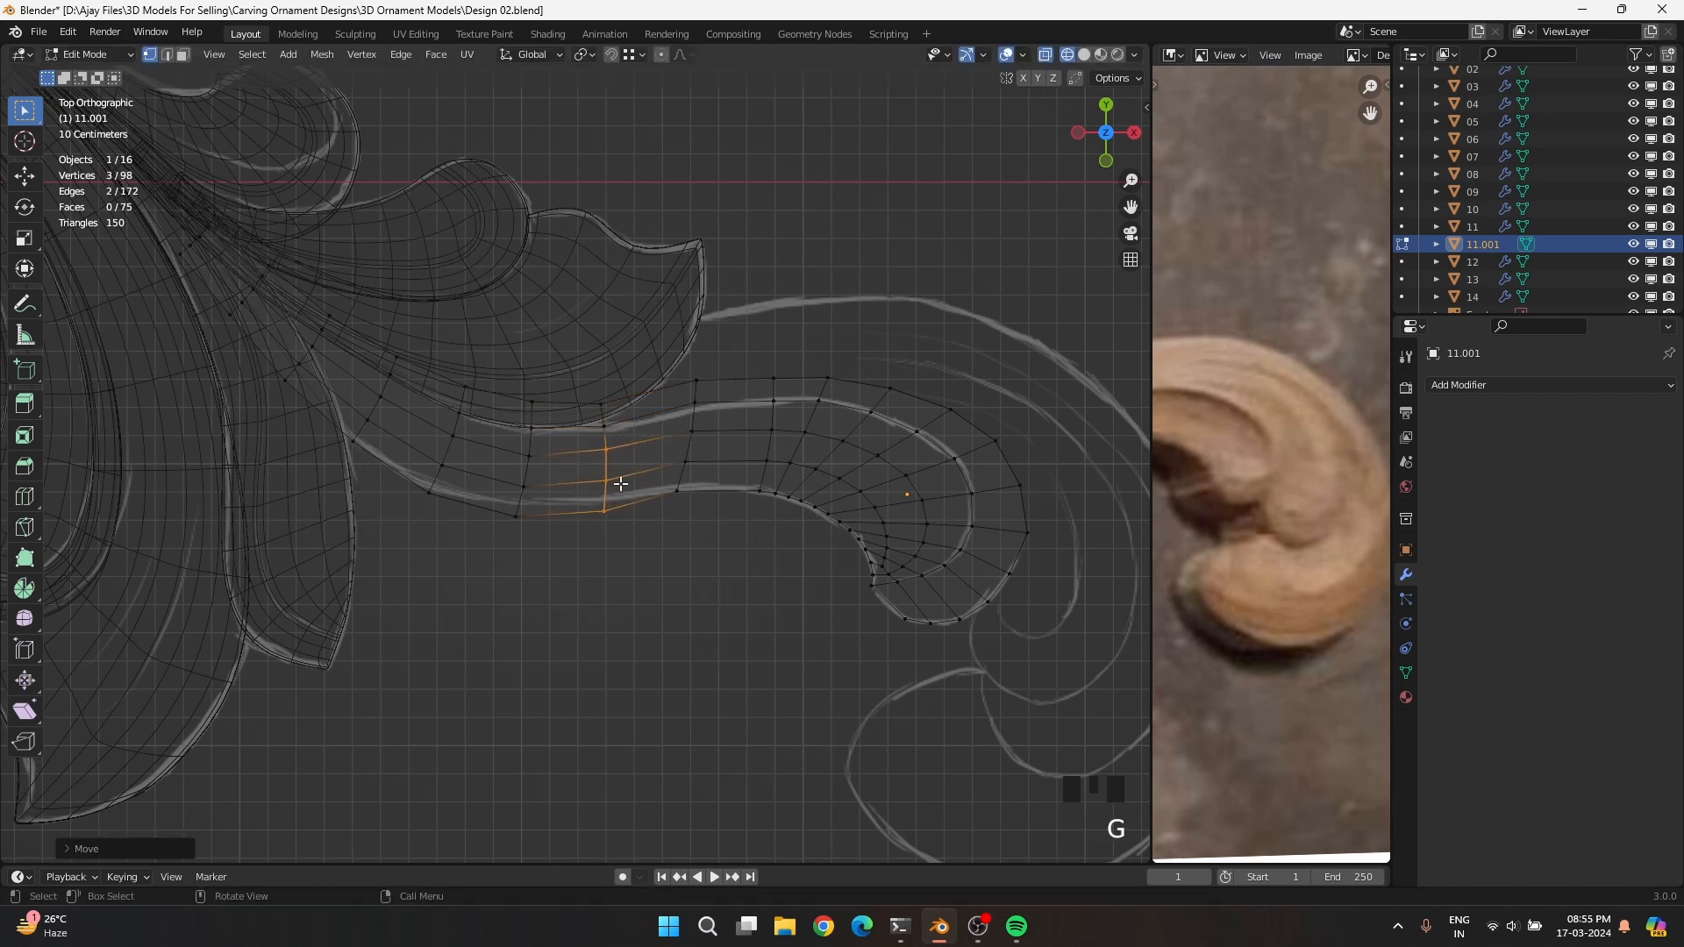
left_click(603, 407)
key("g")
left_click(602, 396)
Fine-tune the upper inner vertex and the three lower vertices of the third loop from the bend
left_click(702, 406)
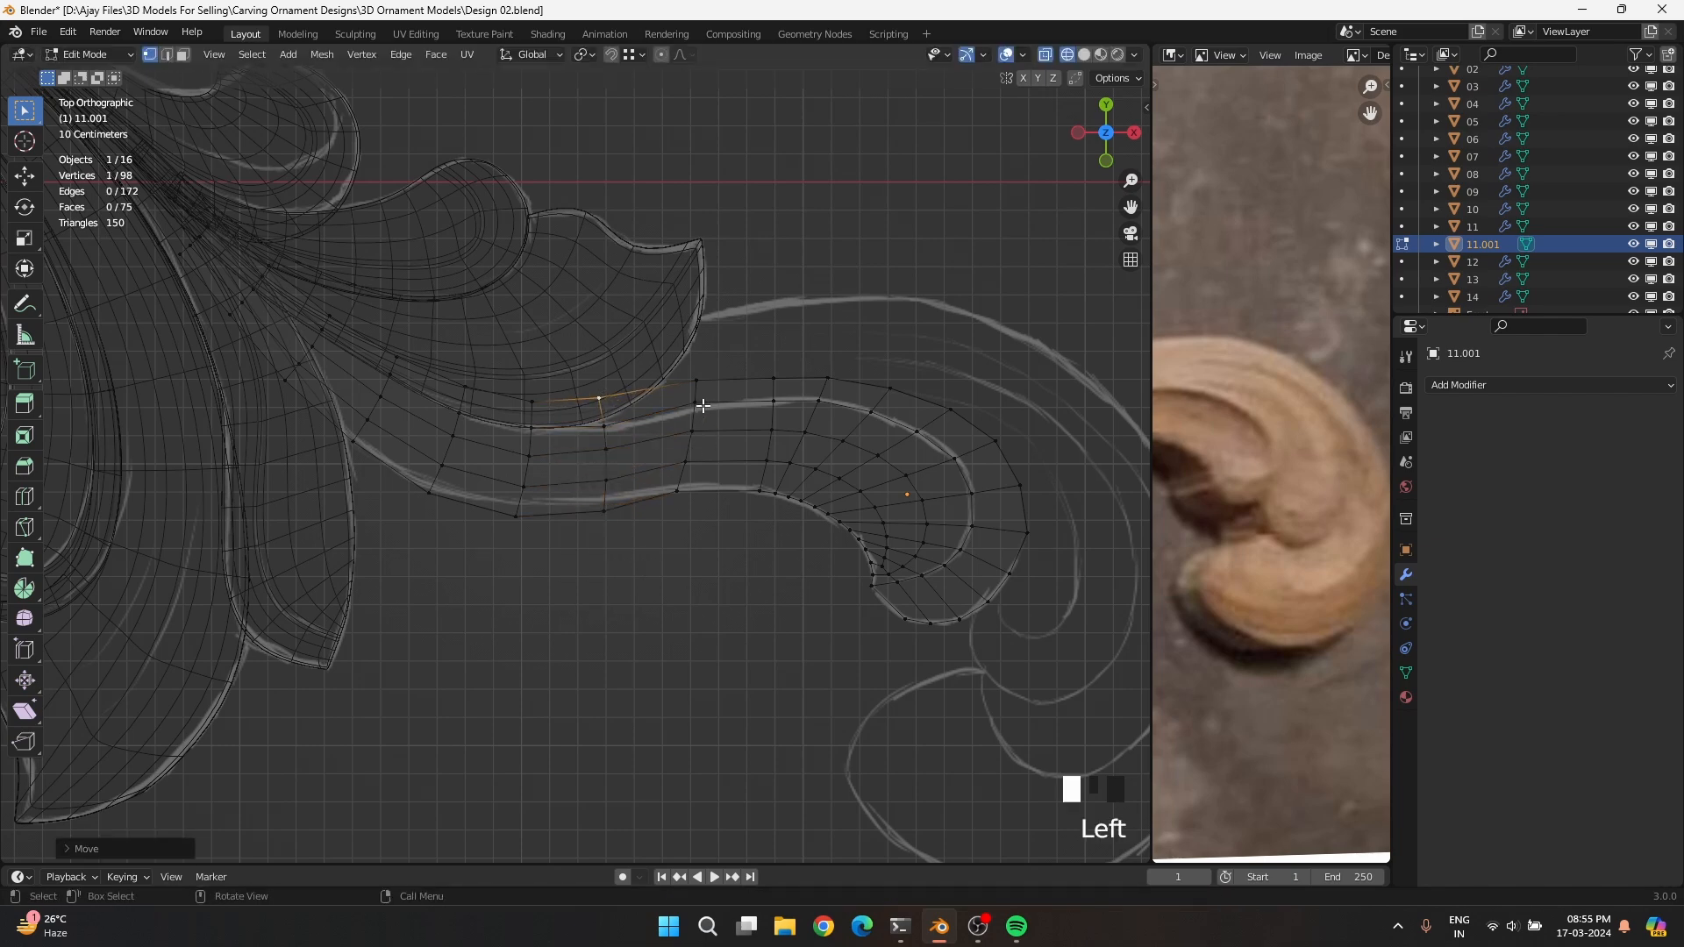
key("g")
left_click(704, 410)
left_click_drag(663, 525, 702, 439)
key("g")
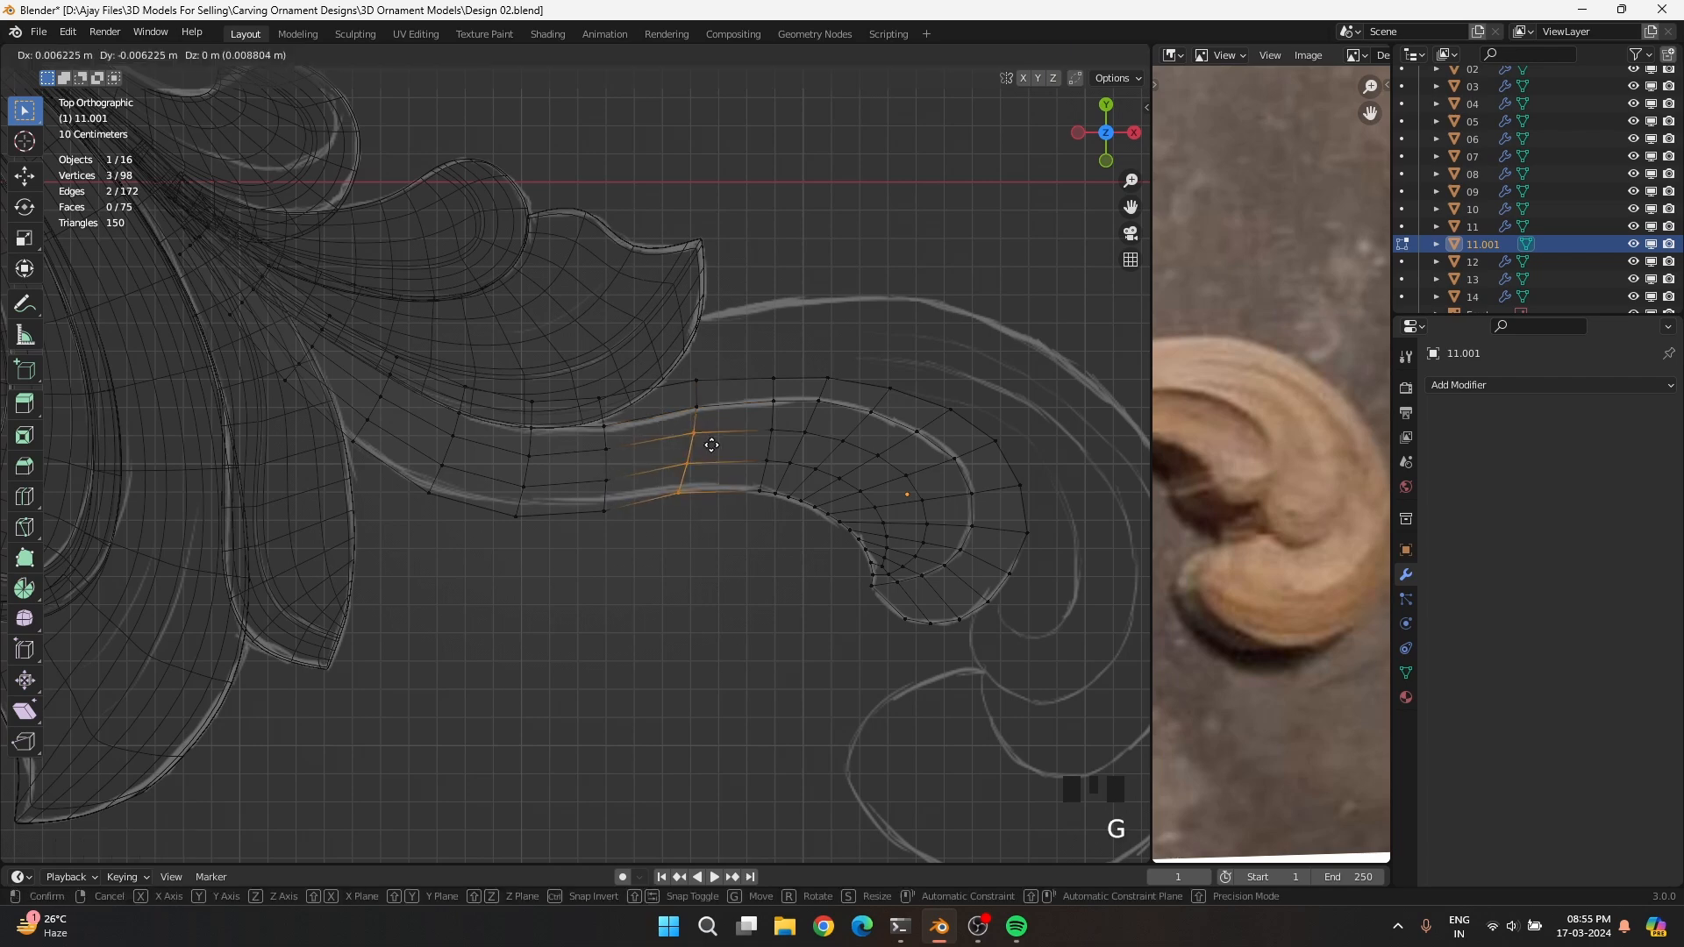
left_click(714, 445)
Fine-tune the lower inner vertex and the lower rim vertex of the mid-stem loop to follow the sketch
left_click(677, 474)
key("g")
left_click(682, 491)
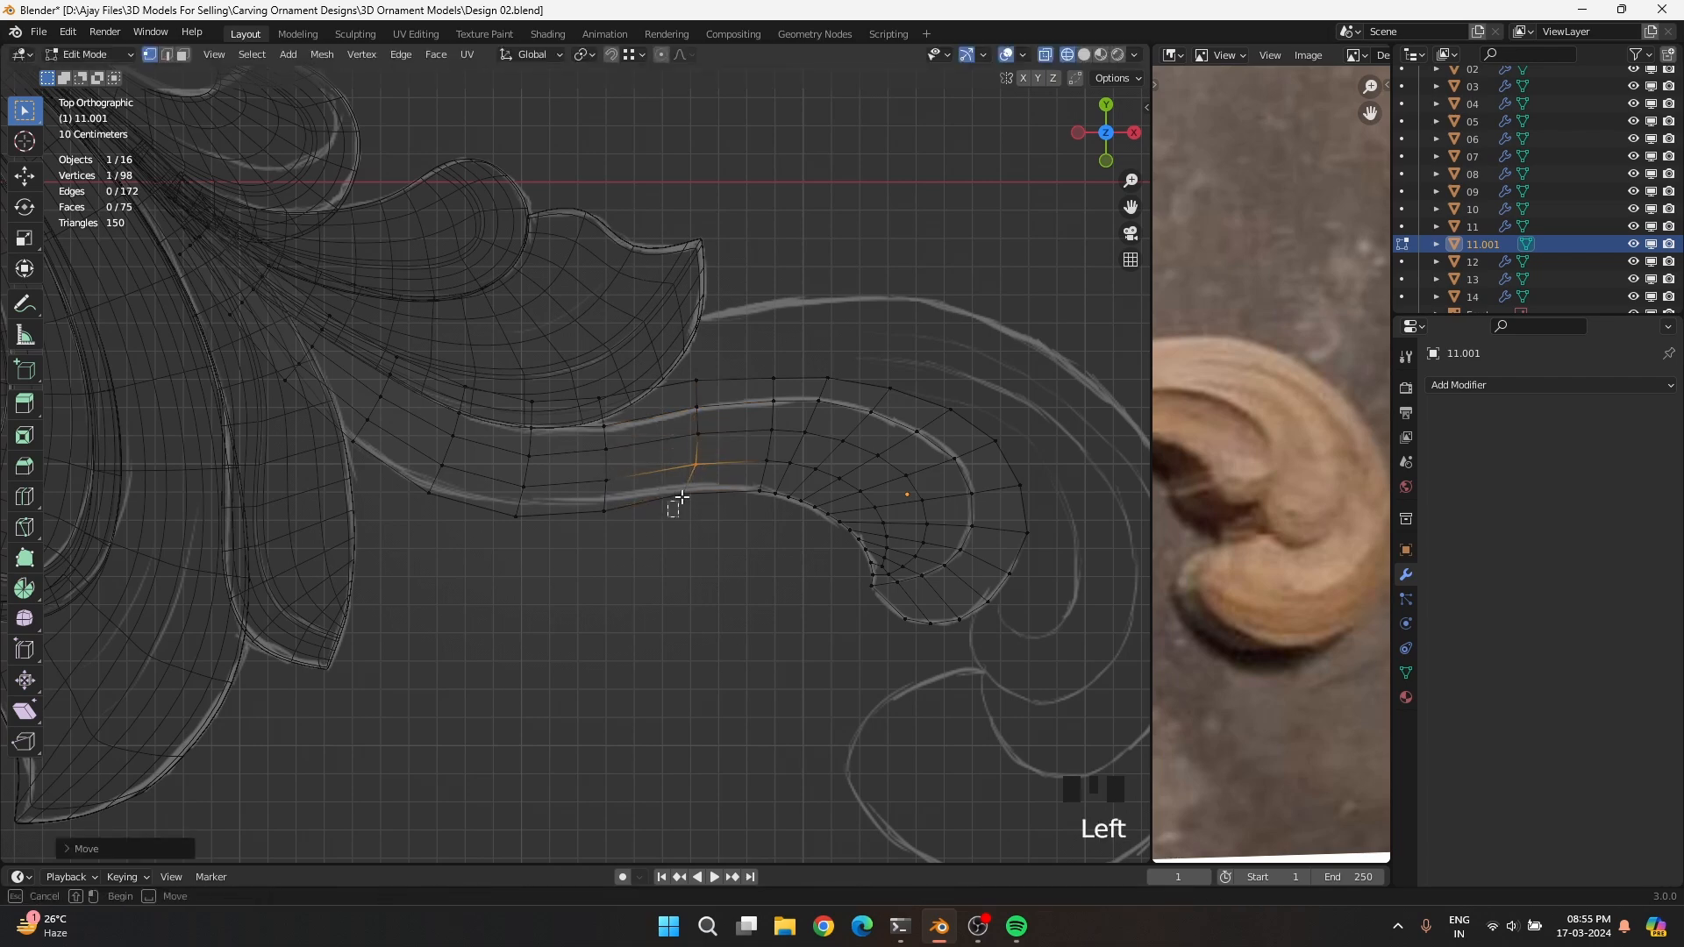
key("g")
left_click(708, 478)
Move the lower rim vertices of the next three loops toward the leaf junction onto the sketched lower line
left_click(602, 515)
key("g")
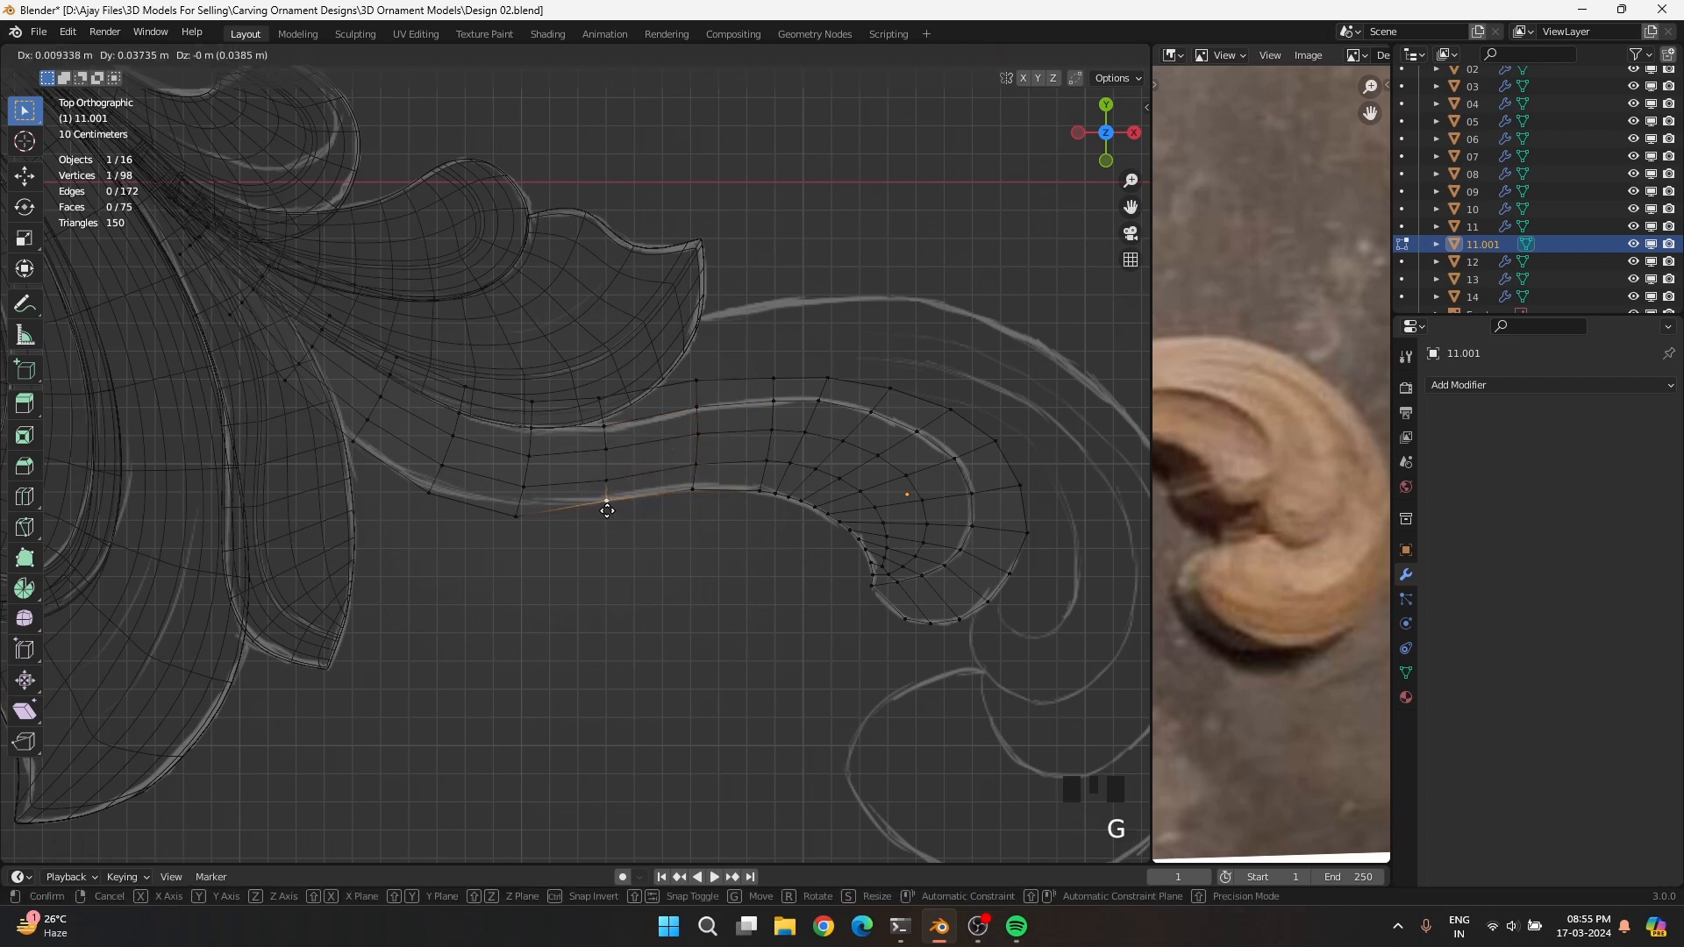
left_click(603, 502)
left_click(517, 518)
key("g")
left_click(523, 521)
left_click(421, 506)
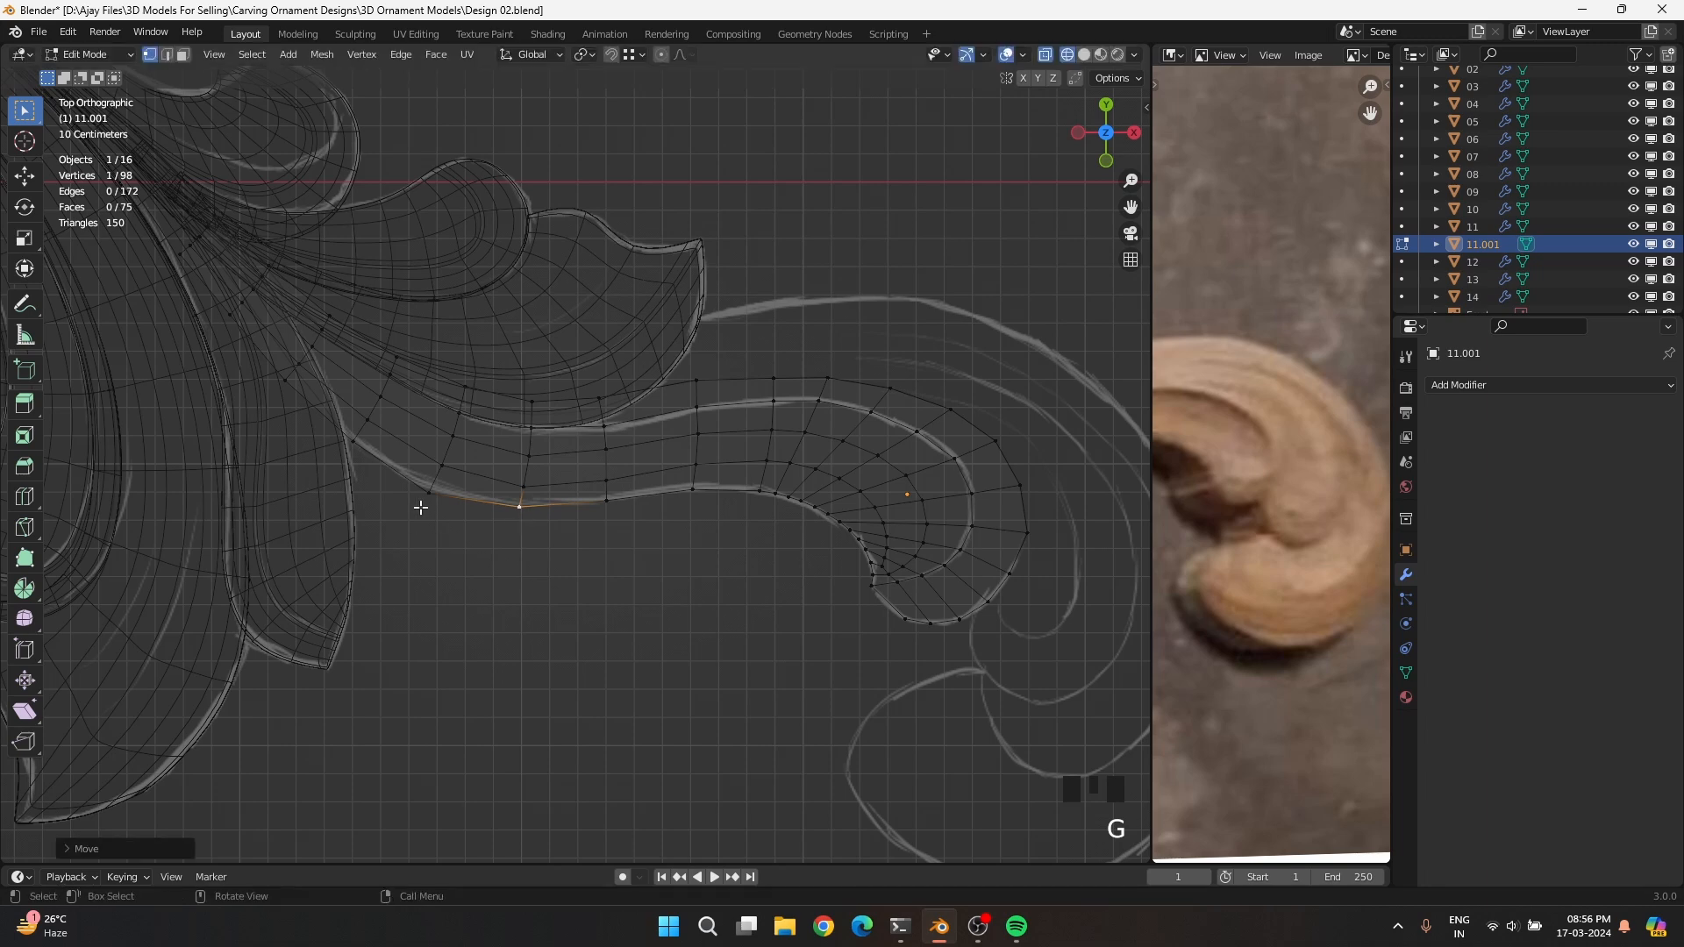
key("g")
left_click(482, 468)
Adjust the upper rim vertices of the two mid-stem loops just below the leaf tip
left_click(592, 401)
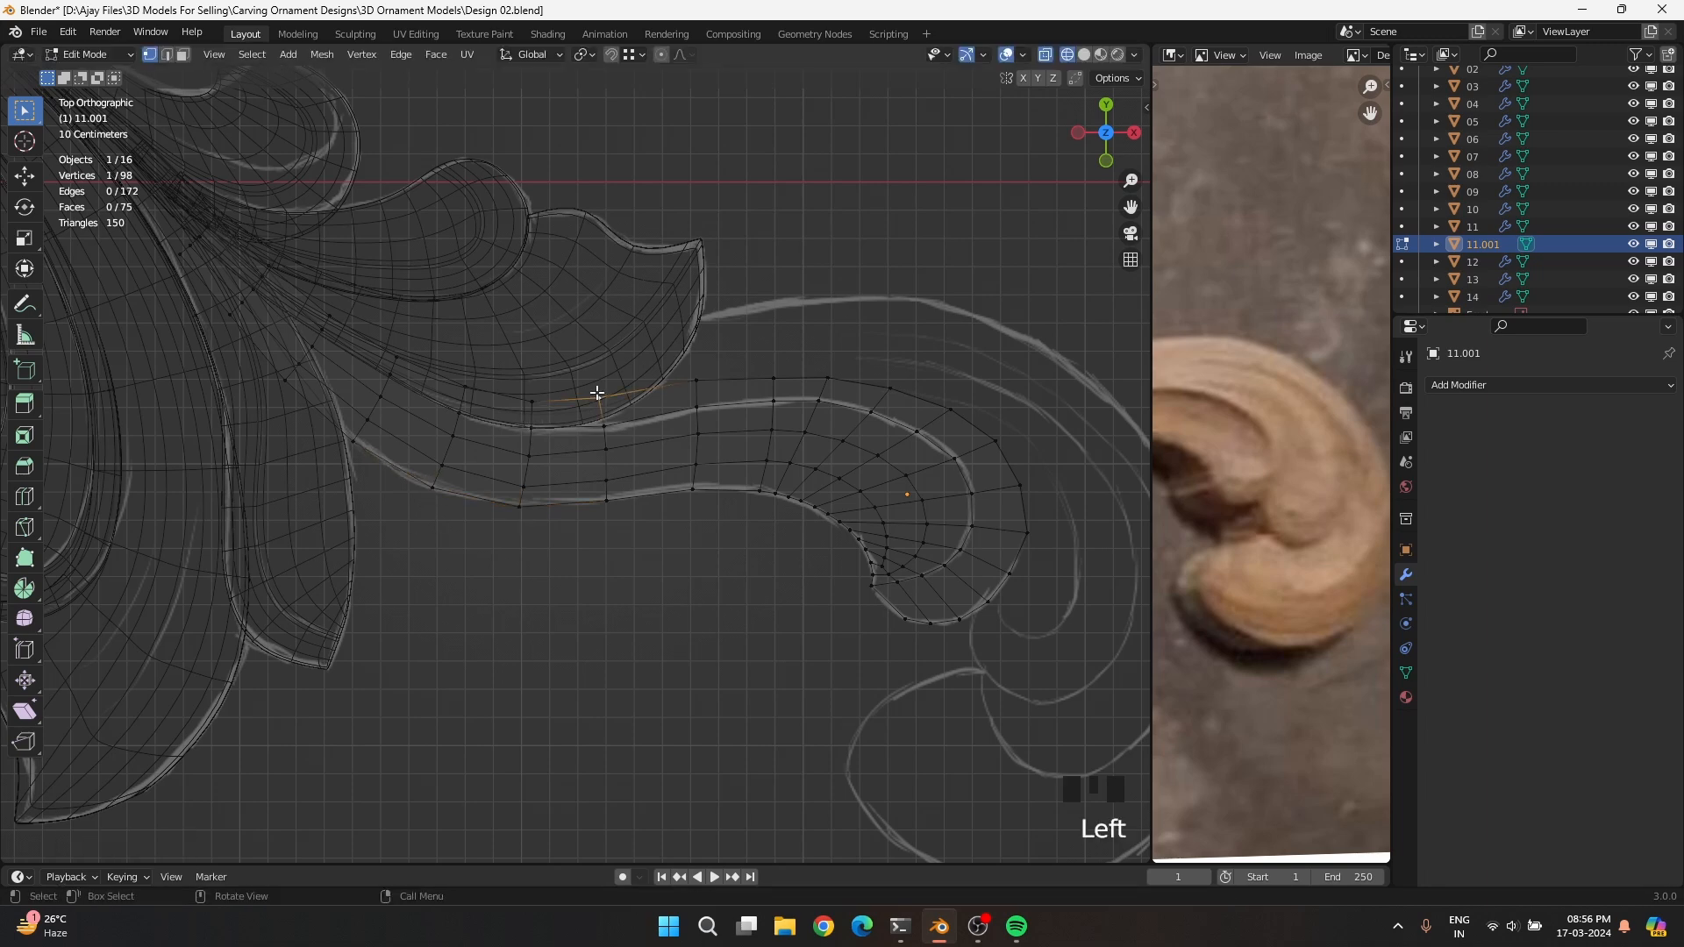
key("g")
left_click(605, 398)
left_click(690, 383)
key("g")
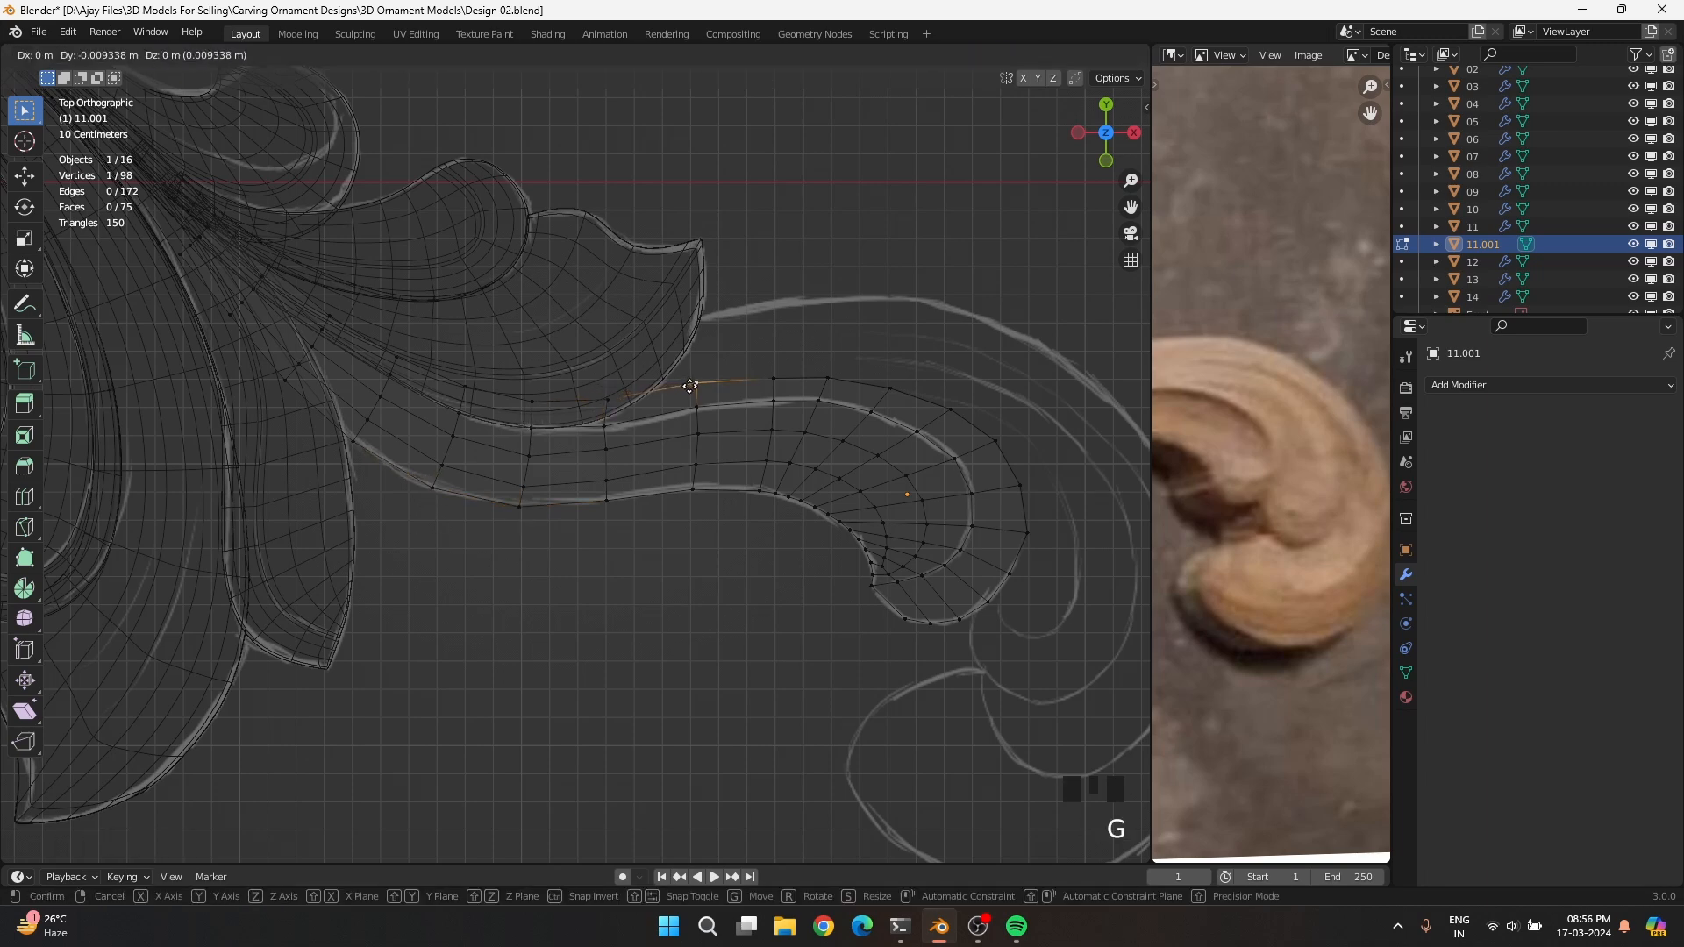
left_click(696, 418)
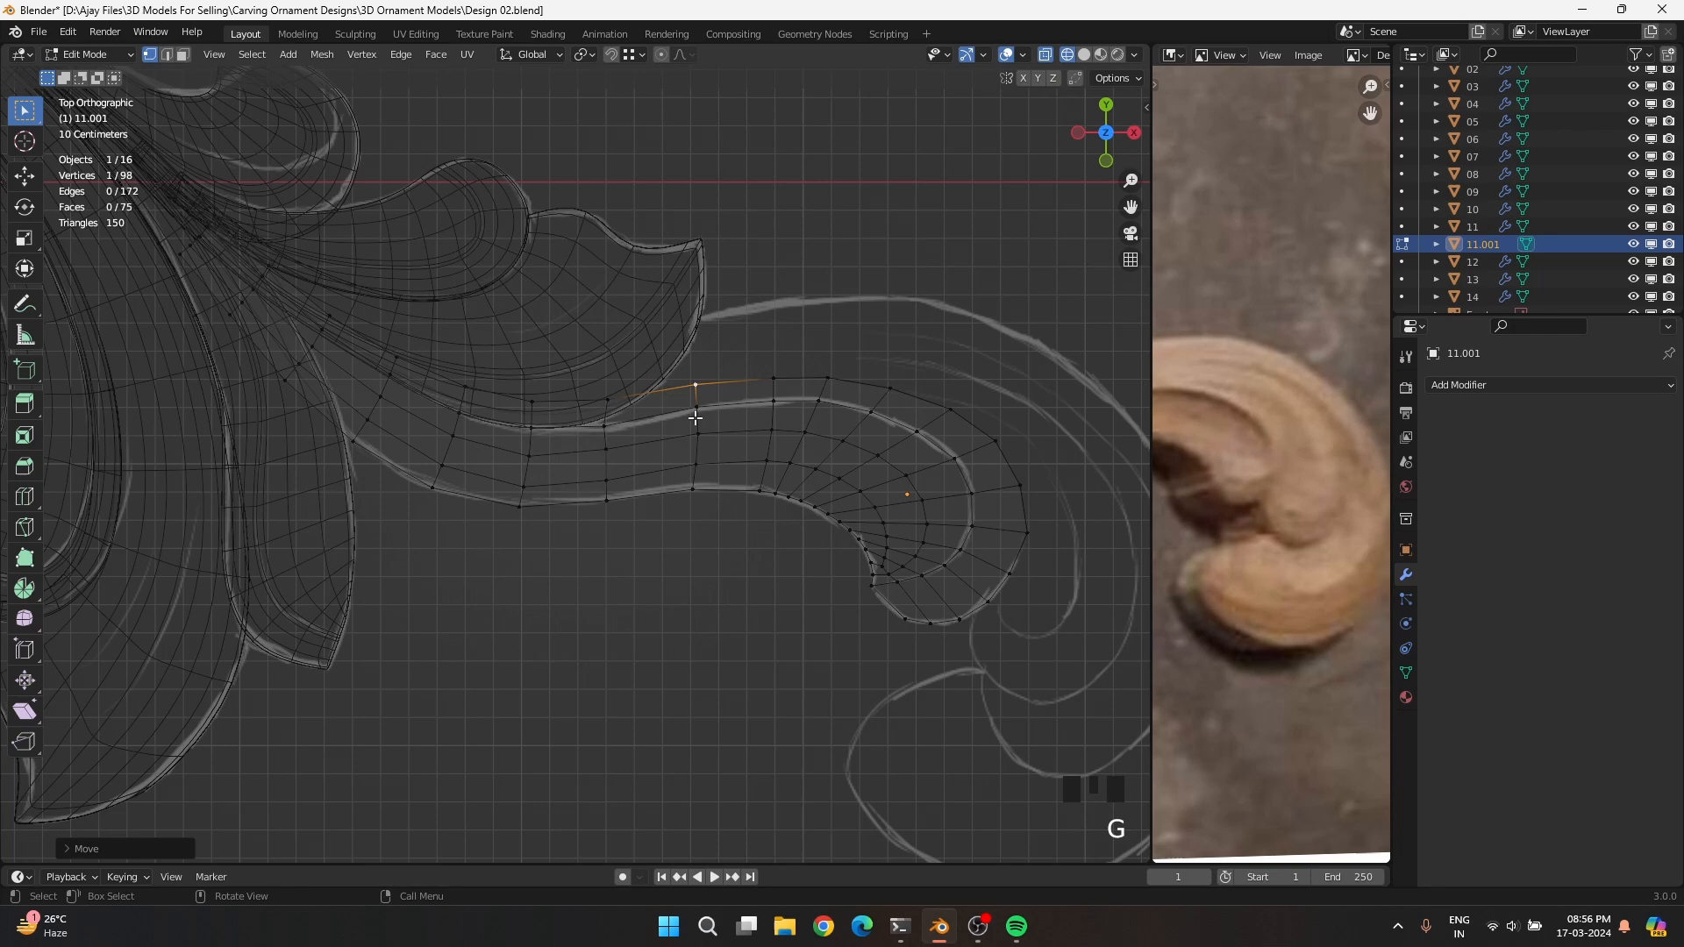
Nudge the upper rim vertices nearer the curl and the upper inner vertex of the loop below the leaf edge
left_click(772, 379, "shift")
key("g")
left_click(782, 411)
left_click(604, 425)
key("g")
left_click(621, 430)
Edge-slide the full cross loop before the curl toward the leaf and nudge it onto the sketch
left_click(772, 412, "alt+shift")
key("g")
key("g")
left_click(756, 414)
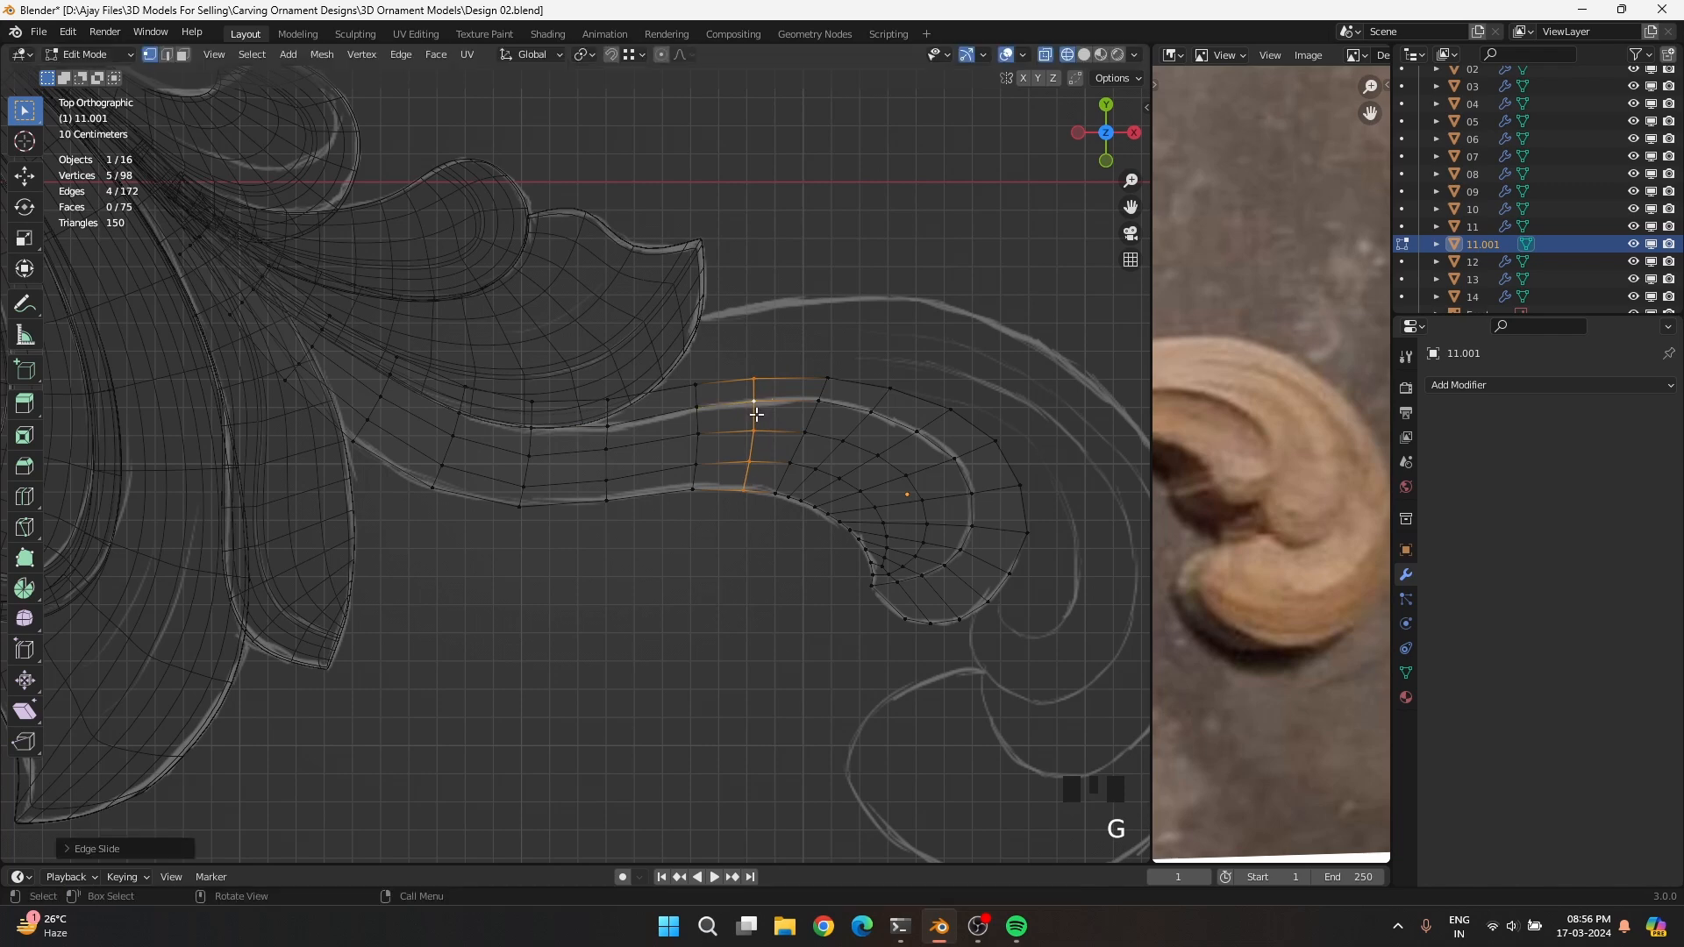
key("g")
left_click(755, 412)
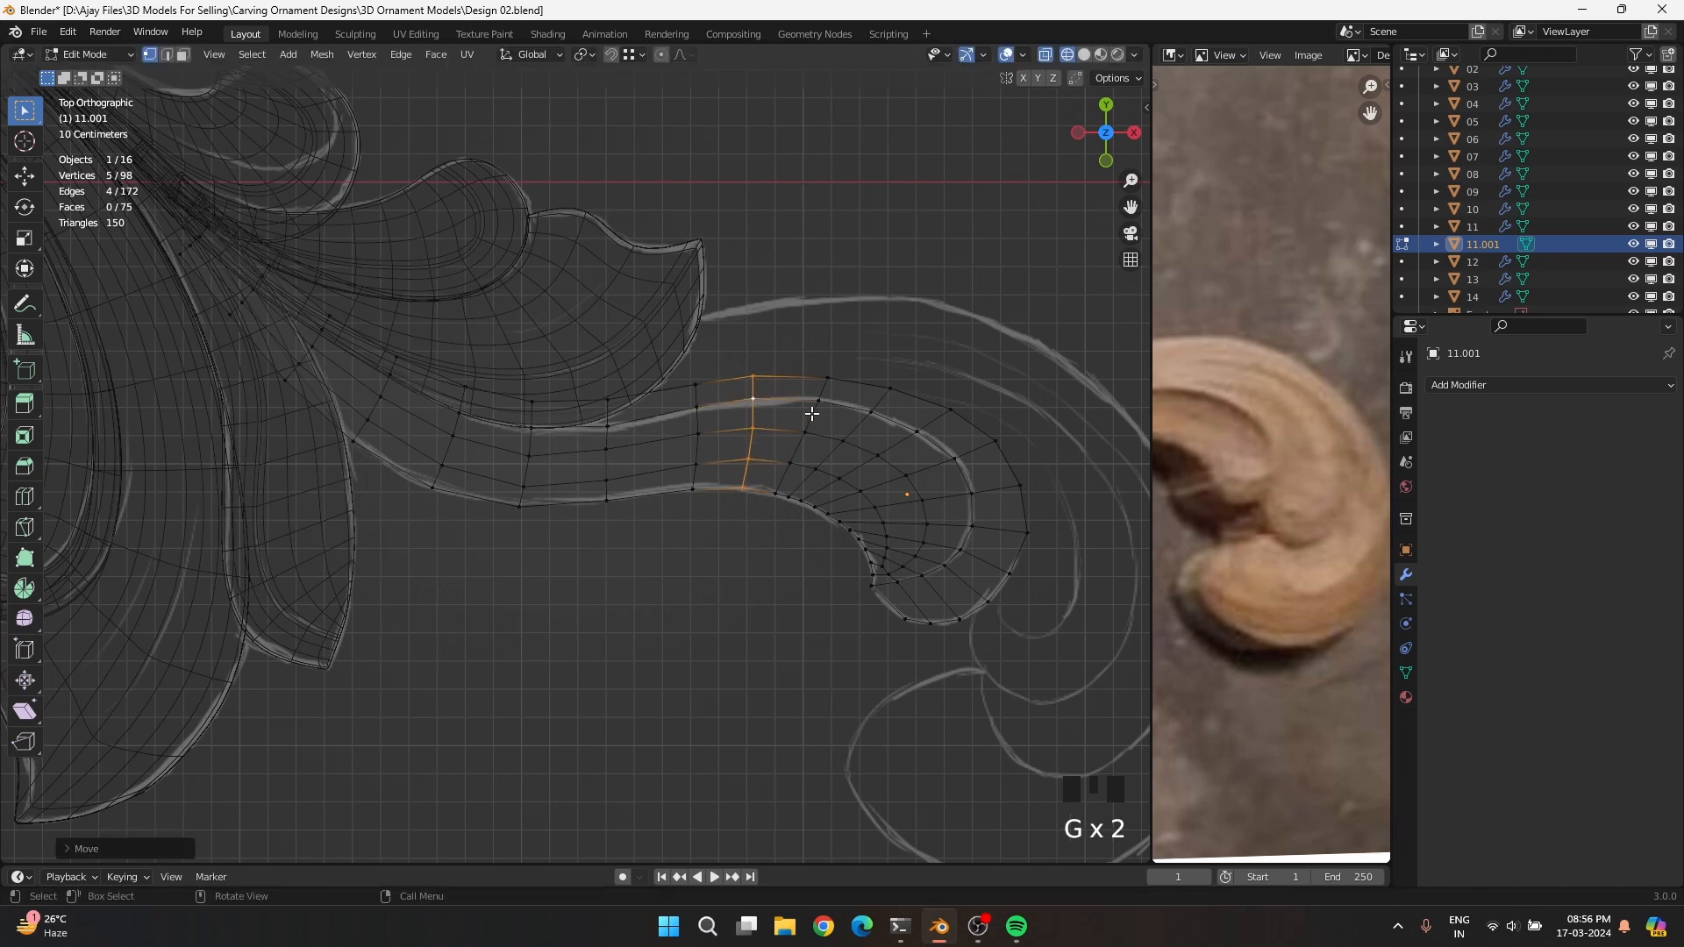
Slide the upper edge of the first curl loop toward the stem, including its upper rim vertex
left_click(817, 386)
key("g")
key("g")
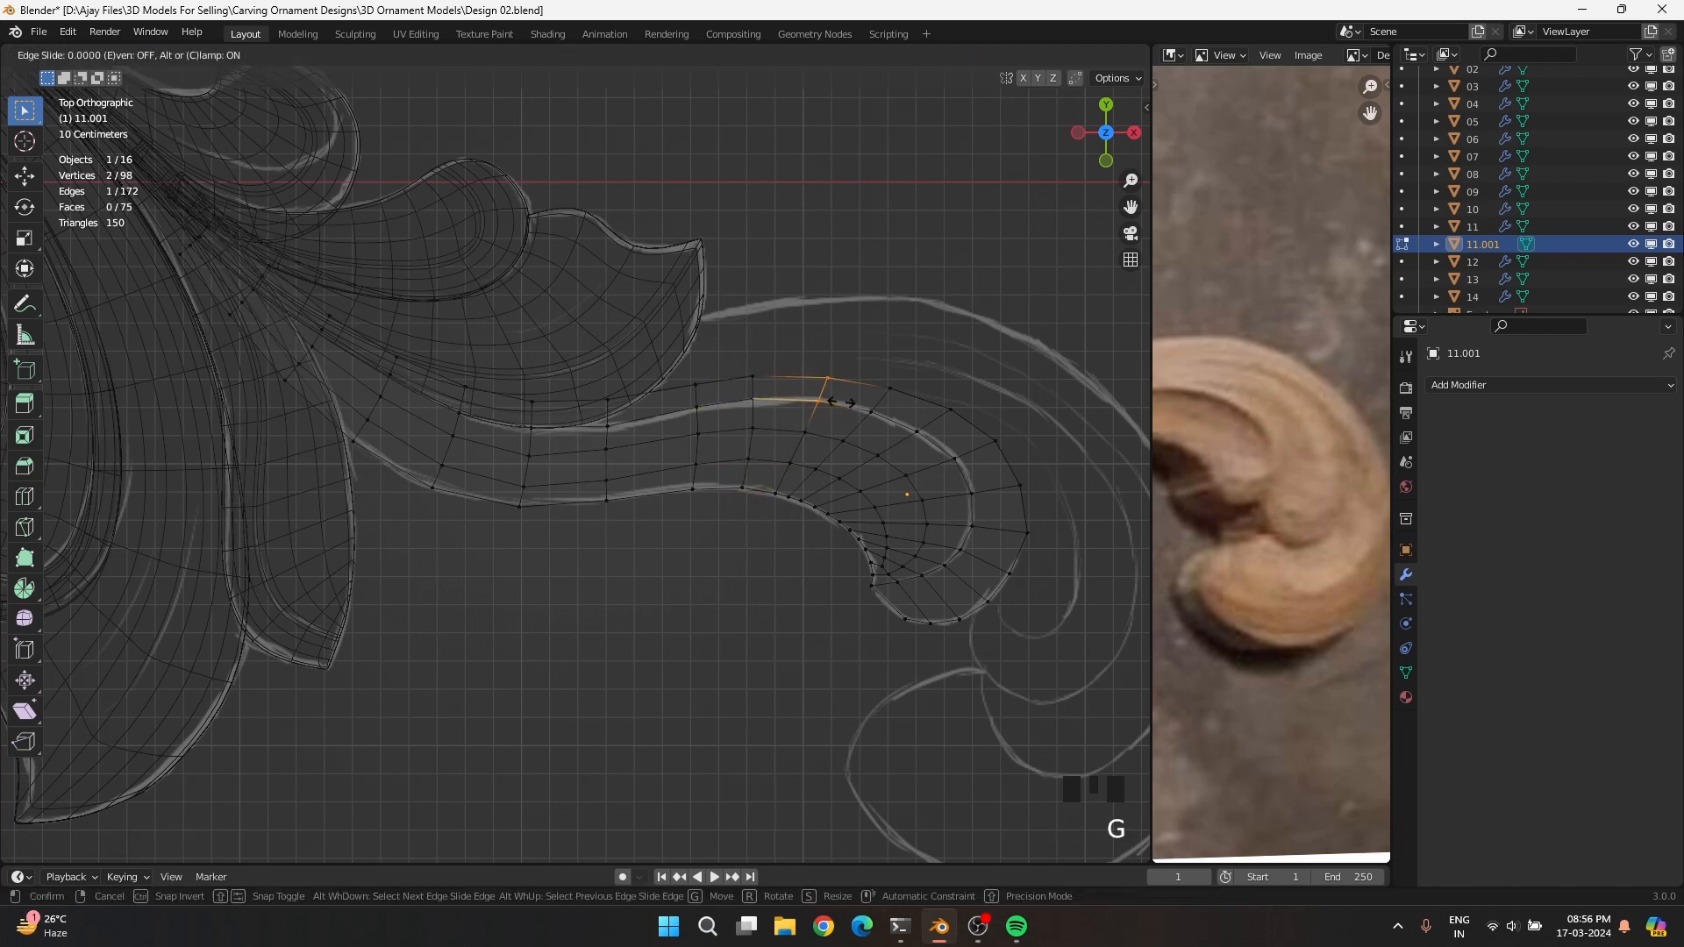
left_click(832, 402)
left_click(828, 378)
key("g")
key("g")
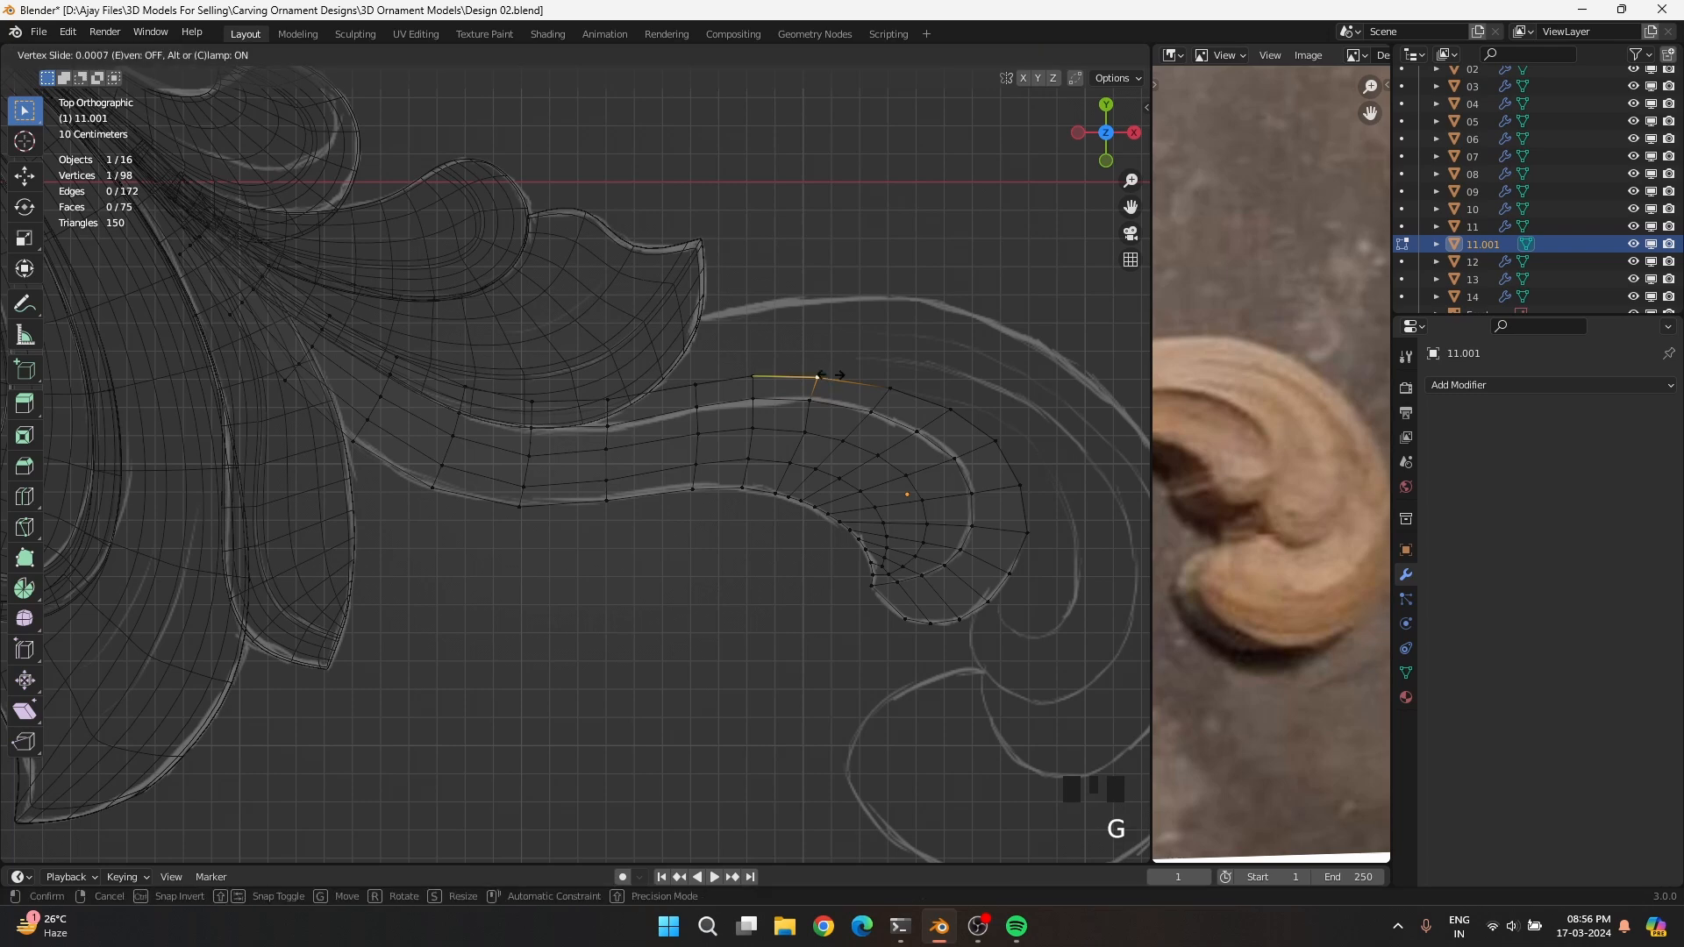
left_click(827, 378)
Slide the upper inner vertex of the first curl loop and nudge the upper vertices of it and its stem-side neighbour
left_click(818, 404)
key("g")
key("g")
left_click(811, 402)
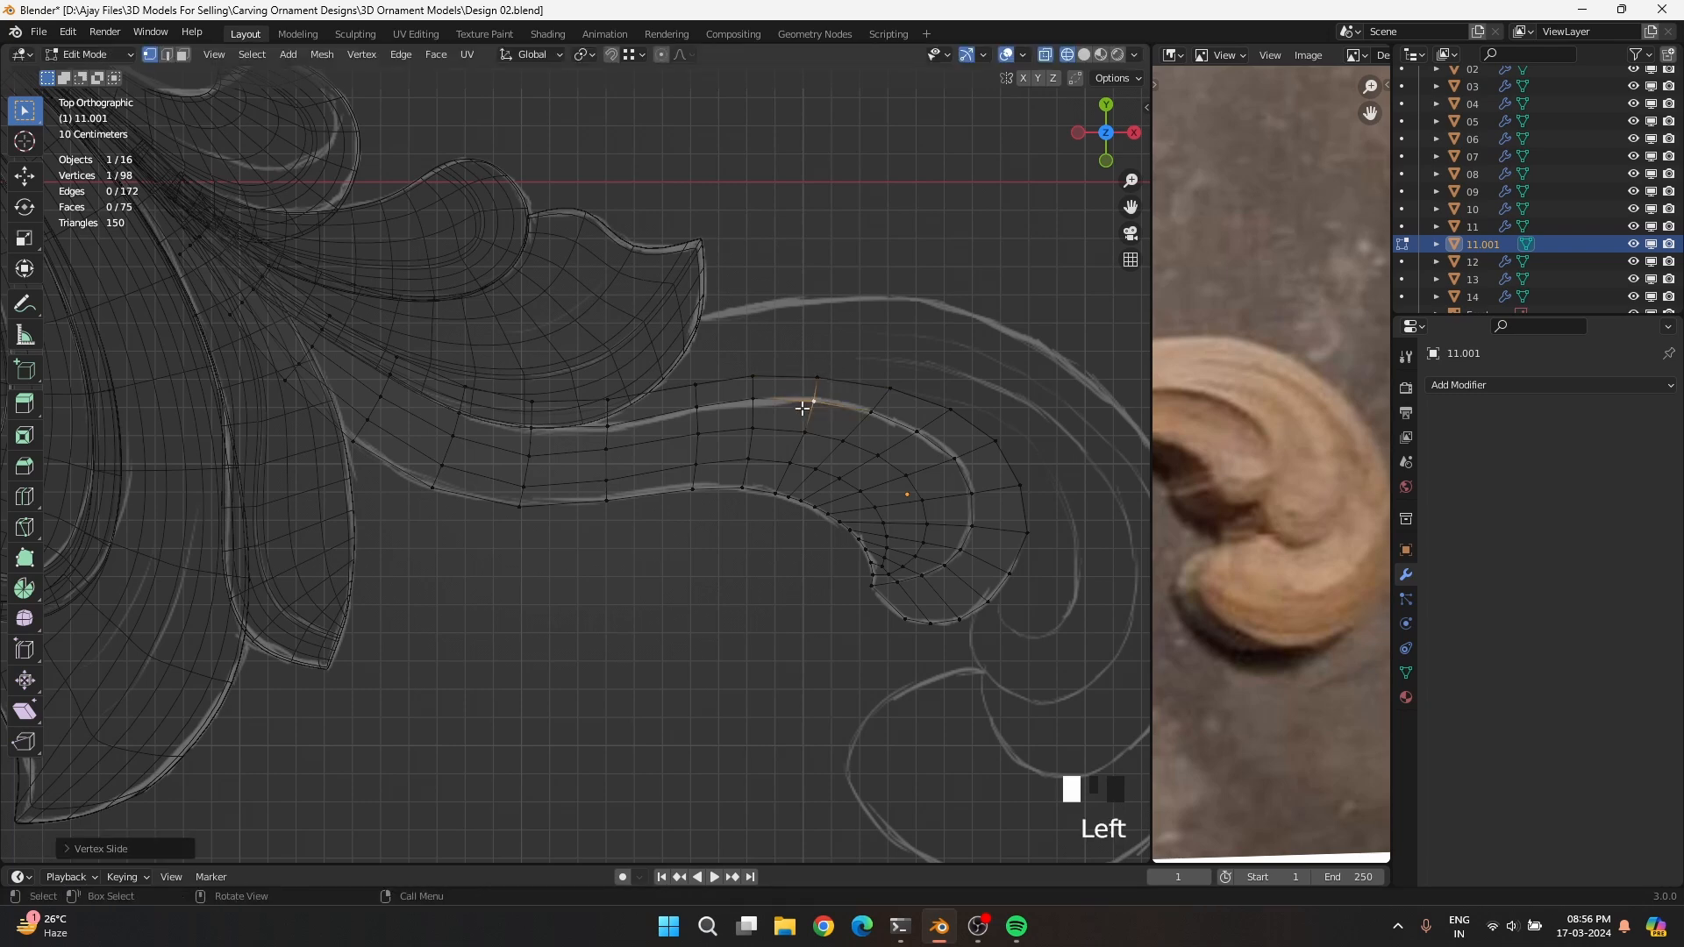
left_click(817, 388)
key("g")
left_click(848, 353)
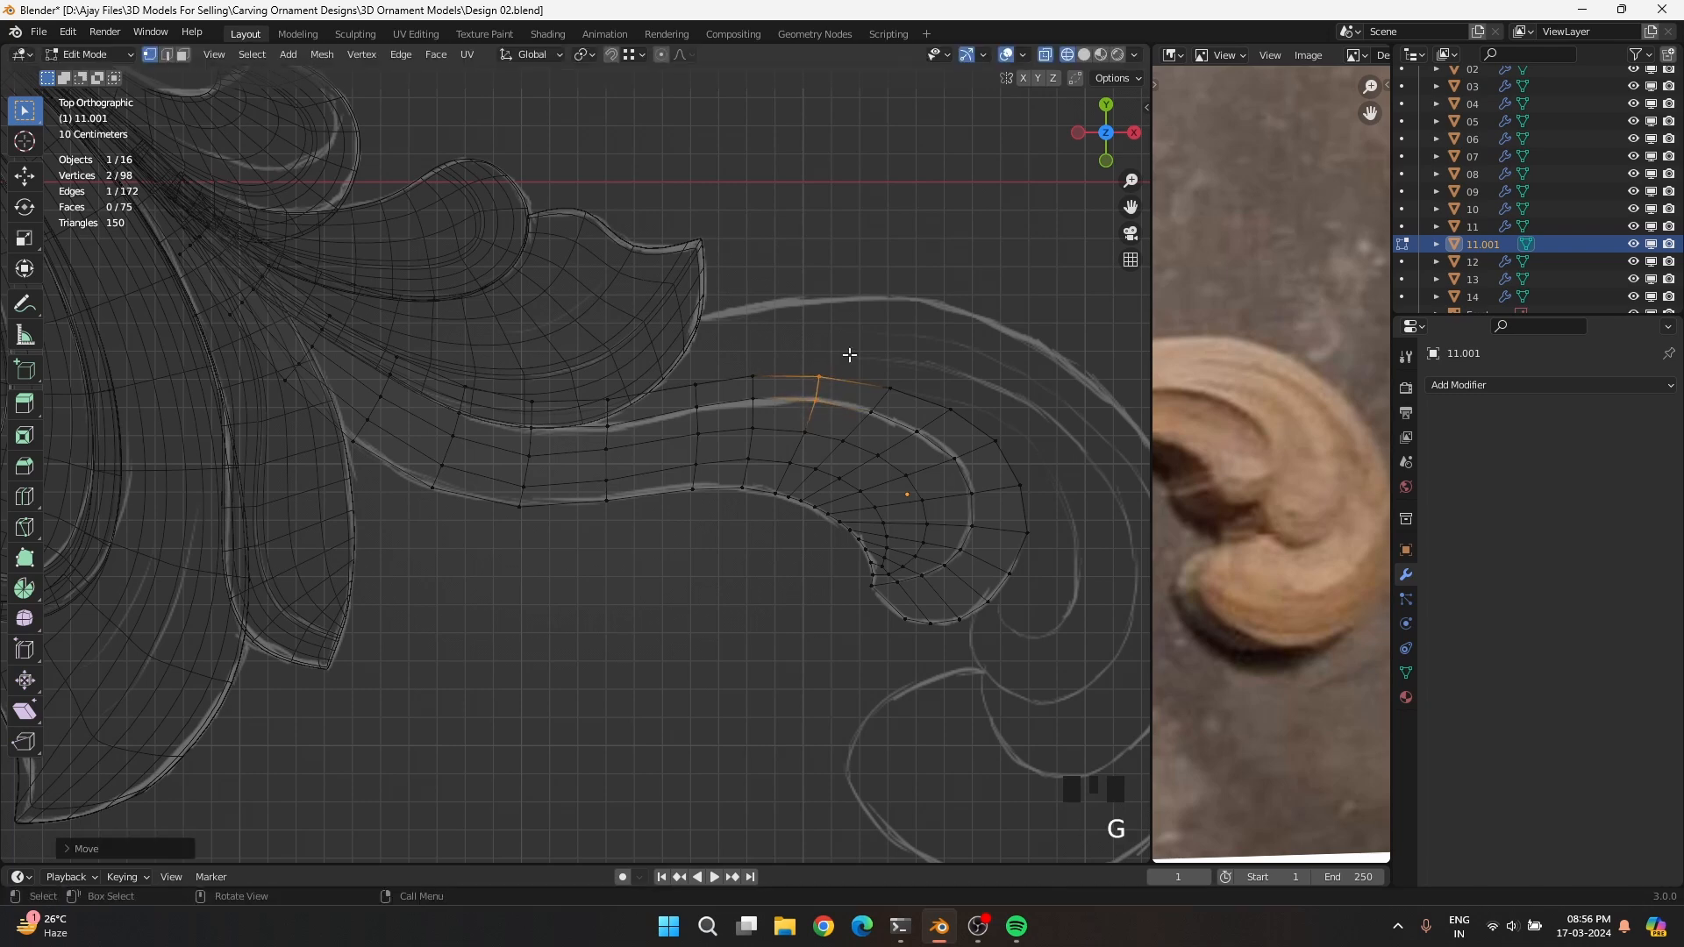
left_click(760, 408)
key("g")
left_click(759, 416)
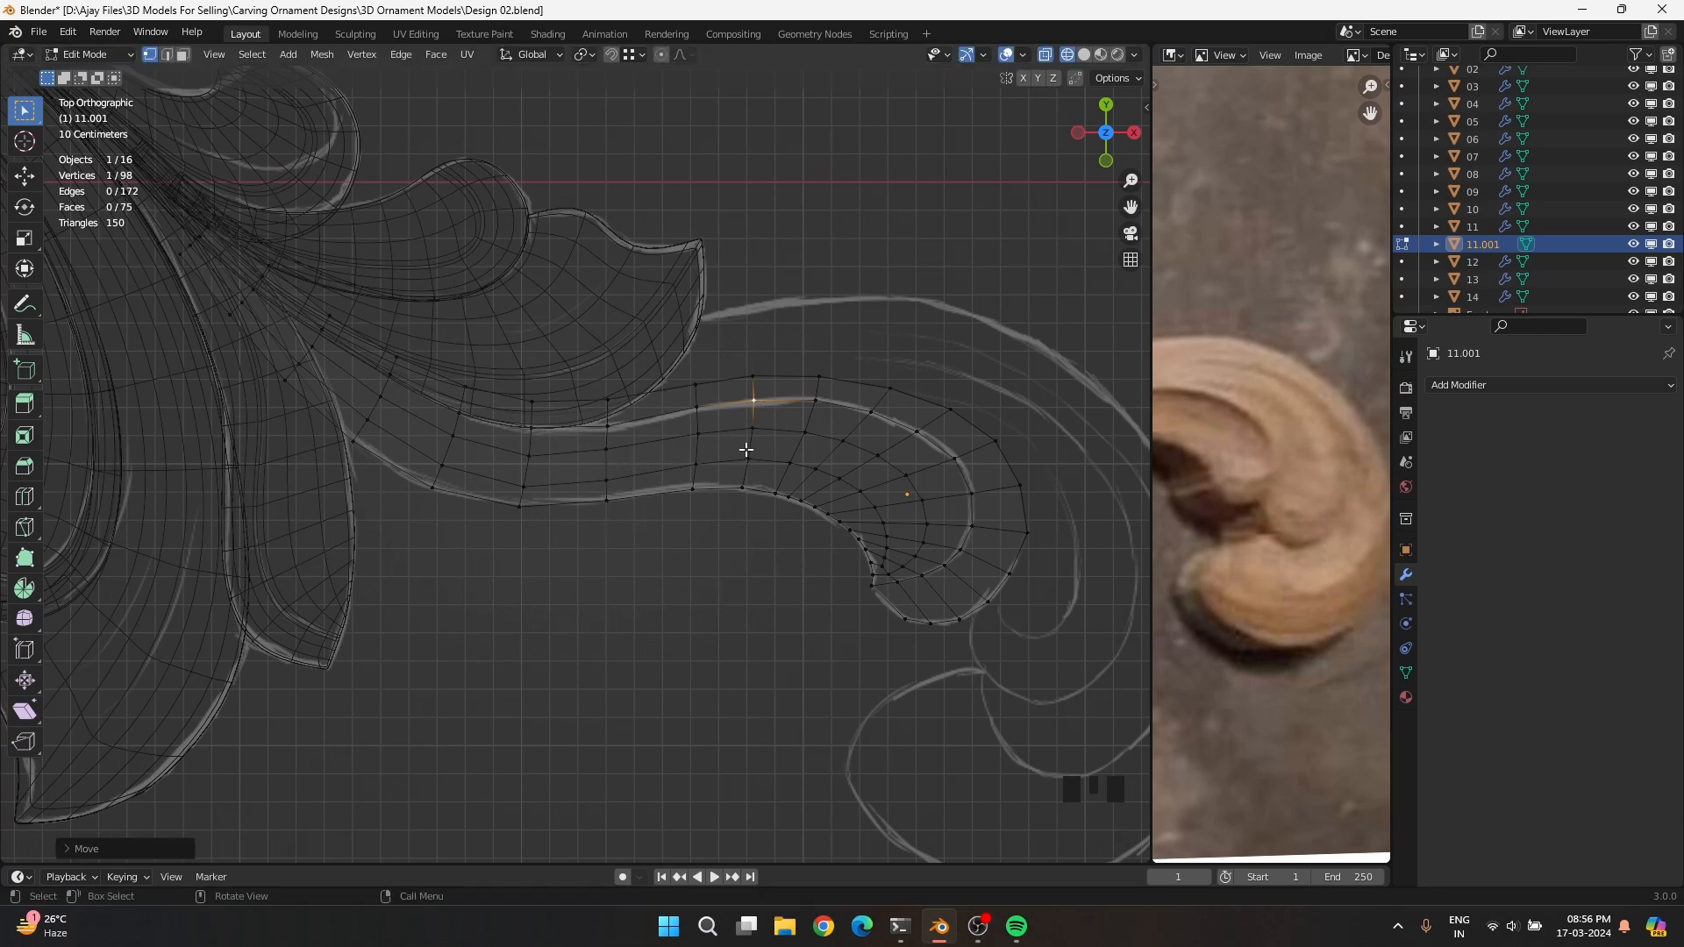
Select the upper rim band, the lower rim loop and the leaf-end vertices, and invert the selection to the inner band
left_click(769, 388, "alt+shift")
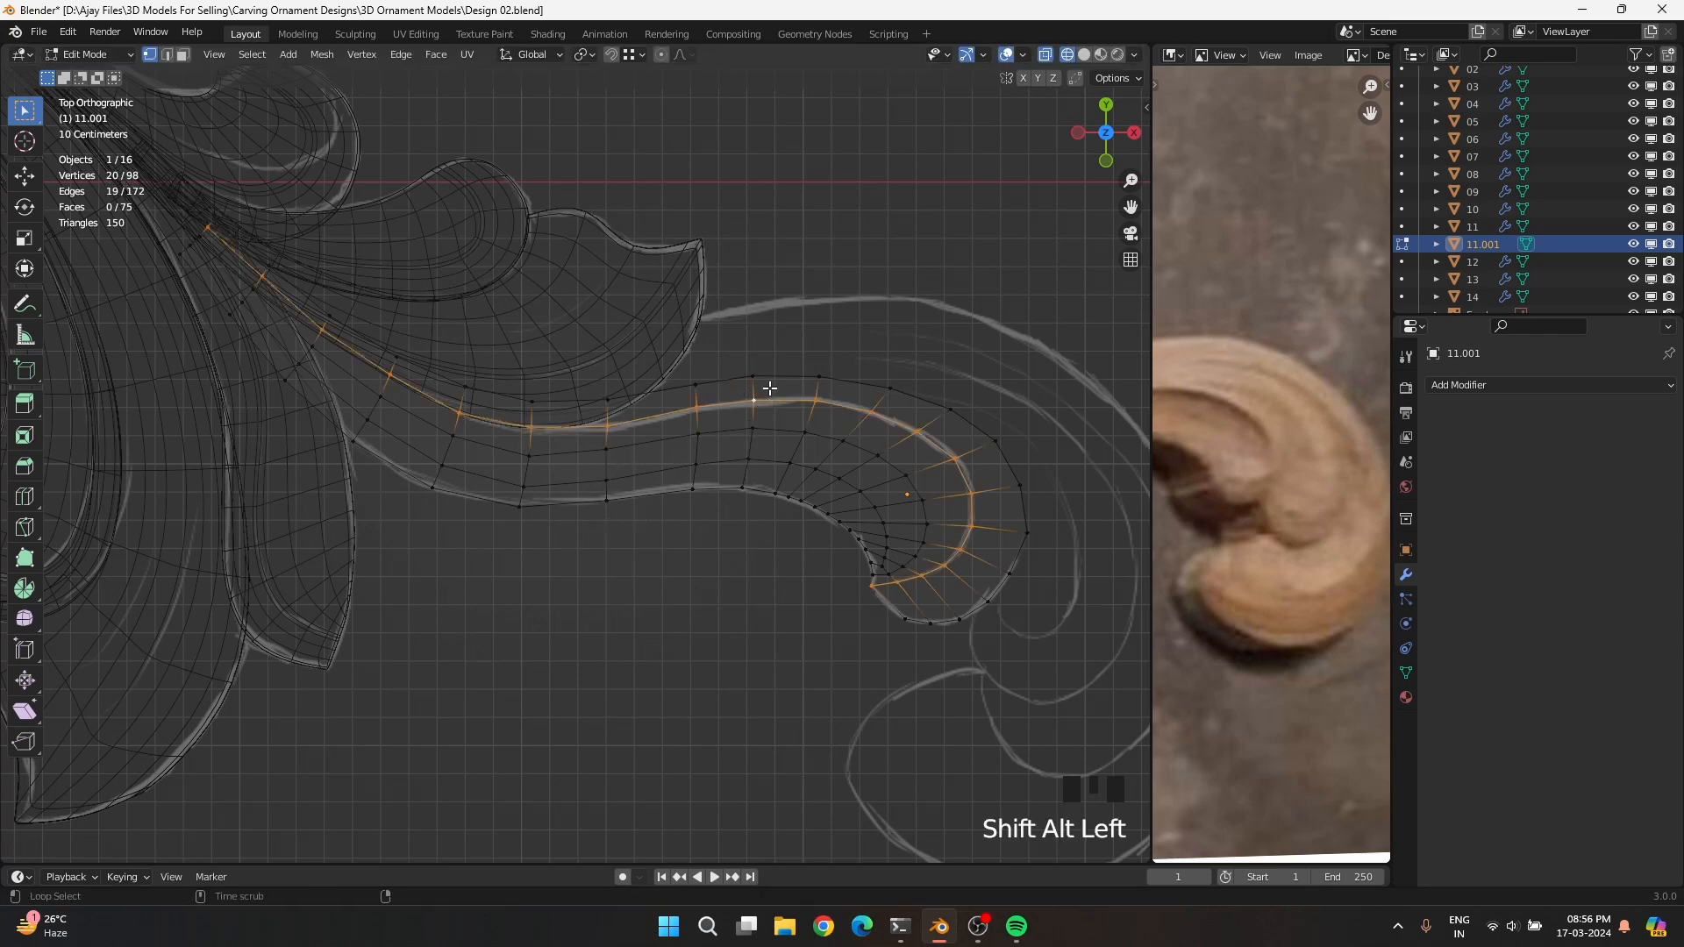
left_click(759, 444, "ctrl+shift")
left_click(772, 376, "alt+shift")
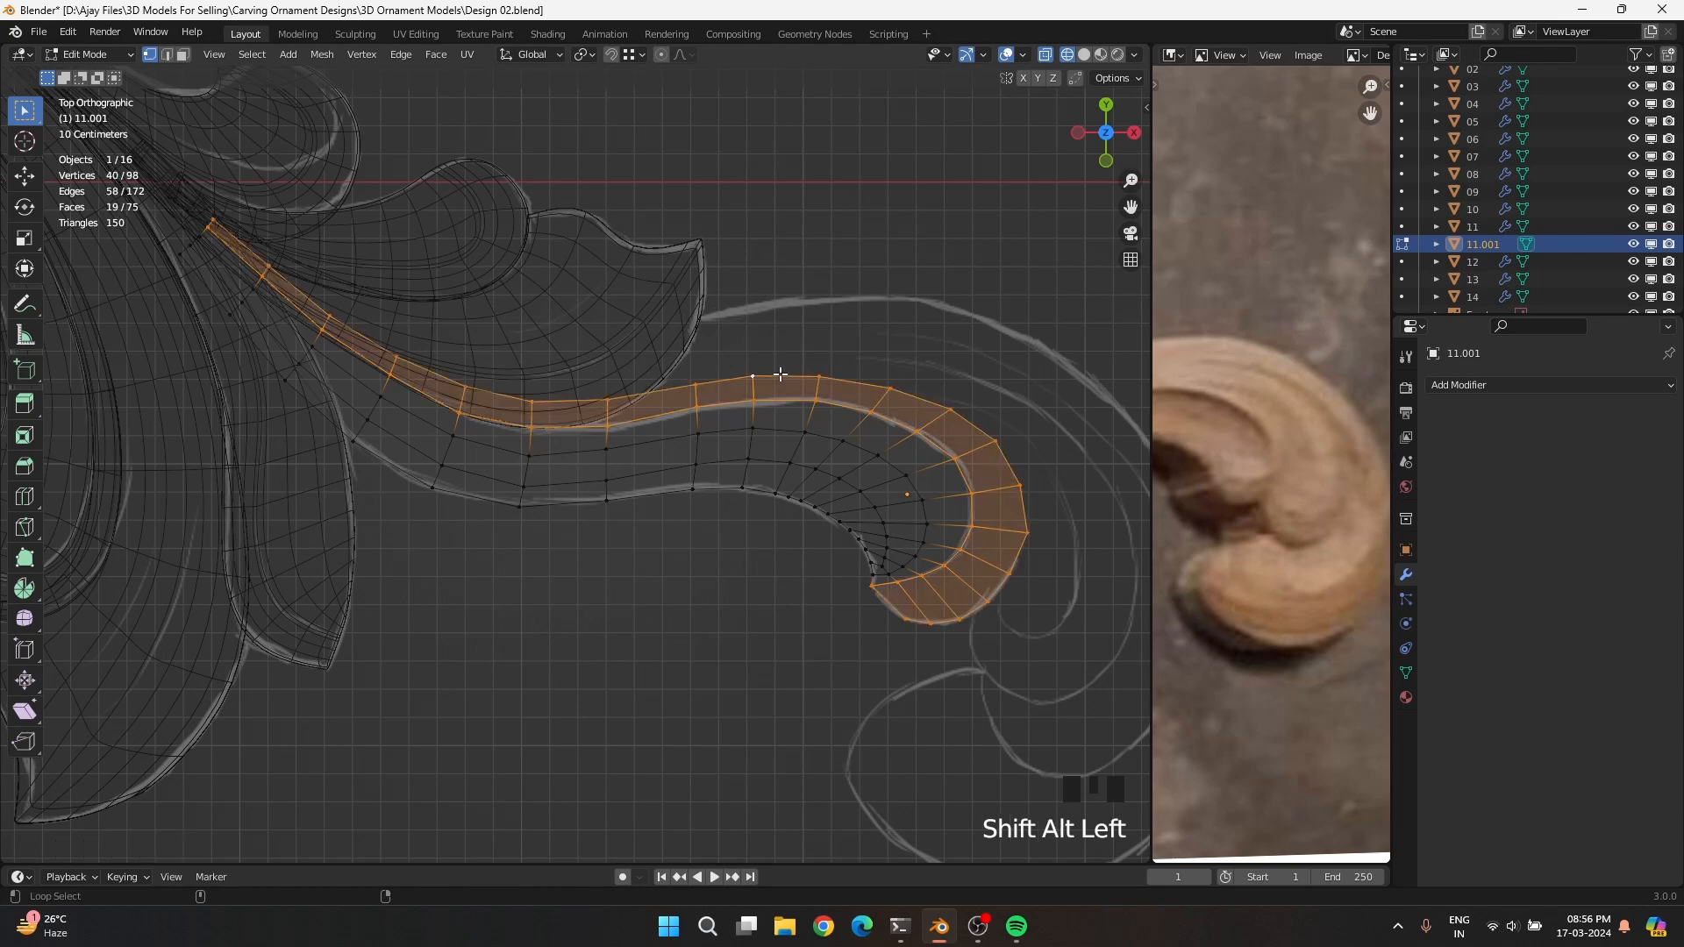
left_click(749, 481, "alt+shift")
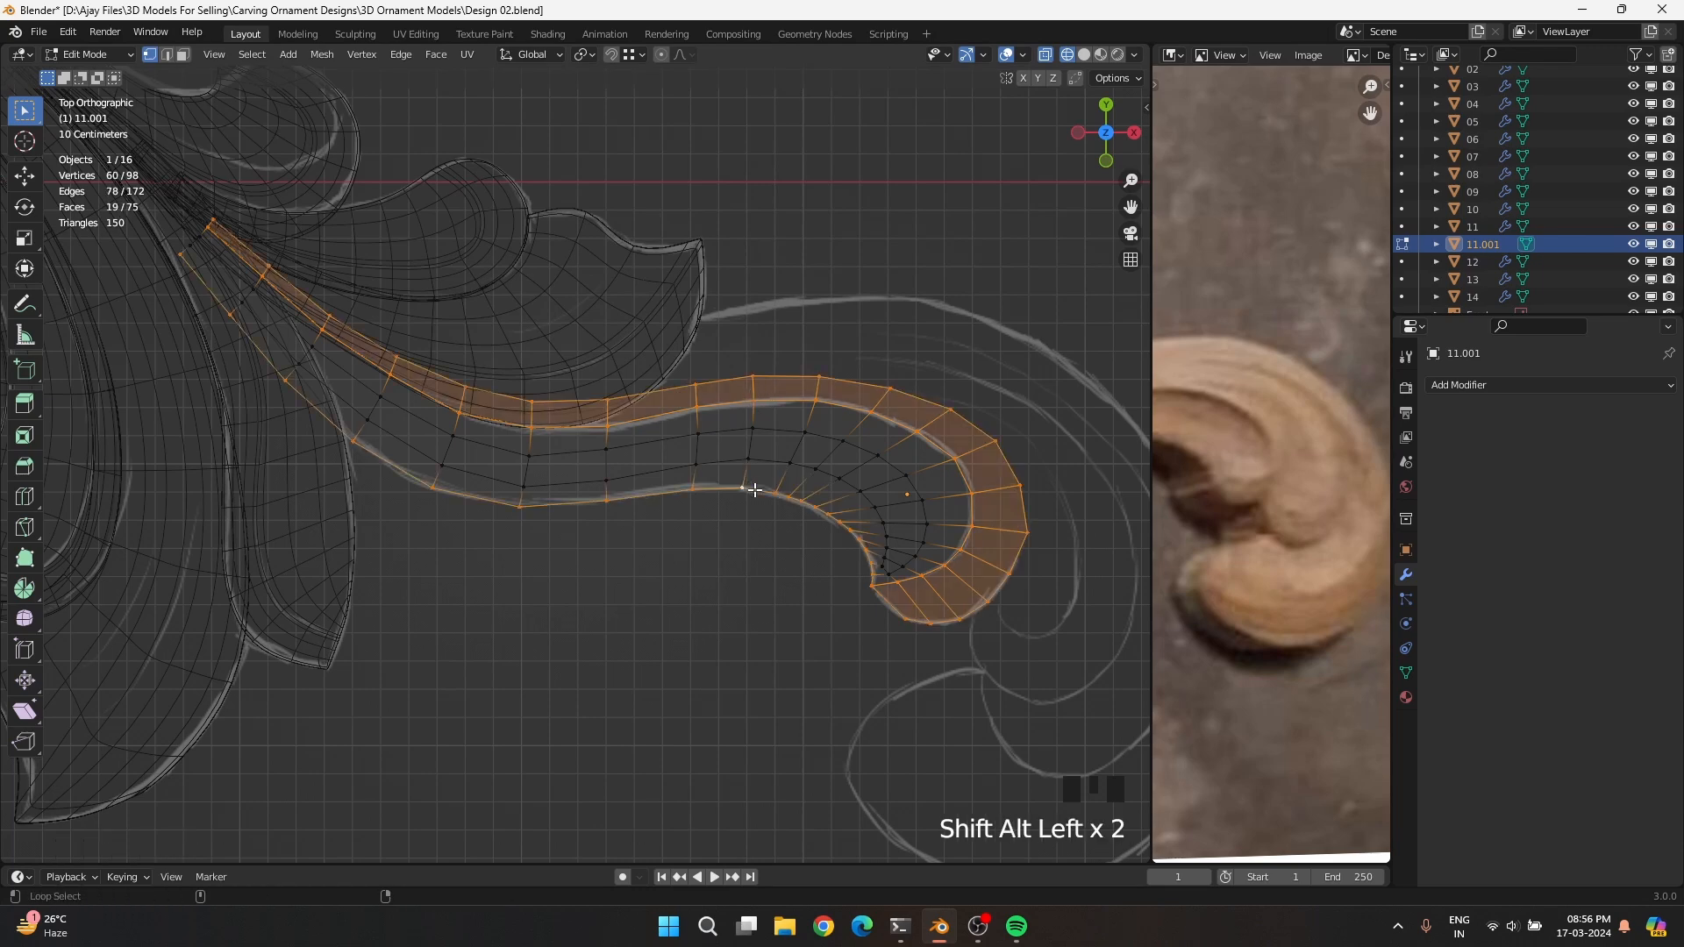
left_click(180, 235, "shift")
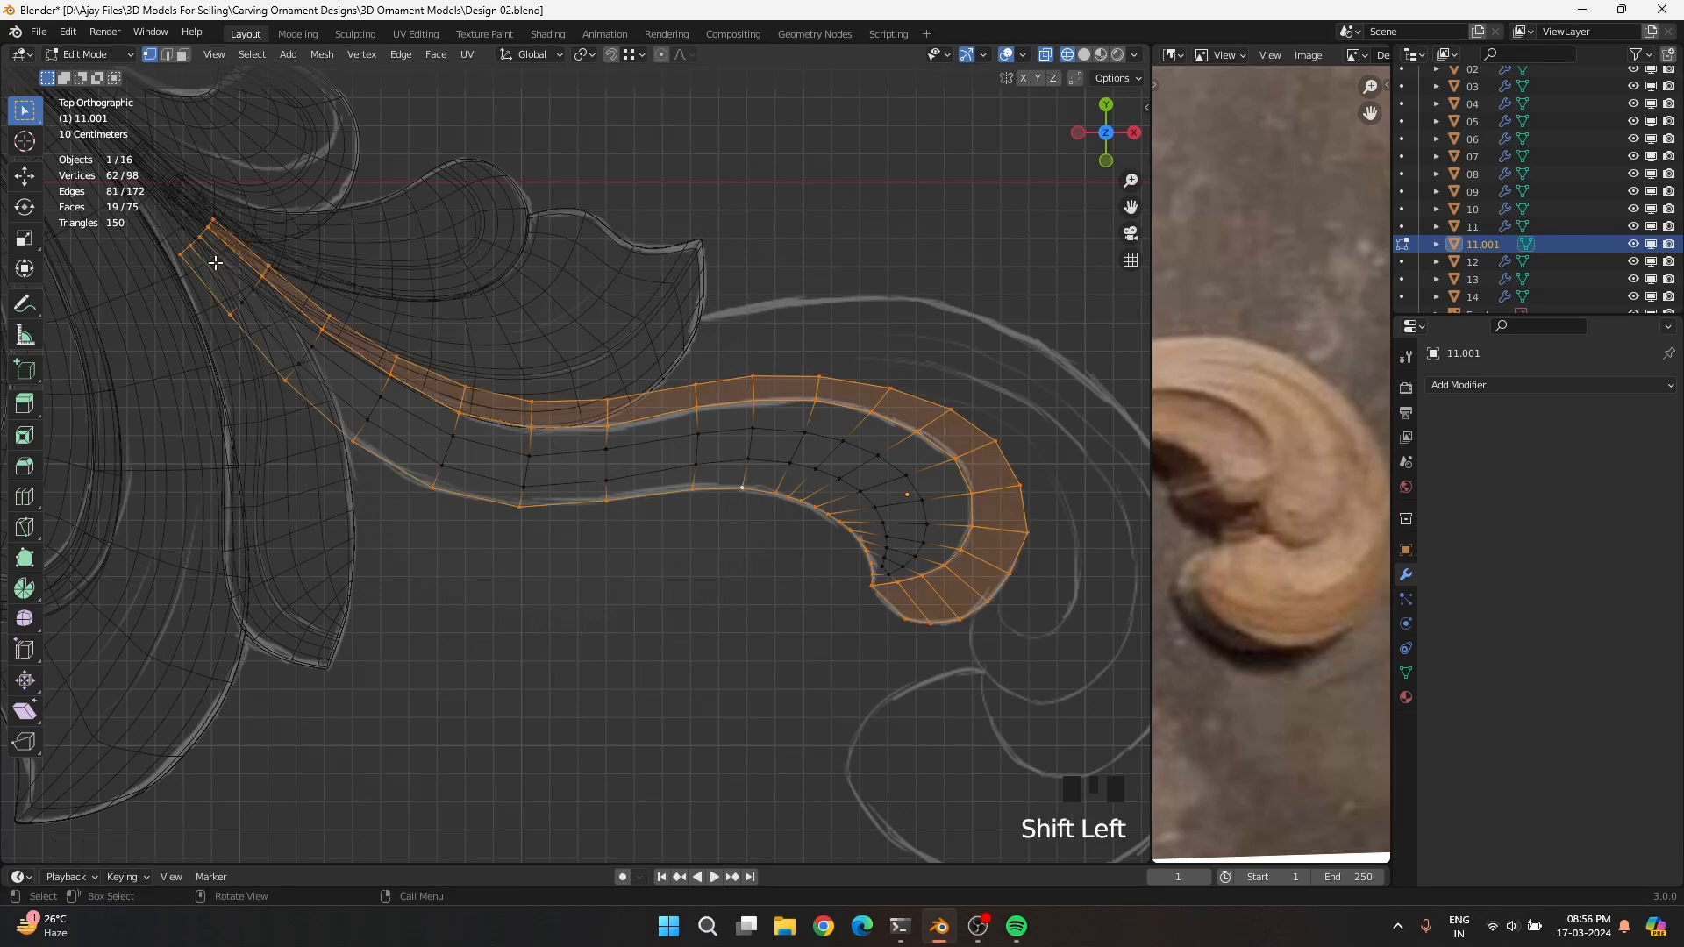
key("ctrl+i")
Undo the accidental extrusion and relax the selected inner band of the stem and curl twice
right_click(325, 387, "ctrl")
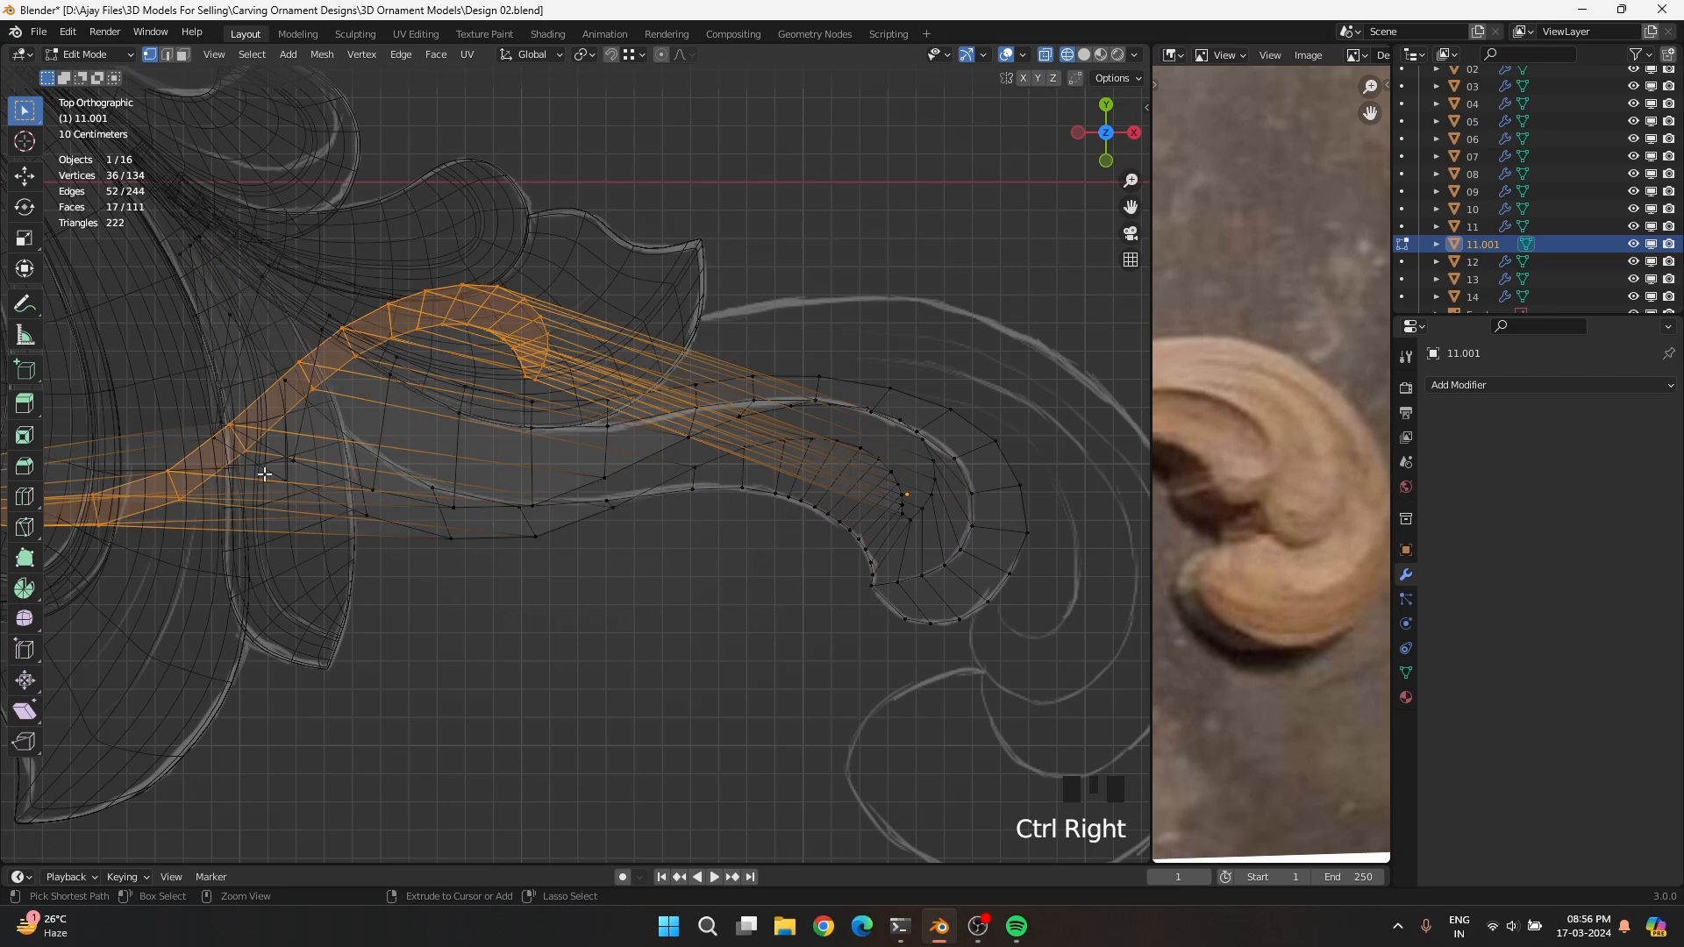
key("ctrl+z")
right_click(612, 565)
left_click(612, 565)
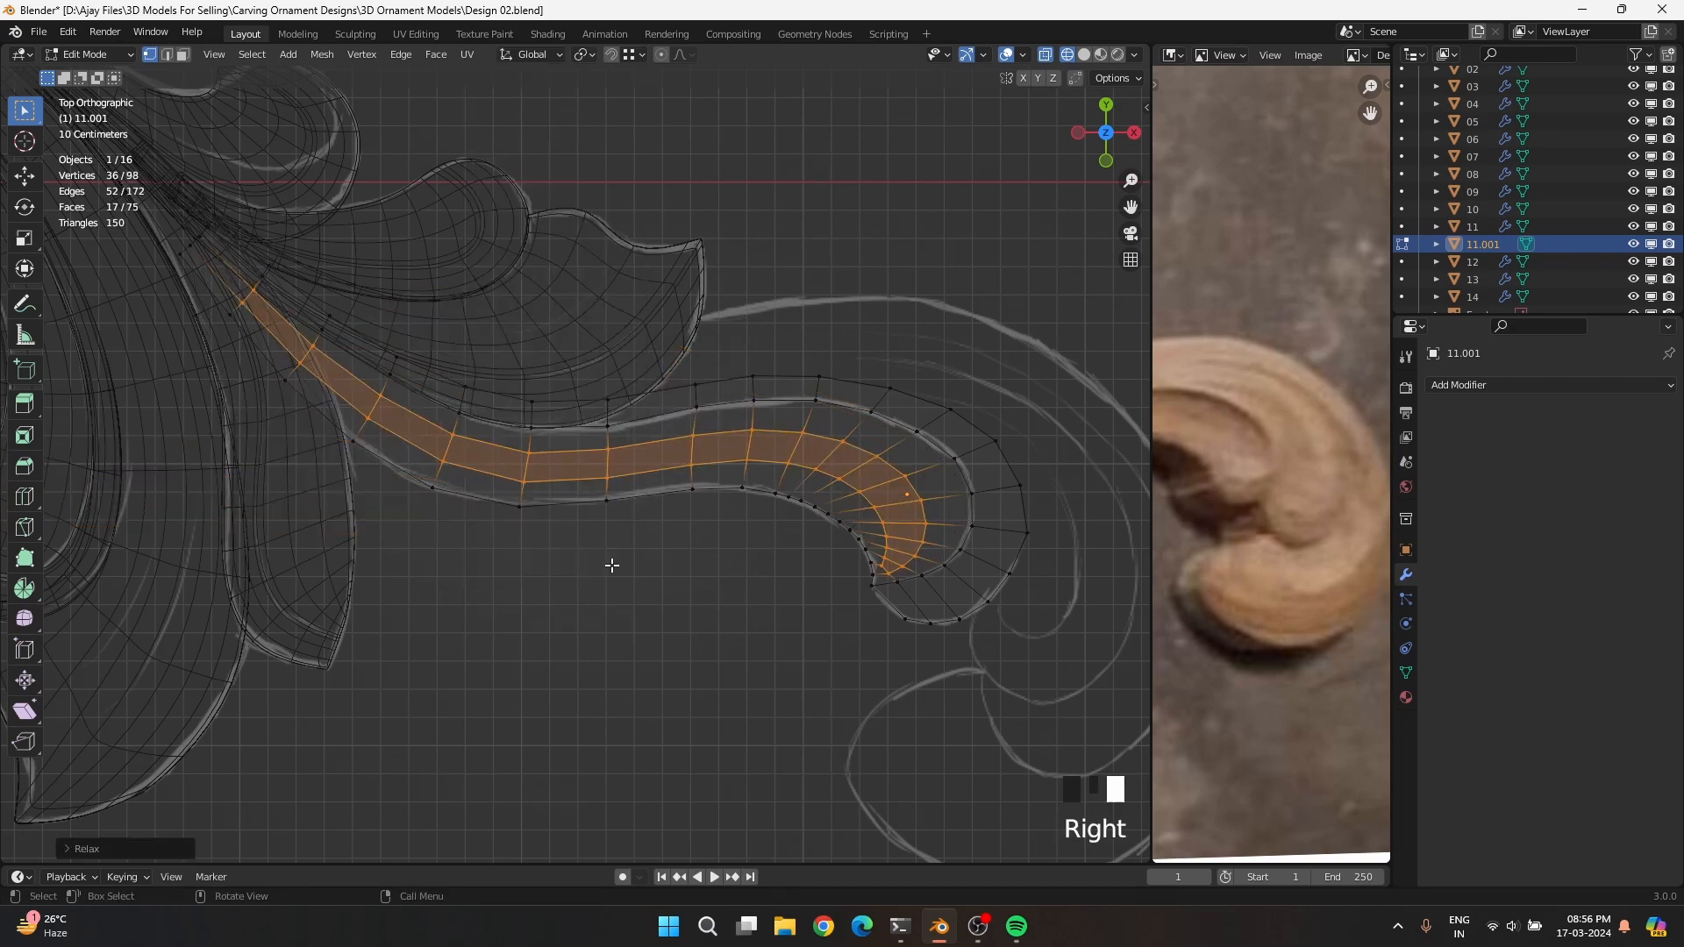
key("shift+r")
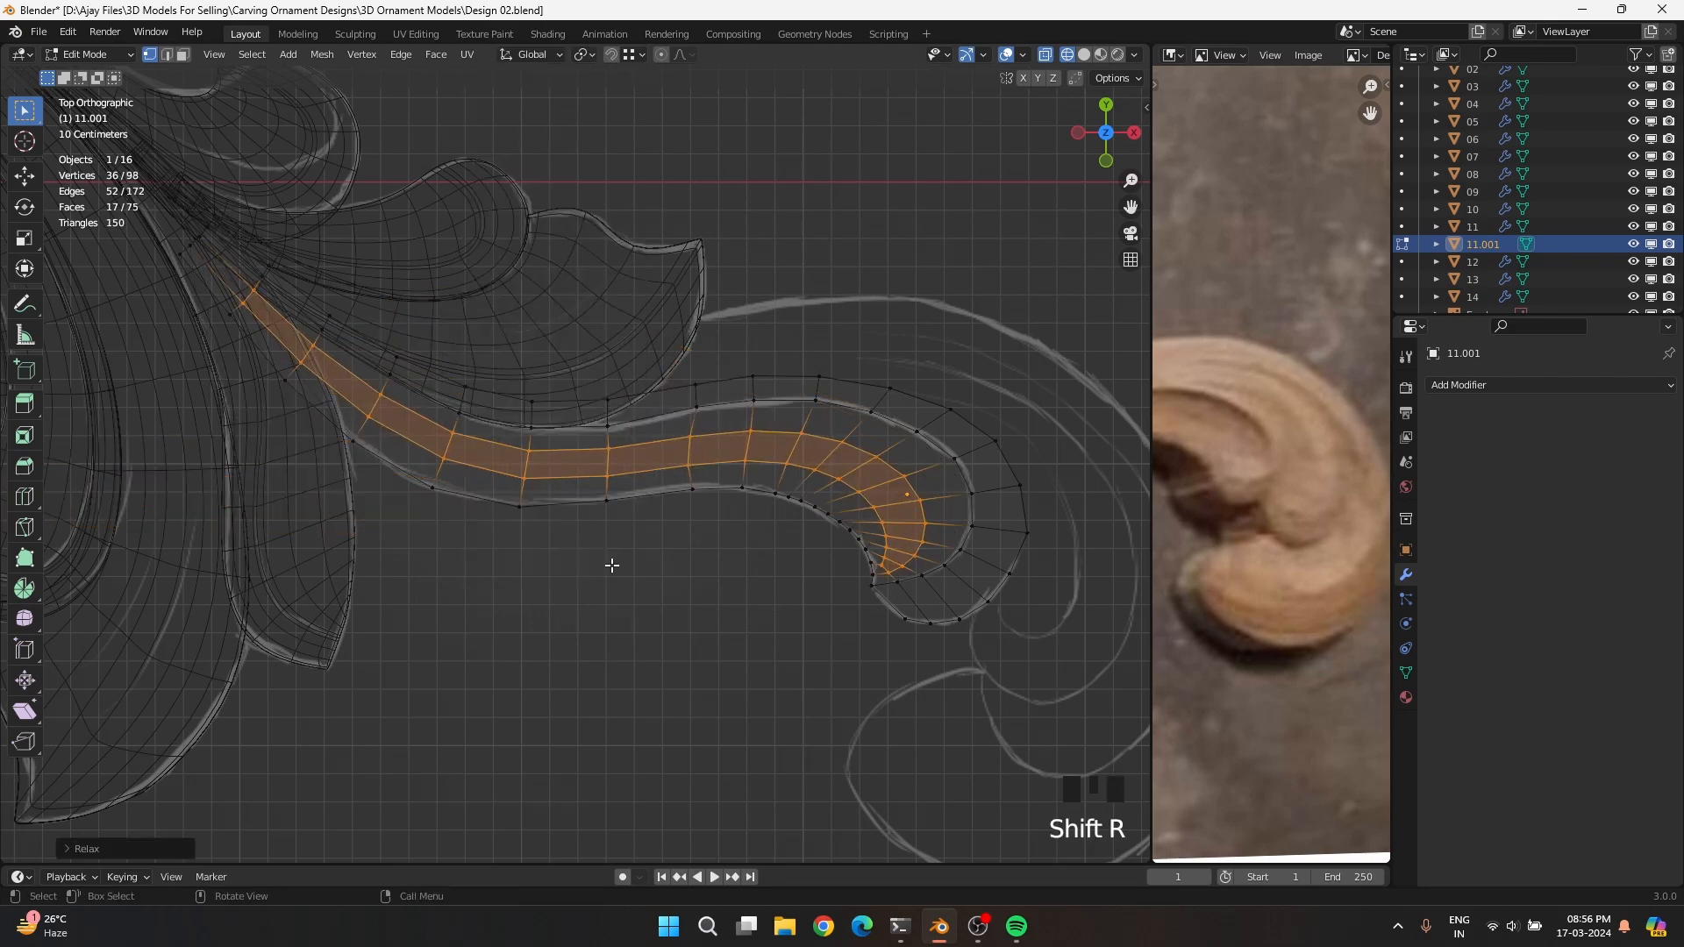
left_click(612, 564)
Shrink the selected inner band of the scroll along its normals by about 0.018 m
middle_click_drag(697, 616, 686, 500)
key("ctrl+z")
key("alt+s")
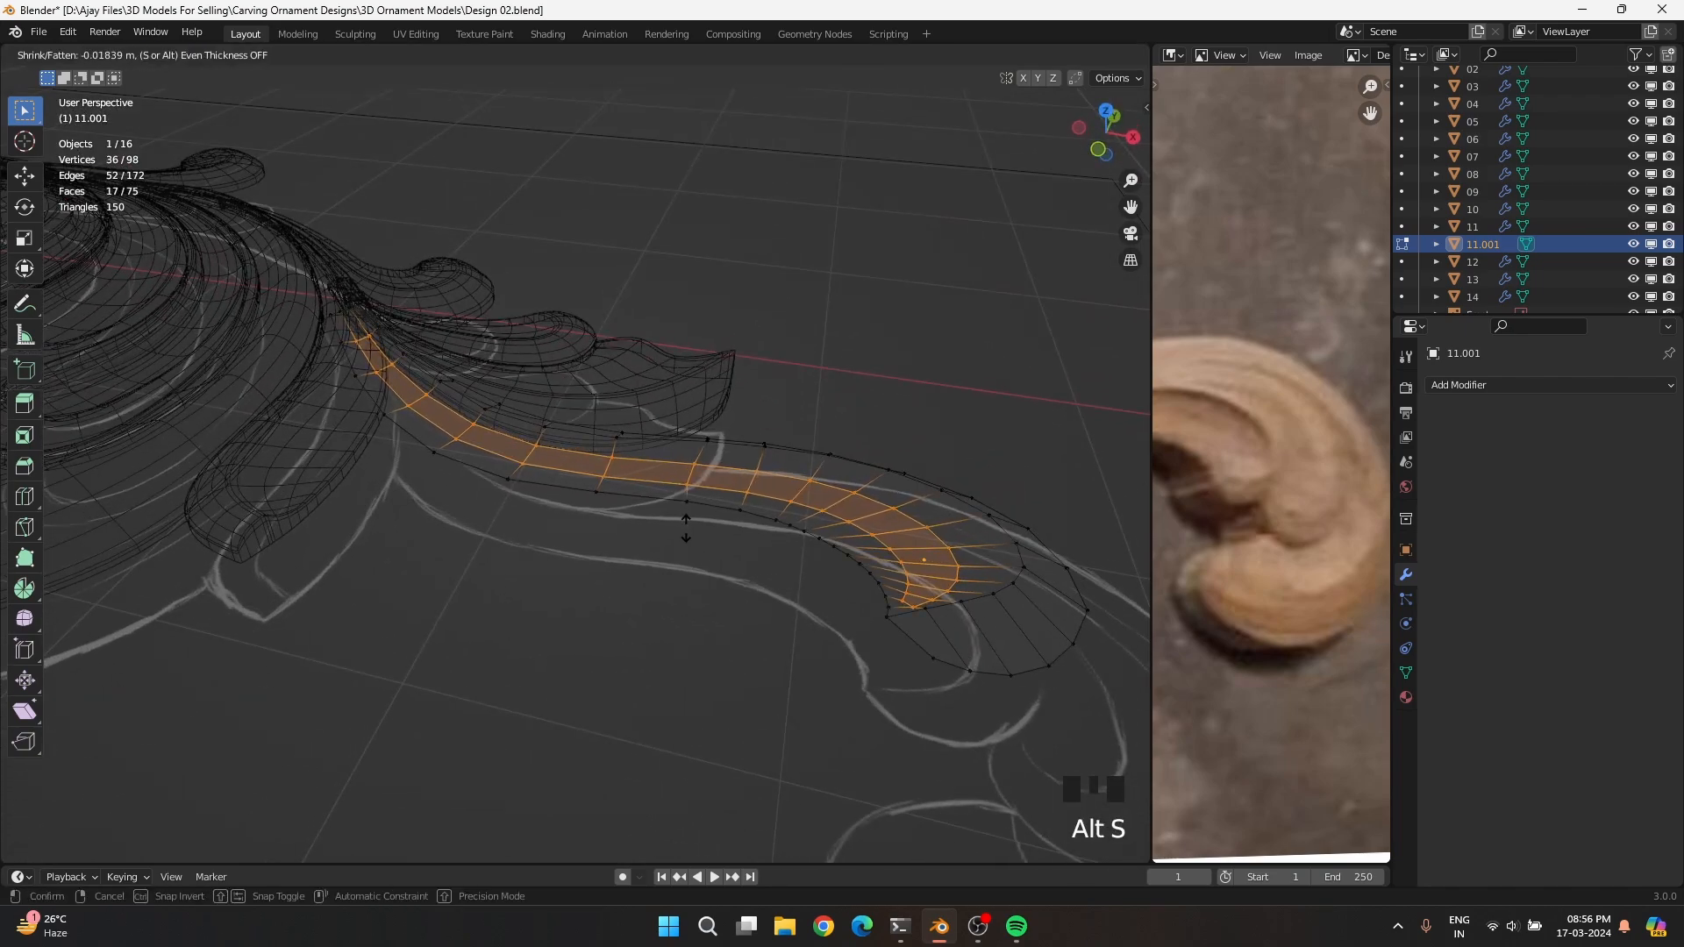
left_click(686, 527)
middle_click_drag(684, 537, 790, 534)
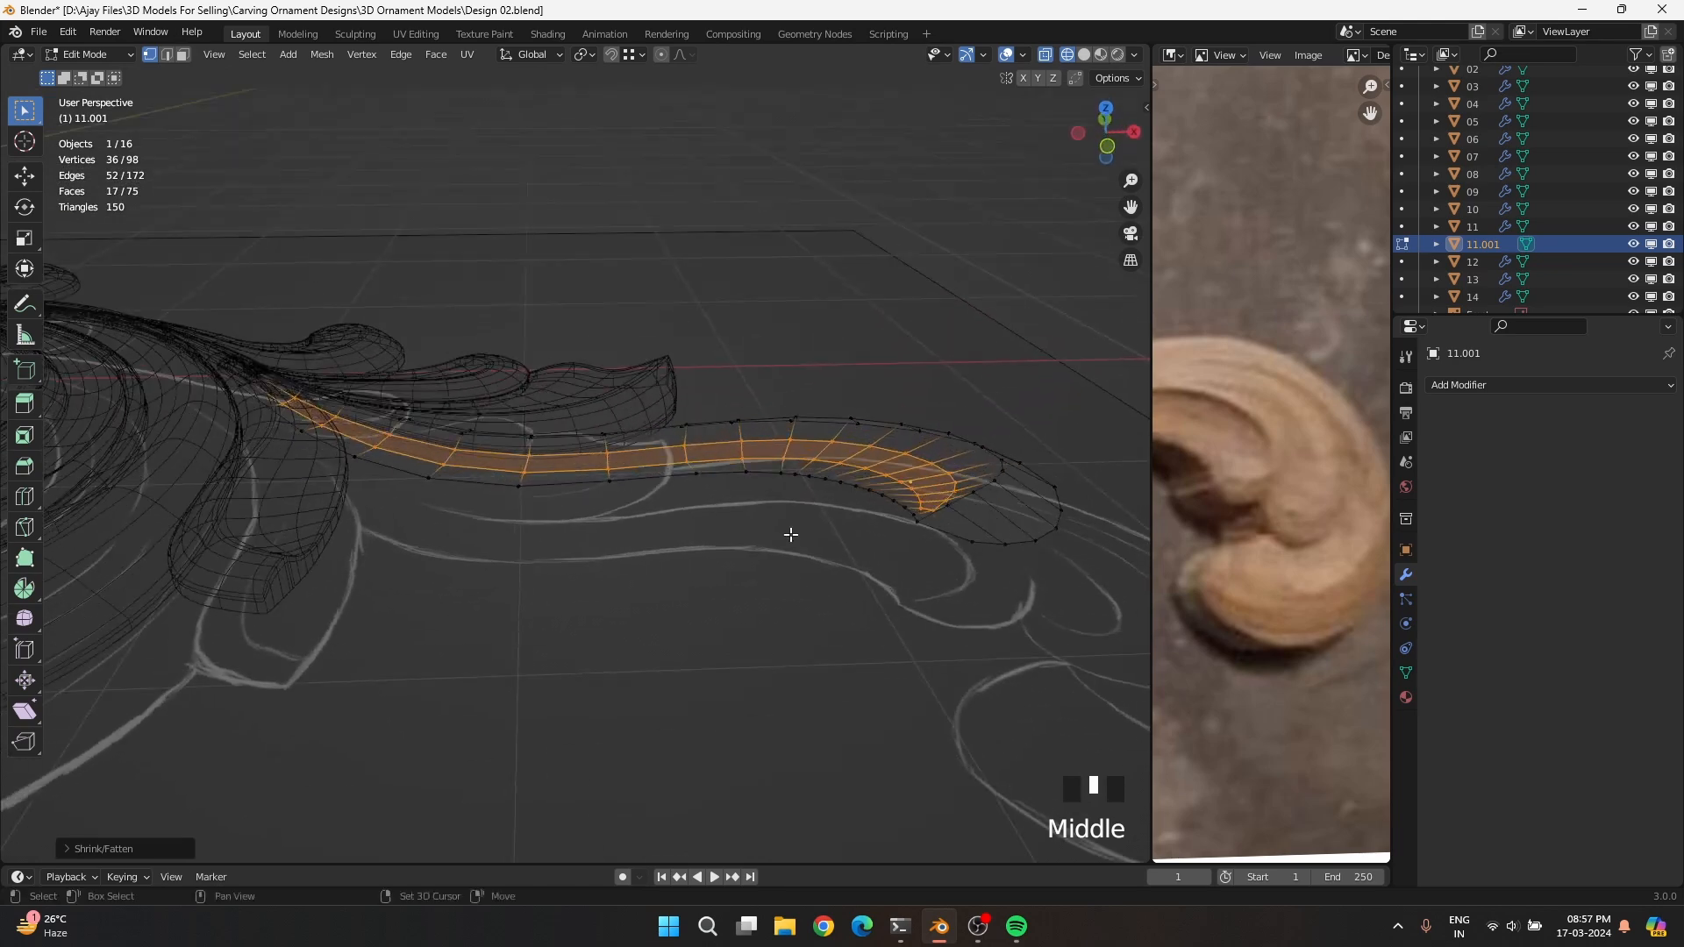
Remove one curl-tip vertex from the inner band selection and shrink the band slightly along its normals
scroll(500, 526, "up", 2)
middle_click_drag(500, 526, 700, 575, "shift")
left_click(699, 582, "ctrl")
key("alt+s")
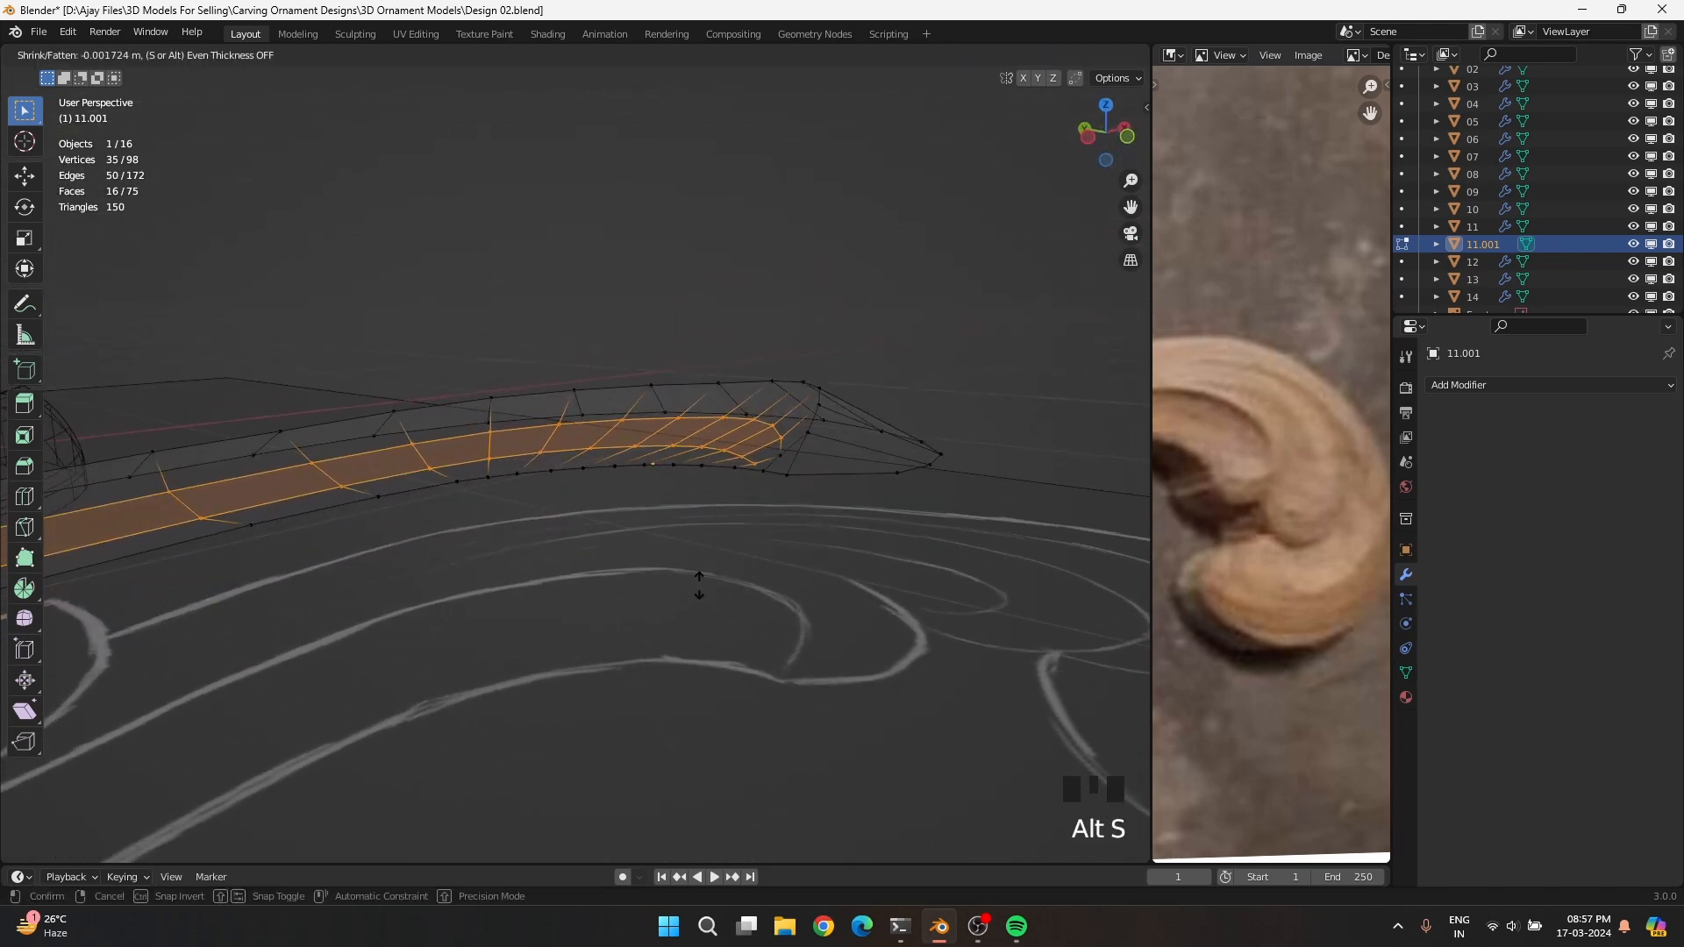
left_click(696, 576)
Deselect another inner vertex at the curl tip, shrink the remaining band slightly along its normals, and leave mesh editing
left_click(755, 461, "ctrl")
key("ctrl+z")
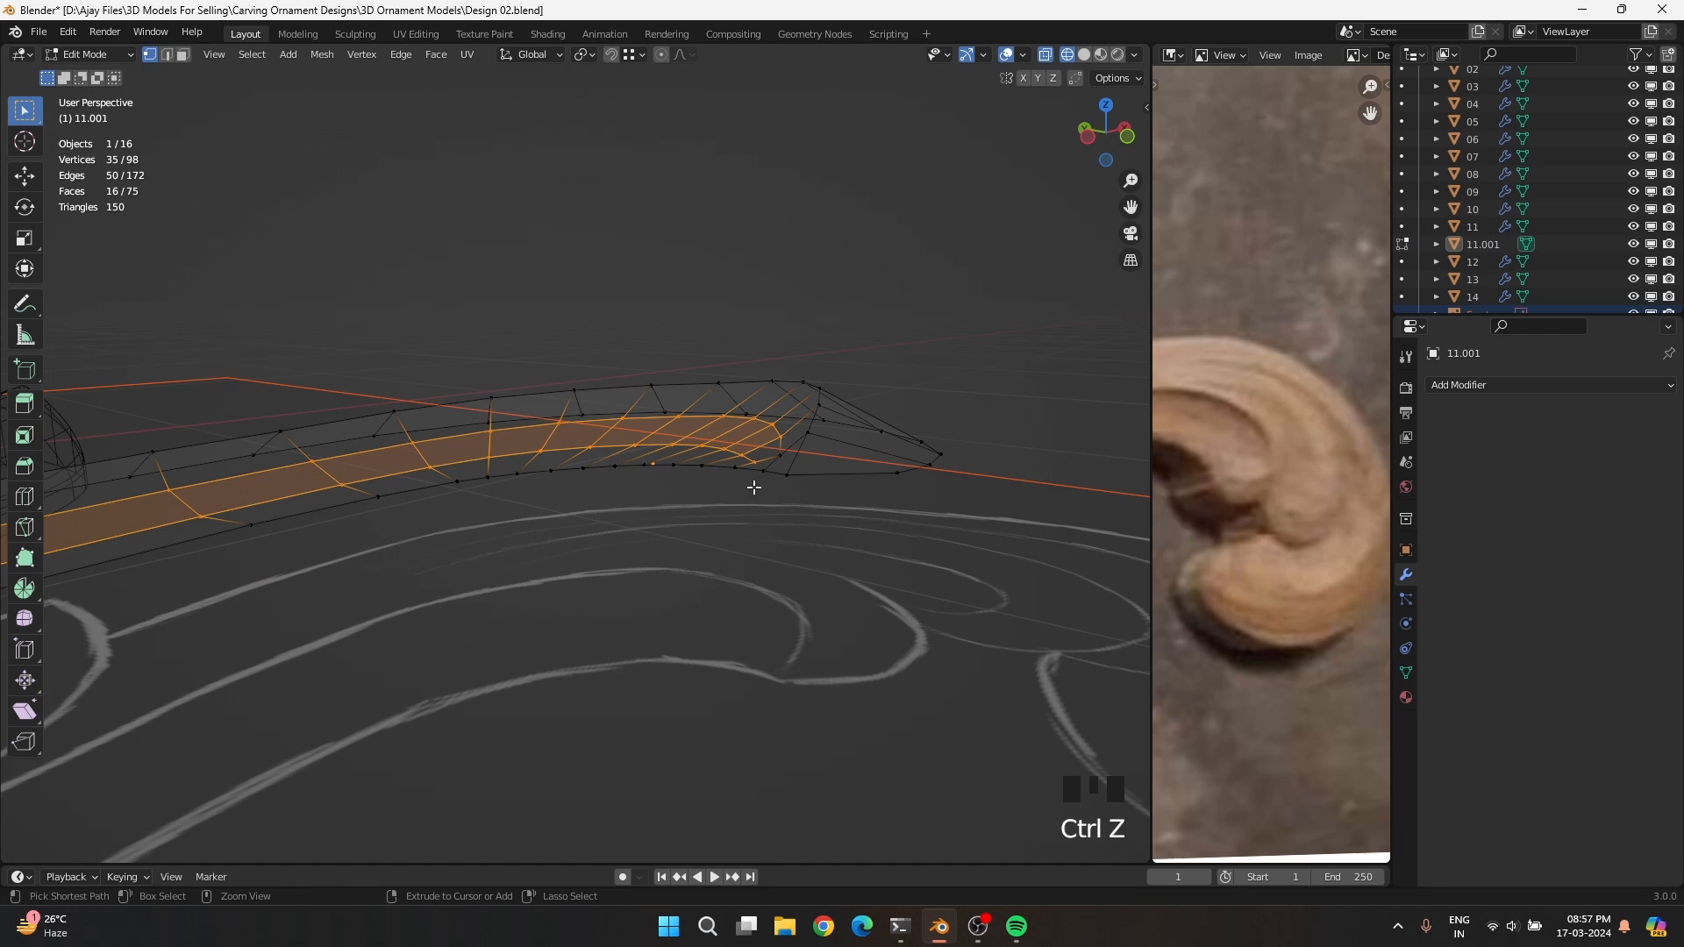
left_click(752, 462, "ctrl")
key("alt+s")
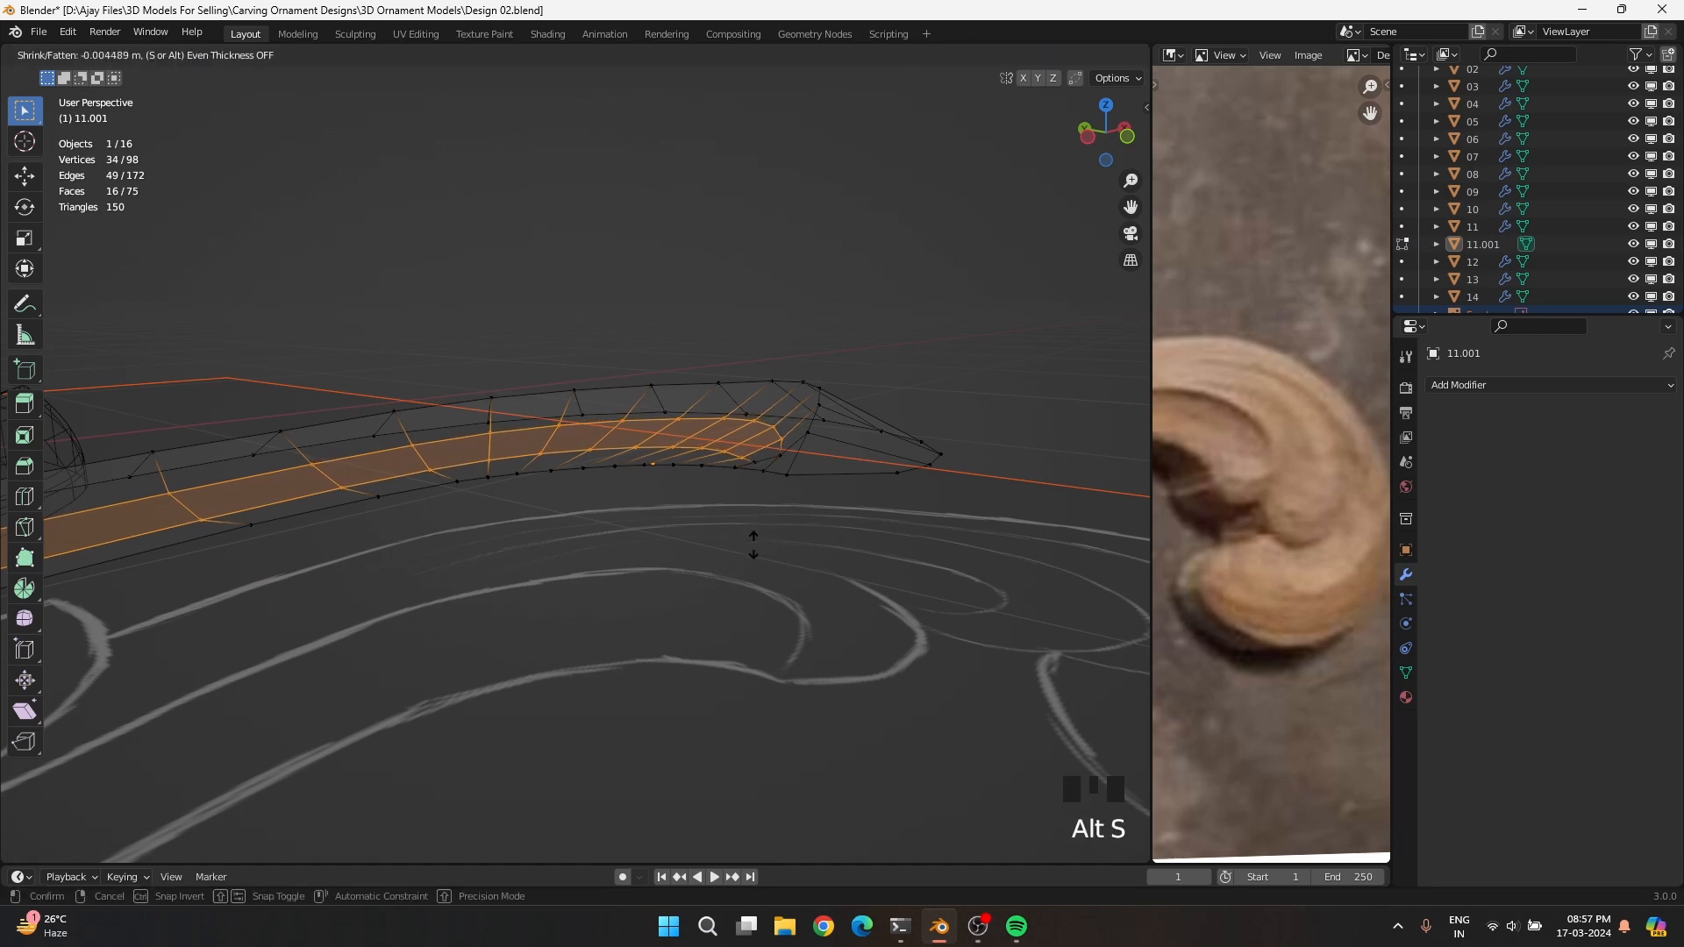
left_click(755, 549)
key("Tab")
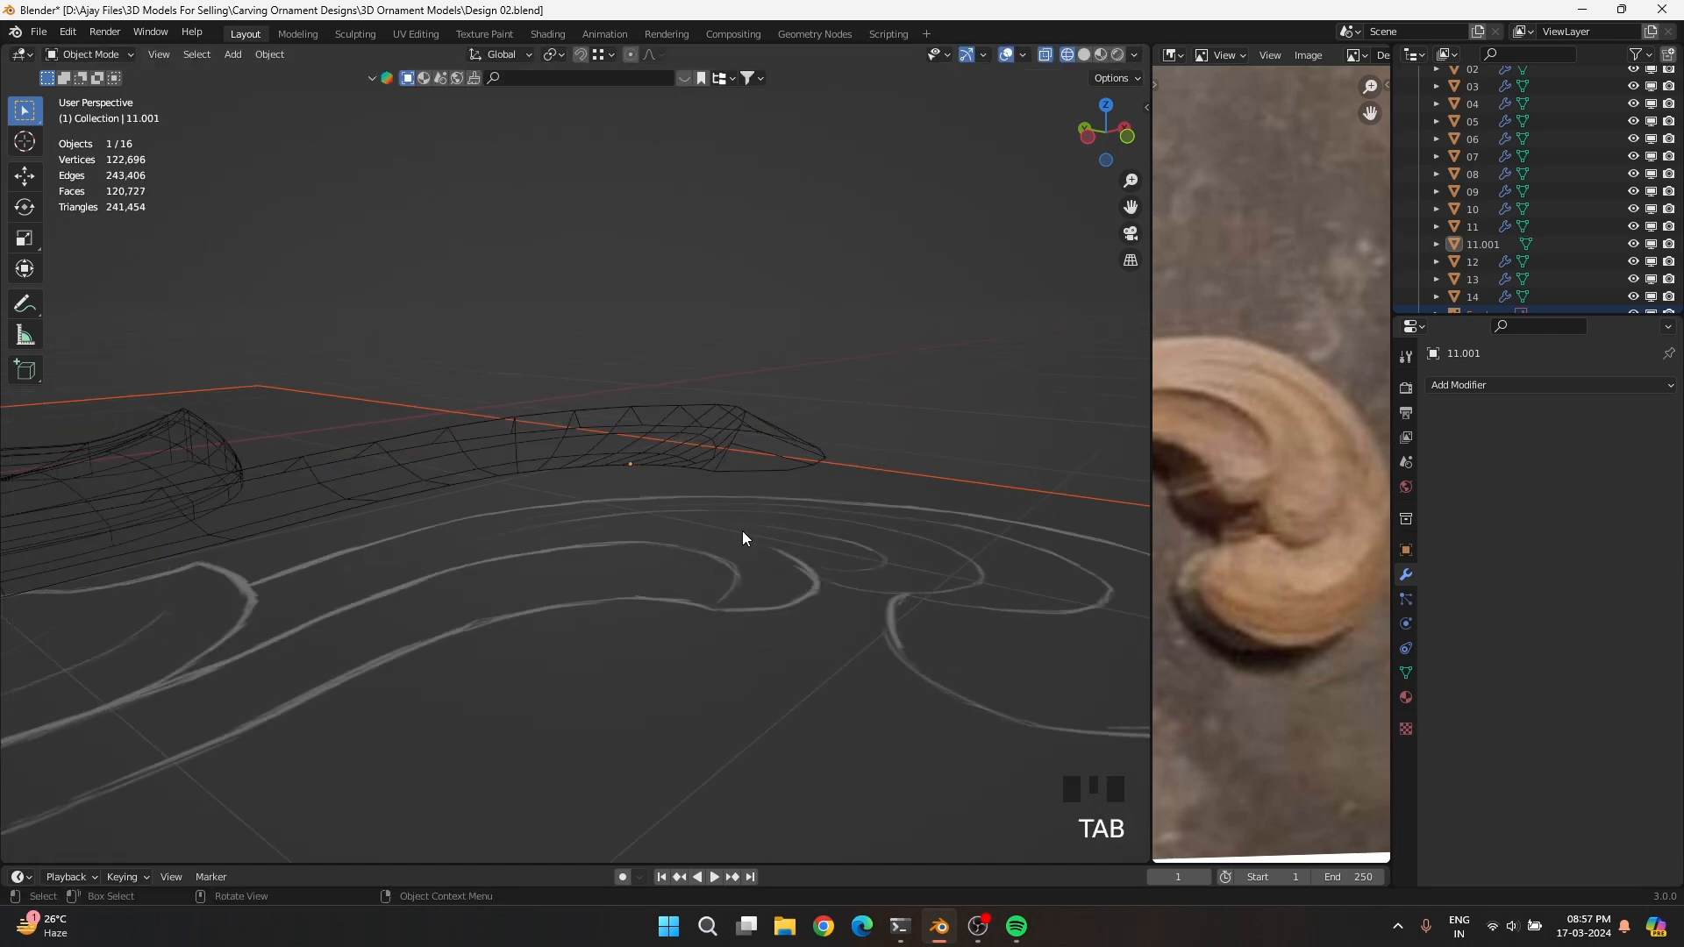
Add two evenly spaced loop cuts along the outer rim band of the scroll without sliding them
middle_click_drag(742, 529, 549, 593)
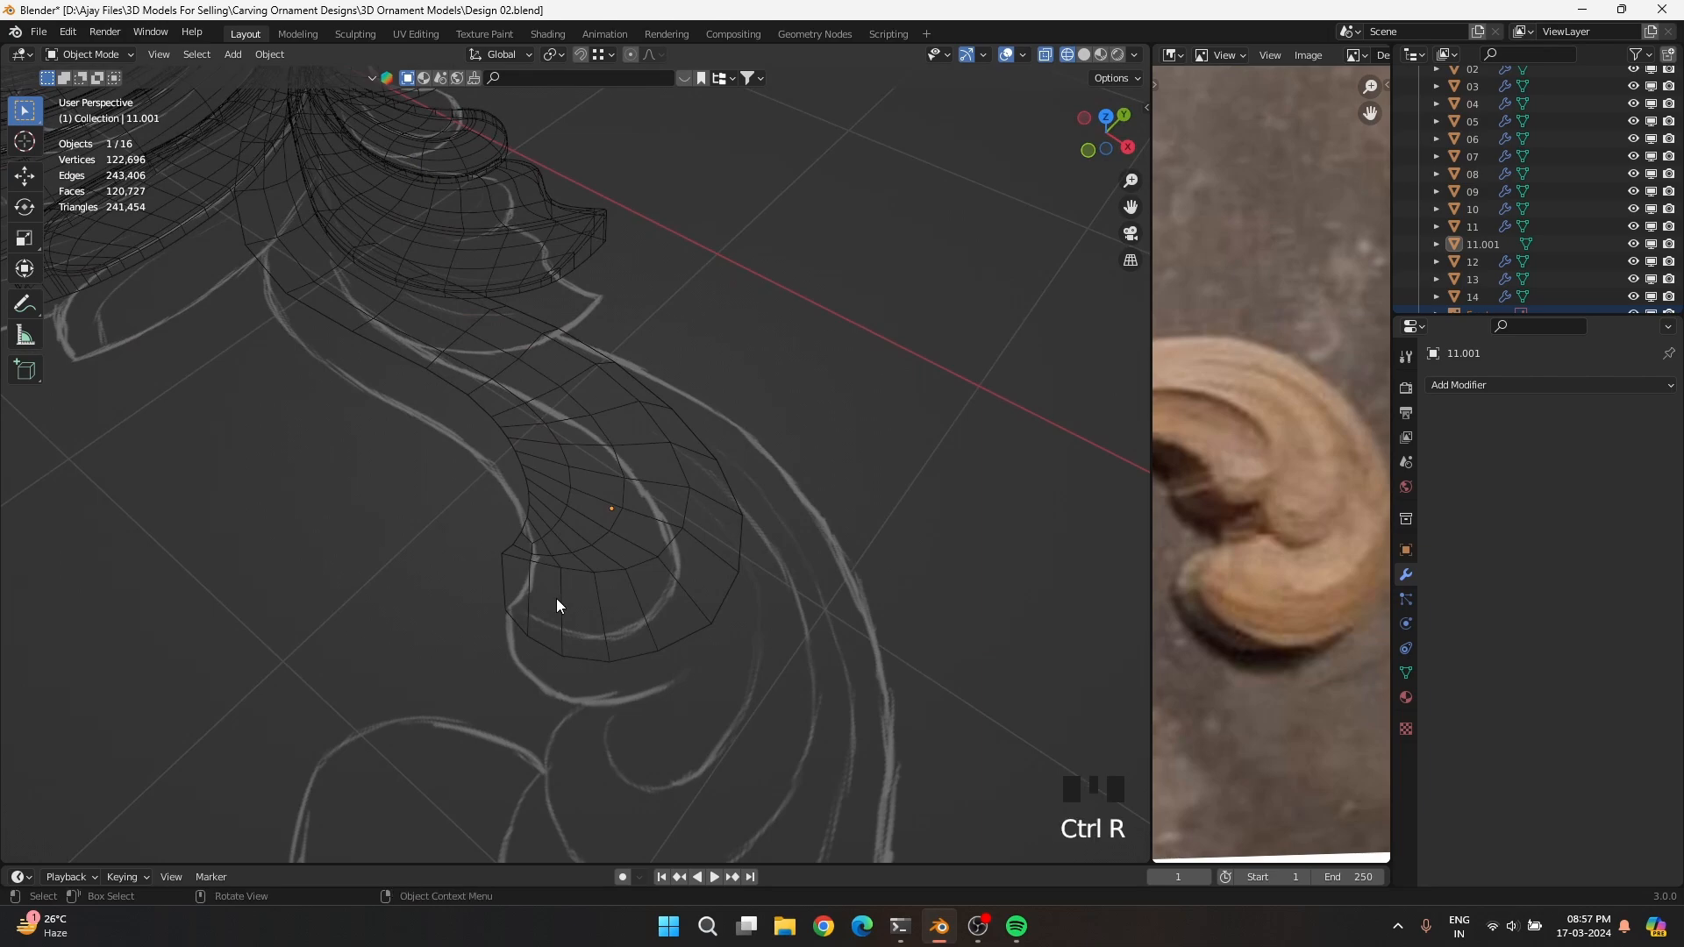
key("Tab")
key("ctrl+r")
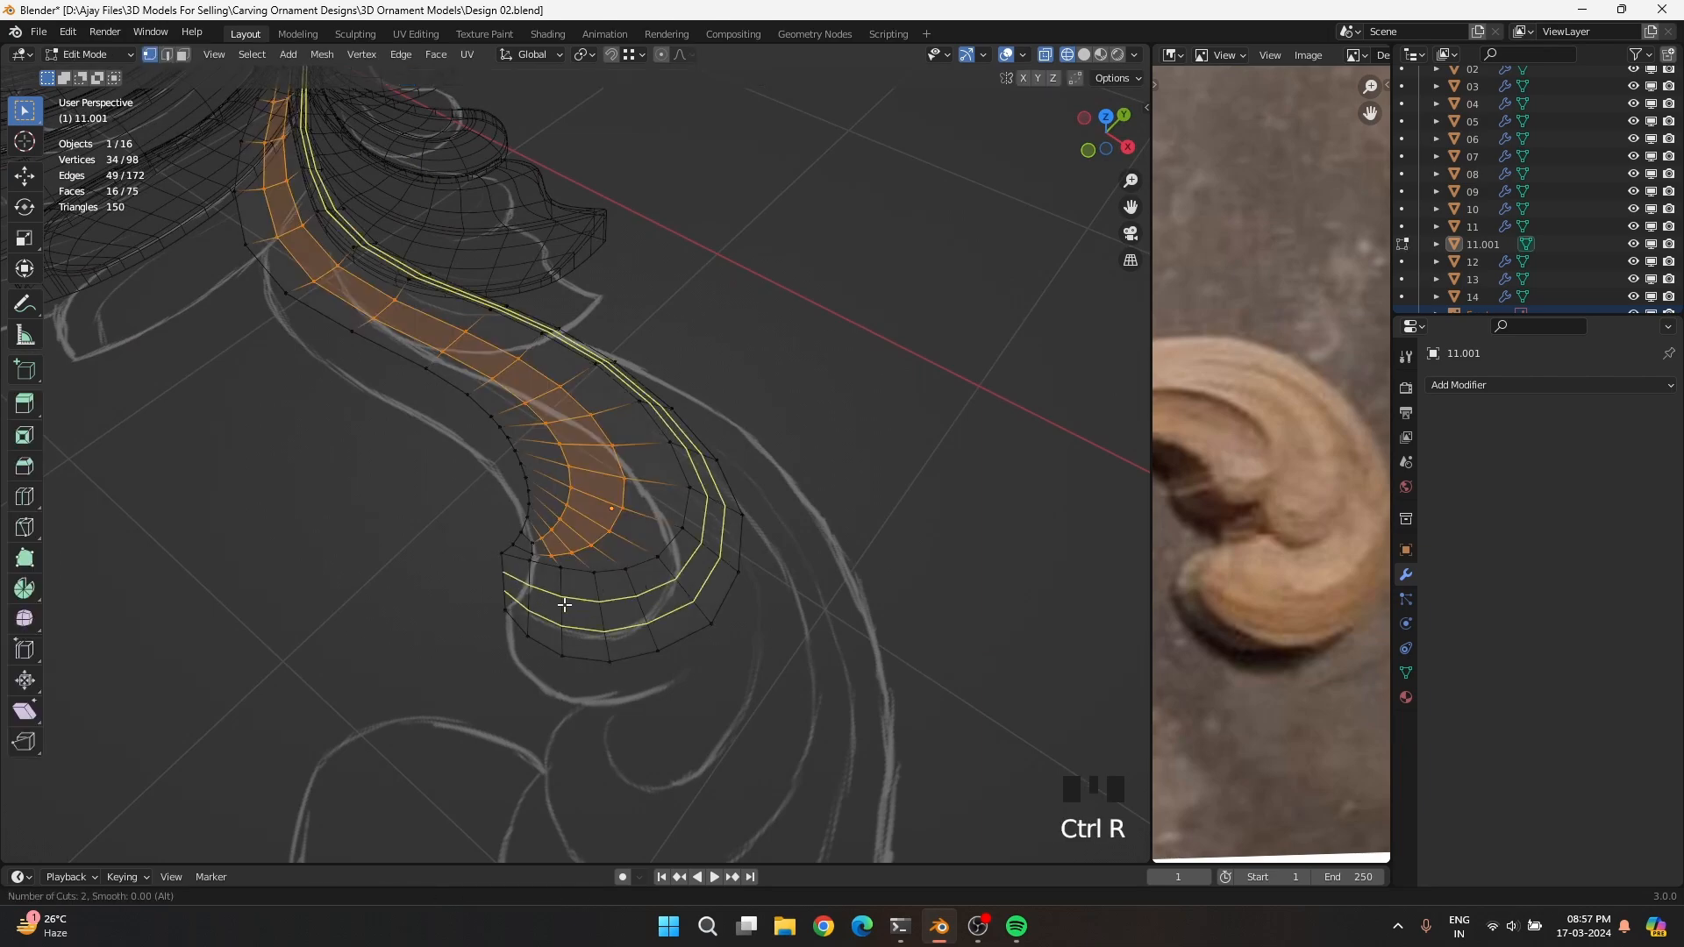
left_click(564, 605)
right_click(526, 620)
Isolate the scroll piece by hiding all other objects and resume editing its mesh
middle_click_drag(429, 492, 703, 571)
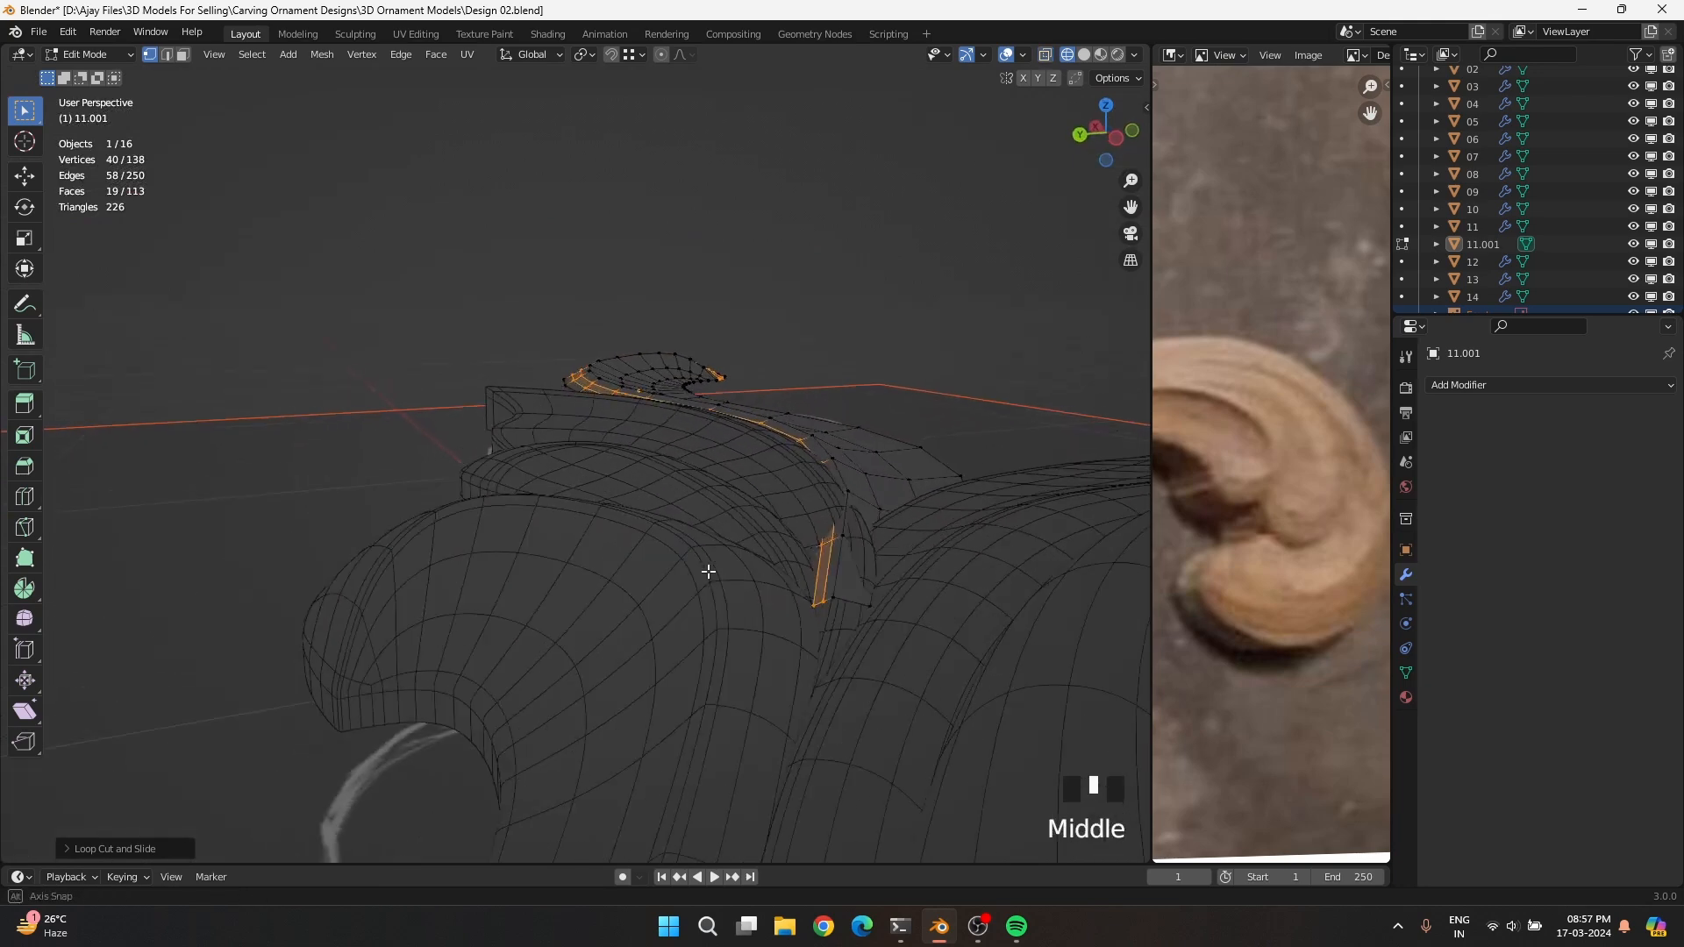
key("Tab")
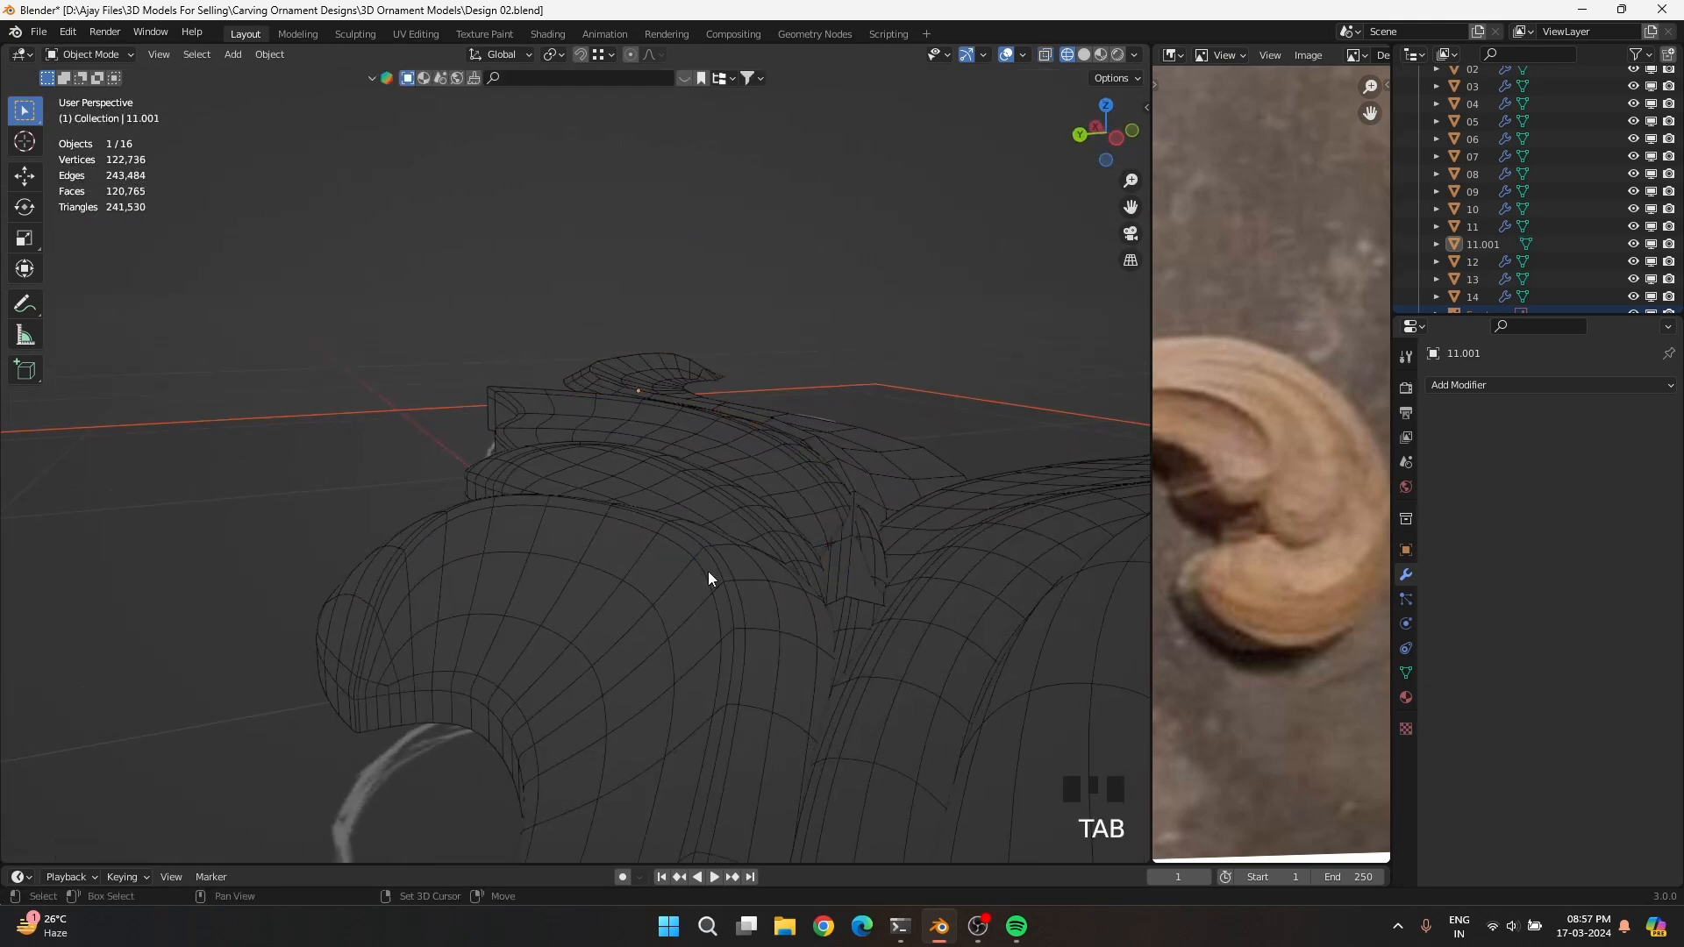
left_click(647, 353)
key("shift+h")
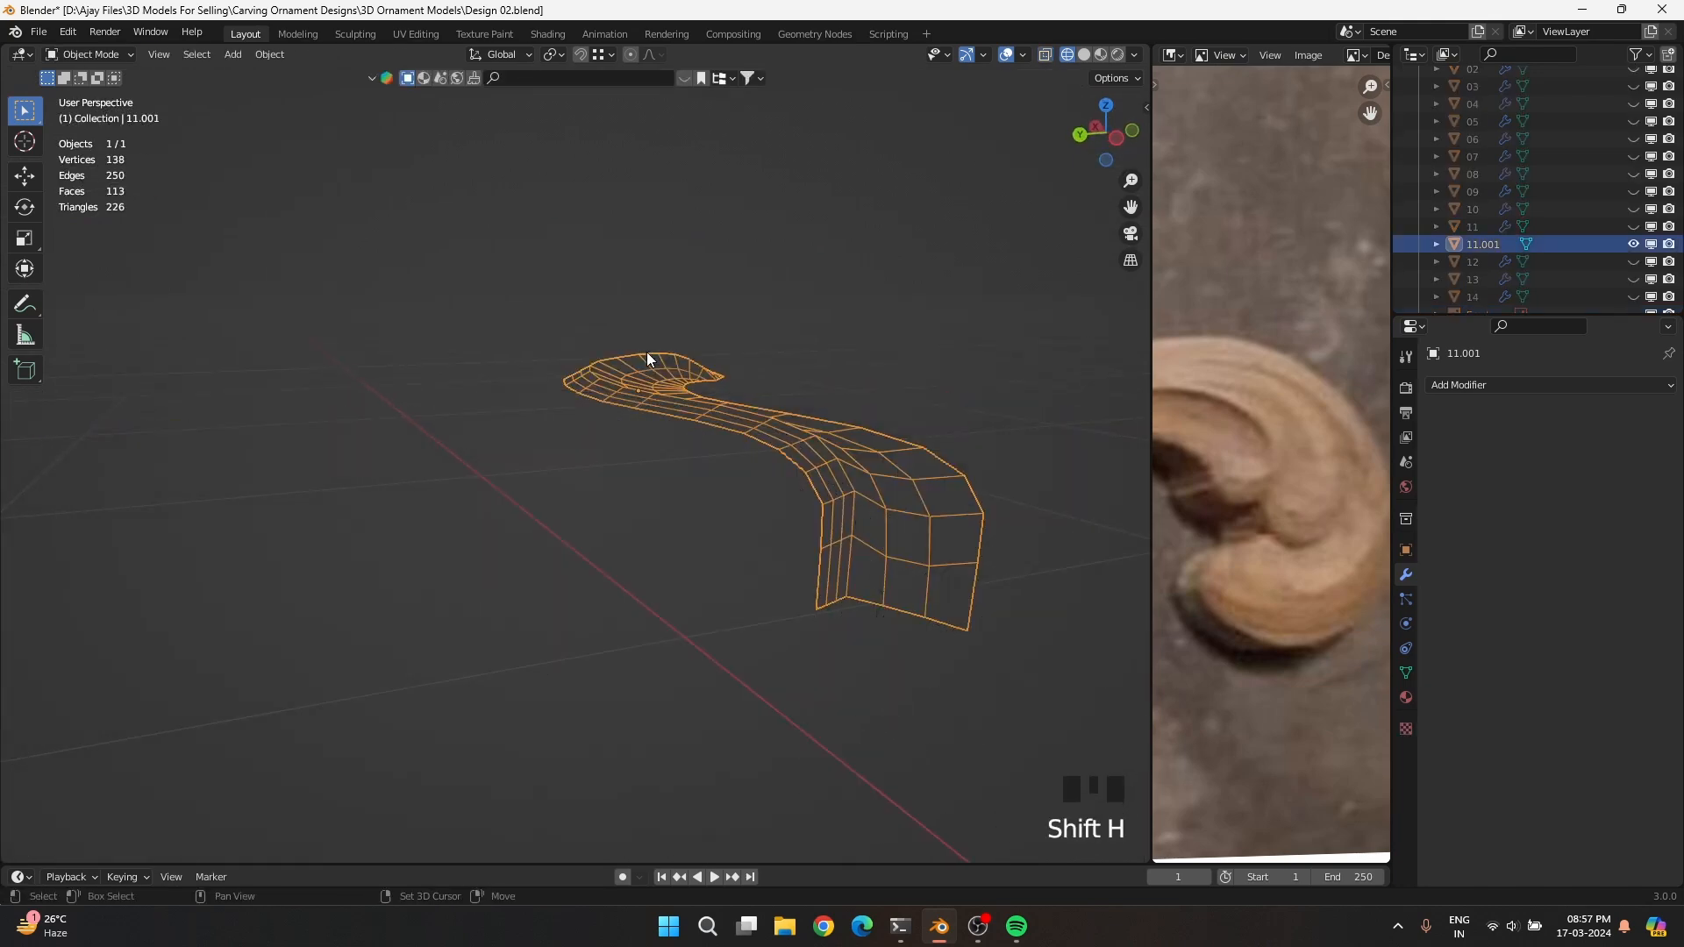
key("Tab")
middle_click_drag(646, 351, 884, 580)
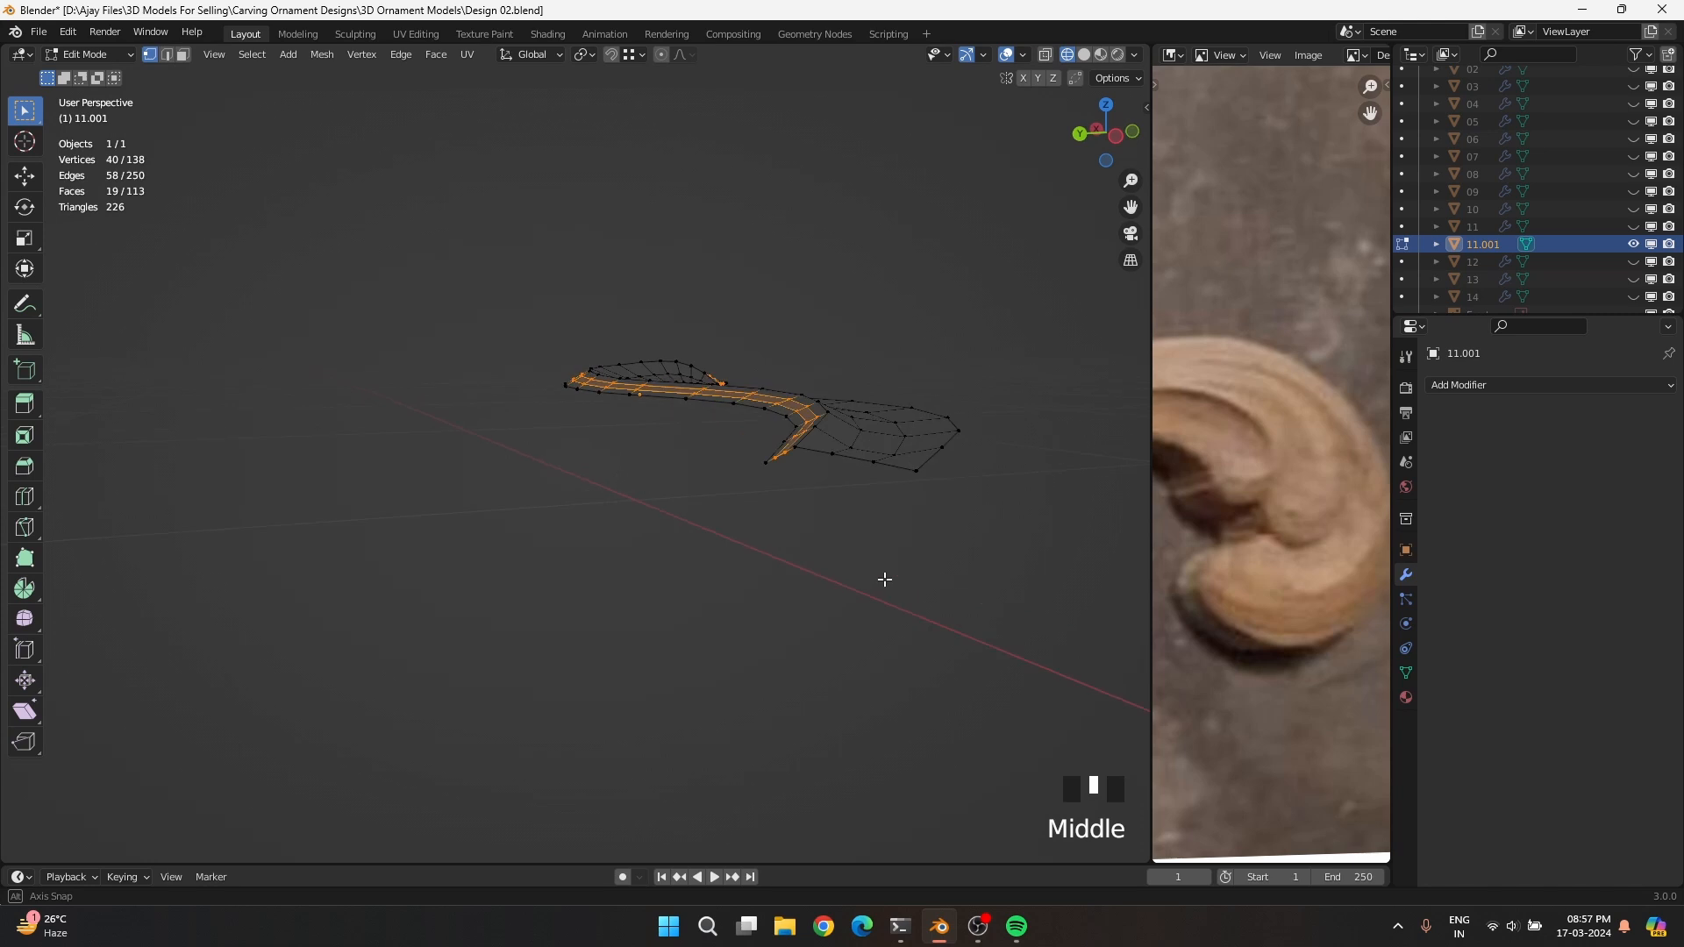
Select the two middle vertices on the scroll's leaf-end edge and adjust them along their normals with Shrink/Fatten
left_click(829, 464)
left_click(873, 473, "shift")
key("alt+s")
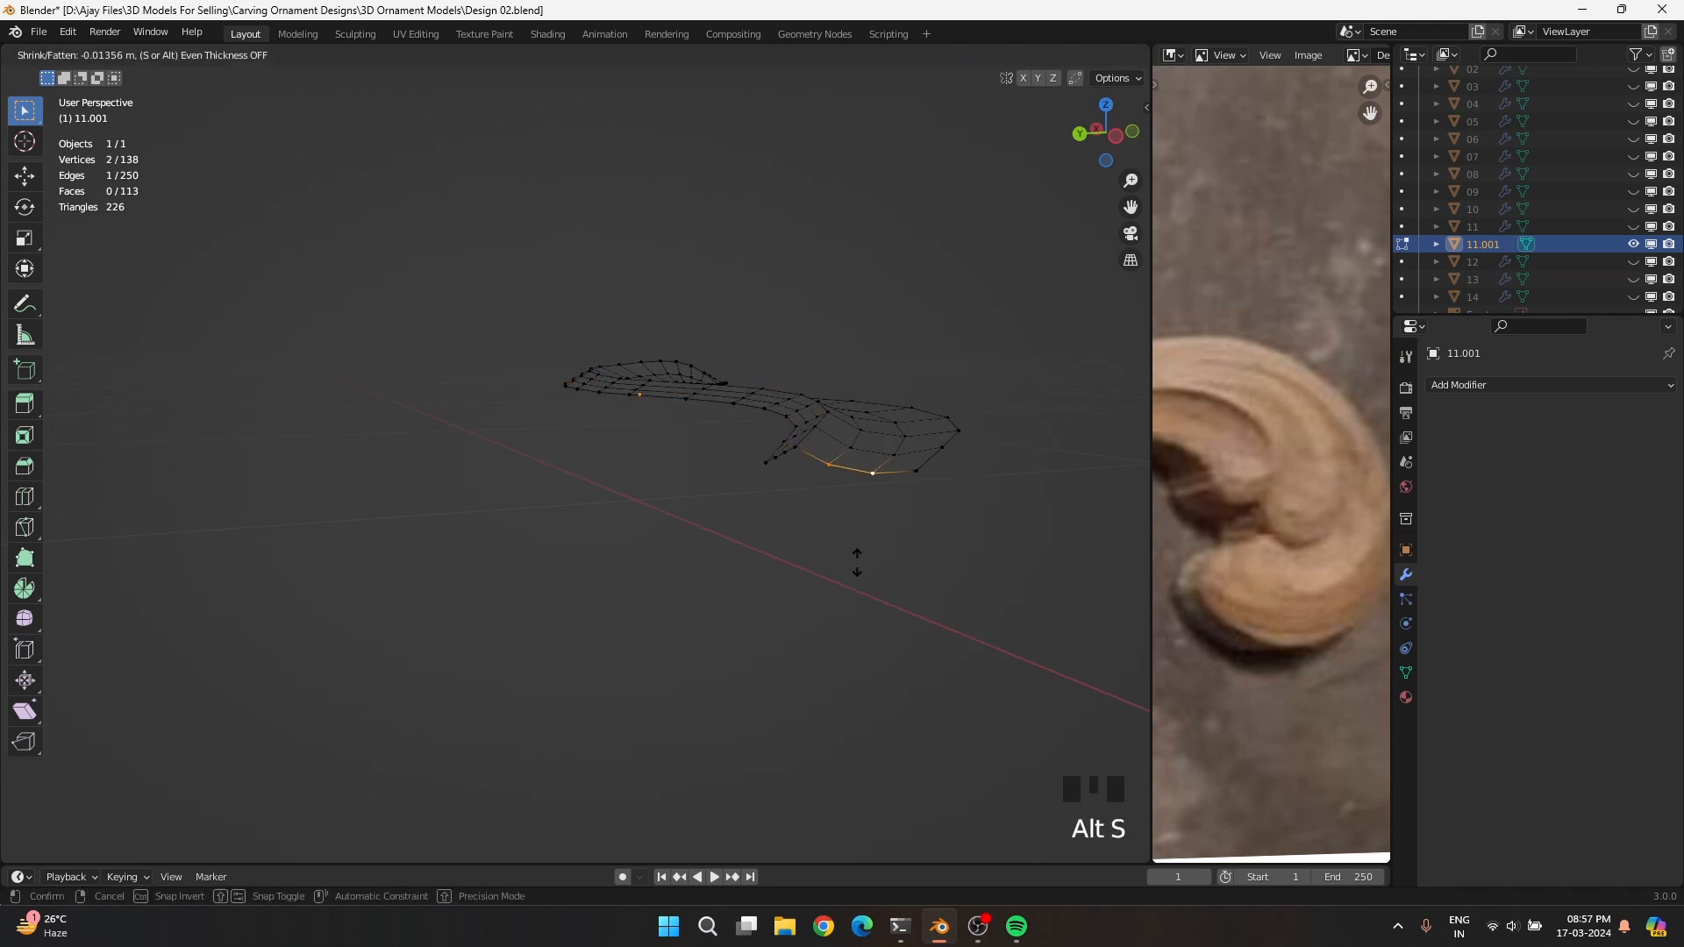
left_click(844, 518)
middle_click_drag(844, 518, 845, 514)
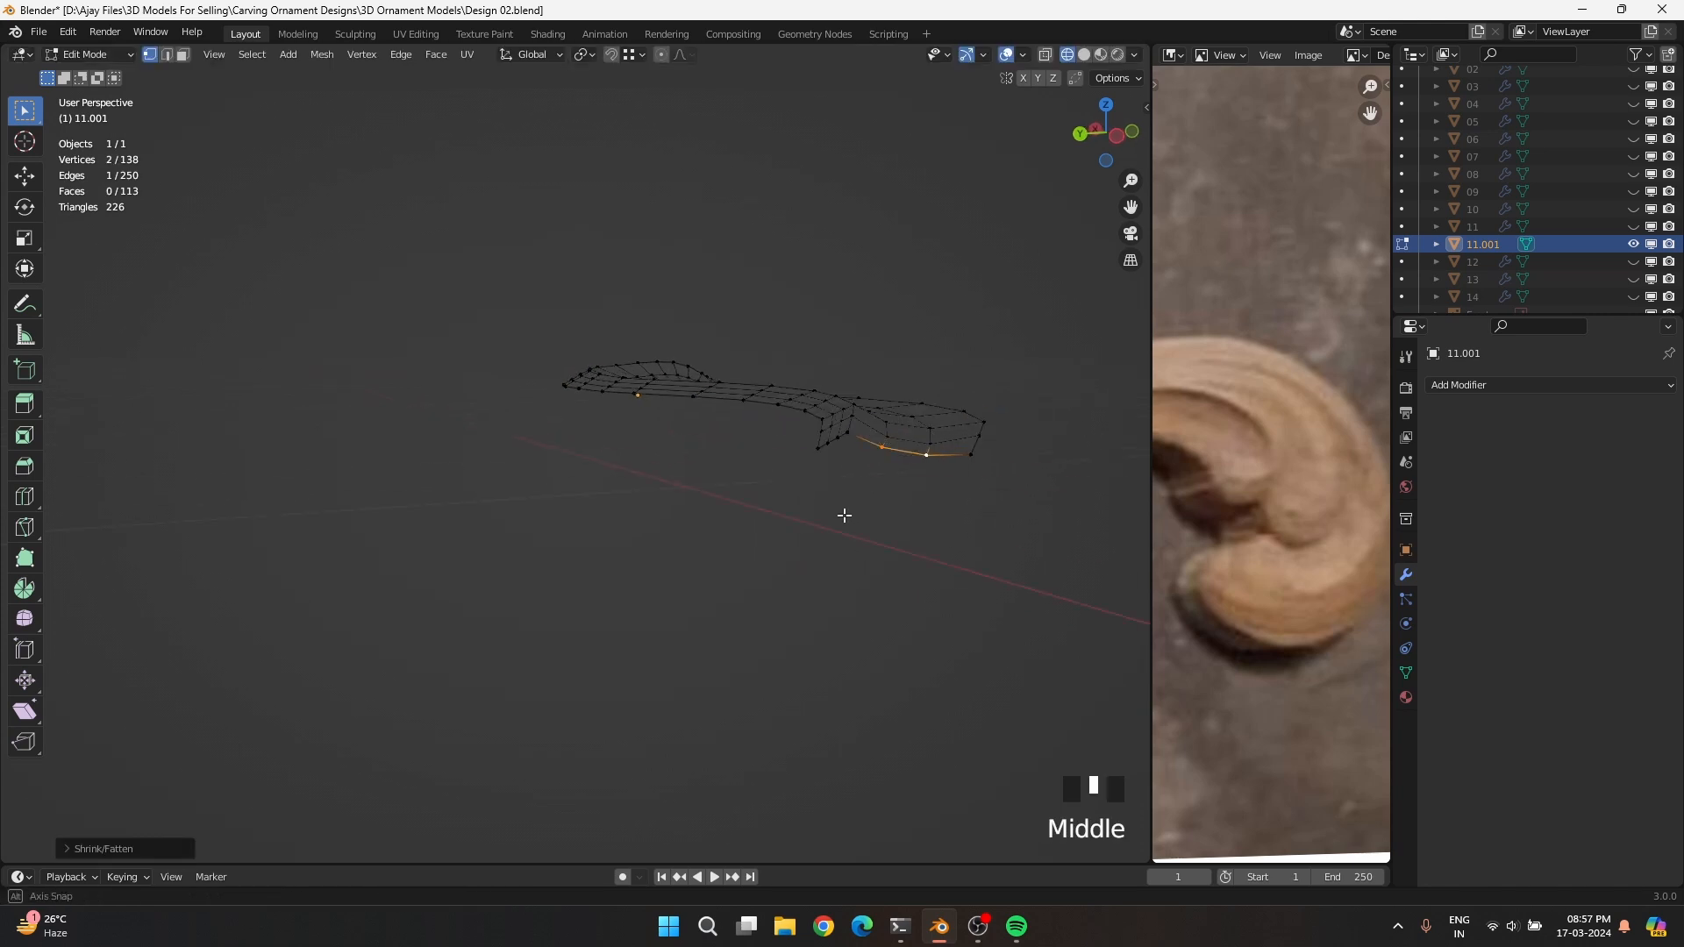
middle_click_drag(966, 460, 967, 495)
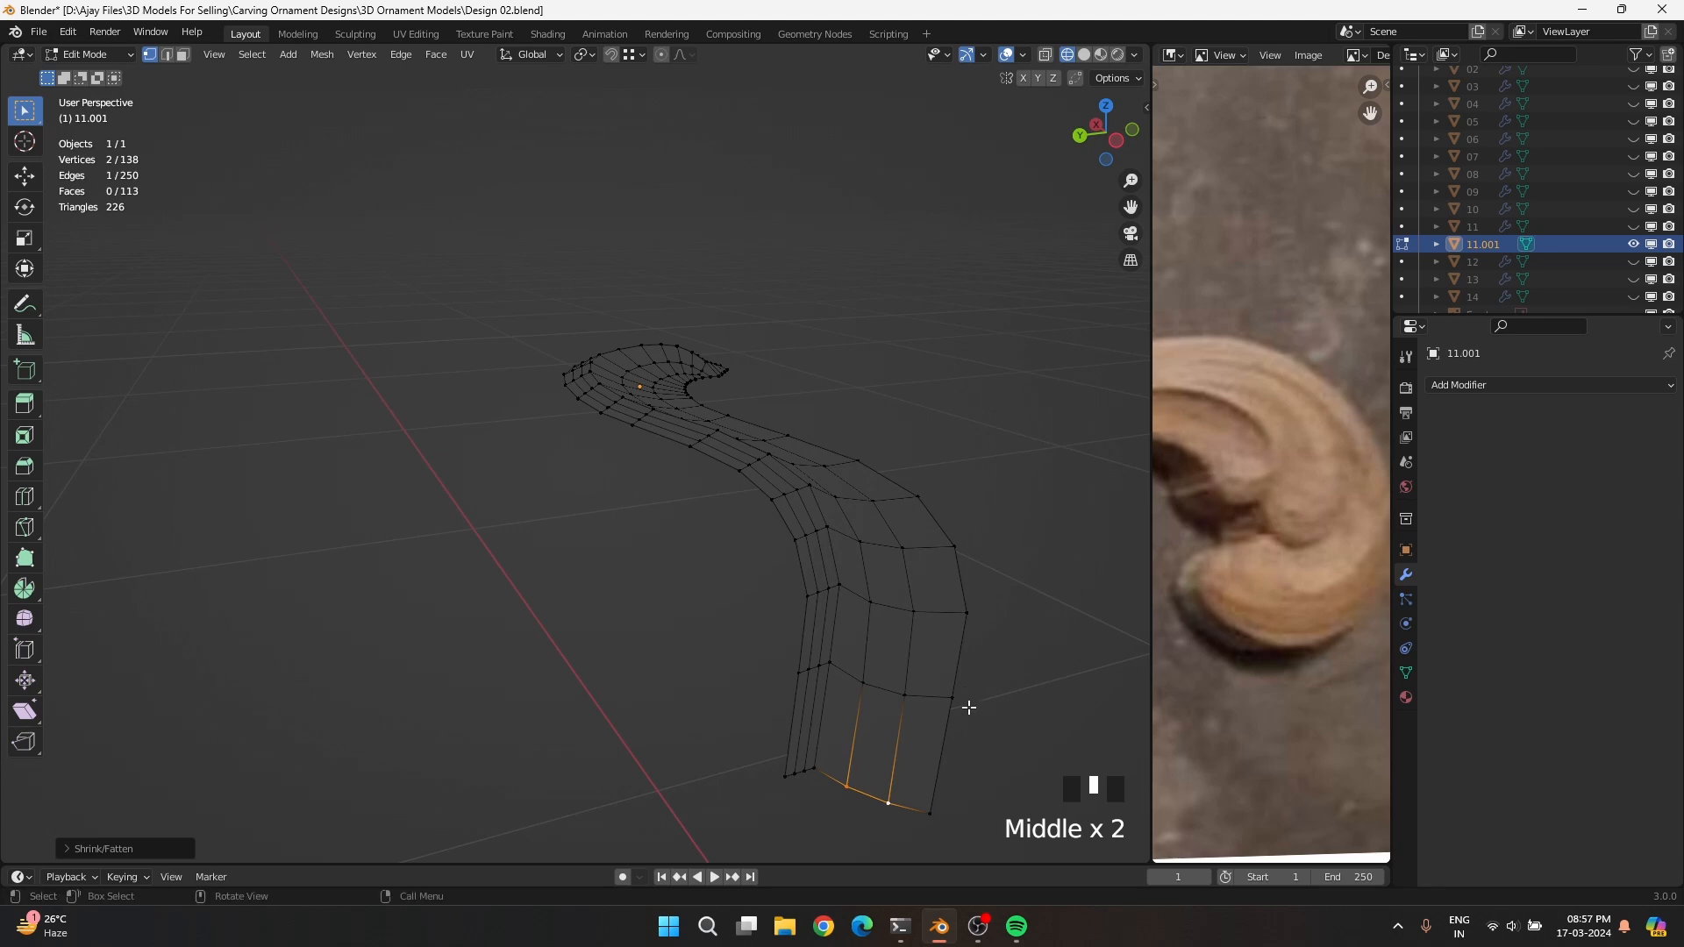
Select the two new lengthwise edge loops on the outer rim band in edge mode and push them outward with Shrink/Fatten
left_click(805, 756)
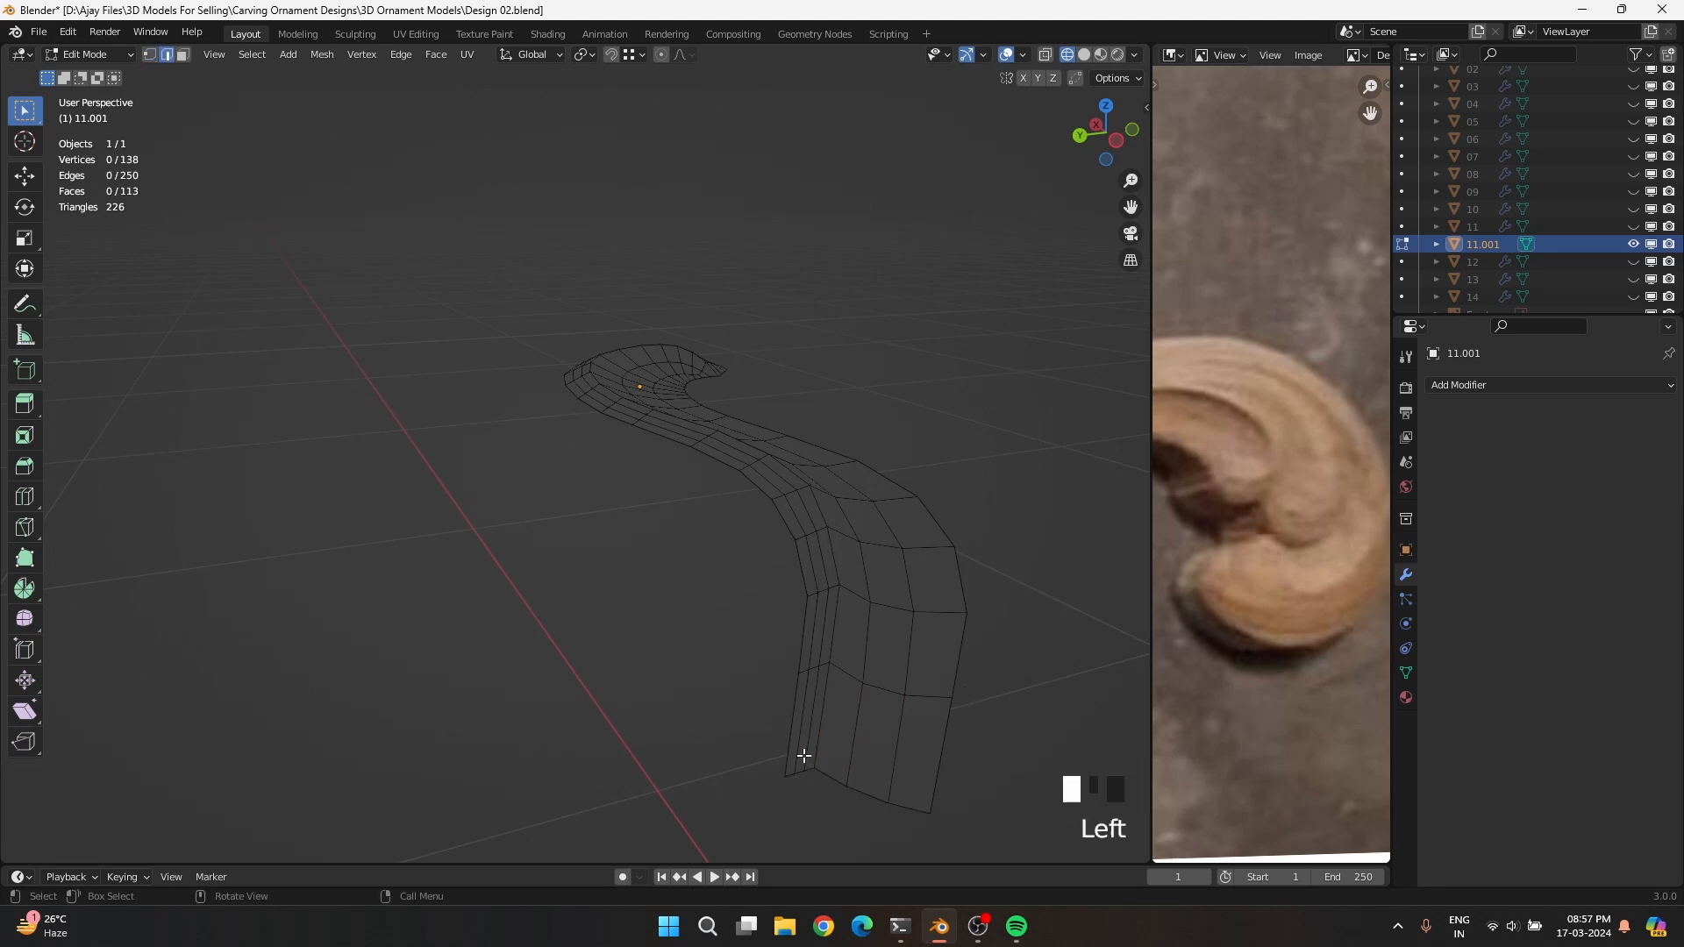
left_click(803, 755, "alt+shift")
left_click(801, 752, "alt+shift")
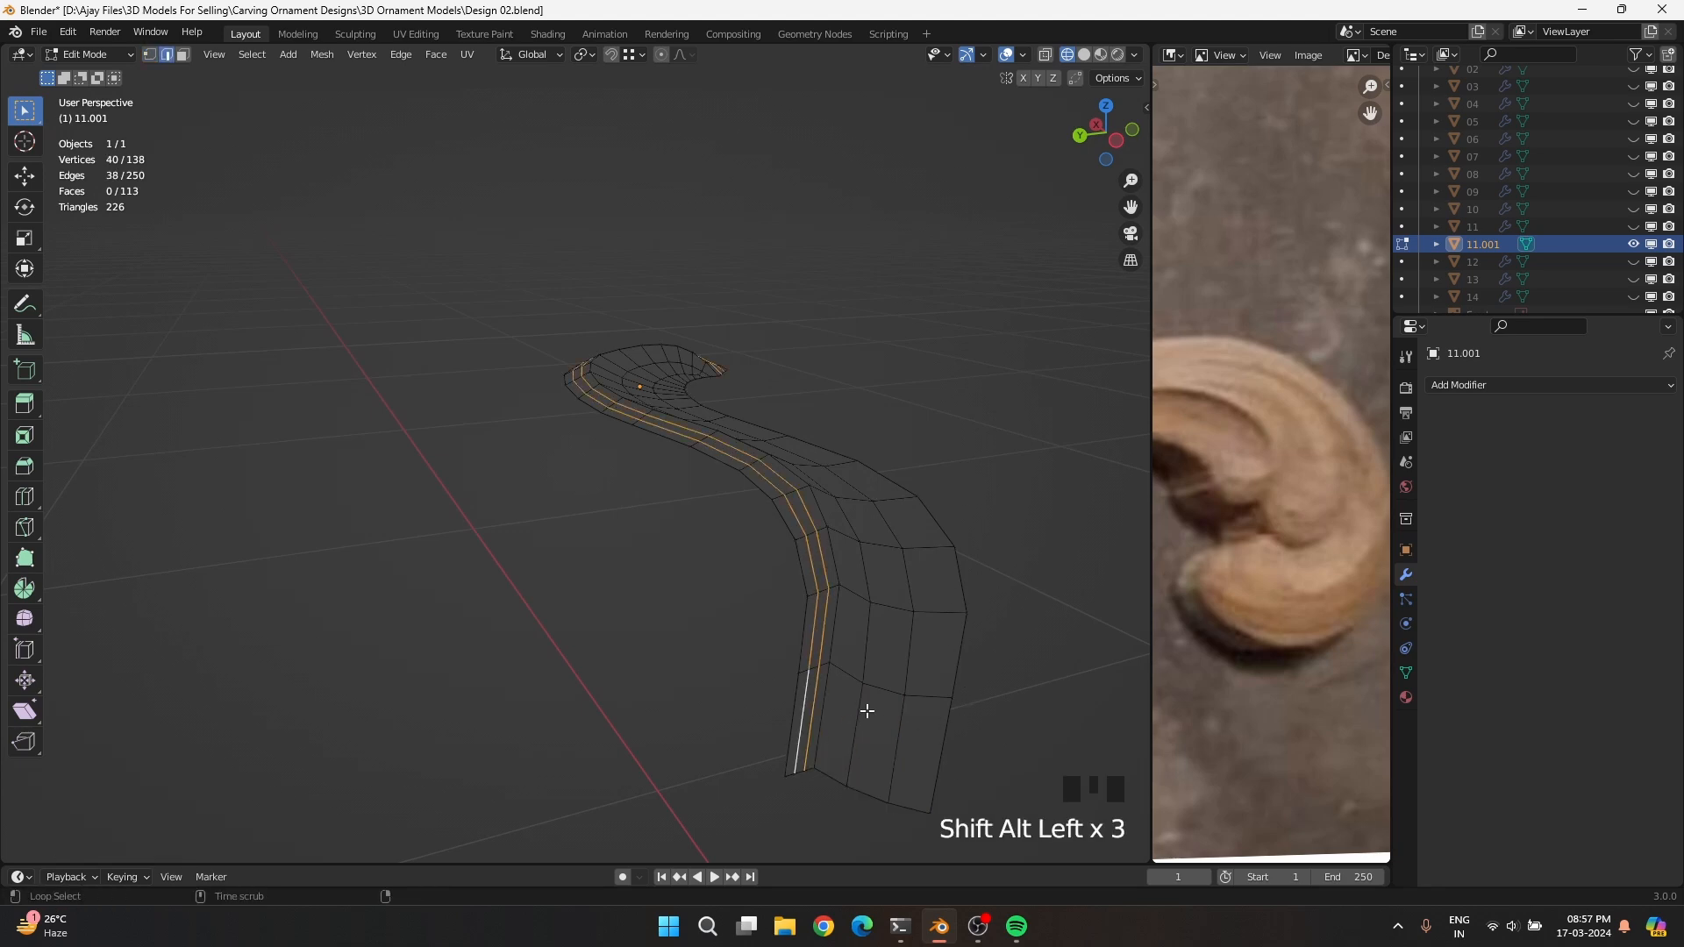
key("alt+s")
left_click(865, 702)
Deselect the loops' leaf-end edges in stages, applying Shrink/Fatten to the remaining rim loops after each reduction
middle_click_drag(864, 703, 871, 680)
left_click(865, 436, "ctrl")
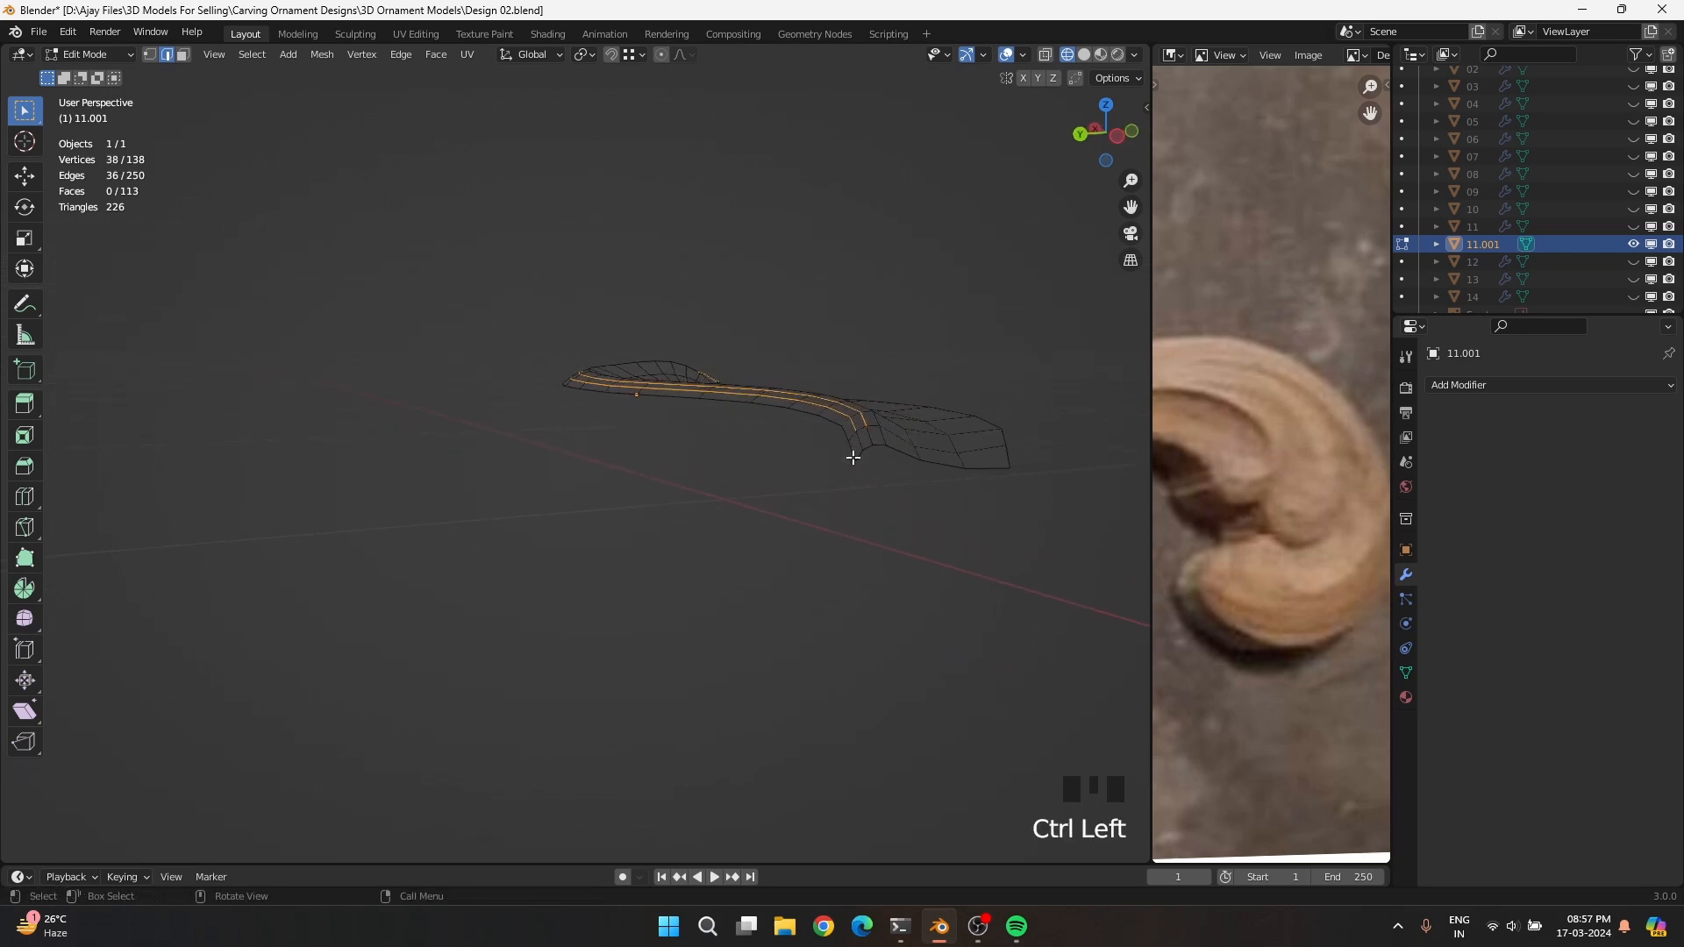
left_click(853, 437, "ctrl")
key("alt+s")
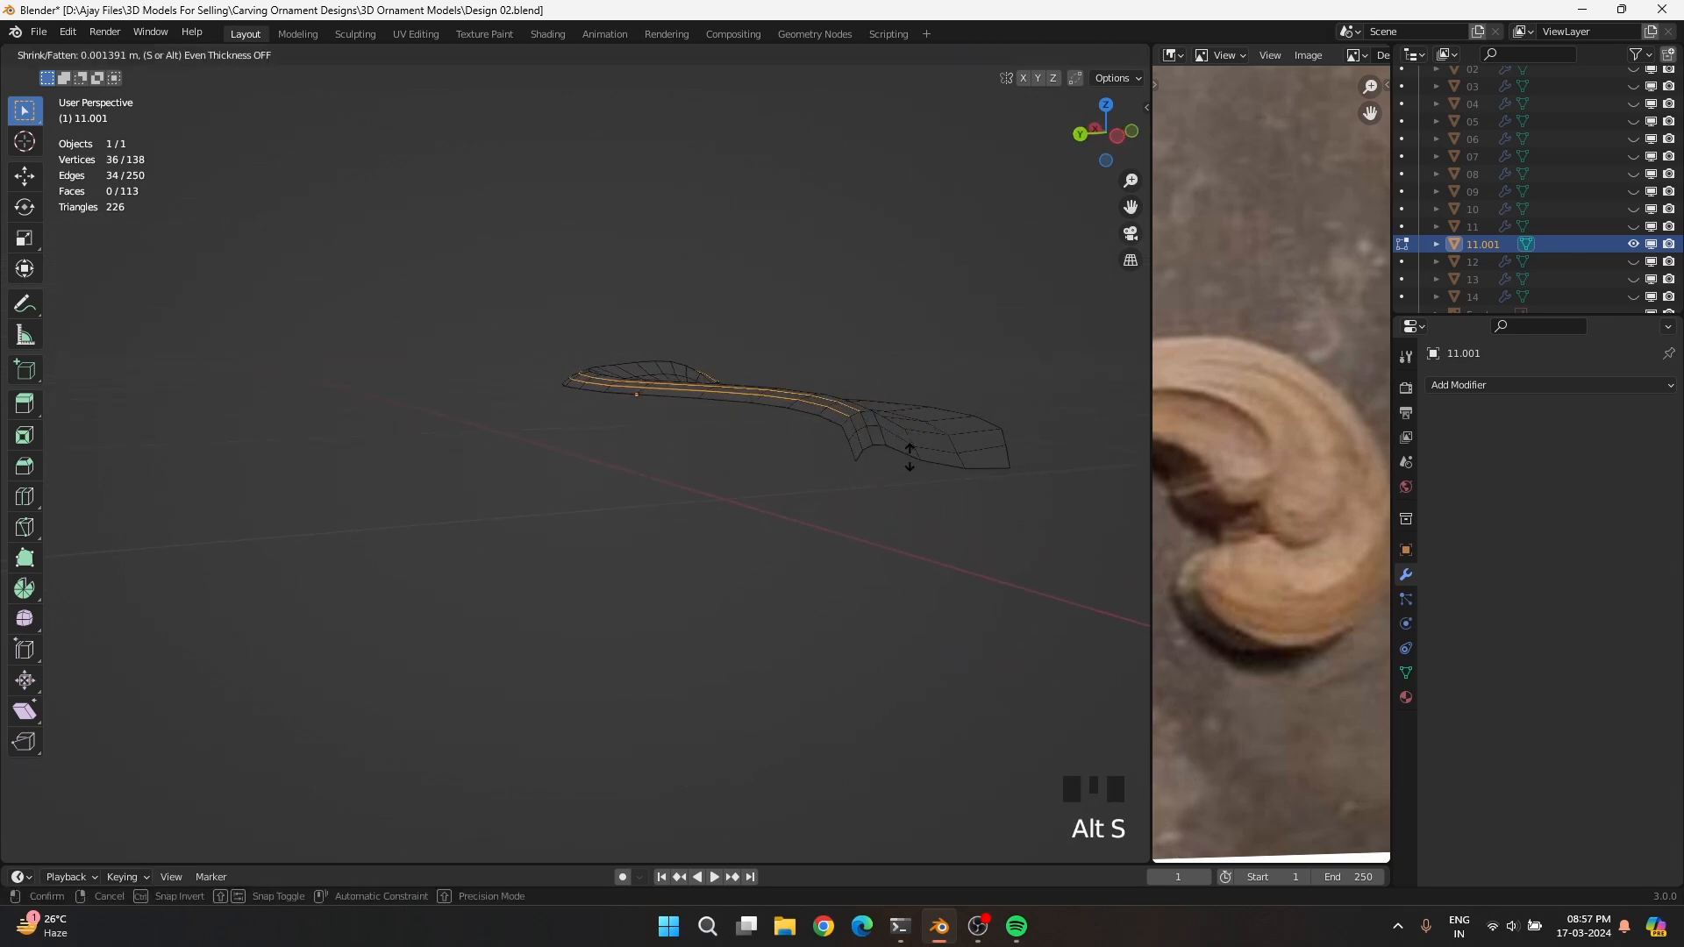
left_click(909, 456)
left_click(868, 403, "ctrl")
key("alt+s")
left_click(868, 412)
Drop more leaf-end edges from the rim loops along the stem and keep fattening the remaining edges along their normals
left_click(748, 458, "ctrl")
middle_click_drag(748, 459, 1072, 483)
scroll(661, 377, "up", 2)
middle_click_drag(661, 376, 701, 417, "shift")
scroll(725, 421, "up", 4)
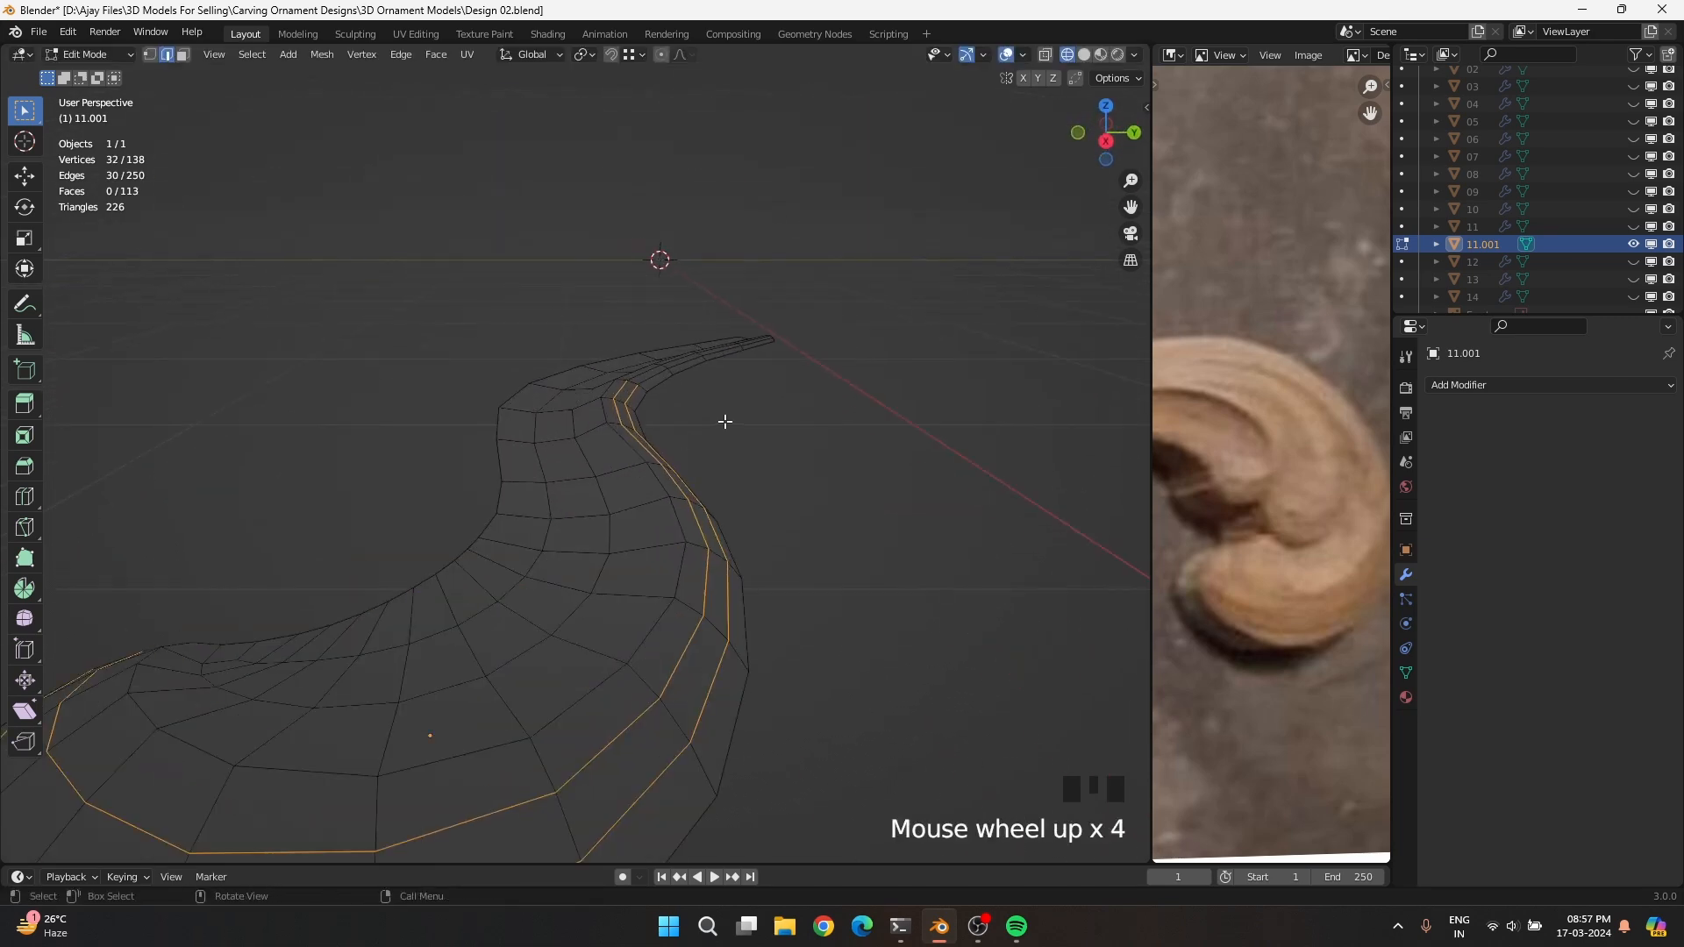
left_click_drag(607, 370, 653, 397, "ctrl")
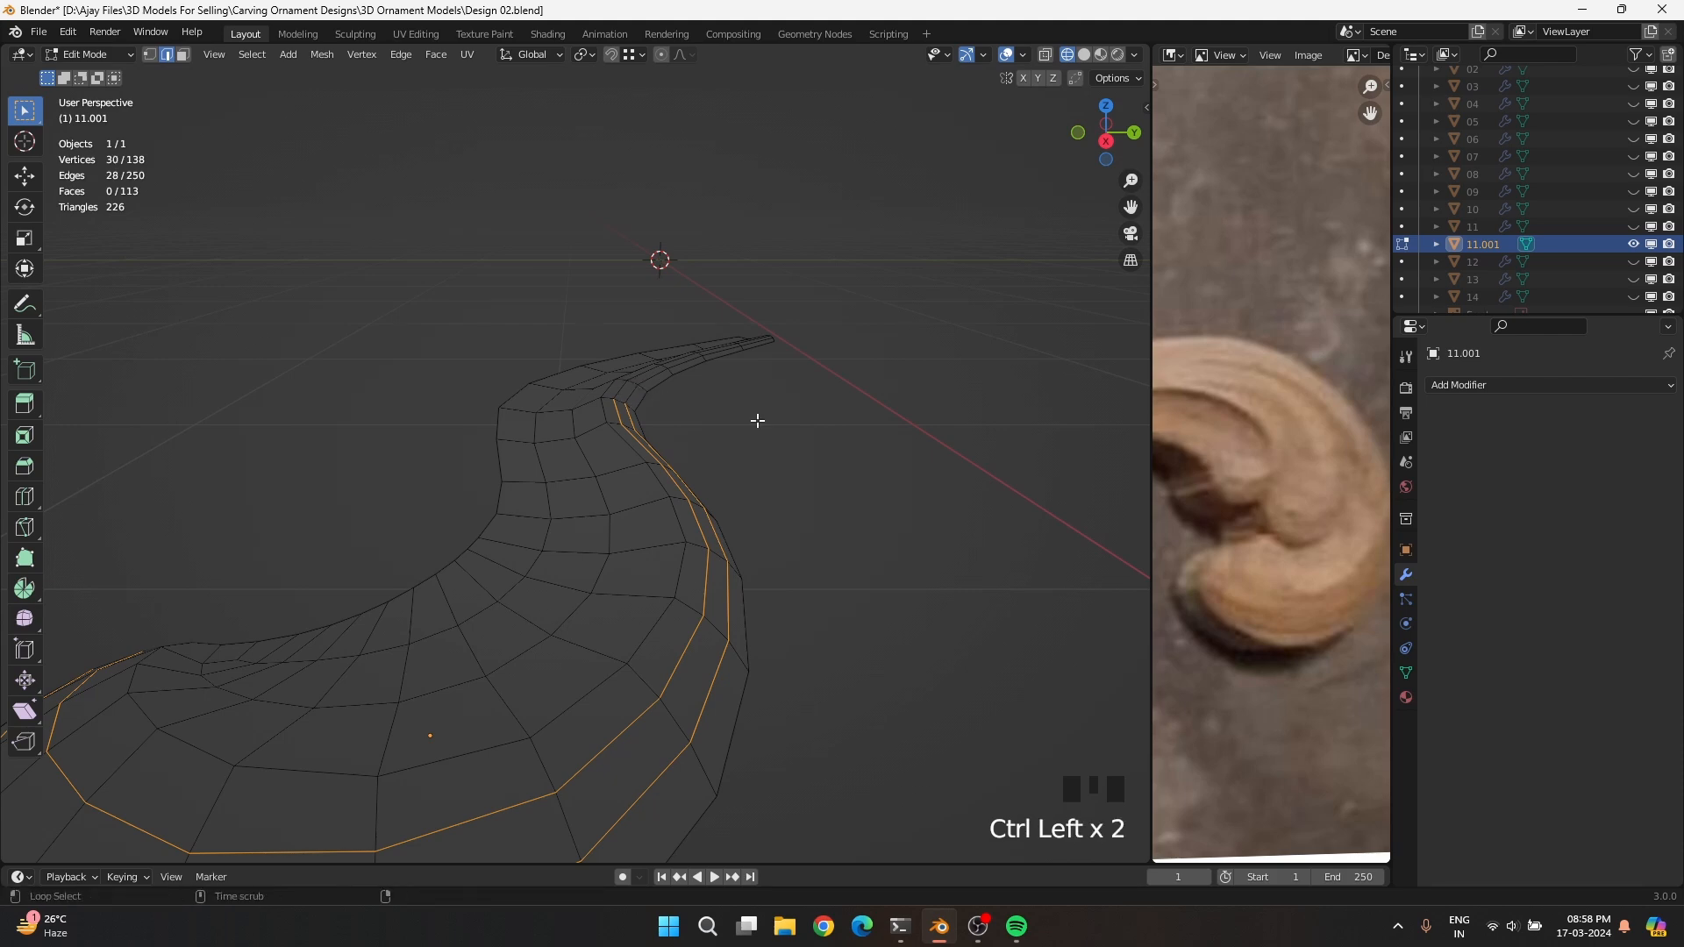
key("alt+s")
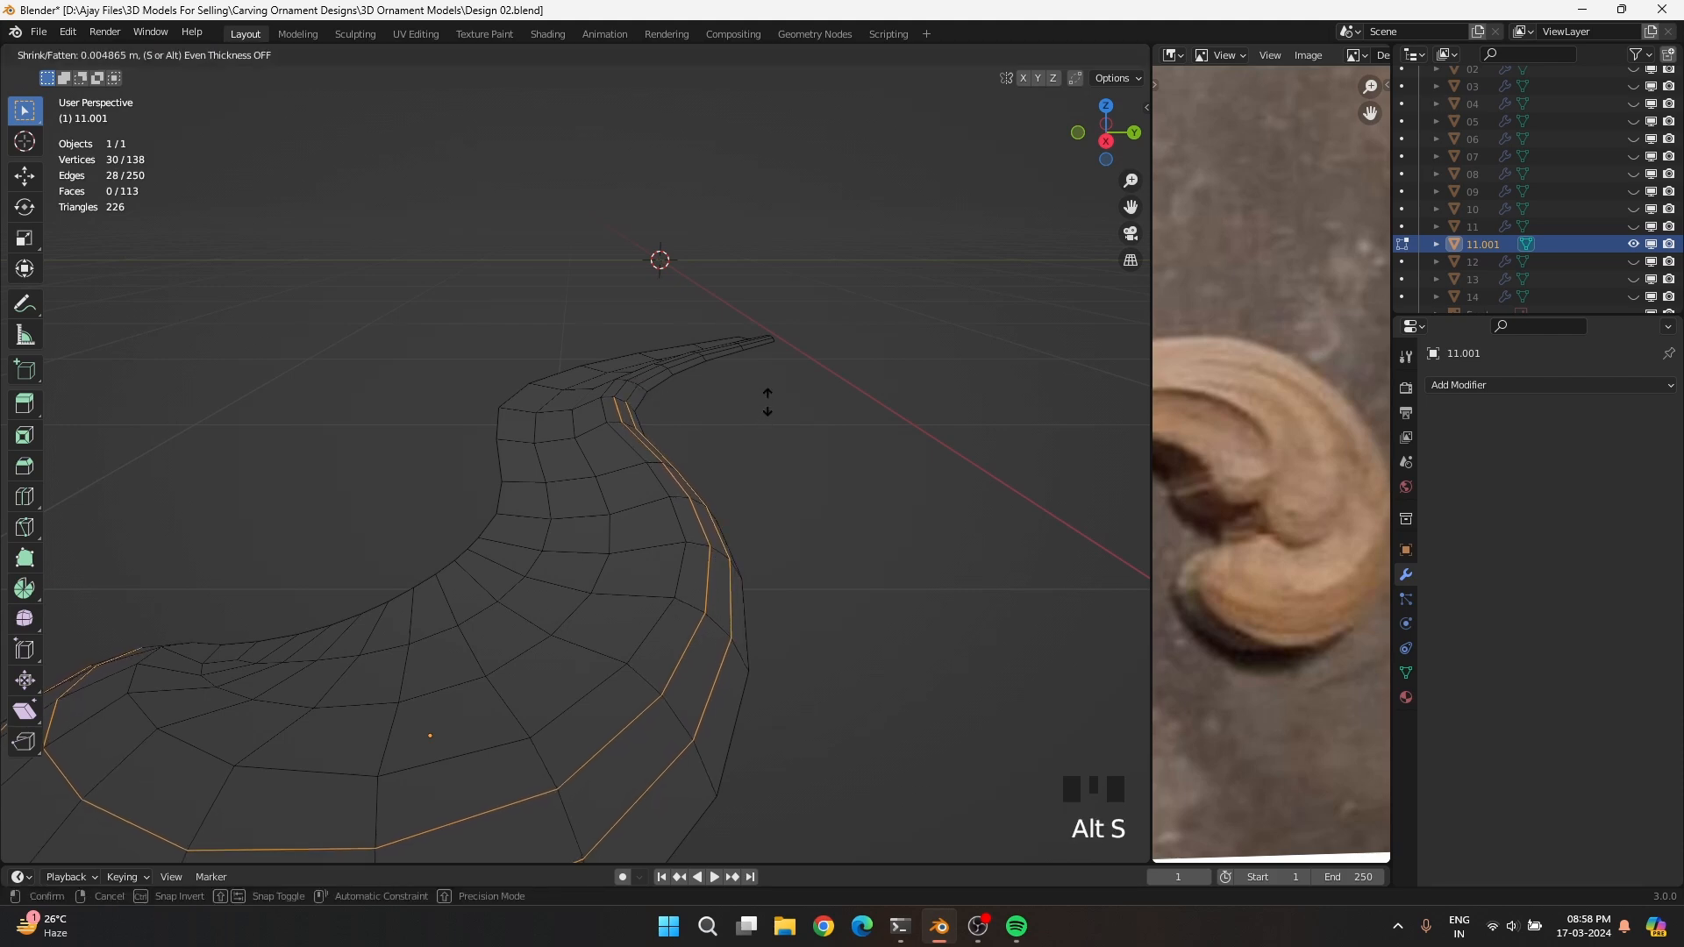
left_click(761, 408, "ctrl")
left_click_drag(600, 386, 737, 518, "ctrl")
key("alt+s")
left_click(671, 463)
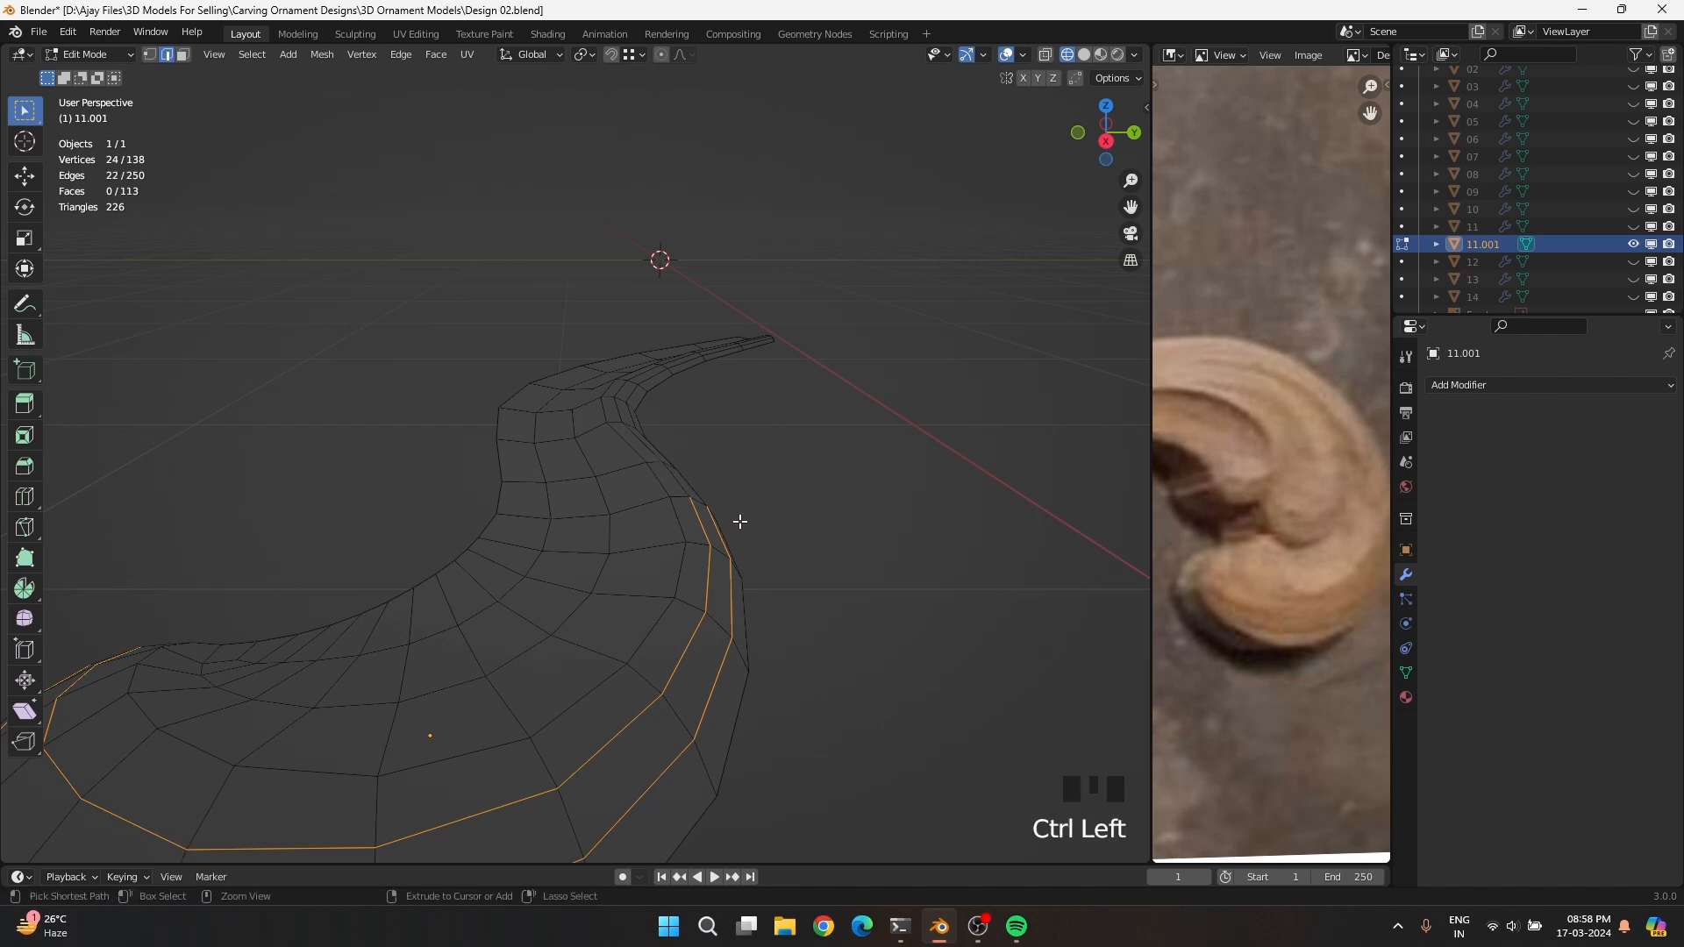
middle_click_drag(737, 519, 845, 481)
left_click_drag(847, 479, 602, 721, "ctrl")
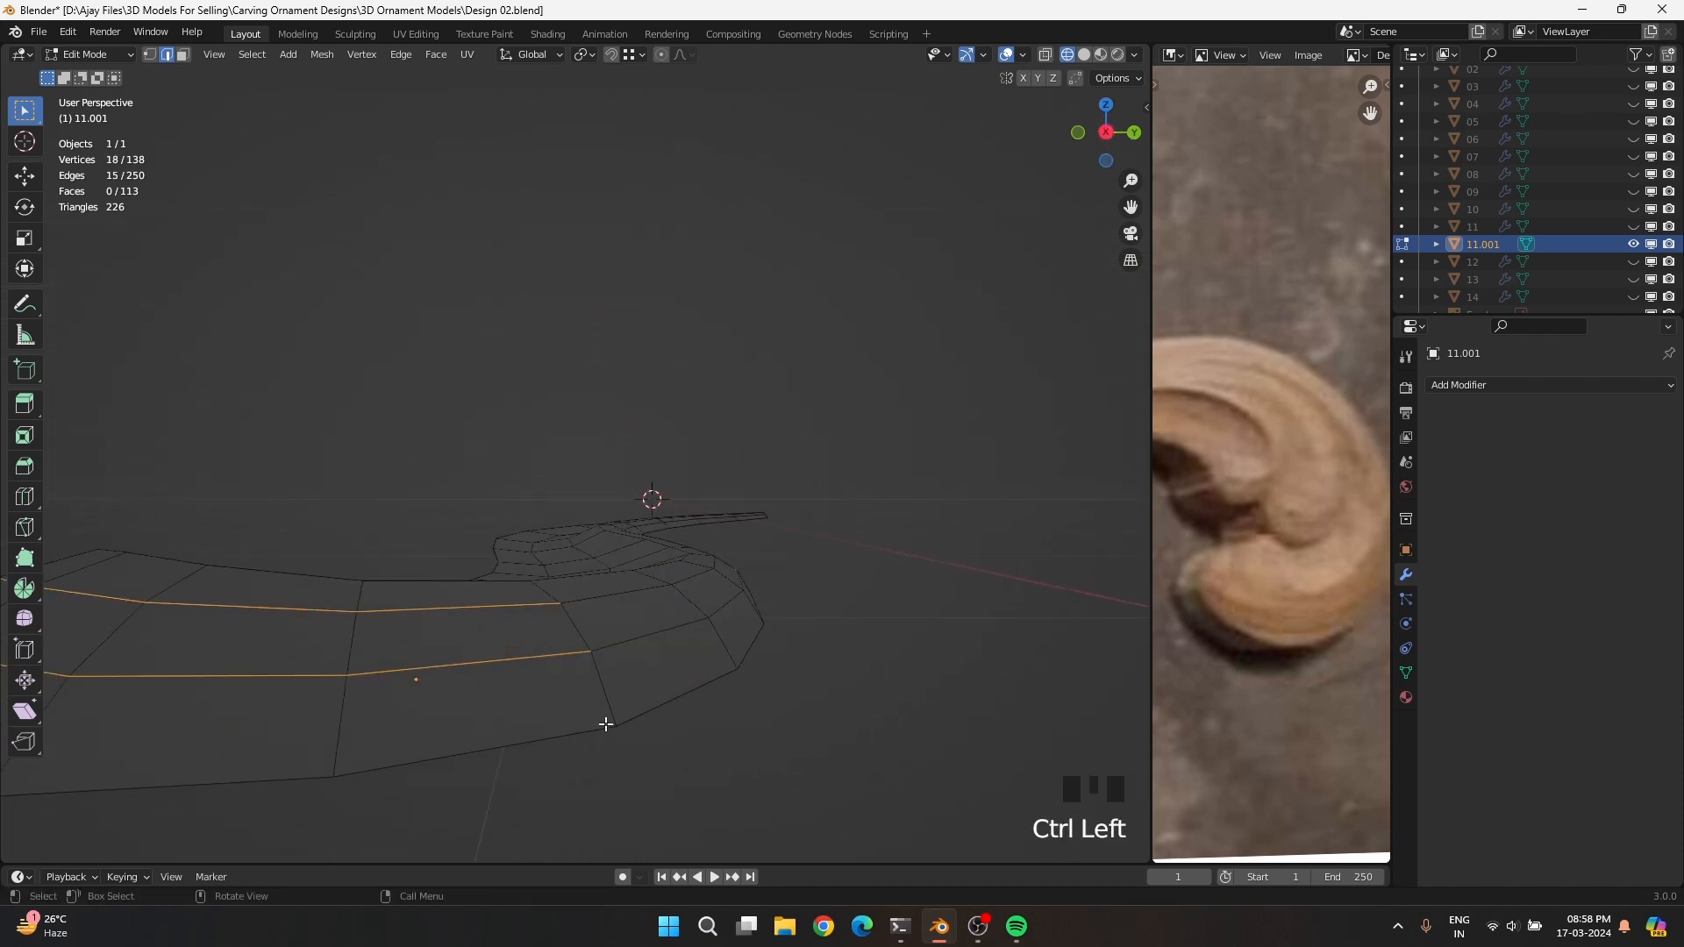
key("ctrl+z")
Deselect the rim-loop edges up to the start of the outer bend and adjust the rest with Shrink/Fatten
middle_click_drag(719, 665, 729, 672)
left_click_drag(805, 494, 679, 694, "ctrl")
middle_click_drag(679, 694, 807, 703)
key("alt+s")
right_click(815, 700)
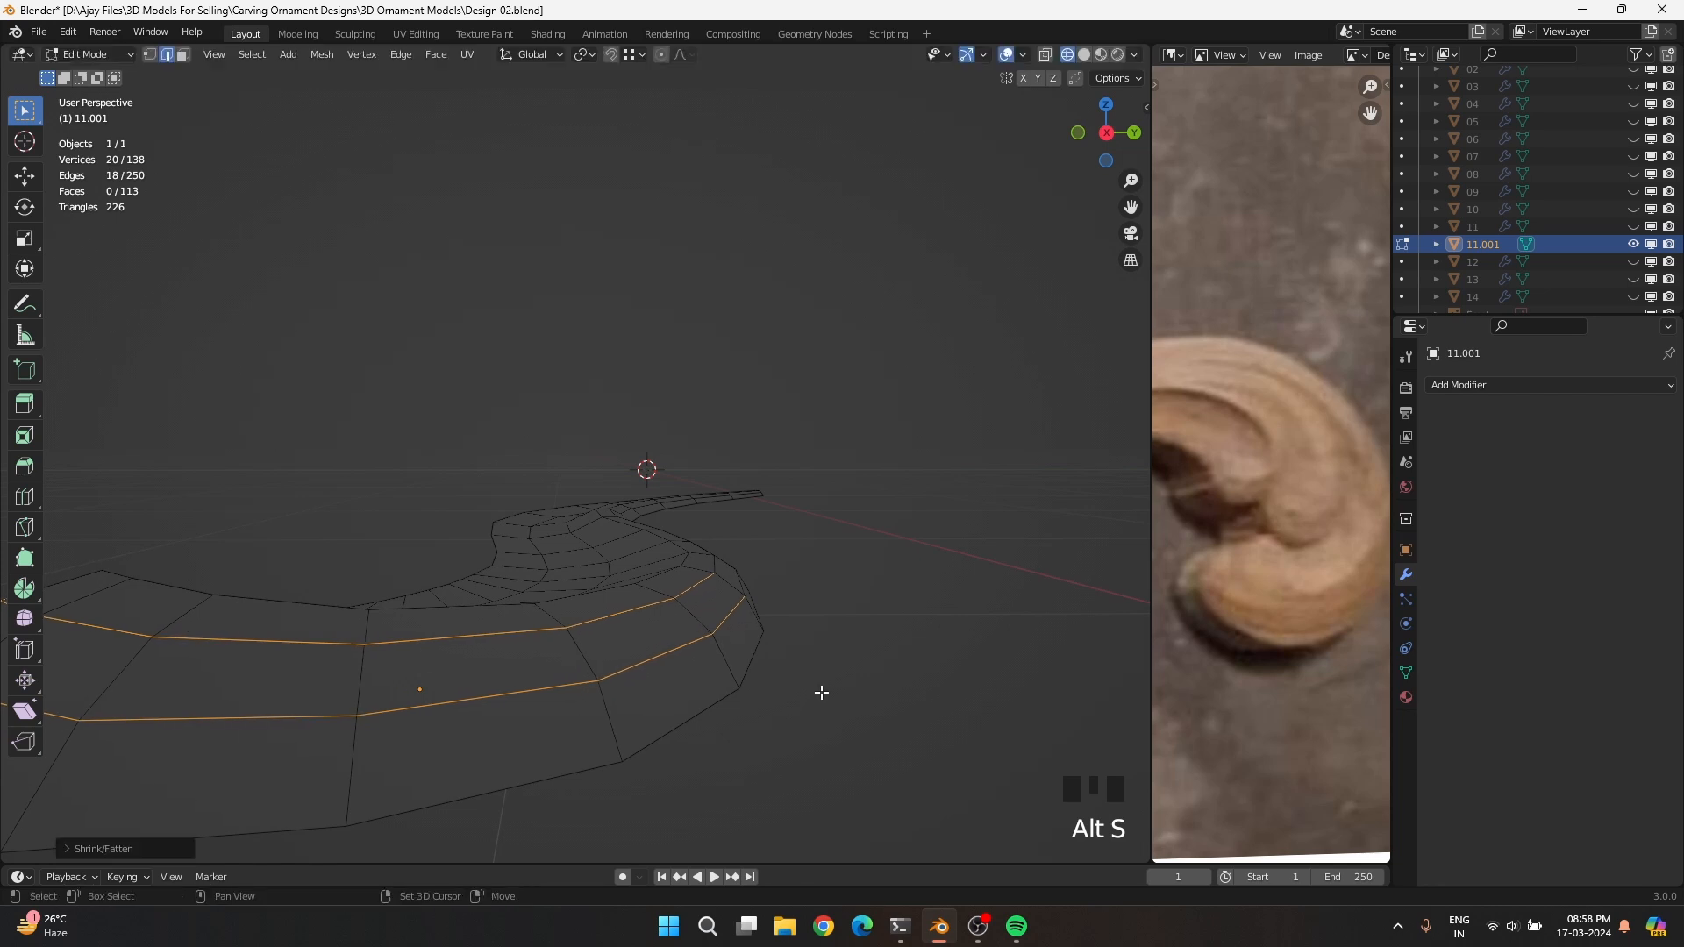
Deselect the rim edges at the outer bend, restore one lower-loop edge to even the selection, and fatten the remaining edges
left_click_drag(781, 526, 624, 740, "ctrl")
left_click_drag(589, 649, 659, 737, "ctrl")
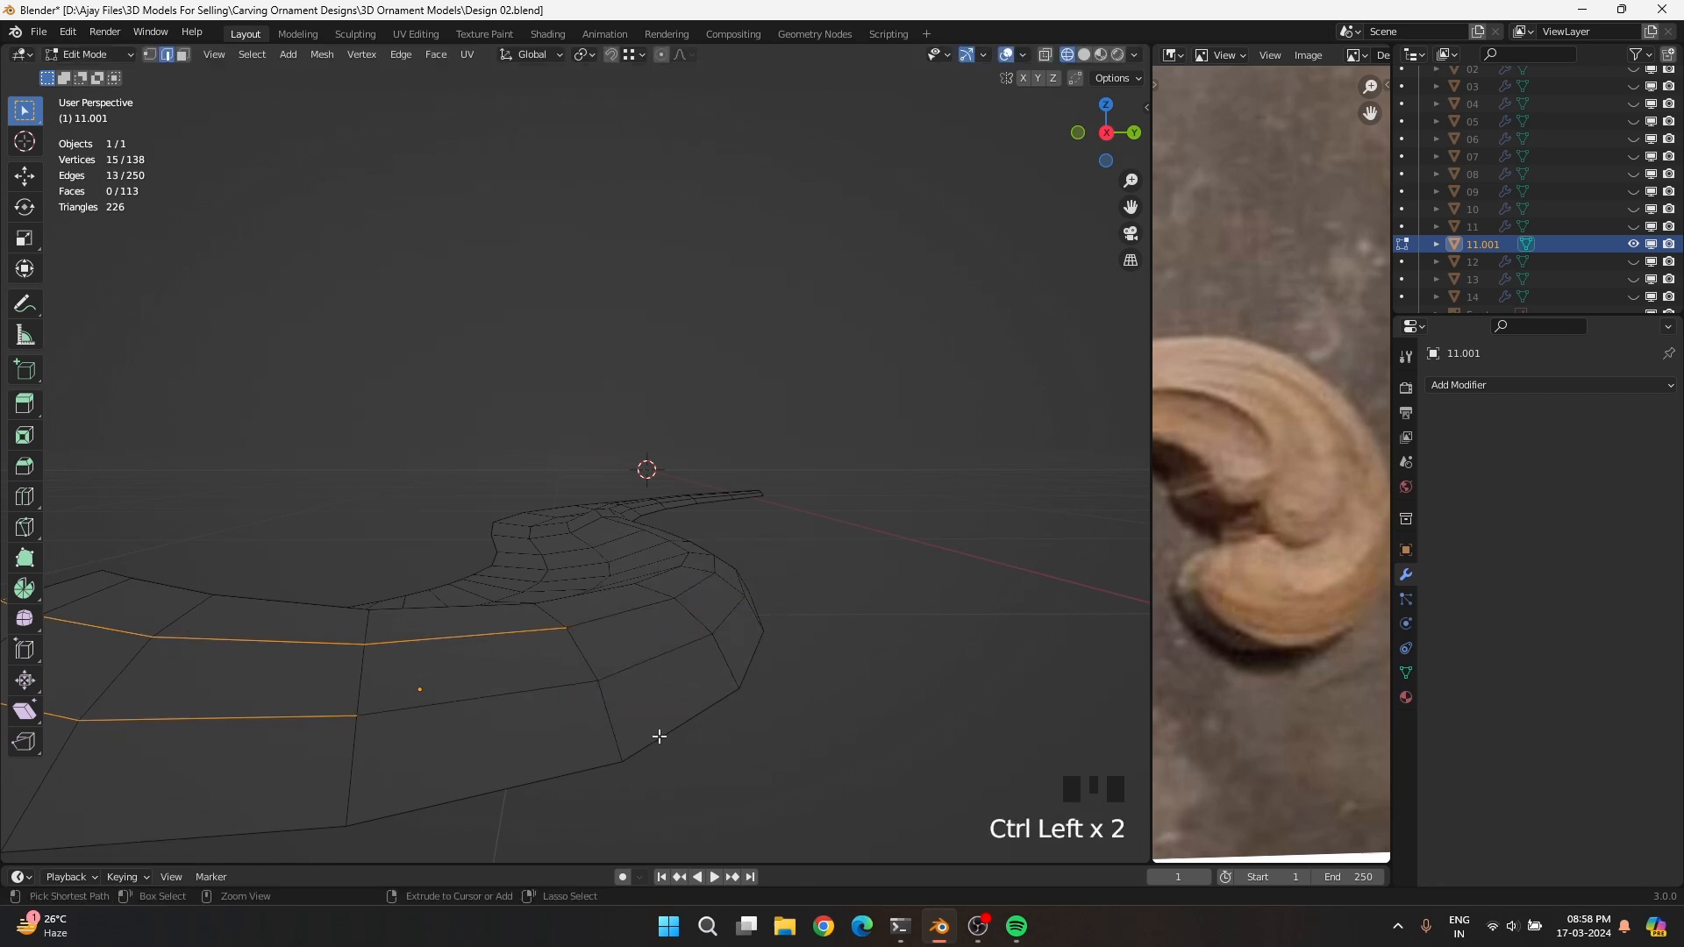
left_click(455, 702, "shift")
middle_click_drag(526, 733, 680, 730)
key("alt+s")
left_click(709, 712)
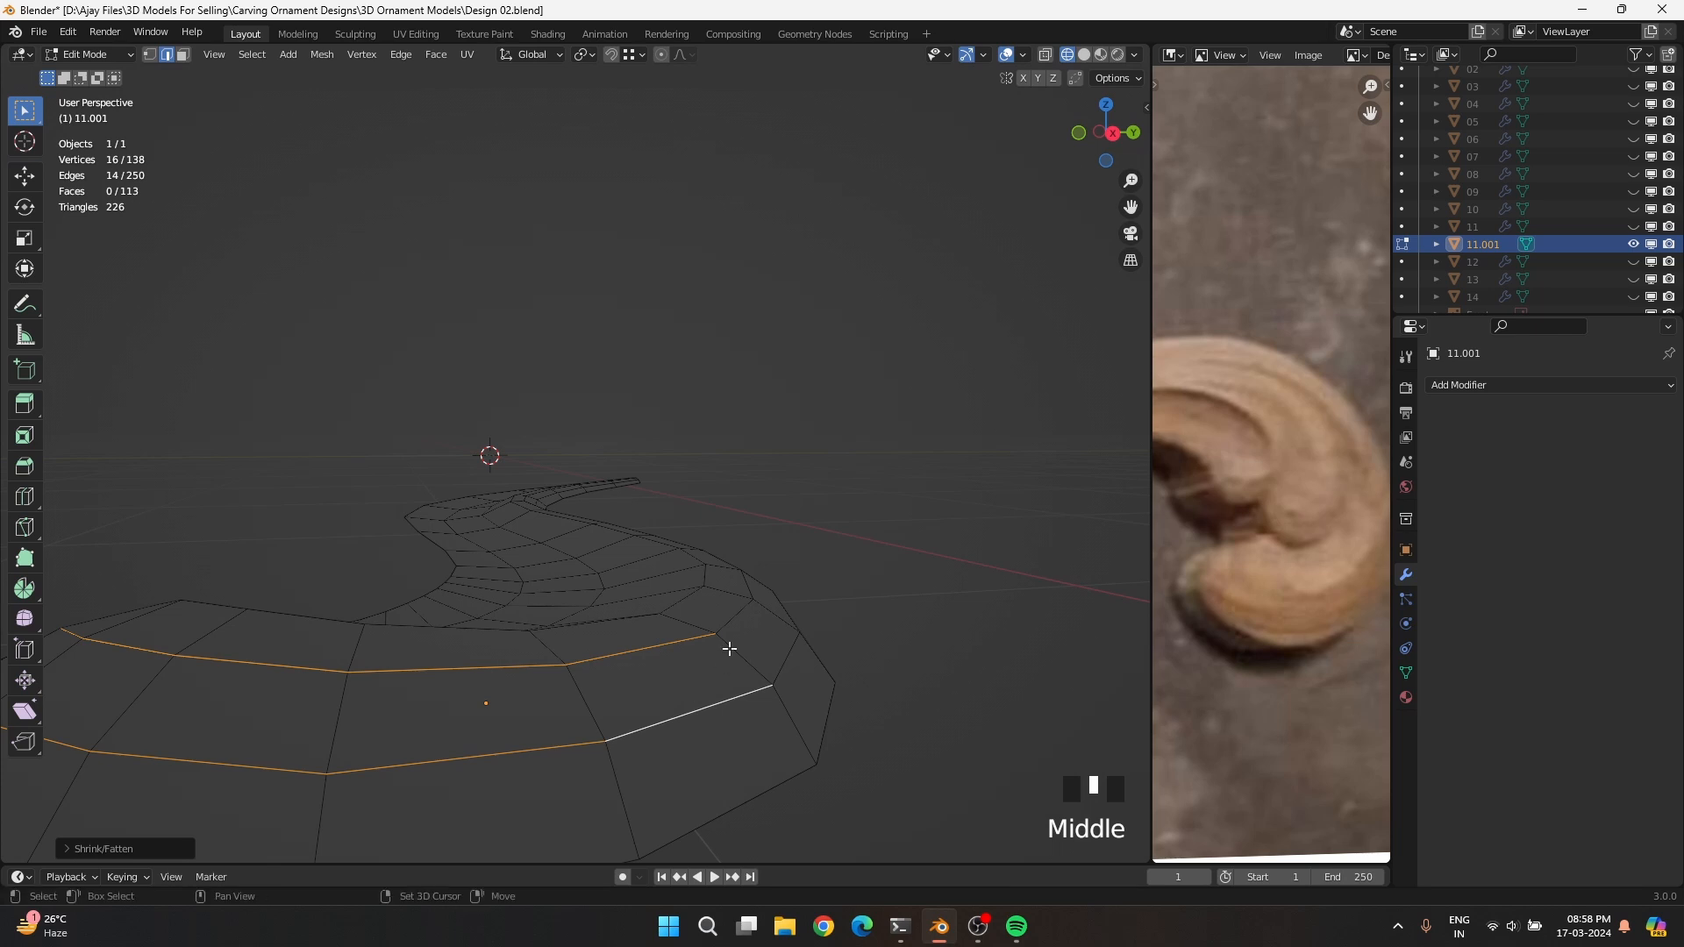
Add the next edge of both rim loops at the outer bend to the selection and fatten them slightly
left_click(733, 618, "shift")
left_click(784, 659, "shift")
key("alt+s")
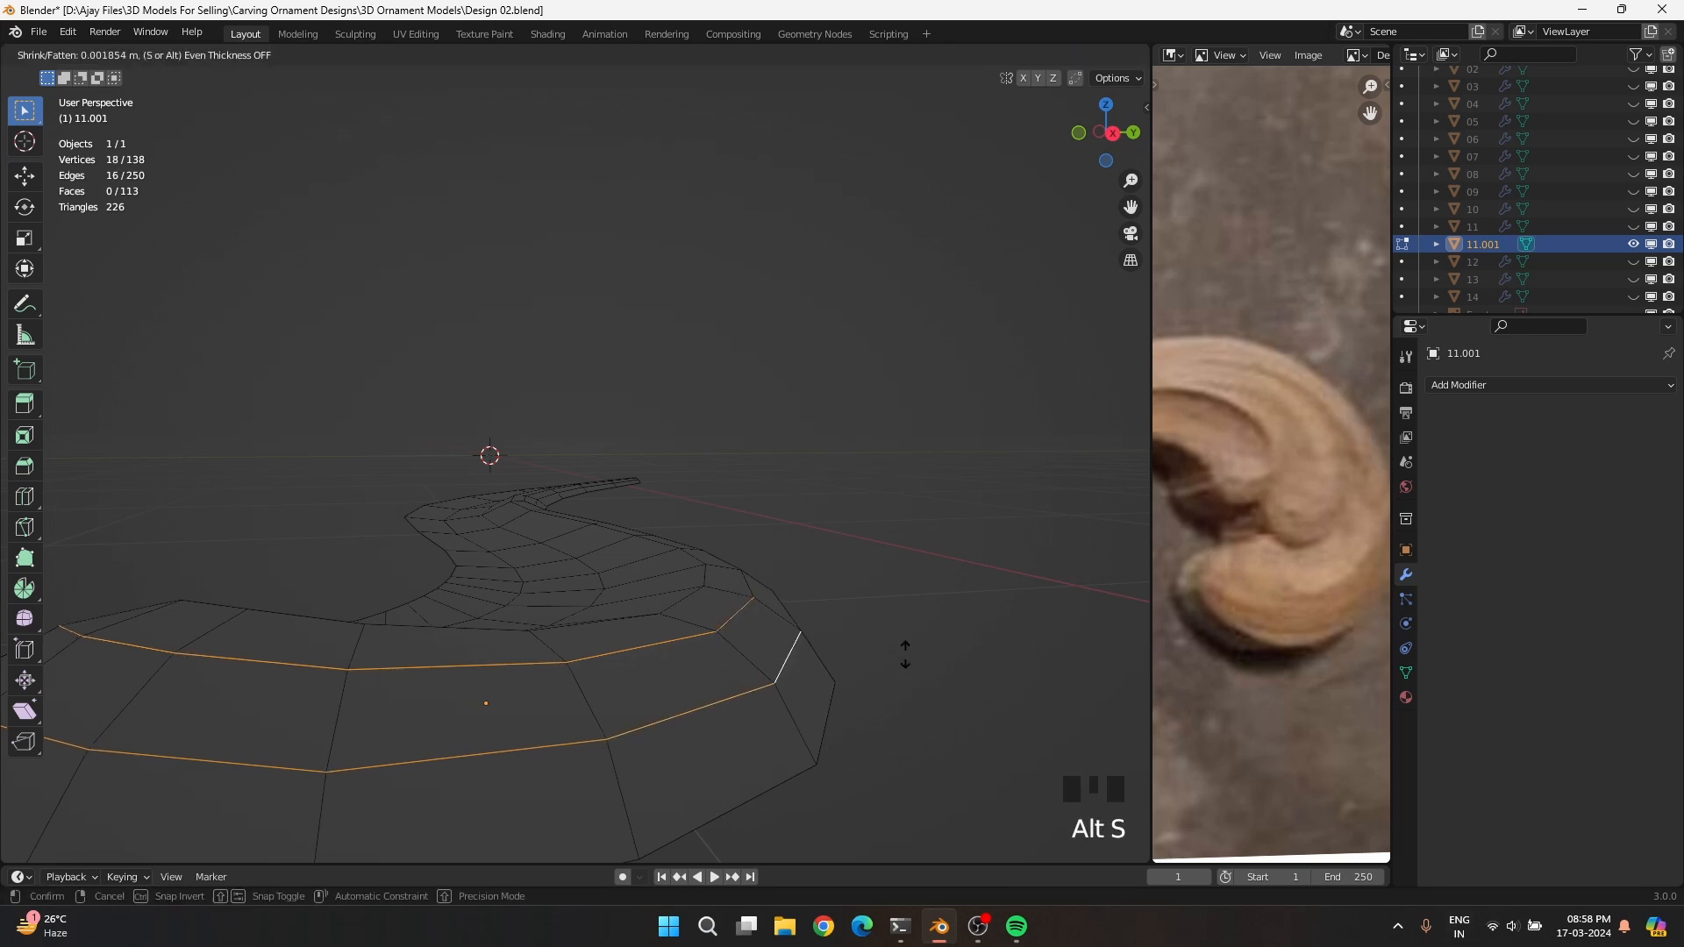
left_click(902, 648)
Narrow the selection to the rim-loop edges around the curl head and push them out slightly with Shrink/Fatten
scroll(819, 702, "down", 2)
middle_click_drag(819, 703, 789, 676)
left_click(755, 609, "ctrl")
left_click_drag(759, 612, 792, 656, "ctrl")
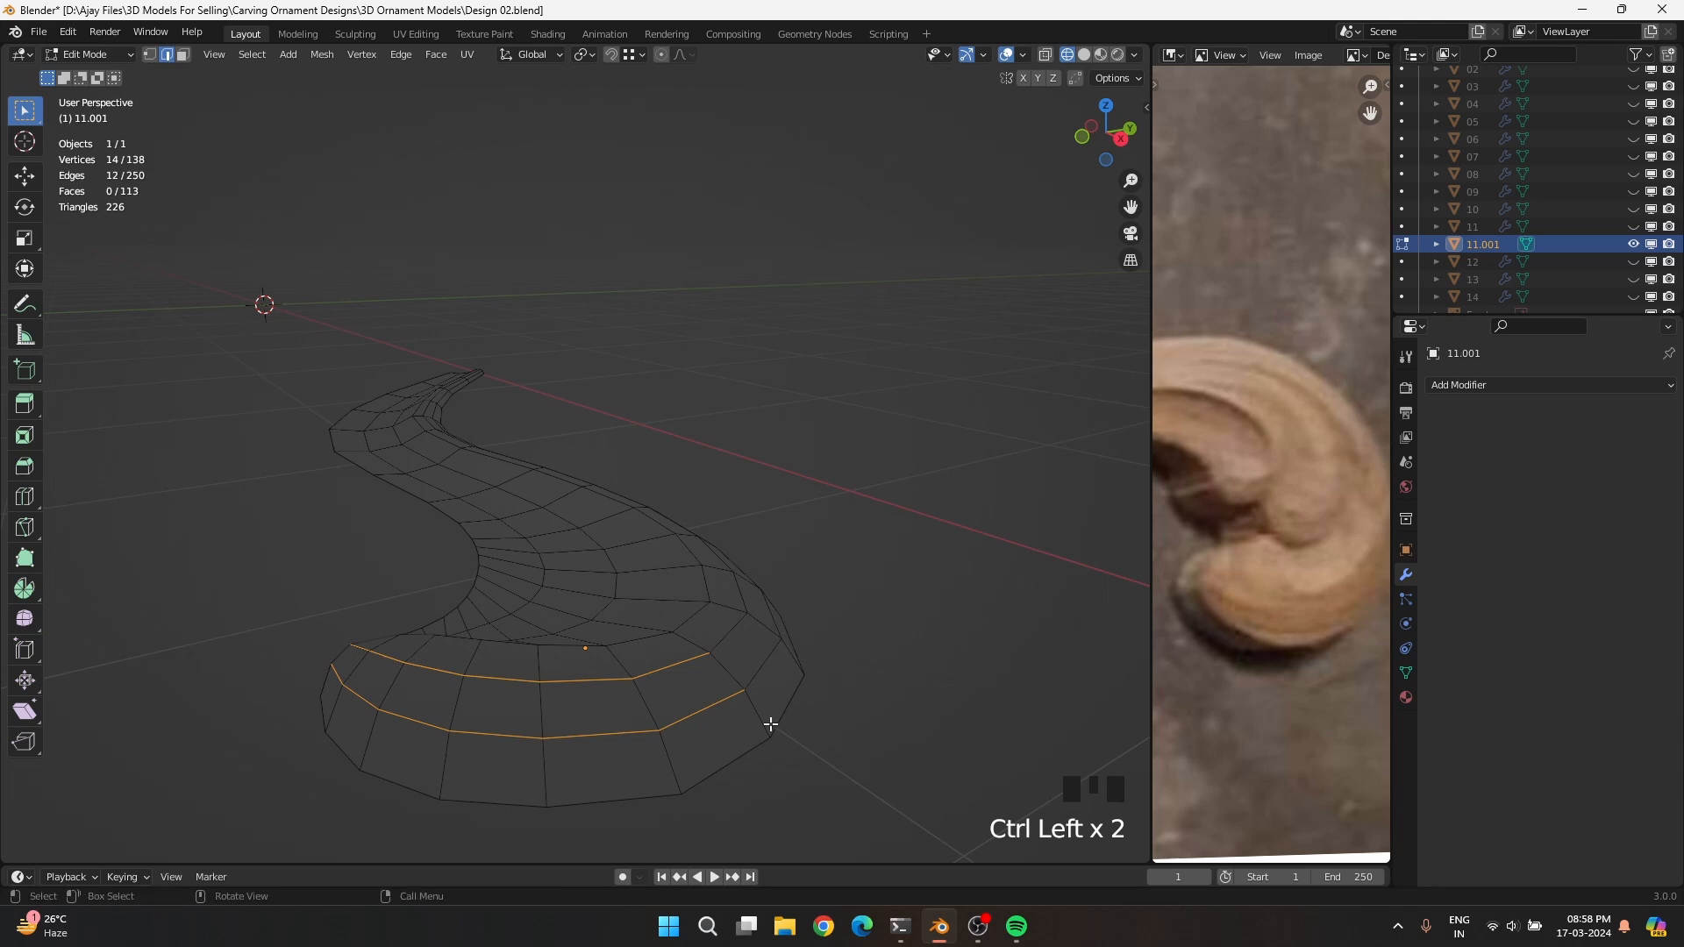
middle_click_drag(771, 722, 883, 713)
left_click(623, 654, "ctrl")
key("alt+s")
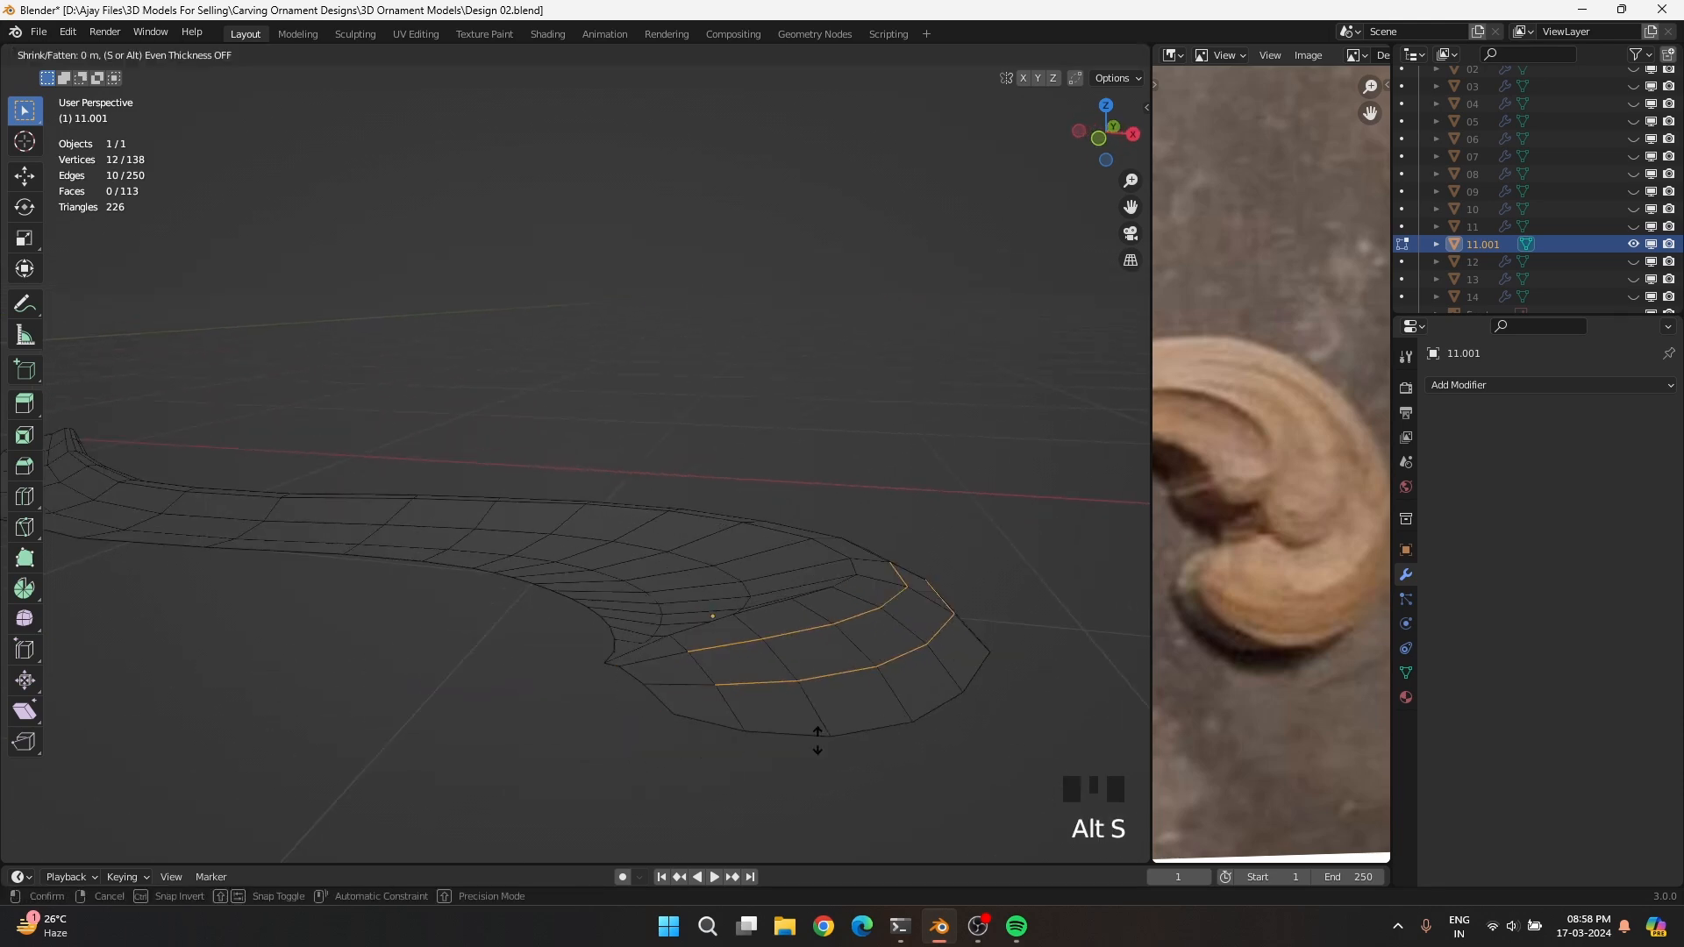
left_click(834, 719)
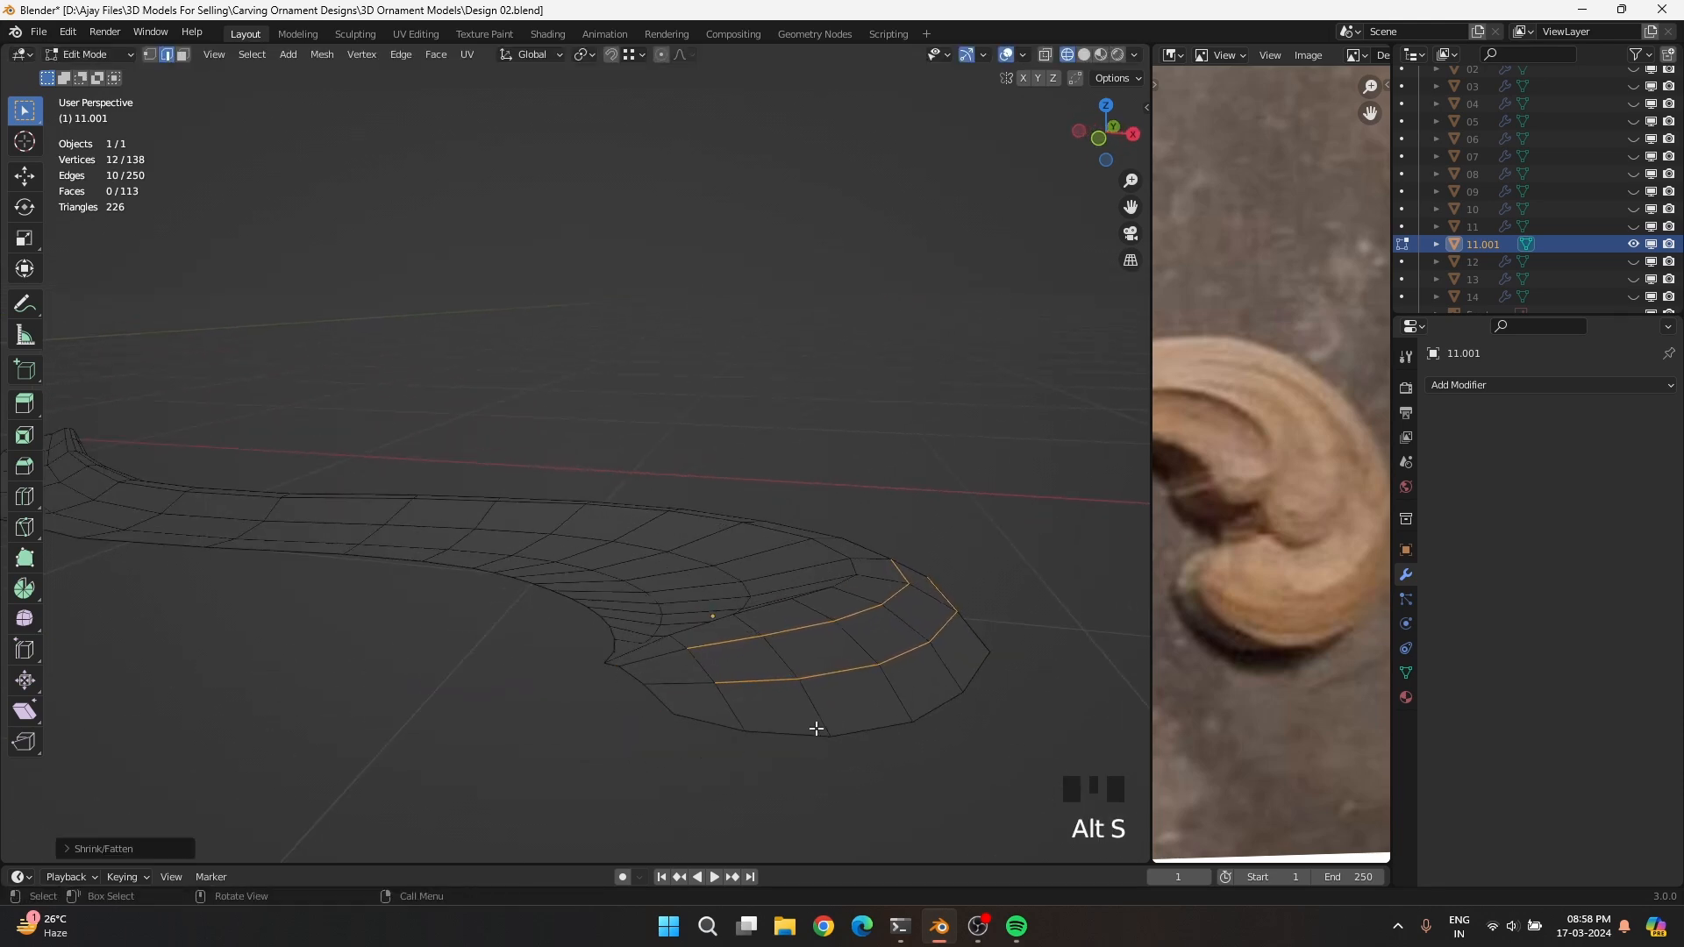
Select the boundary edge near the curl tip and move it down along the Z axis
middle_click_drag(815, 725, 634, 819)
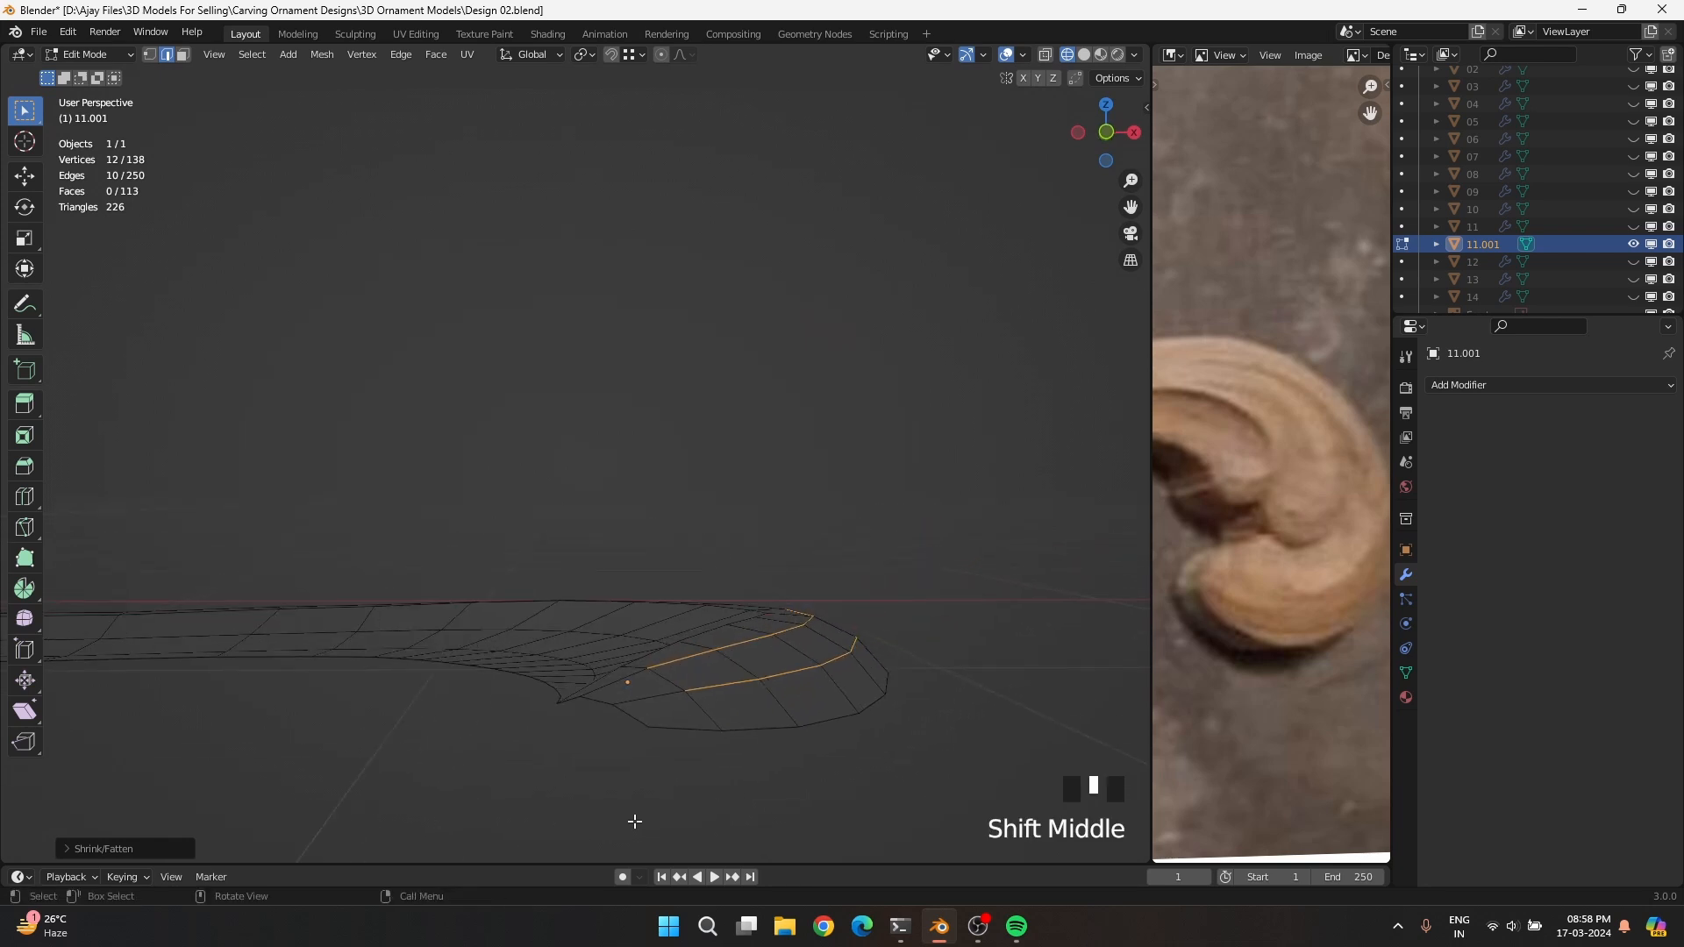
left_click(600, 756)
key("g")
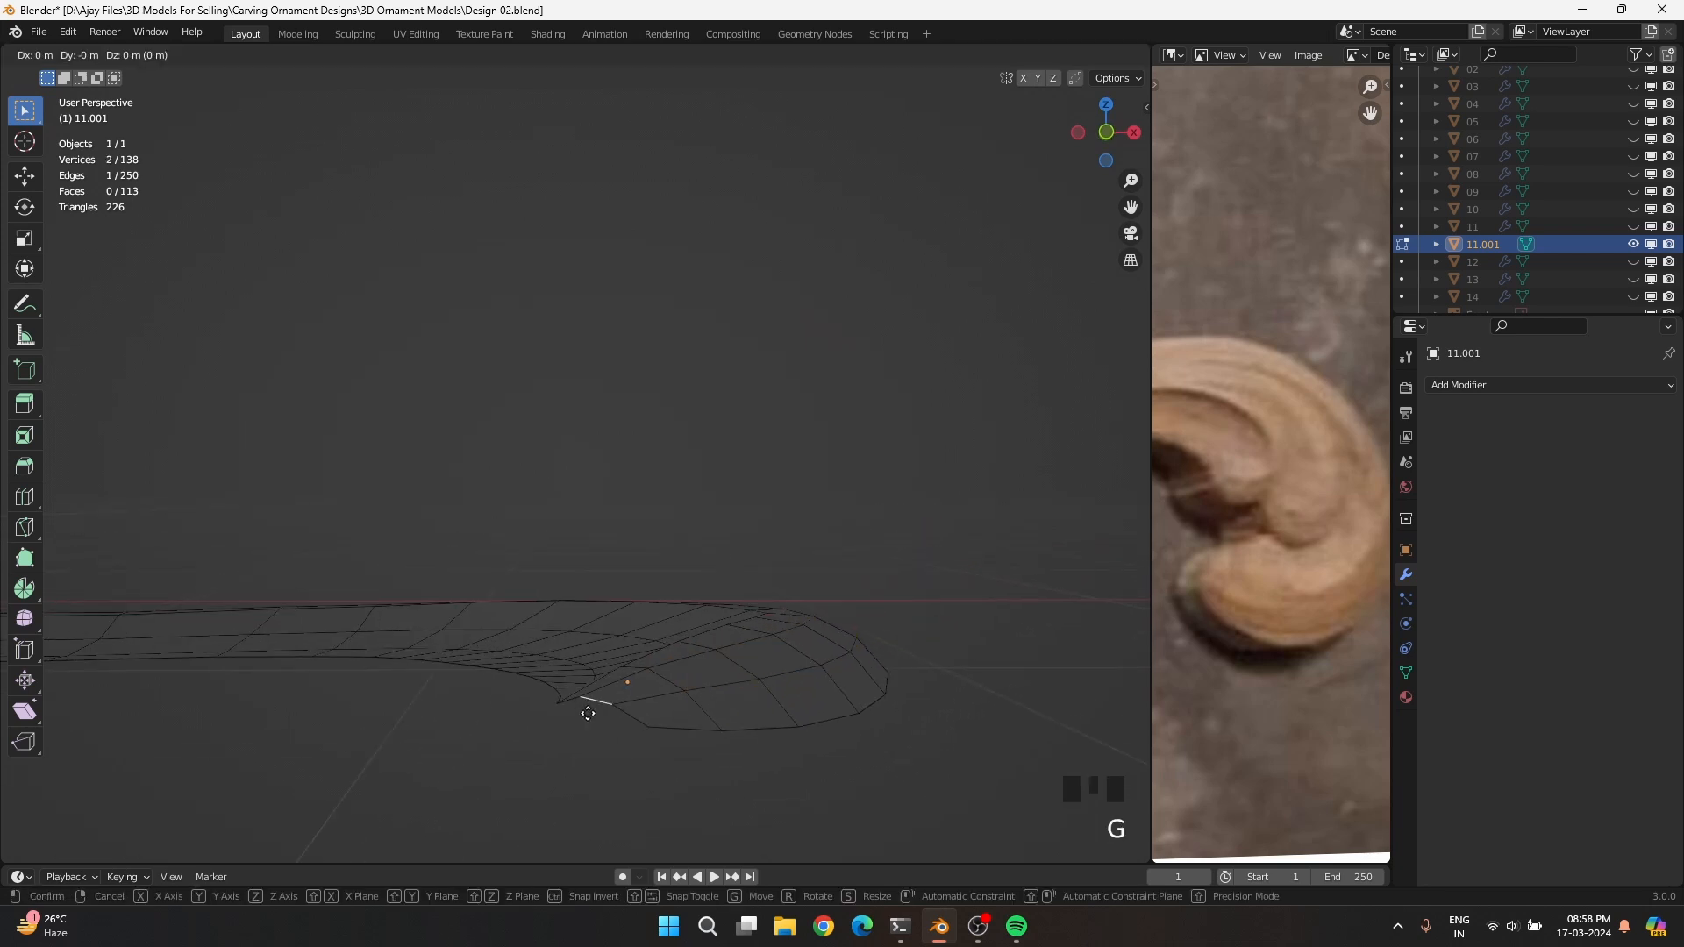
key("z")
left_click(581, 725)
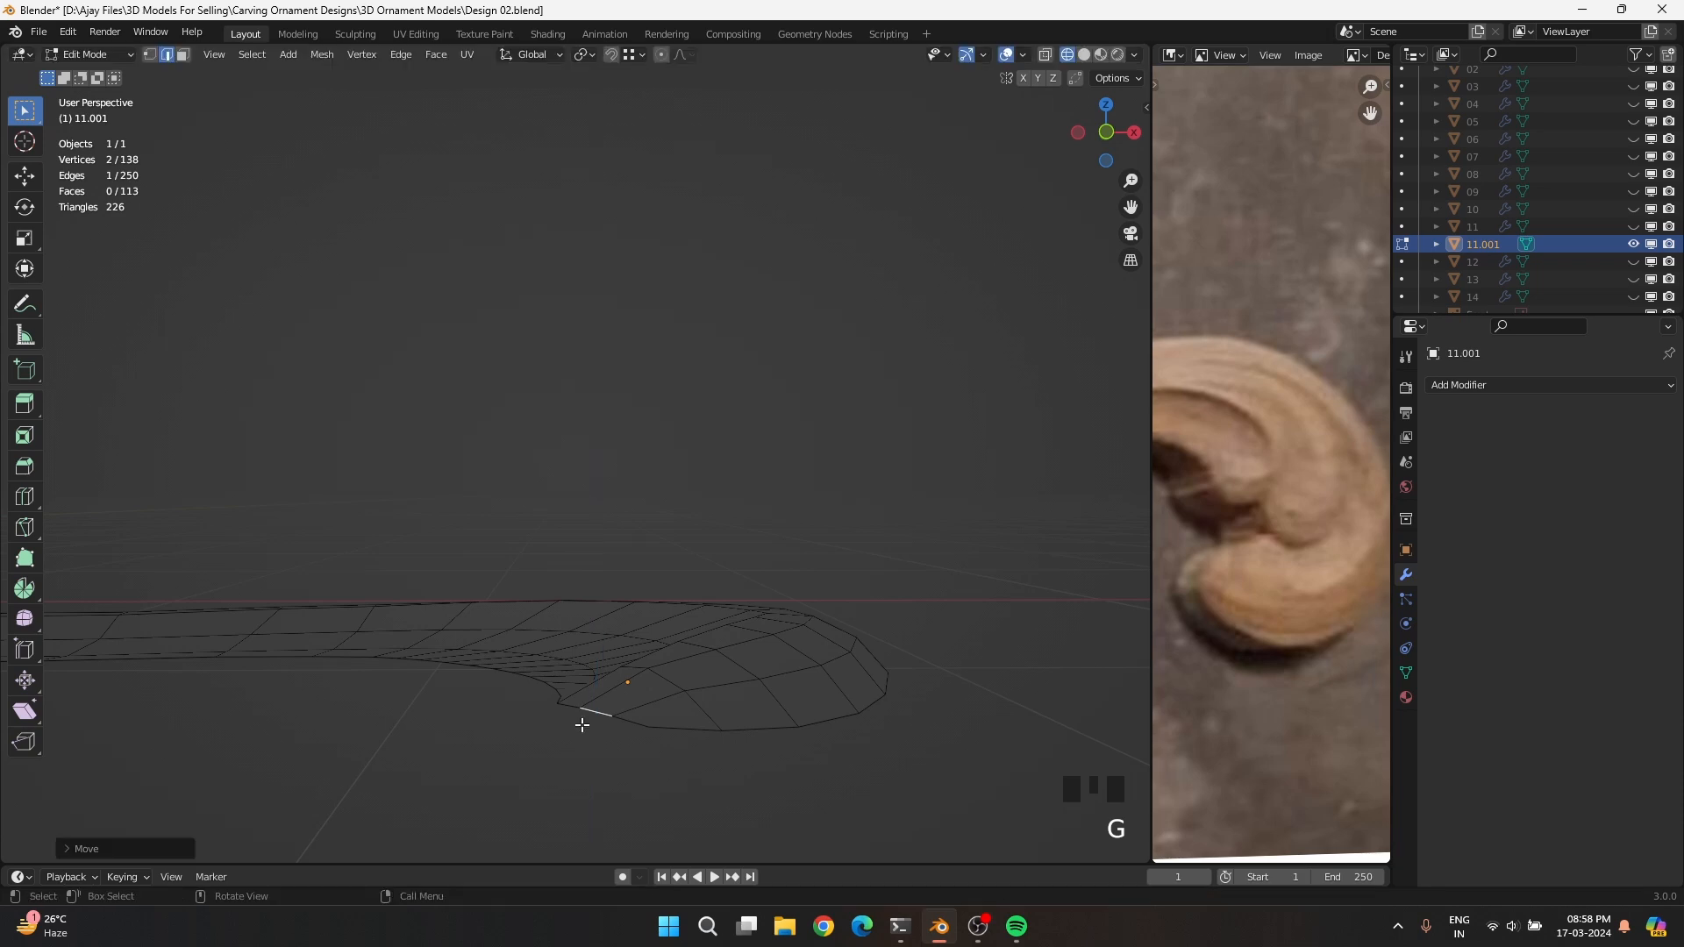
Select the scroll's whole lower boundary edge loop, flatten it along Z, and show it in front view
middle_click_drag(582, 714, 633, 853)
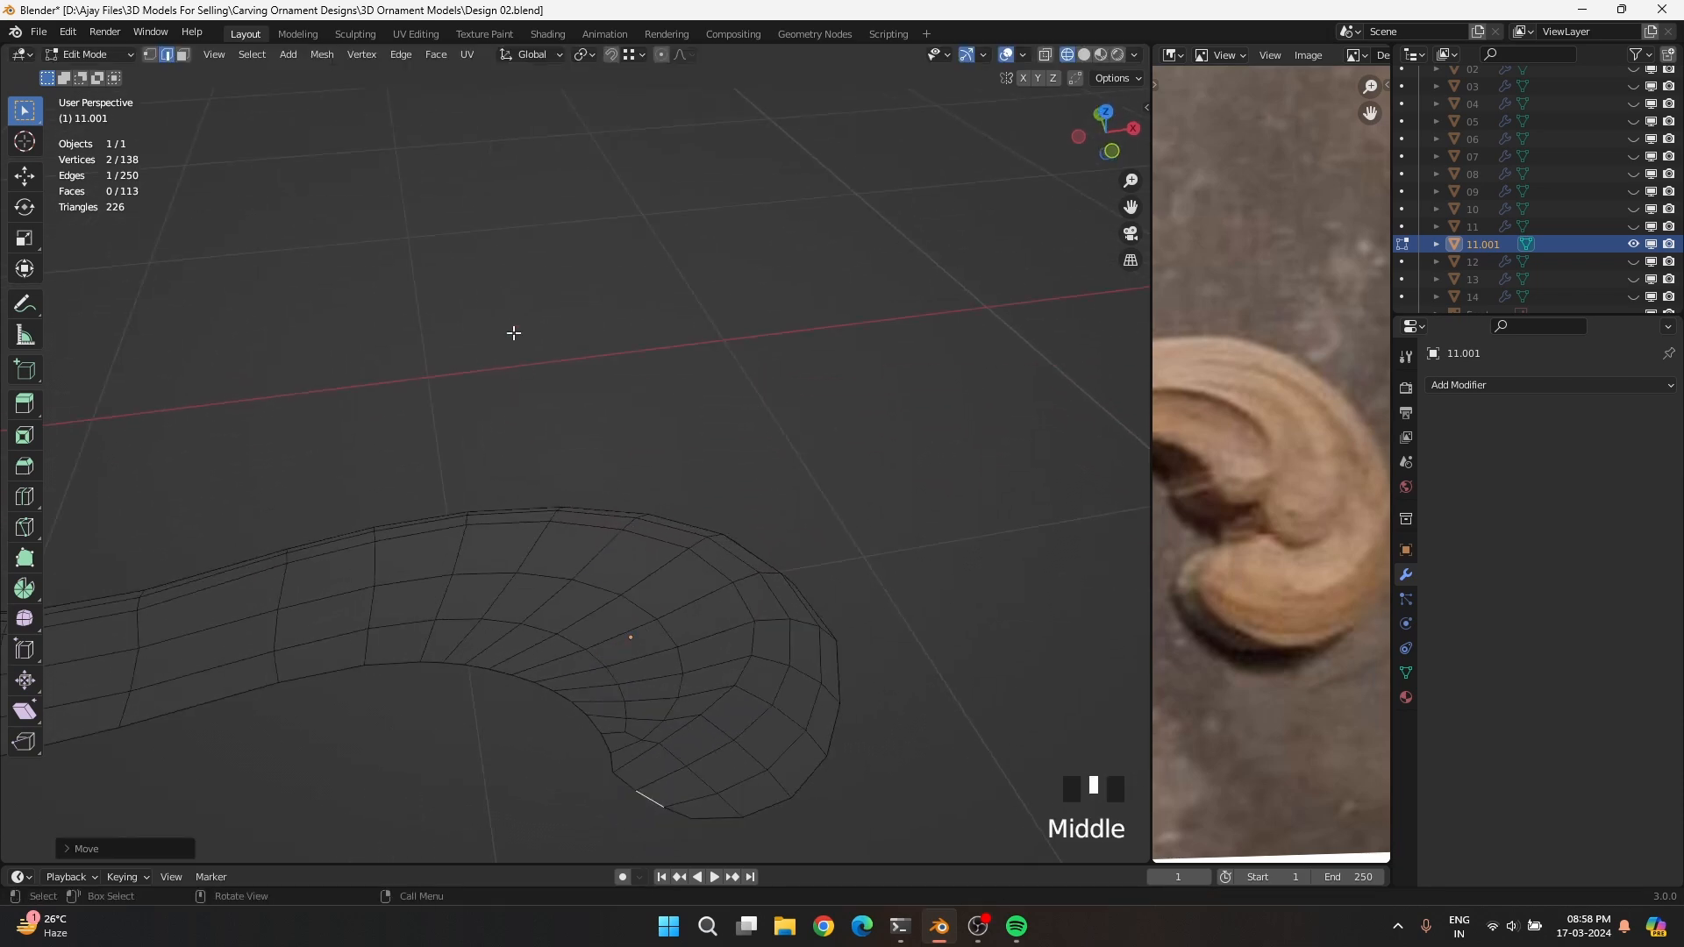
left_click(610, 783, "alt+shift")
left_click(649, 801, "alt+shift")
left_click(676, 816, "alt+shift")
left_click(704, 824, "alt+shift")
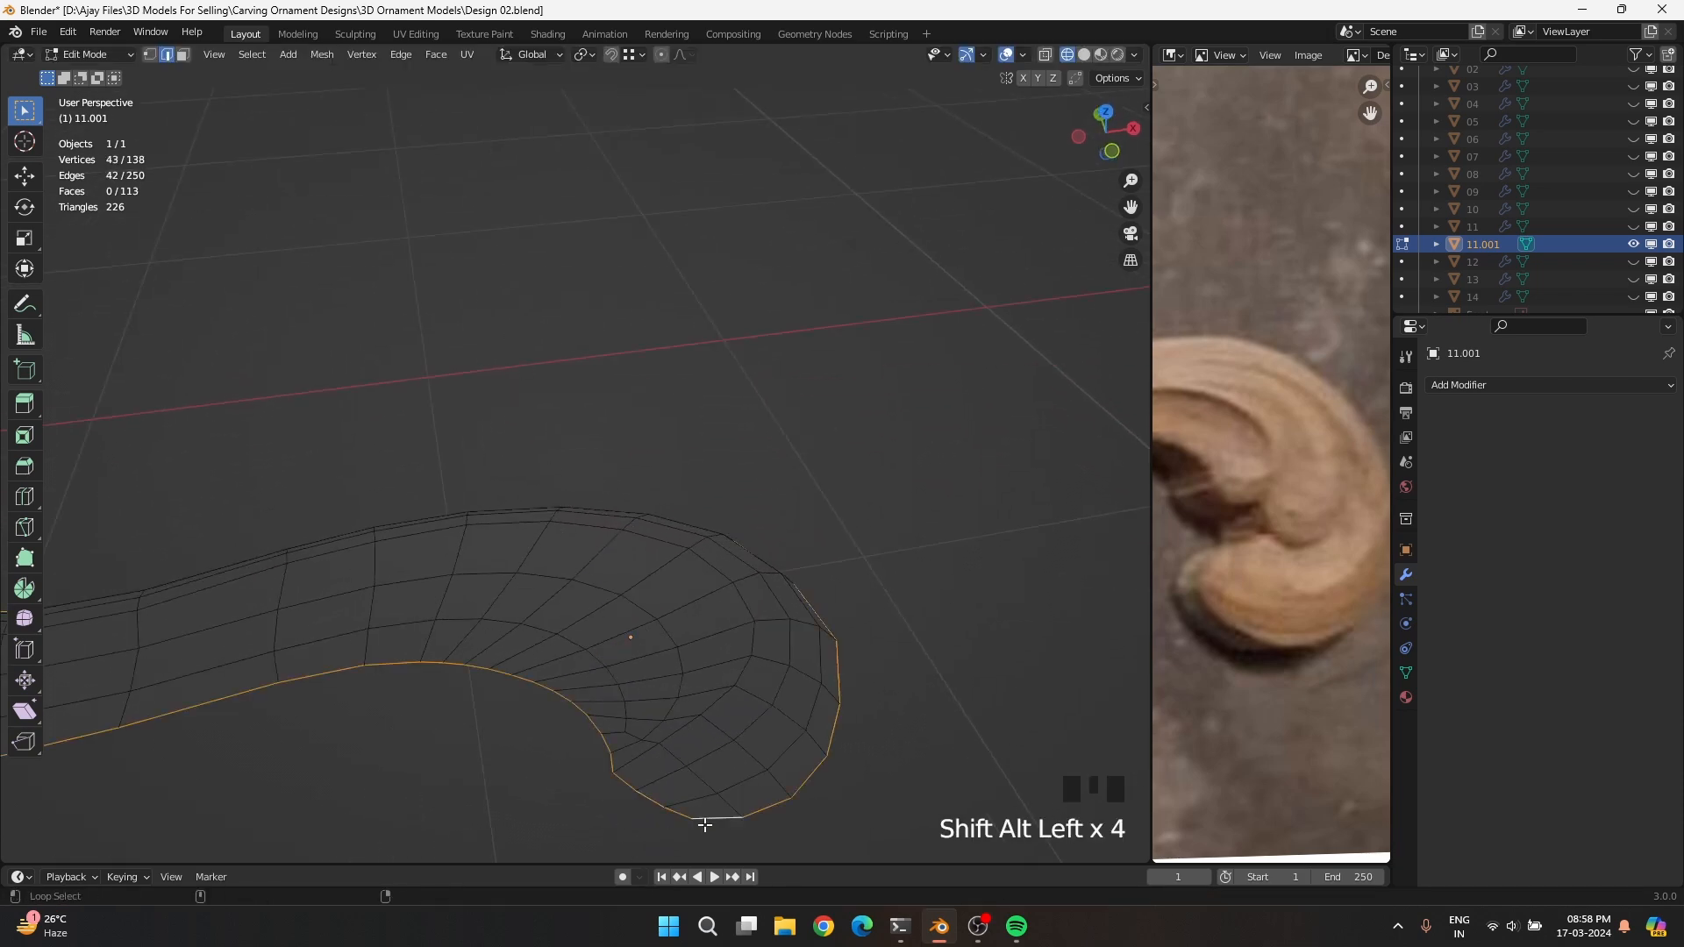
scroll(891, 707, "down", 4)
middle_click_drag(359, 640, 760, 621, "shift")
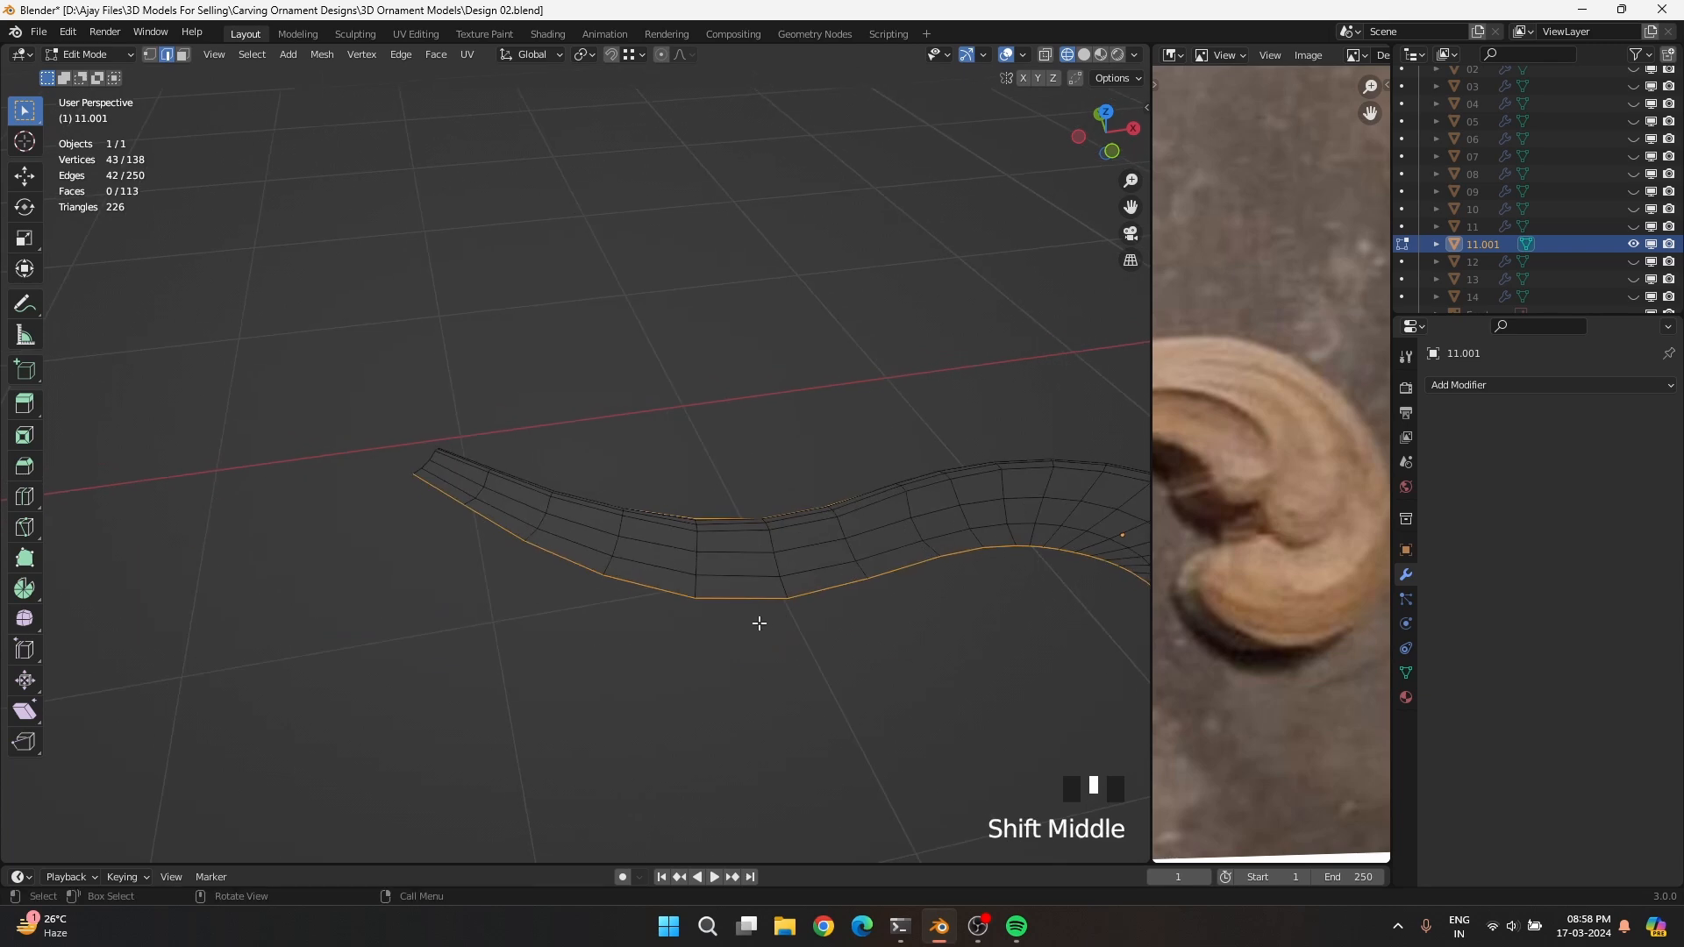
key("s")
key("z")
left_click(760, 622)
key("KP_1")
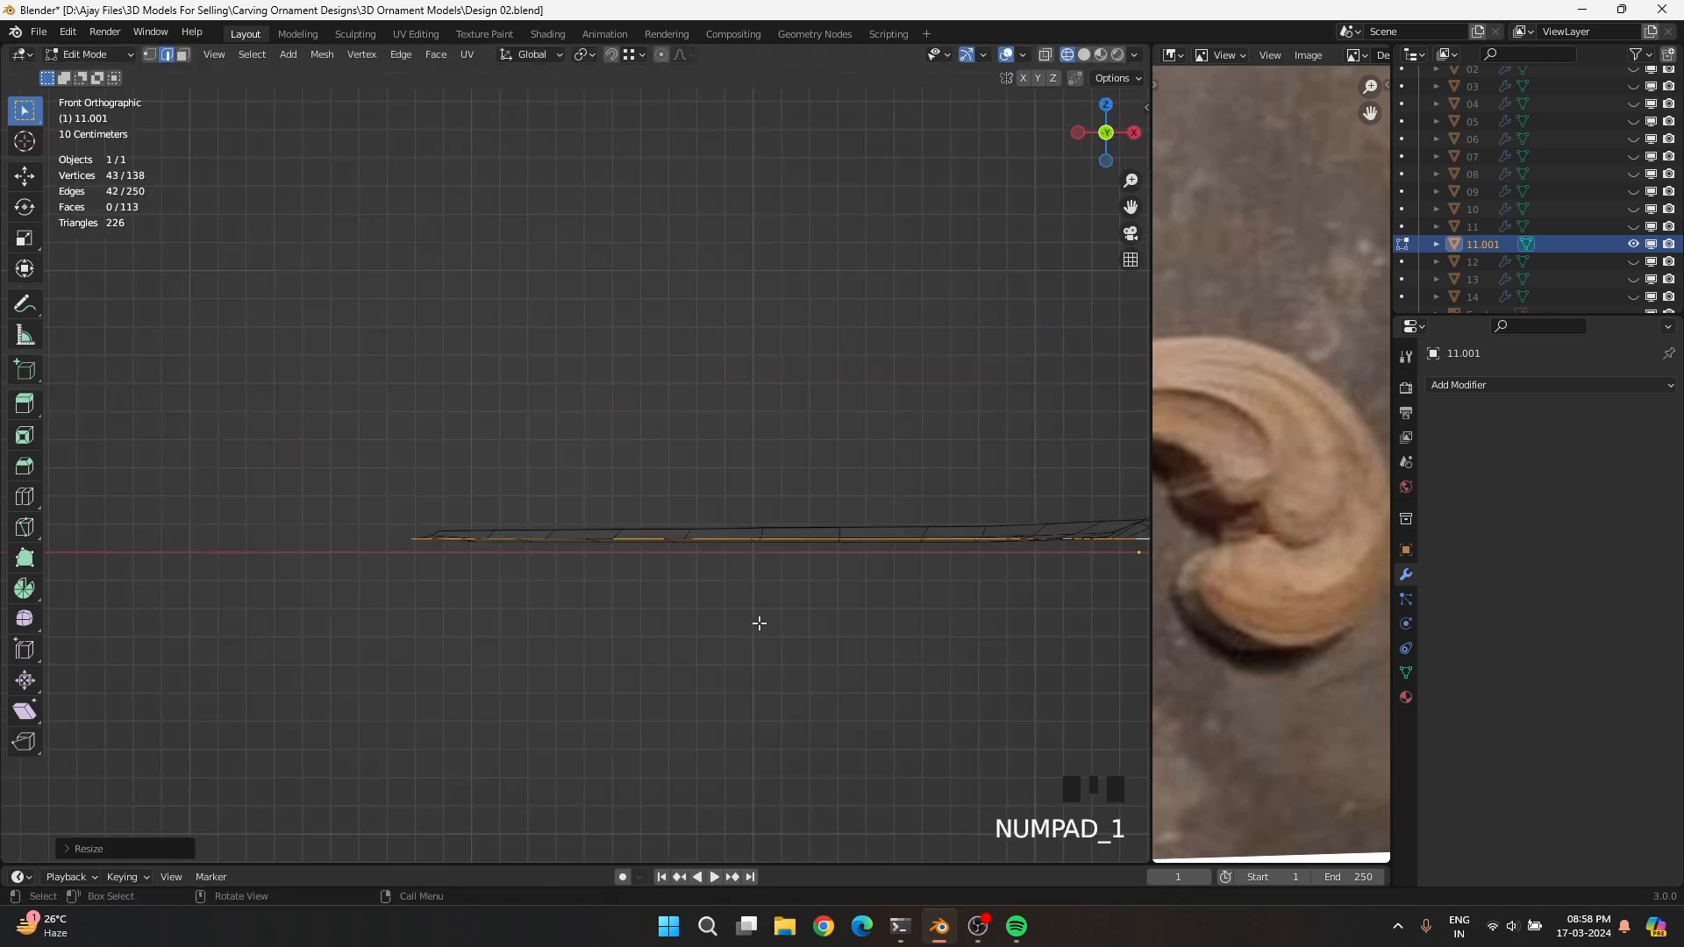
scroll(422, 584, "up", 4)
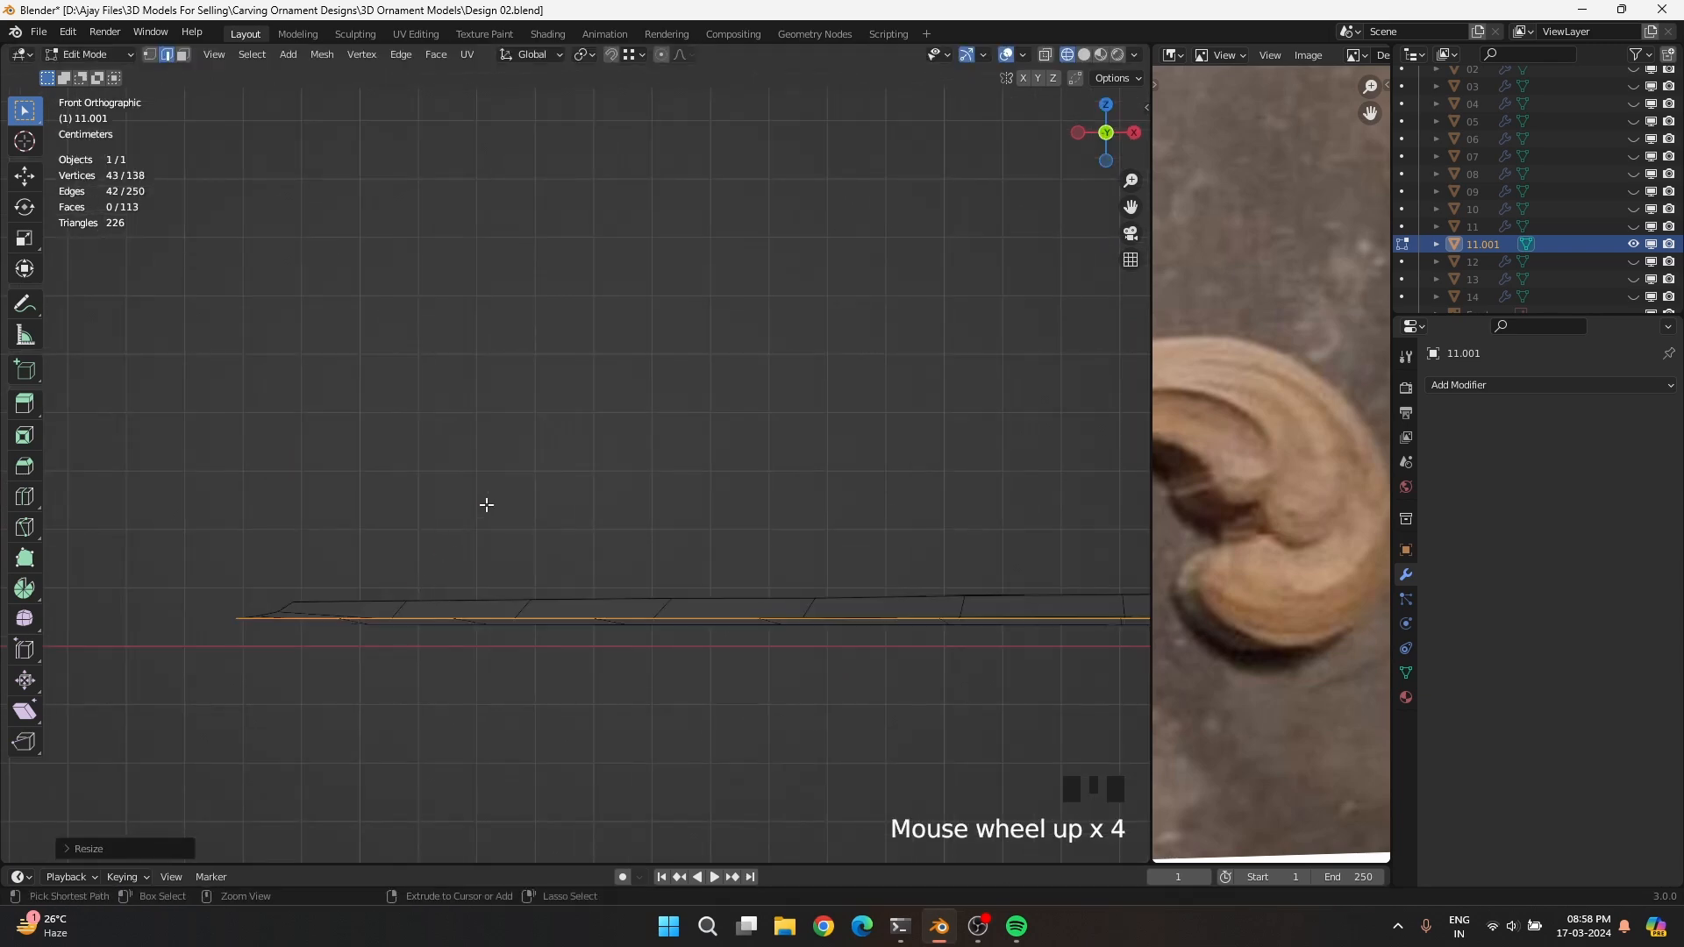
key("ctrl+i")
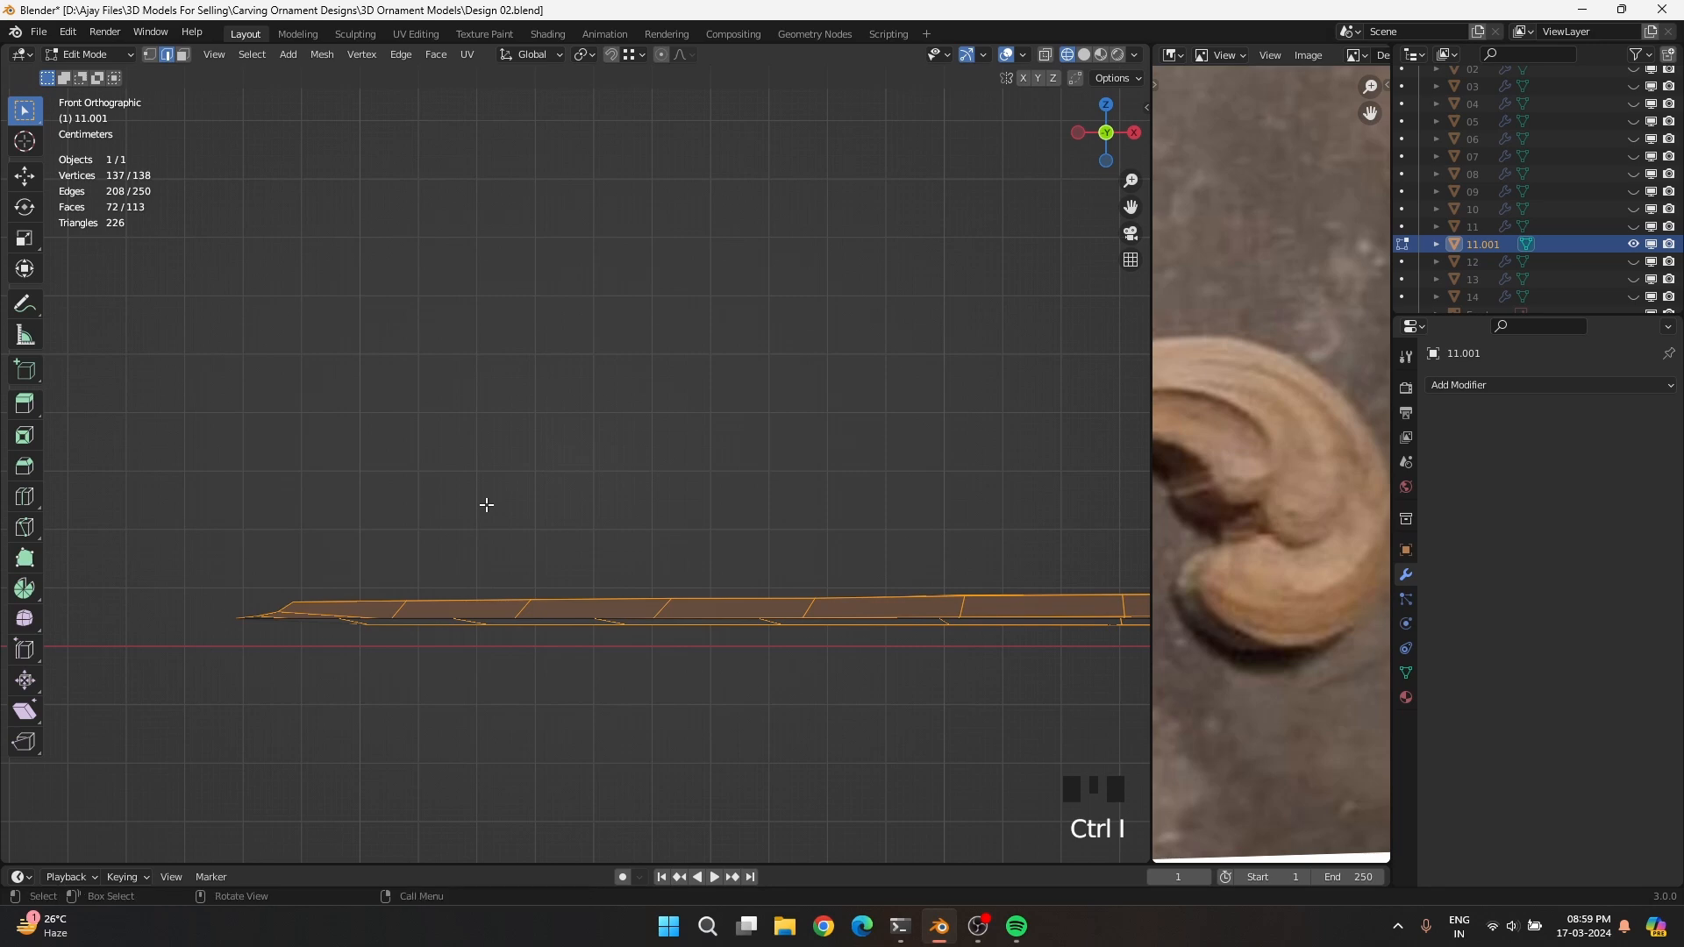
key("1")
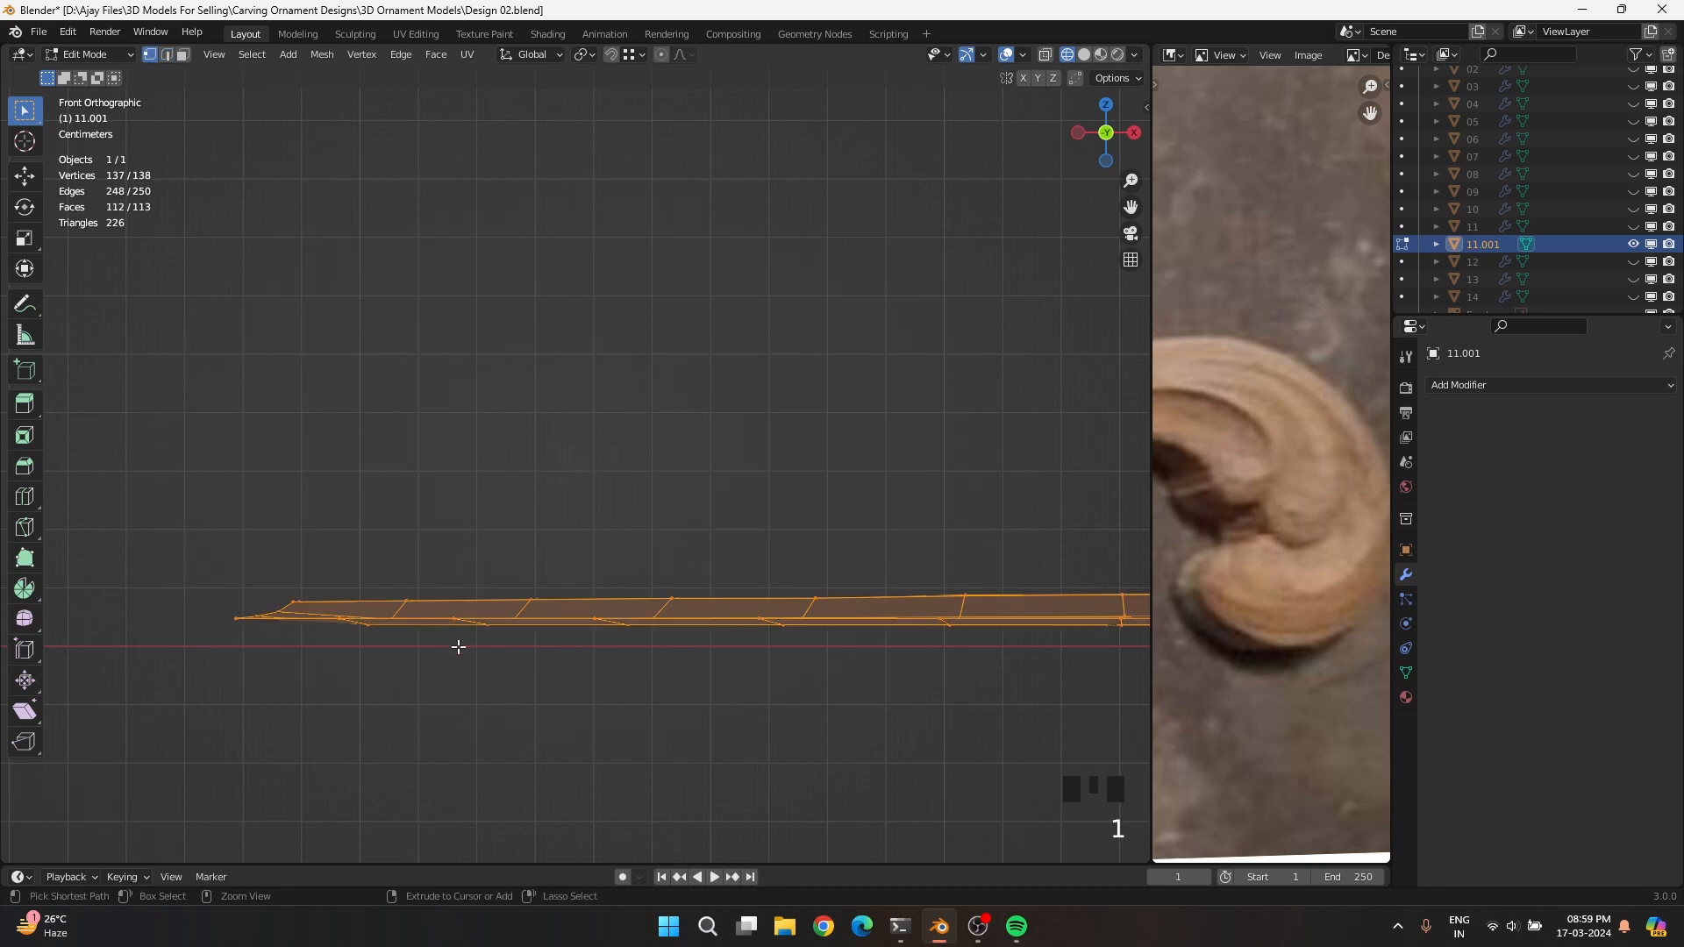
key("ctrl+z")
key("ctrl+z")
Invert the boundary selection in vertex mode and raise all the other vertices slightly along Z
key("1")
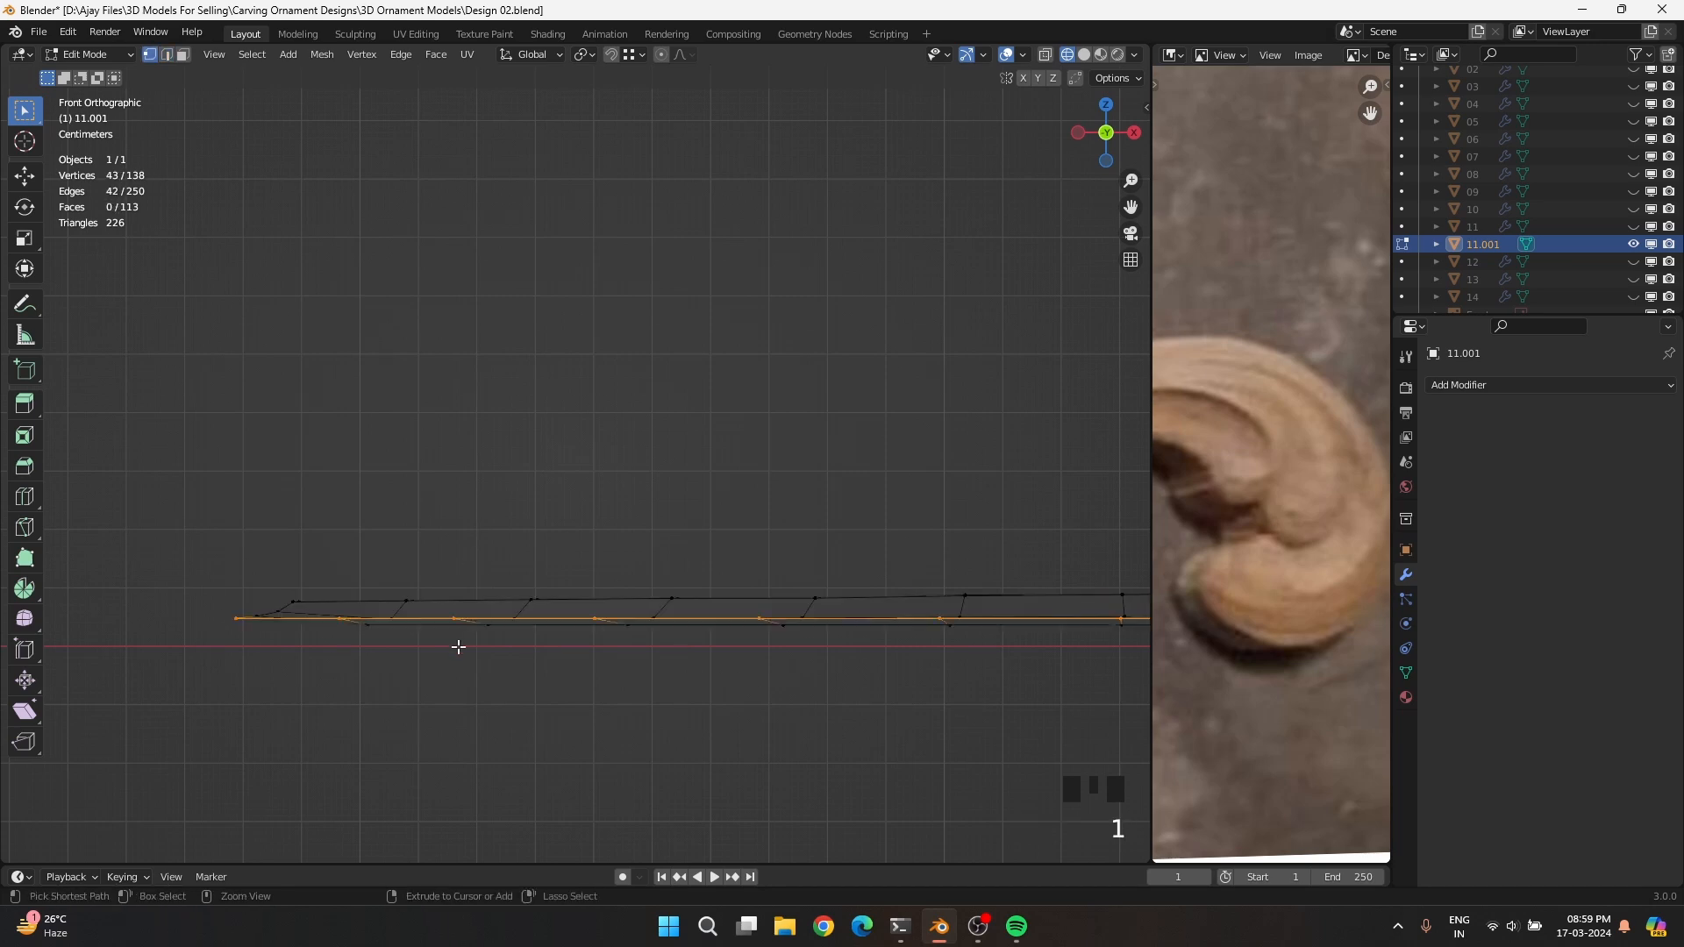
key("ctrl+i")
key("g")
key("z")
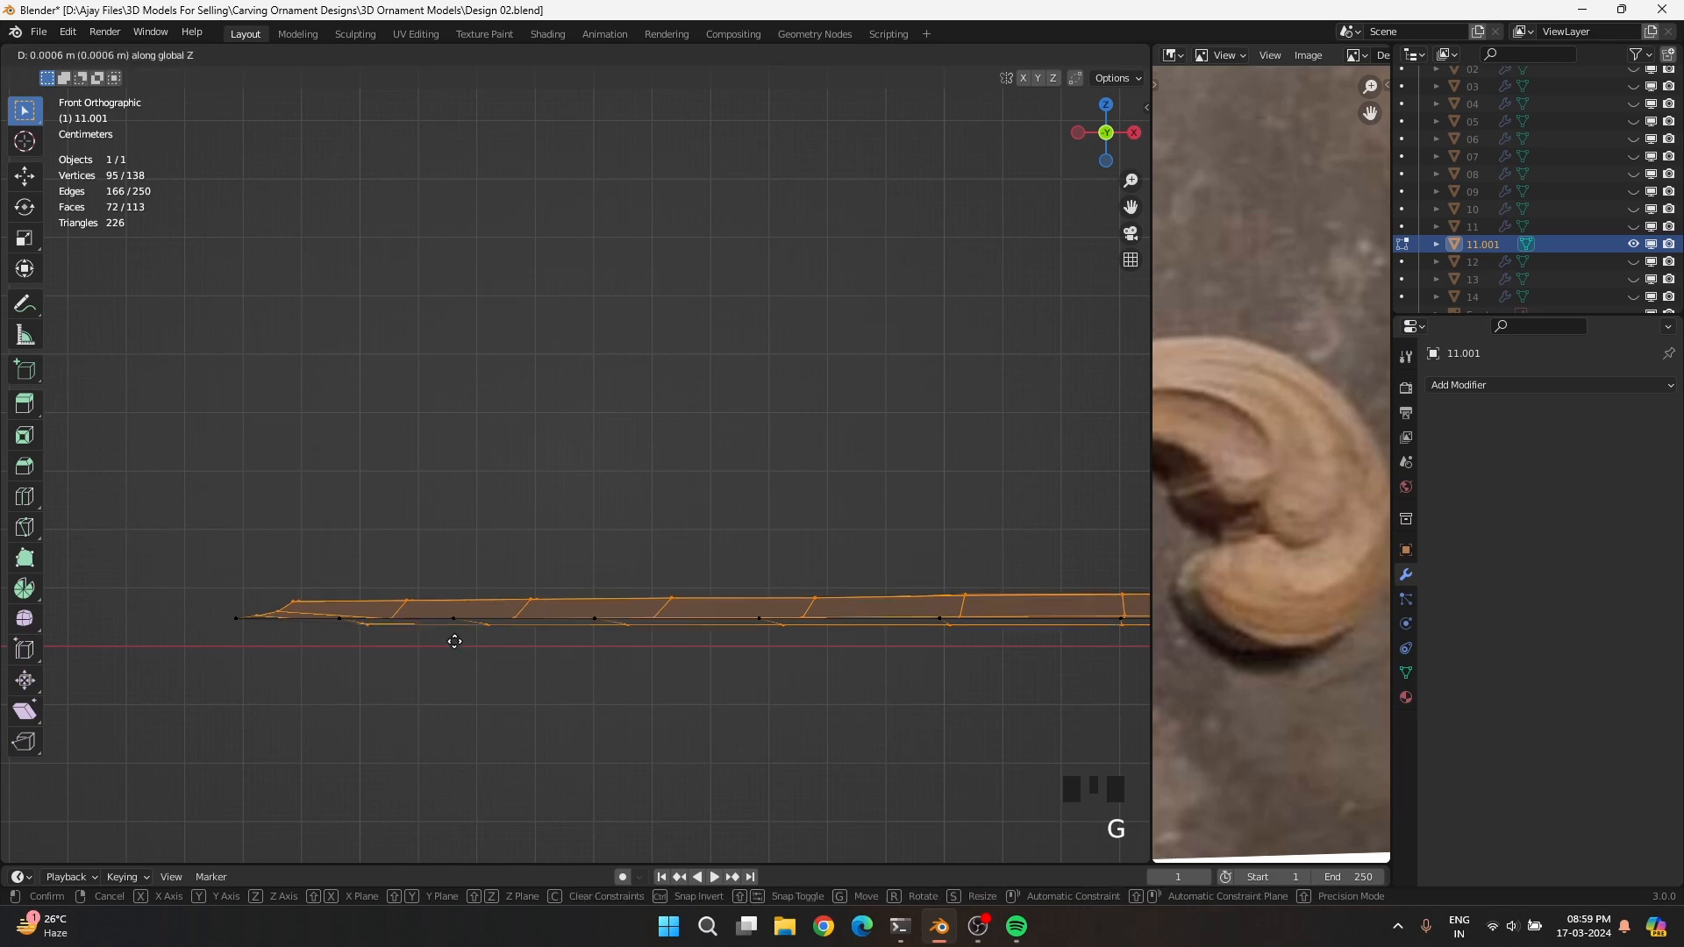
left_click(470, 567)
Lower the two inner vertices next to the boundary at the scroll's leaf end along Z, one after the other
left_click(255, 608)
key("g")
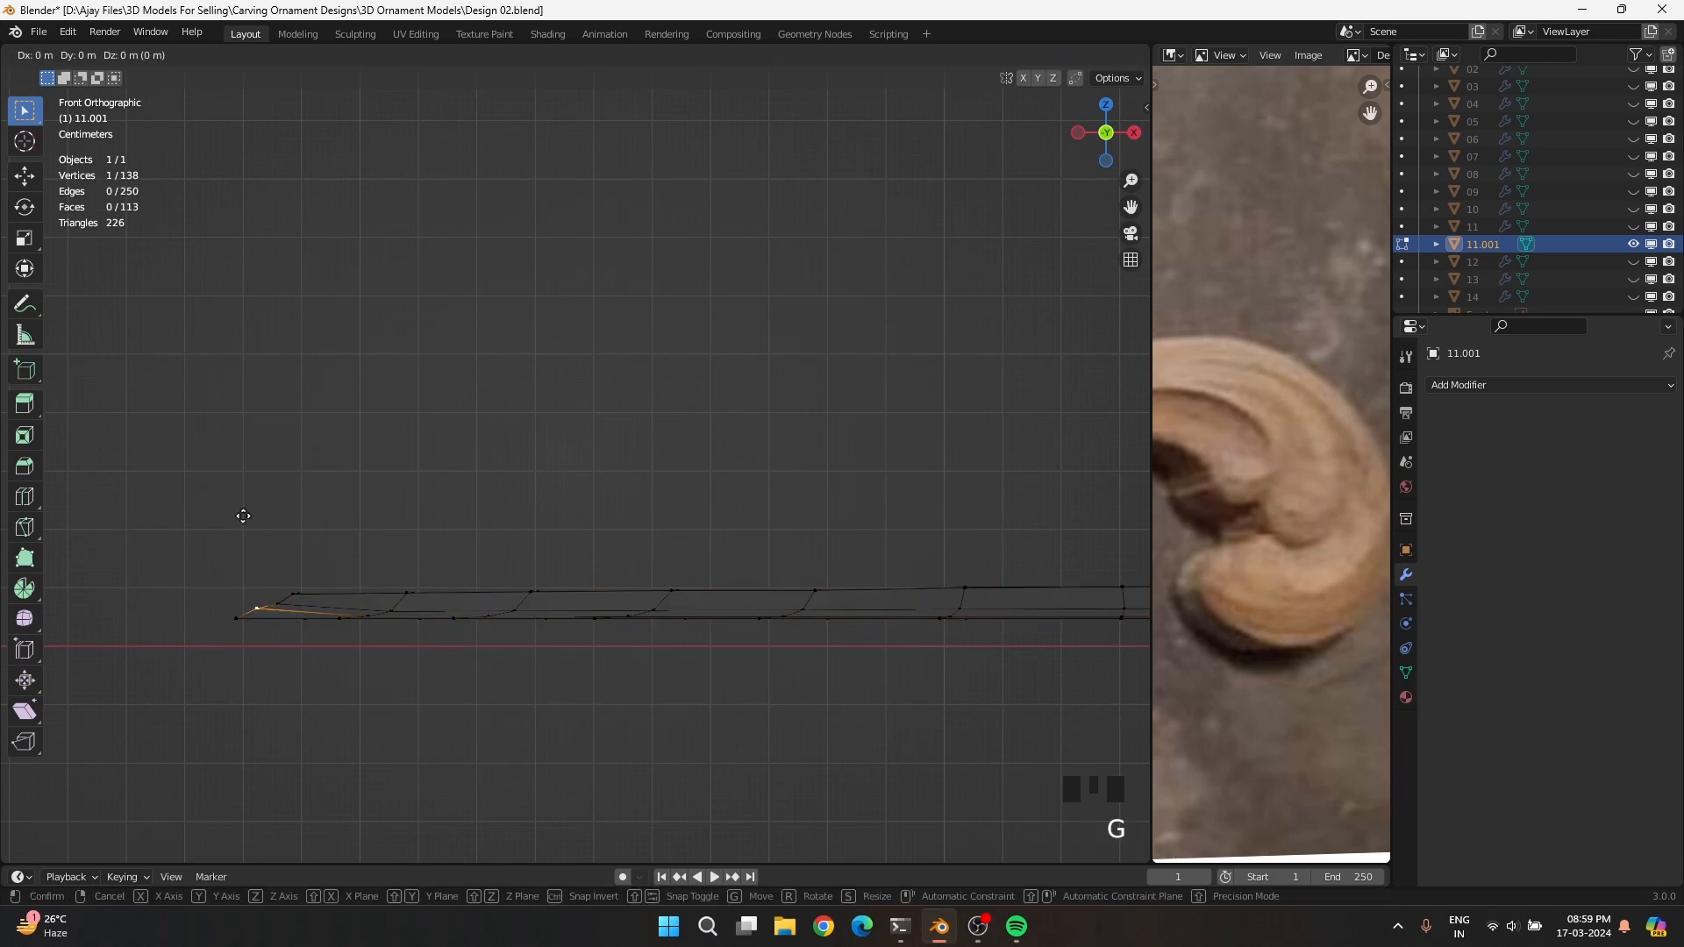
key("z")
left_click(233, 593)
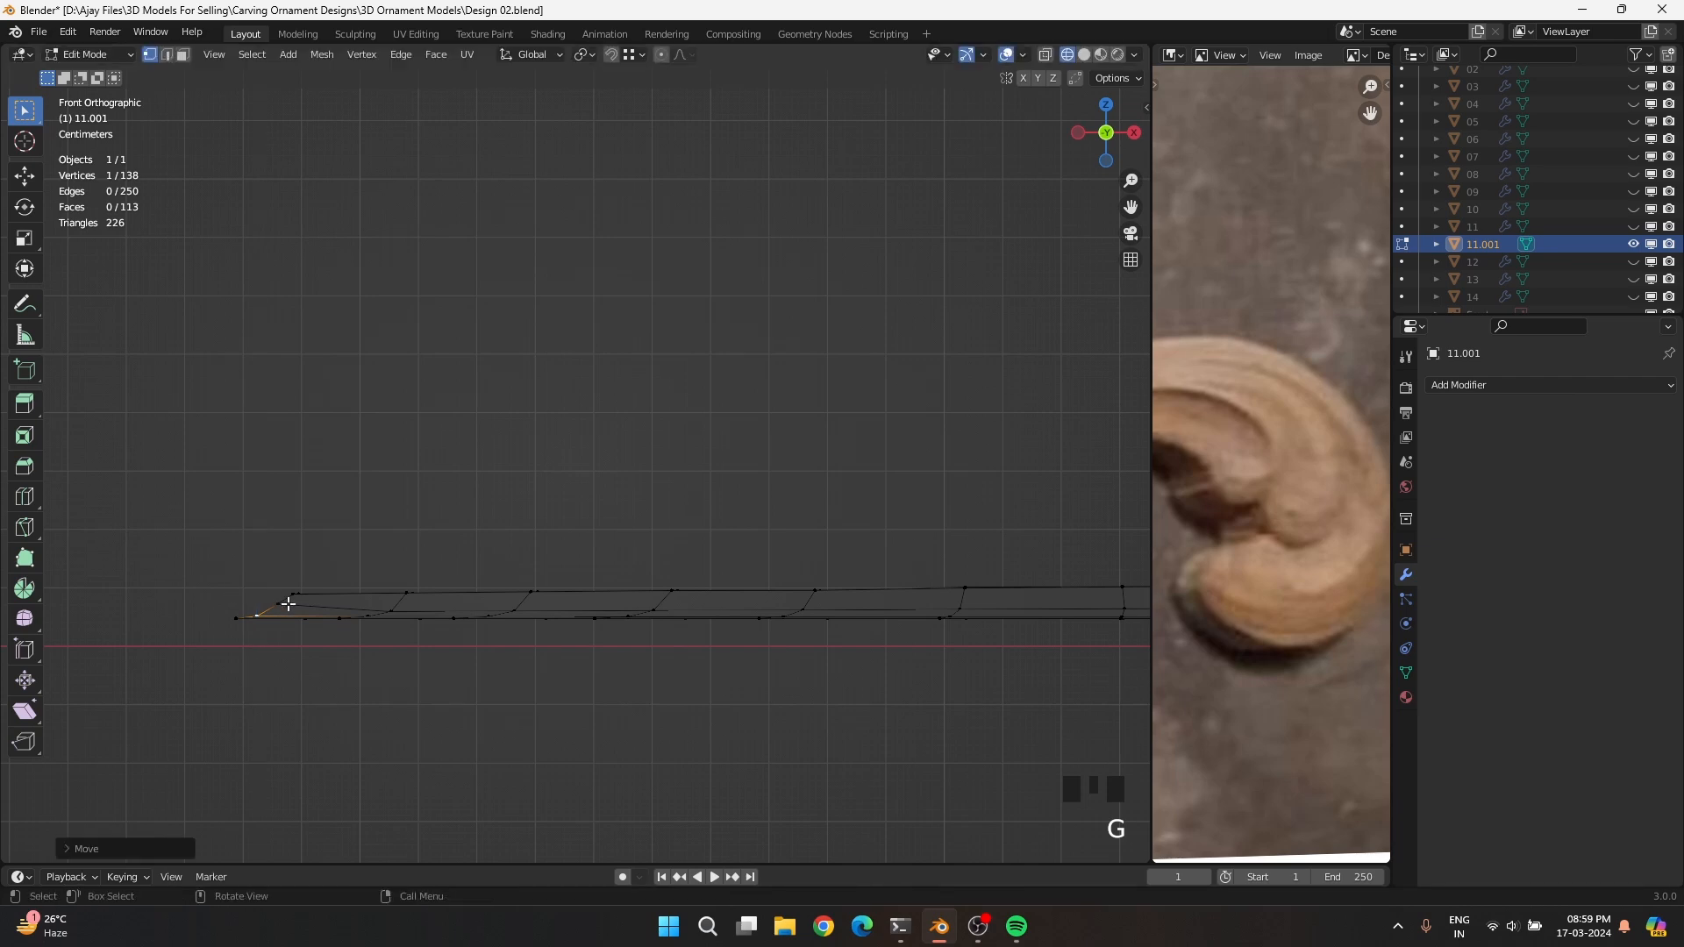
left_click(286, 601)
key("g")
key("z")
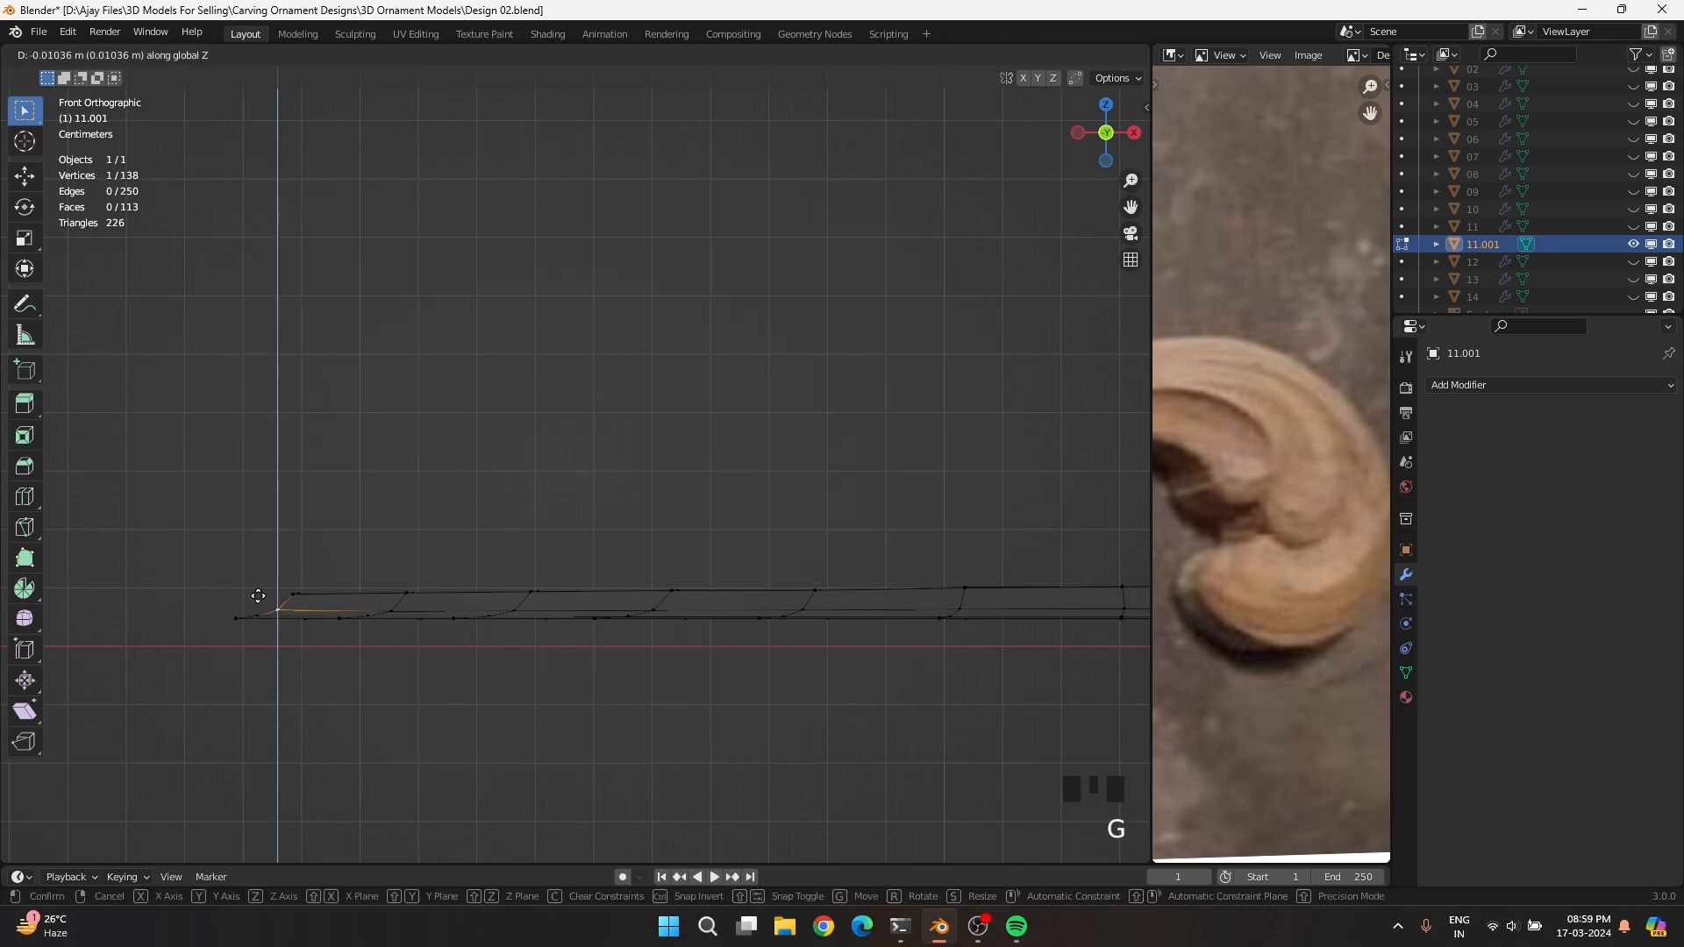
left_click(257, 595)
Turn on X-ray in front view and select the scroll's whole lower boundary edge loop
key("alt+z")
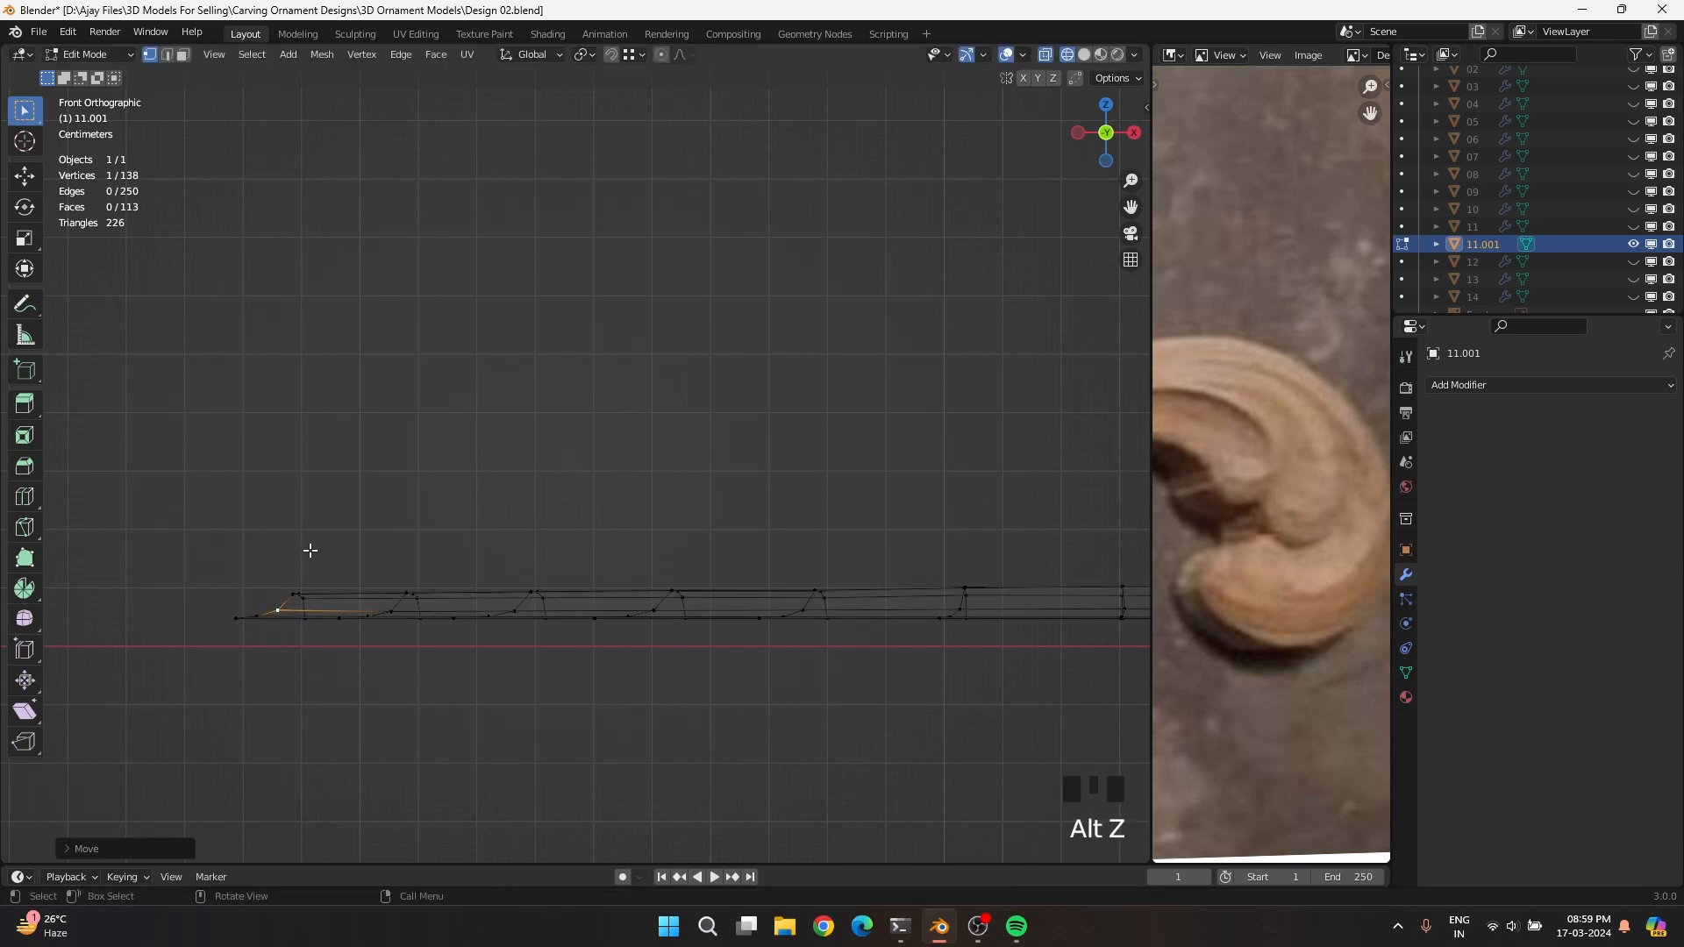
scroll(310, 550, "down", 3)
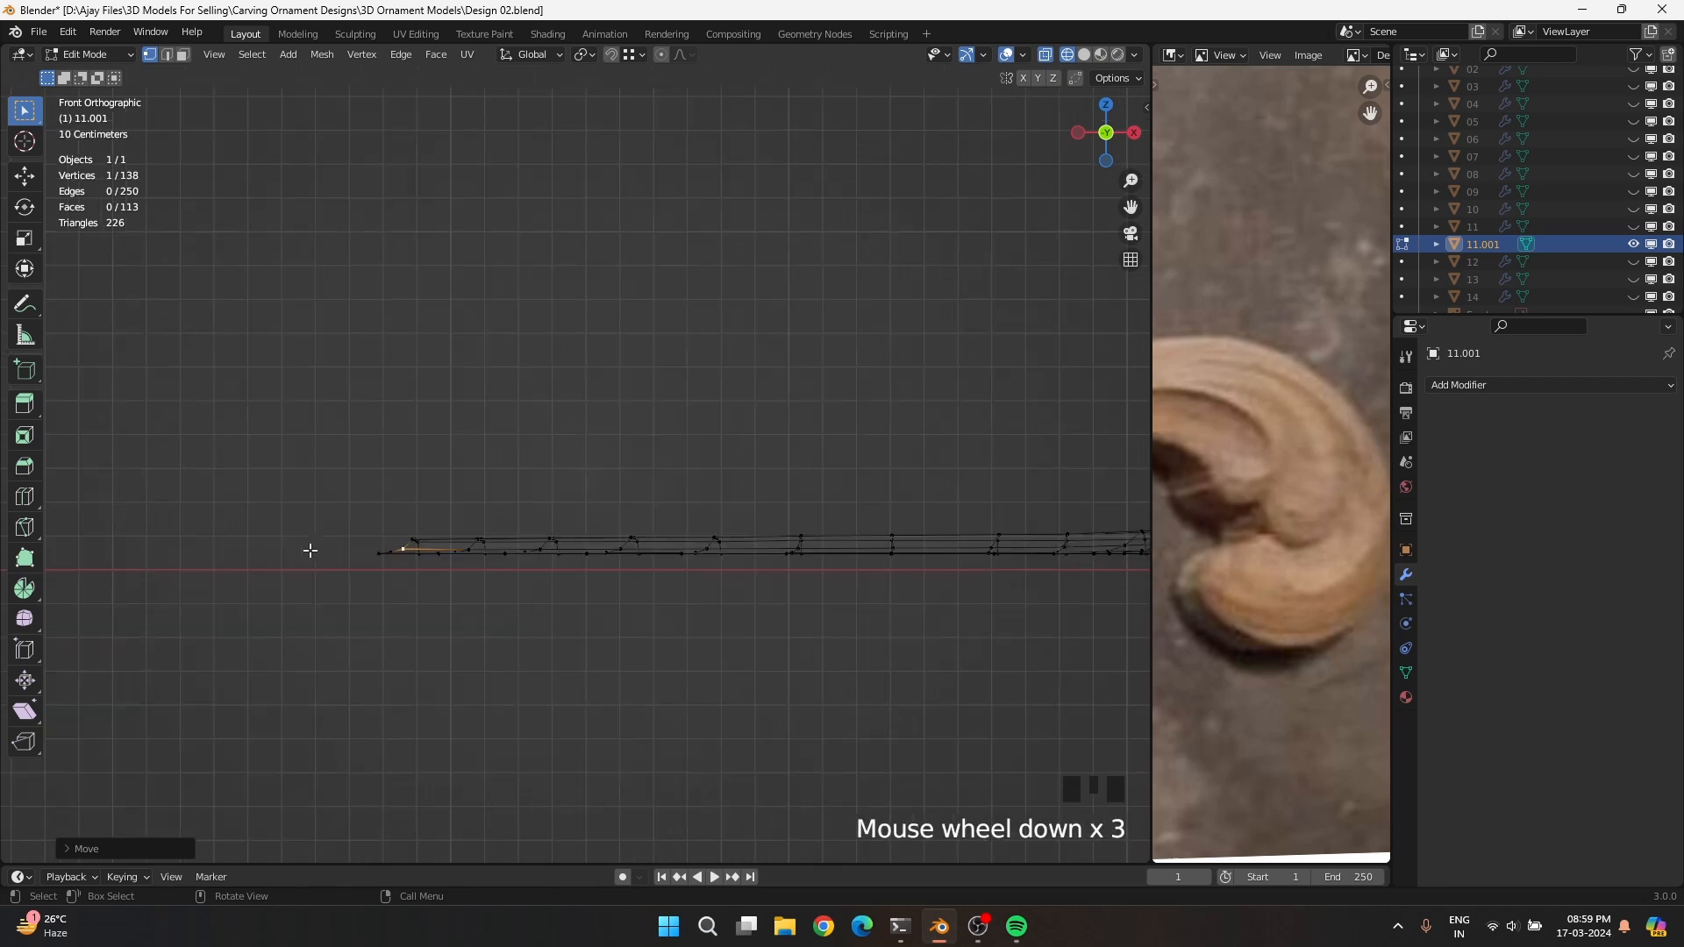
scroll(487, 596, "up", 4)
left_click(189, 659)
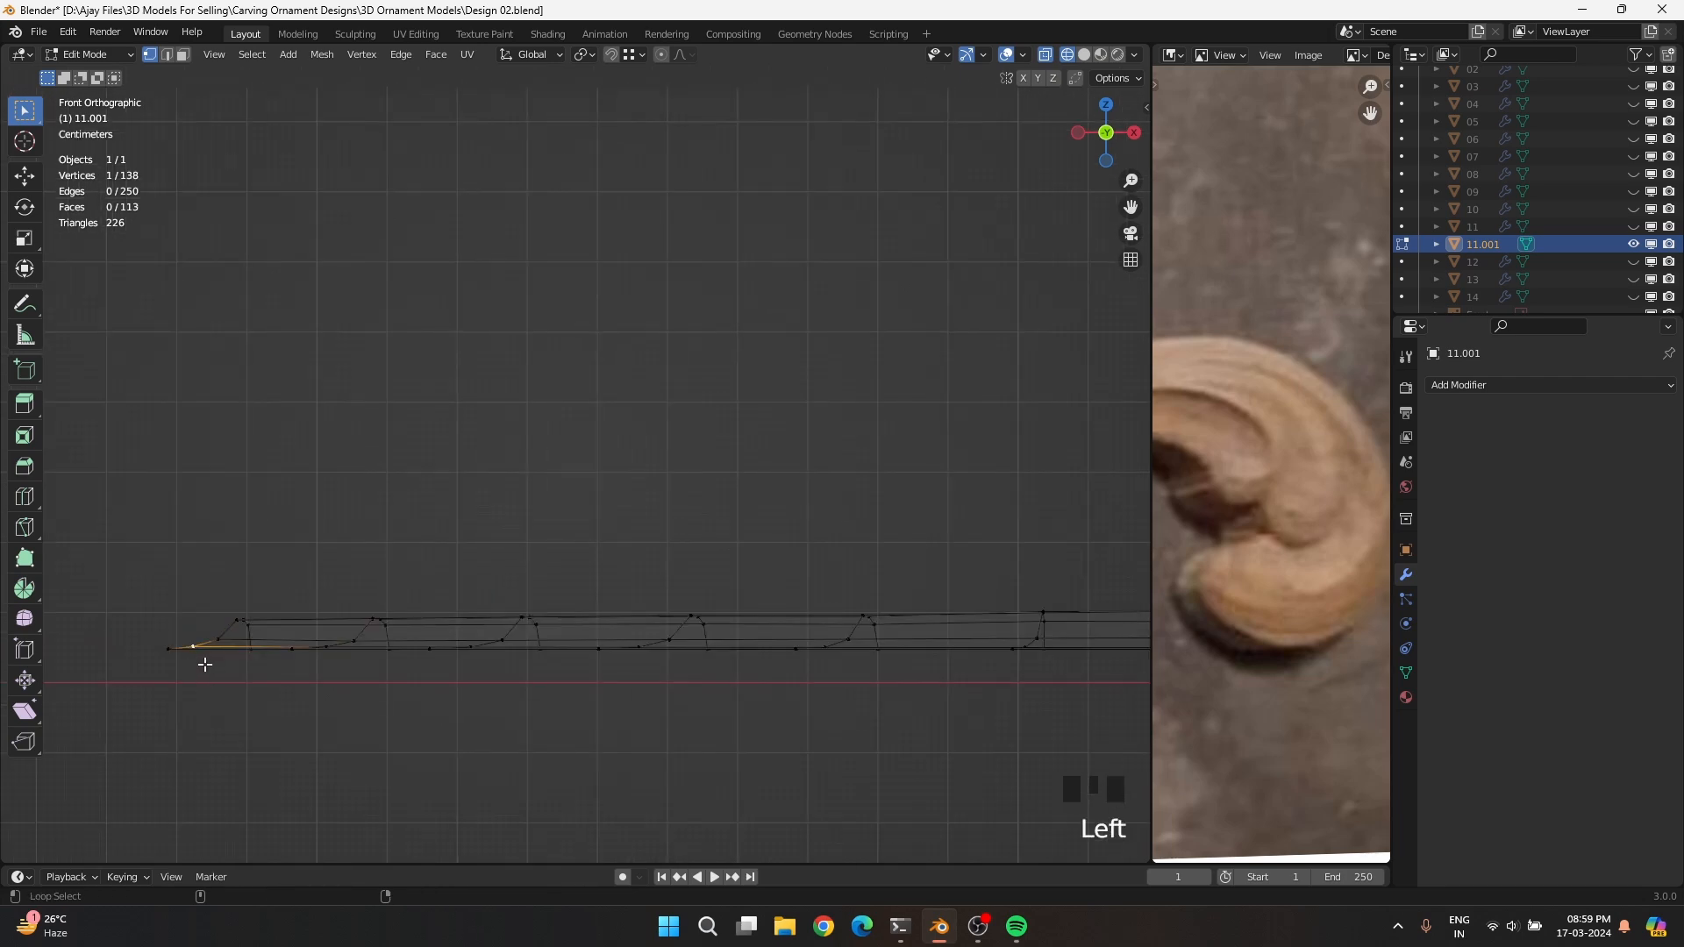
left_click(160, 663, "alt+shift")
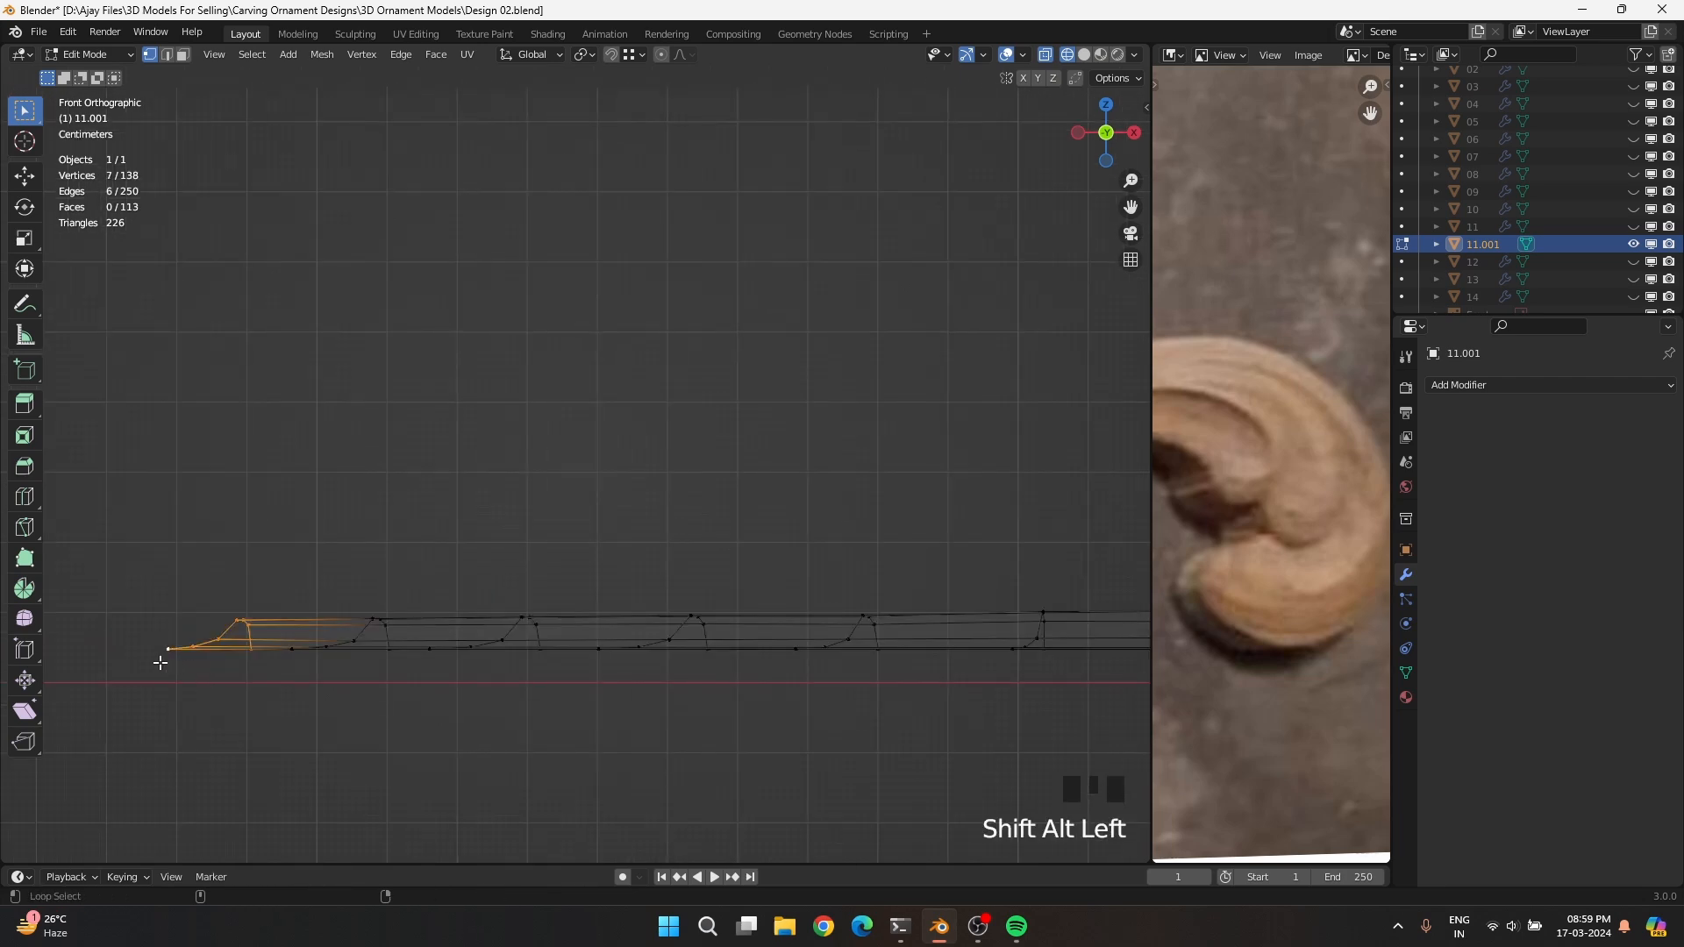
left_click(323, 661, "alt+shift")
left_click(324, 661, "alt+shift")
scroll(323, 661, "down", 4)
middle_click_drag(323, 661, 439, 649, "shift")
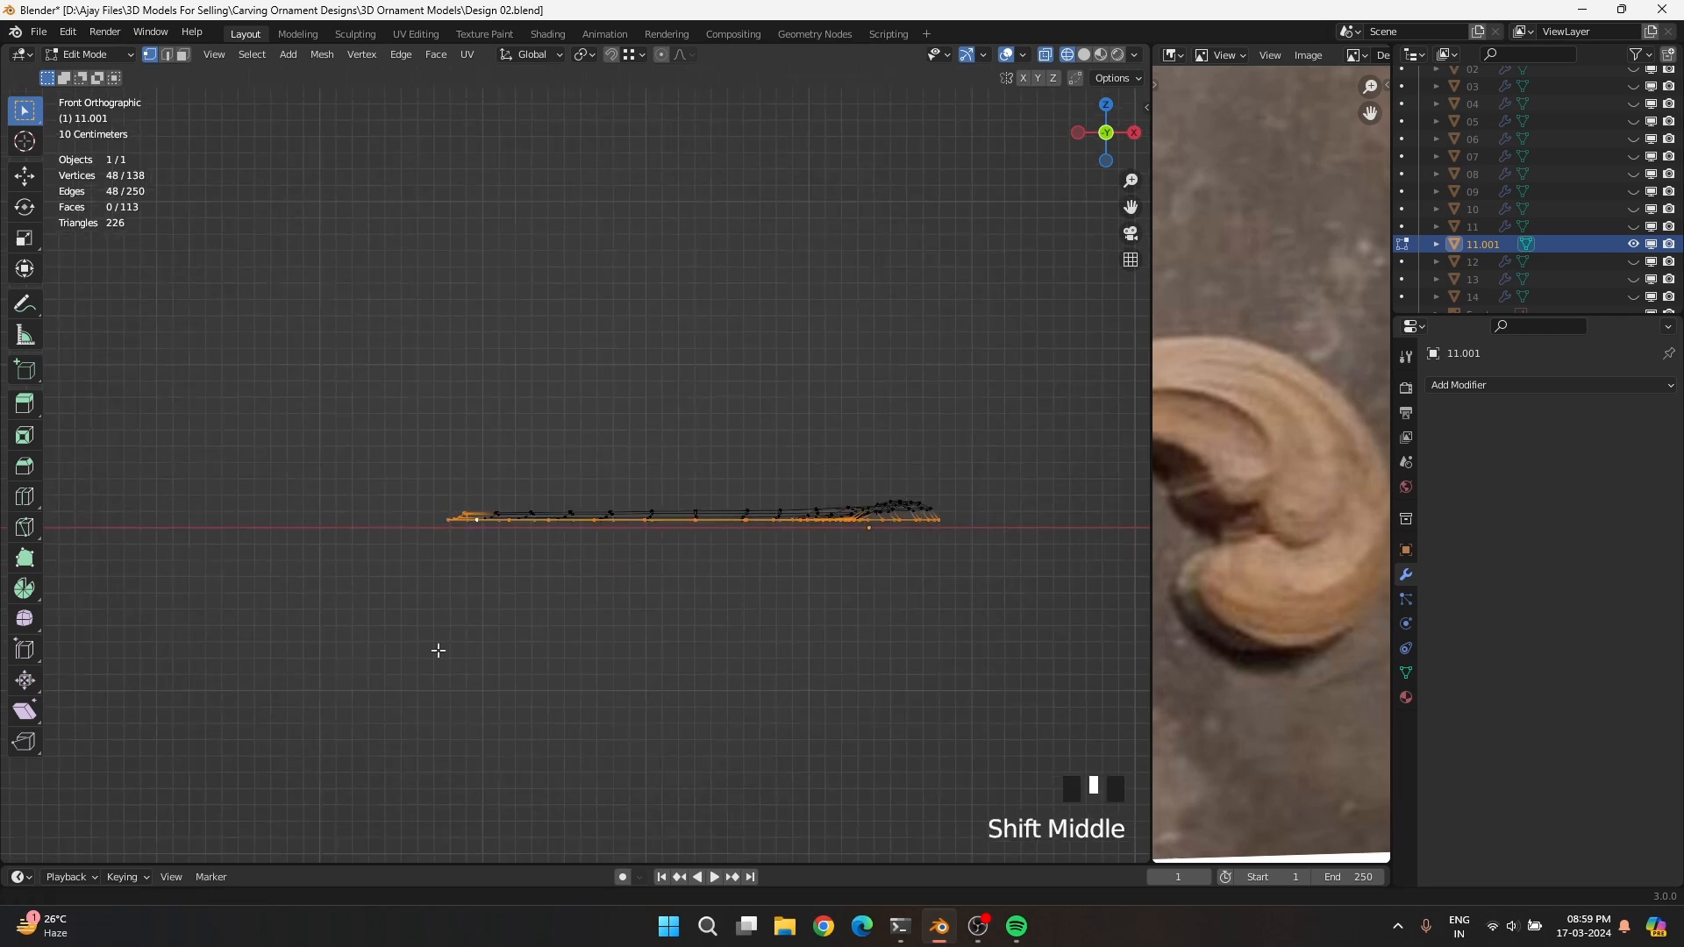
scroll(362, 658, "up", 4)
Leave mesh editing, unhide all ornament pieces, and lower the scroll along Z towards the ground line
key("Tab")
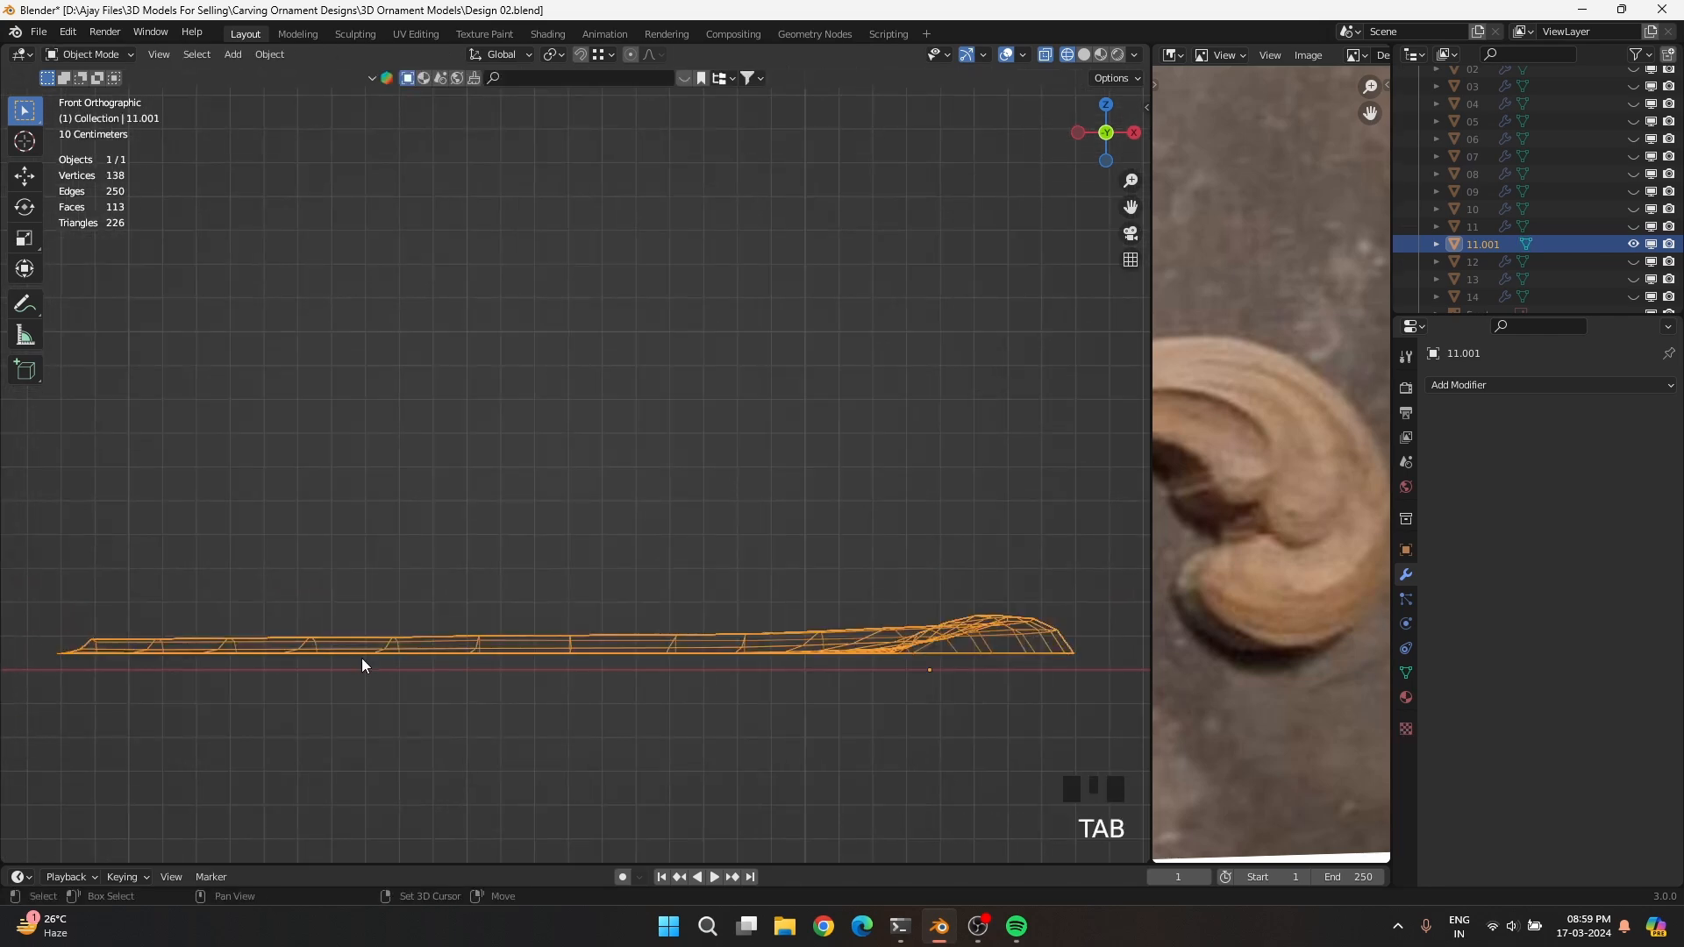
key("alt+h")
left_click(819, 641)
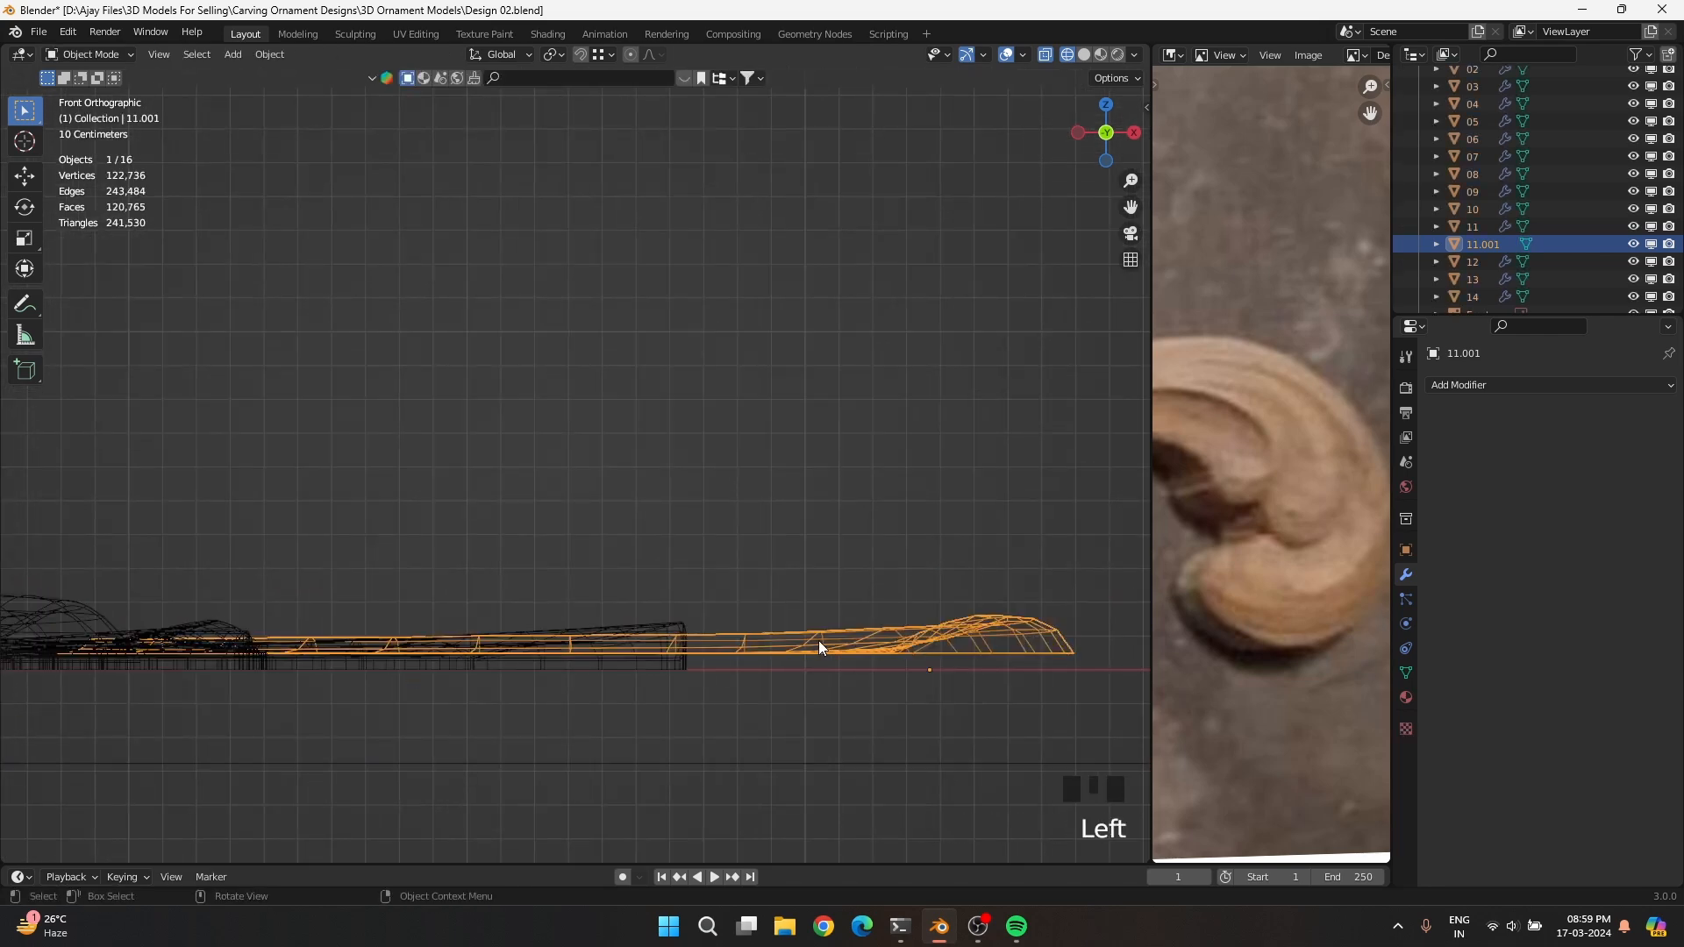
key("g")
key("z")
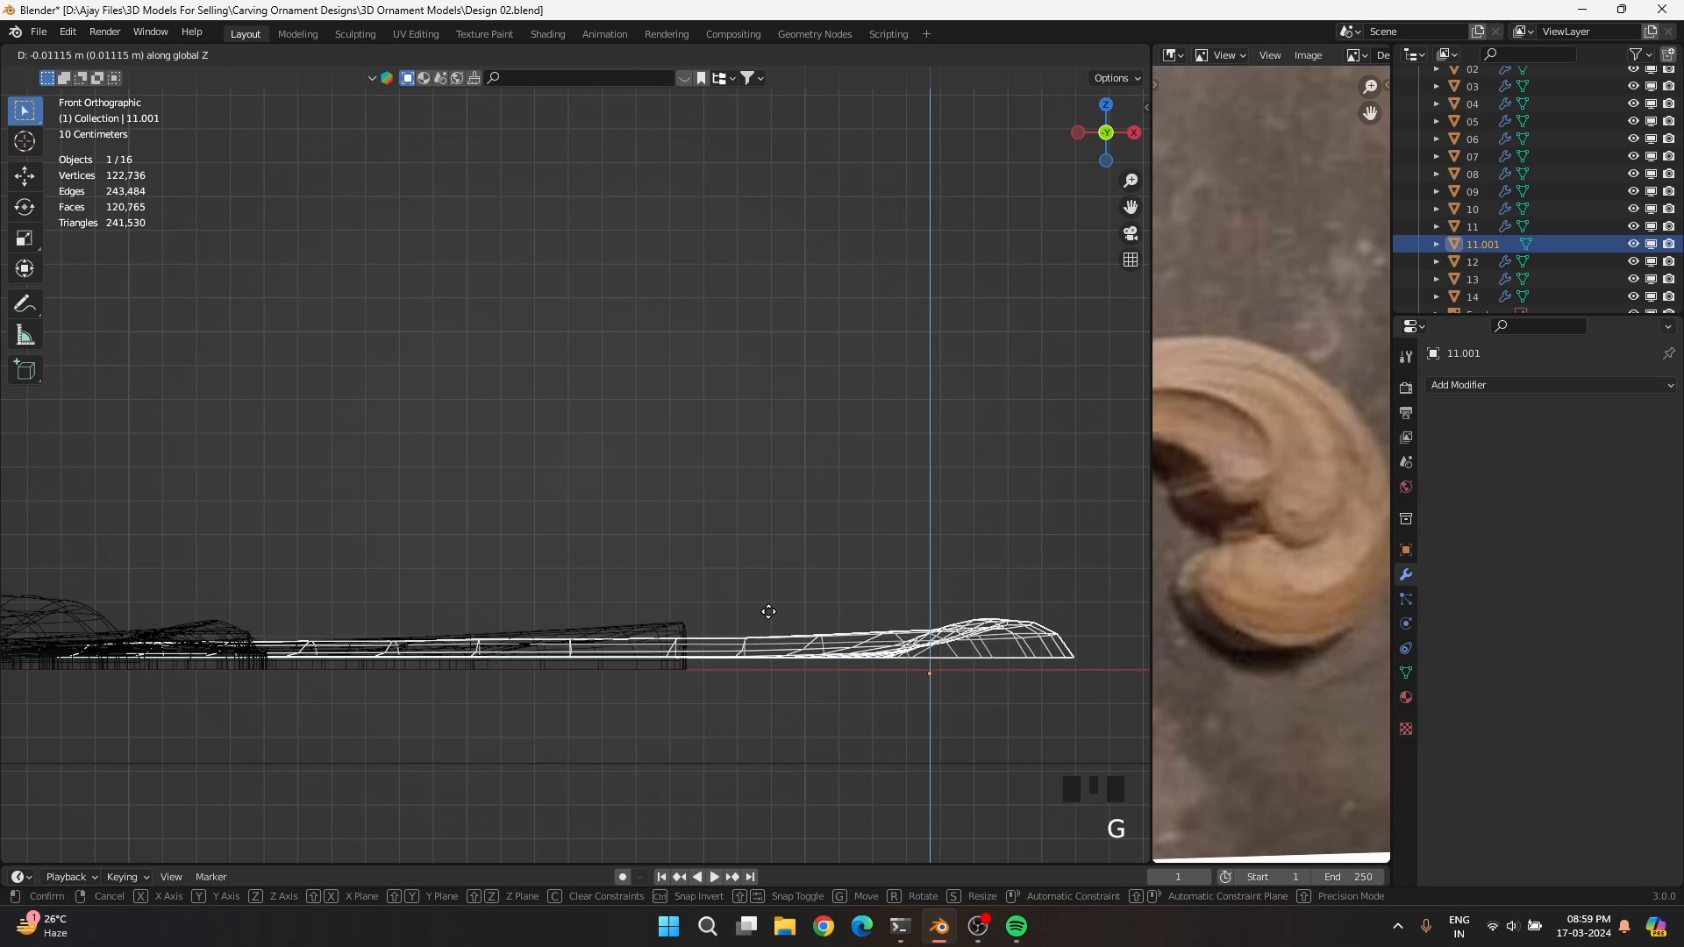
left_click(783, 639)
Extrude the scroll's boundary loop down to the ground line, flatten it, and show its transform values before deselecting
key("Tab")
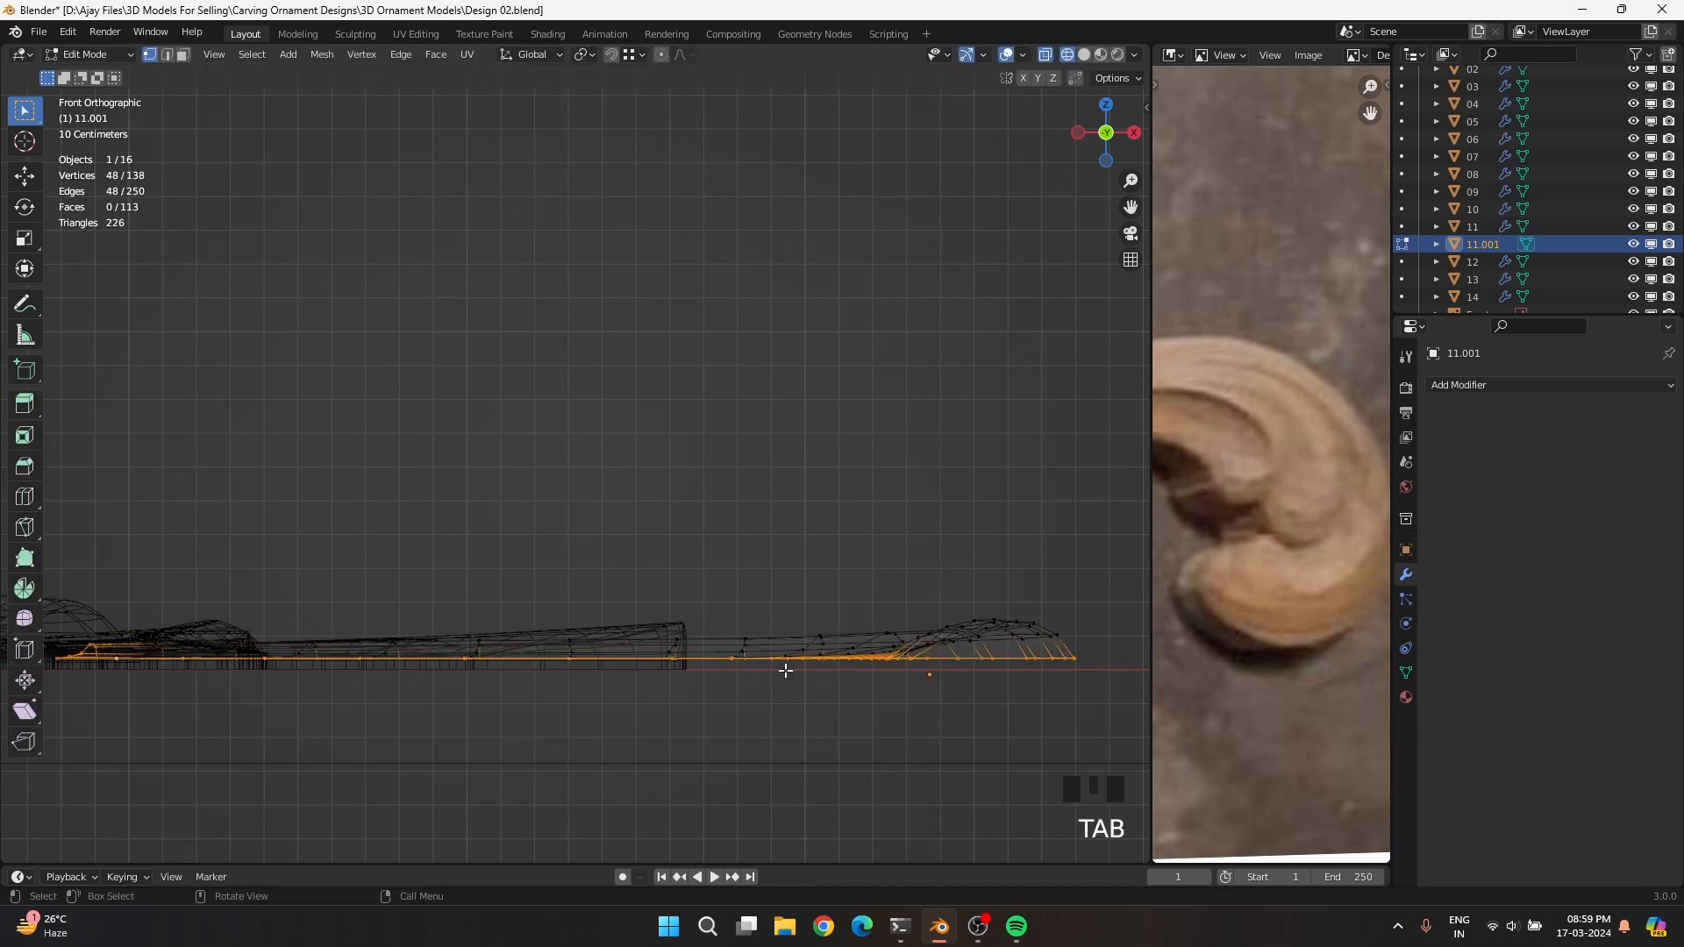
key("e")
left_click(785, 684)
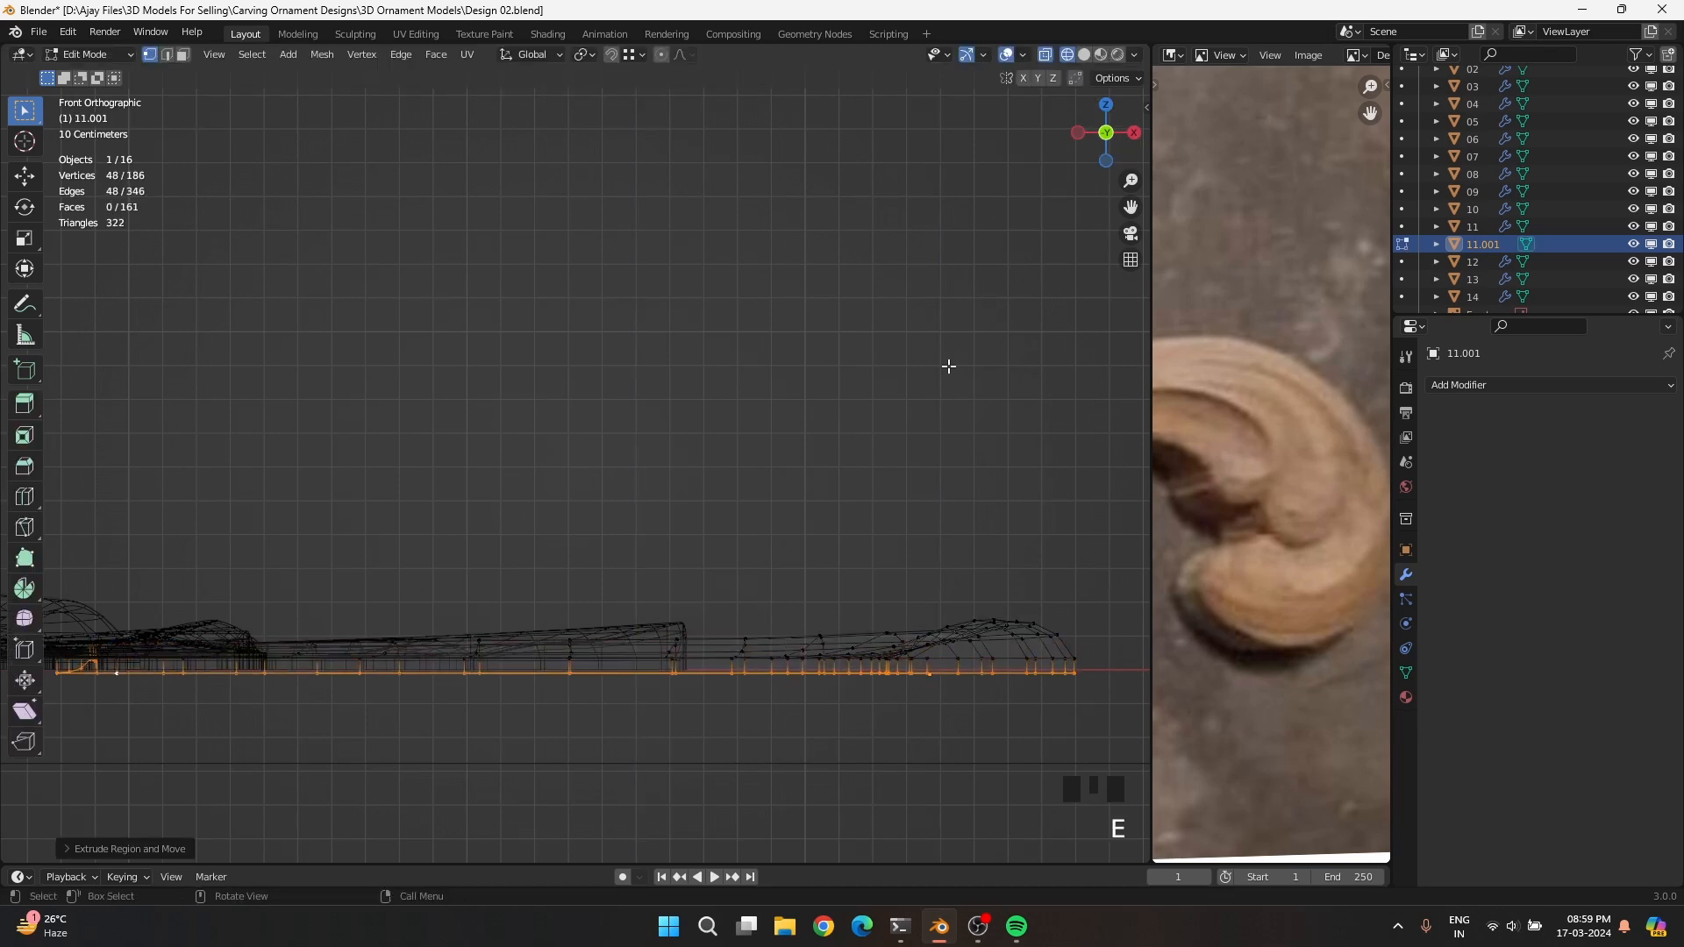
key("s")
left_click(828, 464)
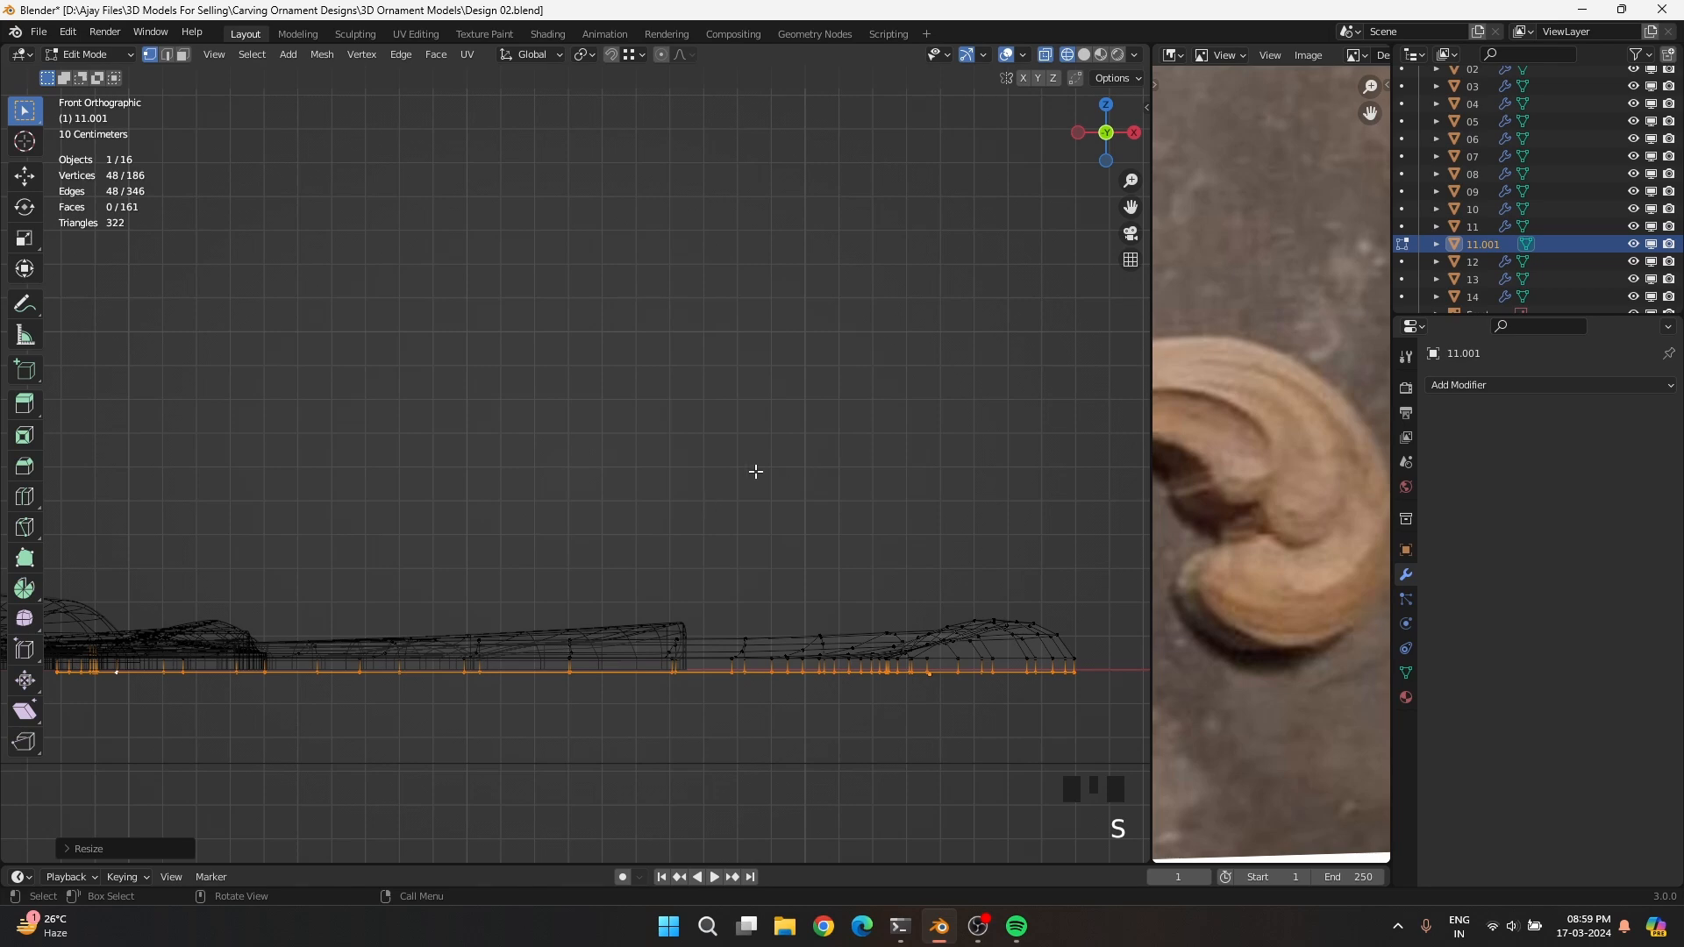
key("n")
left_click(1139, 112)
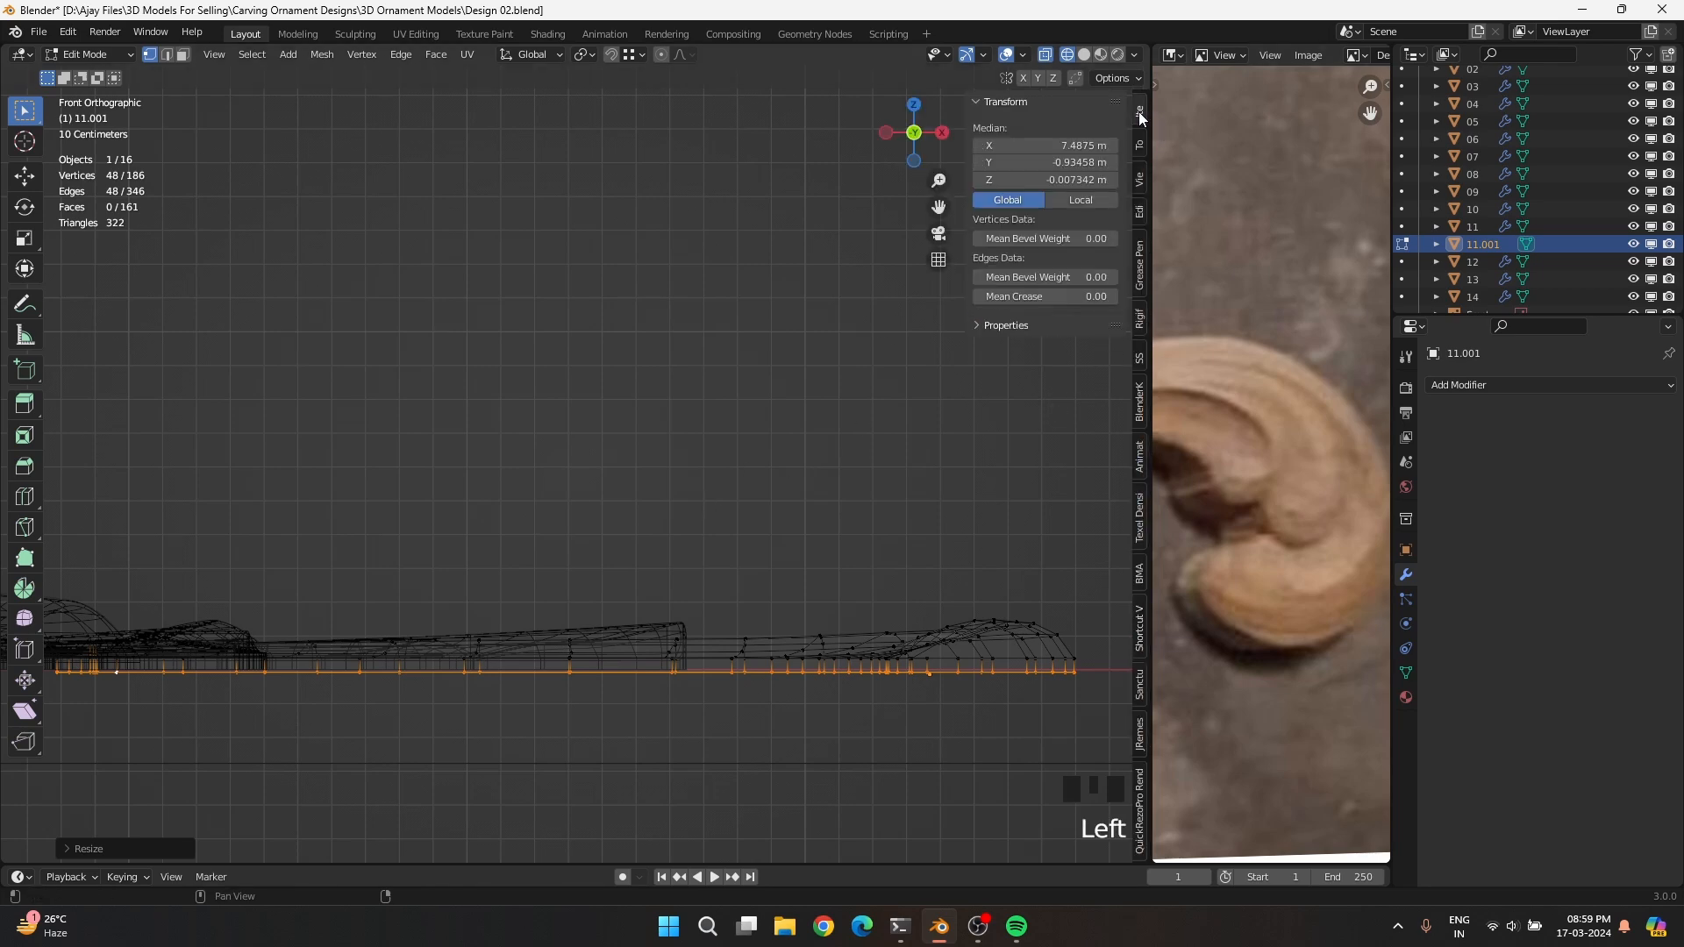
left_click(1139, 111)
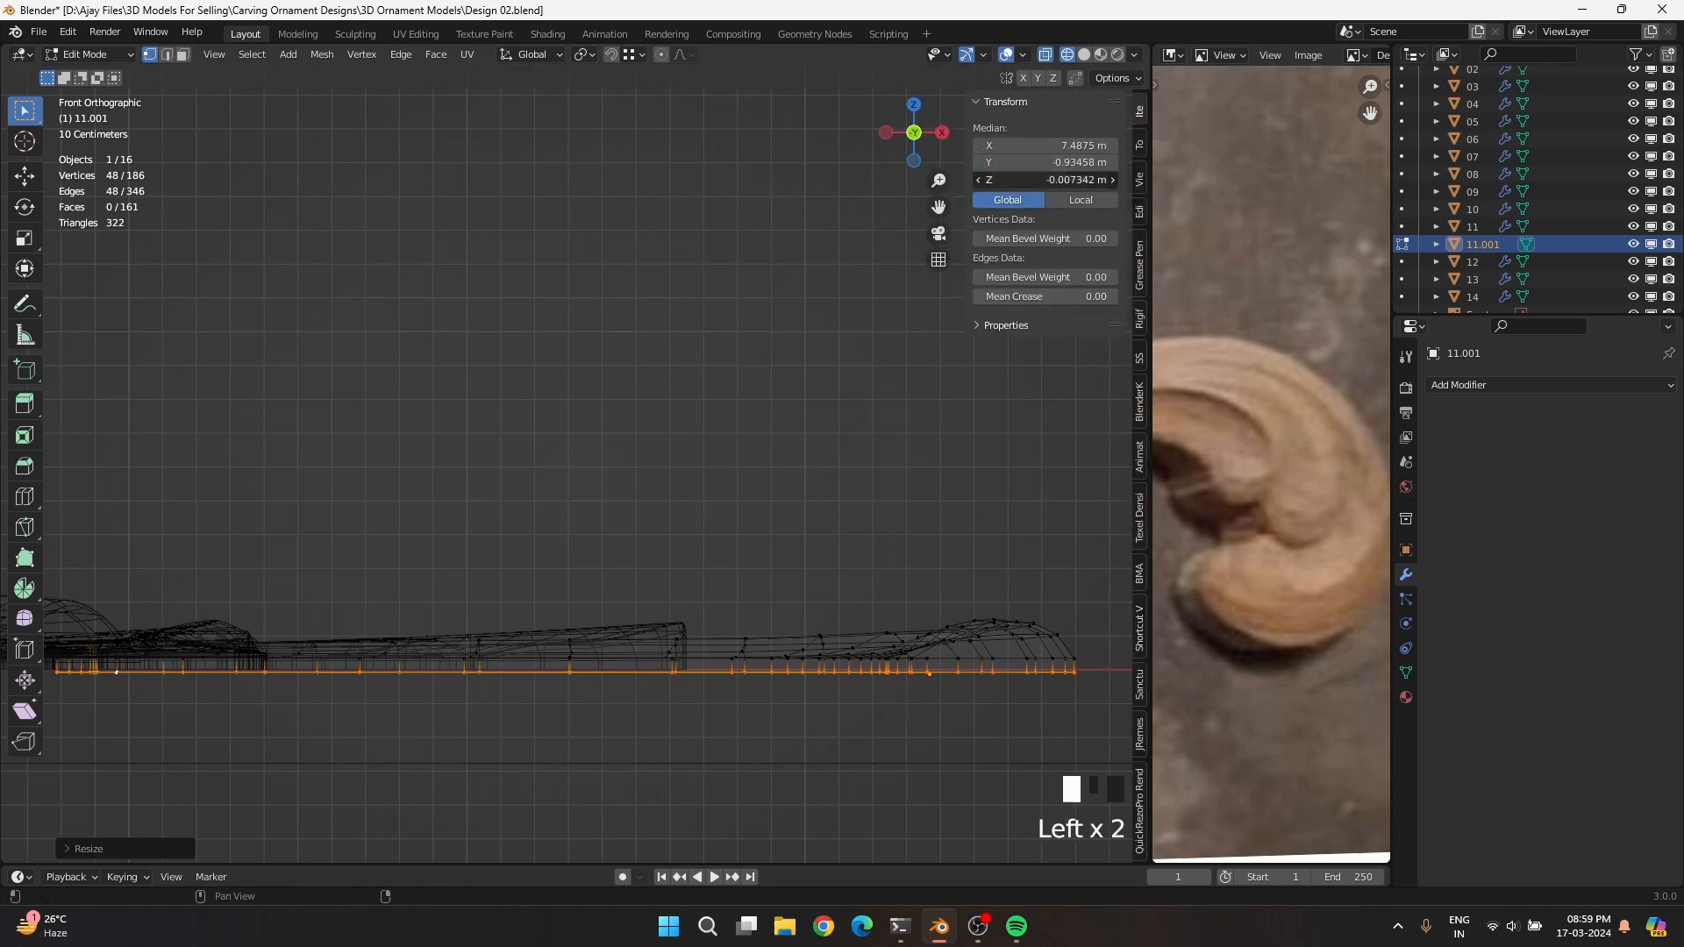
left_click(817, 561)
Bevel the inner edge loop running along the scroll into the curl with two segments, about 0.009 m wide
middle_click_drag(775, 493, 729, 424)
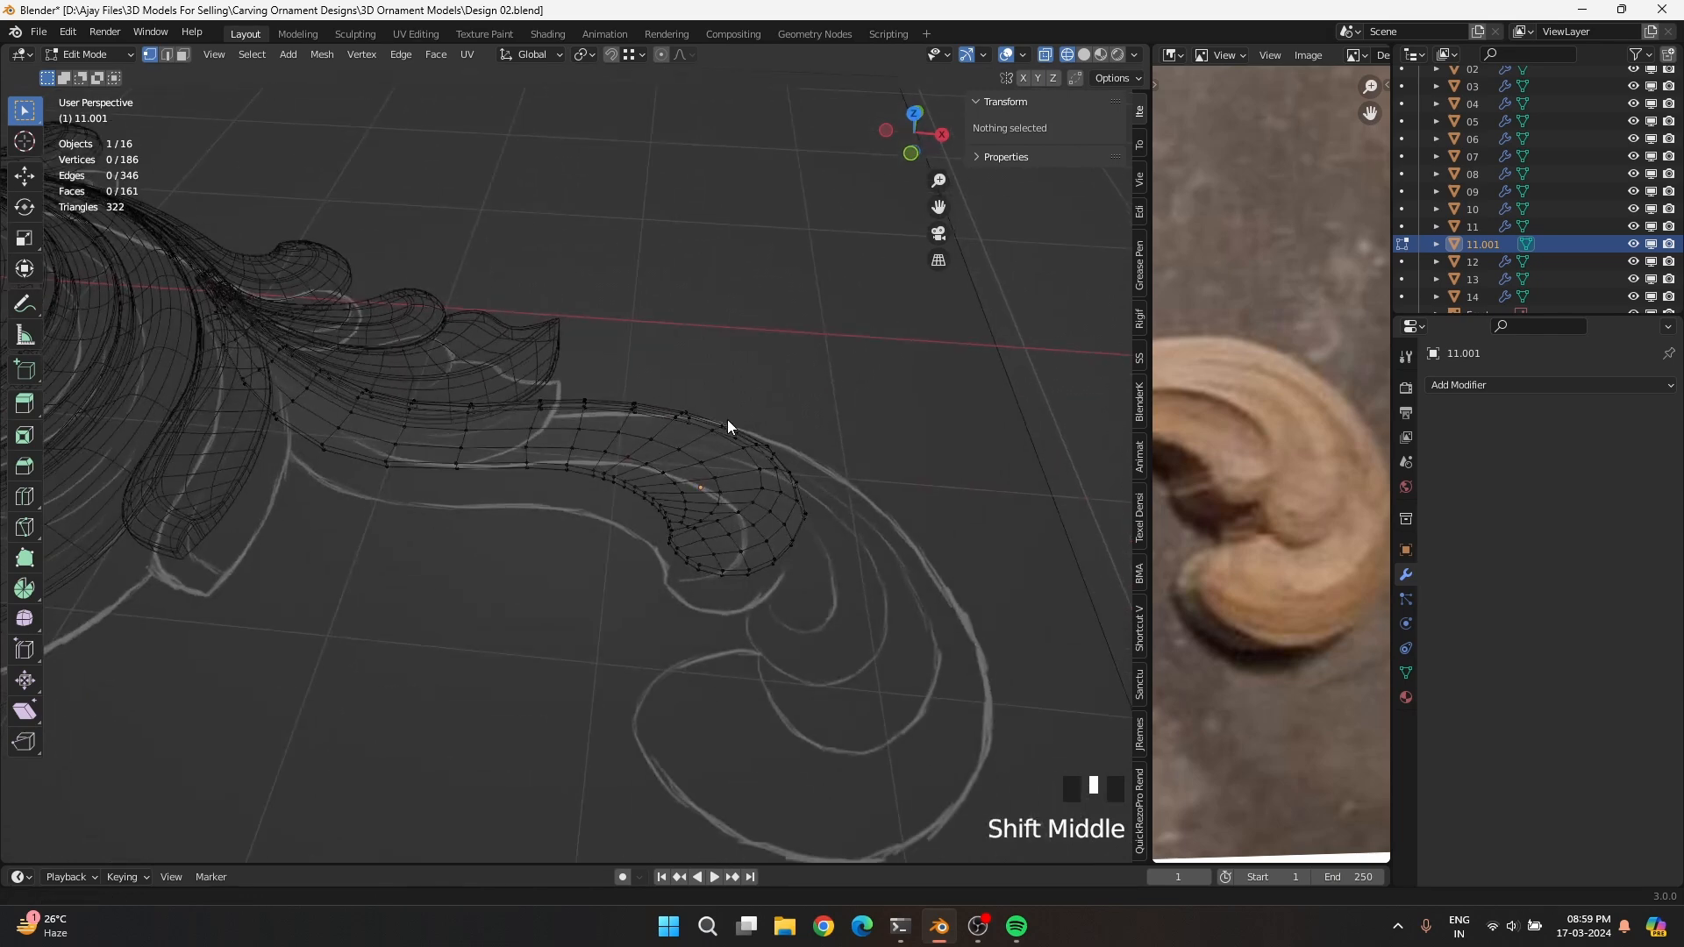
scroll(748, 592, "up", 4)
key("2")
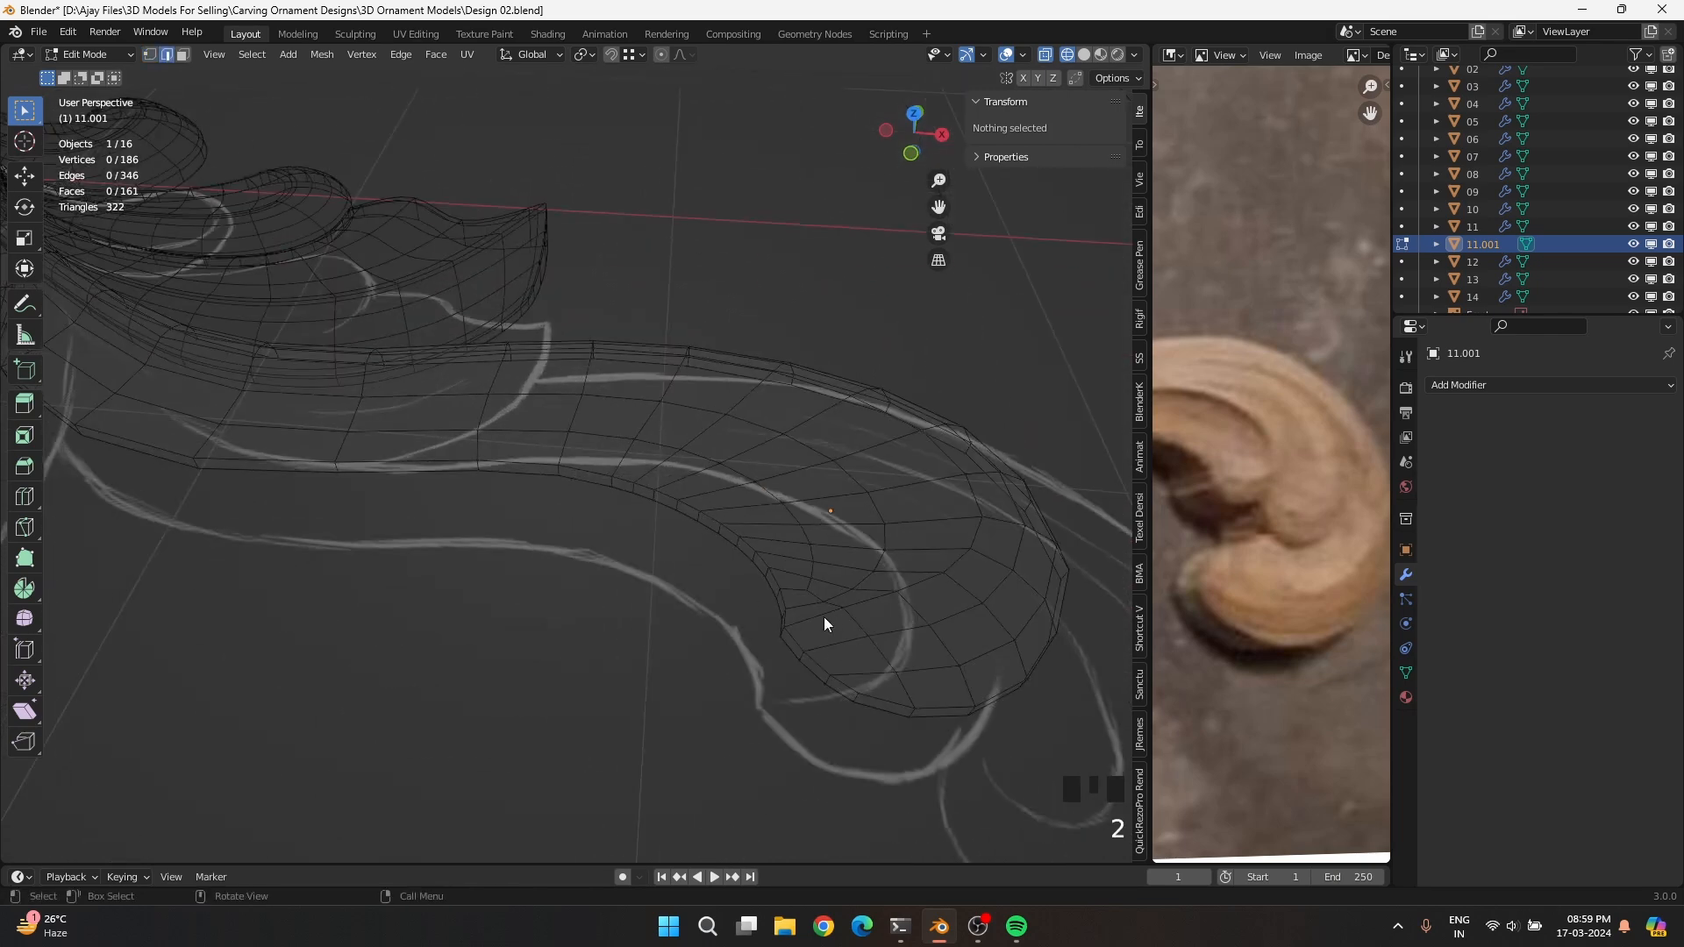
left_click(818, 614)
left_click(818, 613, "alt+shift")
left_click(818, 613, "alt+shift")
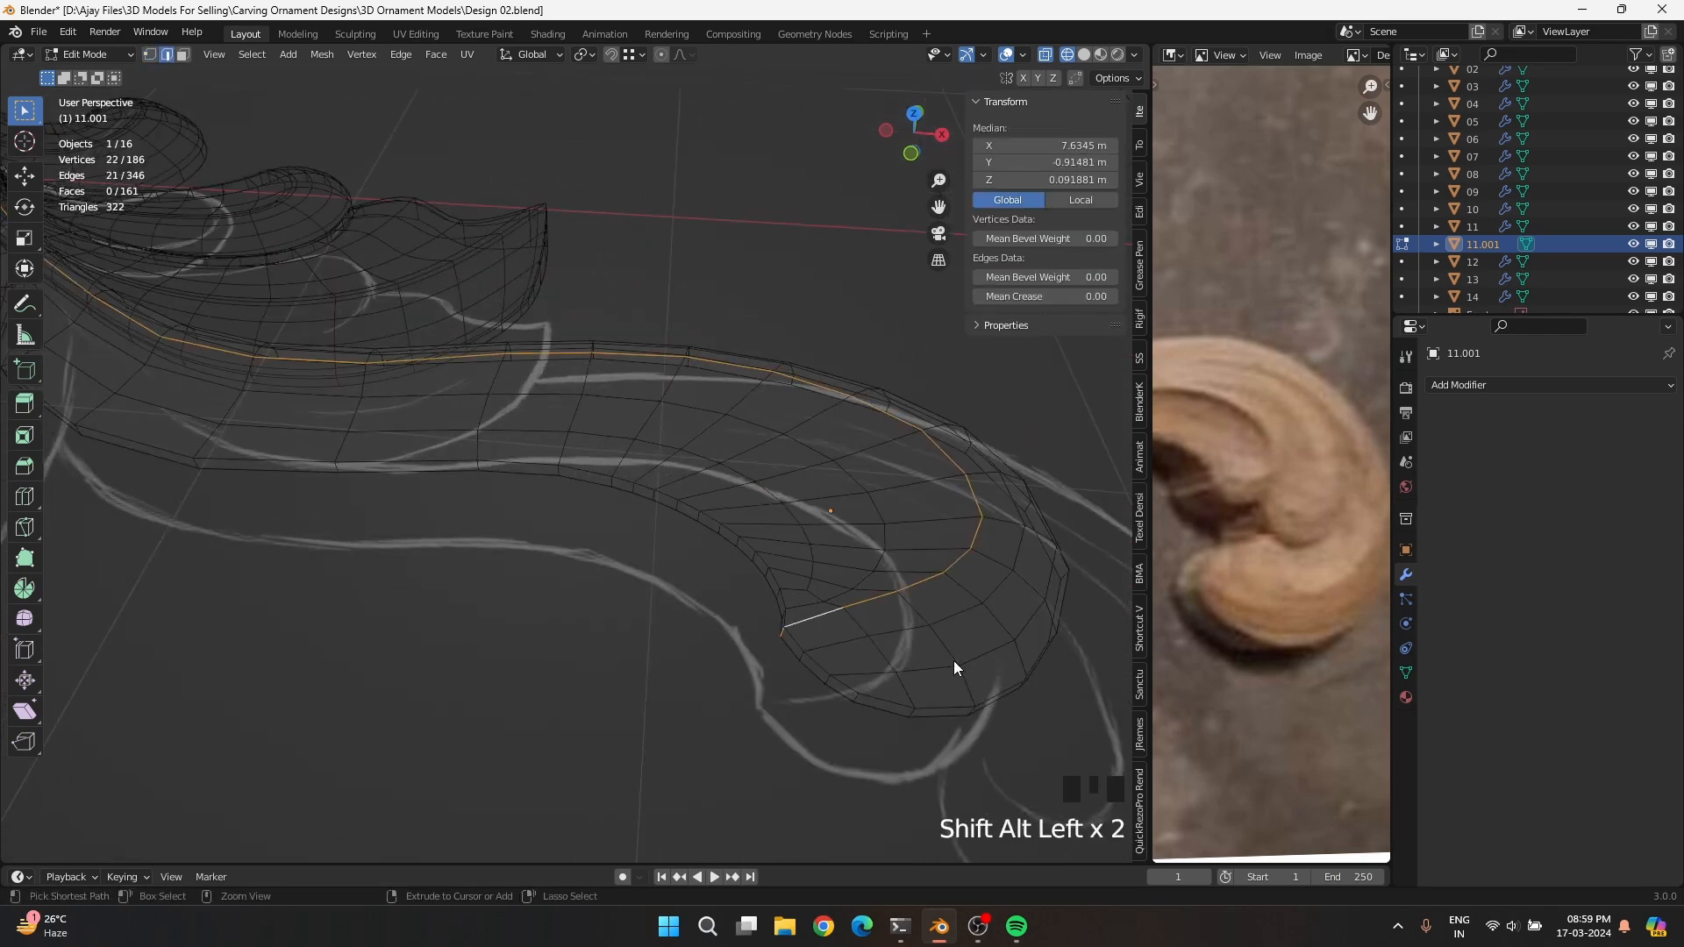
key("ctrl+b")
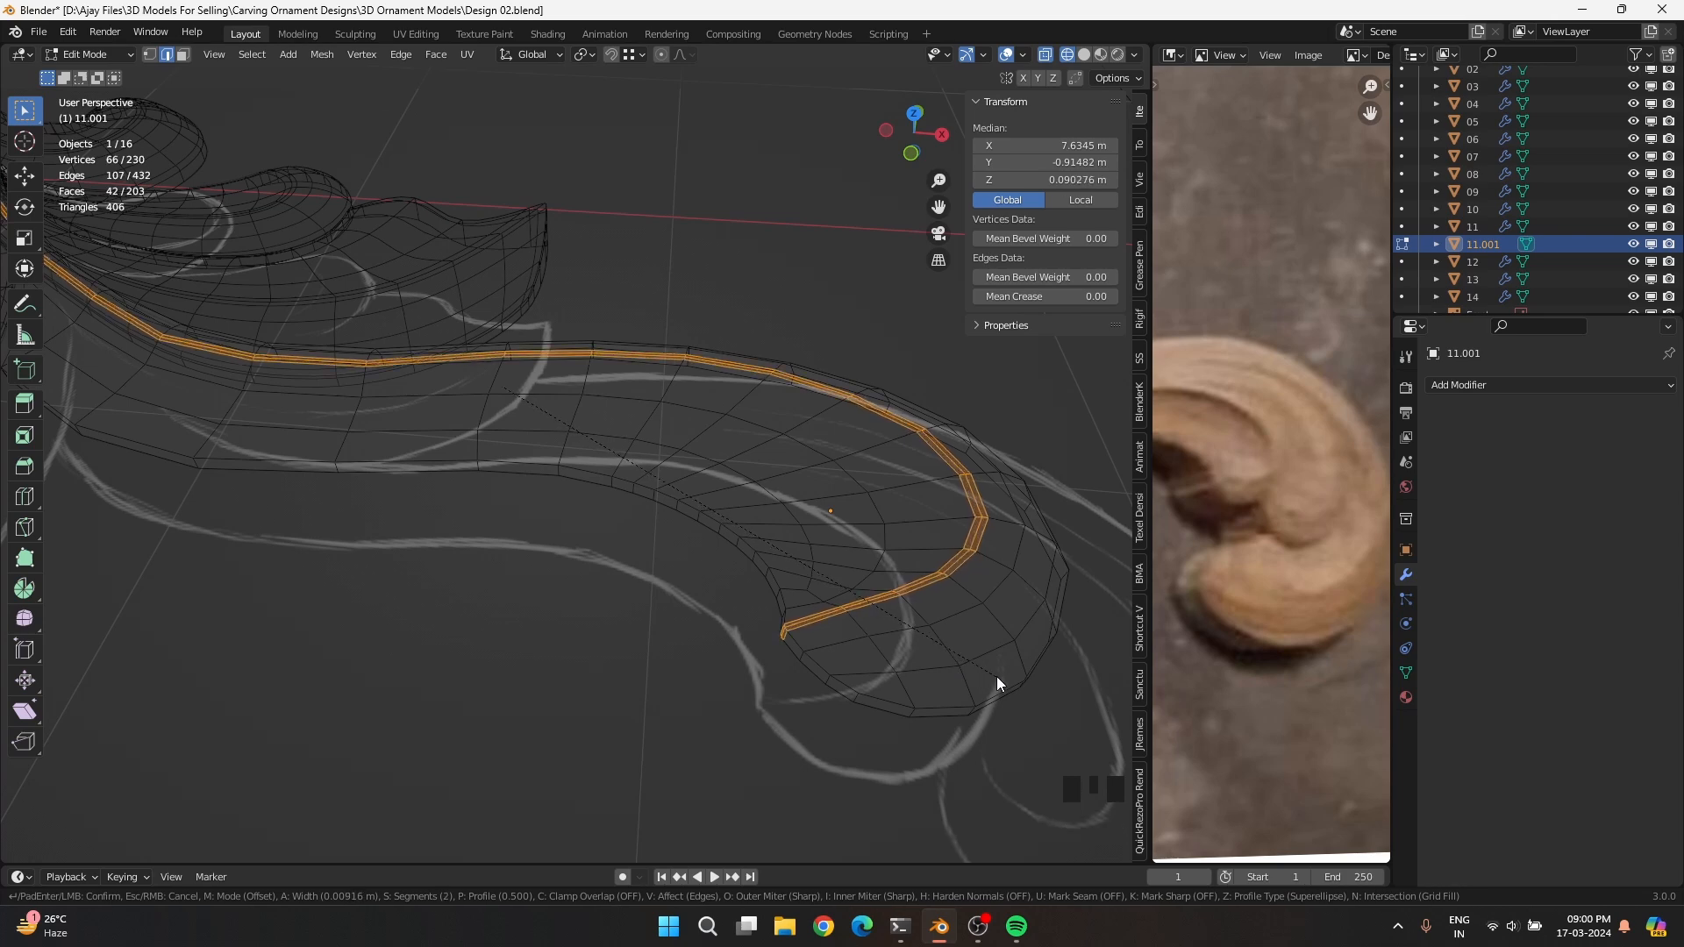
left_click(990, 676)
Add a supporting loop cut around the scroll's side, without sliding it
middle_click_drag(966, 624, 1002, 565)
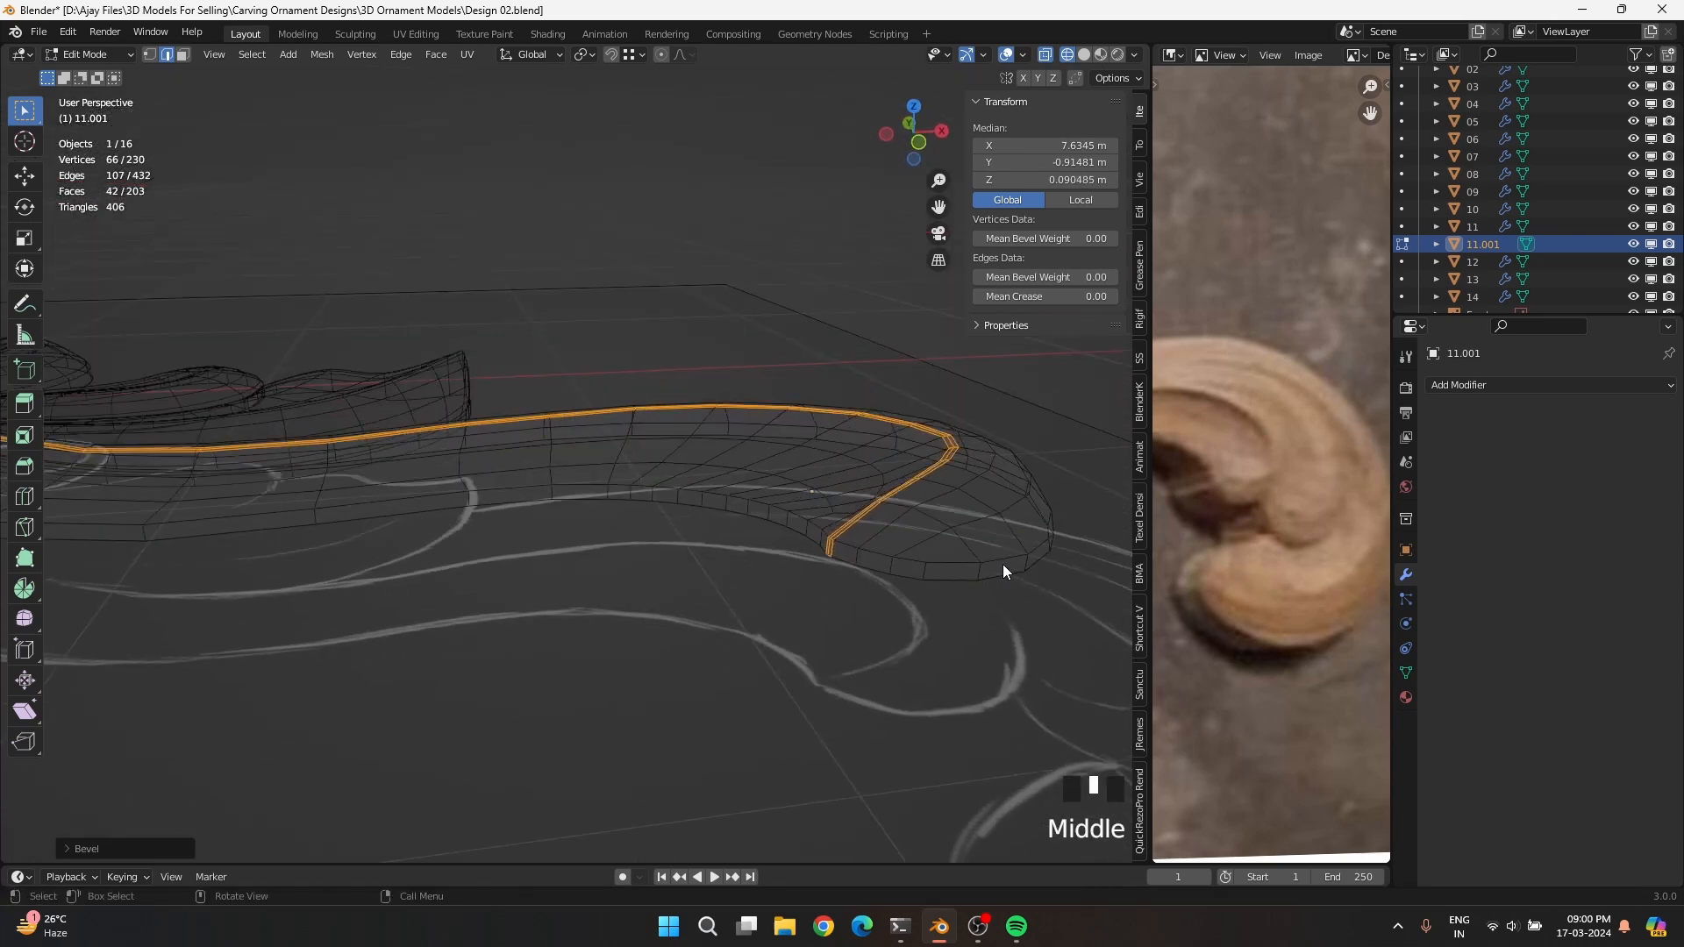
key("ctrl+r")
left_click(857, 556)
right_click(868, 558)
middle_click_drag(868, 559, 819, 560)
scroll(819, 559, "down", 3)
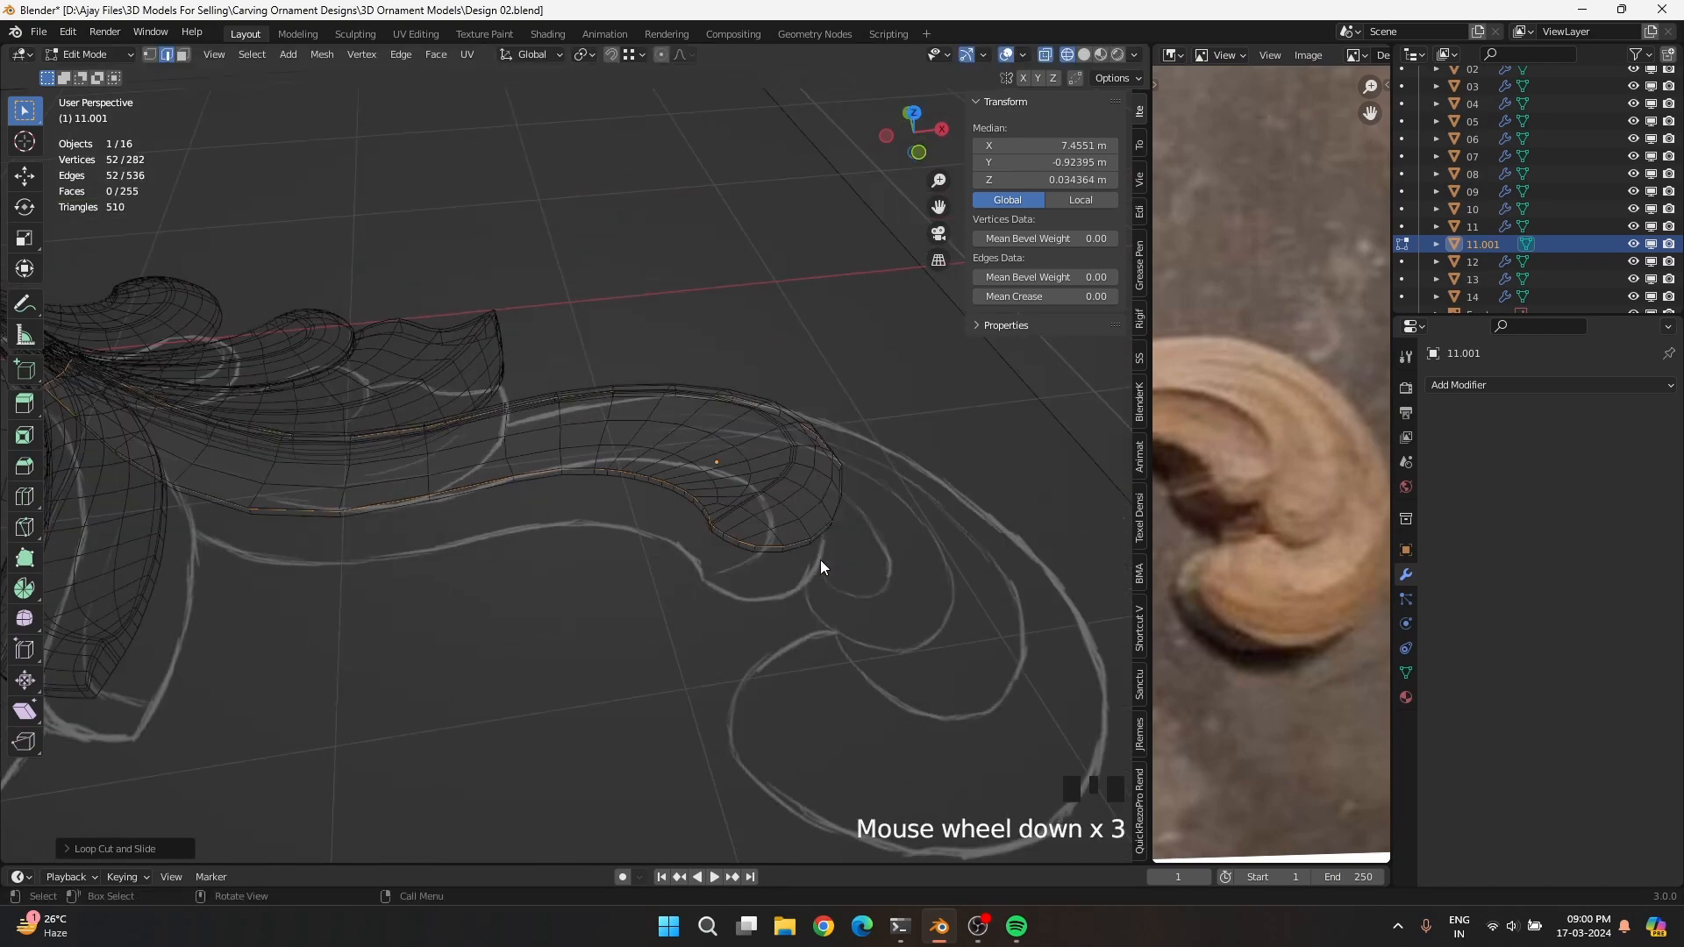
Add a loop cut across the scroll's leaf end and slide it close to the end edge
middle_click_drag(324, 554, 421, 601, "shift")
scroll(563, 443, "up", 7)
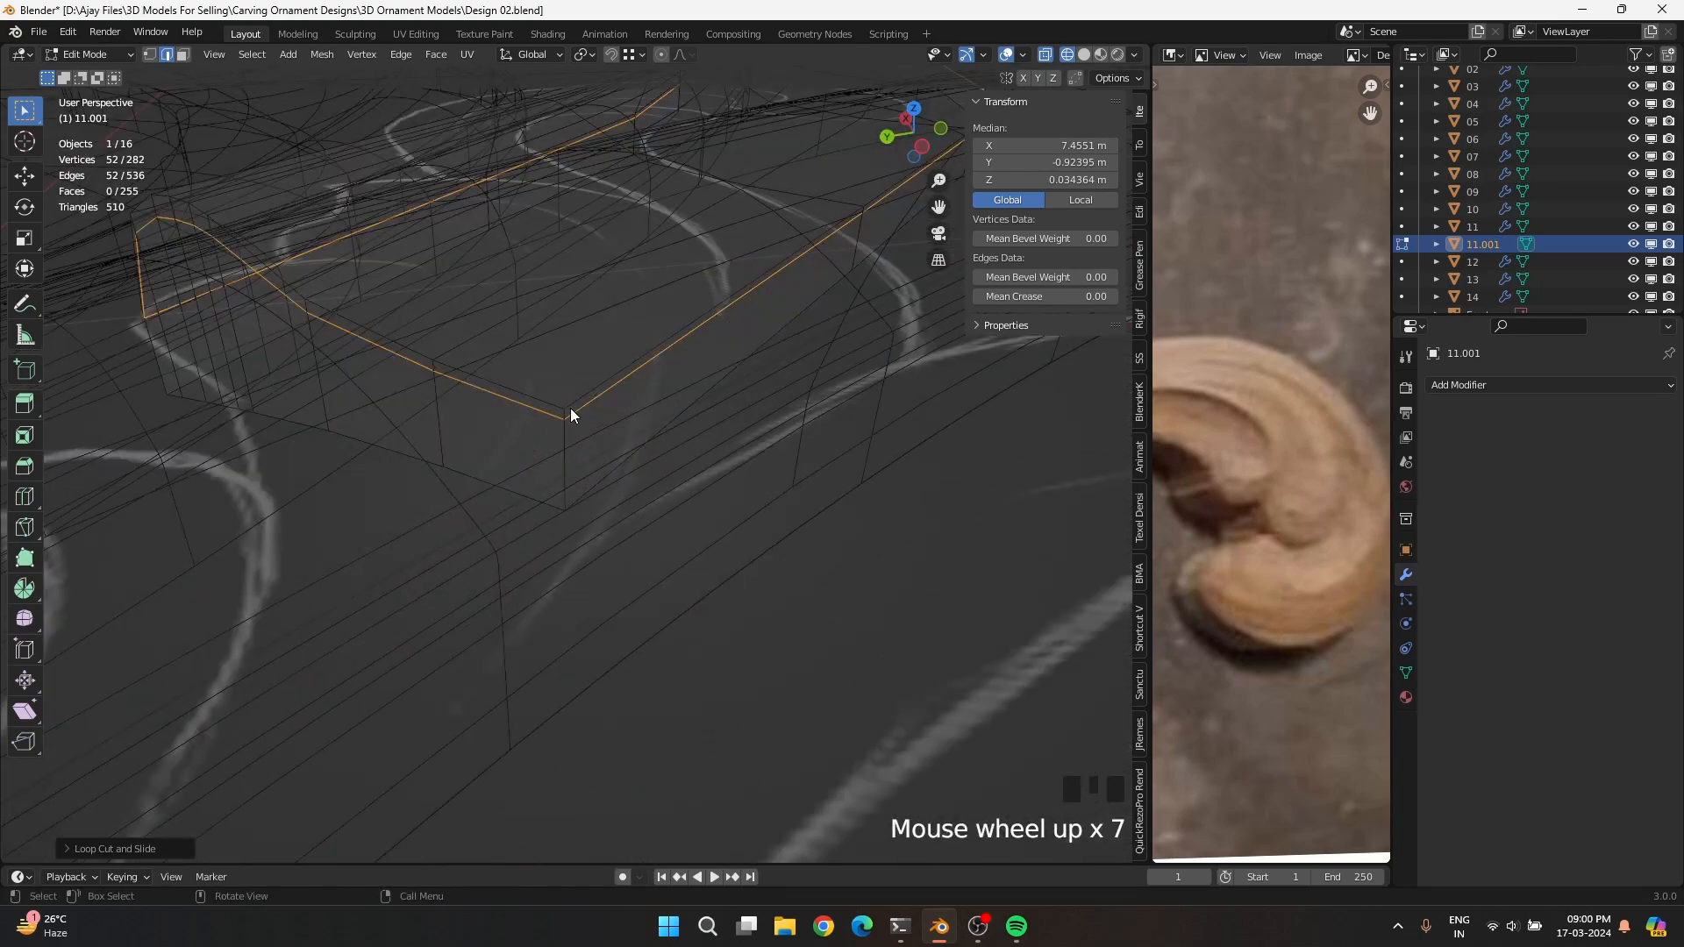
key("ctrl+r")
left_click(582, 396)
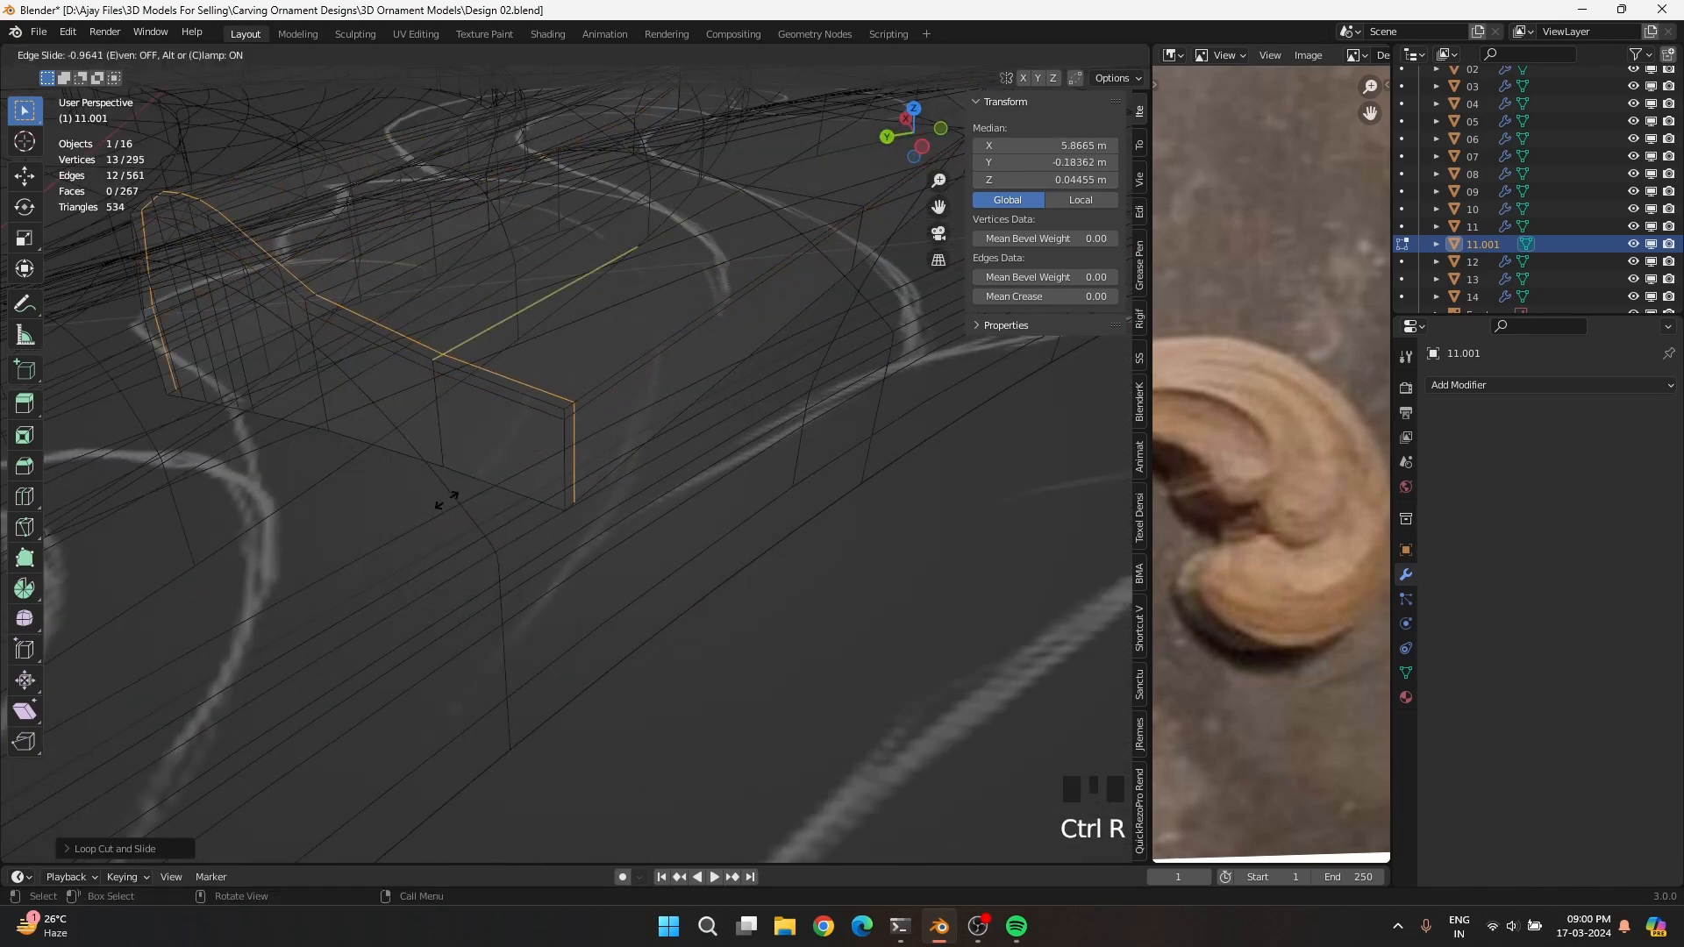
left_click(446, 500)
Give the scroll a Subdivision modifier with viewport level 2 and shade it smooth
key("Tab")
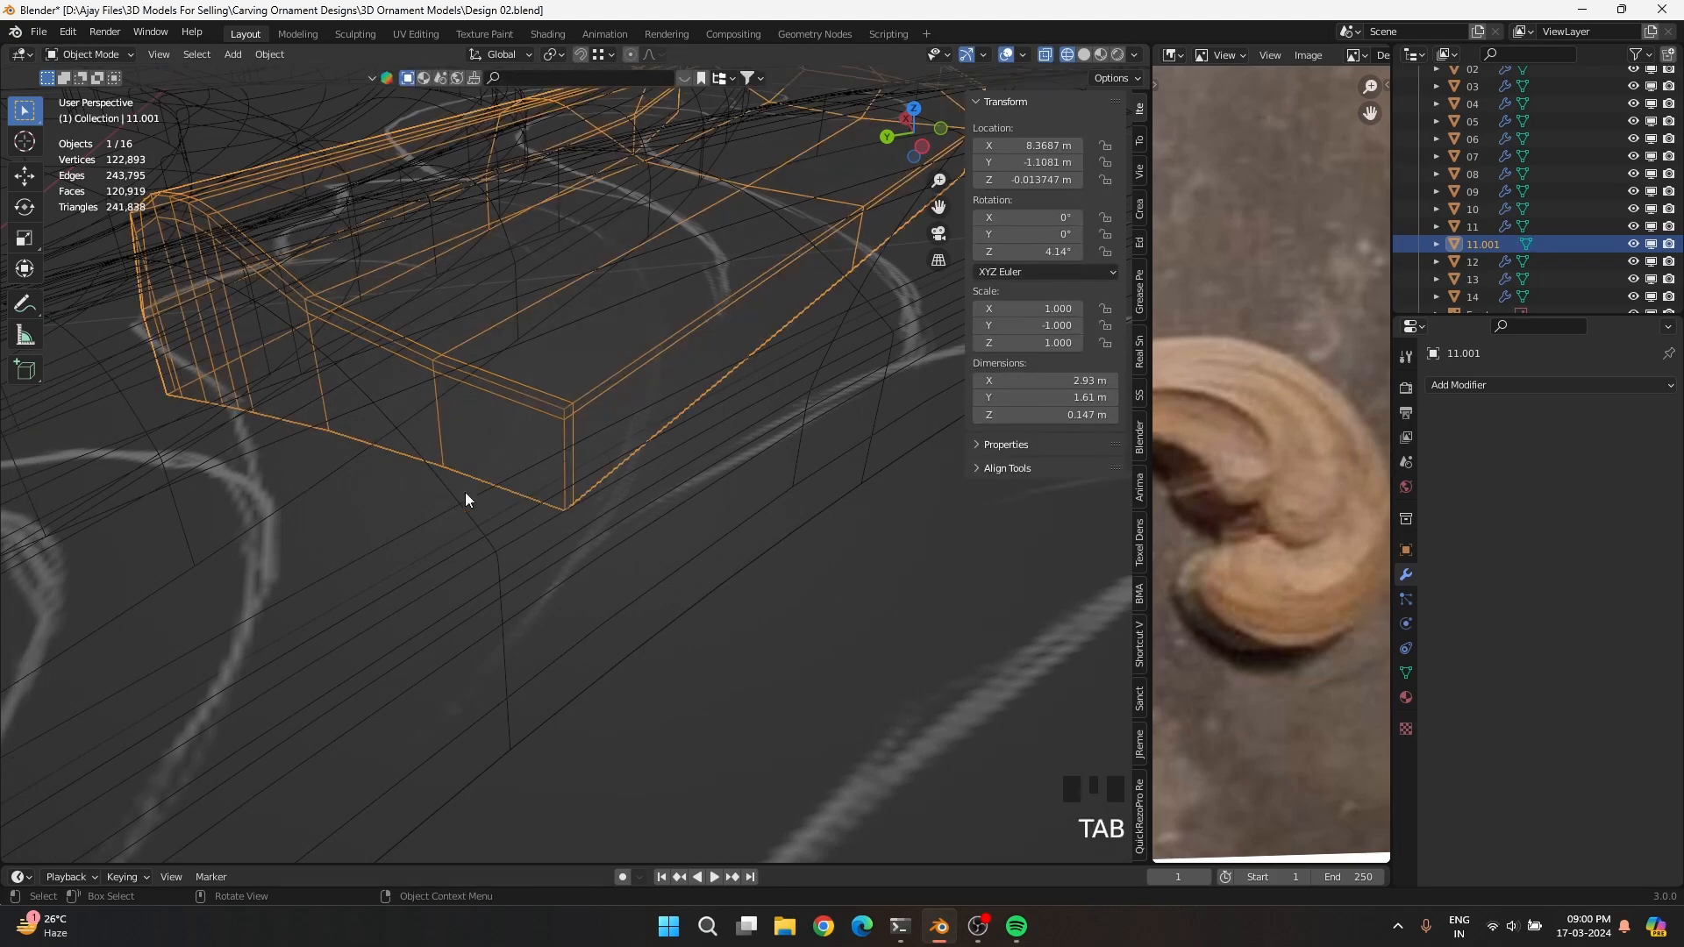
left_click(1507, 388)
left_click(1351, 684)
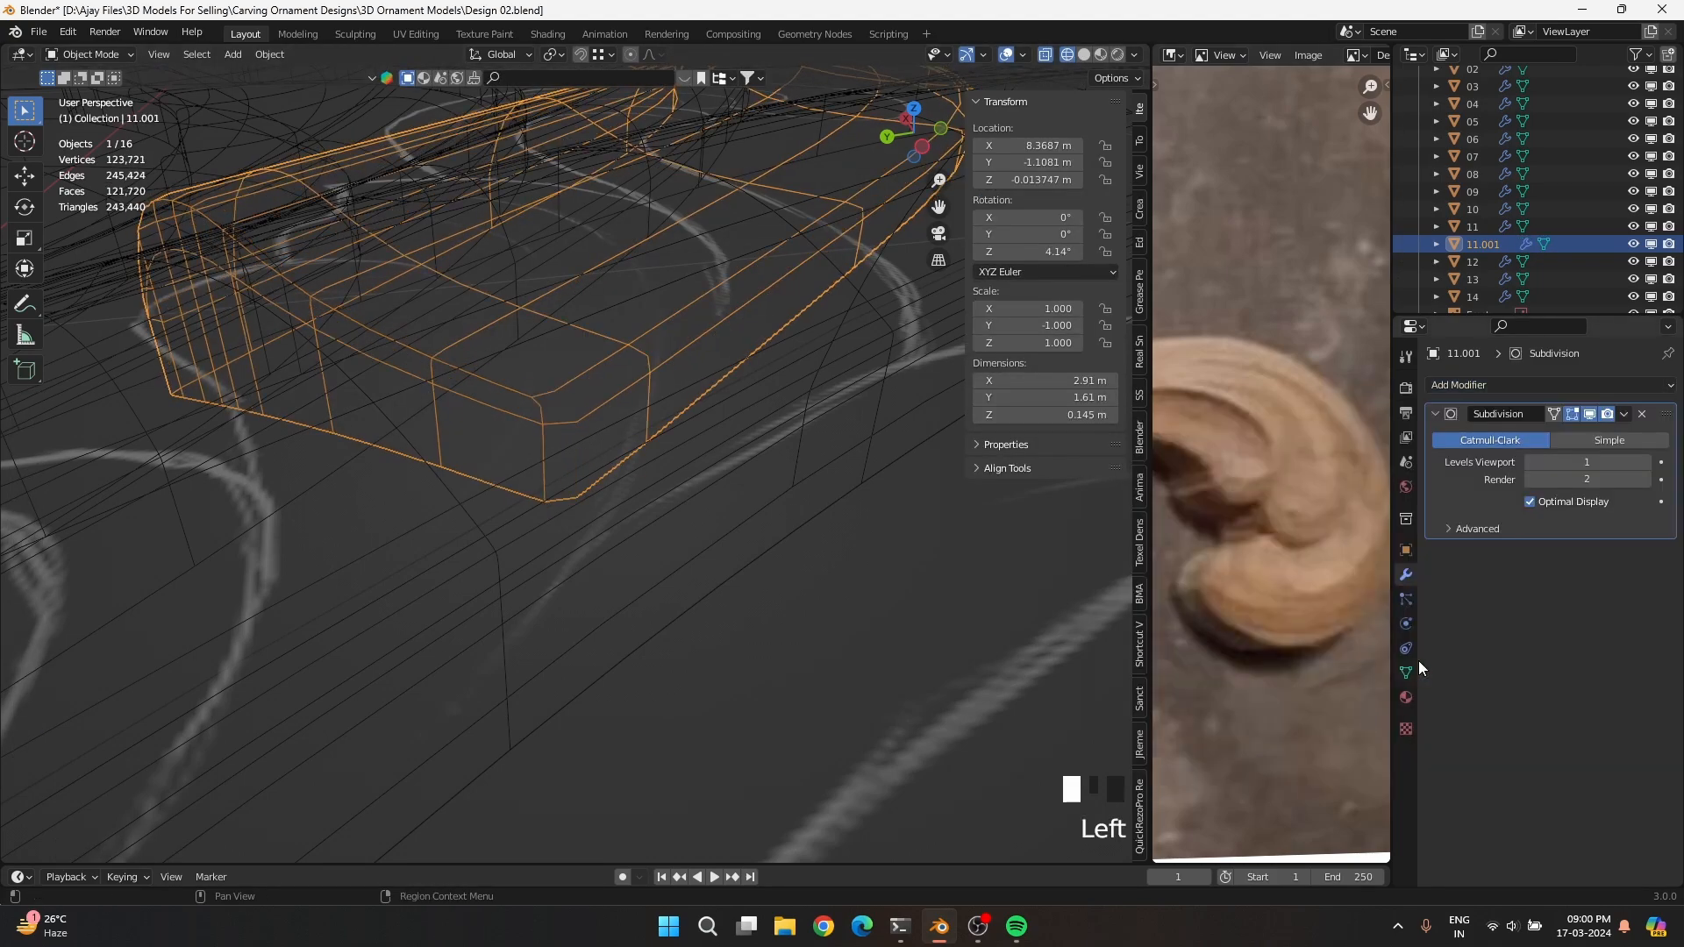
left_click(1643, 463)
right_click(517, 407)
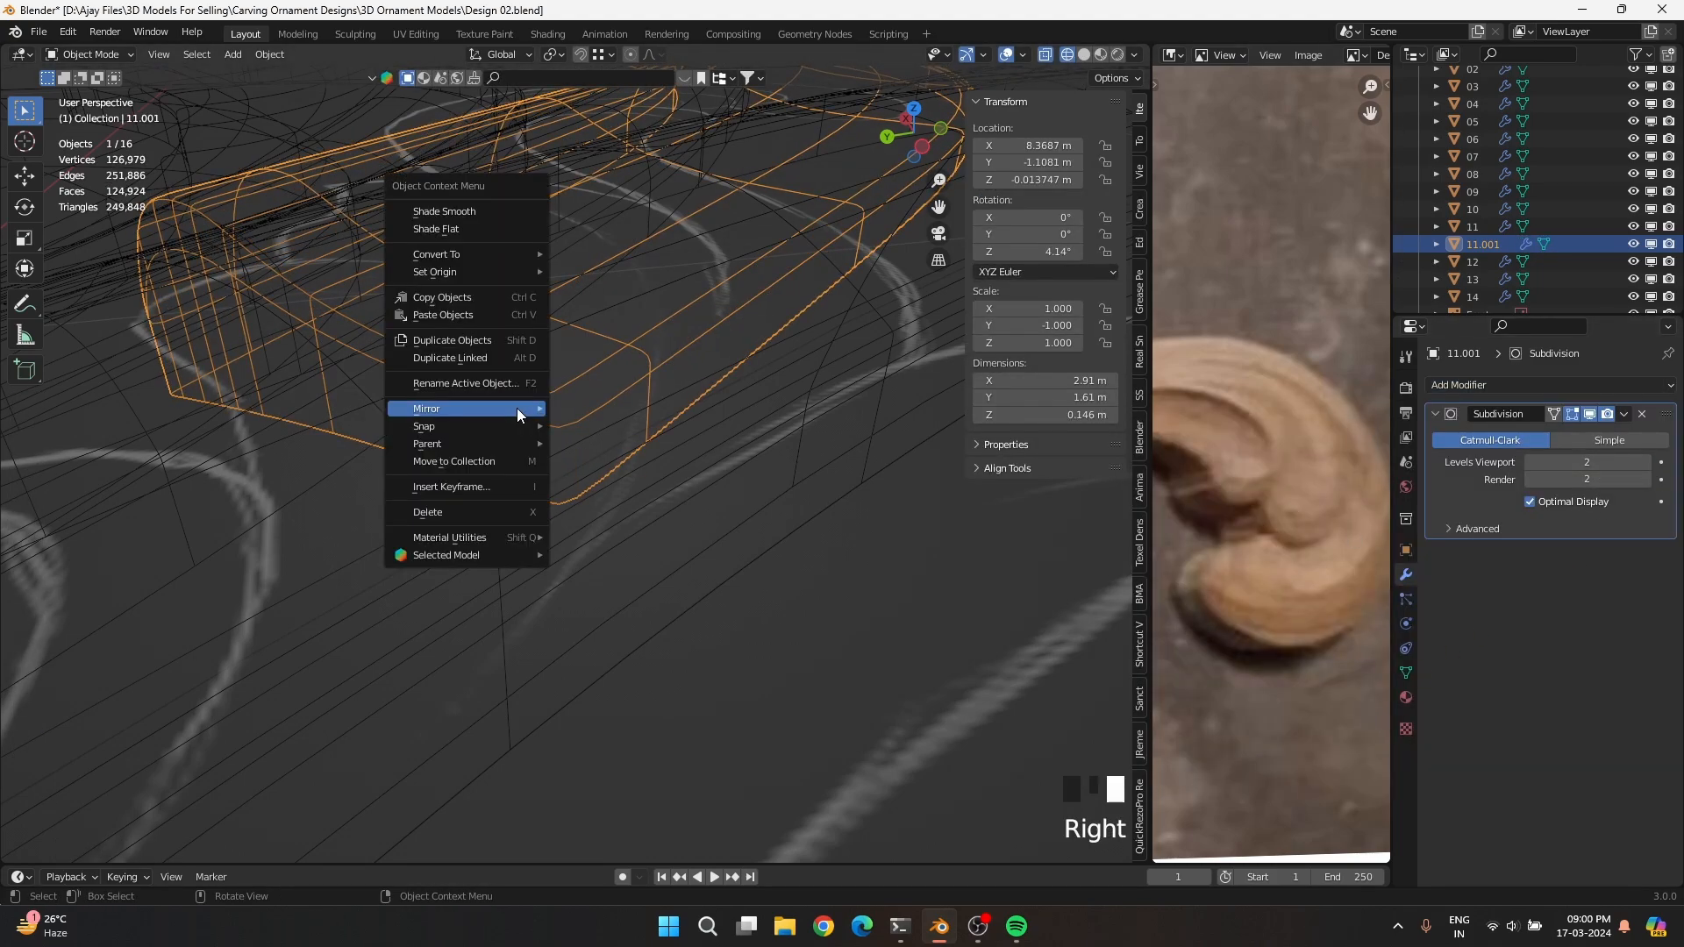
Switch the viewport to solid shading, inspect the scroll beside the neighbouring leaves, and reselect it
scroll(498, 429, "down", 7)
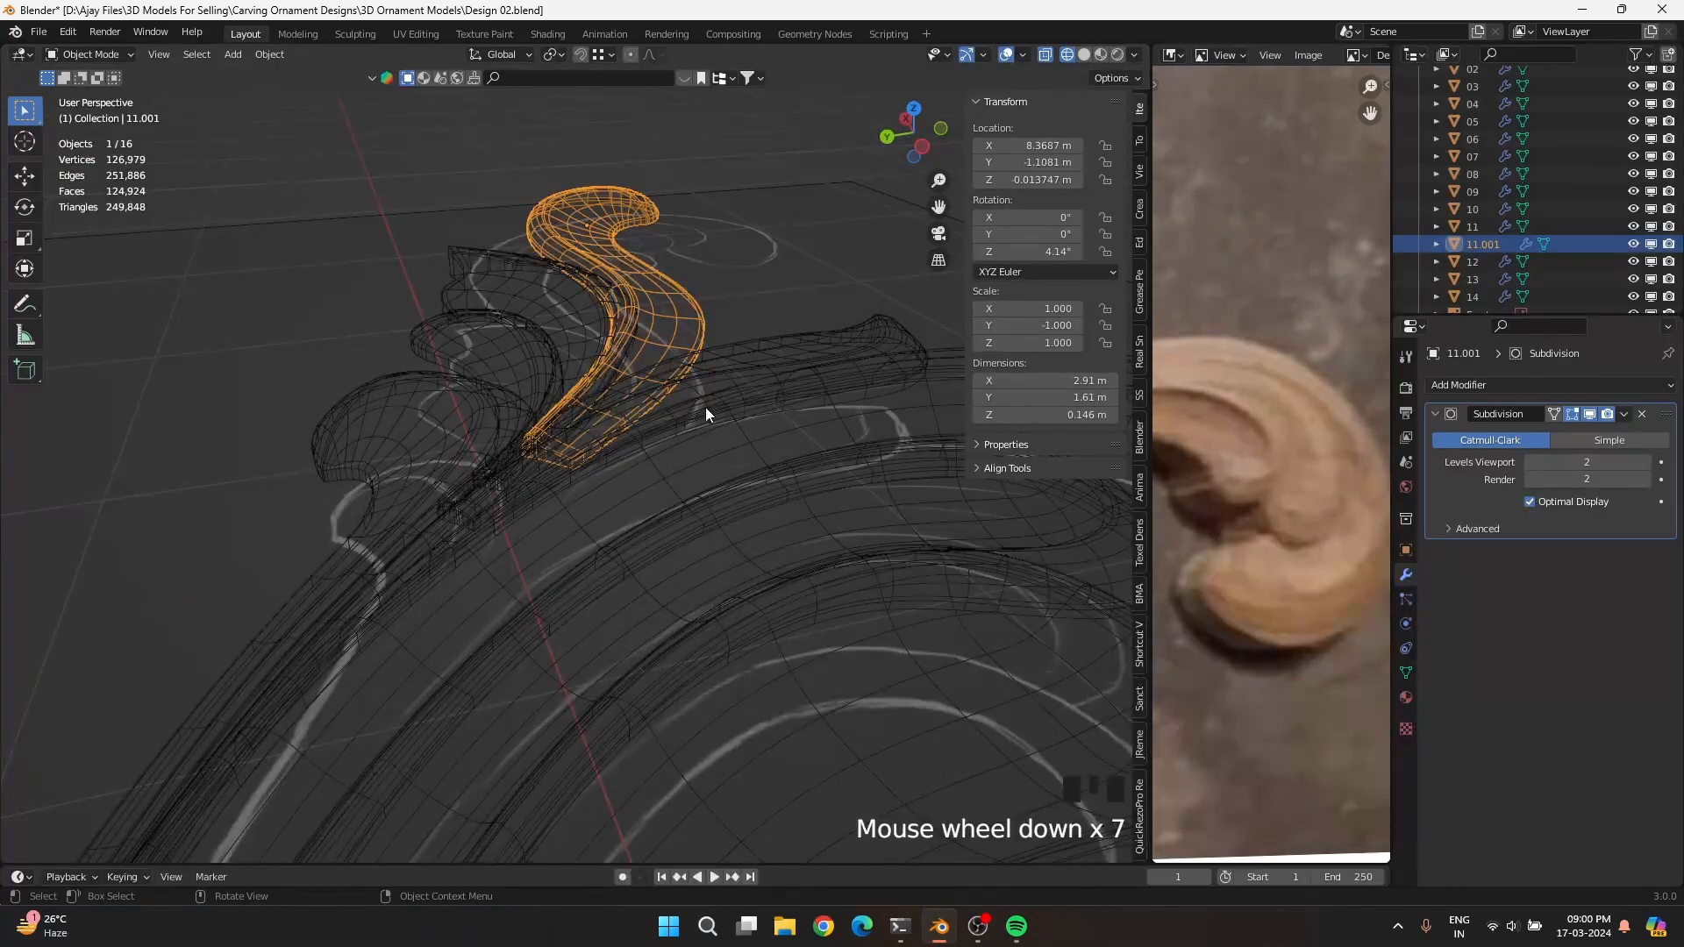
key("z")
left_click(826, 409)
mouse_move(827, 409)
middle_mouse_down()
mouse_move(642, 477)
mouse_move(686, 412)
mouse_move(593, 512)
mouse_move(605, 506)
mouse_move(588, 499)
middle_mouse_up()
left_click(305, 249)
scroll(391, 428, "down", 2)
left_click(614, 513)
Select the vertices above the base along the scroll's leaf-side stem in X-ray front view and lower them along Z
key("Tab")
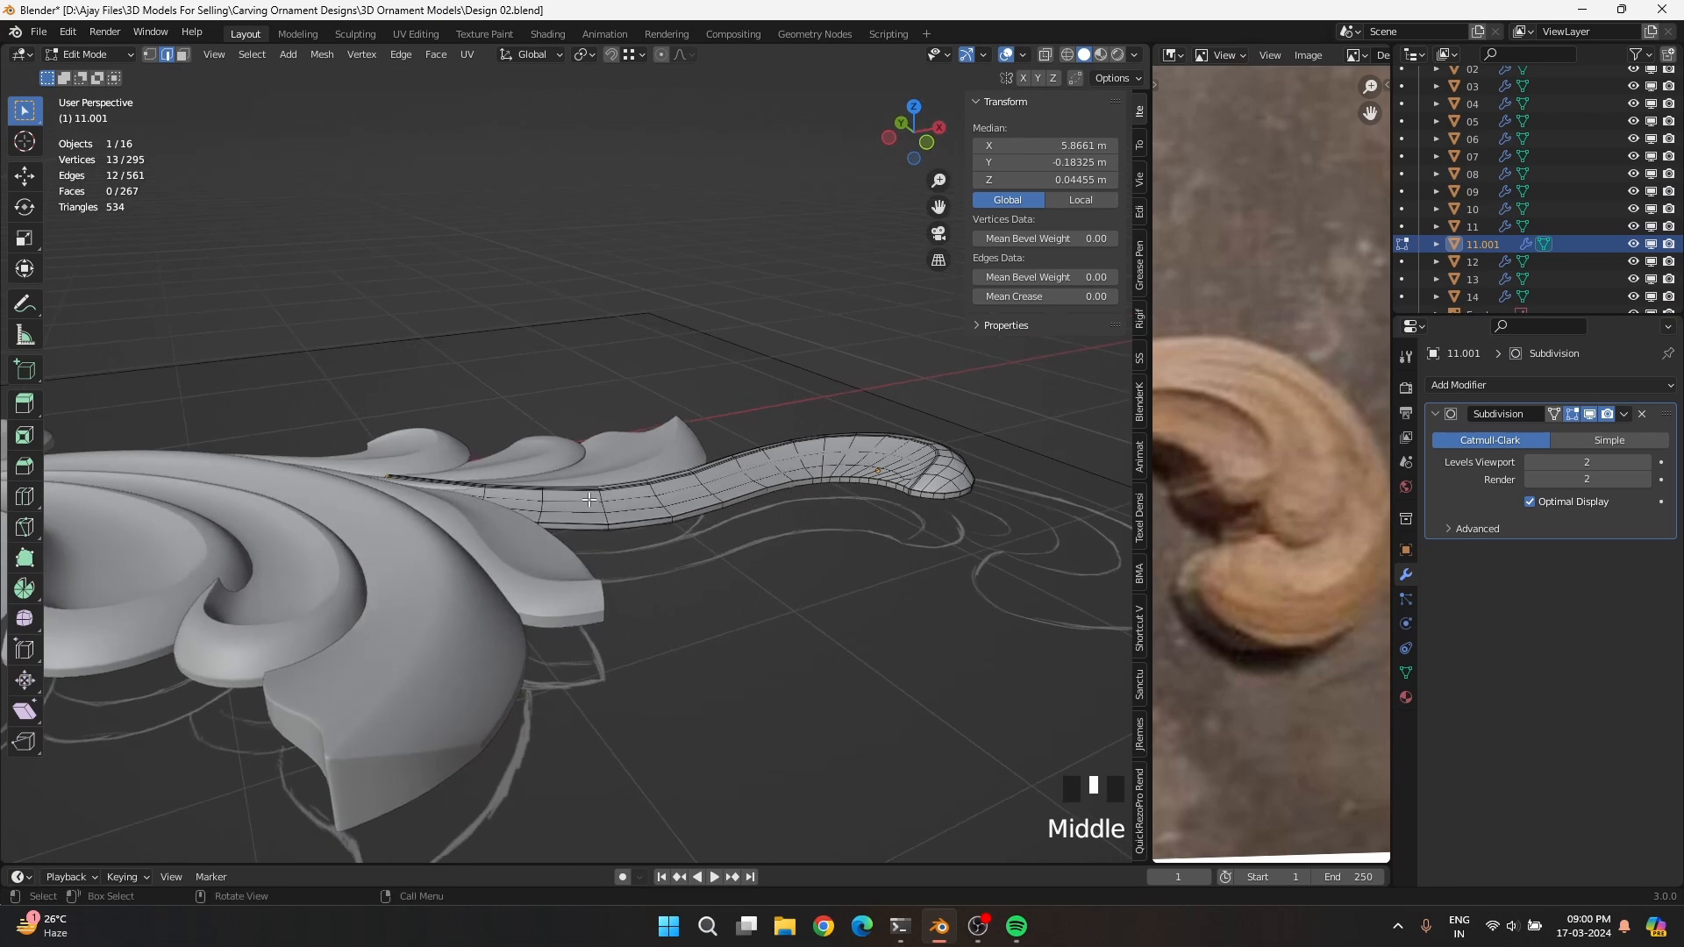
key("KP_1")
key("alt+z")
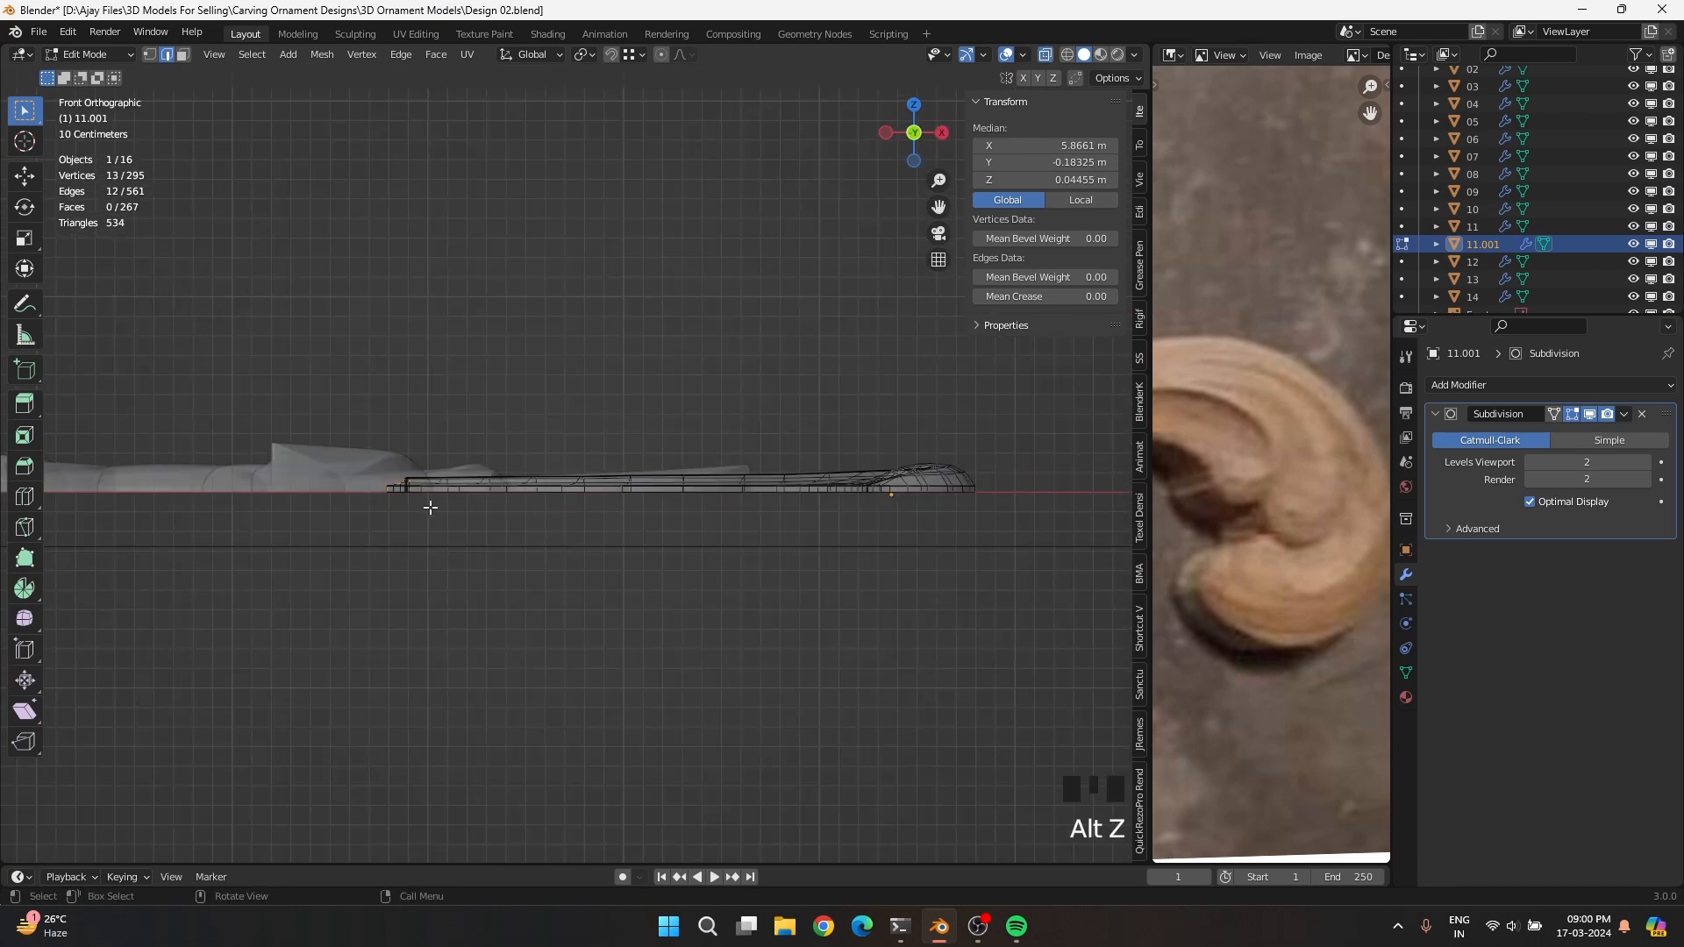
scroll(429, 503, "up", 4)
key("1")
scroll(132, 527, "up", 2)
middle_click_drag(132, 526, 416, 511, "shift")
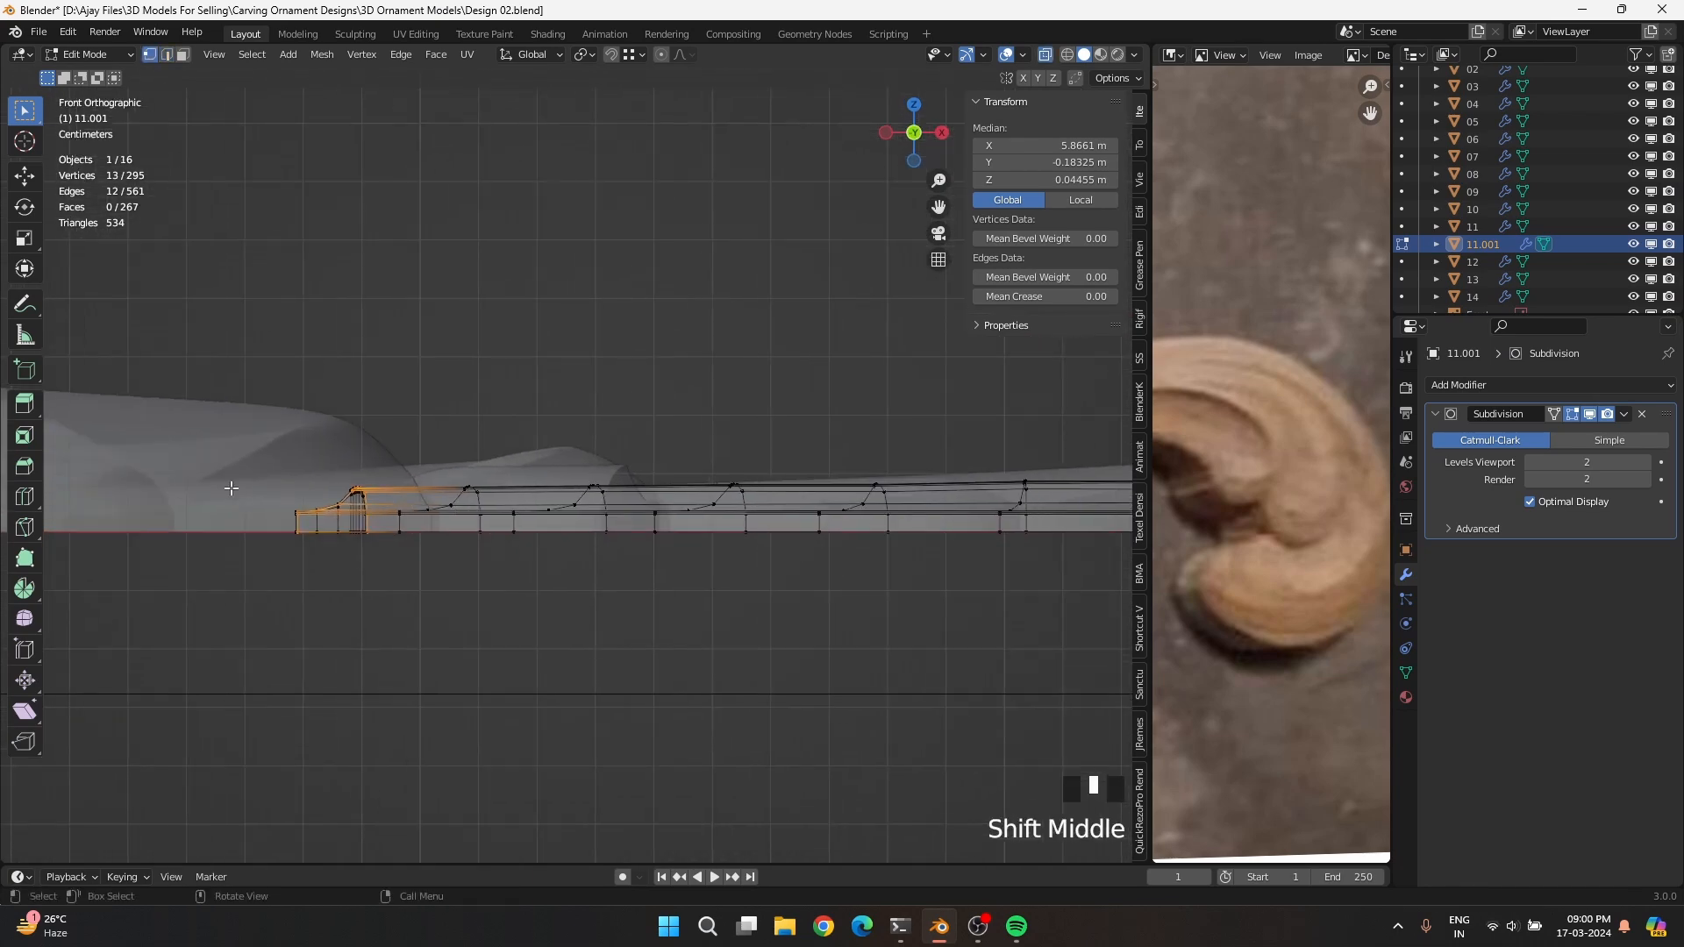
left_click_drag(209, 465, 385, 521)
left_click_drag(326, 404, 833, 524, "shift")
left_click_drag(754, 424, 912, 513, "shift")
middle_click_drag(920, 458, 429, 460, "shift")
left_click_drag(443, 442, 582, 526, "shift")
left_click_drag(583, 443, 720, 524, "shift")
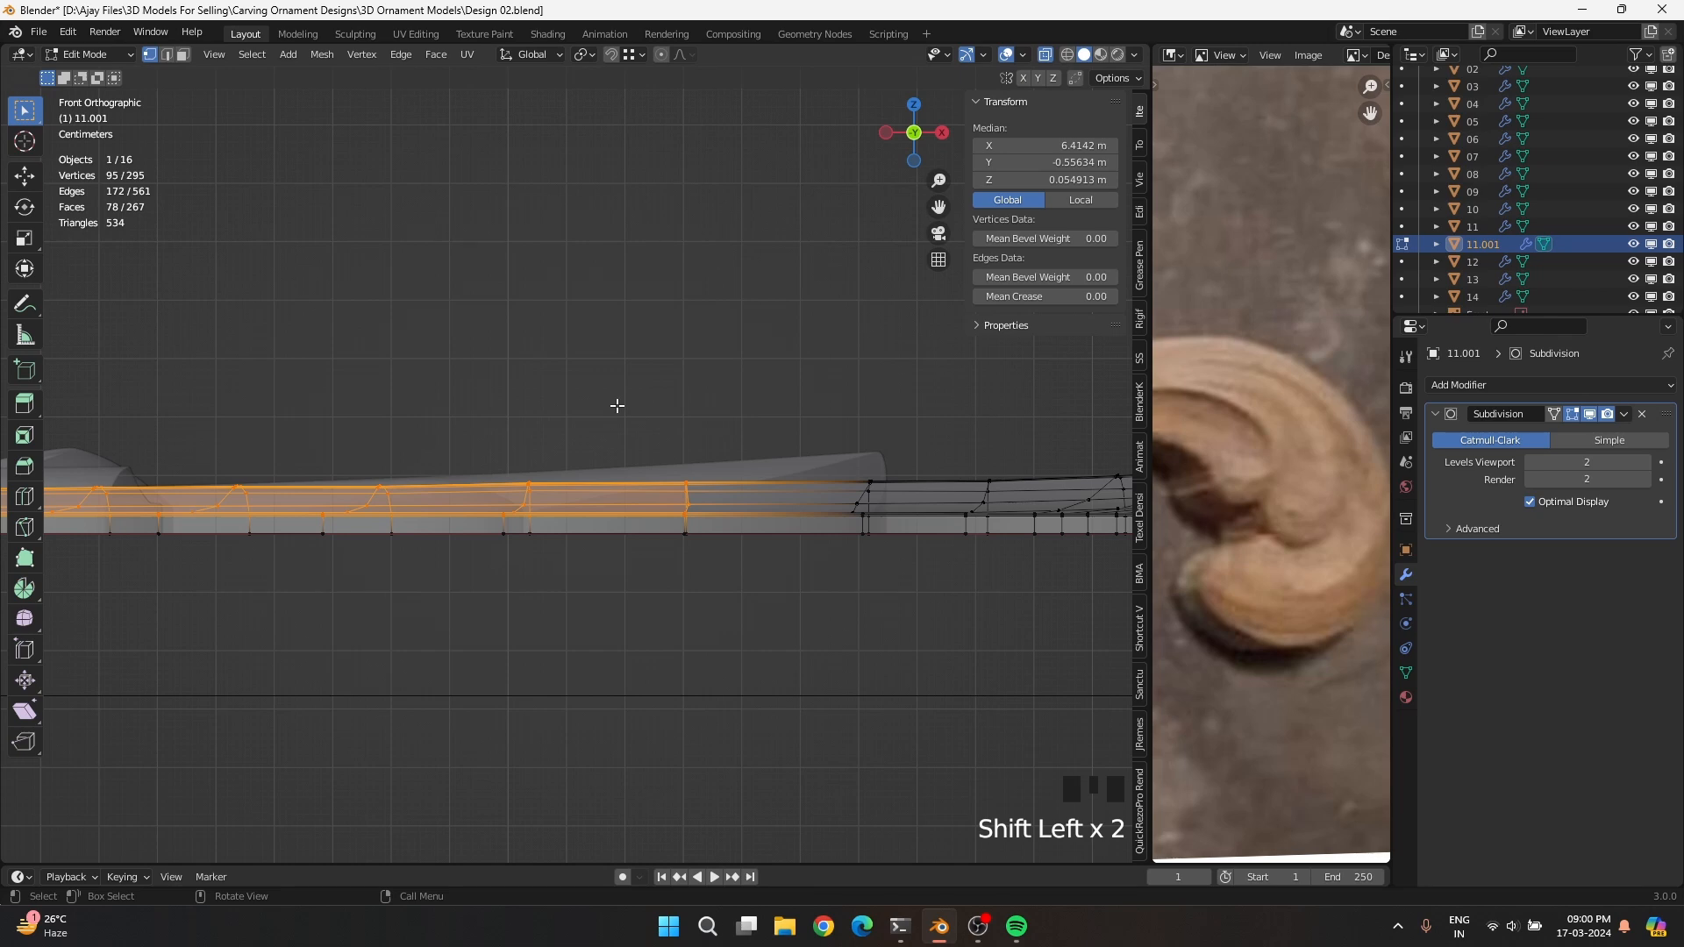
key("g")
key("z")
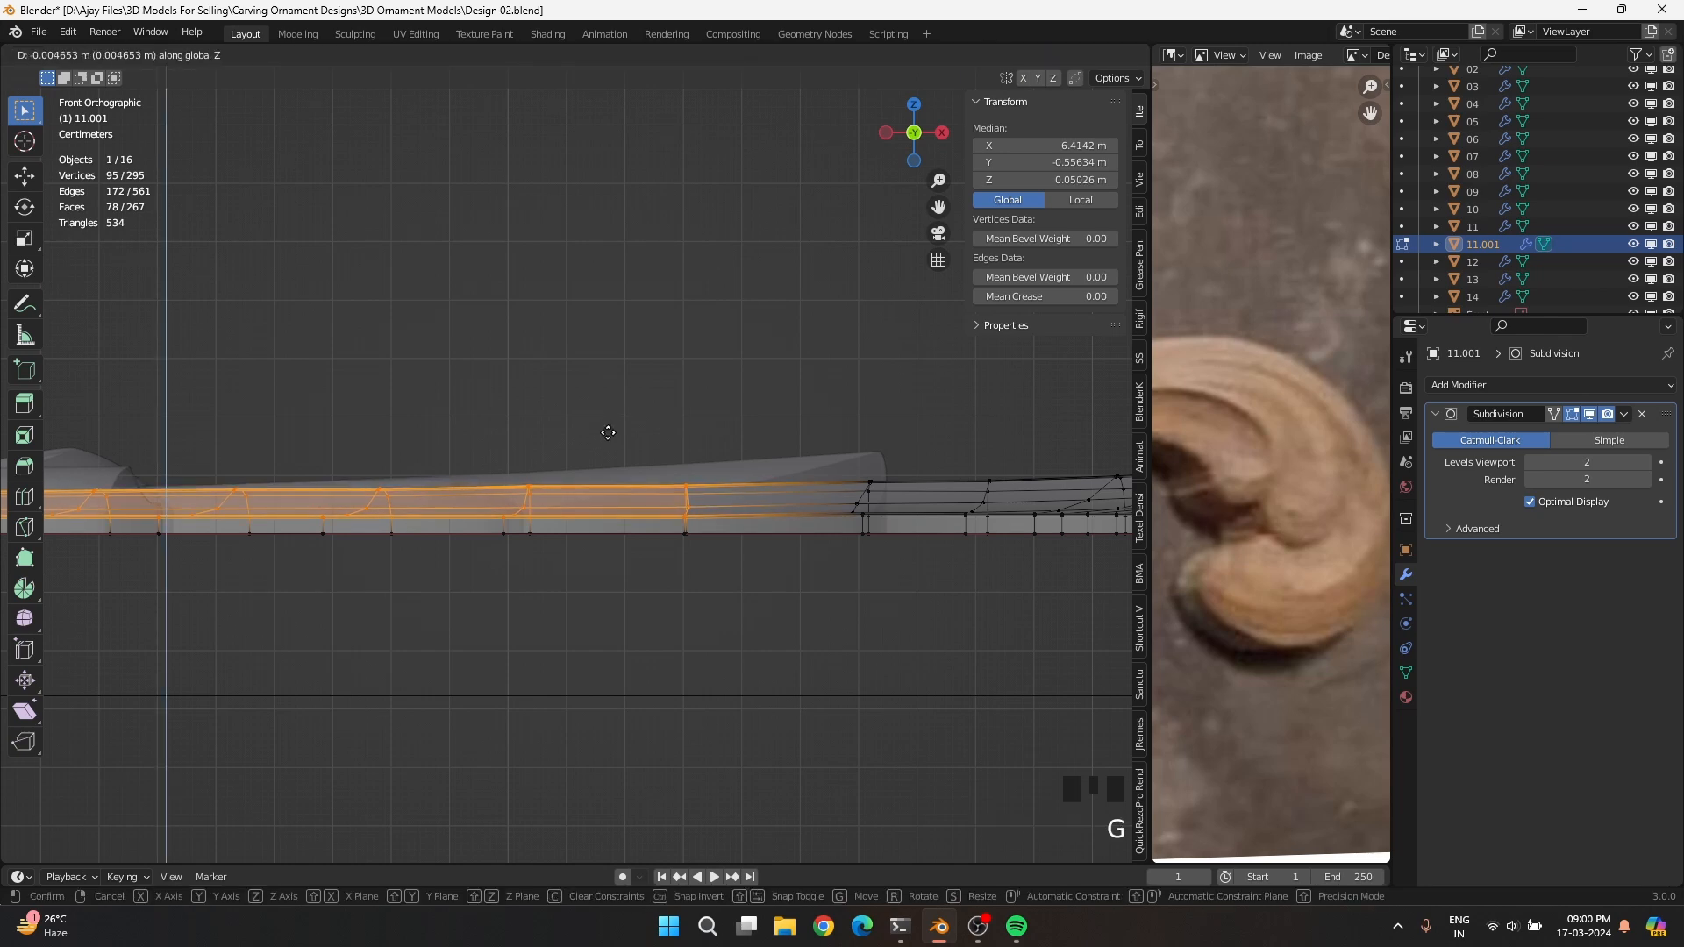
left_click(615, 438)
Scale the selected stem vertices along Z and adjust their height along Z
key("s")
key("z")
left_click(591, 454)
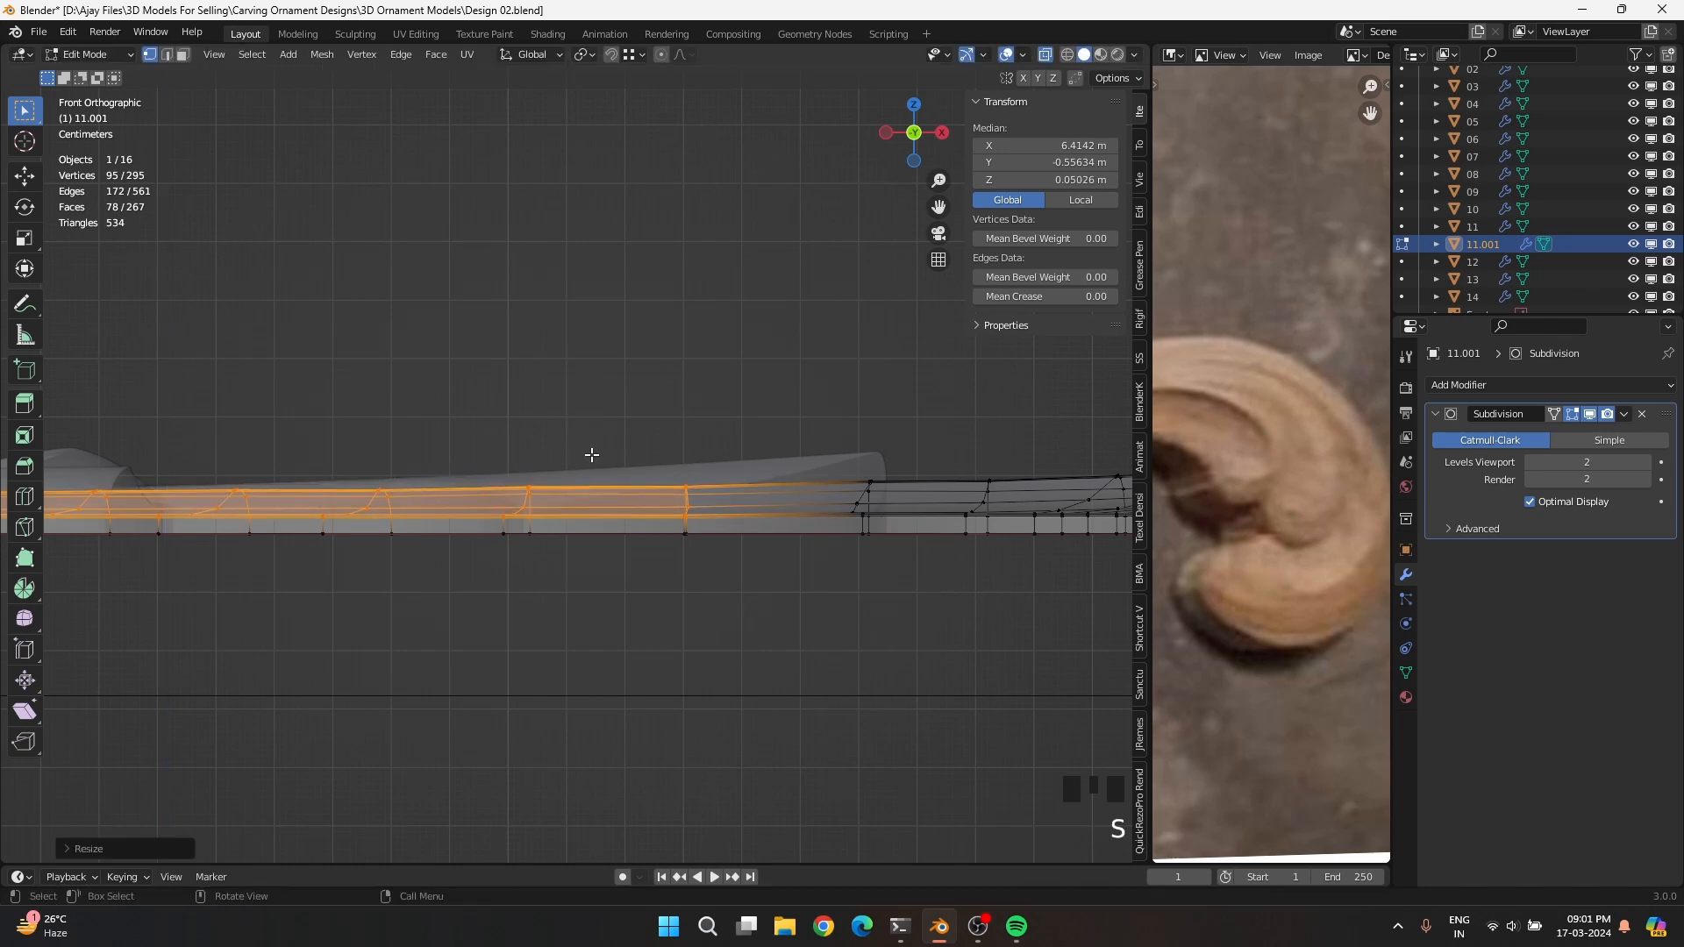
key("g")
key("z")
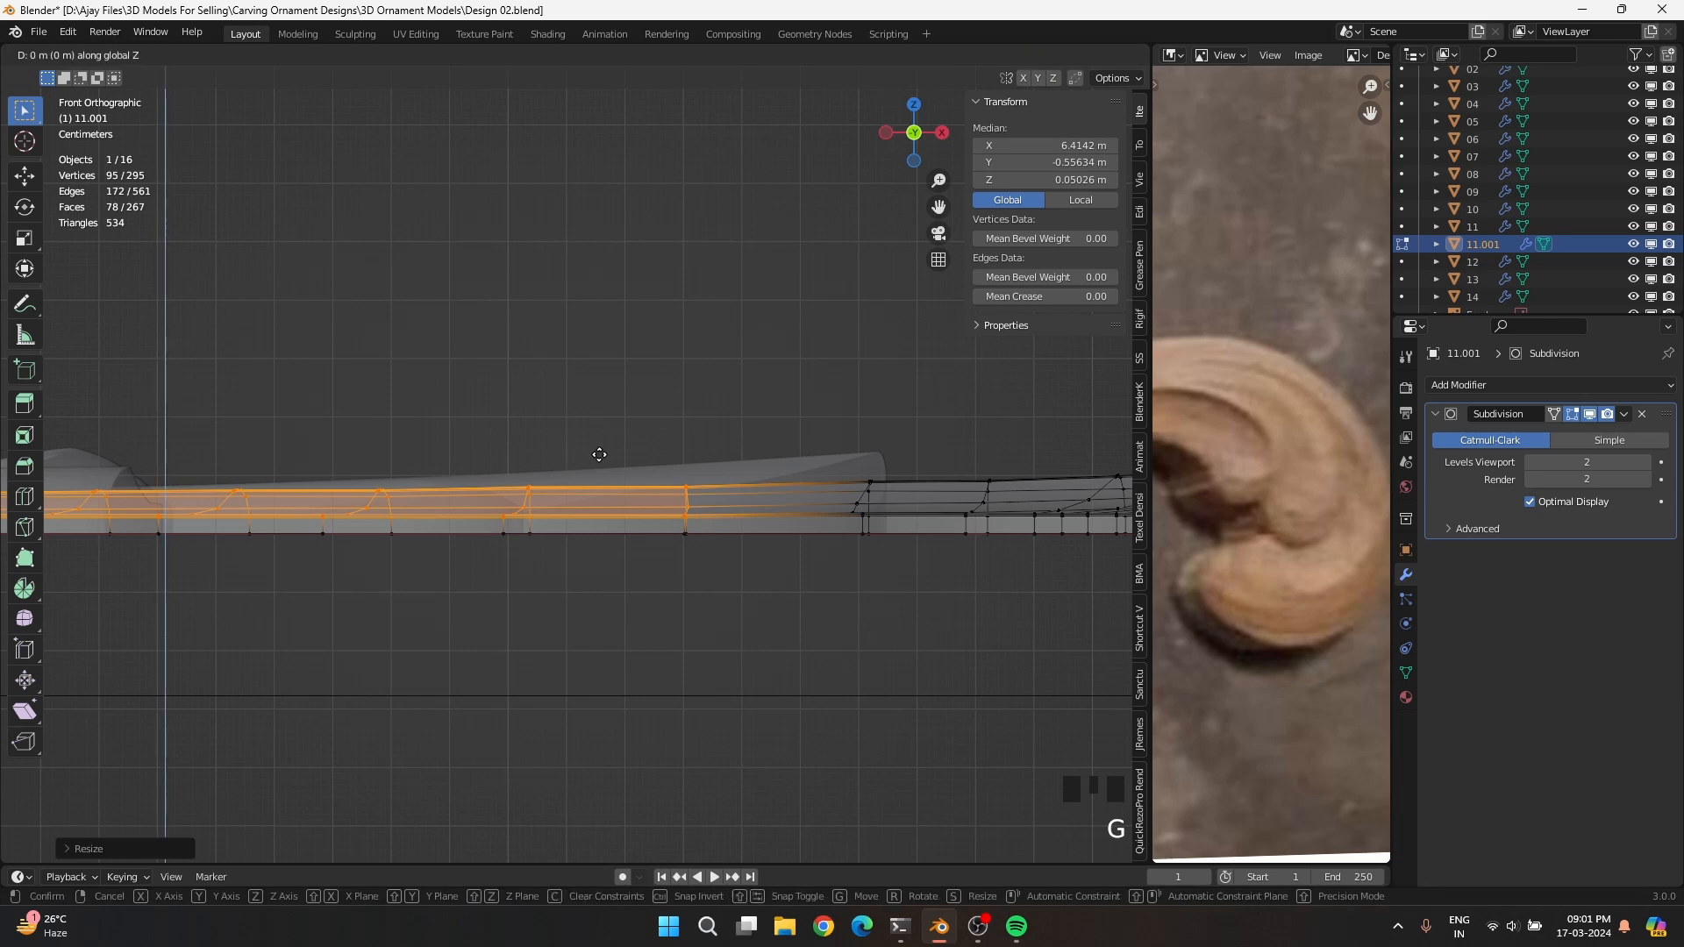
left_click(600, 449)
Deselect the stem's vertex column nearest the curl, then scale the remaining selection and lower it slightly along Z
left_click_drag(609, 459, 714, 530, "ctrl")
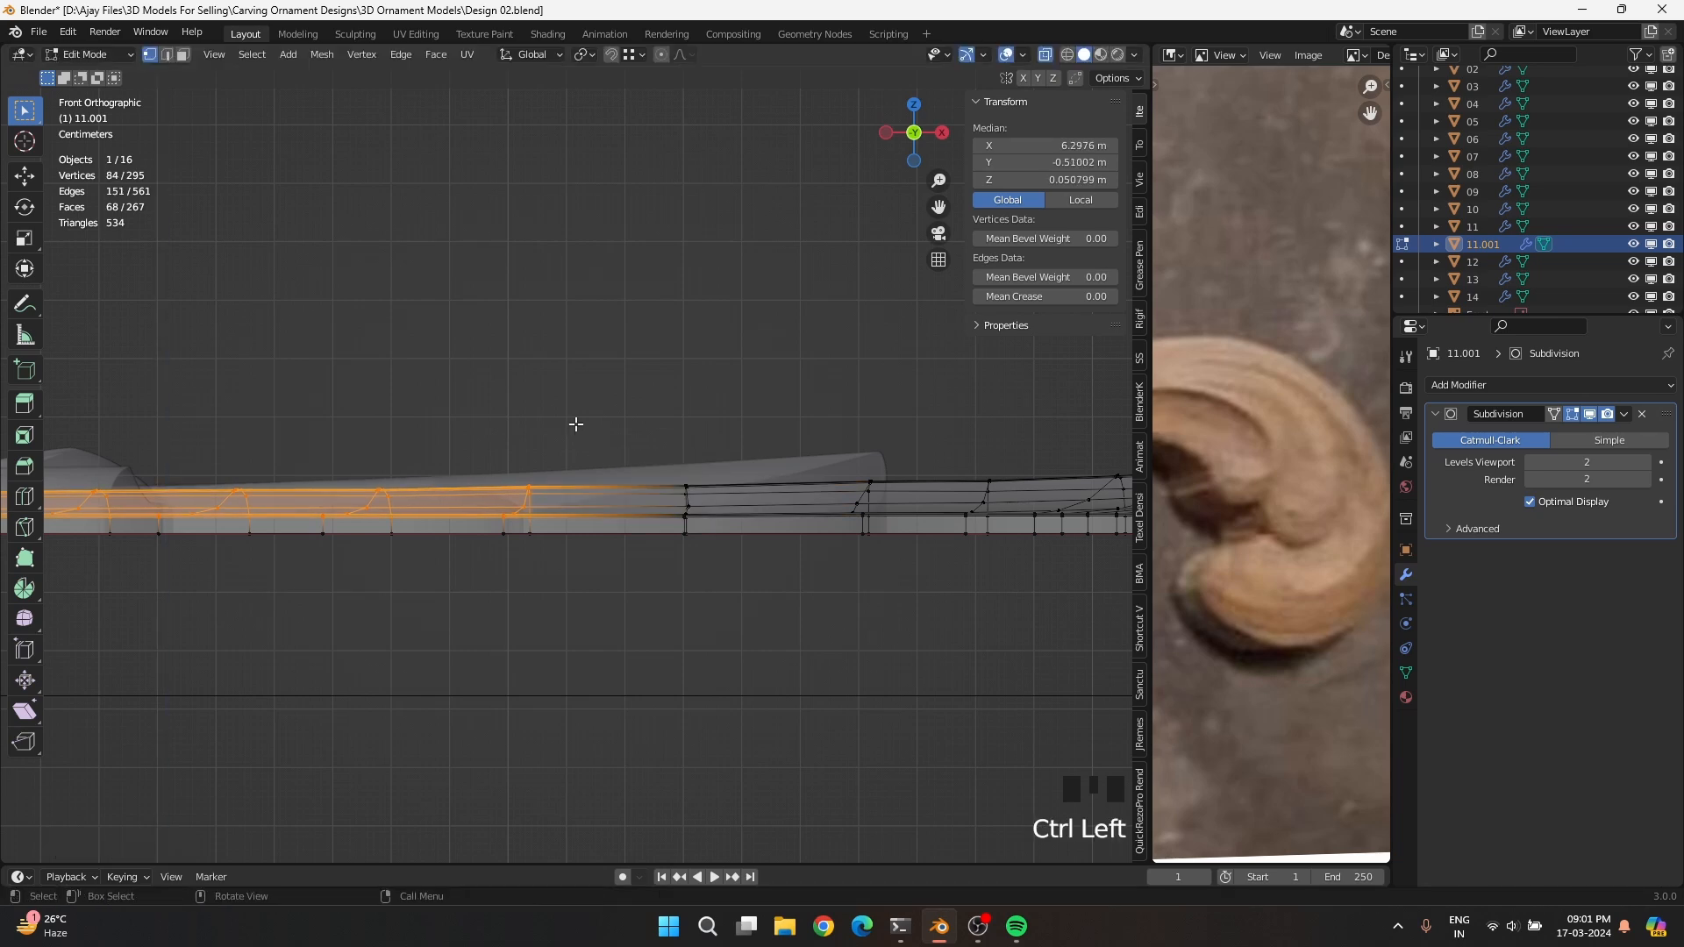
key("s")
left_click(518, 444)
key("g")
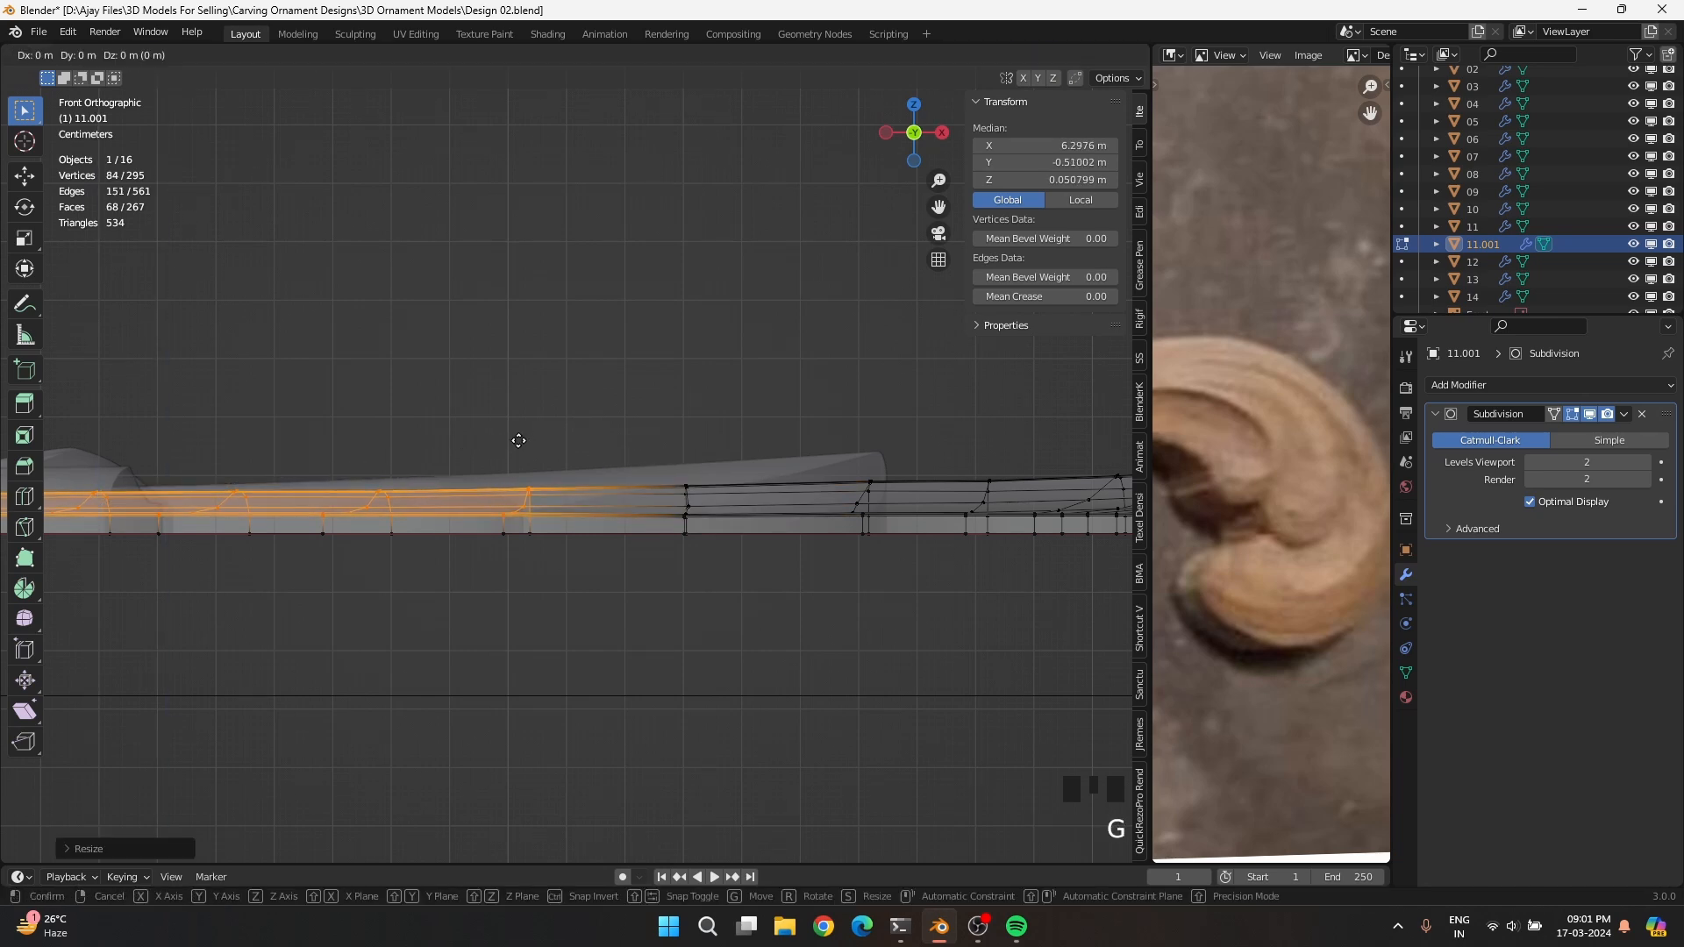
key("z")
left_click(519, 452)
Deselect the next vertex column on the curl side and scale the remaining stem selection down along Z
left_click_drag(489, 479, 556, 526, "ctrl")
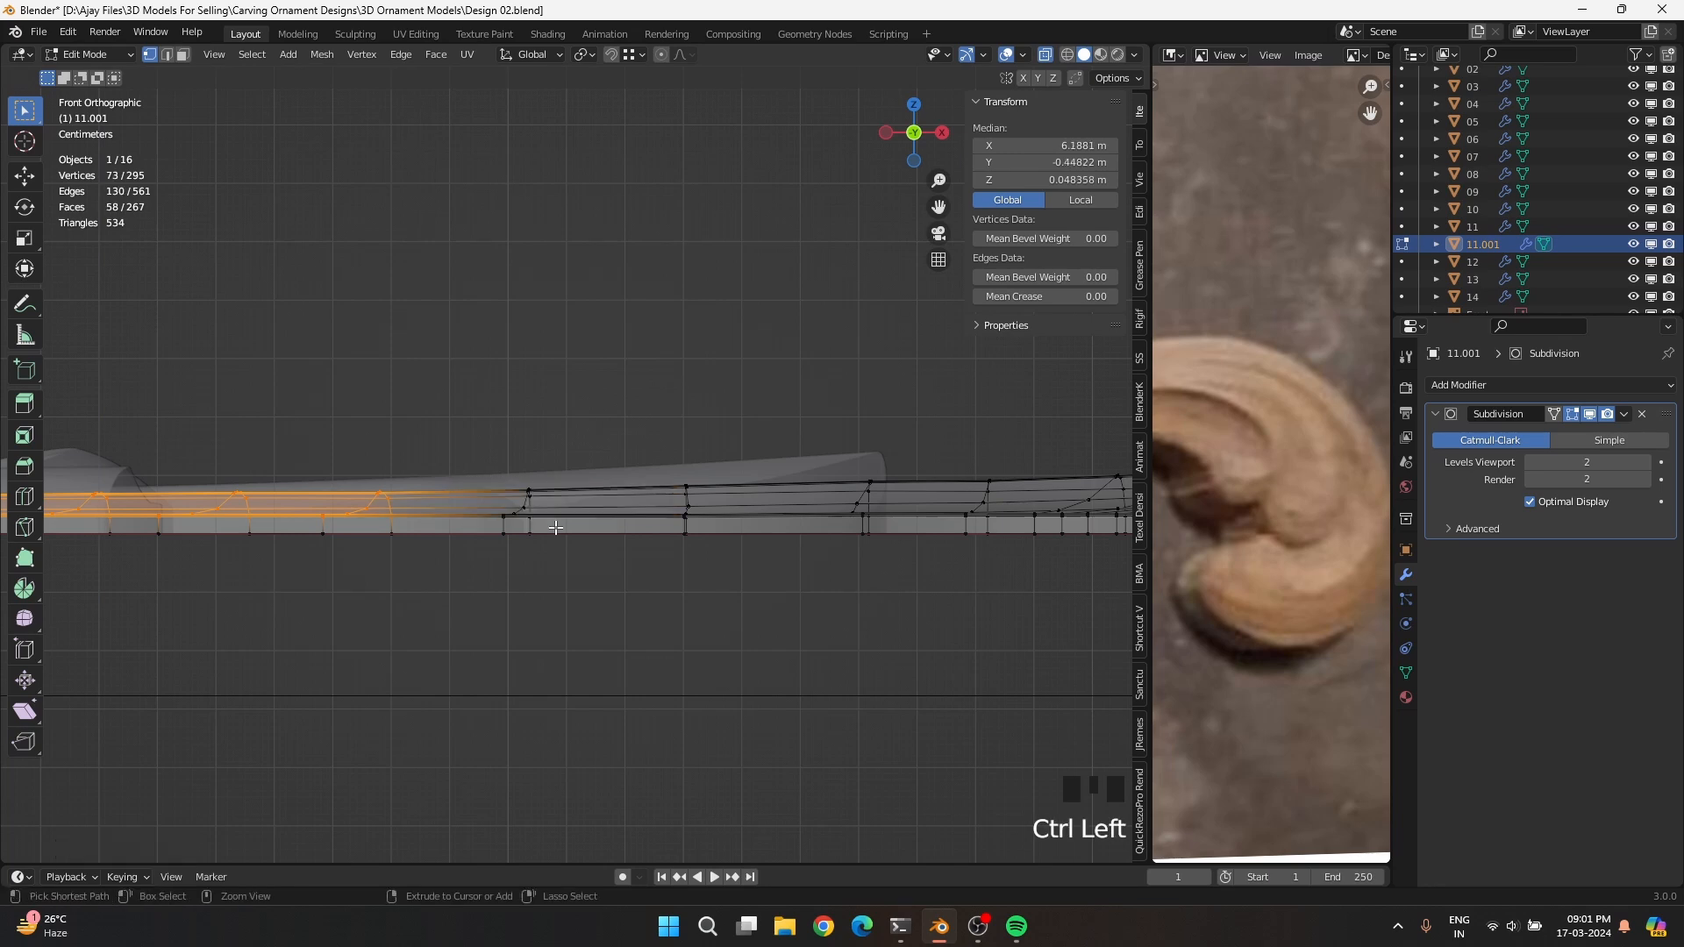
middle_click_drag(412, 527, 655, 518, "shift")
key("s")
key("z")
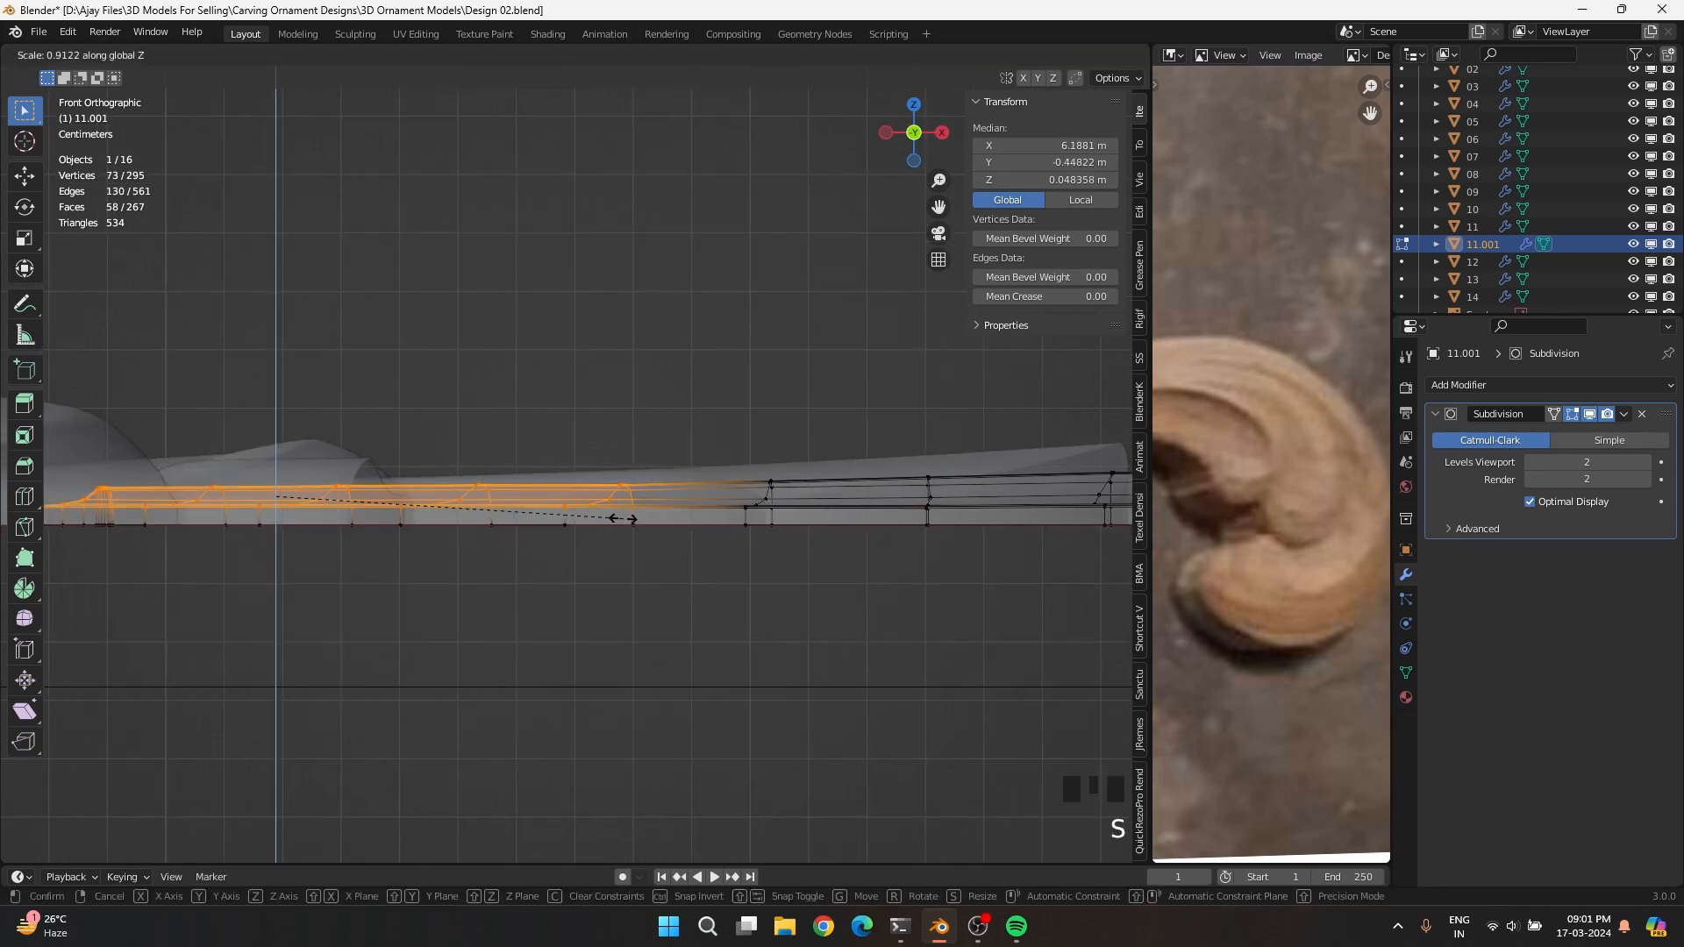
left_click(612, 516)
Try deselecting another vertex column, undo that deselection, and adjust the stem selection's height along Z
left_click_drag(668, 519, 559, 449, "ctrl")
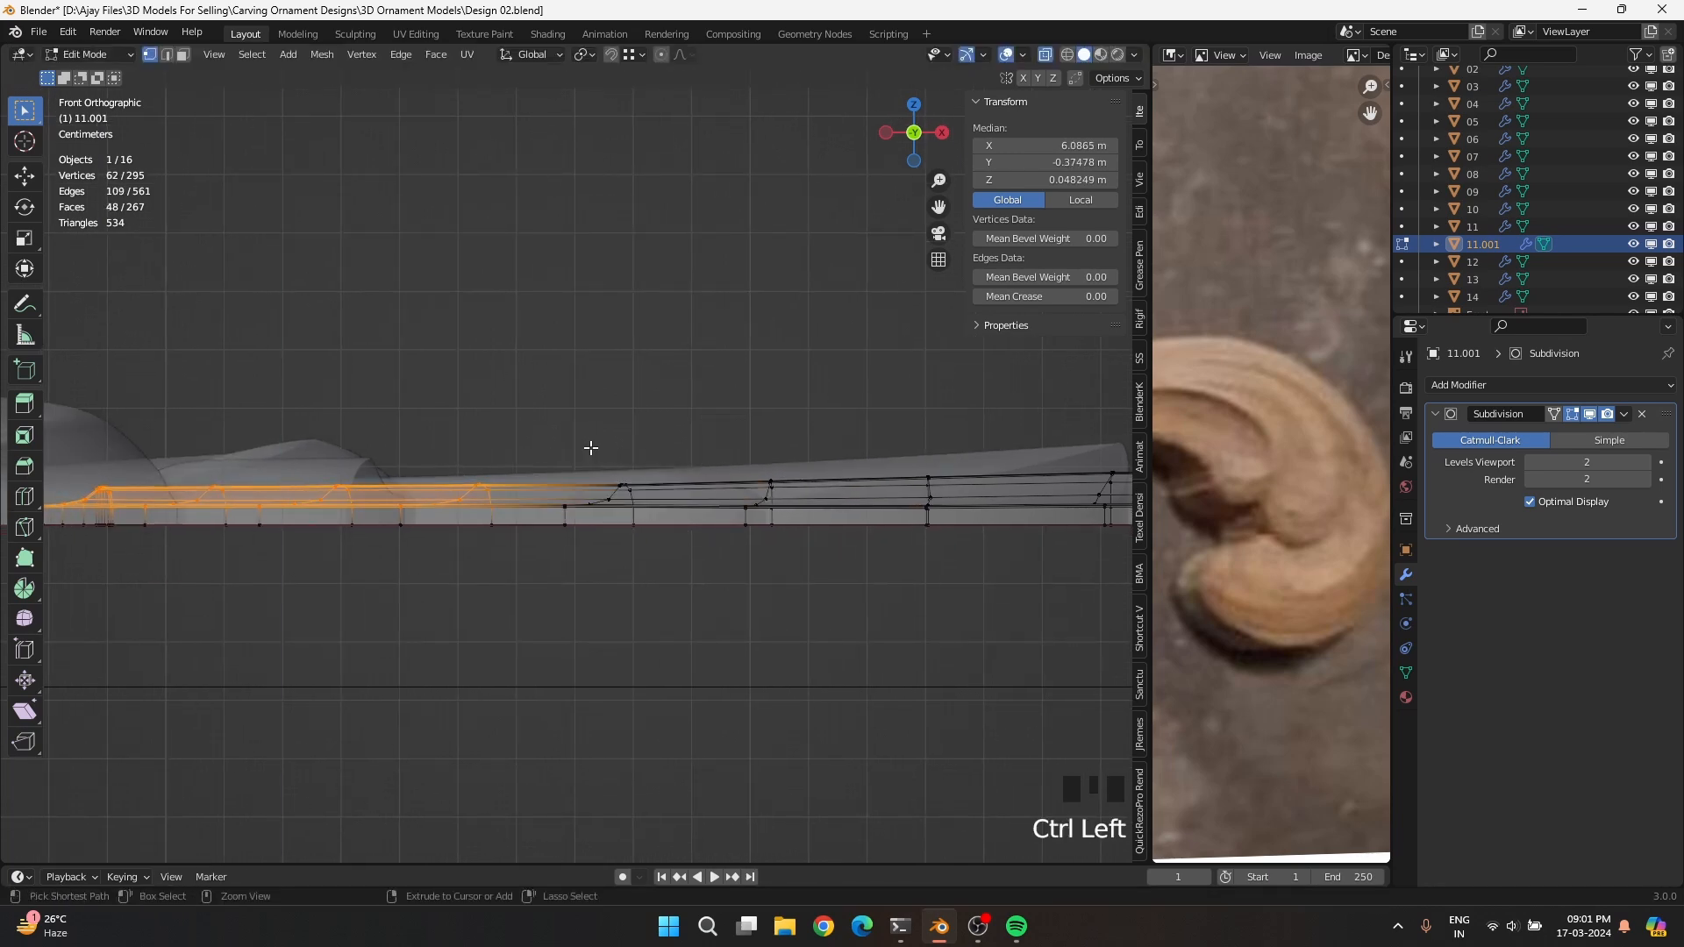
key("ctrl+z")
key("g")
key("z")
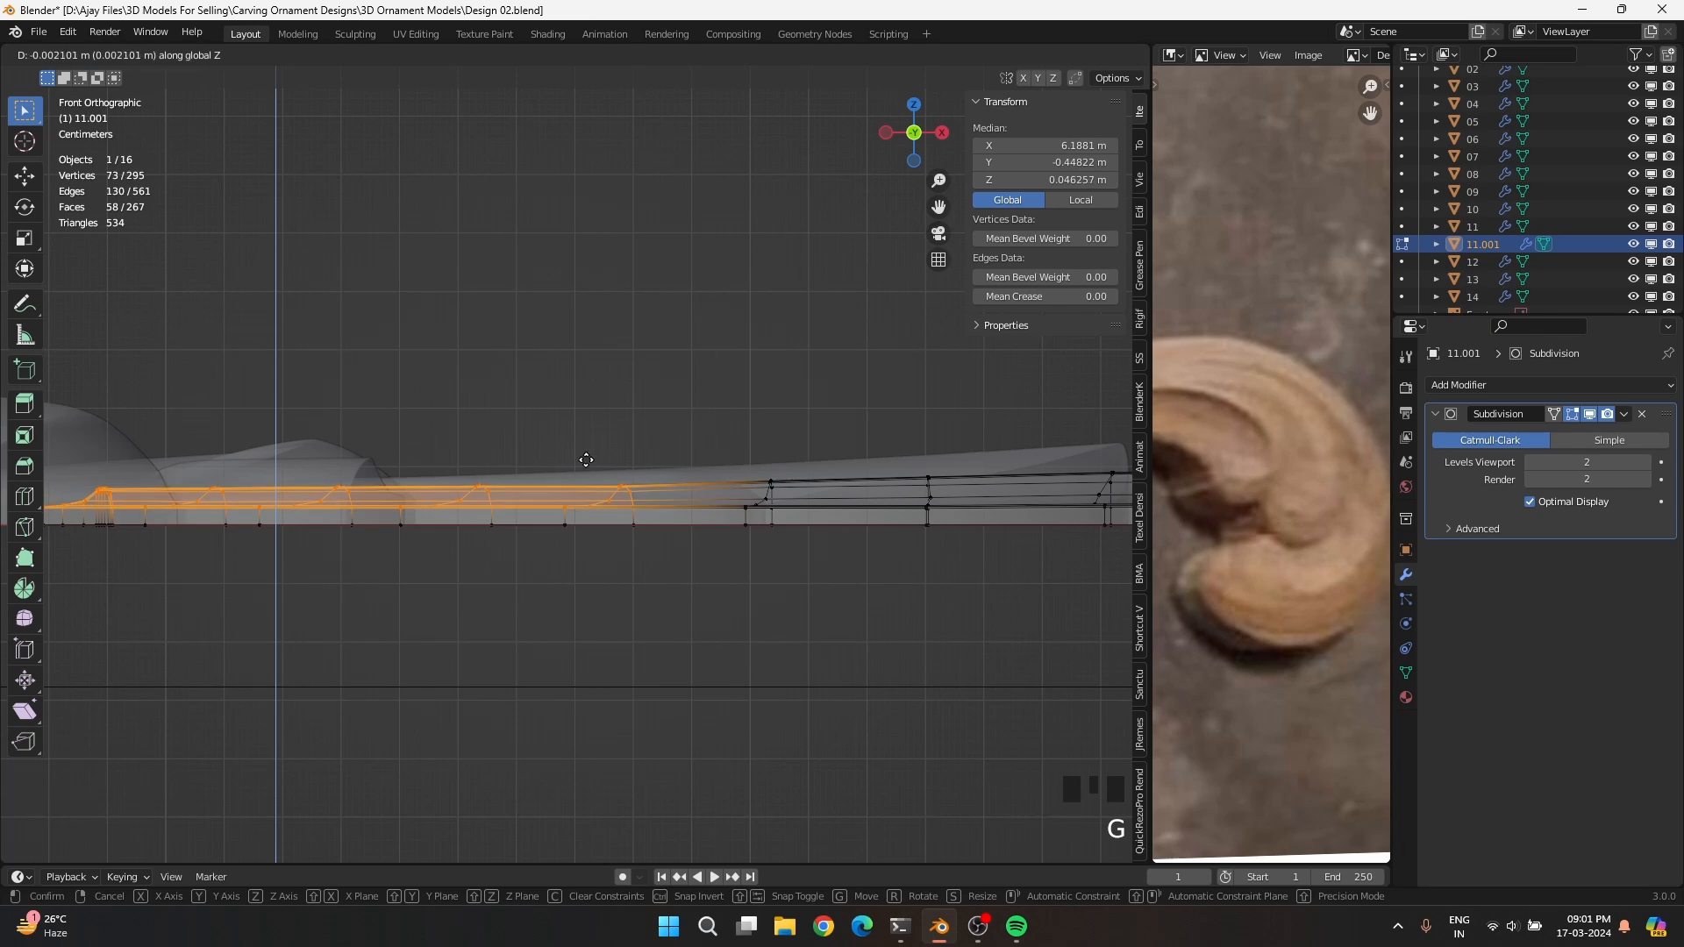
left_click(585, 461)
key("g")
key("z")
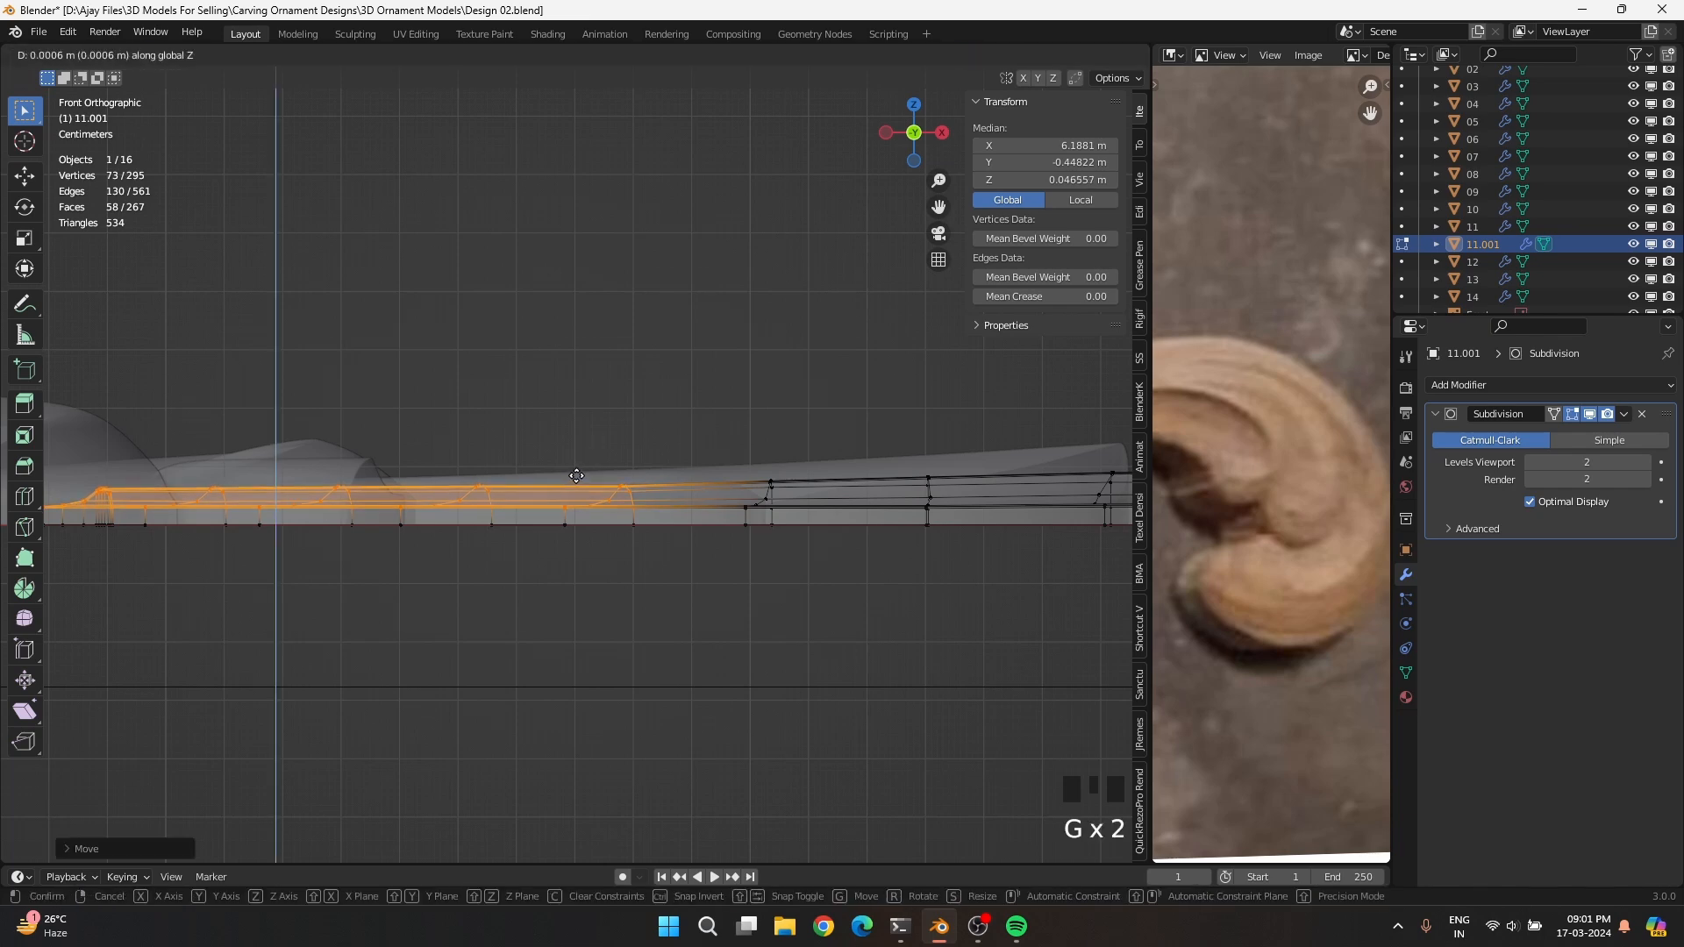
left_click(578, 465)
Scale the selected stem vertices up slightly along Z, then lower them along Z
key("s")
key("z")
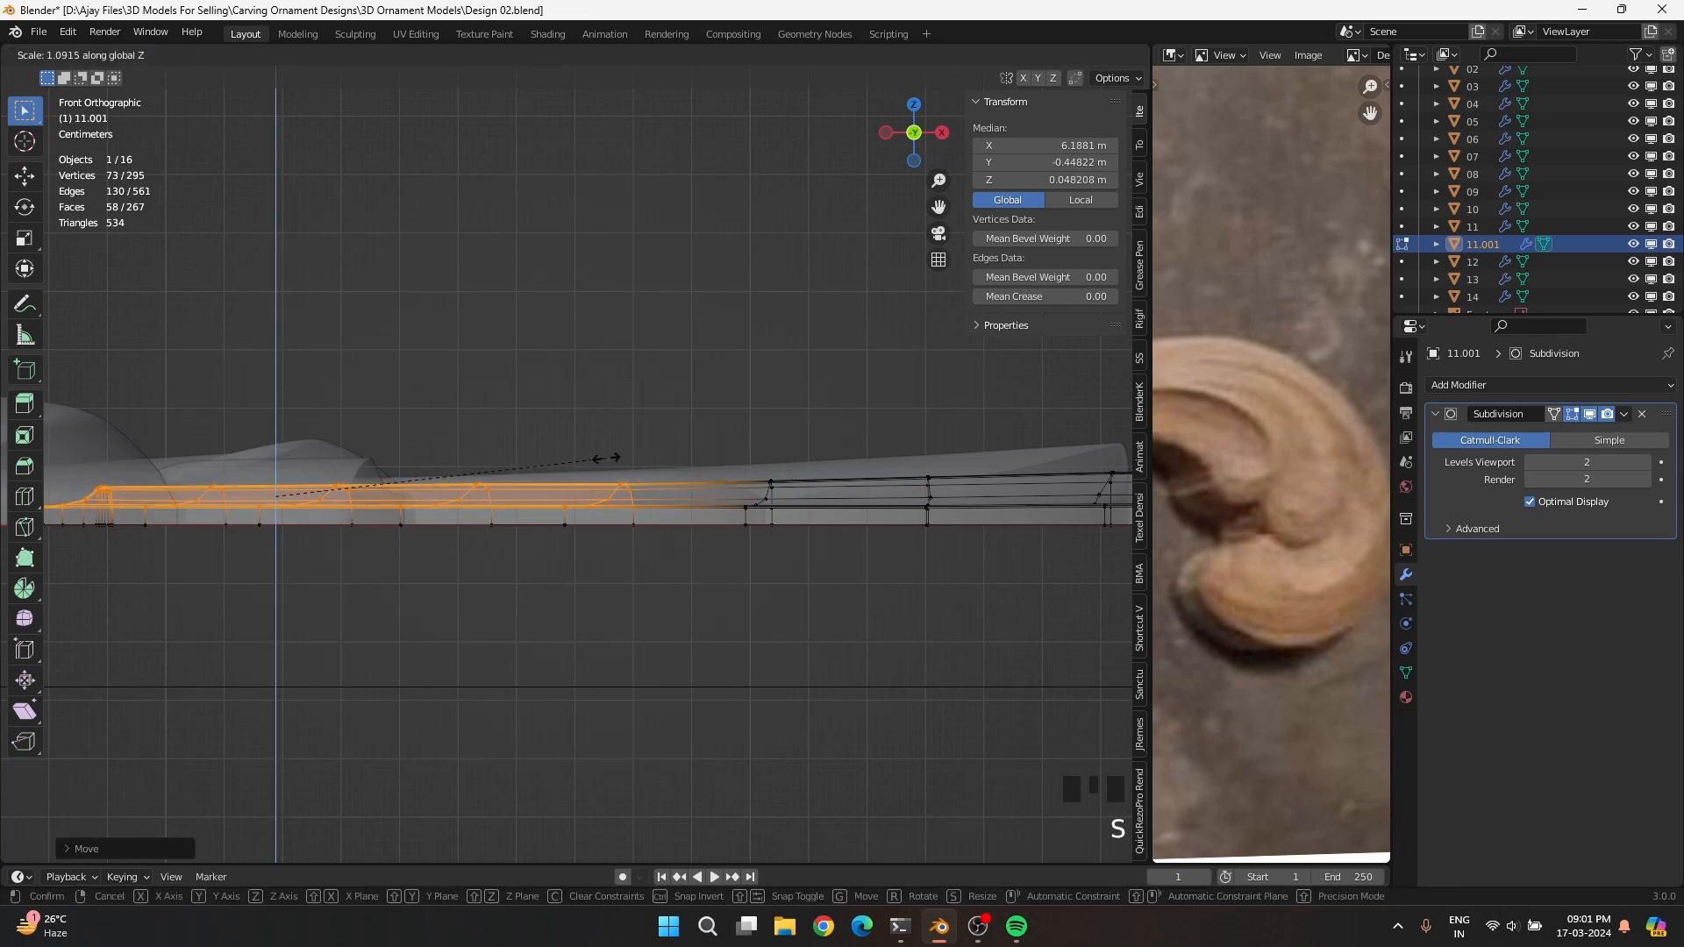
left_click(606, 458)
key("g")
key("z")
left_click(584, 488)
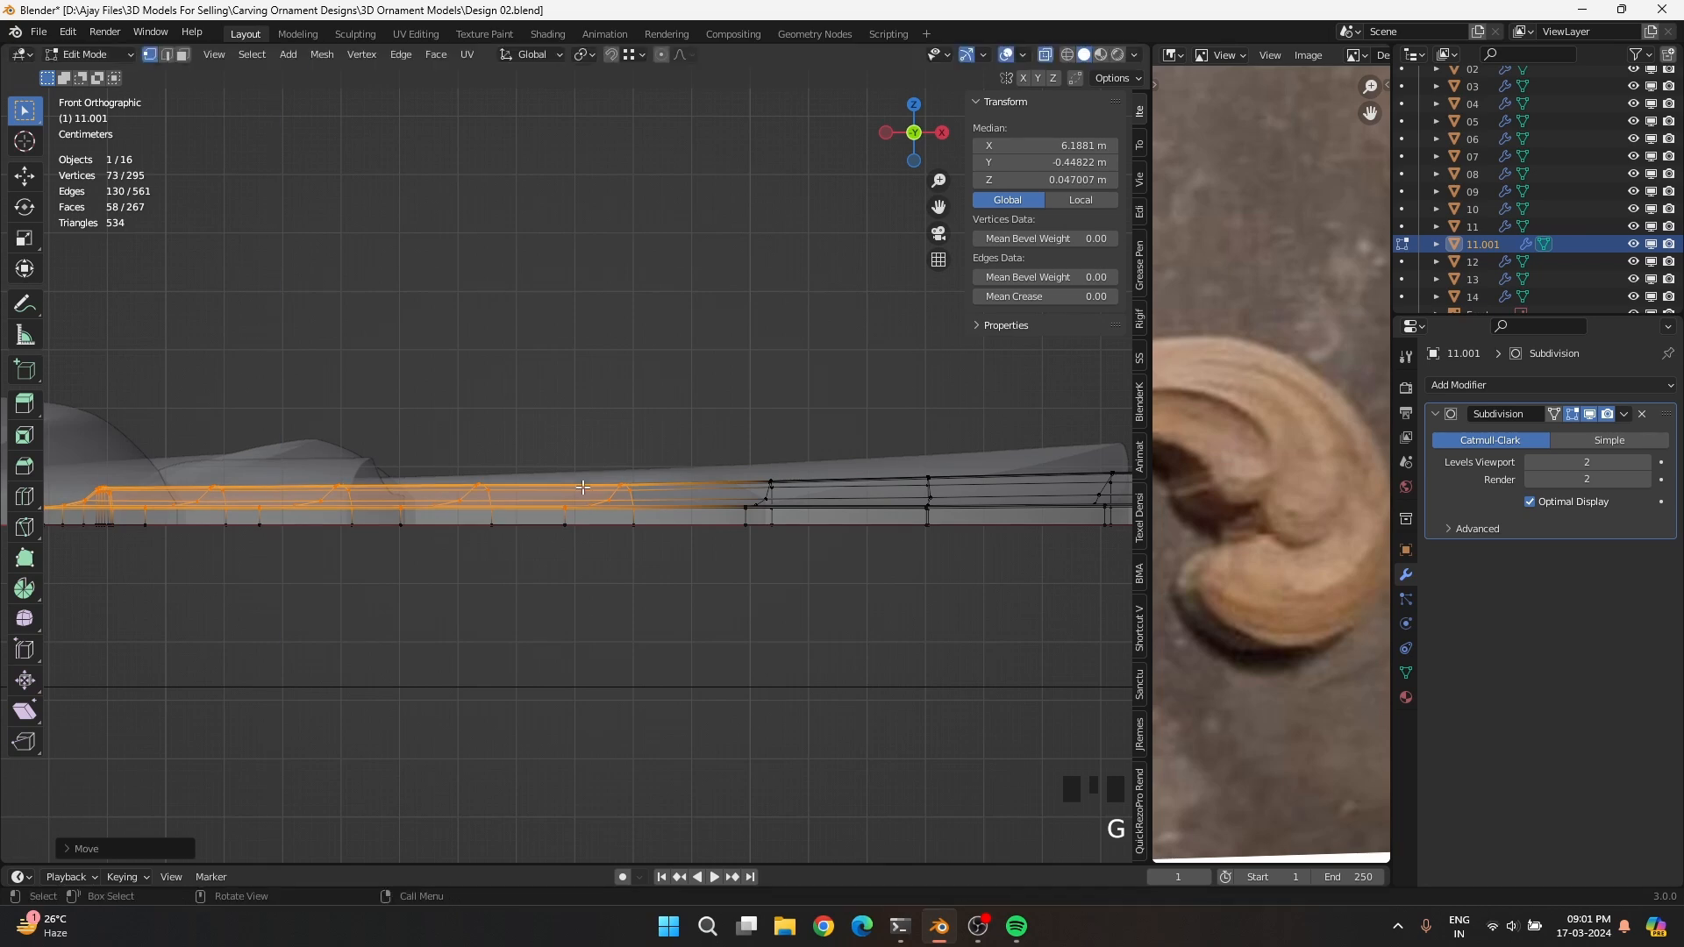
Remove the curl-side vertex column from the selection, scale the remaining stem vertices down along Z, and lower them about 0.002 m
left_click_drag(684, 532, 546, 441, "ctrl")
key("s")
key("z")
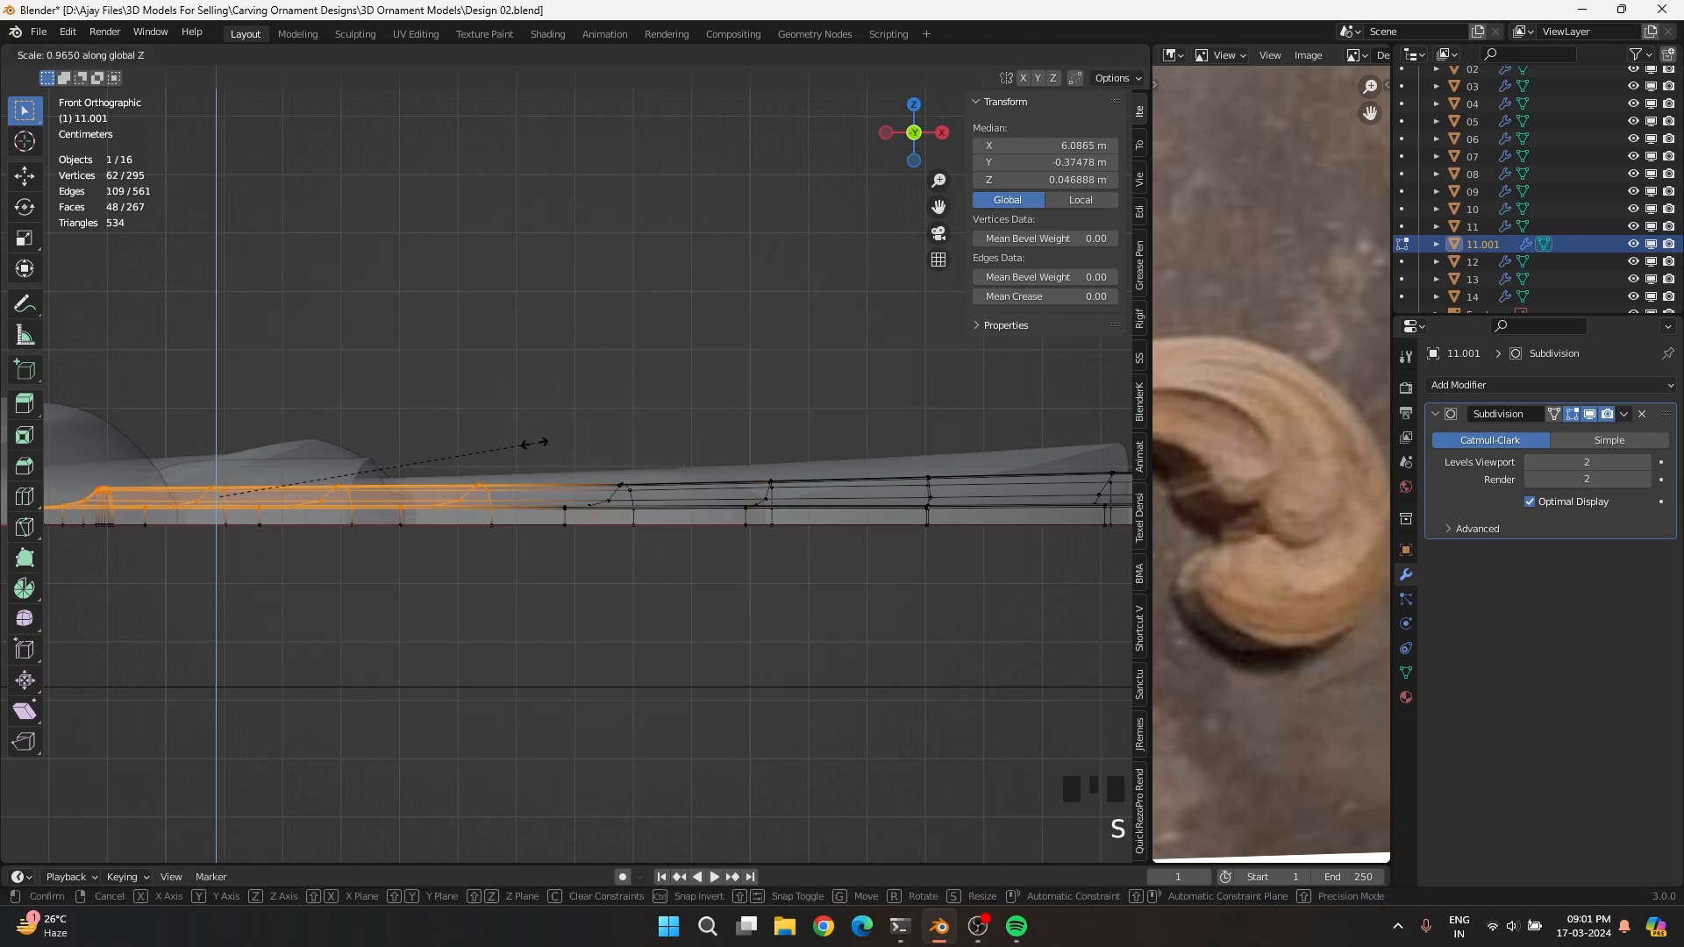
left_click(504, 456)
key("g")
key("z")
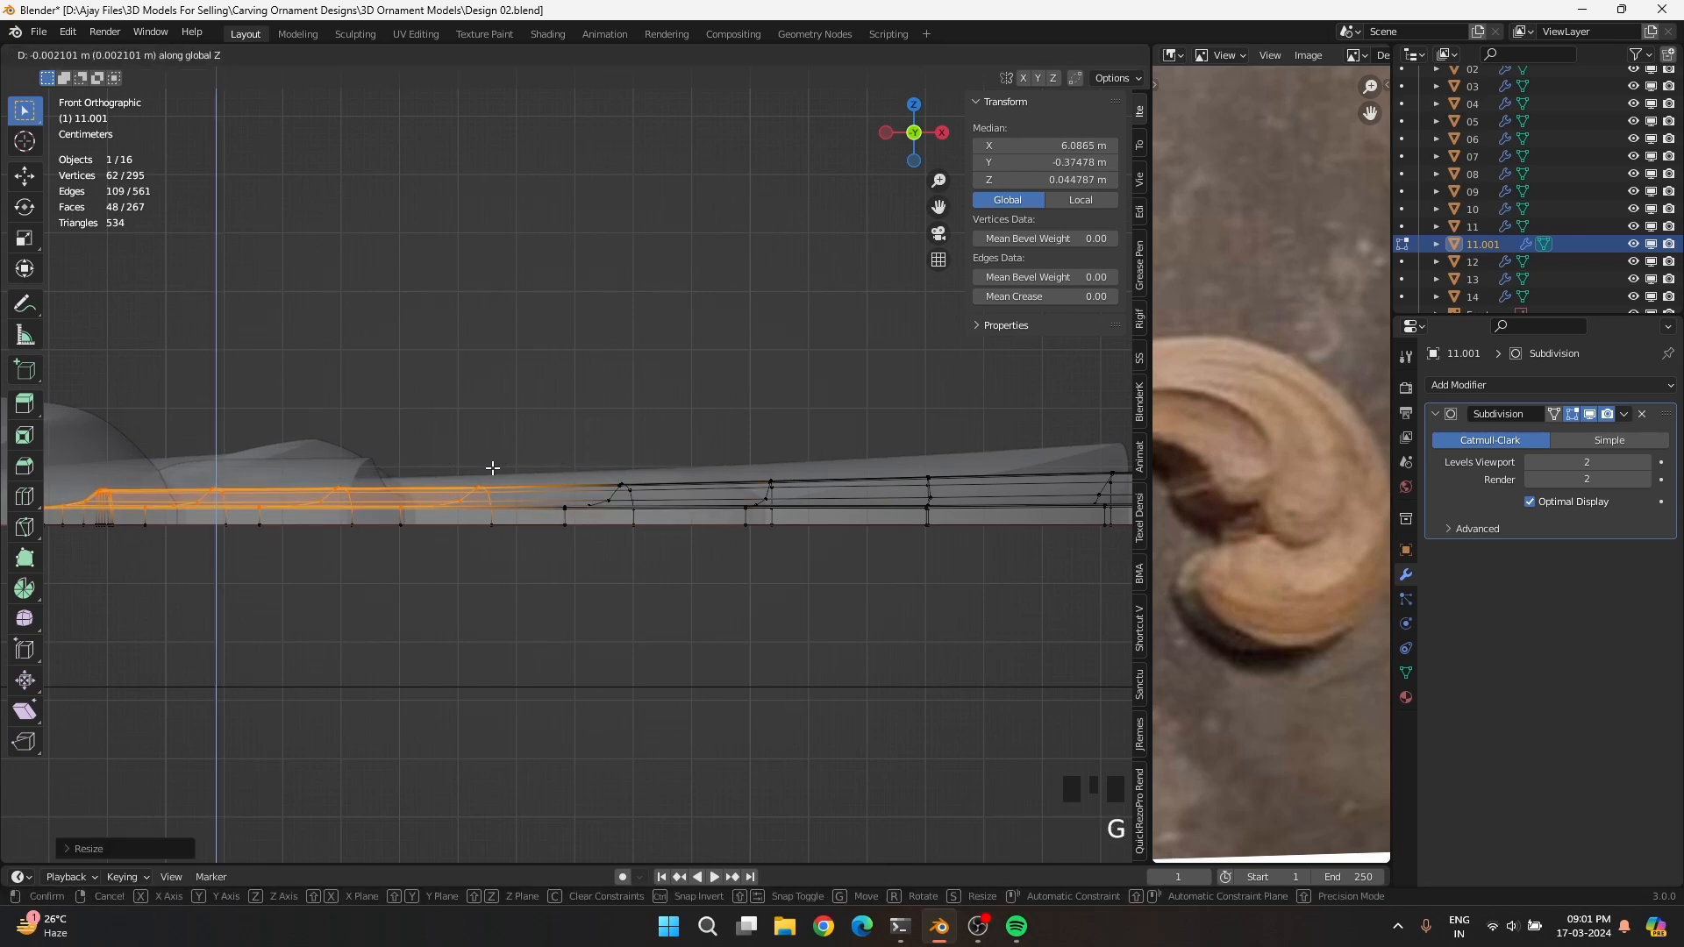
left_click(493, 466)
Drop another curl-side column from the stem selection, then flatten the remaining vertices along Z and lower them about 0.0015 m
left_click_drag(390, 476, 560, 560, "ctrl")
key("g")
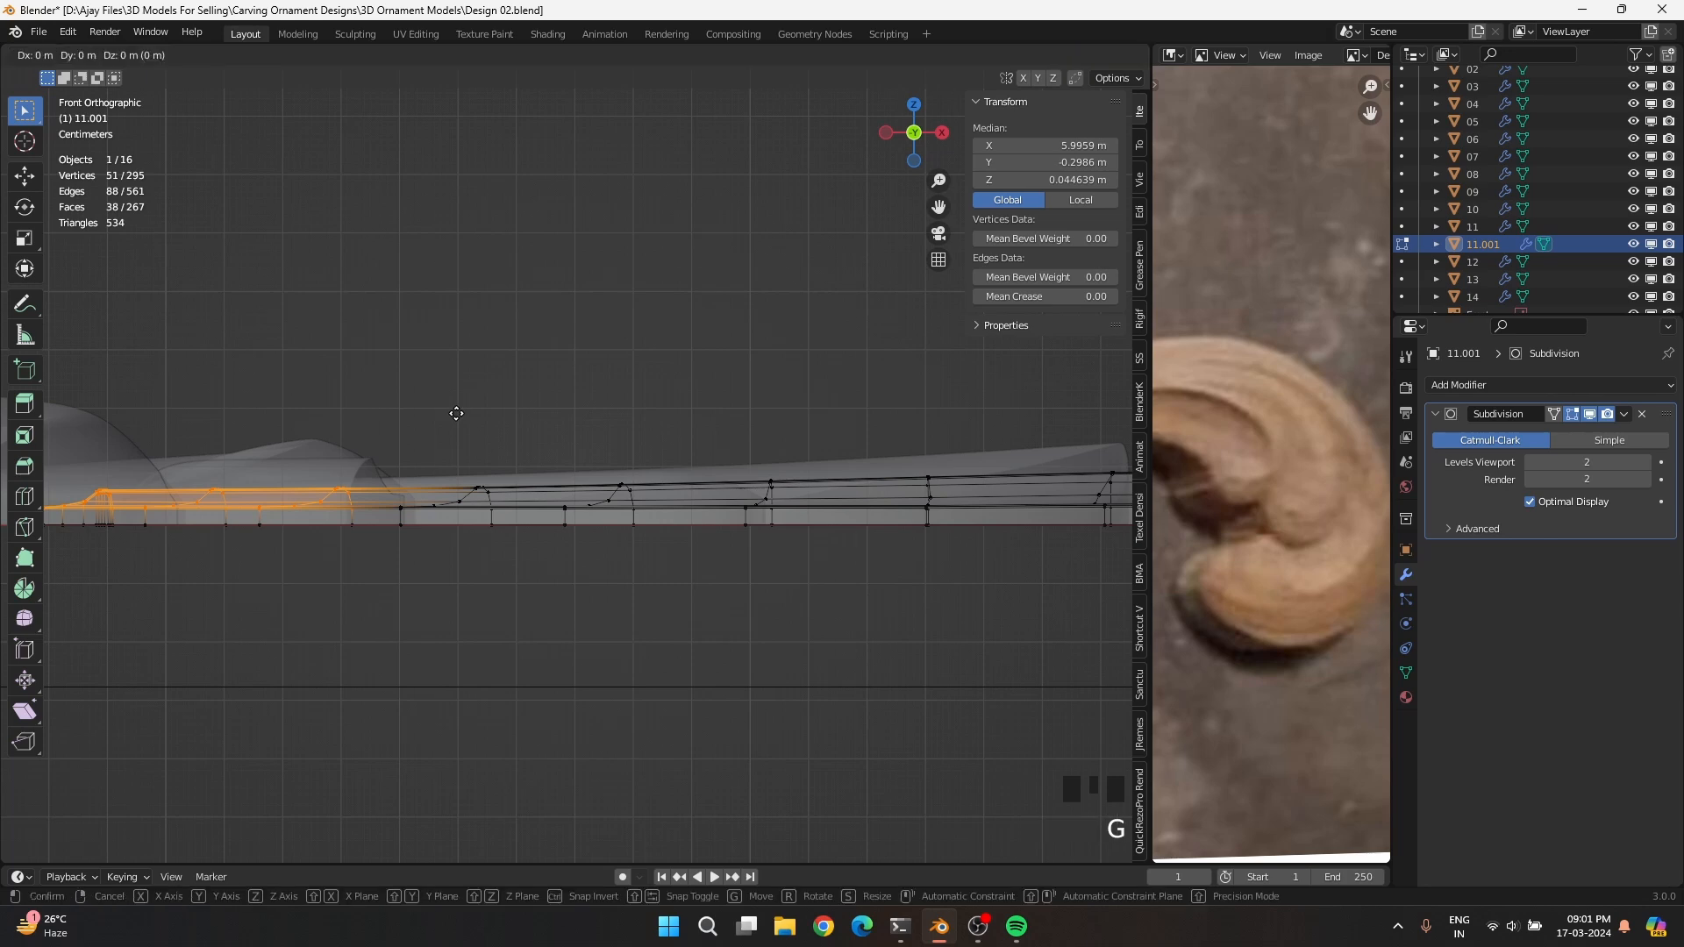
key("z")
key("s")
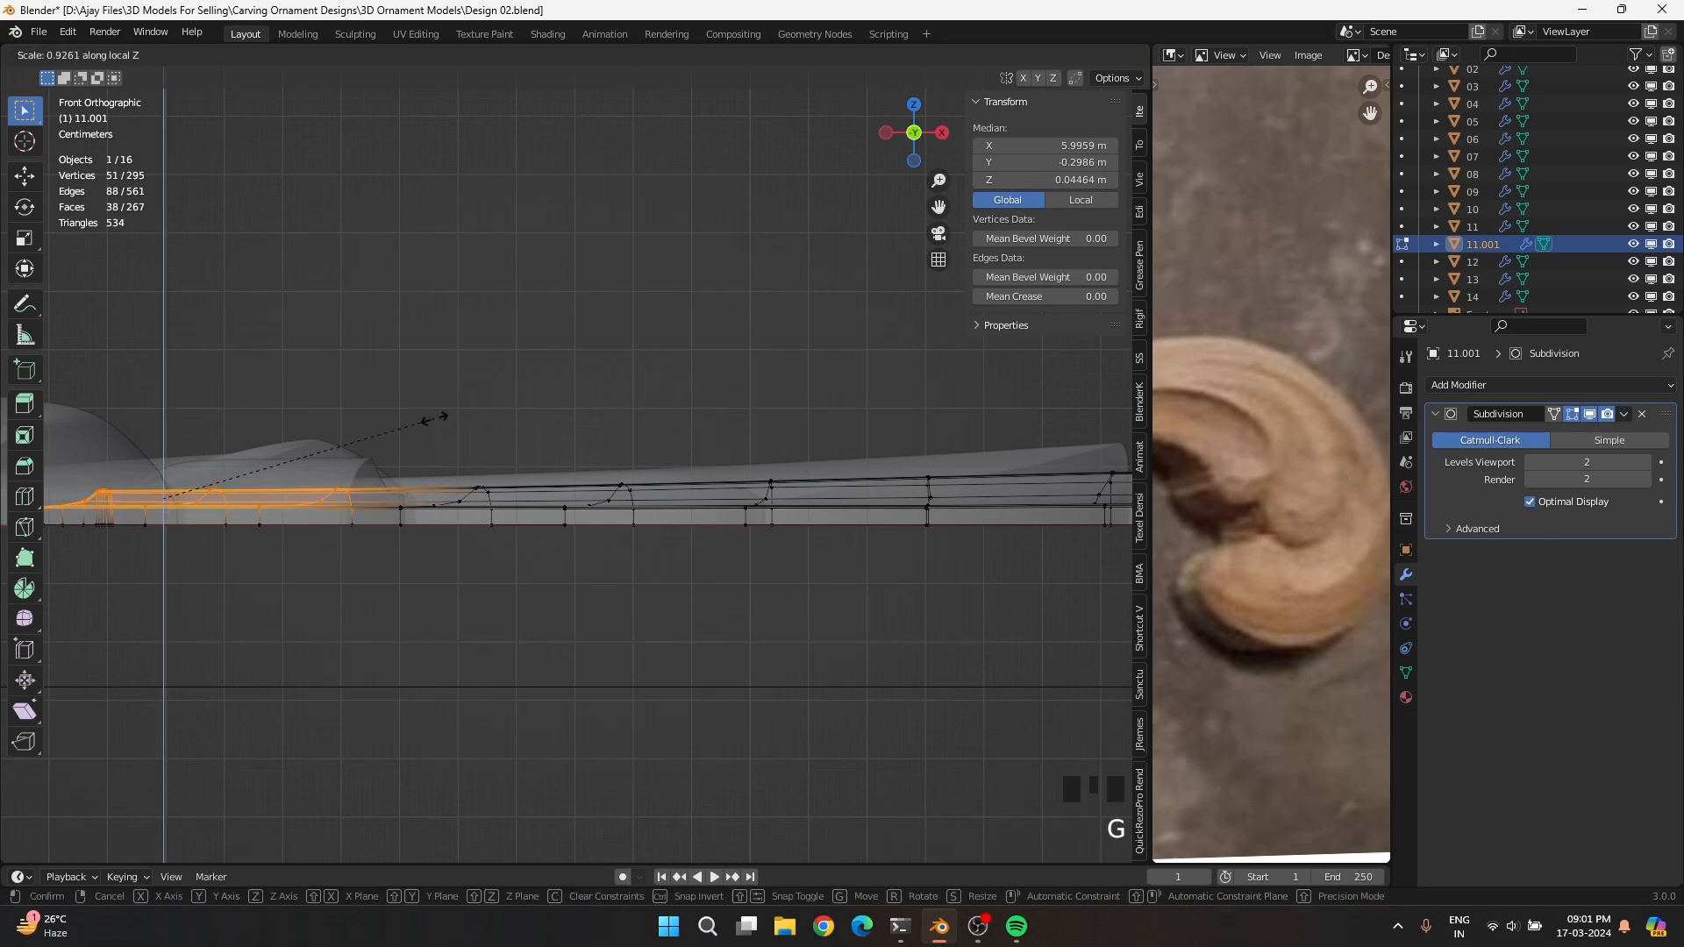
left_click(434, 419)
key("g")
key("z")
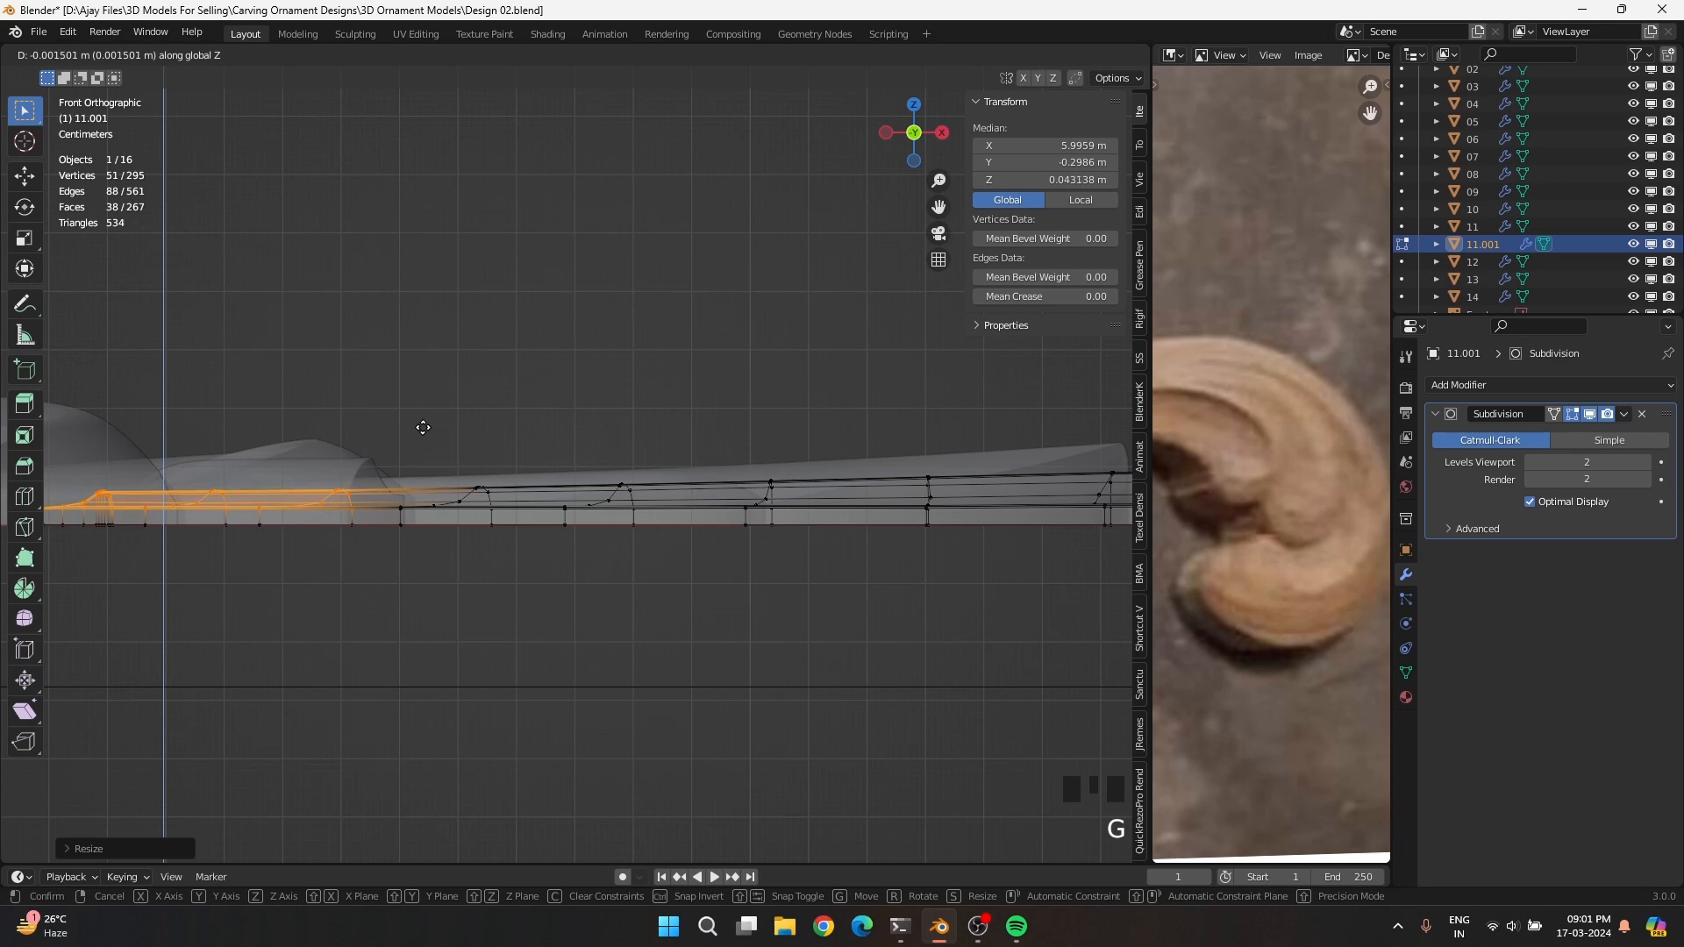
left_click(415, 438)
Deselect the third vertex column from the stem's leaf-side end, rescale the remaining vertices, and lower them about 0.001 m along Z
middle_click_drag(413, 439, 705, 395, "shift")
left_click_drag(531, 424, 669, 470, "ctrl")
key("s")
left_click(561, 384)
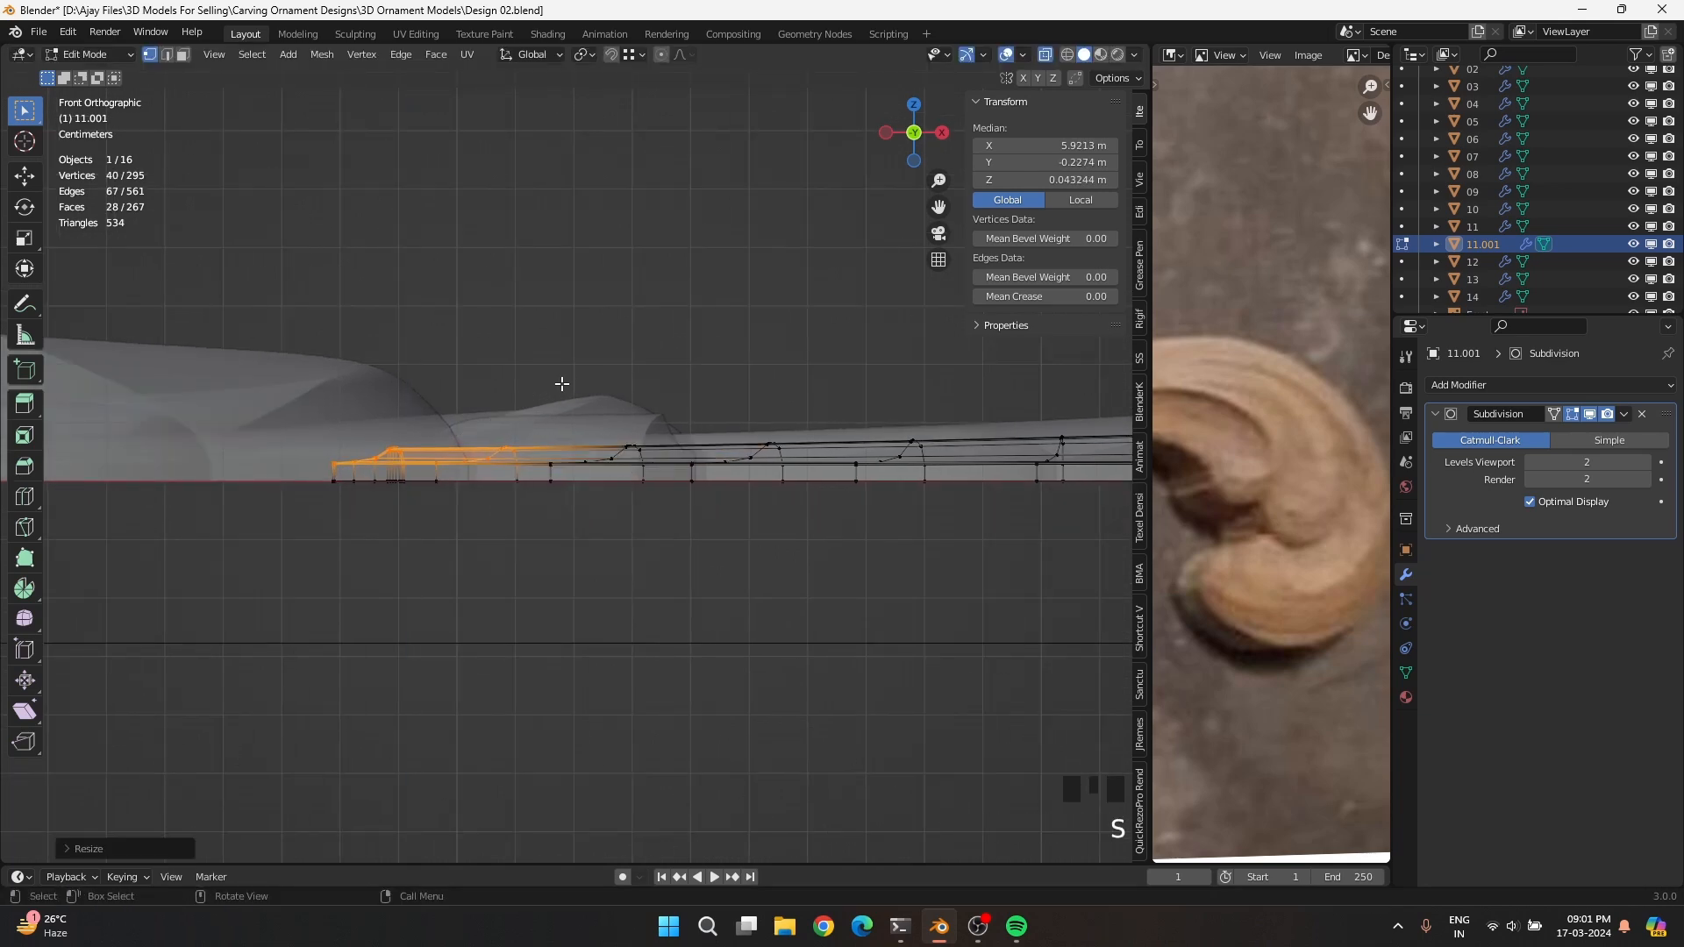
key("g")
key("z")
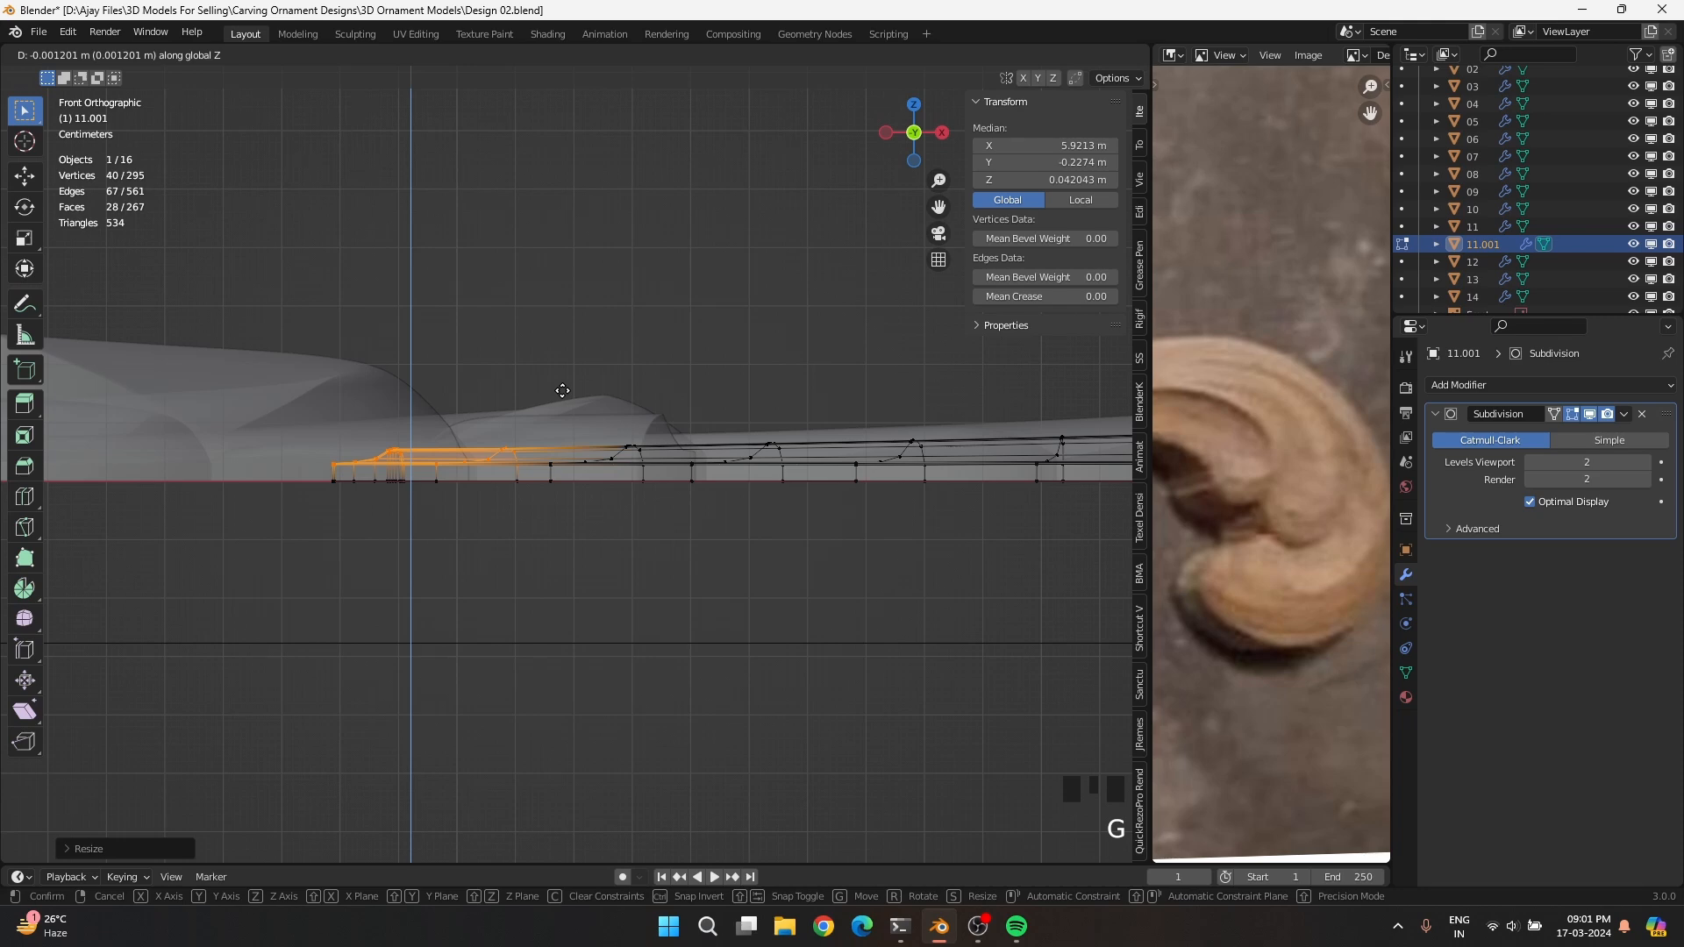
left_click(562, 390)
Keep only the vertices at the stem's leaf-side tip selected and lower them about 0.002 m along Z
left_click_drag(418, 441, 546, 475, "ctrl")
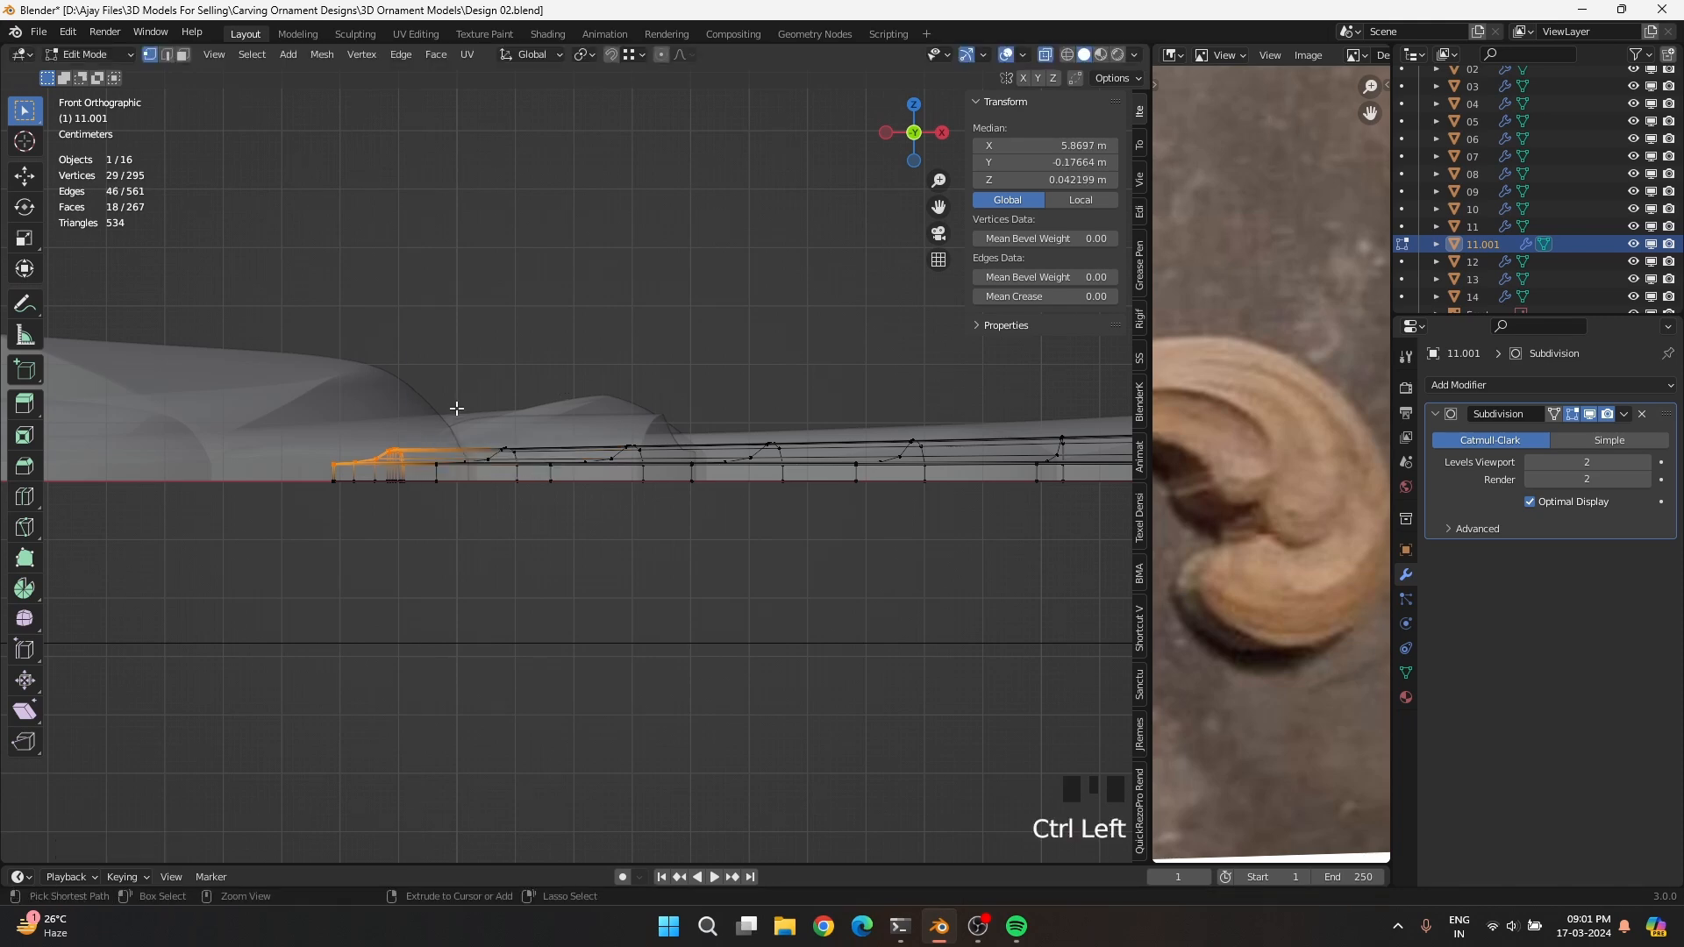
key("g")
key("z")
left_click(449, 417)
Return to Object Mode with X-ray off, inspect the tapered stem among the neighbouring leaves, and deselect the scroll
scroll(449, 418, "down", 4)
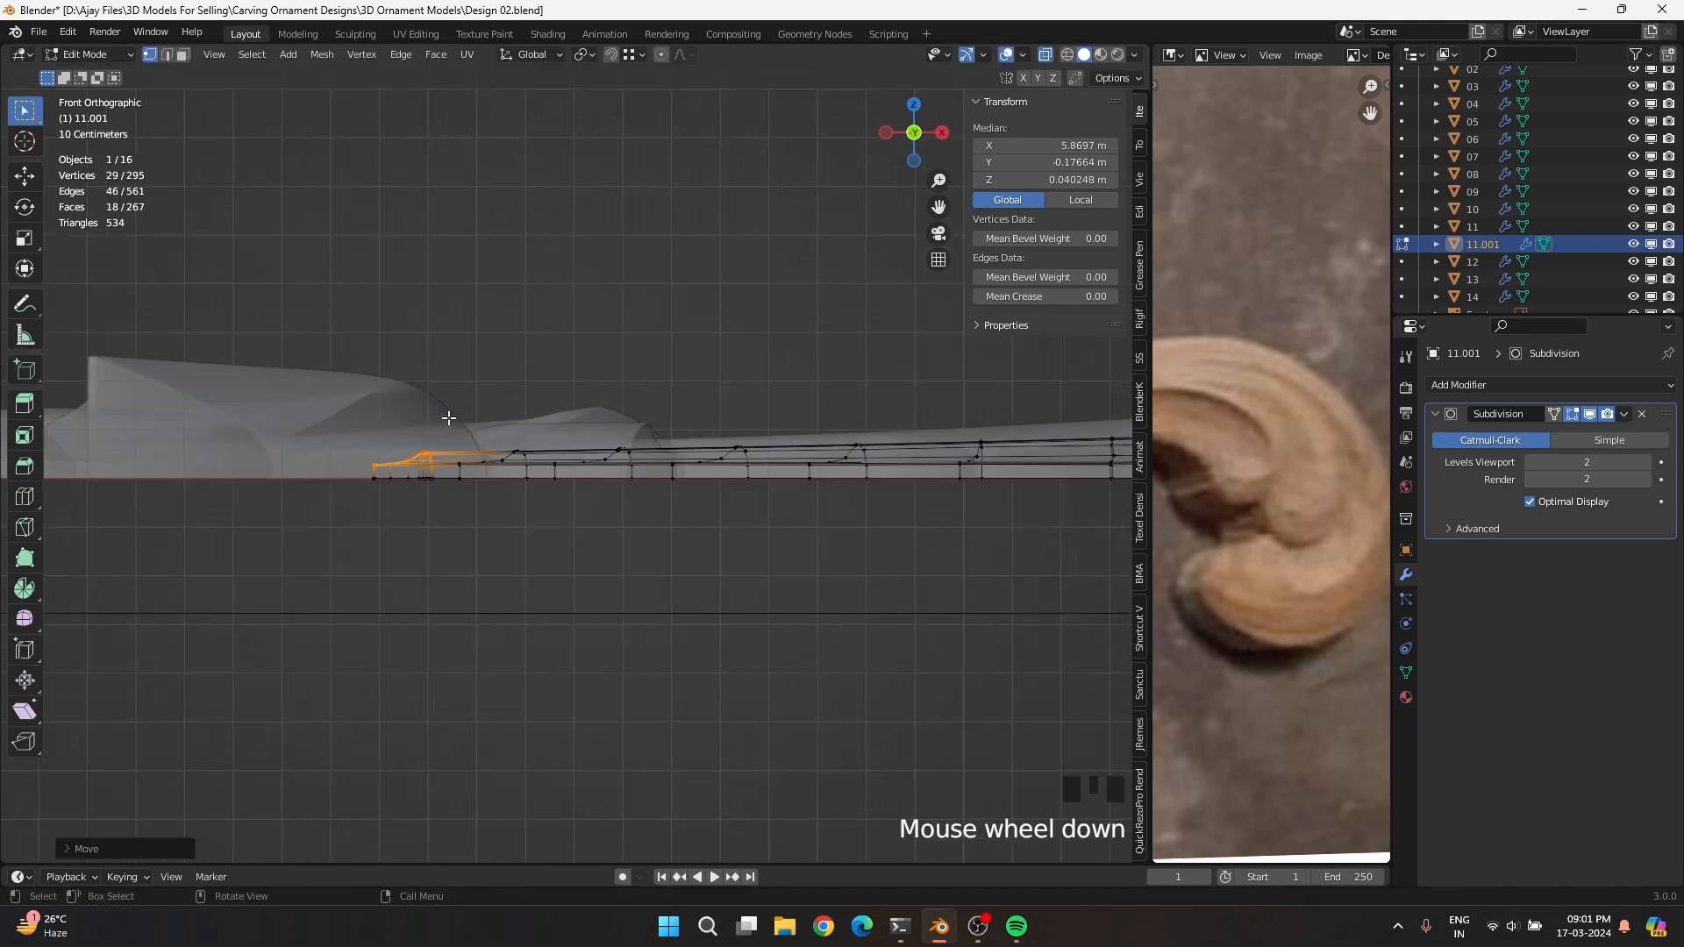
key("Tab")
key("alt+z")
middle_click_drag(458, 424, 640, 443)
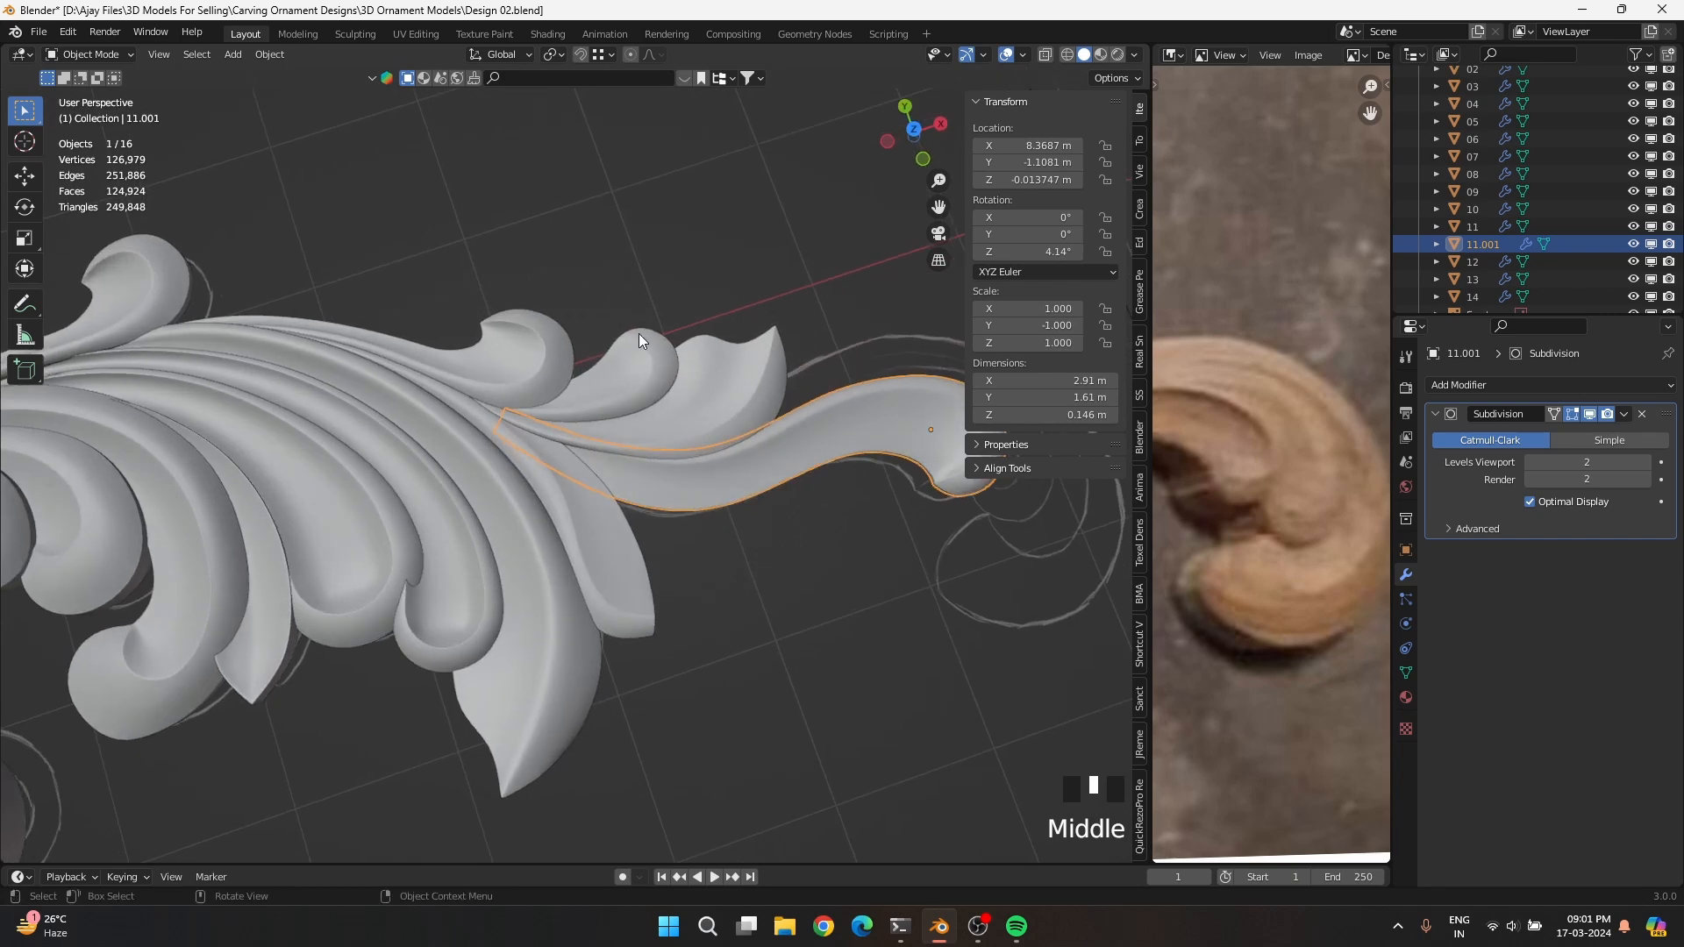
left_click(651, 445)
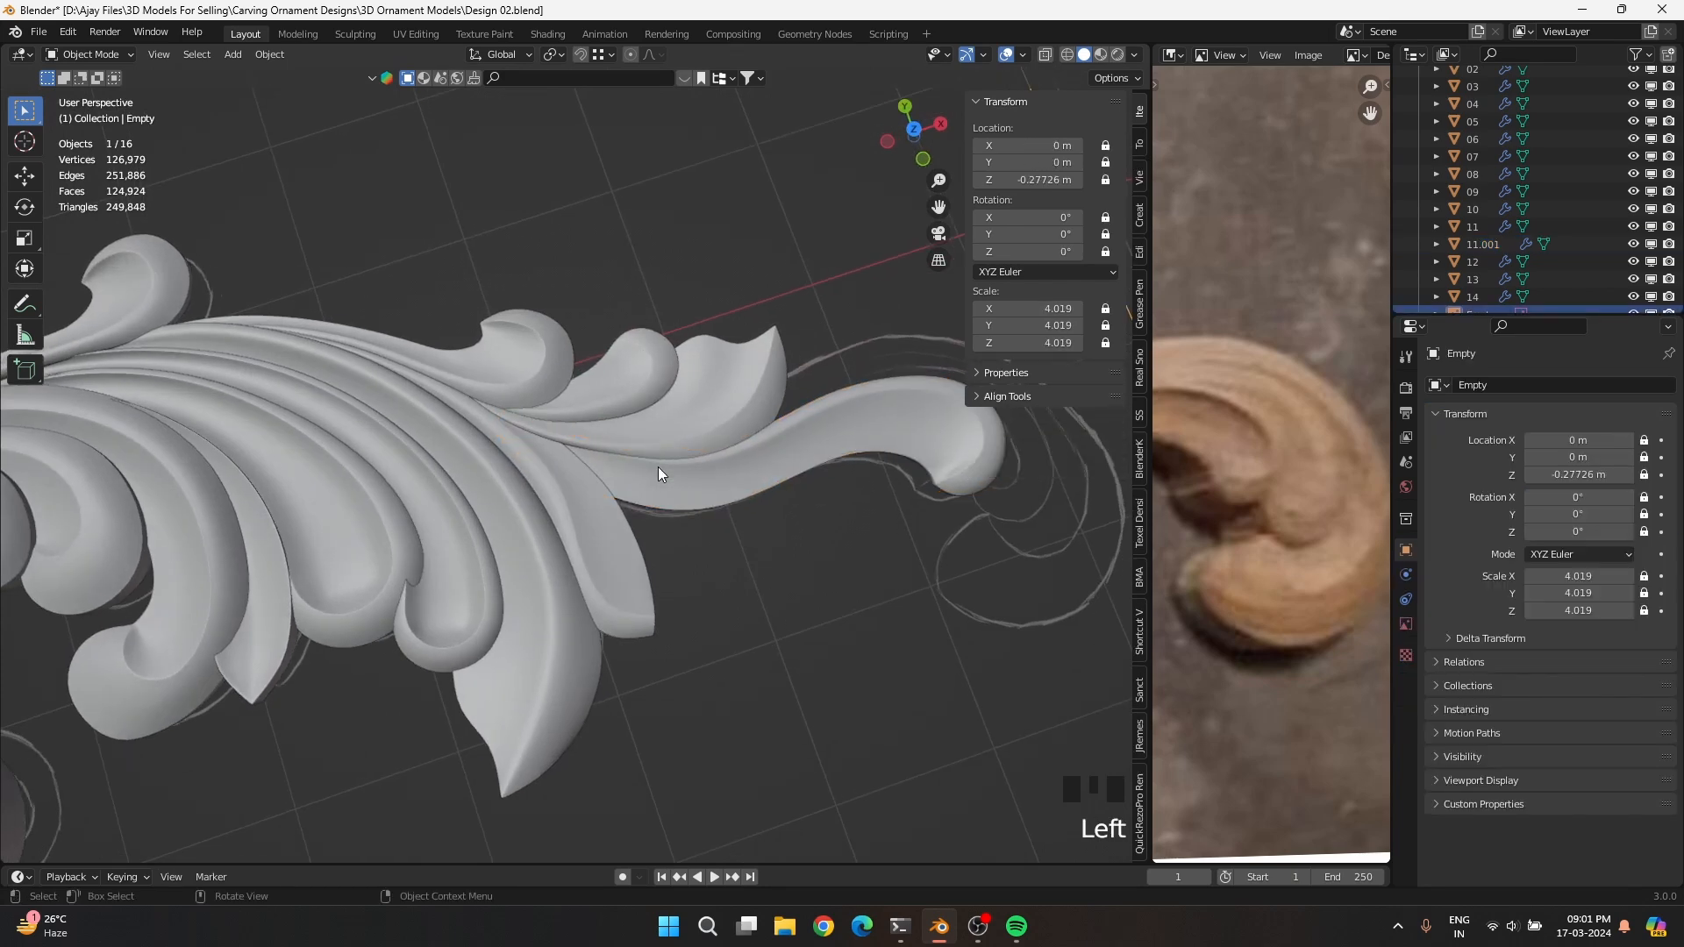
Edit the scroll in top view and move the stem's lower-edge vertices beside the pointed leaf about -0.03 m in X and -0.036 m in Y
key("KP_7")
left_click(670, 554)
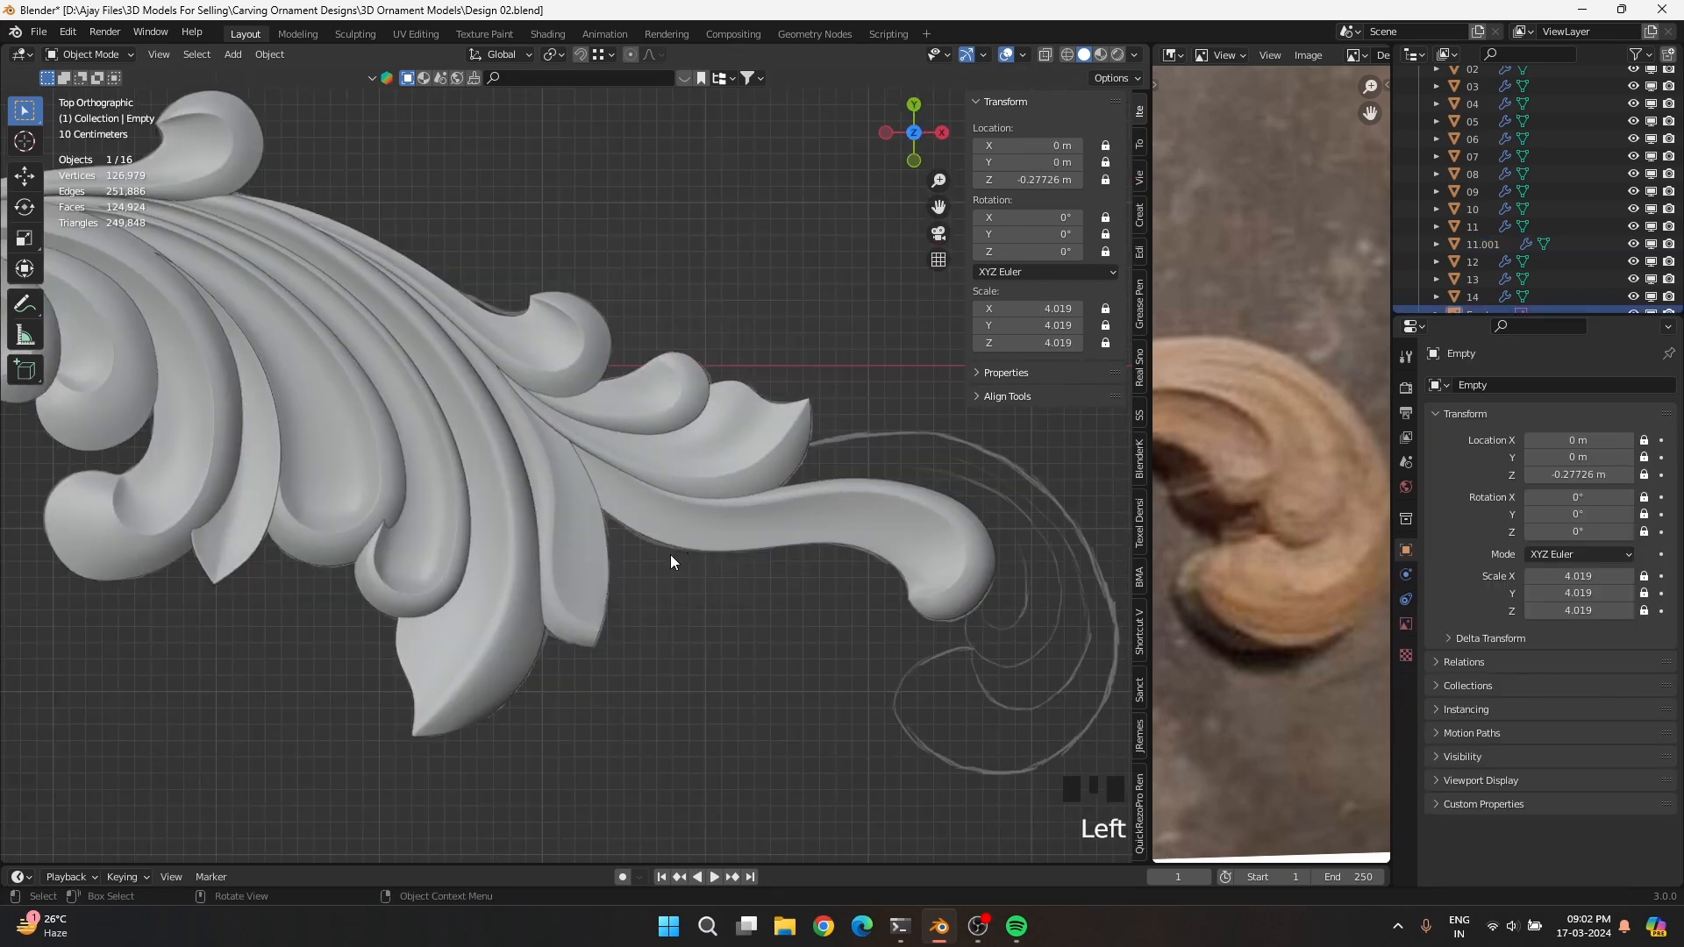
left_click(668, 542)
key("Tab")
scroll(668, 542, "up", 4)
middle_click_drag(668, 542, 592, 515, "shift")
left_click(623, 551)
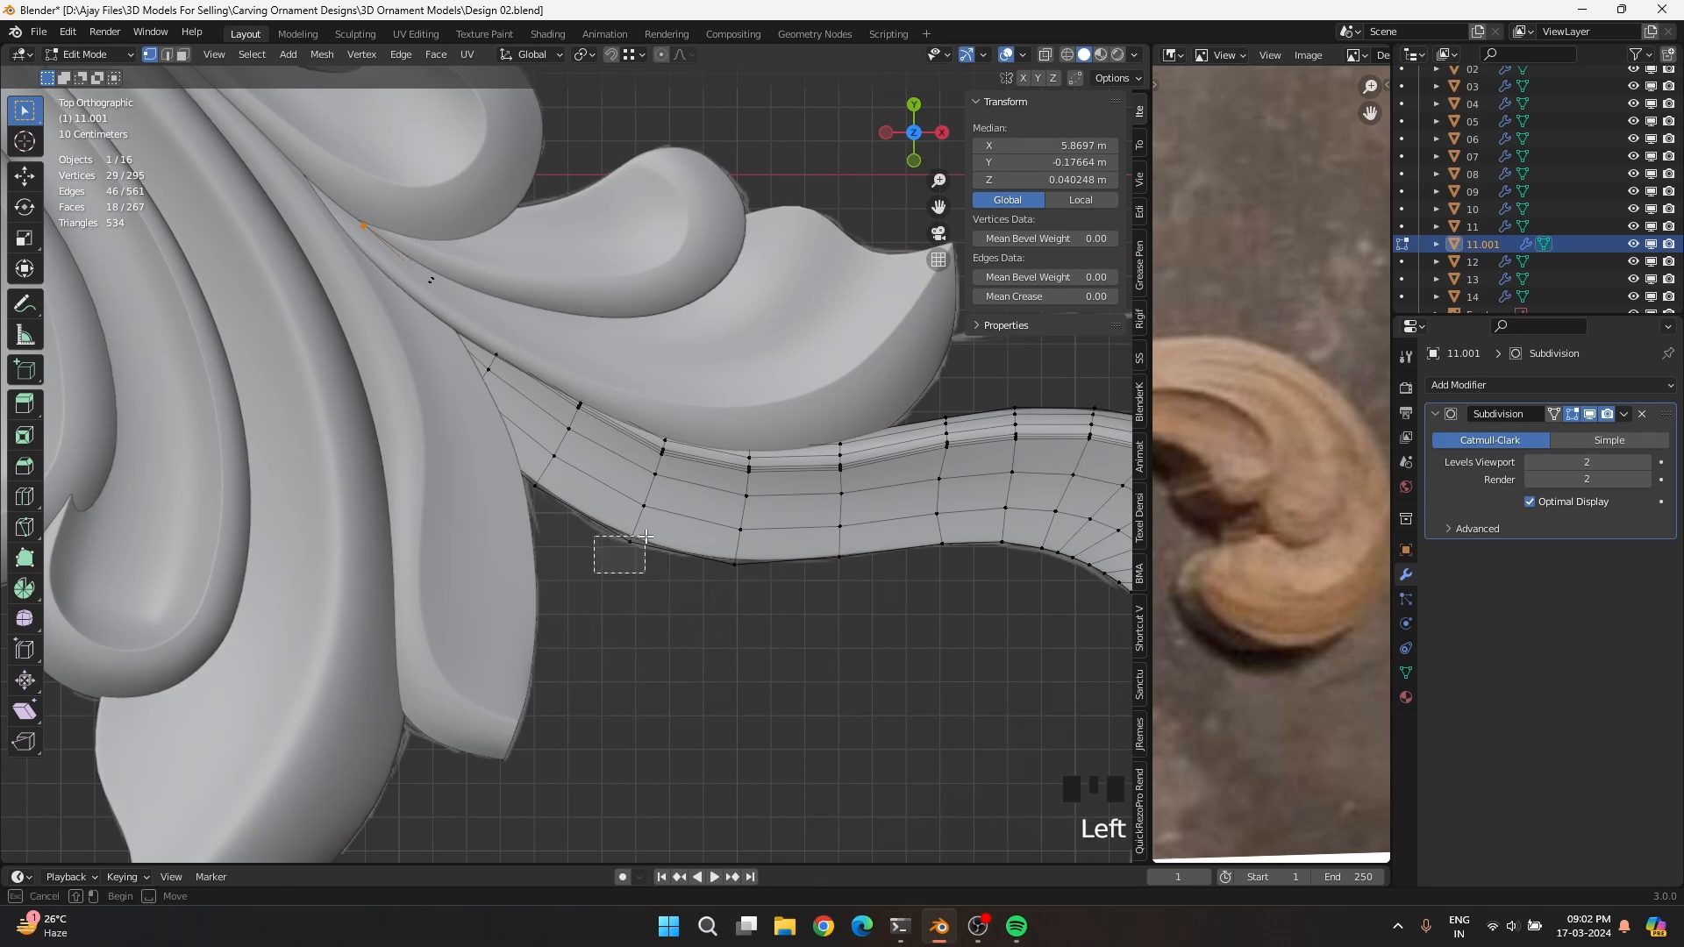
key("alt+z")
left_click(621, 618)
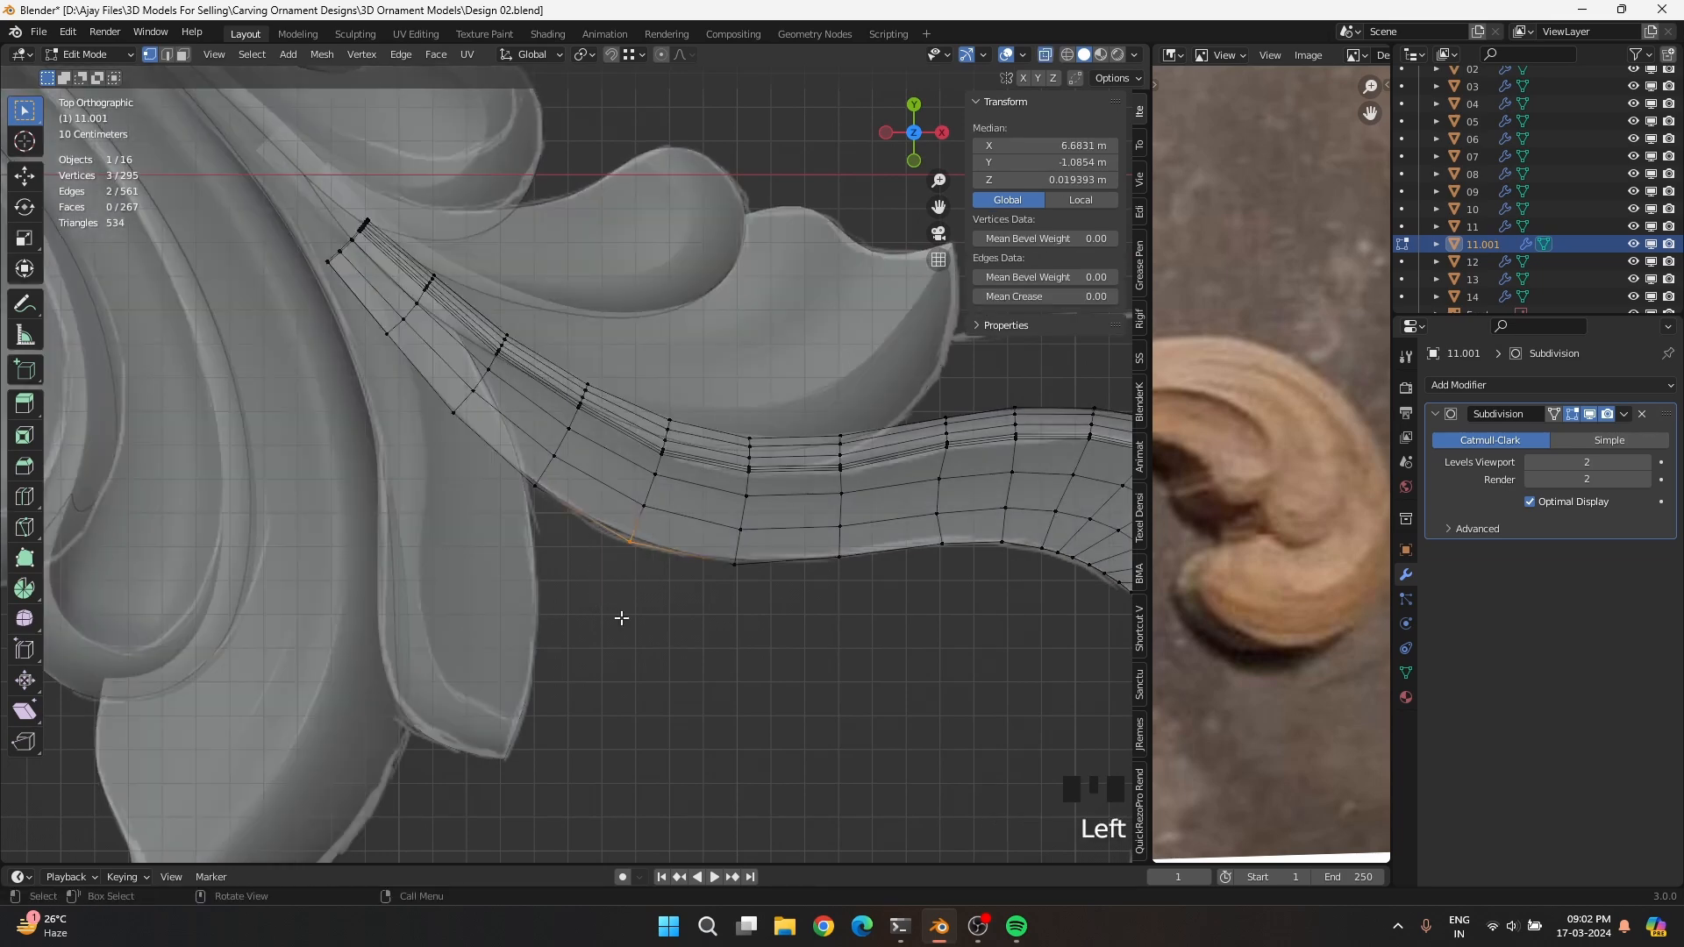
key("alt+z")
key("g")
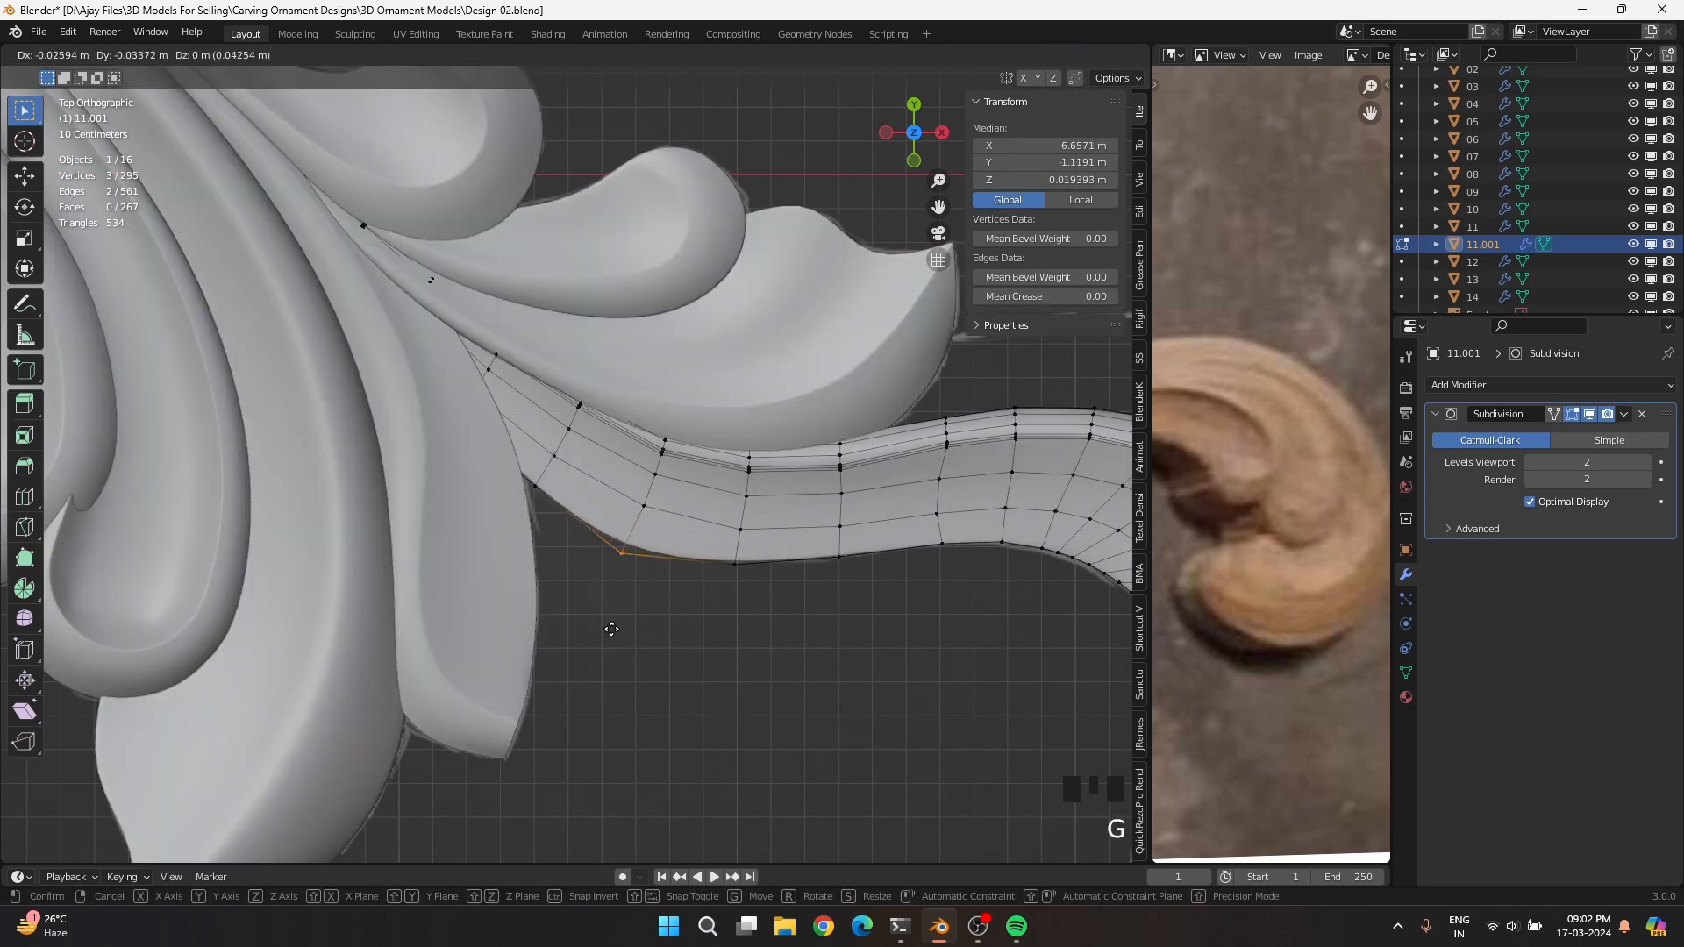
left_click(612, 629)
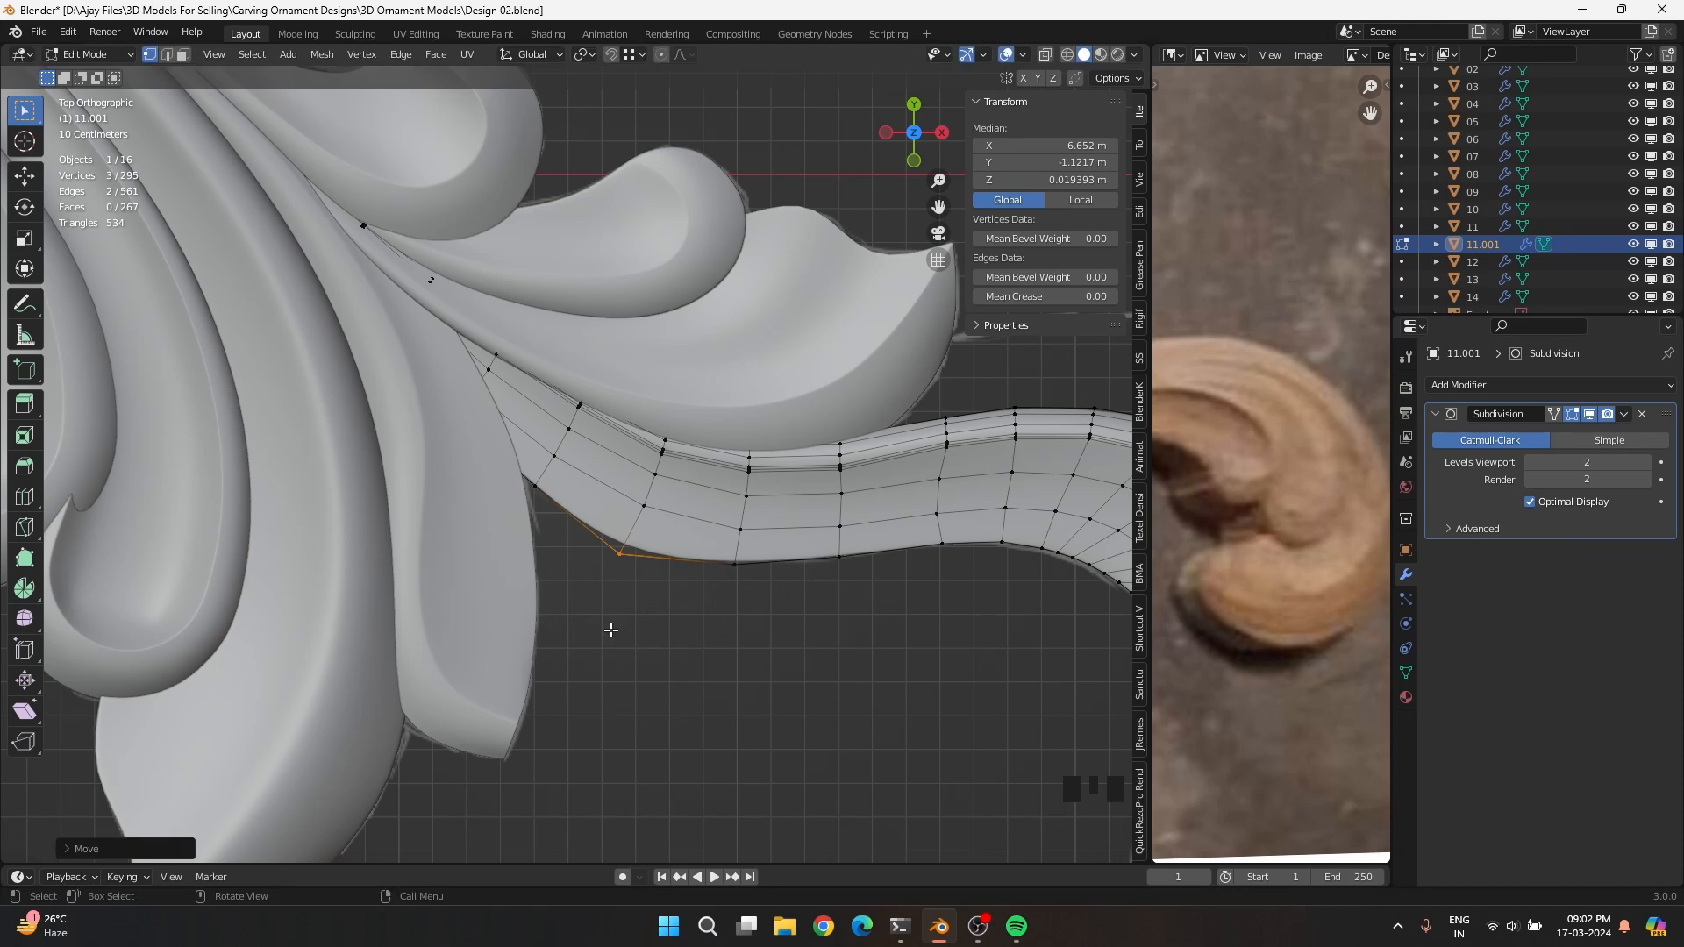
Select all vertices at the stem's leaf-side end and move them about -0.023 m in X and -0.016 m in Y
key("Tab")
key("Tab")
key("alt+z")
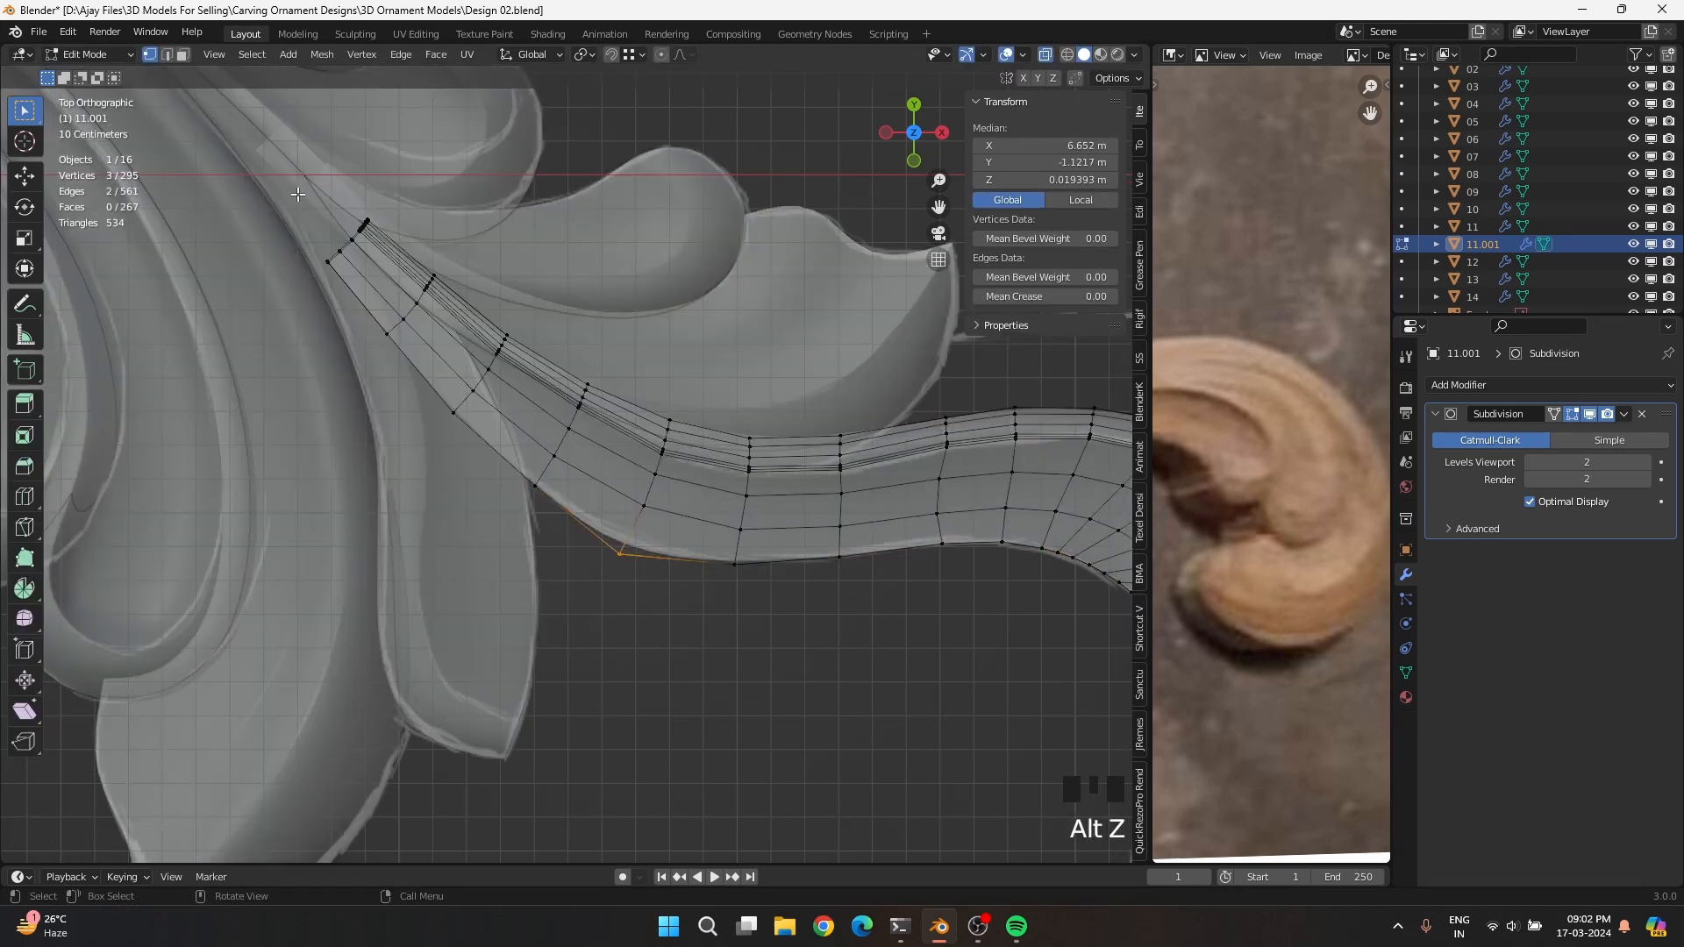
left_click_drag(298, 193, 392, 272)
key("alt+z")
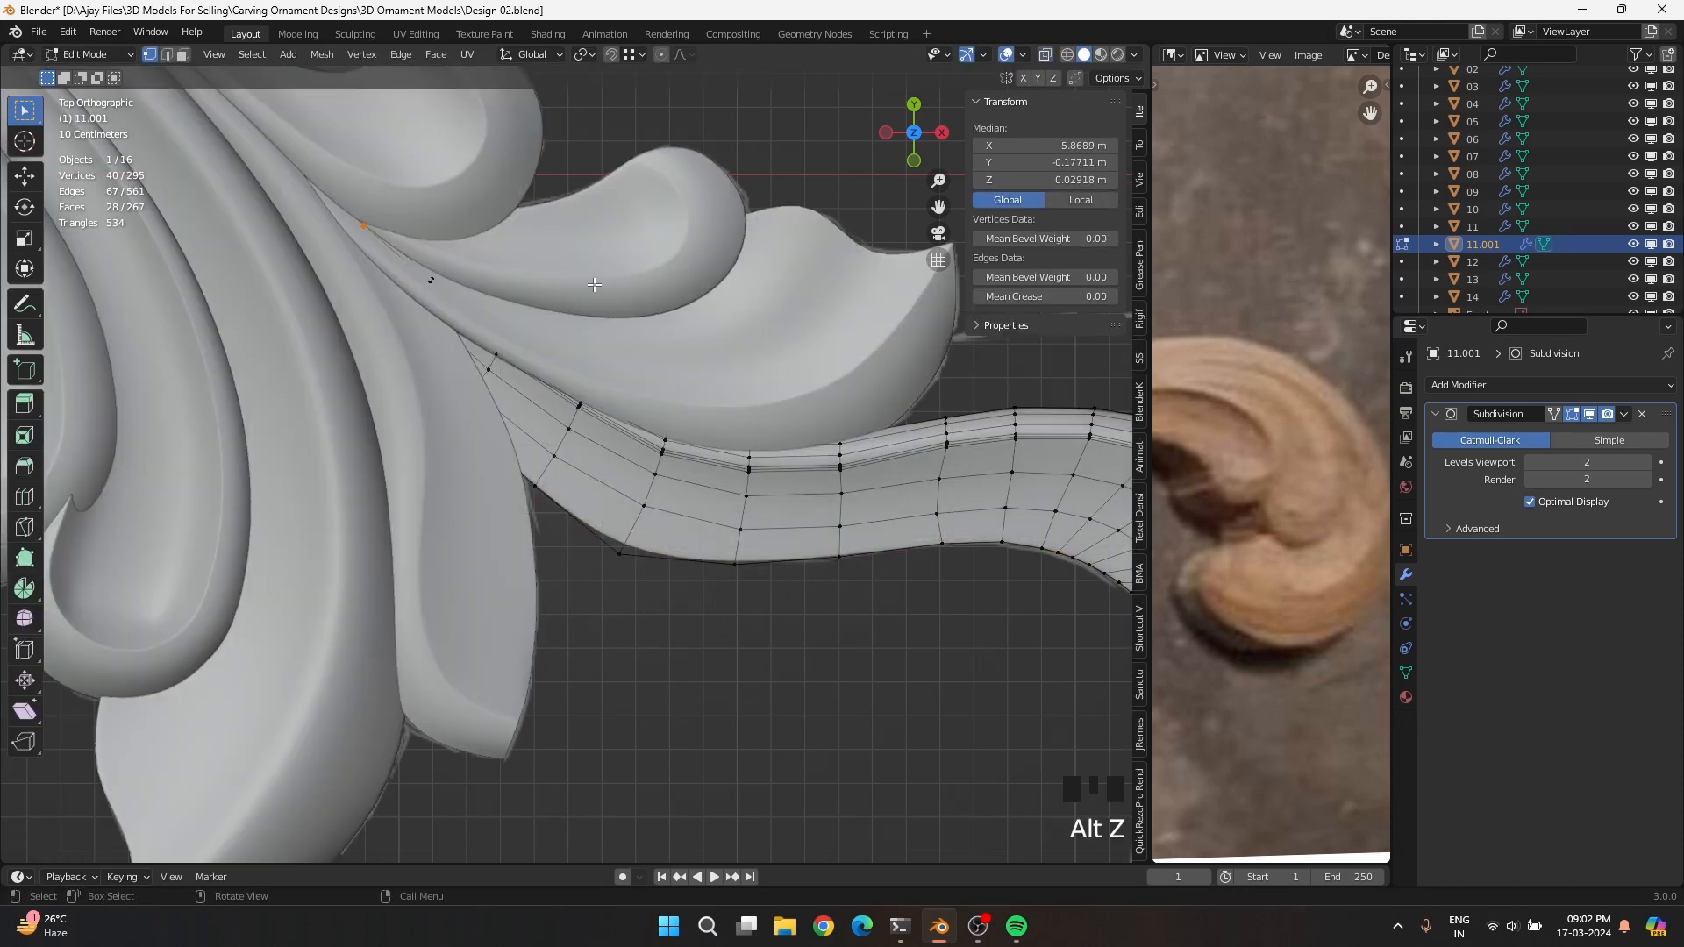
key("g")
left_click(455, 316)
Select the second vertex row from the stem's leaf-side end in X-ray and shift it slightly toward negative X and Y
key("alt+z")
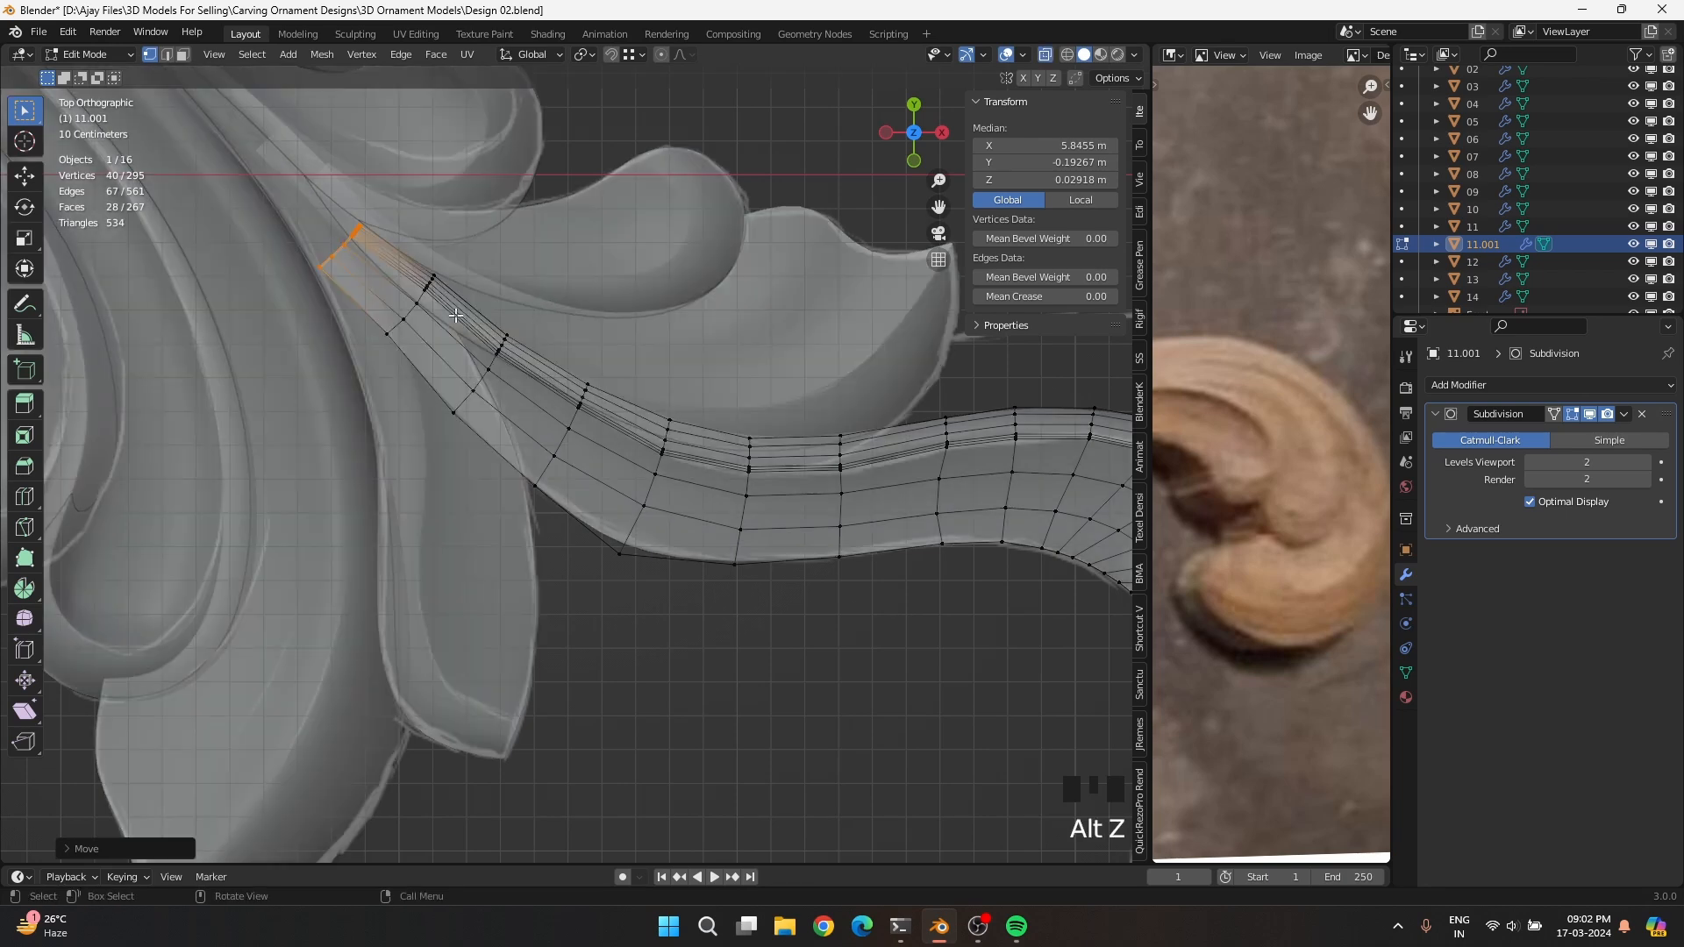
left_click_drag(381, 350, 411, 309)
key("alt+z")
key("g")
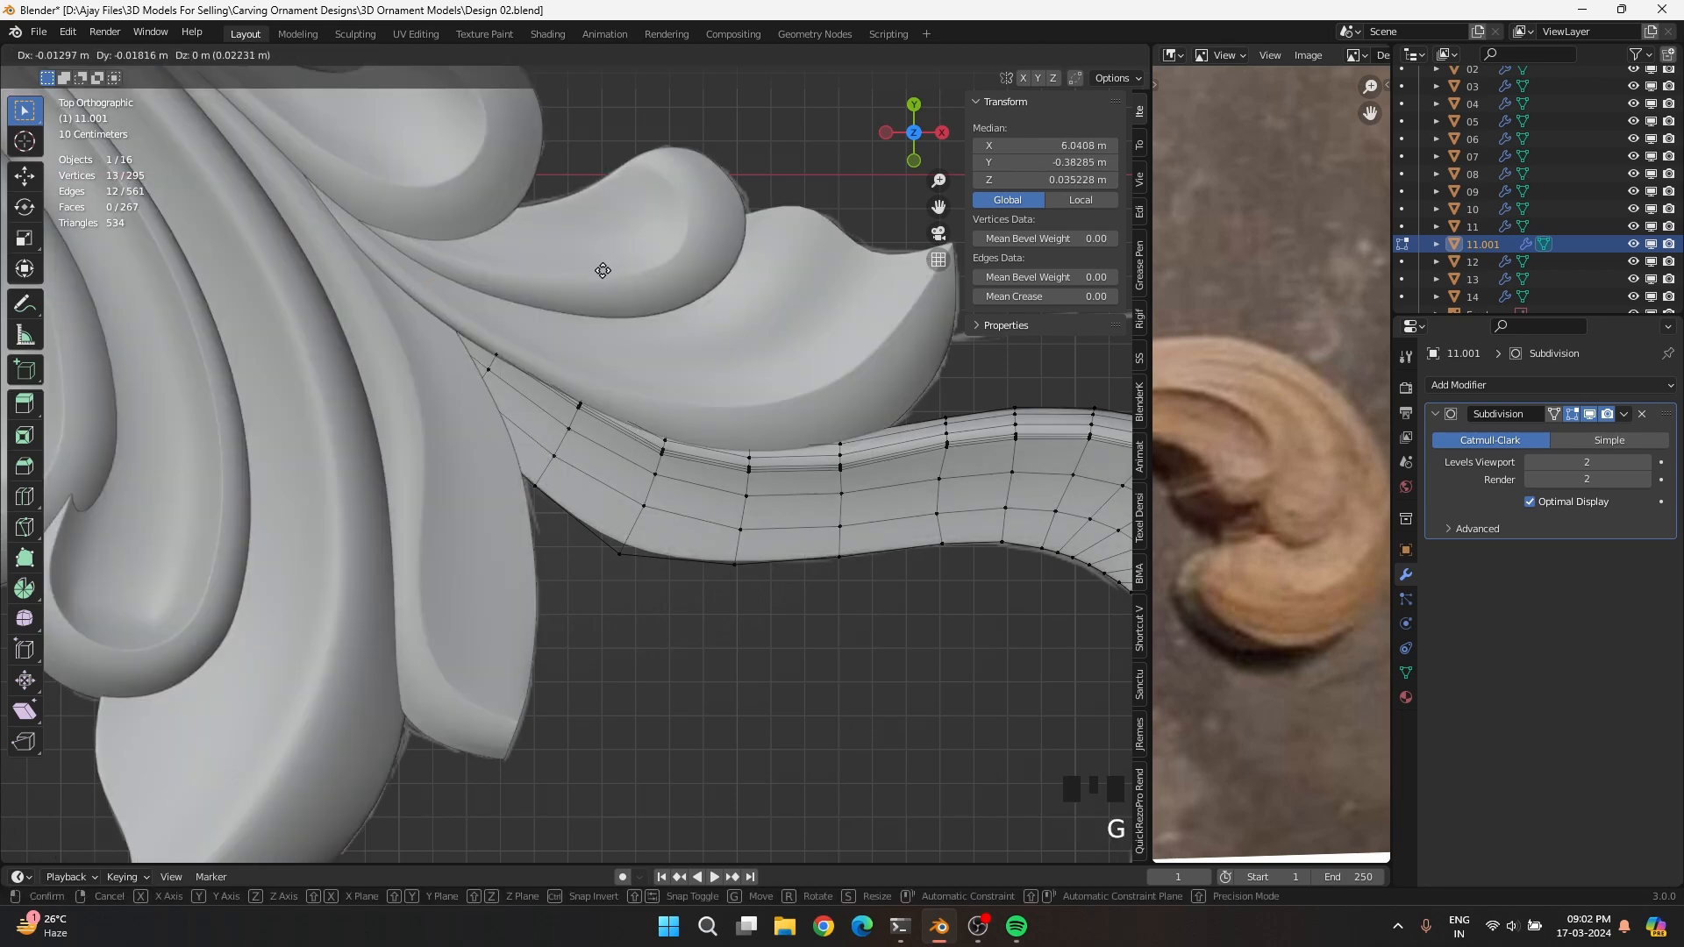
left_click(599, 272)
key("g")
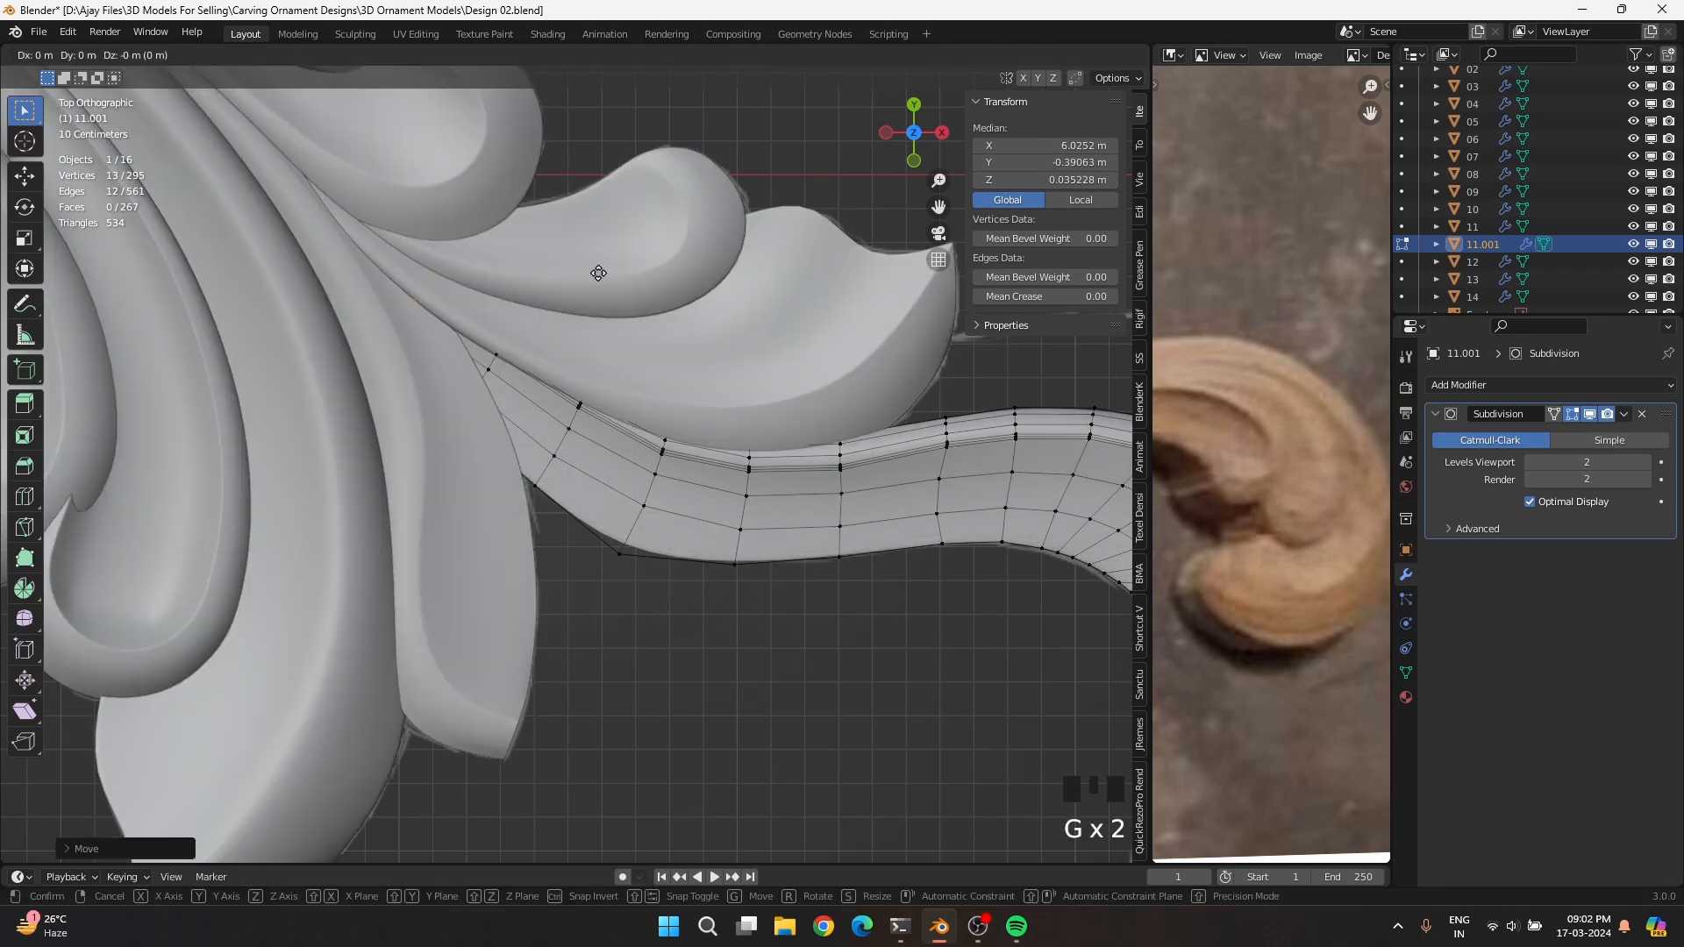
left_click(605, 270)
Select the third vertex row from the stem's end and shift it about -0.008 m in X and -0.01 m in Y
key("alt+z")
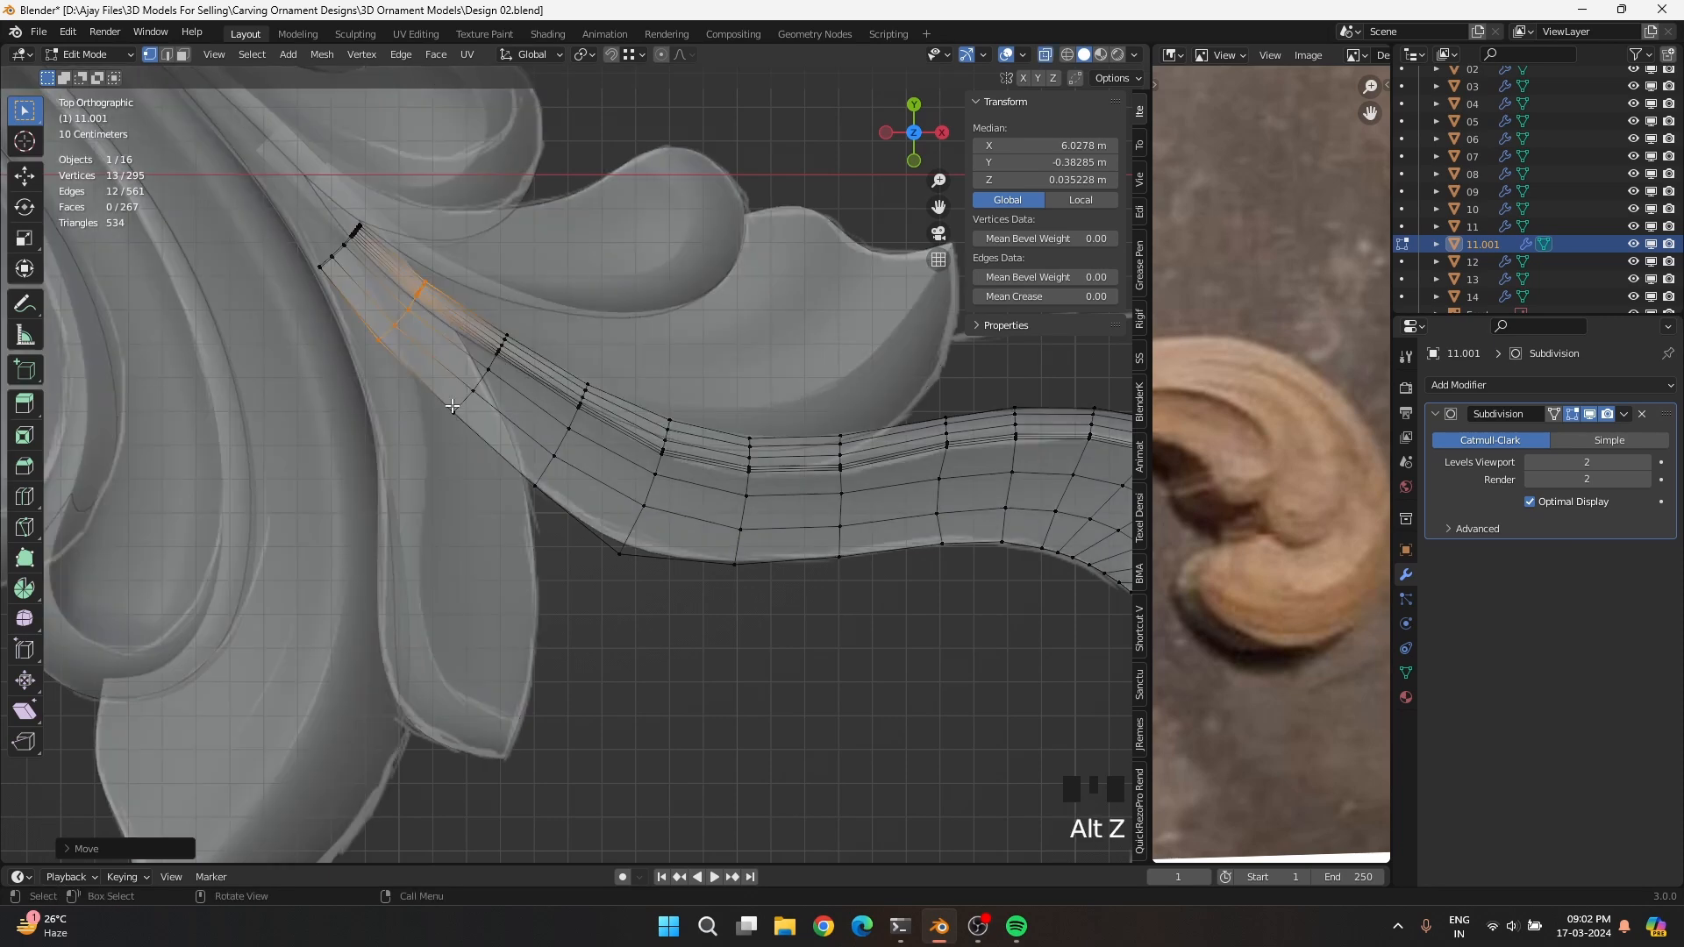
left_click_drag(449, 419, 534, 317)
key("alt+z")
key("g")
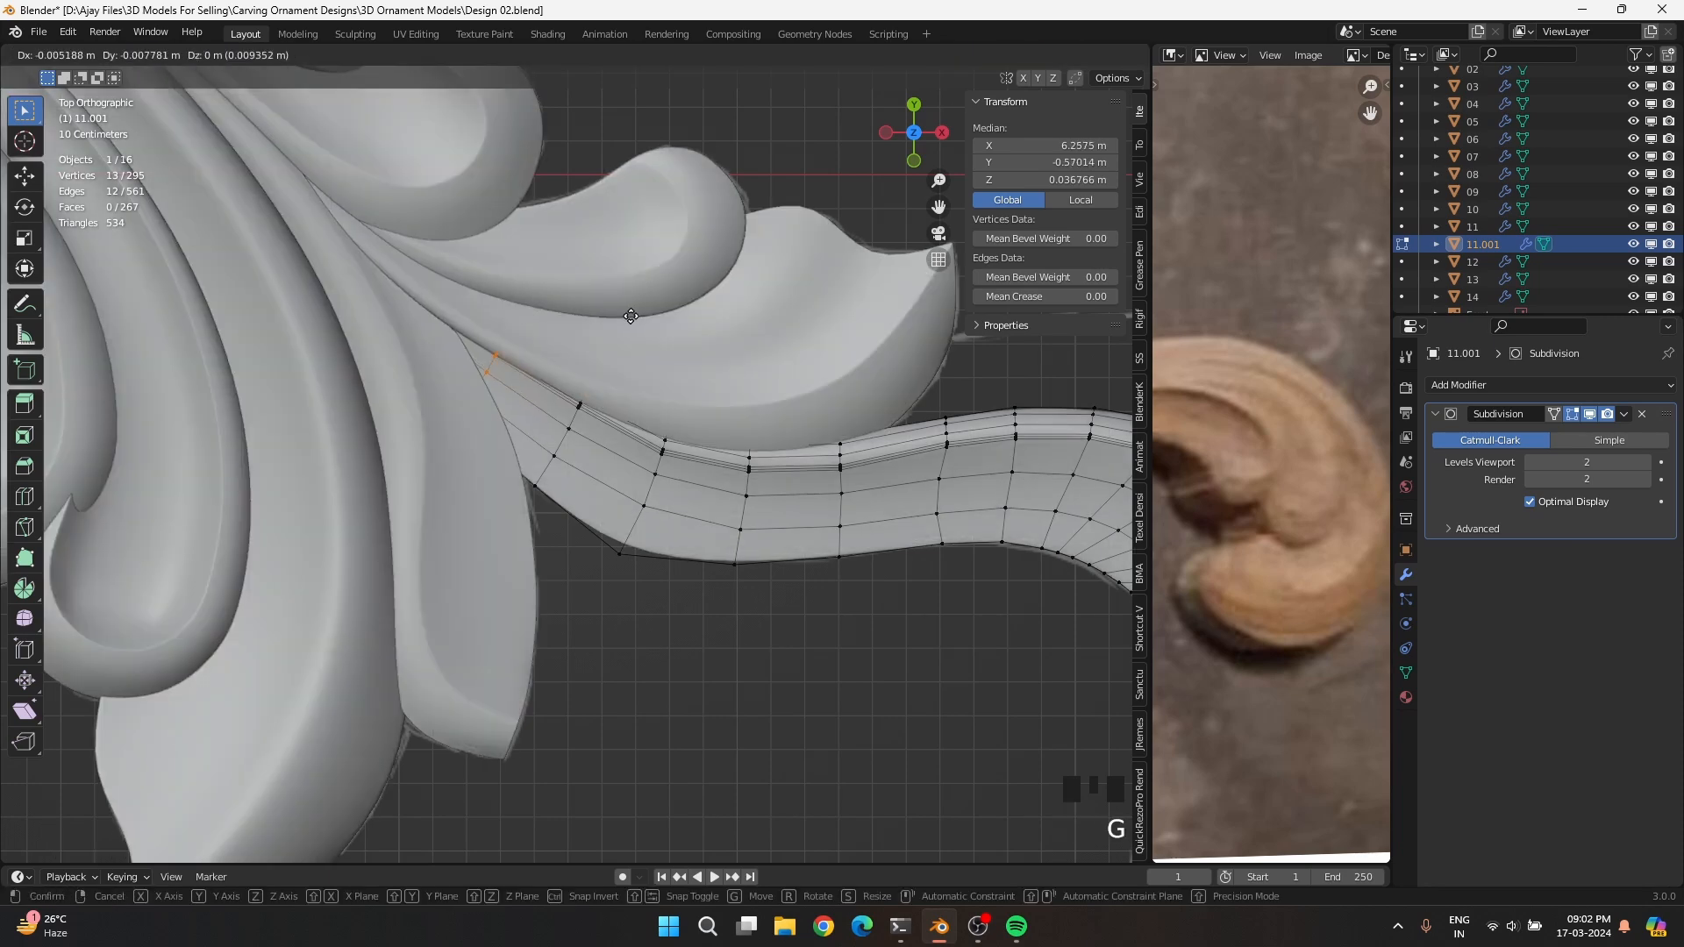
left_click(629, 317)
Select the fourth vertex row from the stem's end and move it about -0.008 m in X and -0.01 m in Y
key("alt+z")
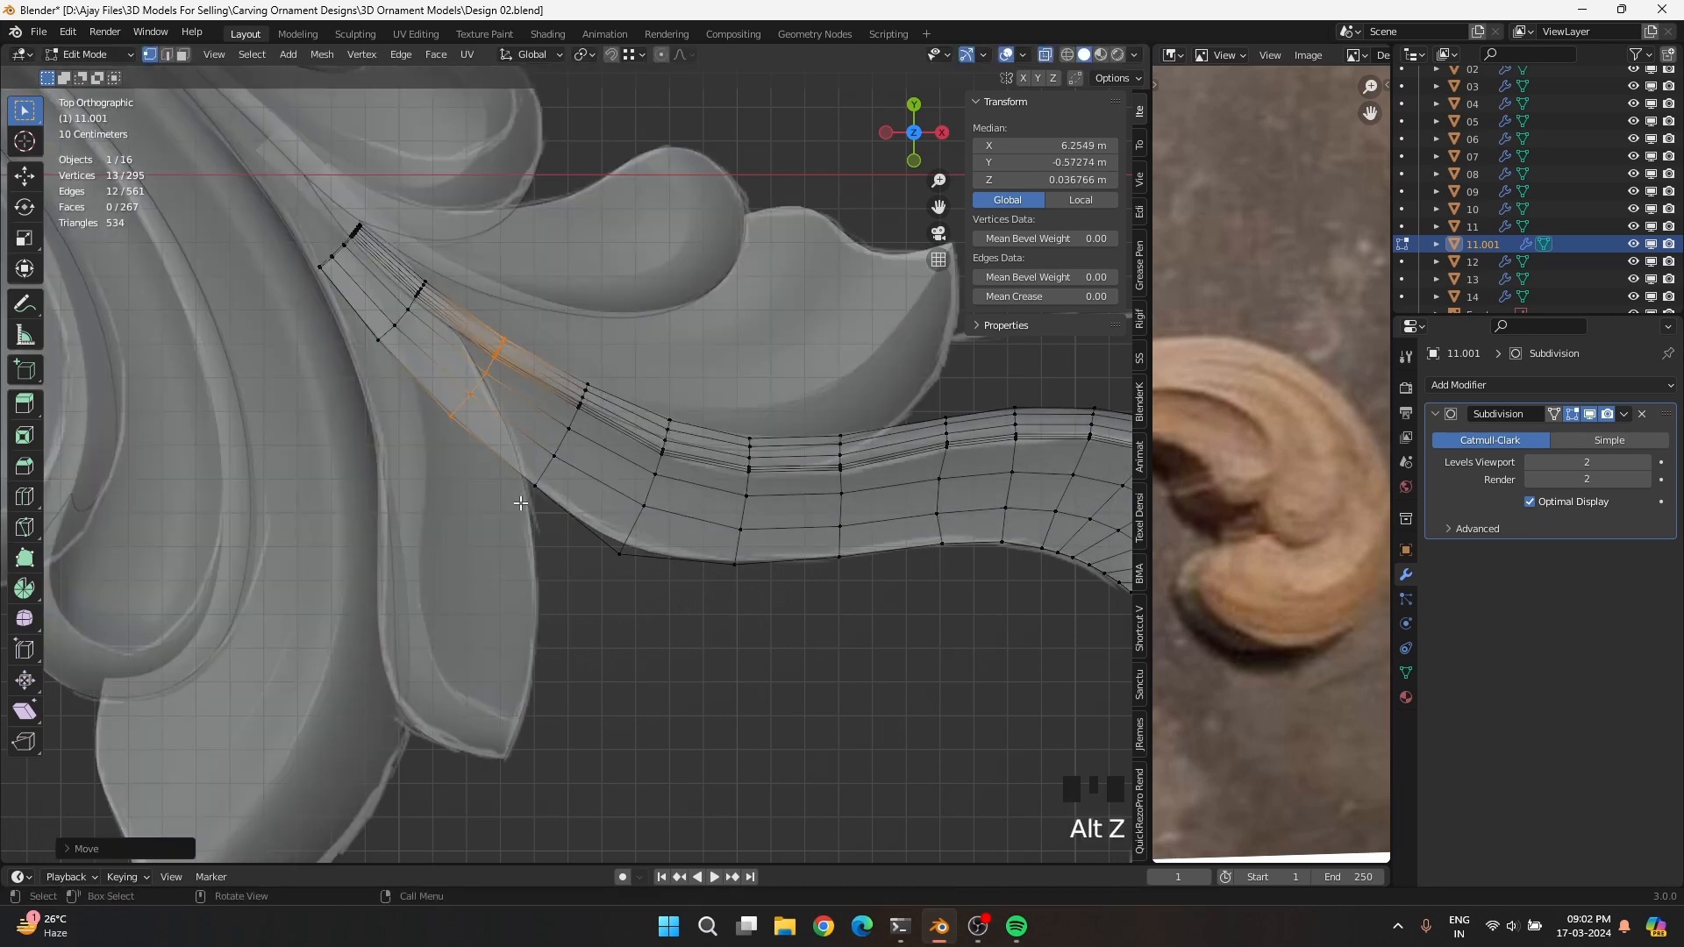
left_click_drag(521, 504, 609, 360)
key("alt+z")
key("g")
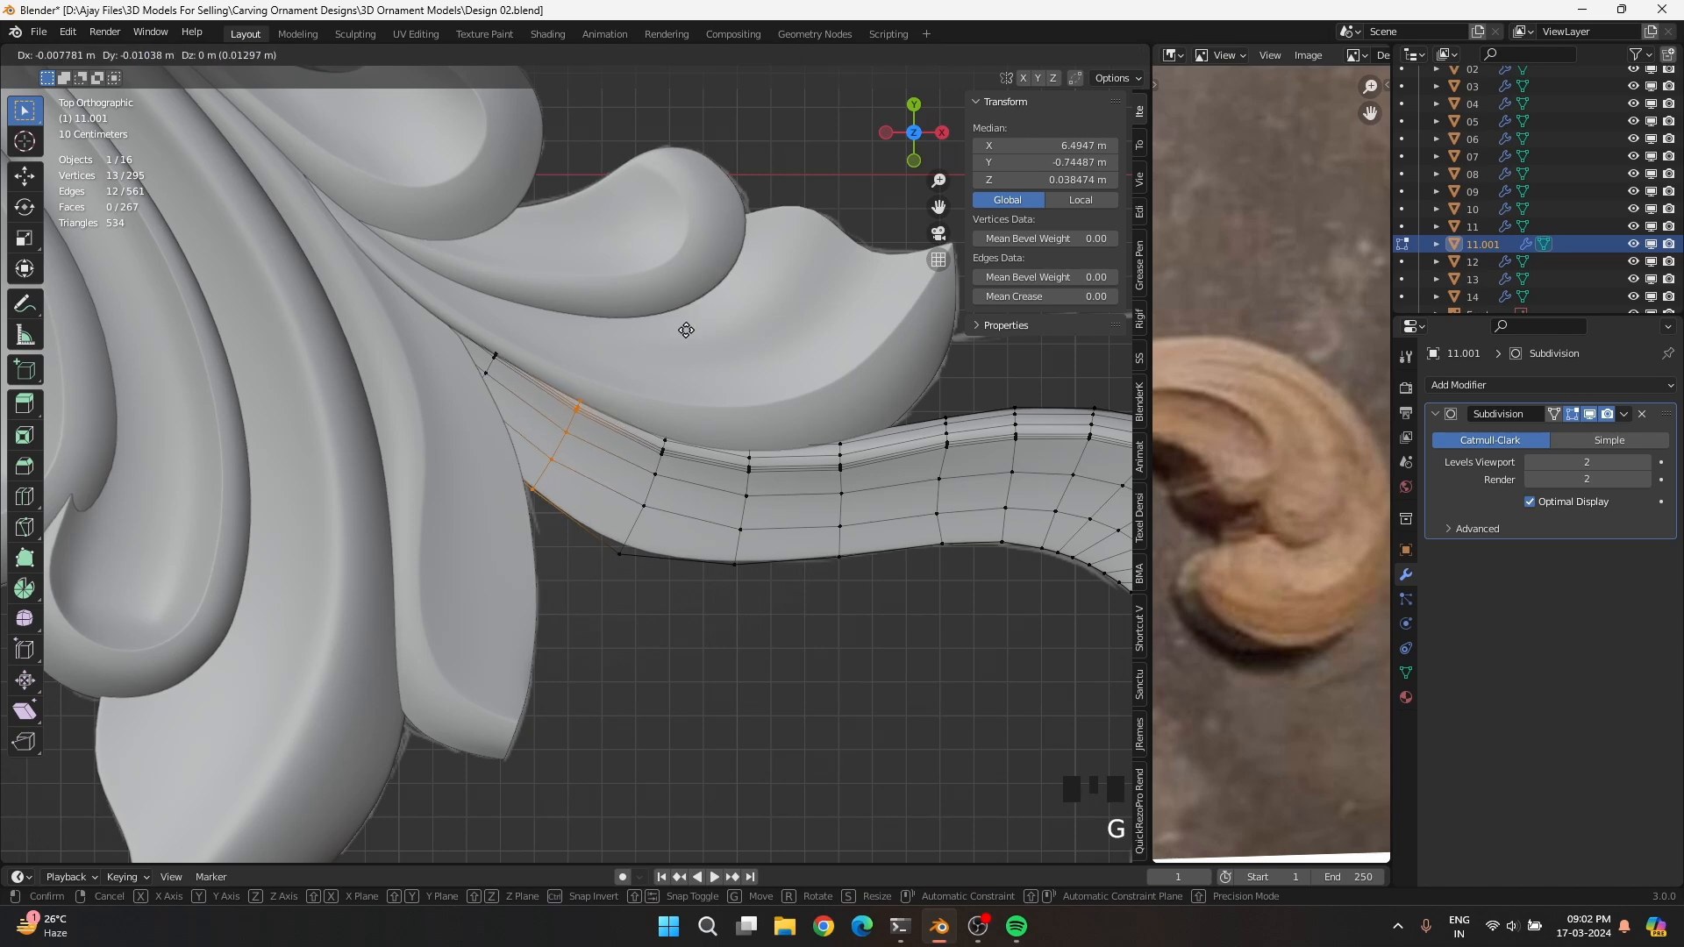
left_click(685, 330)
Reselect the stem's lower-edge vertices beside the pointed leaf, adjust their position, and leave Edit Mode
left_click_drag(598, 587, 632, 551)
key("alt+z")
key("alt+z")
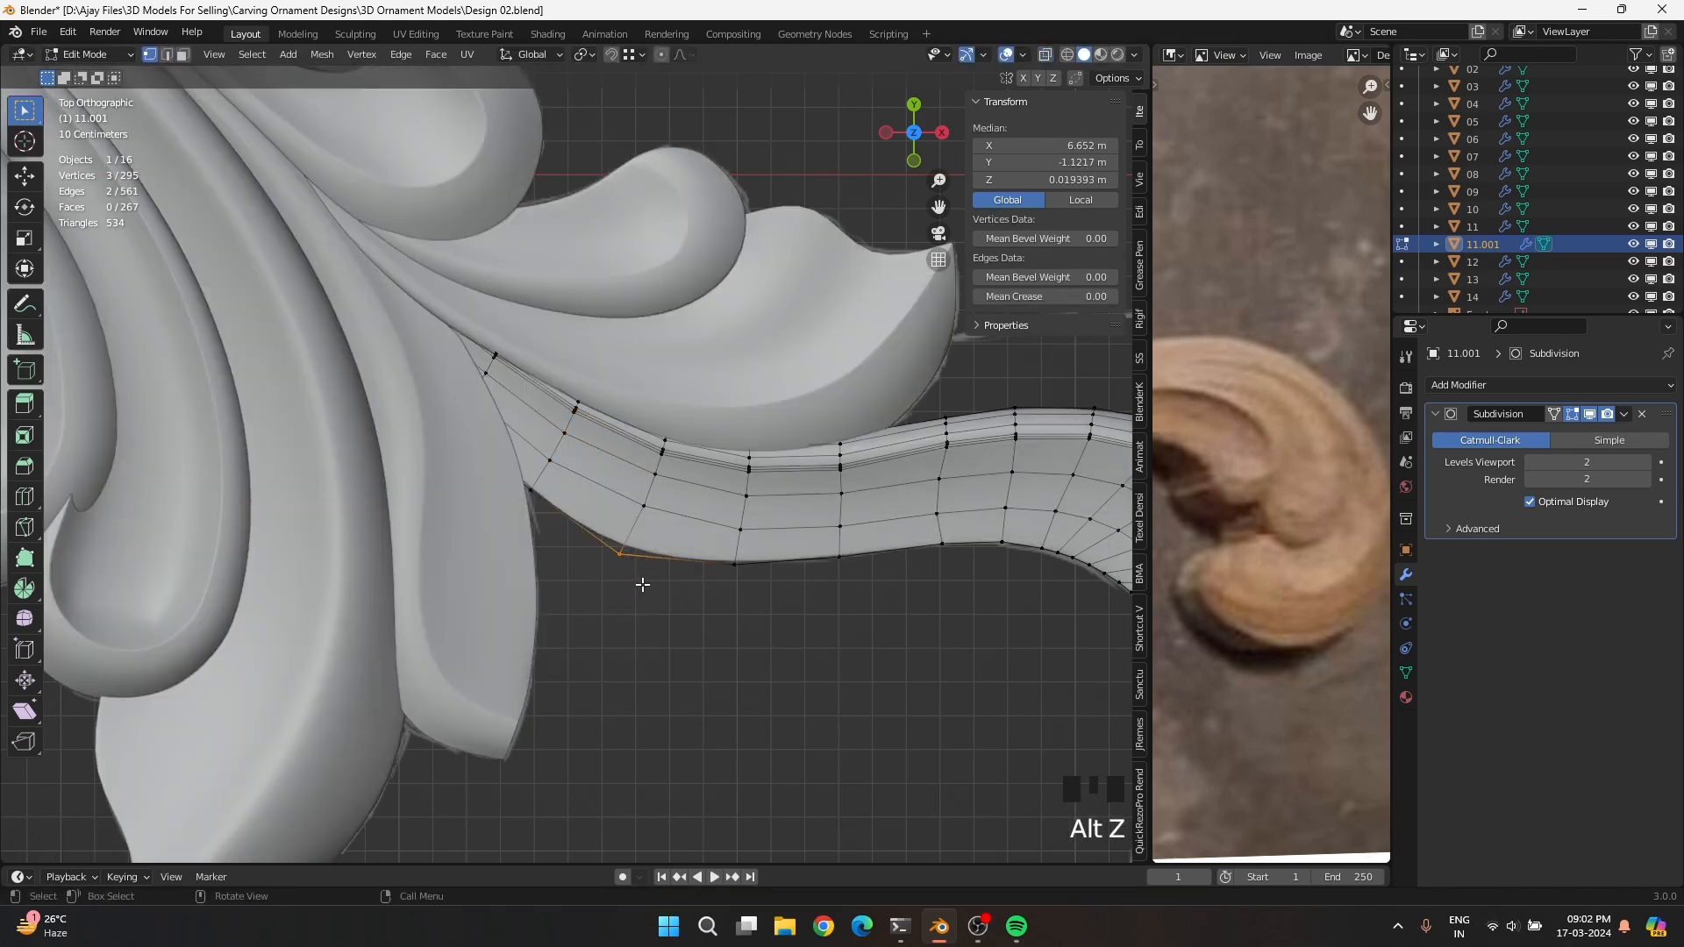
key("g")
left_click(647, 585)
key("Tab")
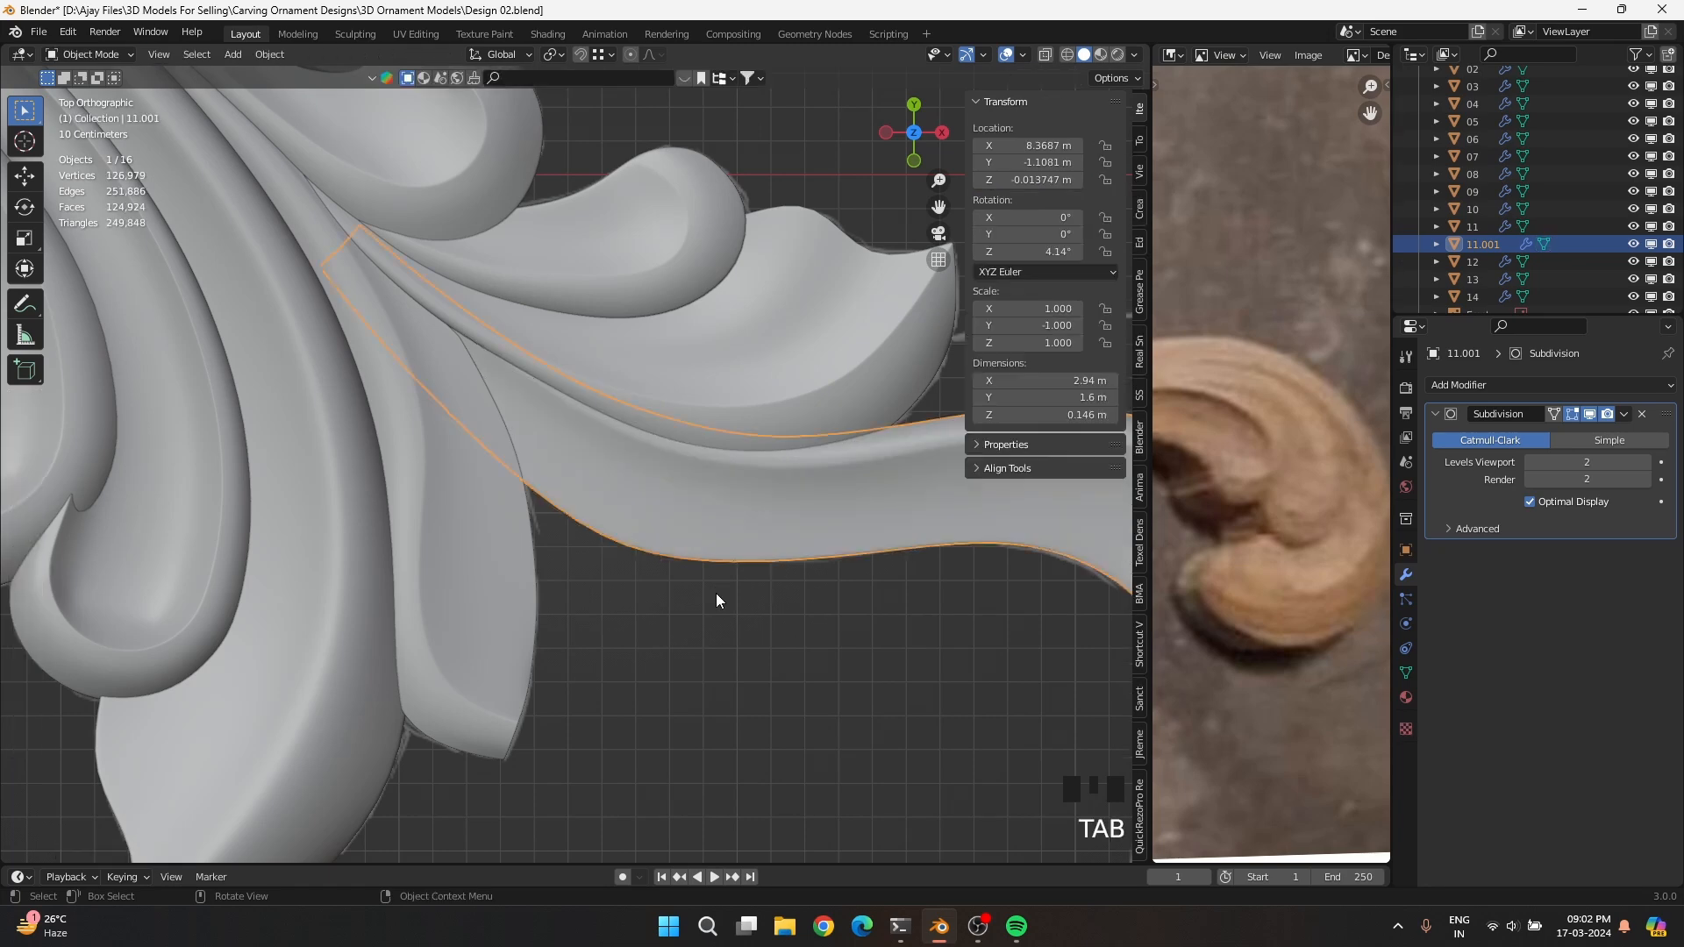
Check the deselected scroll against the reference outline from above, then select it again
scroll(717, 585, "down", 3)
middle_click_drag(717, 577, 626, 388, "shift")
left_click(668, 338)
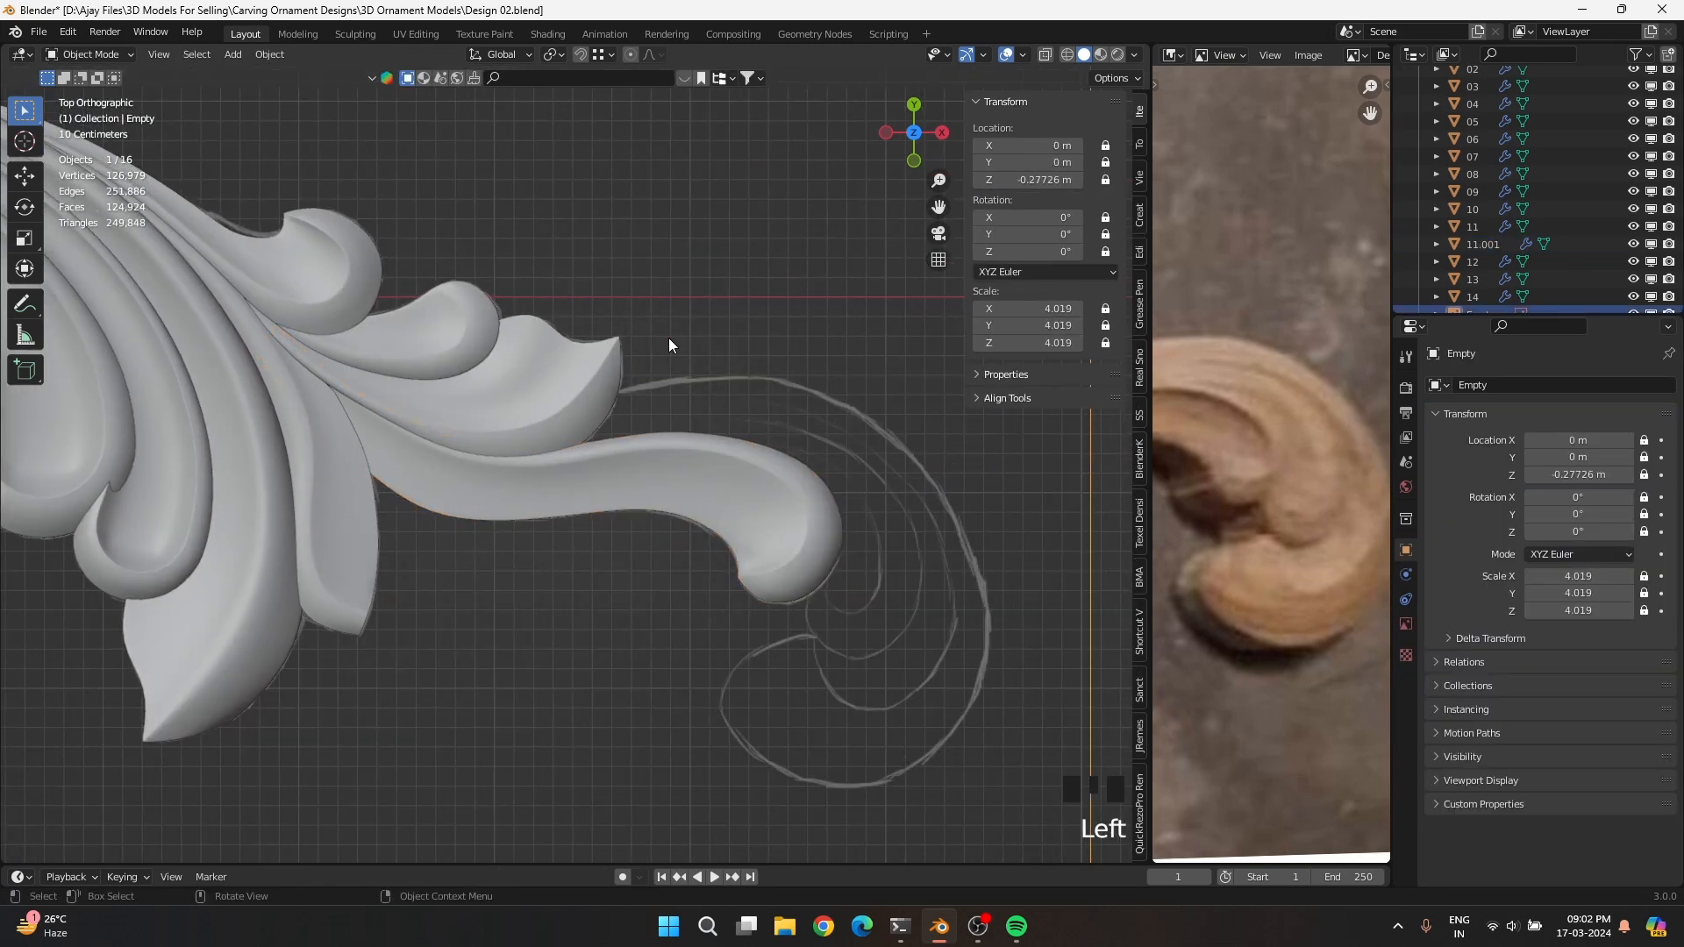
scroll(673, 434, "down", 3)
left_click(701, 502)
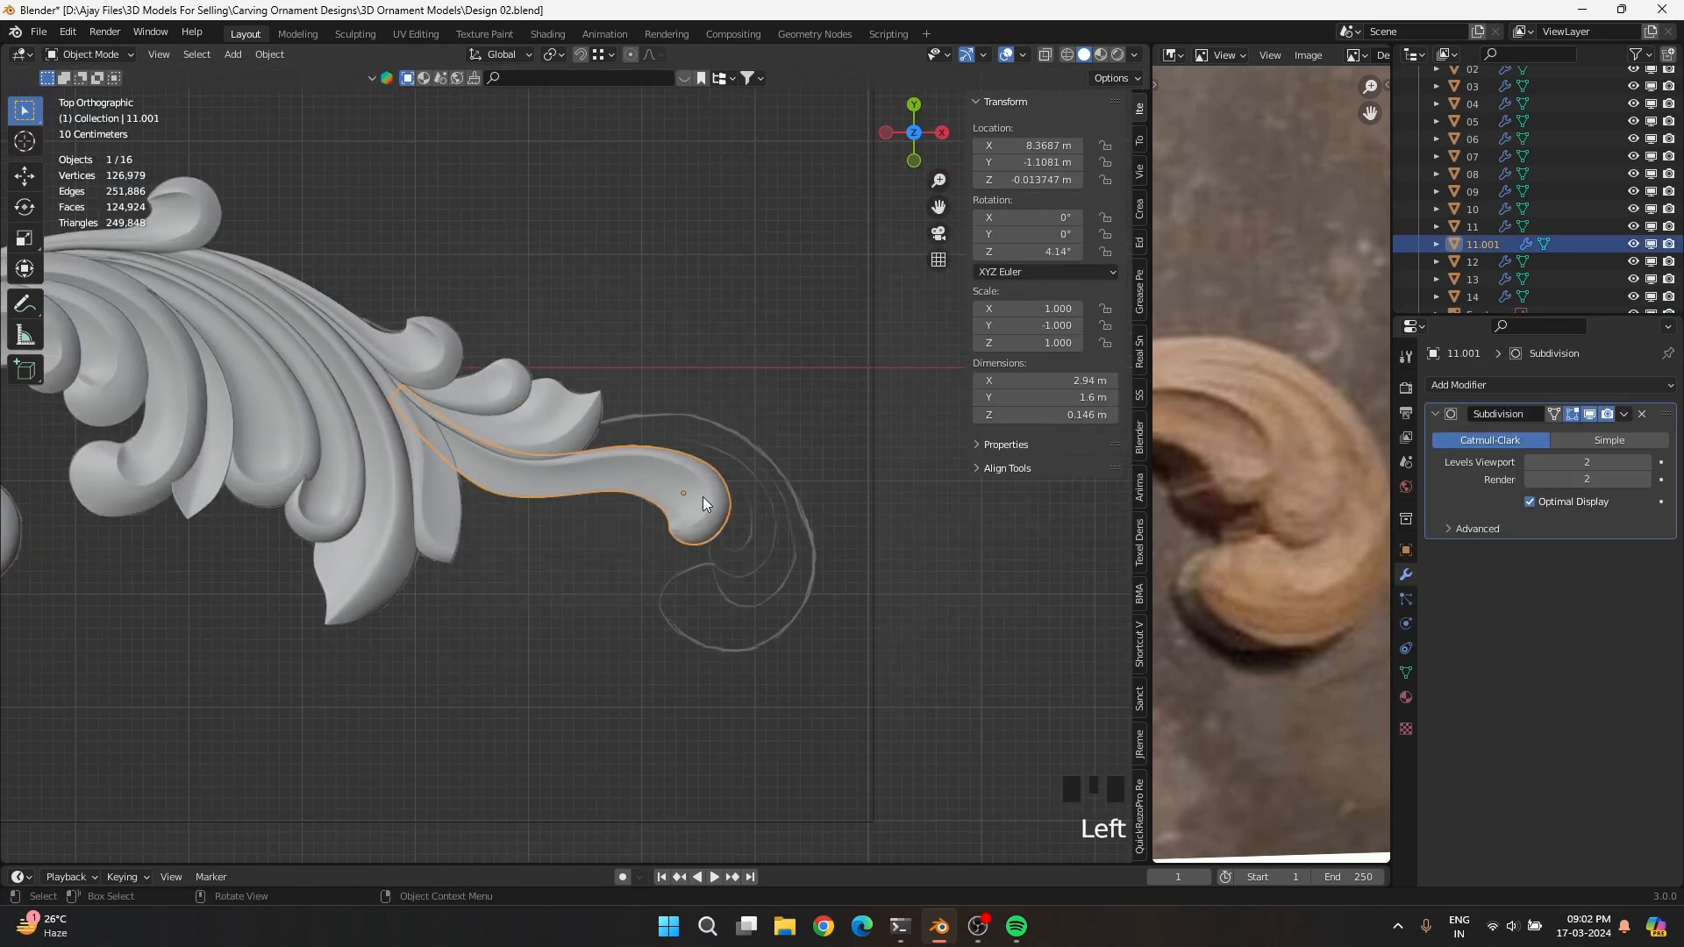